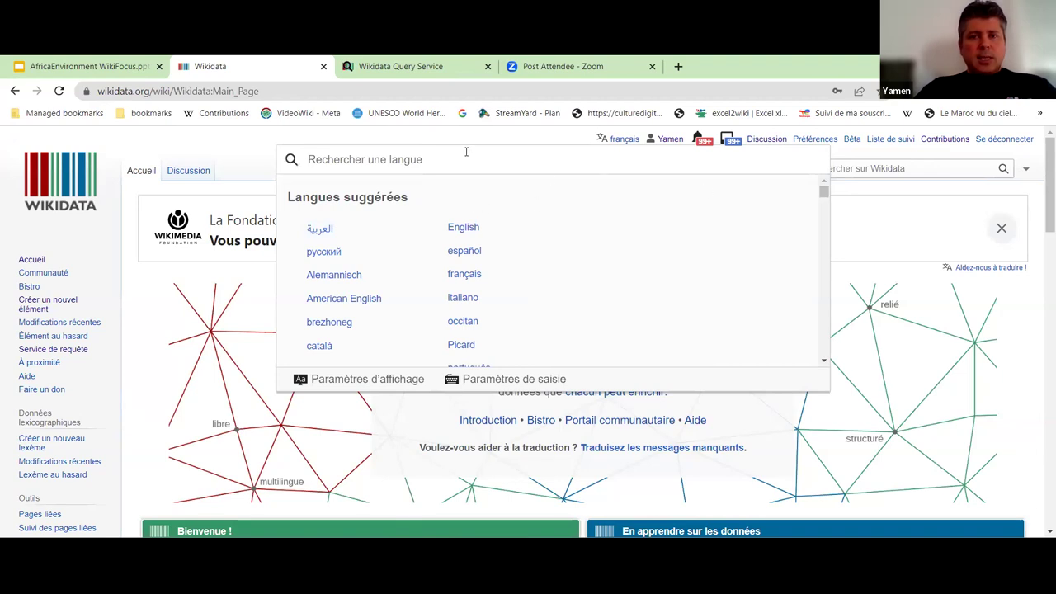
Switch Wikidata's interface language from français to English and list recently visited pages
left_click(460, 228)
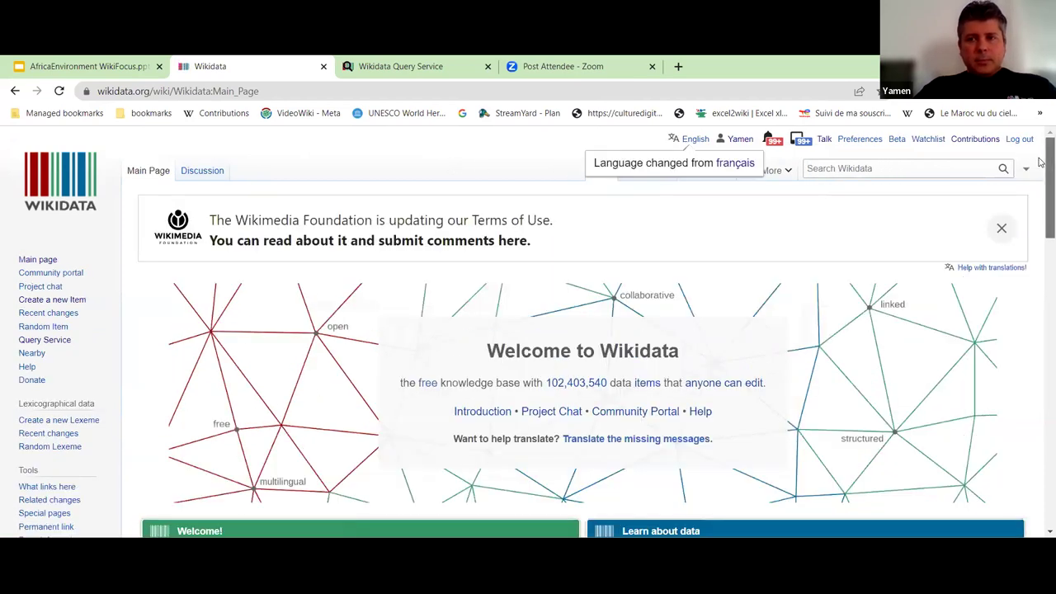
mouse_move(1041, 155)
left_mouse_down()
mouse_move(1041, 173)
mouse_move(1041, 155)
left_mouse_up()
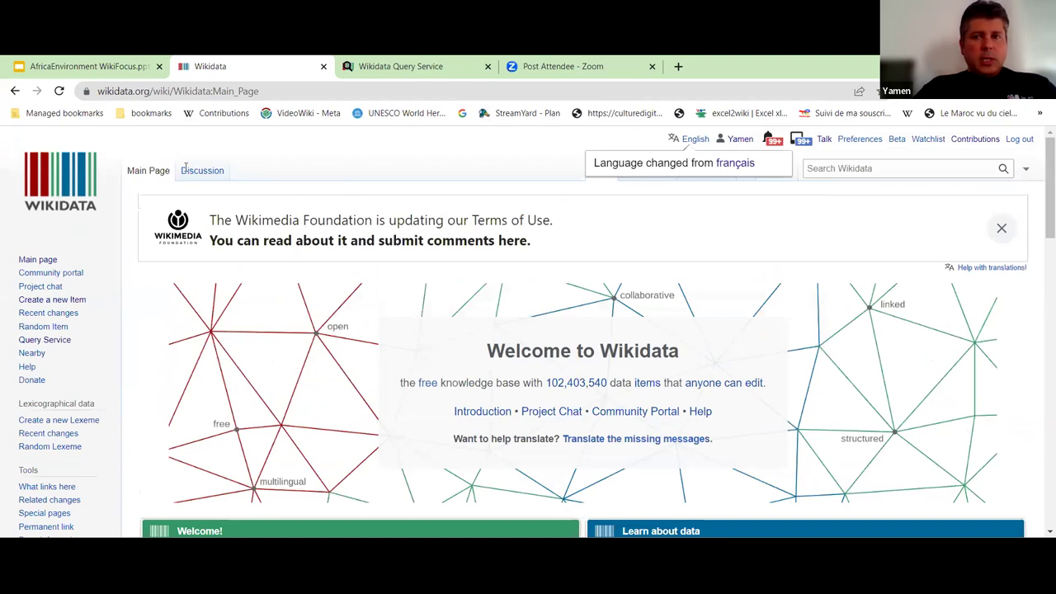
left_click(876, 167)
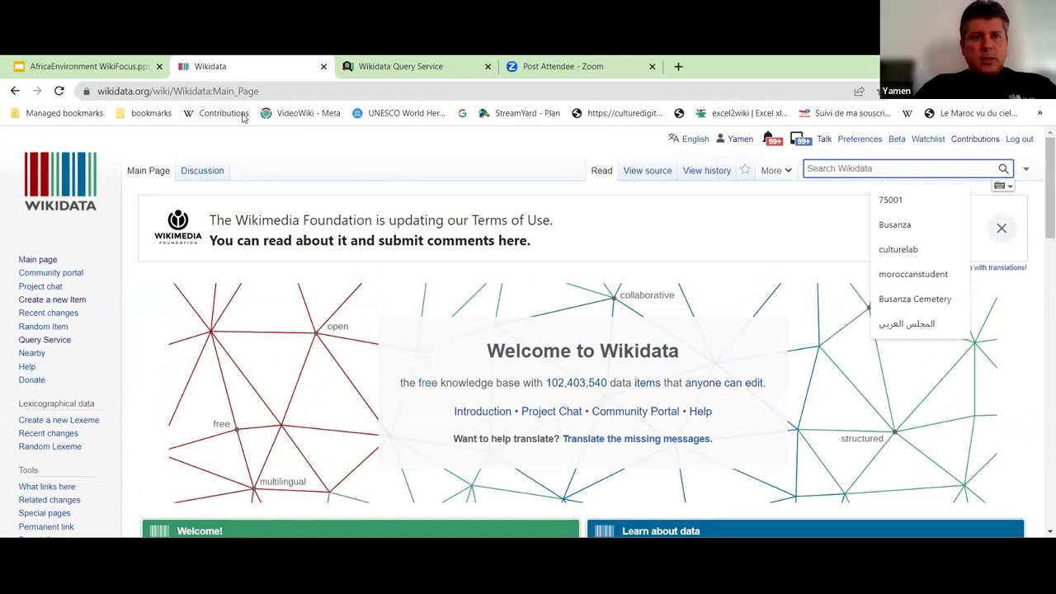
right_click(17, 93)
Return to the Swiss climate activist's item and copy its ID Q111792433
left_click(82, 145)
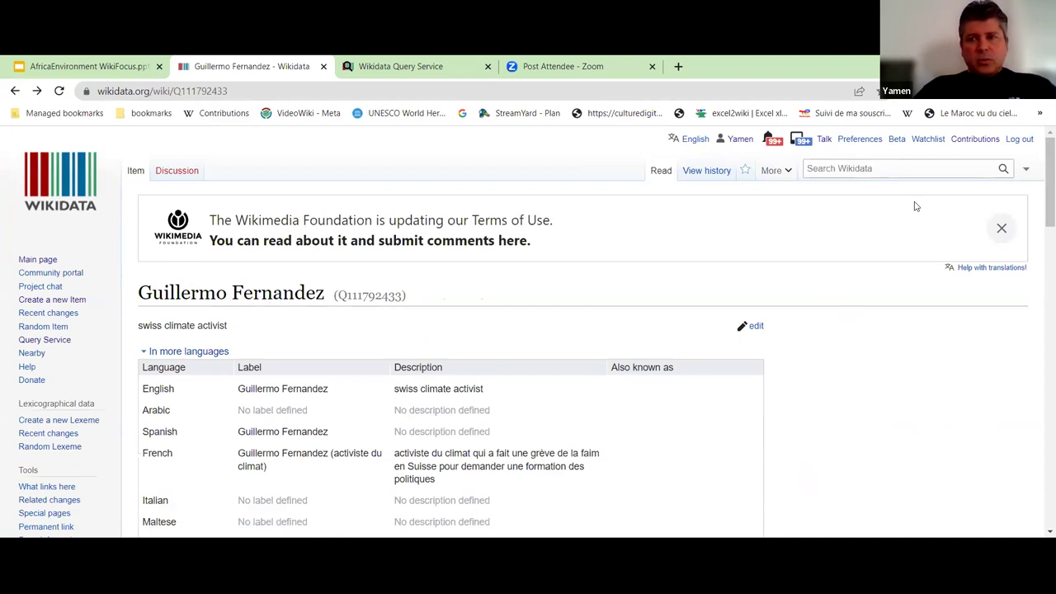
scroll(1041, 213, "down", 1)
scroll(1041, 213, "down", 2)
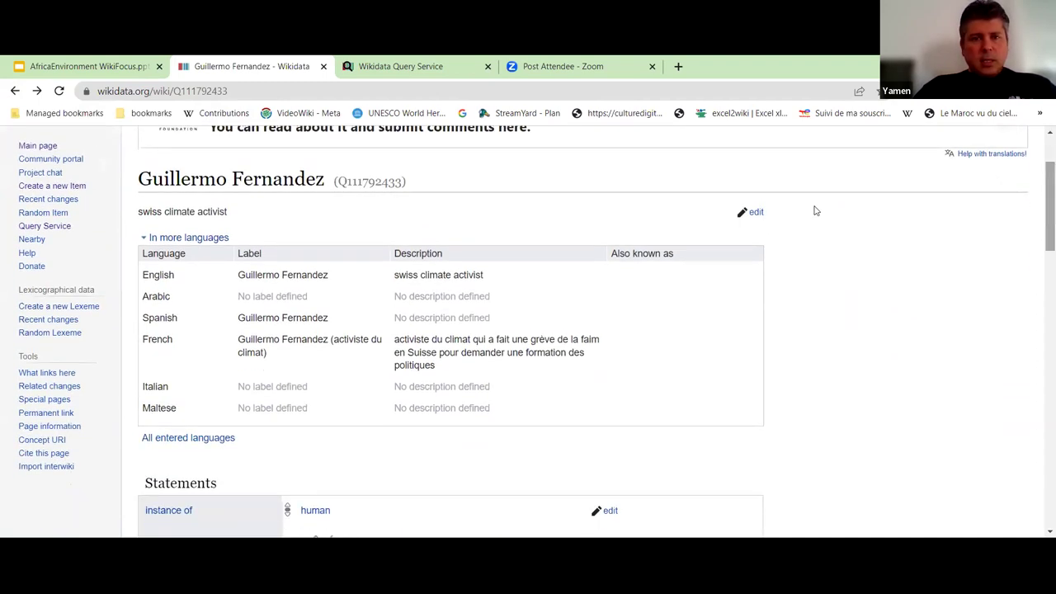
double_click(357, 181)
key("ctrl+c")
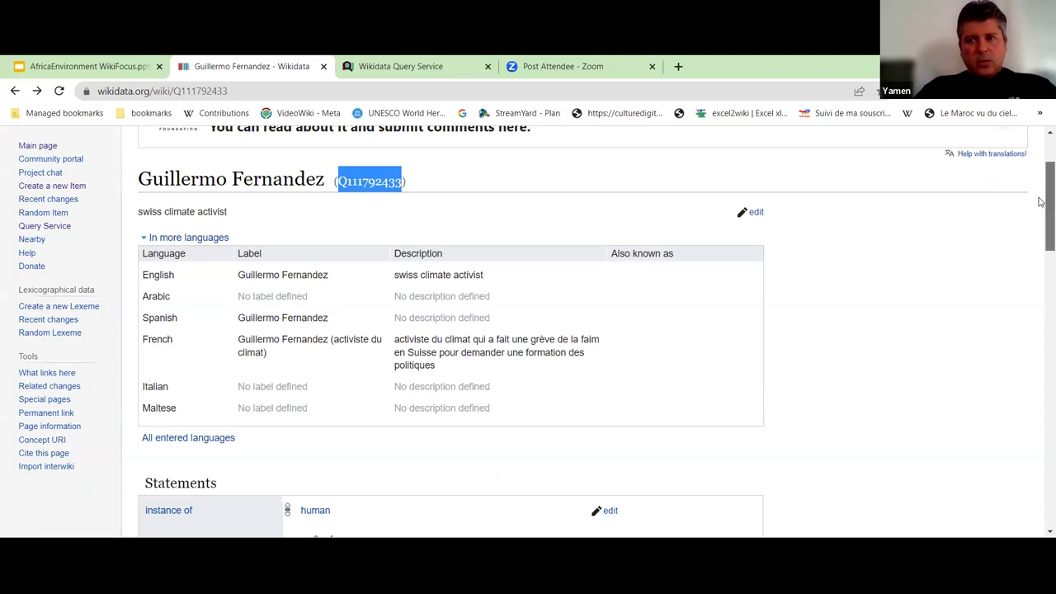
scroll(1041, 211, "up", 3)
Search Wikidata for Q111792433, open the item and review its labels and statements
left_click(886, 168)
key("ctrl+v")
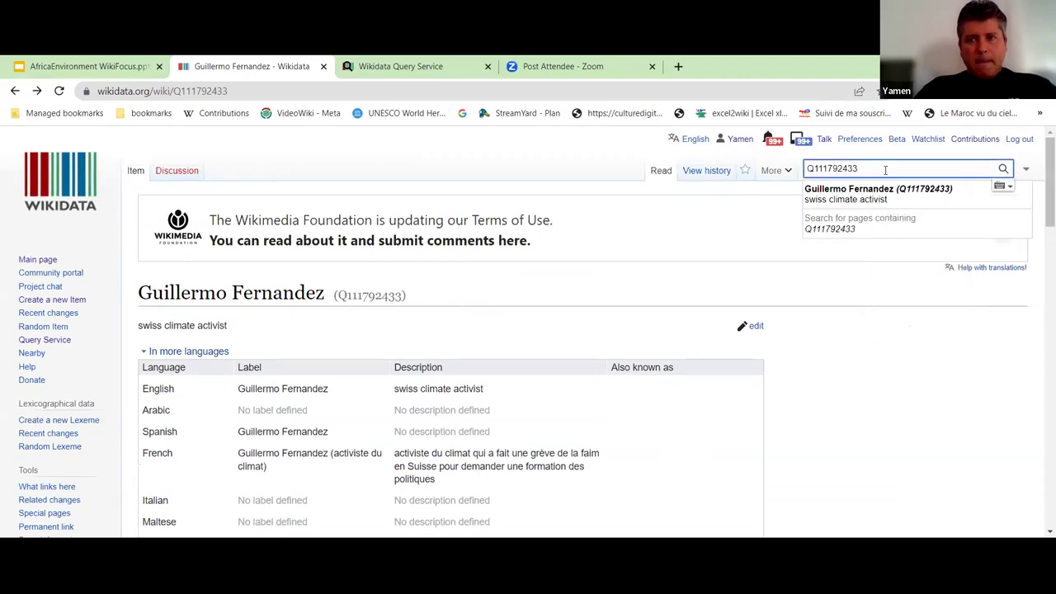
left_click(860, 192)
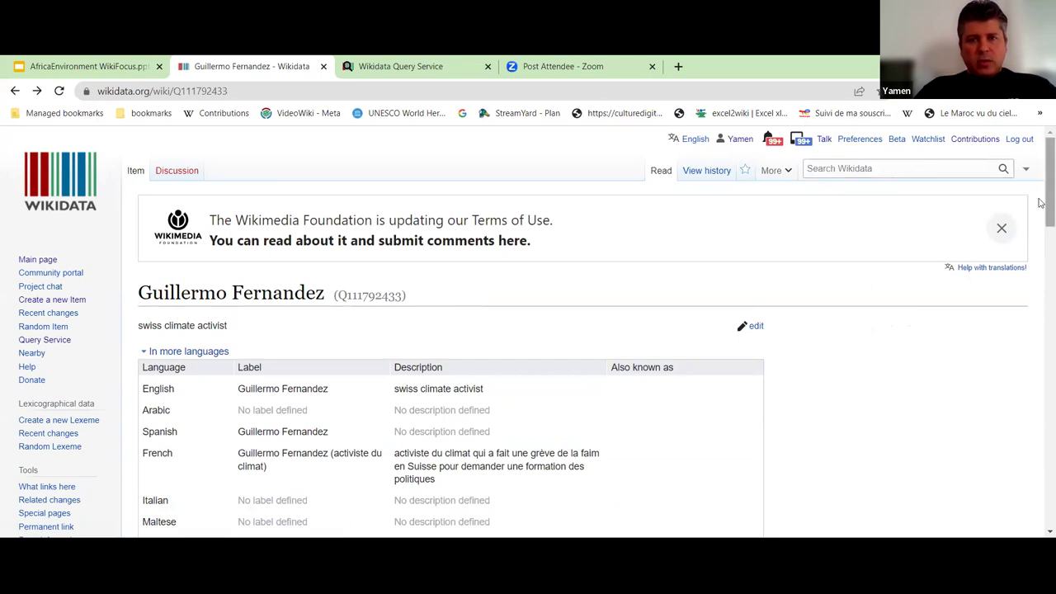
scroll(1041, 216, "down", 1)
scroll(1041, 218, "down", 2)
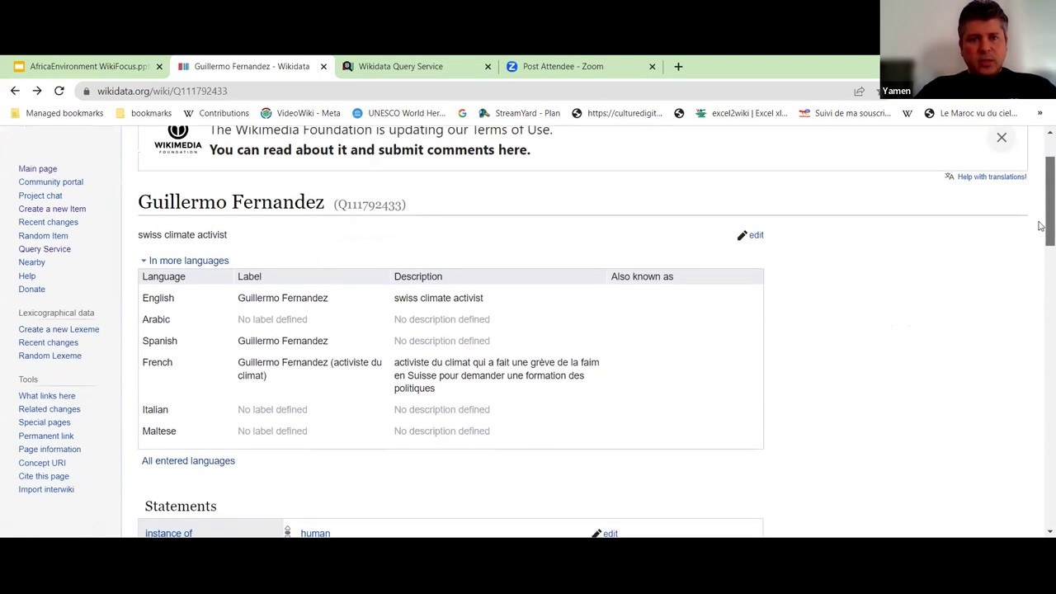
left_click_drag(329, 170, 144, 169)
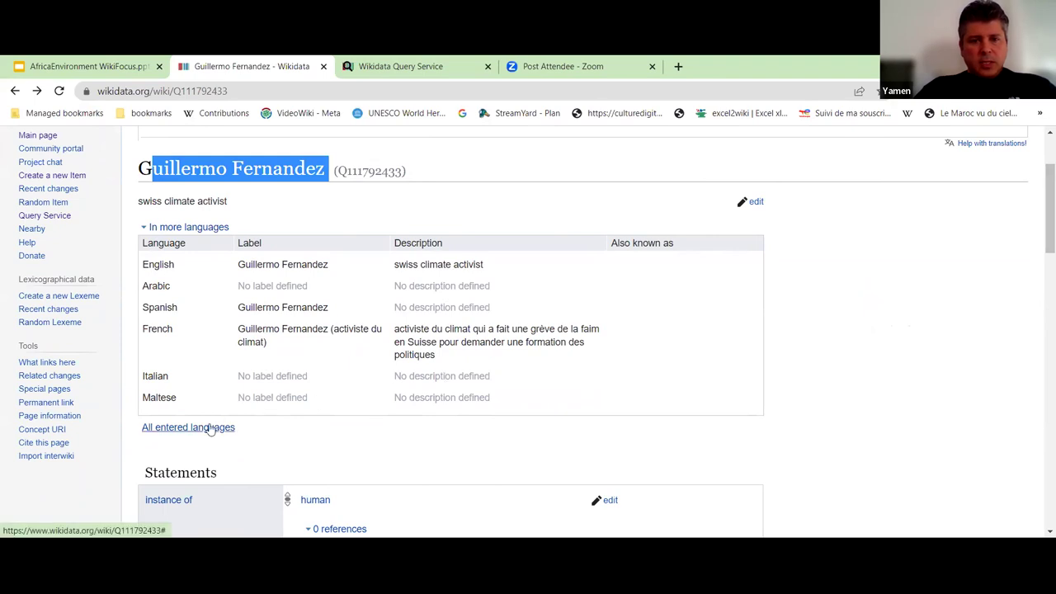
left_click(1026, 351)
left_click_drag(1039, 245, 1042, 278)
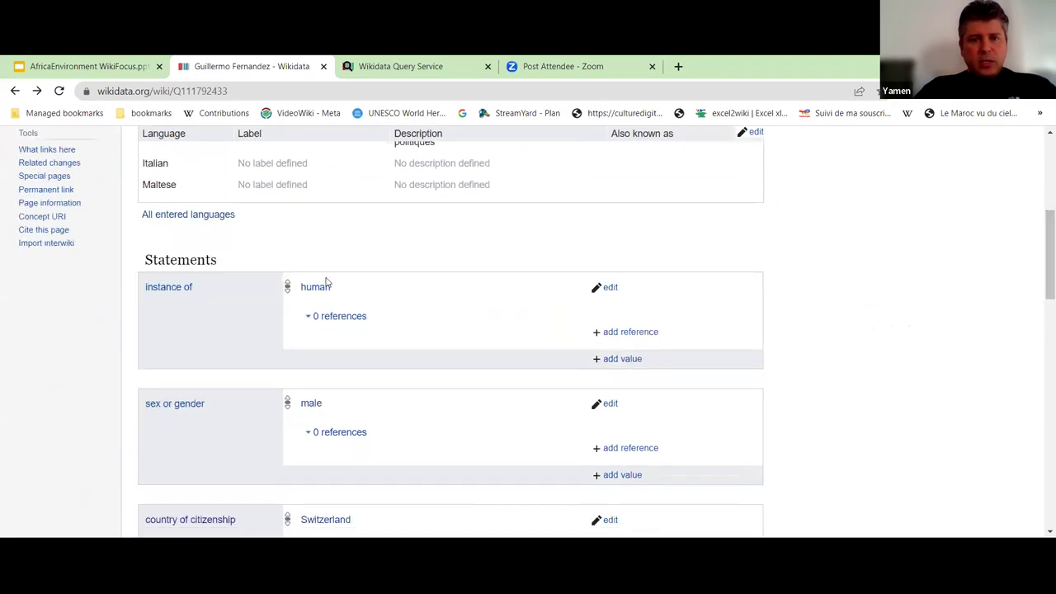
left_click(167, 290)
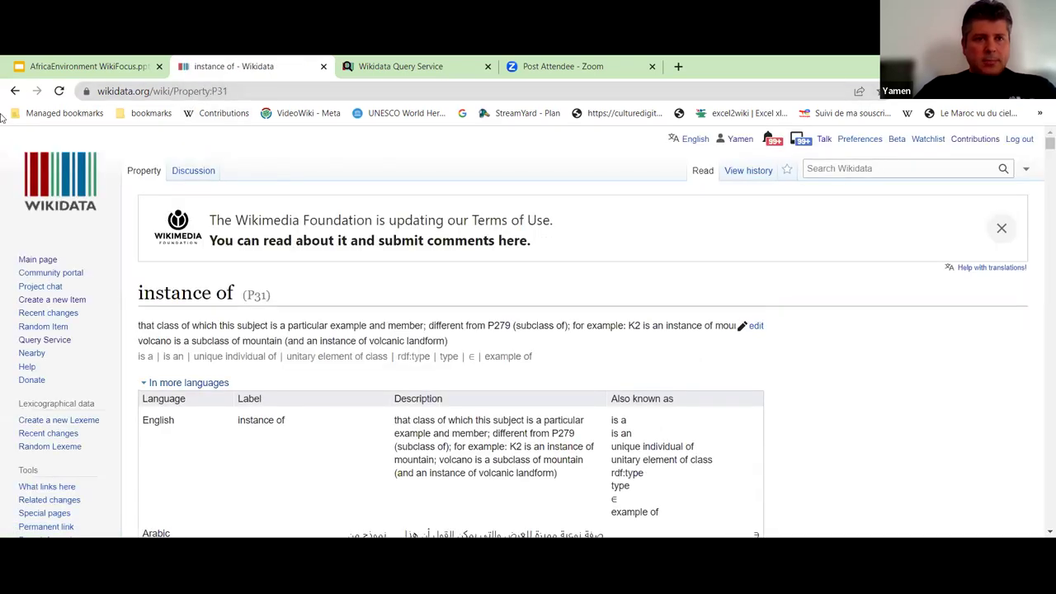
left_click(14, 92)
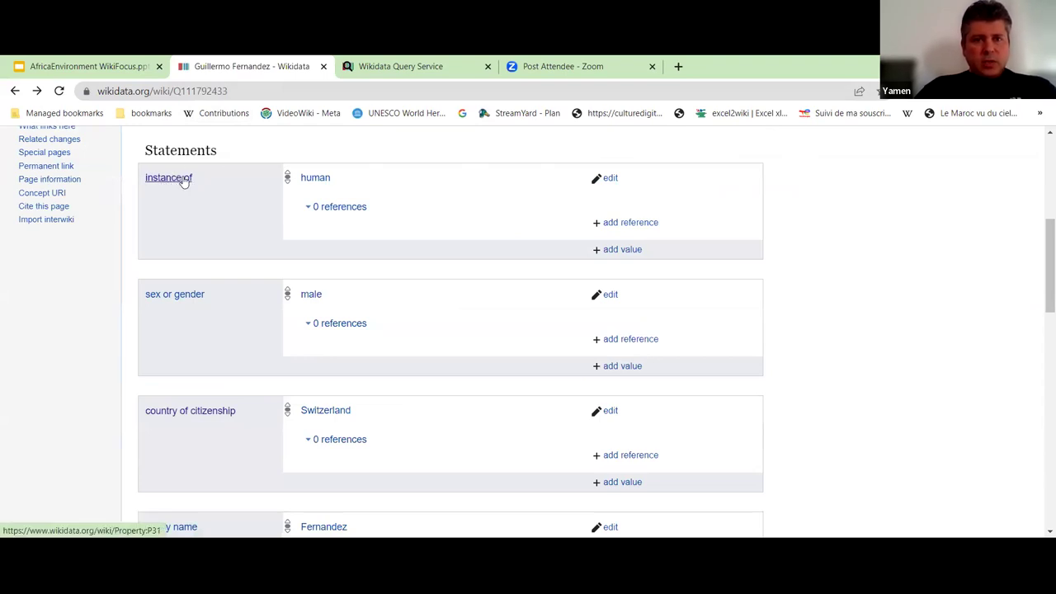
left_click(166, 297)
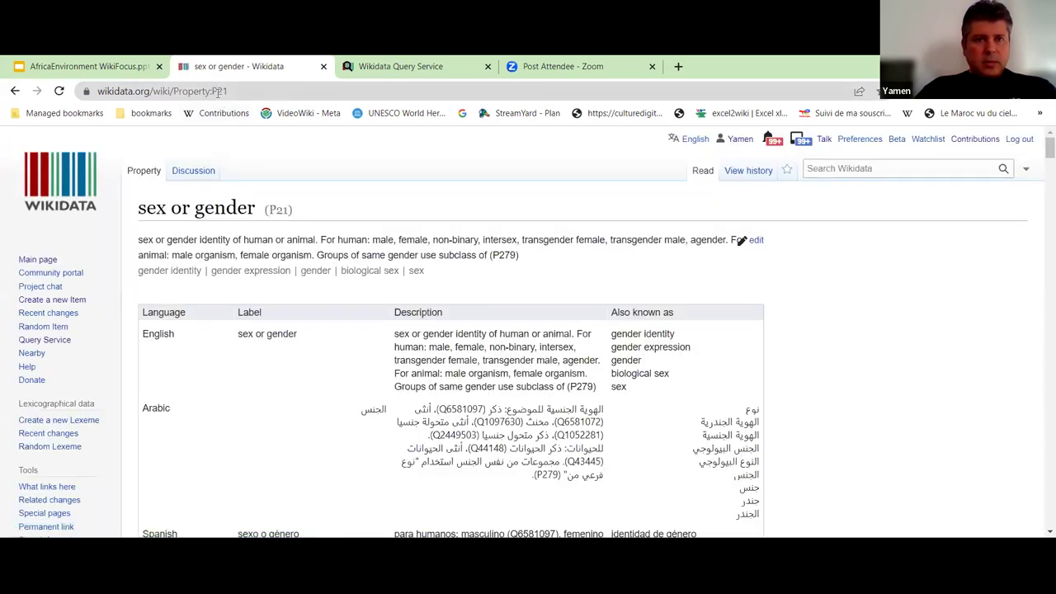
left_click(15, 90)
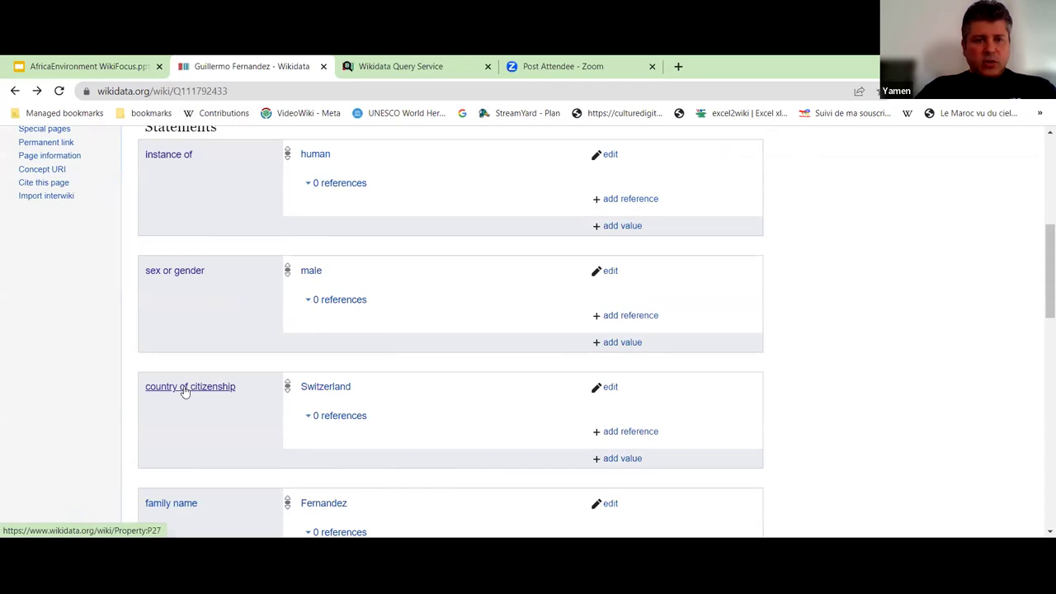
left_click(190, 387)
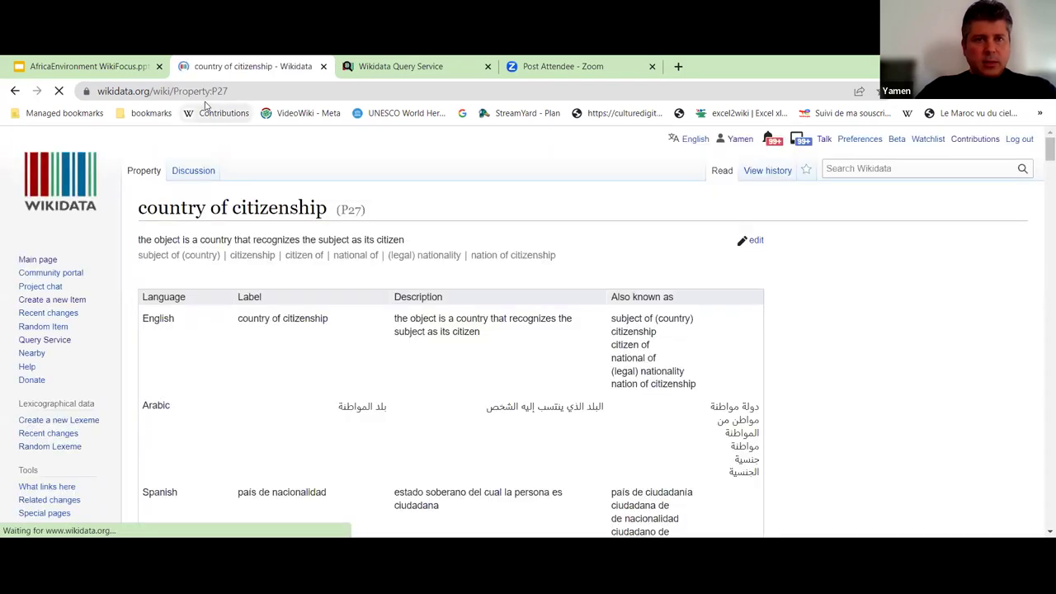
left_click(15, 91)
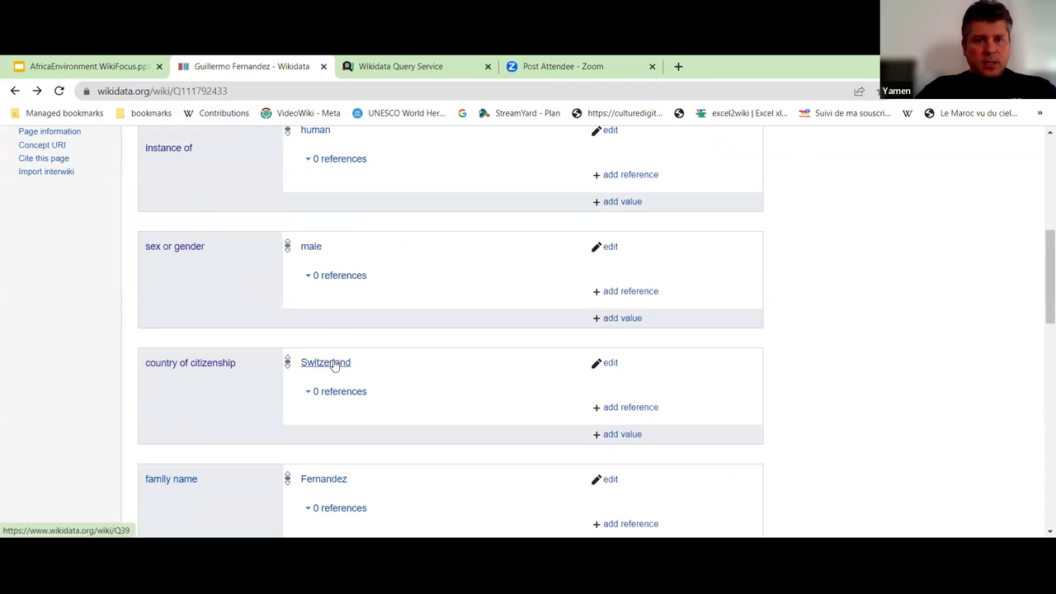
left_click(333, 367)
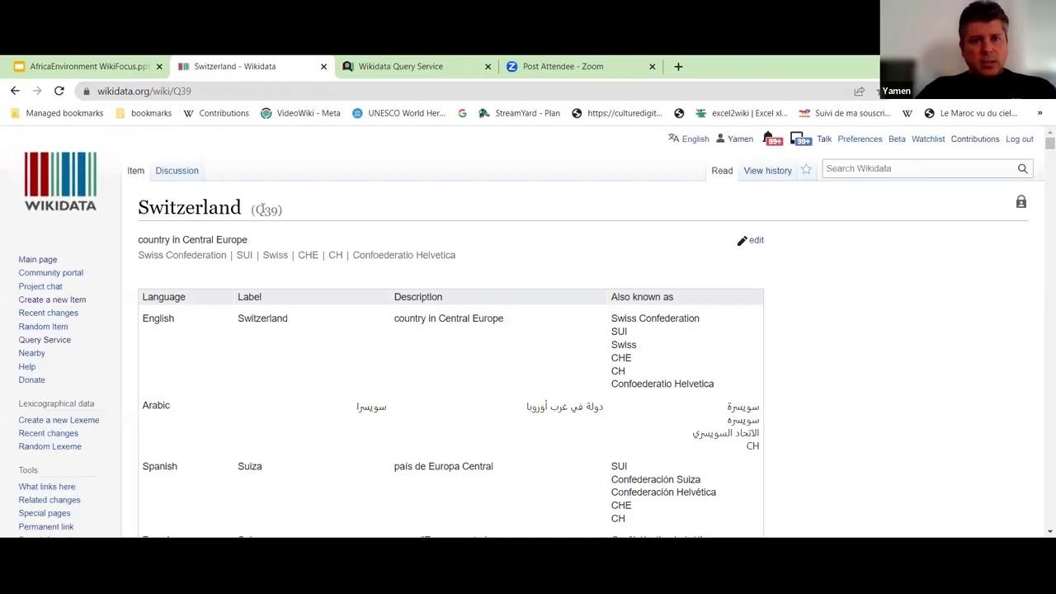
left_click_drag(262, 209, 278, 211)
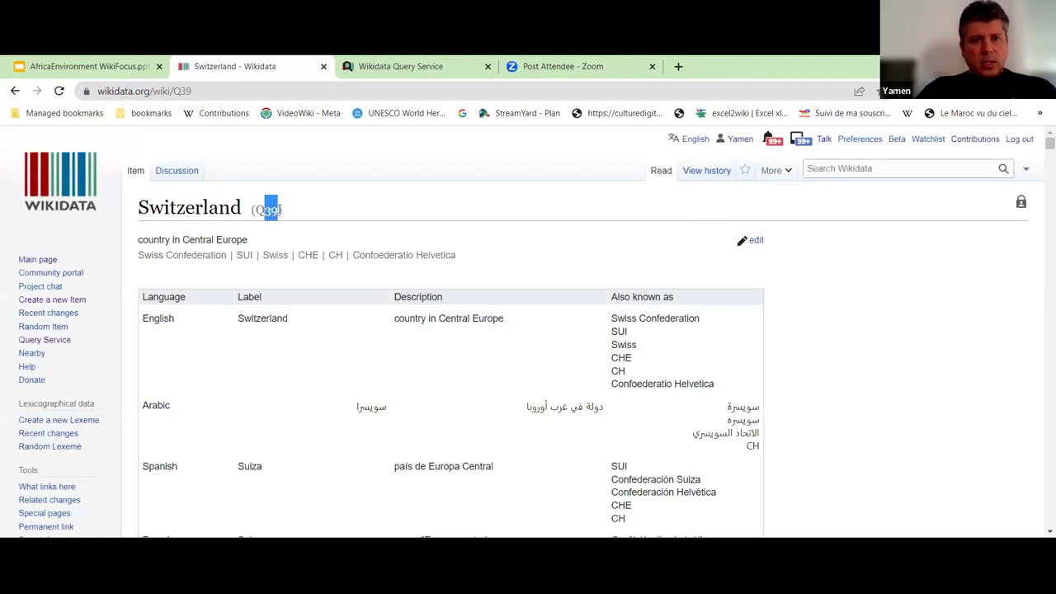
left_click(15, 90)
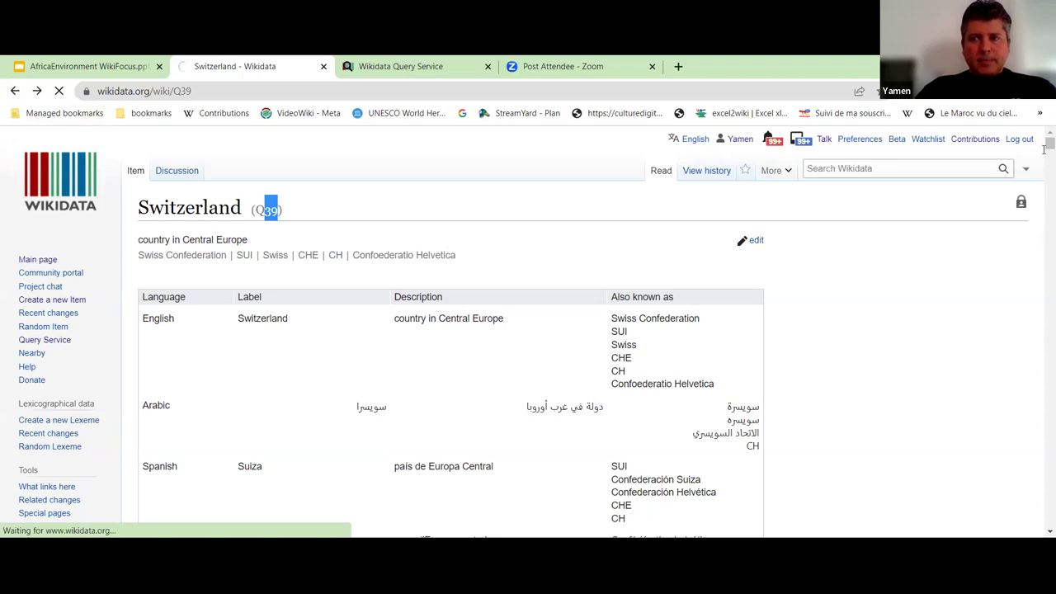
left_click_drag(1038, 264, 1040, 443)
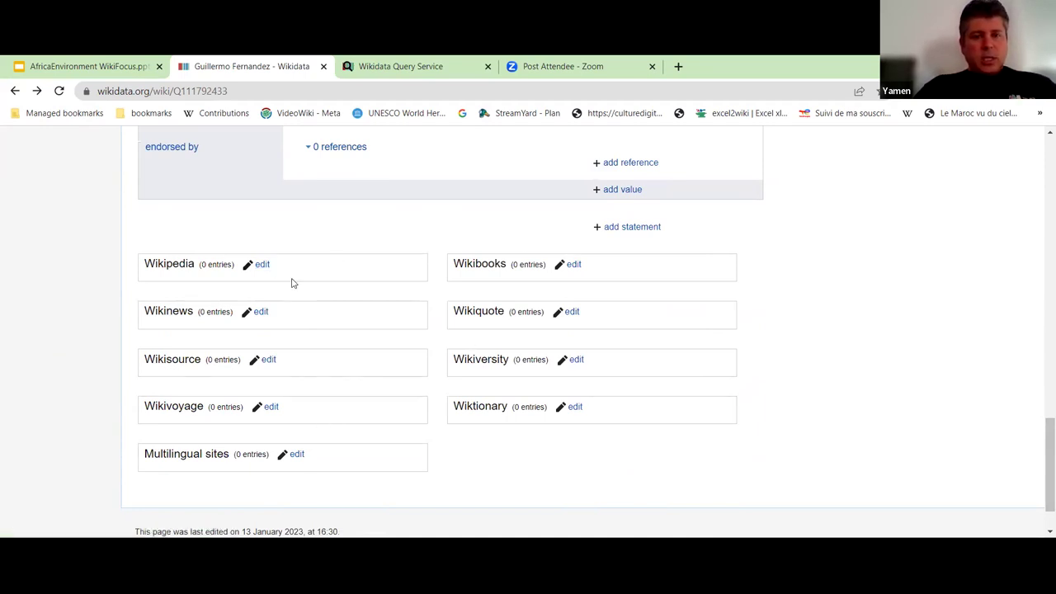
left_click_drag(1045, 424, 1044, 450)
left_click(627, 503)
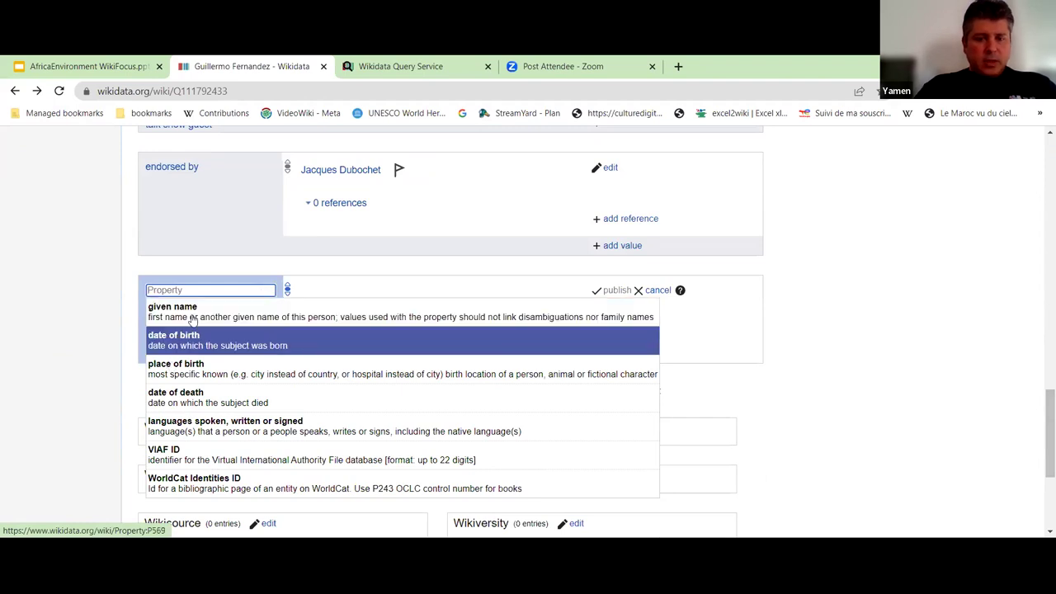
type("p")
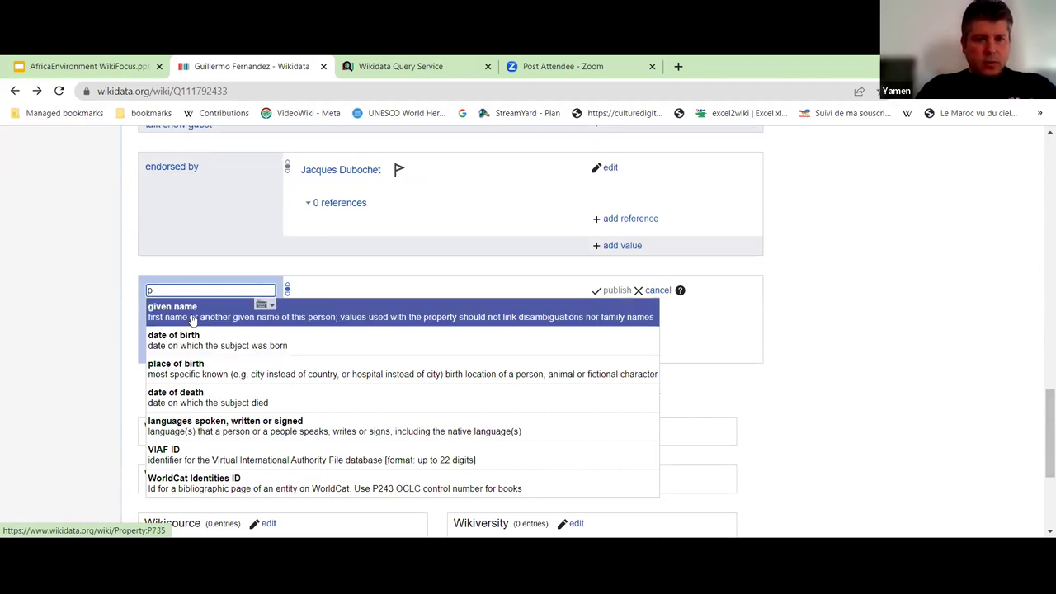
type("18")
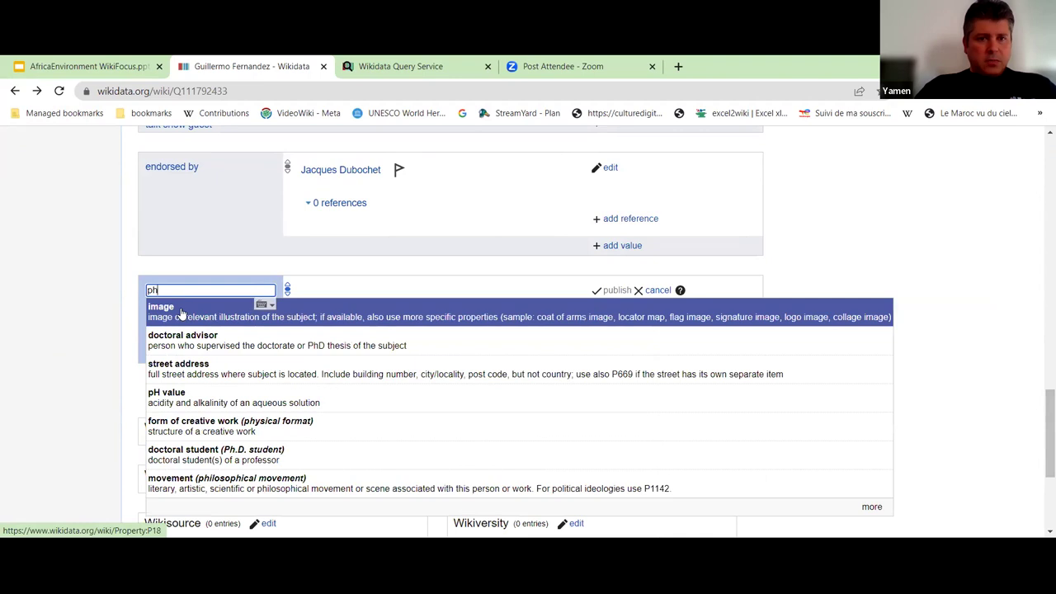
left_click(201, 313)
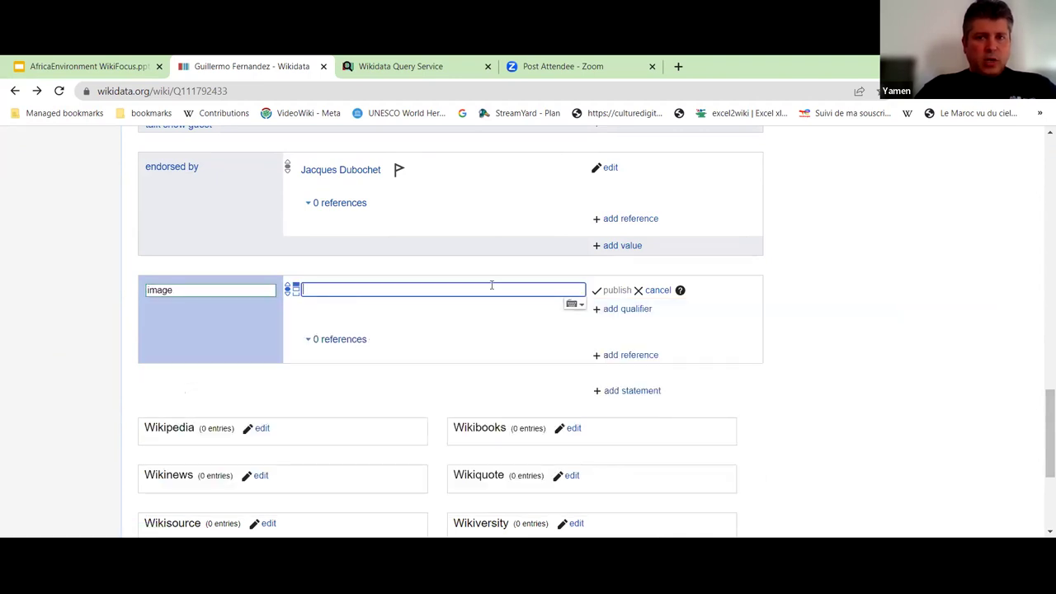
left_click(657, 291)
left_click_drag(1039, 425, 1038, 121)
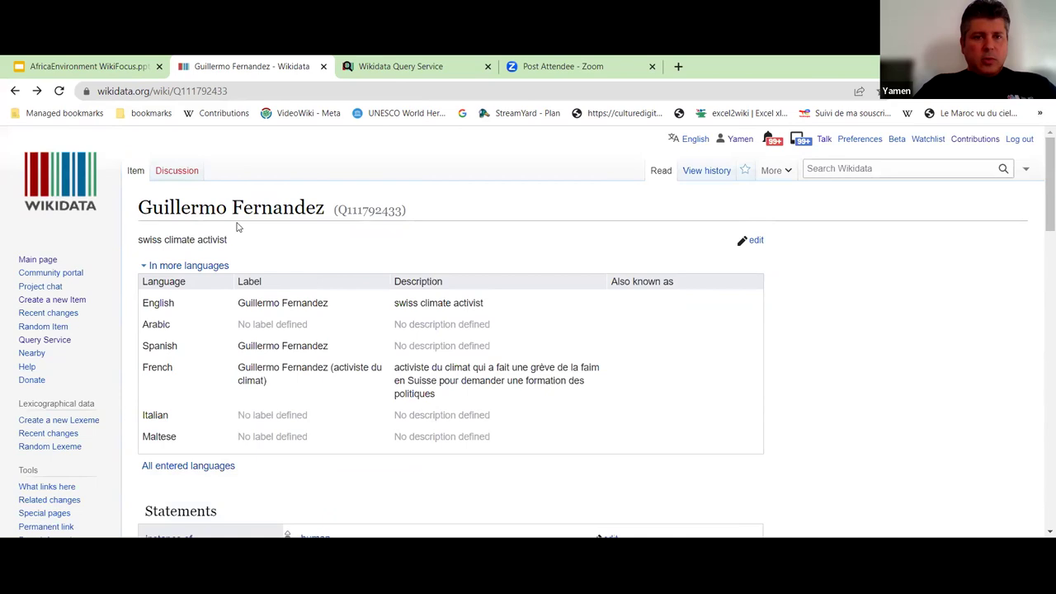
Open 'Create a new Item' from the sidebar and scroll to its empty English form
left_click(52, 301)
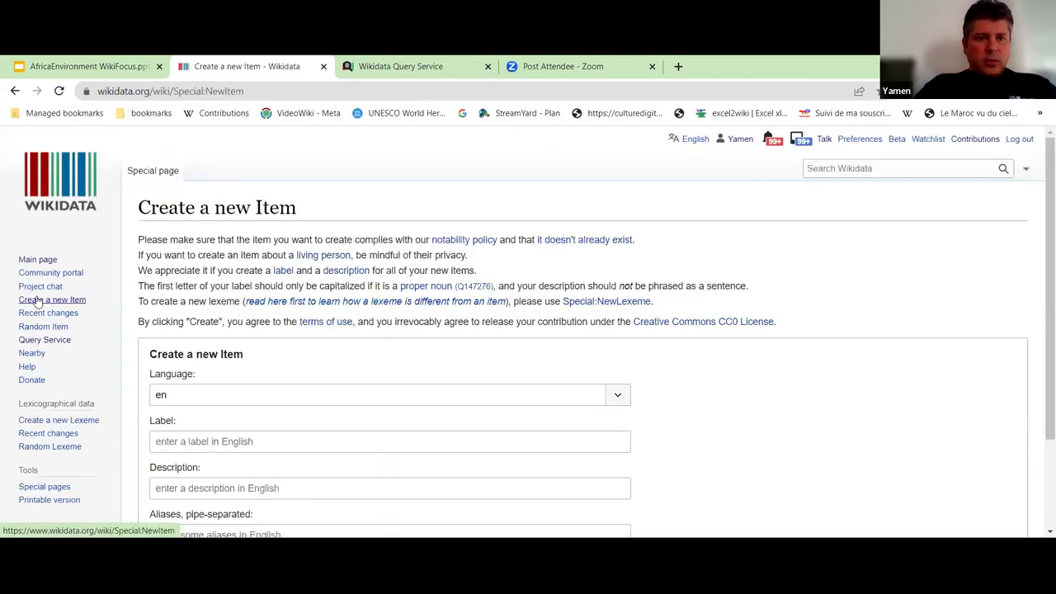
scroll(594, 269, "down", 2)
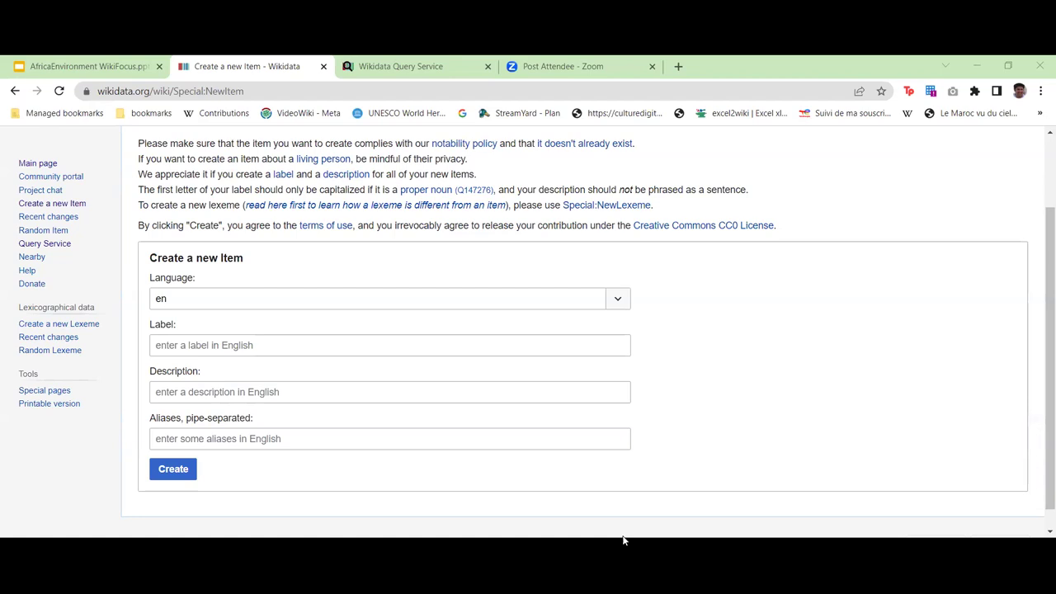
Load the Greenpeace African climate youth activists article and select the Senegalese activist's name
left_click(678, 66)
type("https://www.greenpeace.org/mena/en/10-african-climate-youth-activists/")
key("Return")
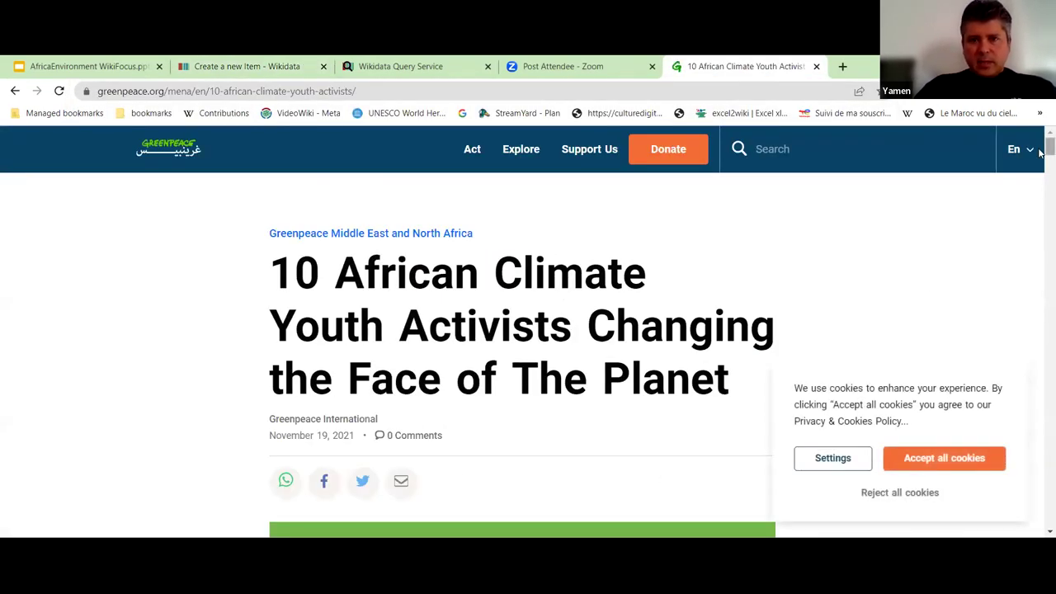
scroll(1041, 153, "down", 1)
left_click_drag(1041, 157, 1041, 219)
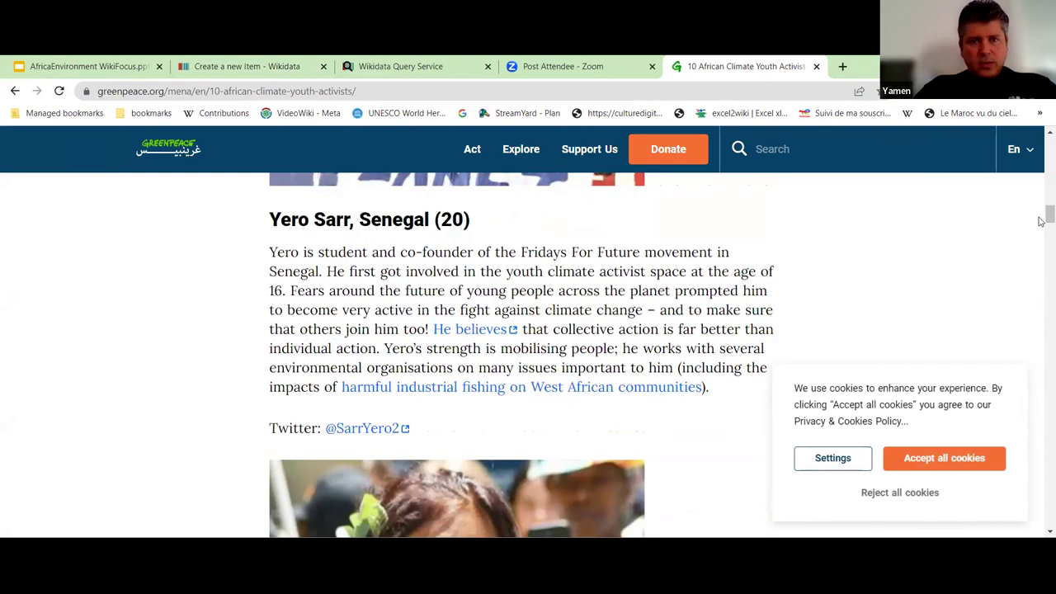
left_click_drag(269, 218, 349, 214)
key("ctrl+c")
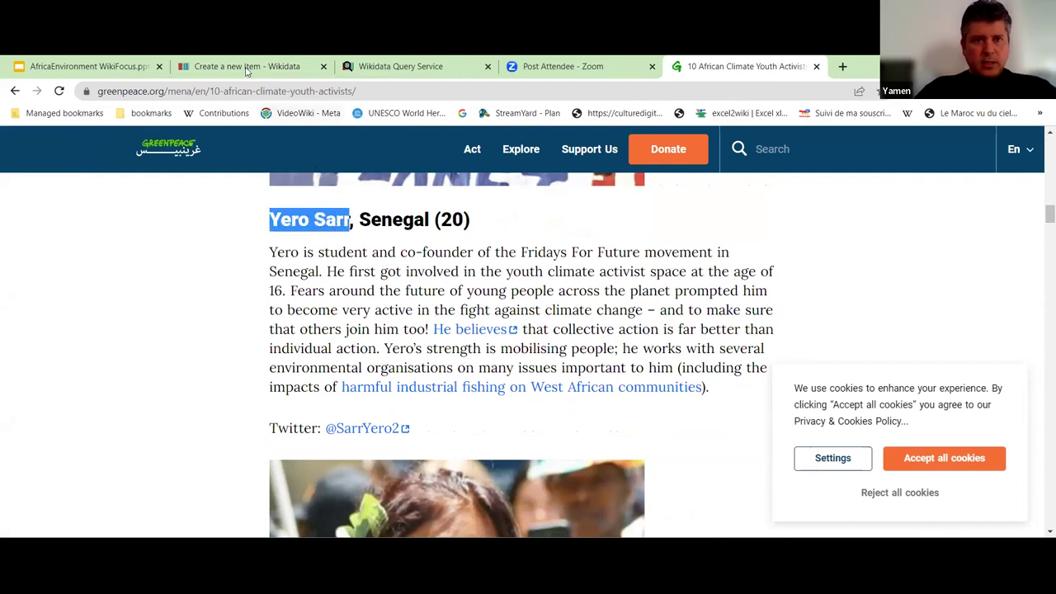
left_click(245, 70)
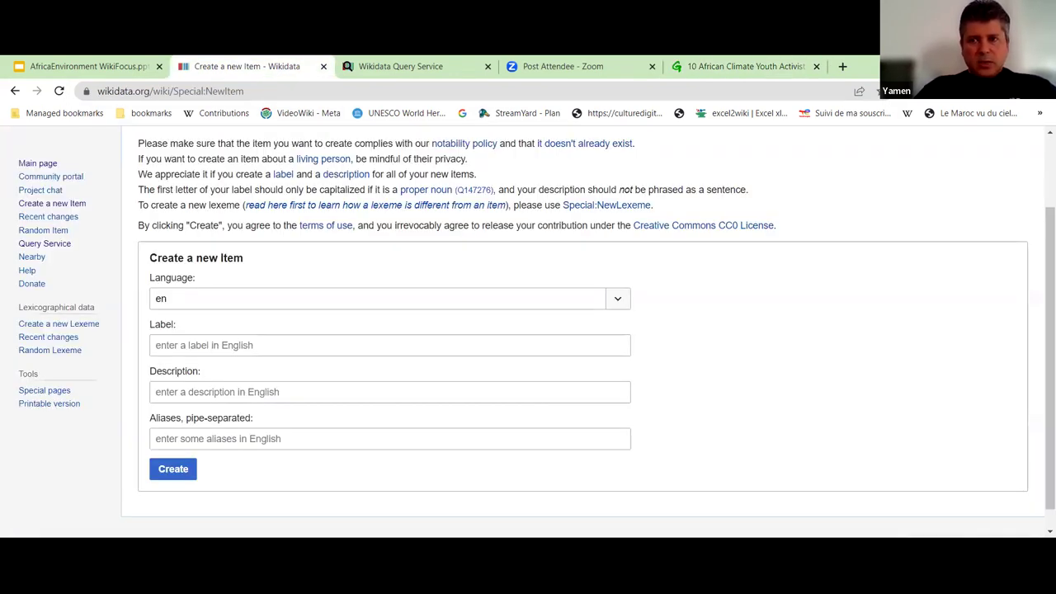
Search Wikidata for the Senegalese activist and review his existing item's statements
scroll(868, 139, "up", 2)
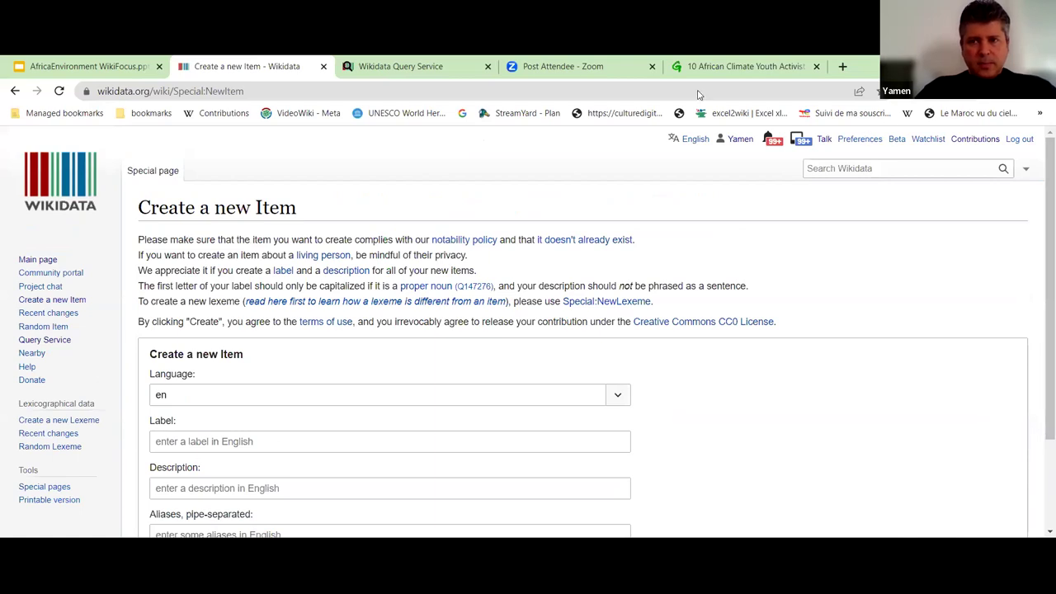
left_click(866, 169)
key("ctrl+v")
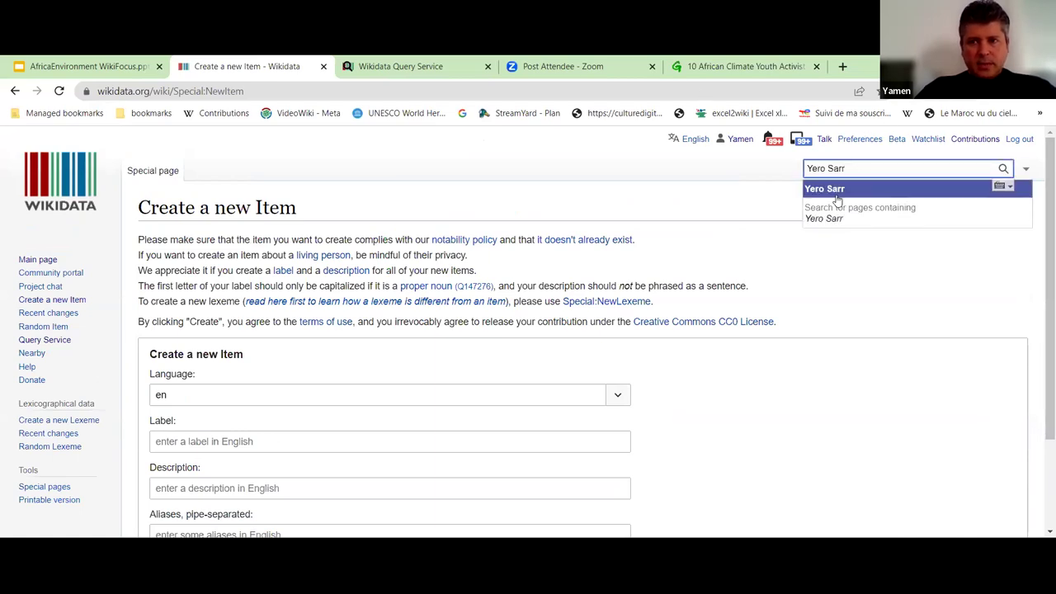
left_click(835, 194)
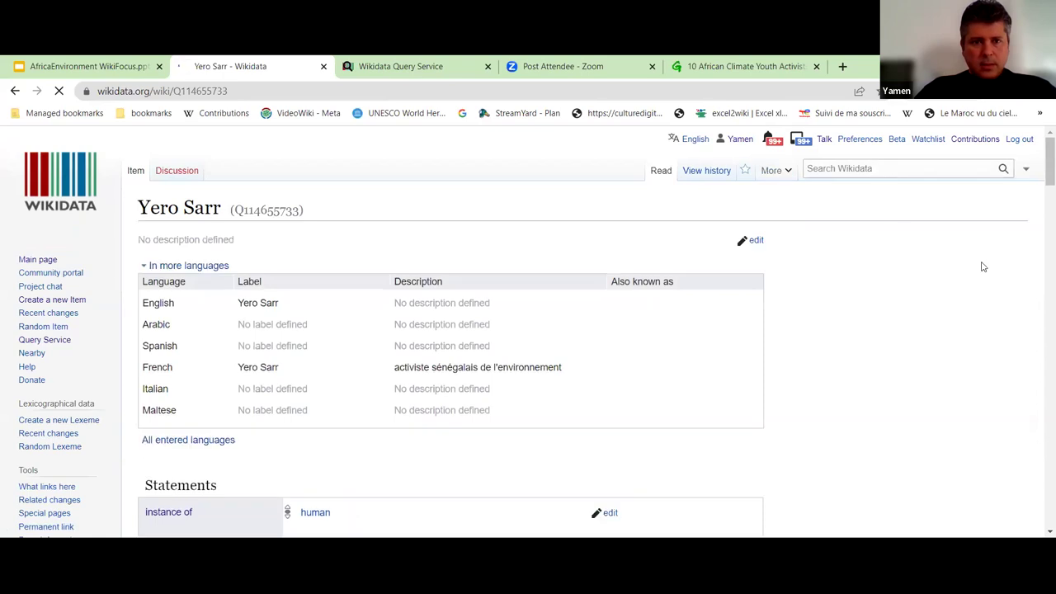
scroll(1039, 167, "down", 2)
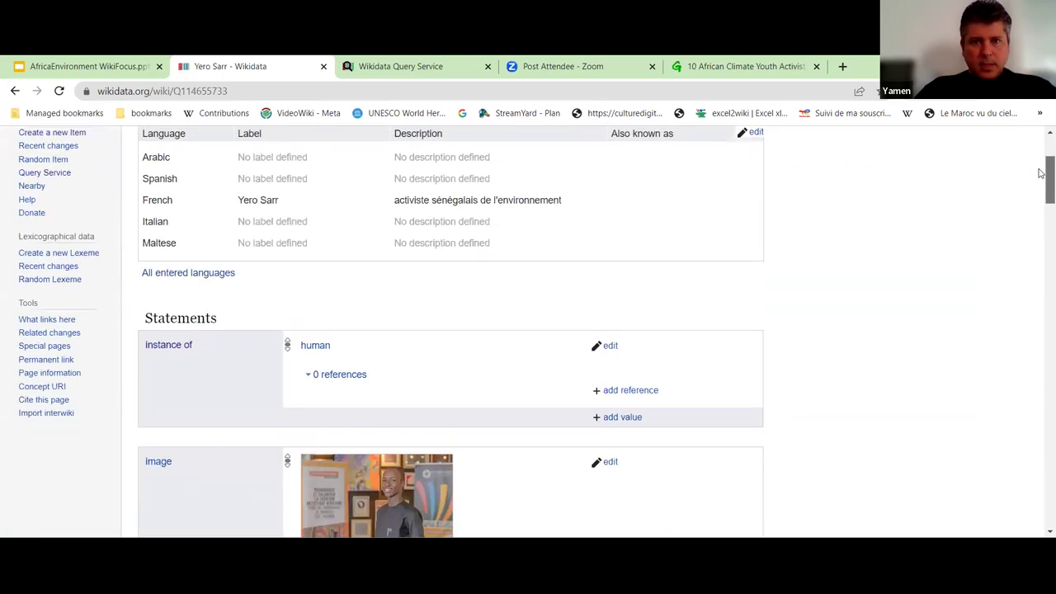
scroll(496, 327, "up", 2)
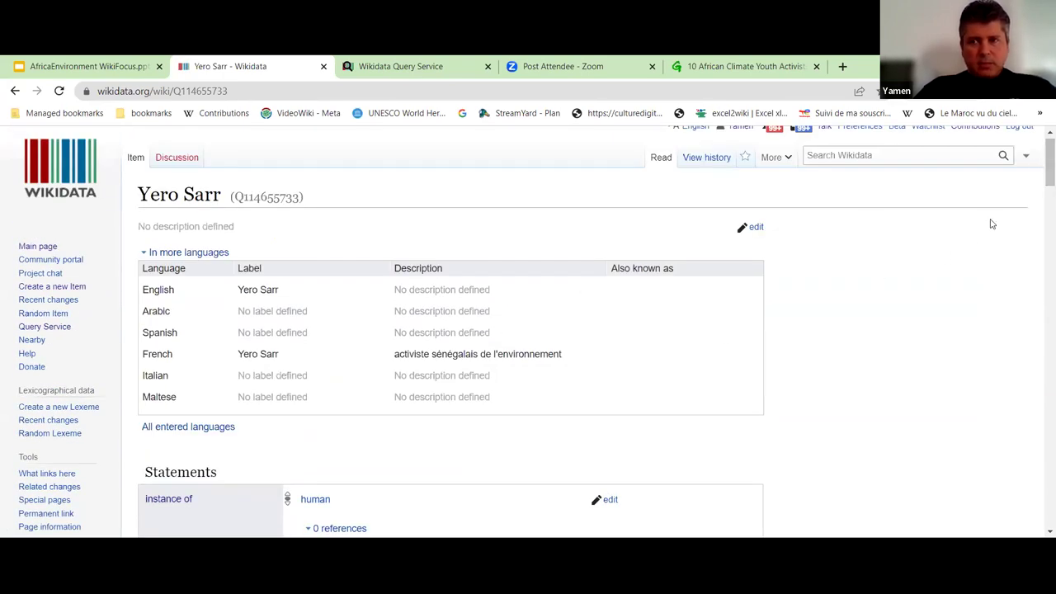
scroll(1041, 184, "down", 1)
scroll(1041, 183, "down", 8)
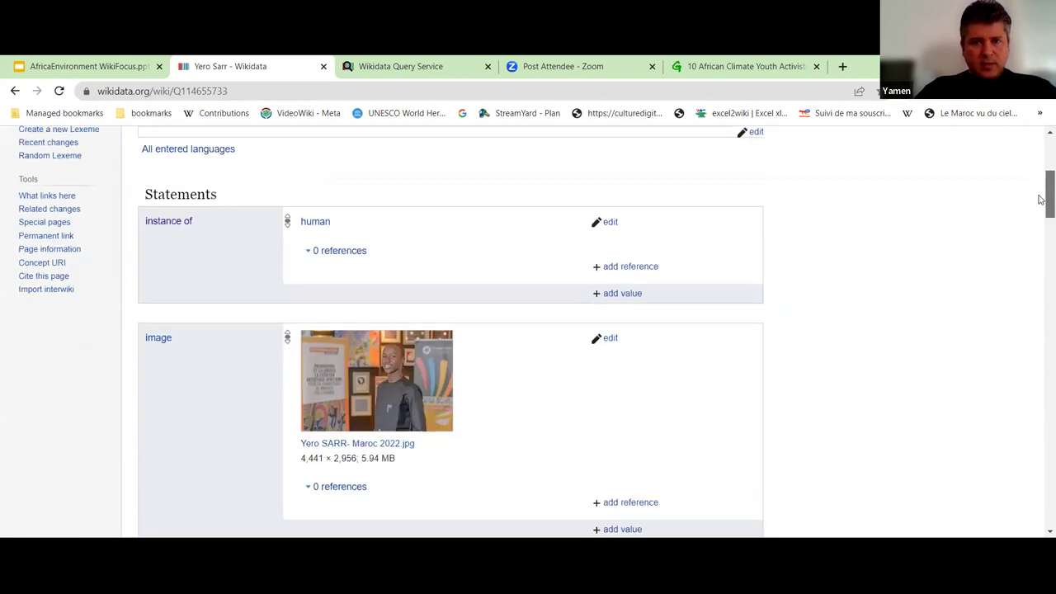
left_click_drag(1040, 241, 1039, 377)
left_click(741, 60)
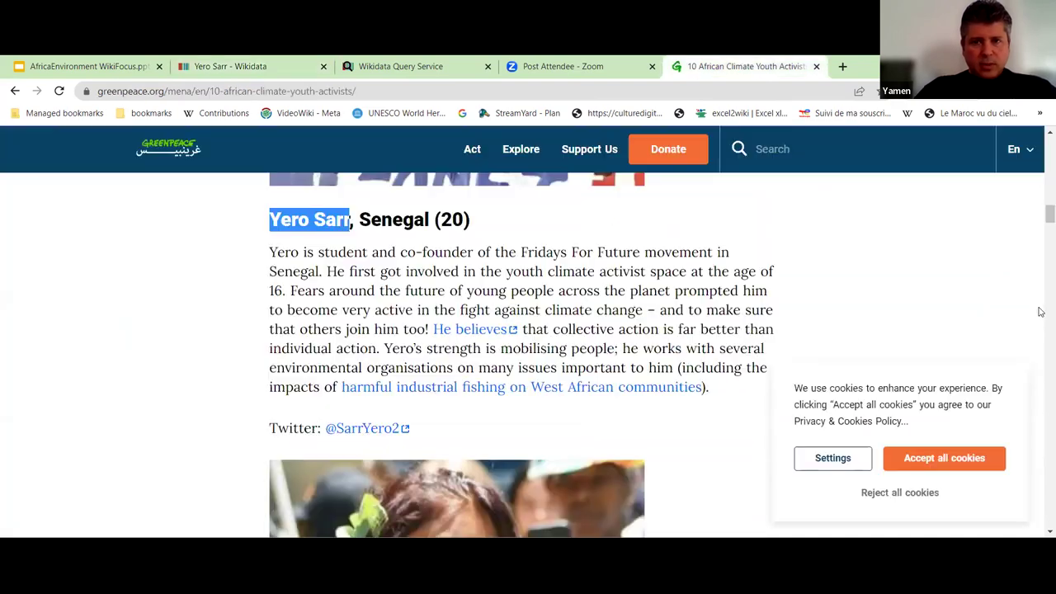
Copy the next activist's name from the article and open her existing Wikidata item
left_click_drag(1041, 216, 1041, 249)
left_click_drag(269, 358, 488, 359)
key("ctrl+c")
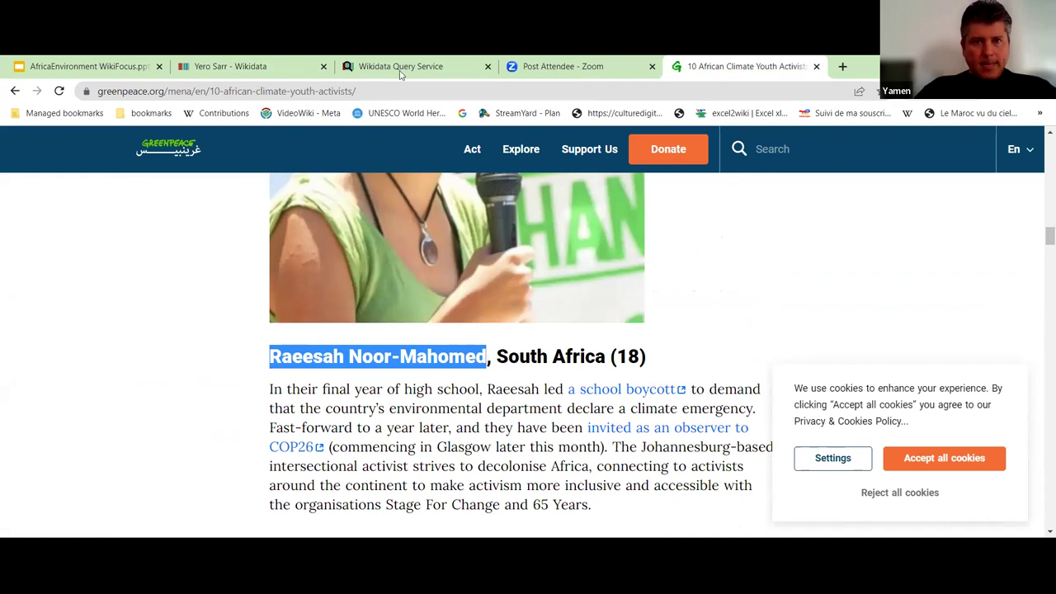
left_click(264, 67)
left_click_drag(1041, 403, 1029, 152)
left_click(952, 169)
key("ctrl+v")
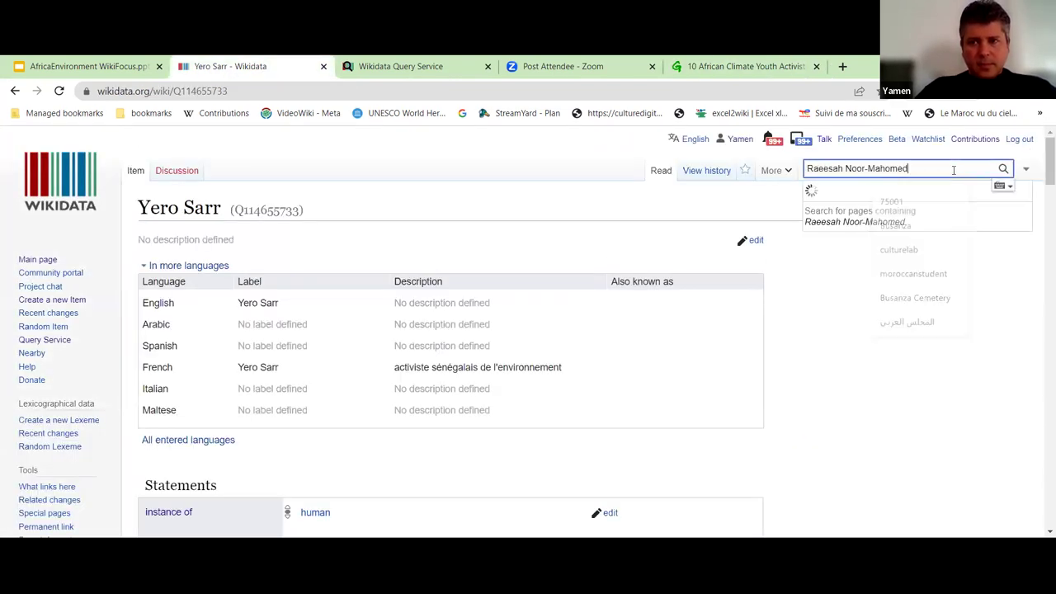
left_click(925, 200)
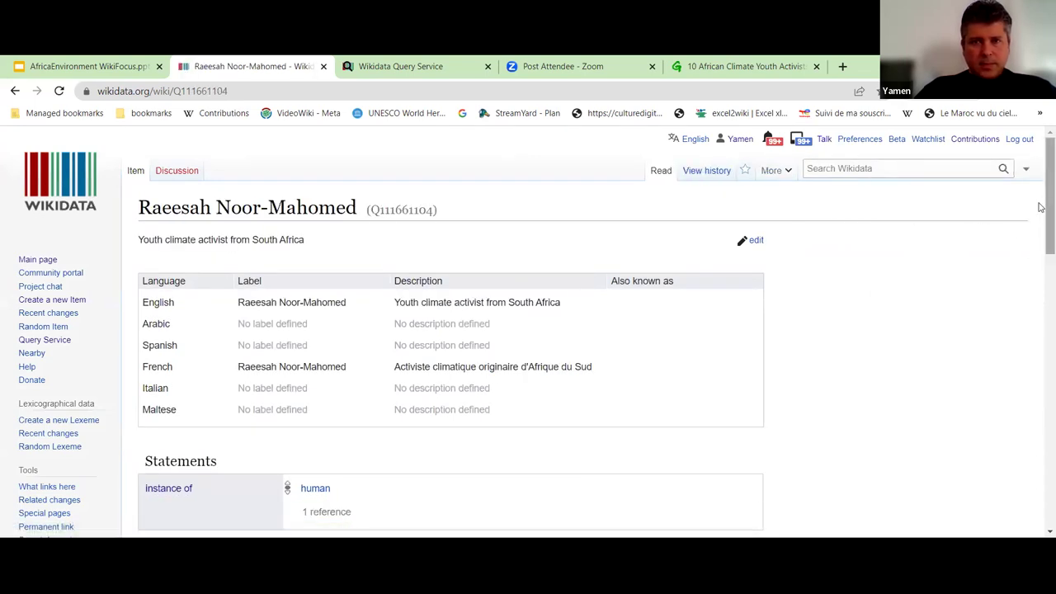
left_click_drag(1041, 207, 1041, 288)
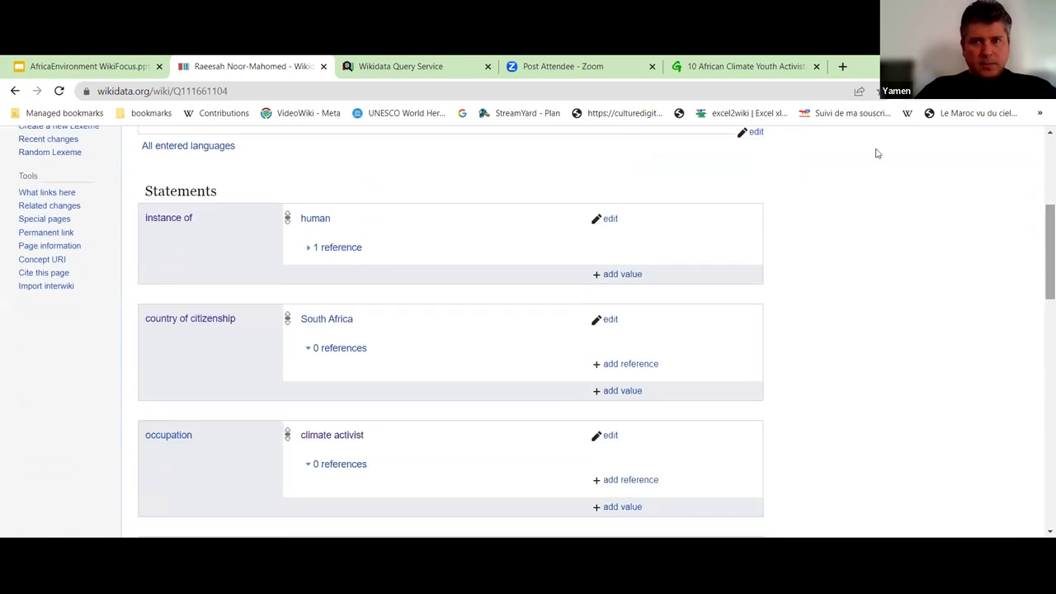
Copy the Tunisian activist's name and search Wikidata, finding no existing item
left_click(696, 60)
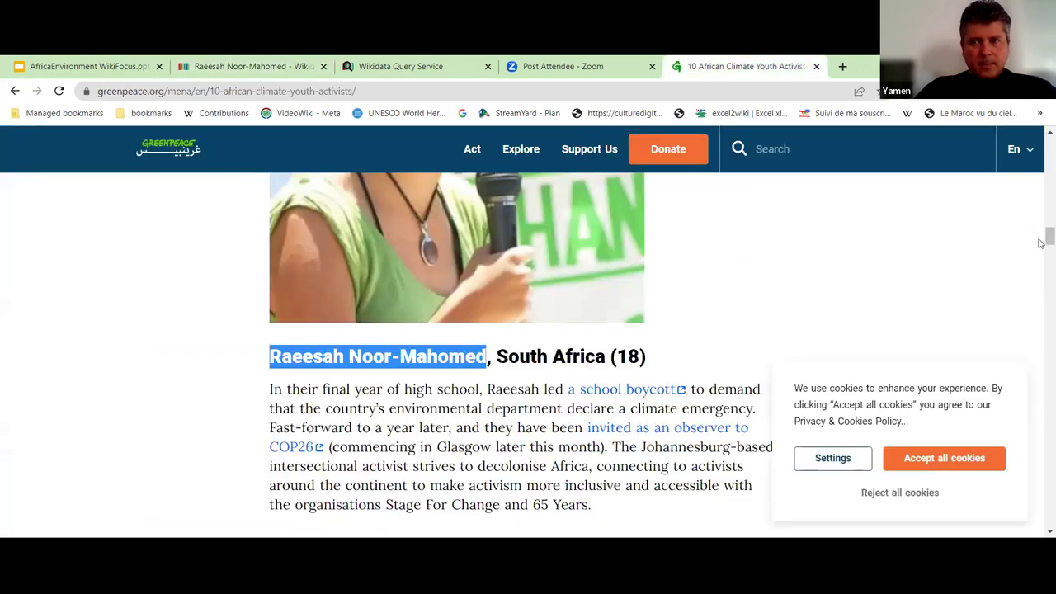
left_click_drag(1042, 236, 1041, 256)
scroll(377, 351, "down", 4)
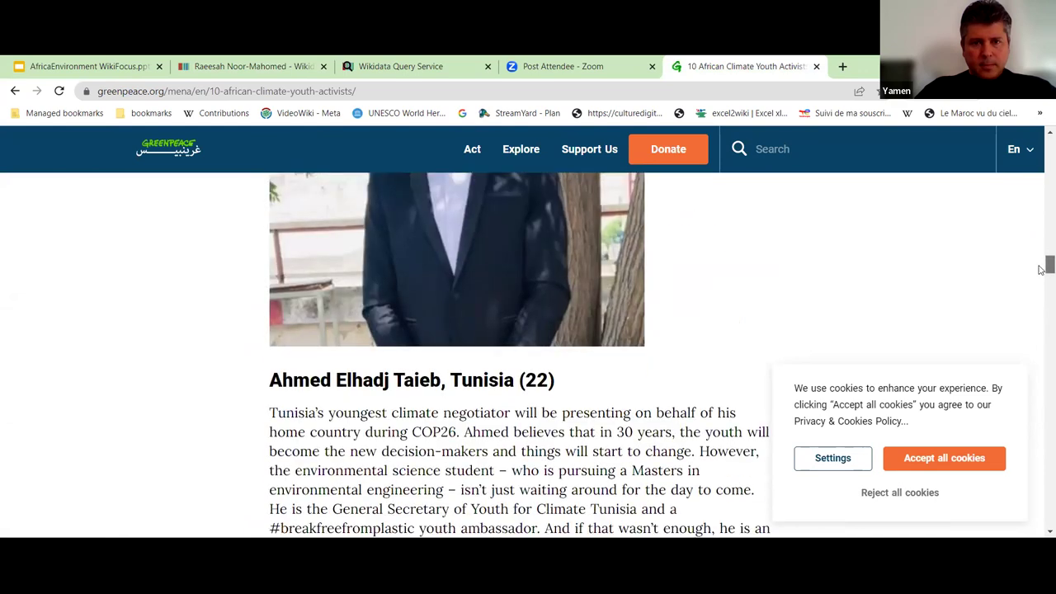
left_click_drag(271, 353, 438, 347)
key("ctrl+c")
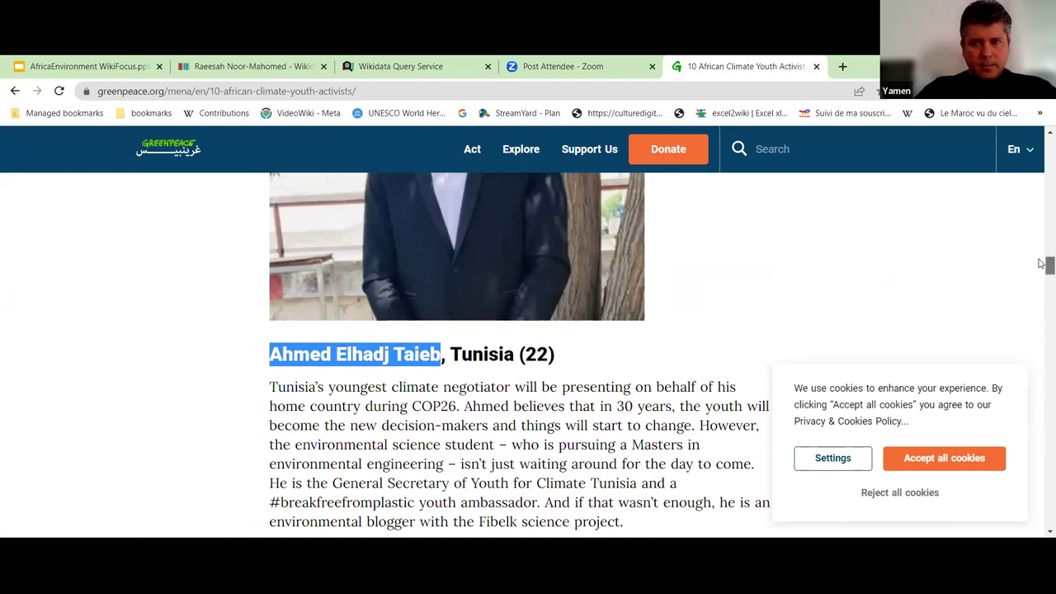
left_click_drag(1041, 266, 1041, 257)
left_click(276, 66)
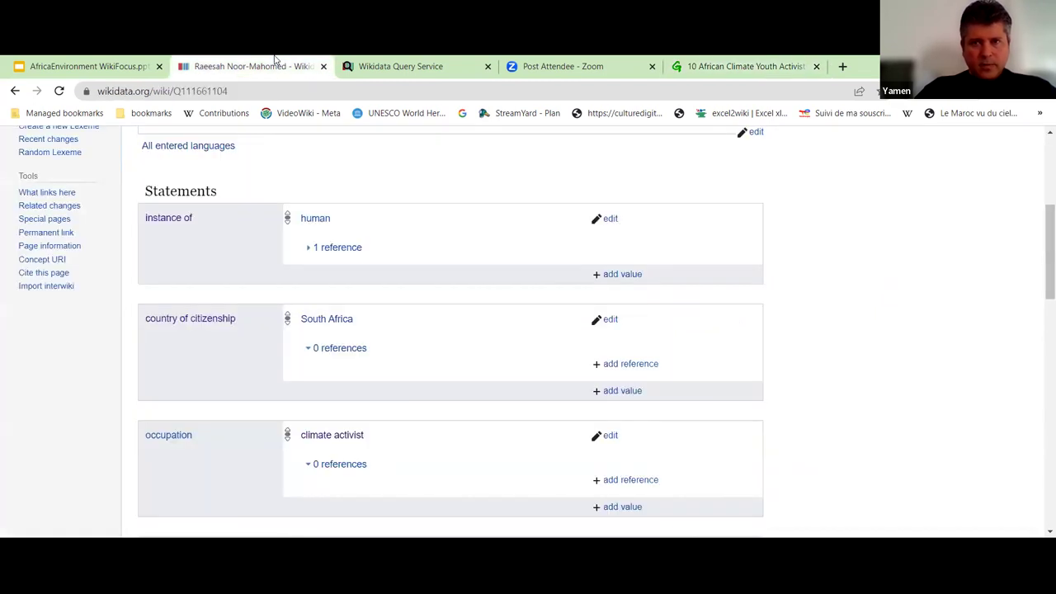
scroll(1039, 244, "up", 10)
left_click(961, 169)
key("ctrl+v")
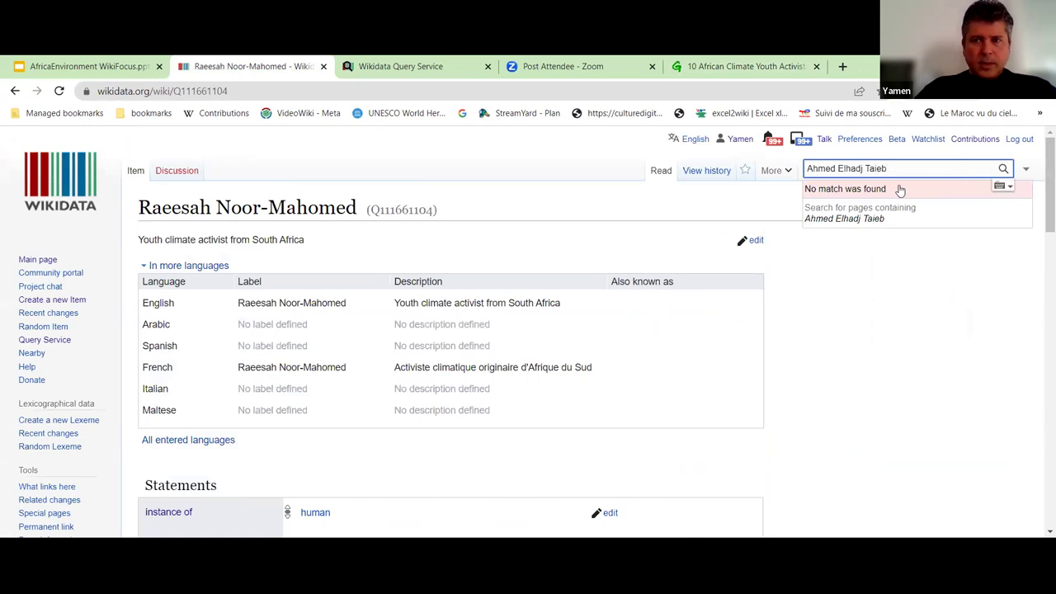
Reread the Tunisian activist's biography paragraph in the Greenpeace article
left_click(716, 65)
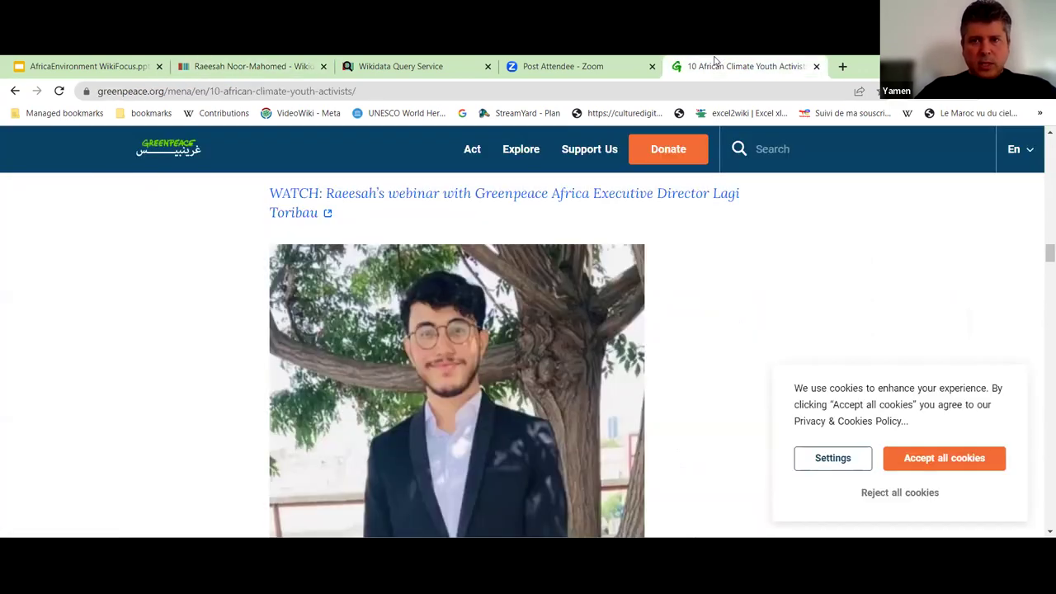
scroll(1039, 282, "down", 6)
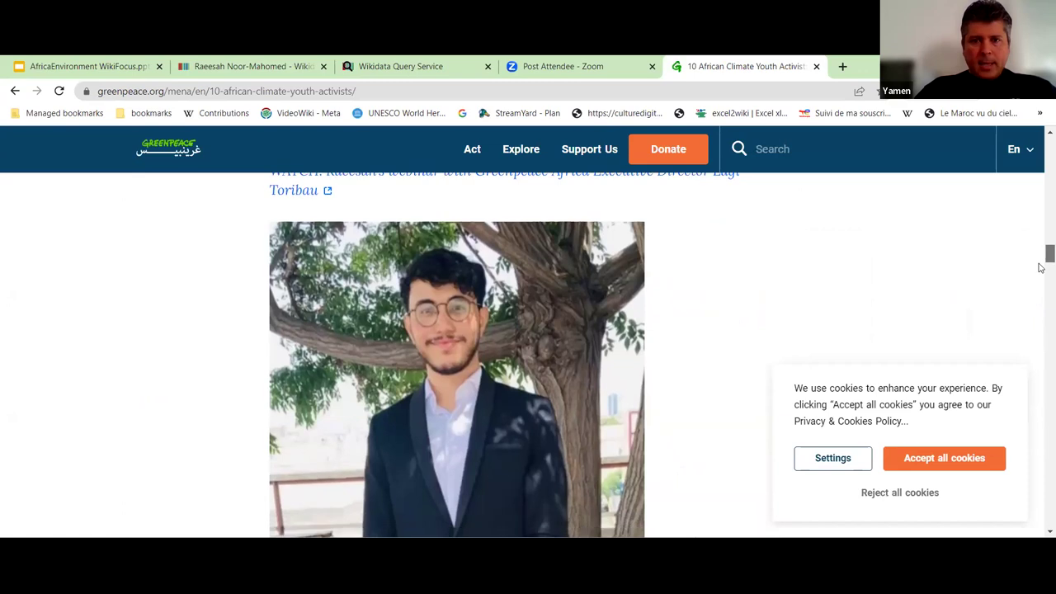
left_click(570, 352)
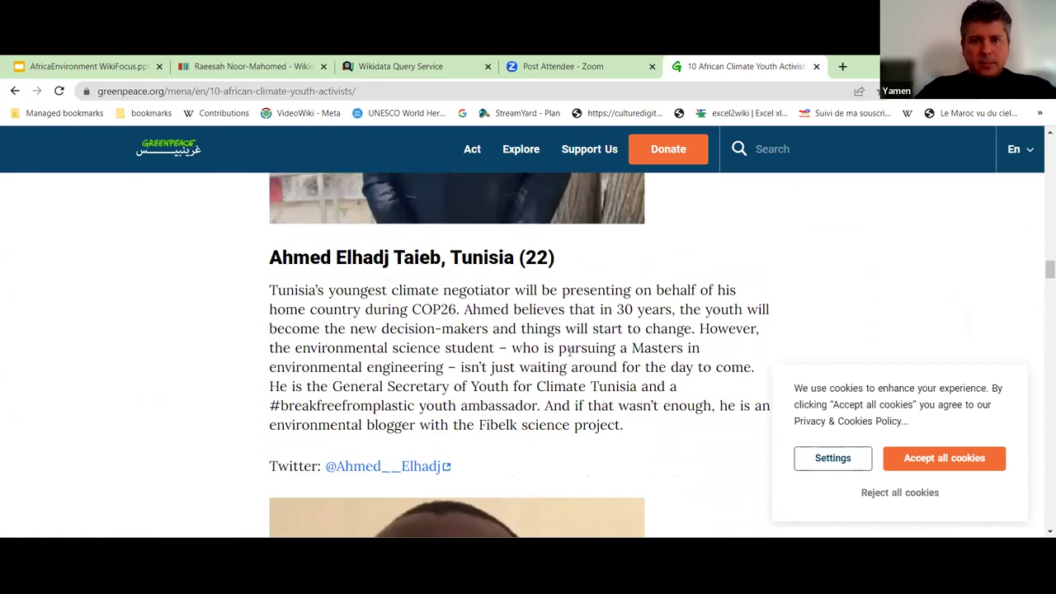
left_click_drag(339, 290, 583, 317)
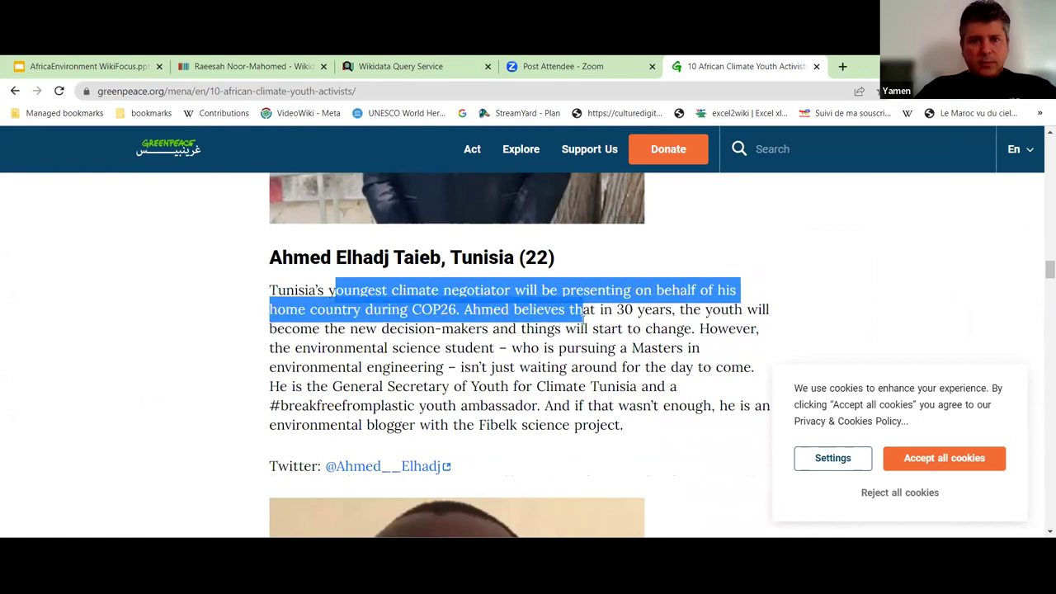
left_click(582, 318)
left_click(240, 66)
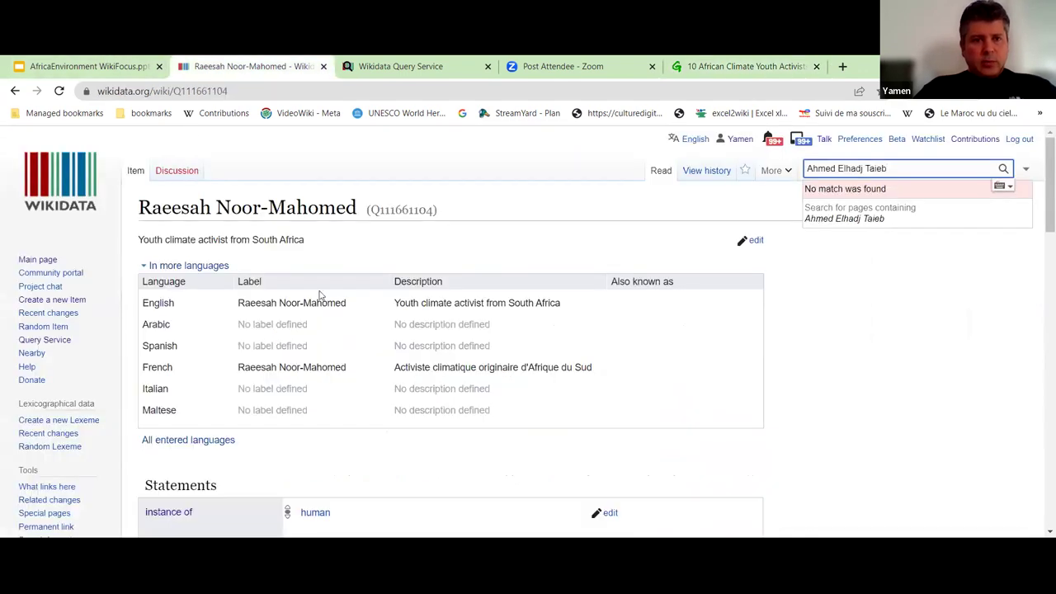
scroll(1040, 218, "down", 1)
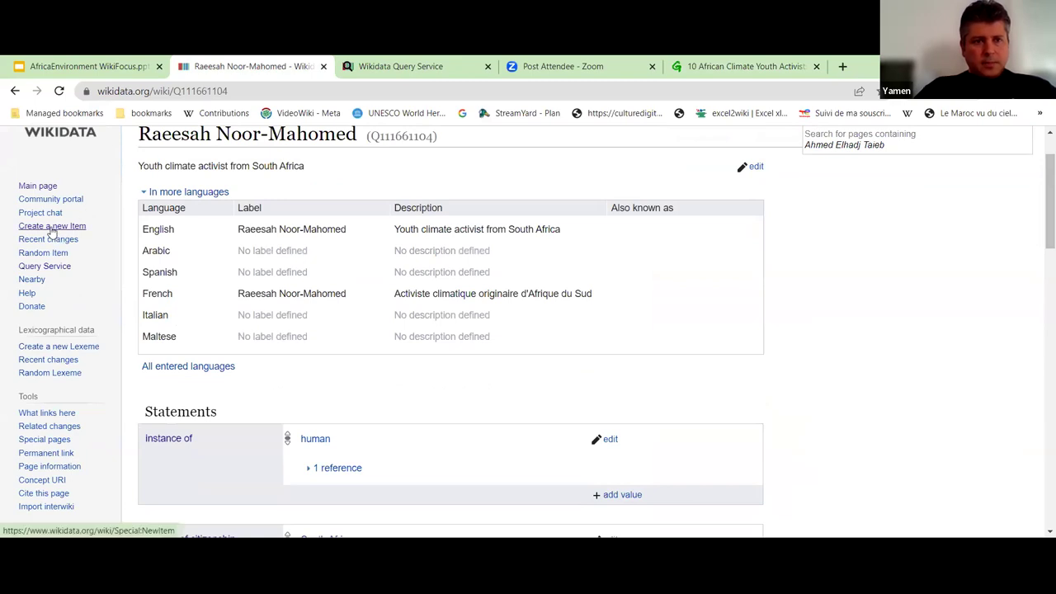
Fill the form with the activist's name and description 'Climate activist from Tunisia', then create it
scroll(368, 315, "down", 1)
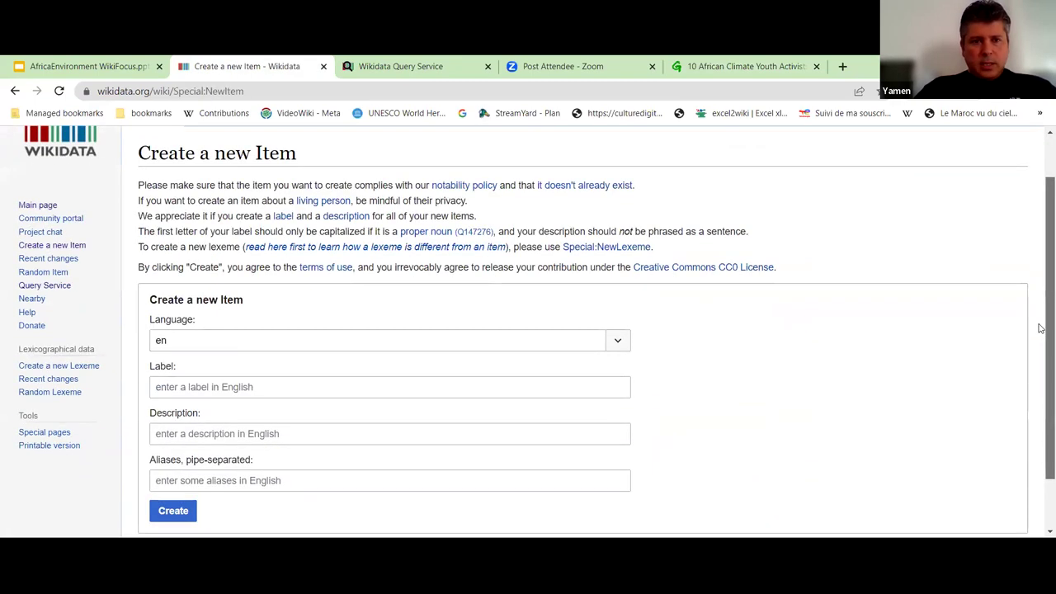
left_click(167, 334)
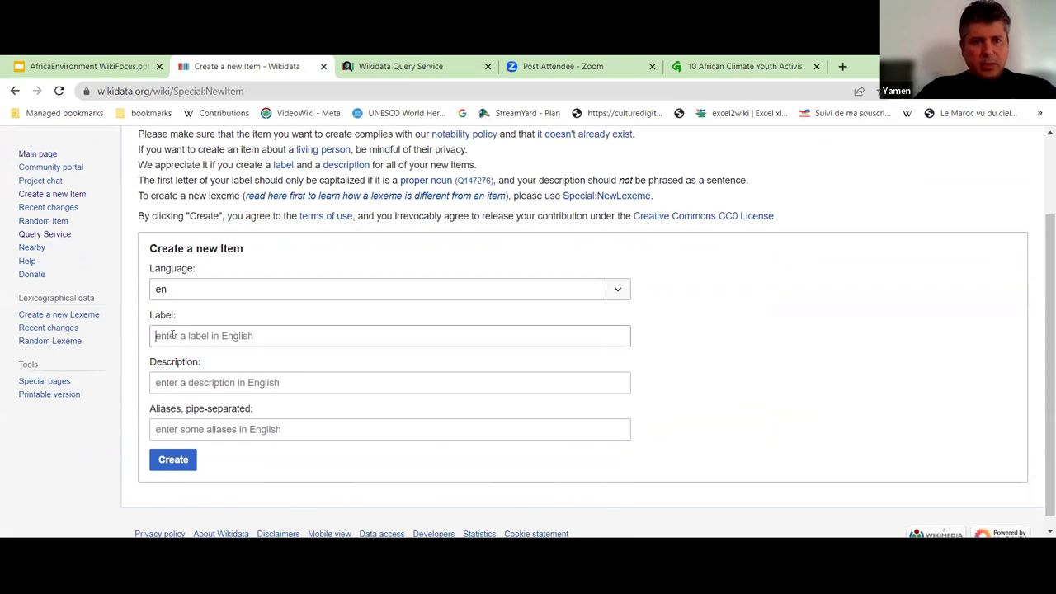
key("ctrl+v")
left_click(183, 383)
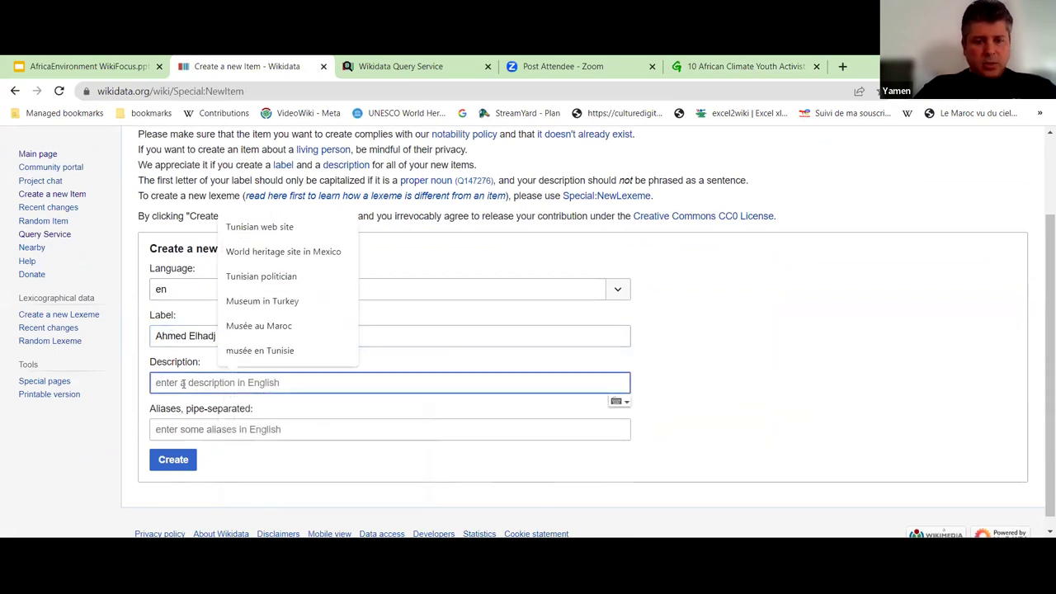
type("Climate activist from Tunisia")
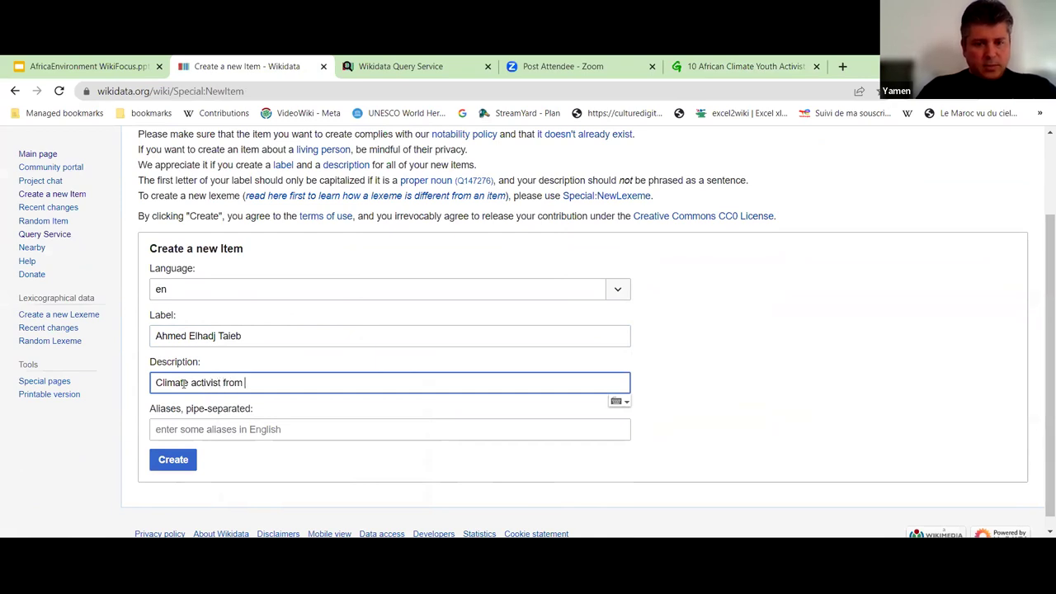
left_click(175, 460)
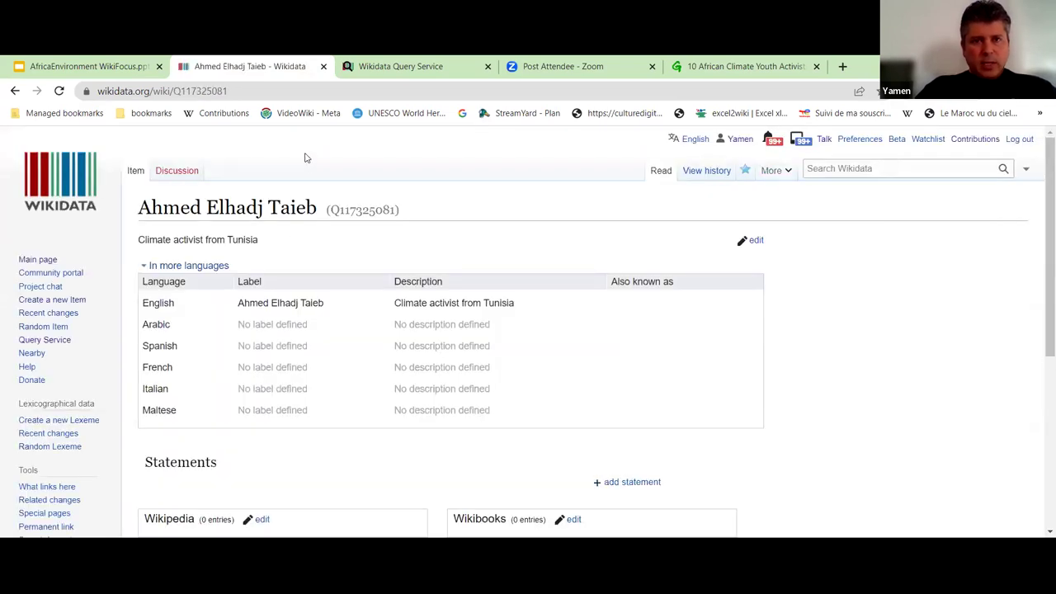
Select the new item's ID Q117325081 in the address bar and beside the title
double_click(251, 88)
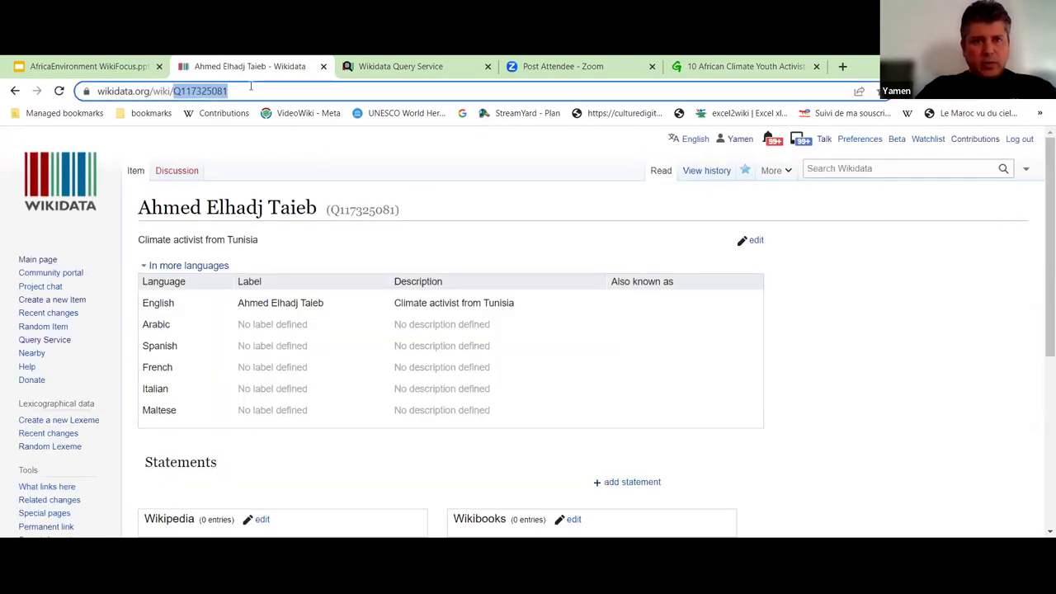
double_click(342, 211)
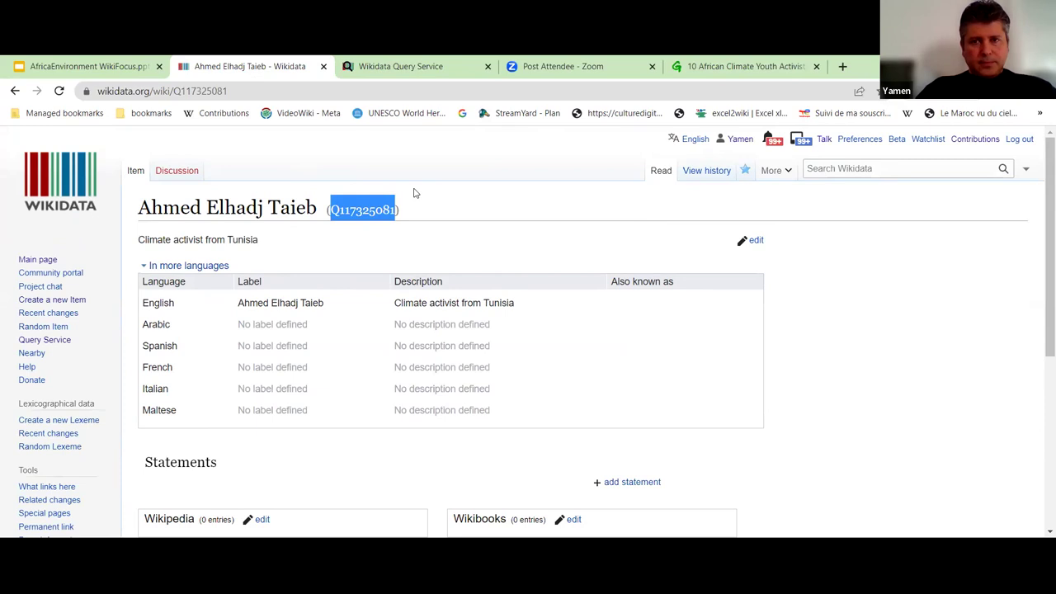
left_click(527, 249)
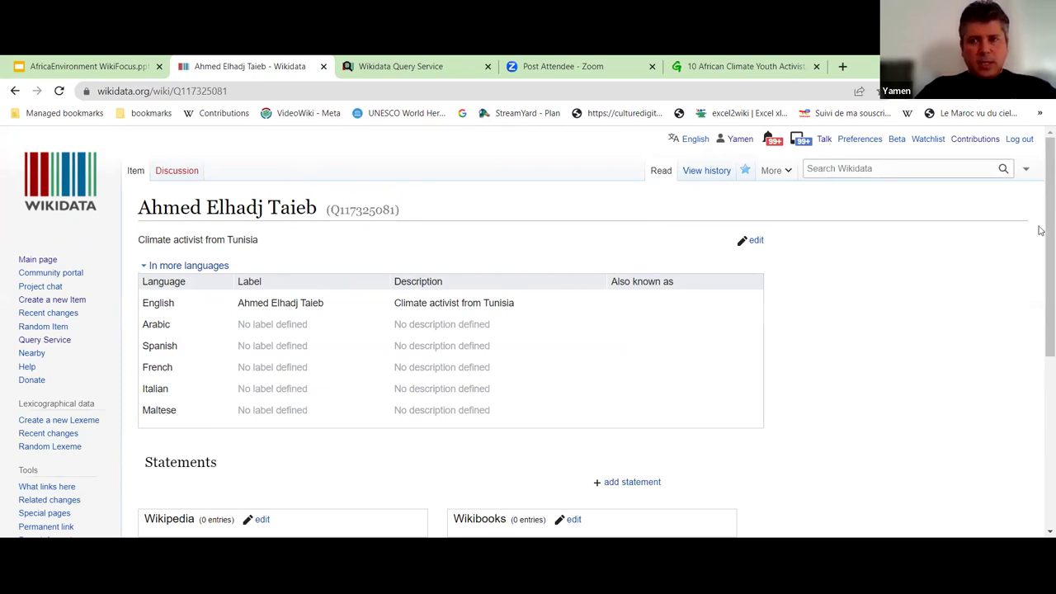
scroll(1037, 225, "down", 5)
scroll(1033, 218, "up", 5)
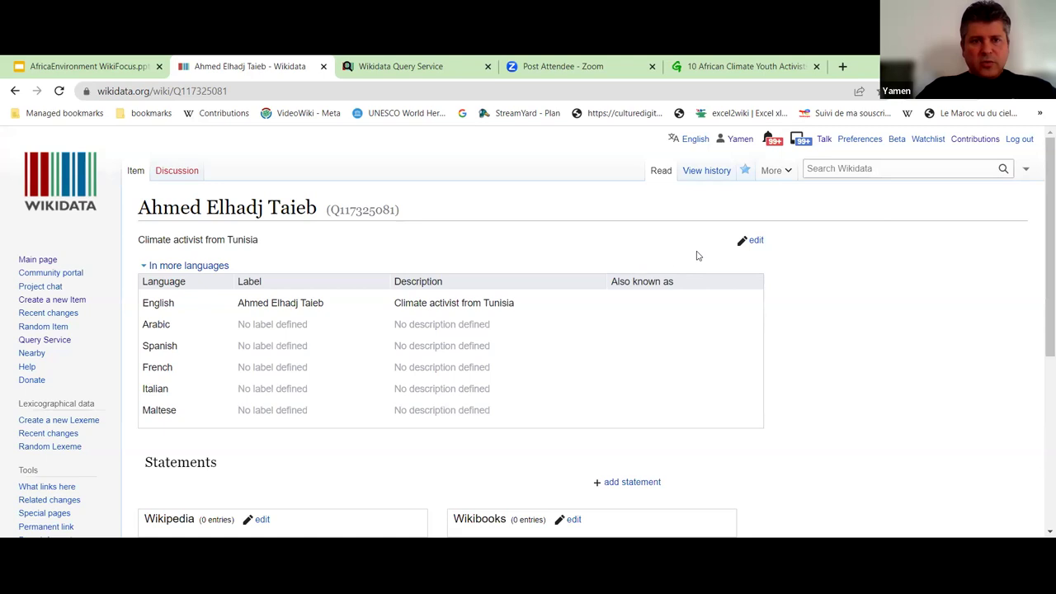
Add the name as French and Spanish labels plus French description 'Activiste tunisien', and publish
left_click(755, 241)
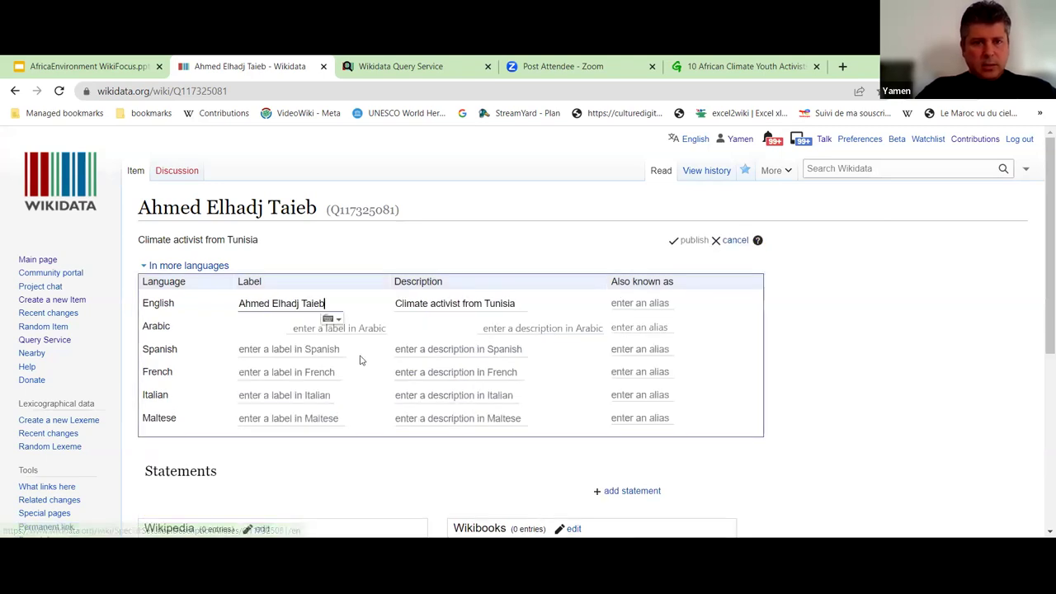
left_click(261, 370)
key("ctrl+v")
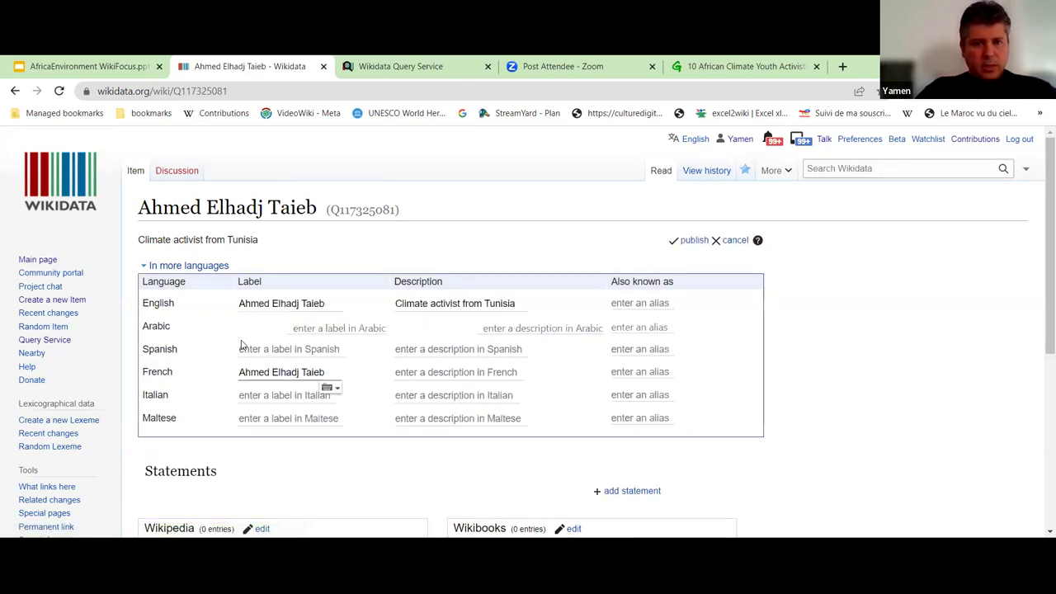
left_click(240, 349)
key("ctrl+v")
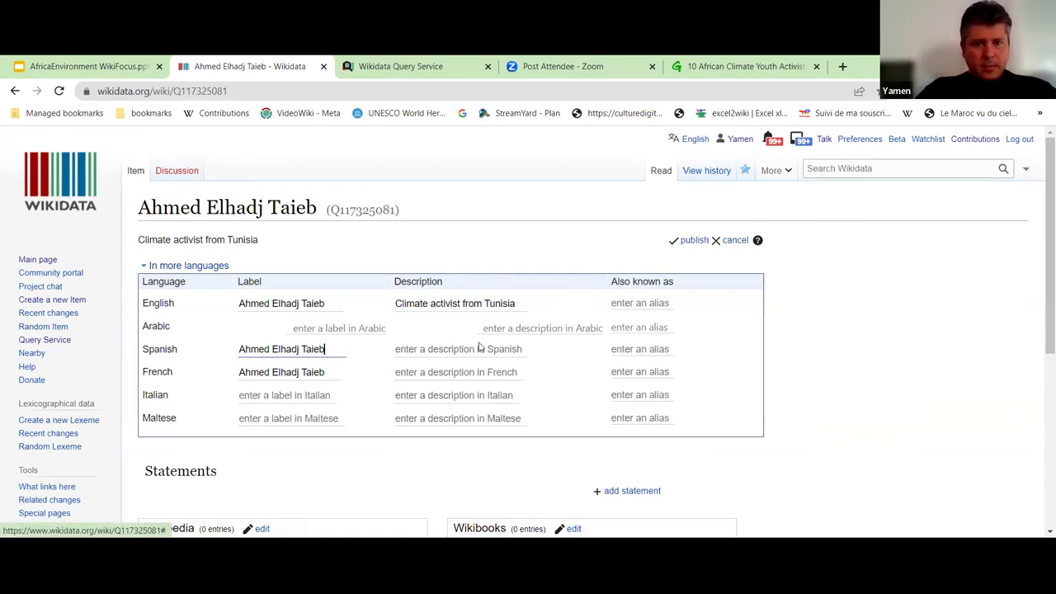
left_click(444, 370)
type("Activiste")
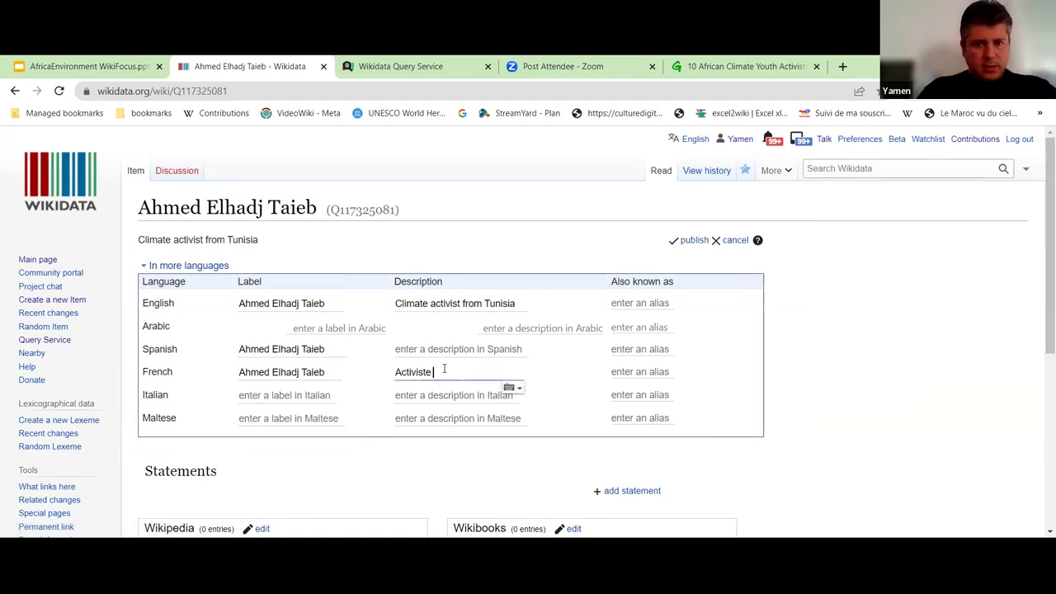
type(" tunisie")
key("BackSpace")
type("ien")
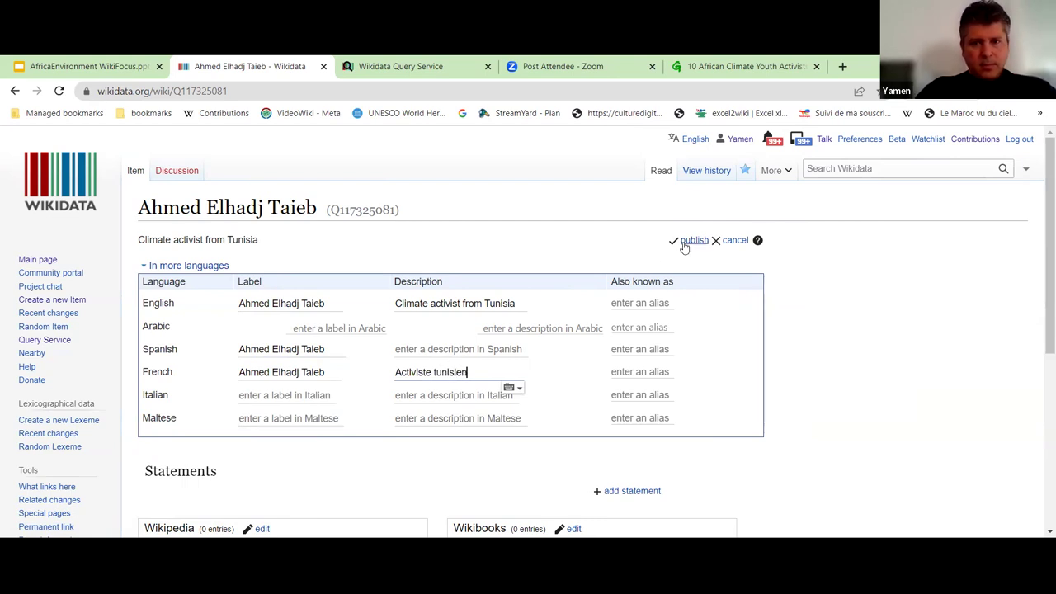
left_click(687, 243)
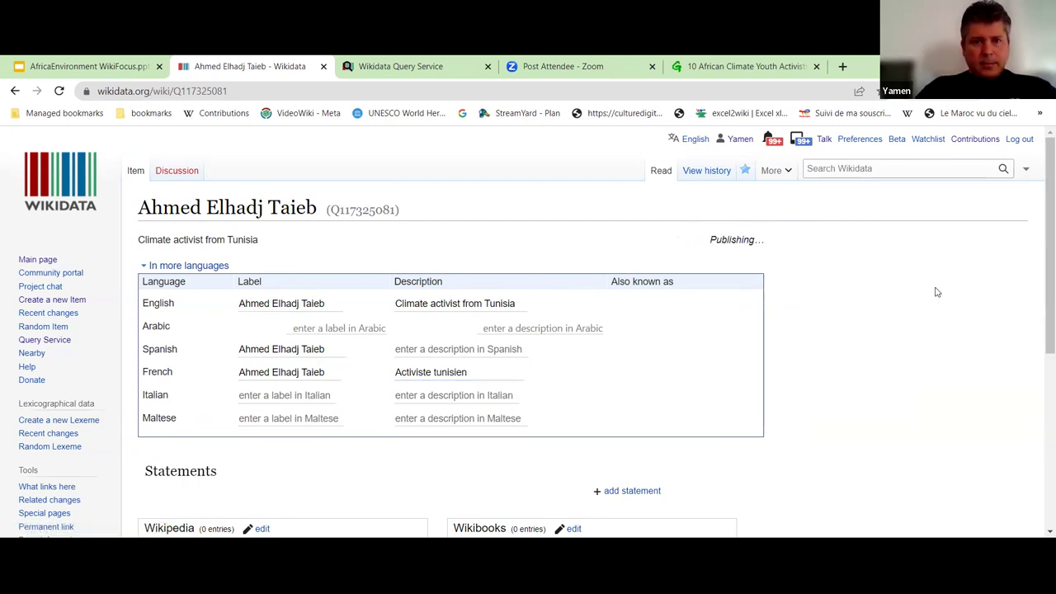
scroll(960, 288, "down", 2)
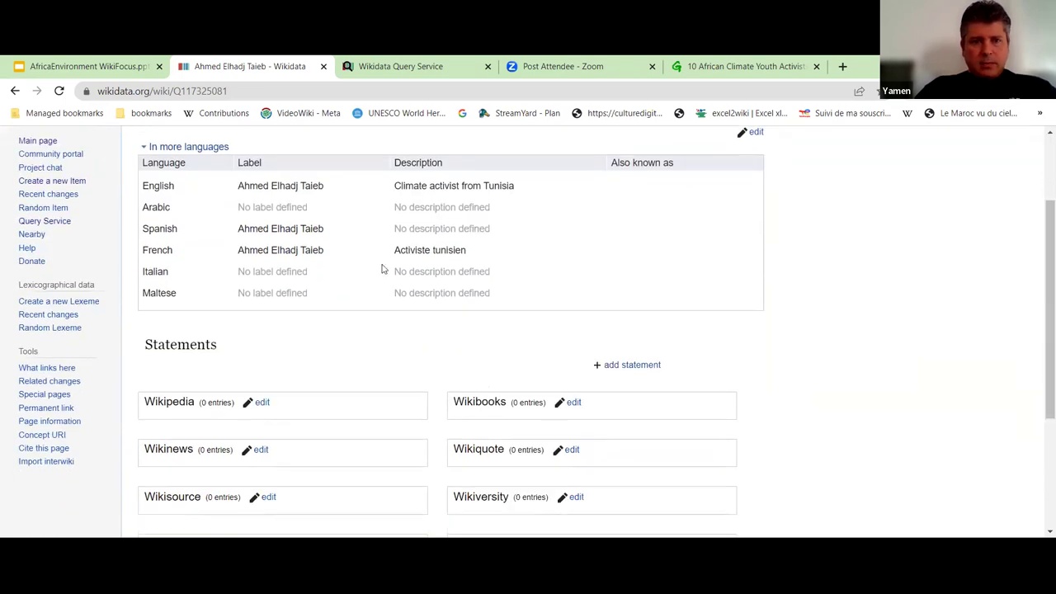
Add and publish the statement instance of: human
left_click(623, 365)
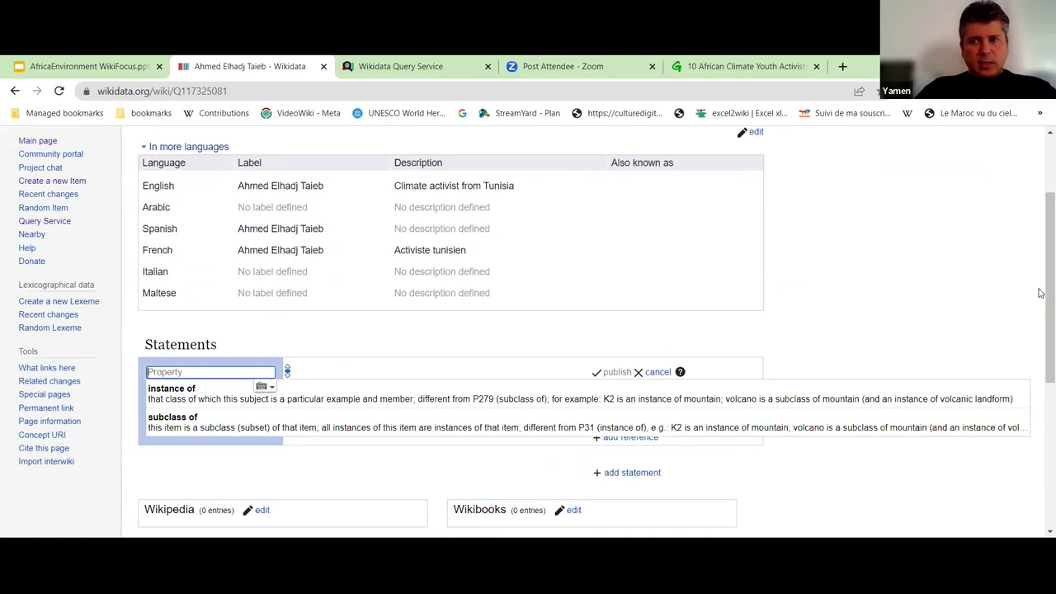
scroll(1040, 297, "up", 2)
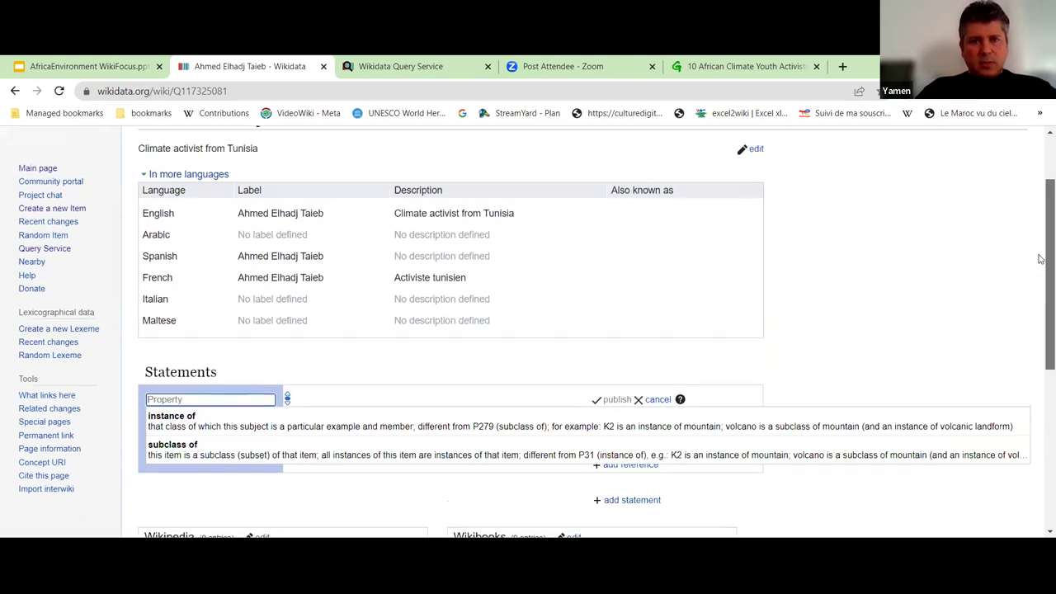
scroll(578, 400, "down", 1)
left_click(222, 412)
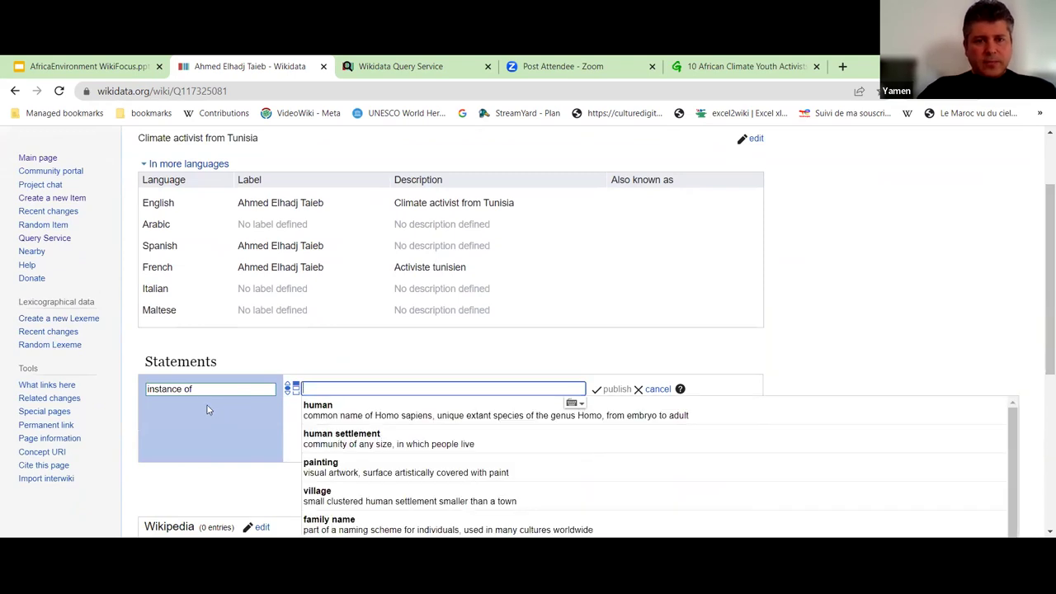
left_click(303, 410)
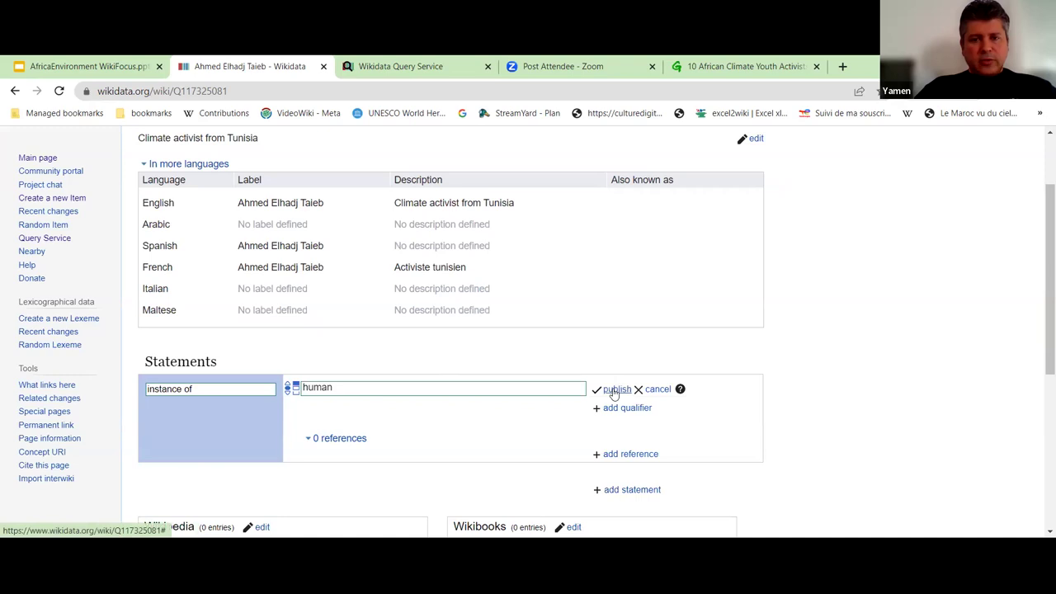
left_click(615, 391)
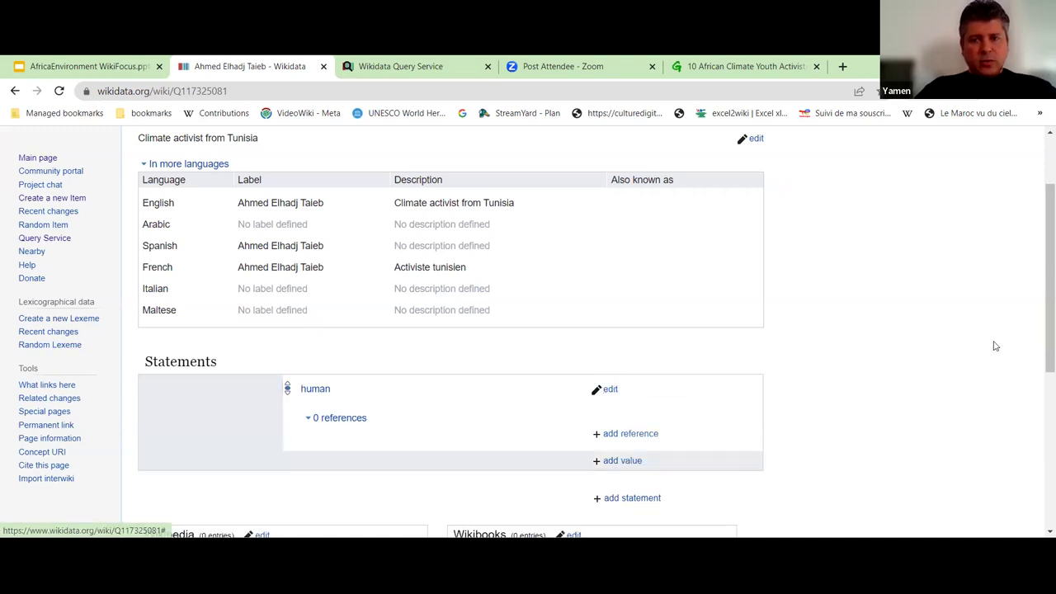
scroll(1039, 321, "down", 2)
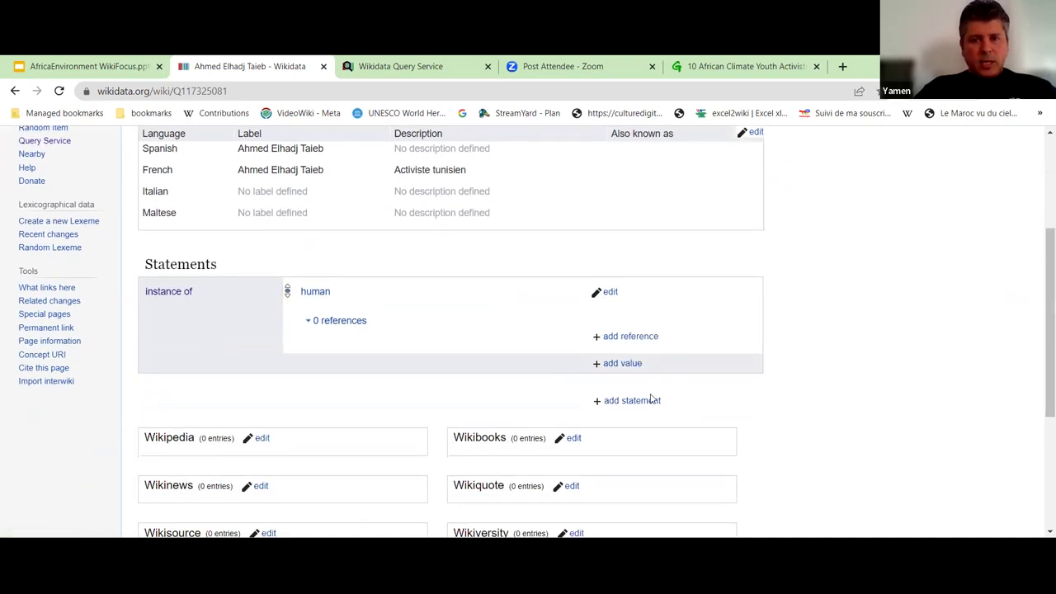
Add and publish the statement sex or gender: male
left_click(632, 402)
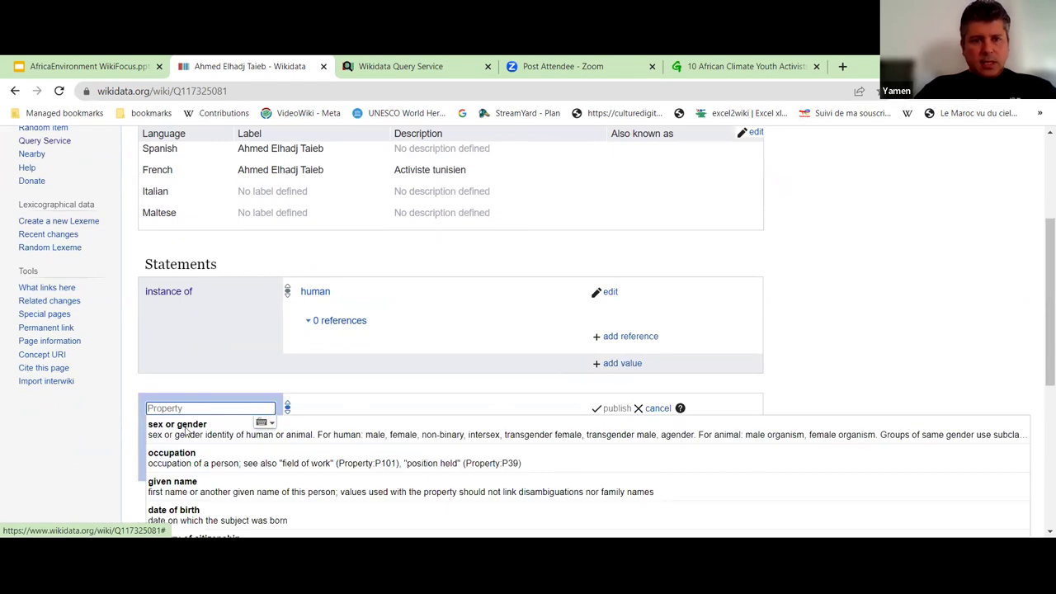
left_click(187, 430)
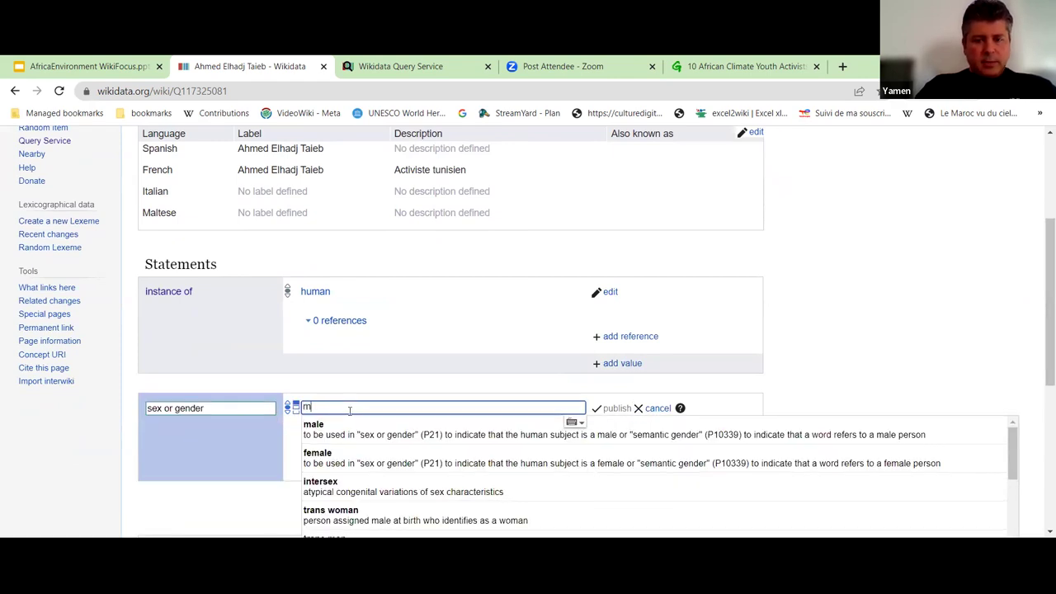
left_click(330, 428)
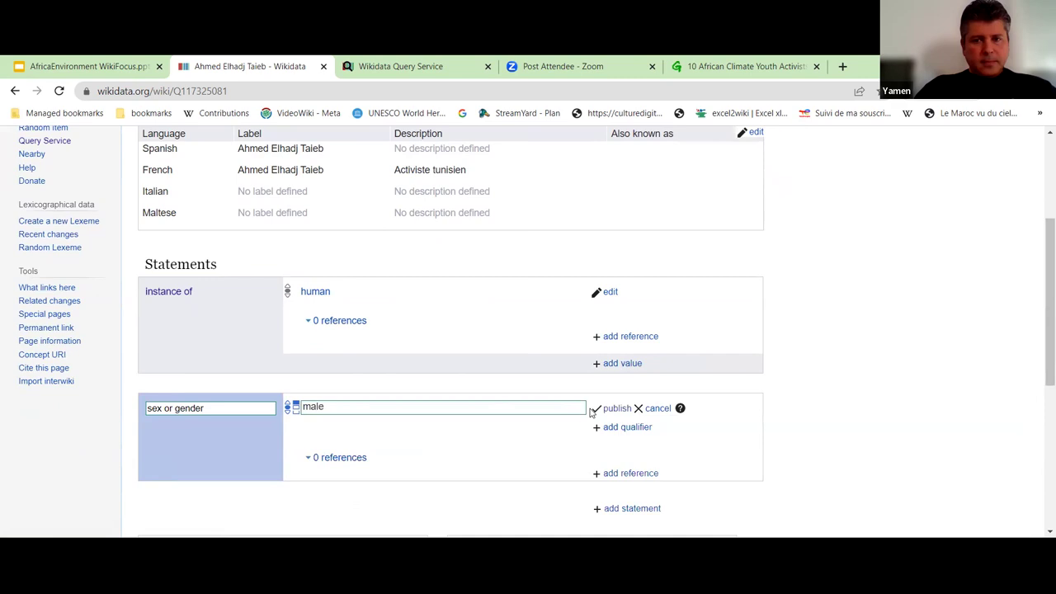
left_click(612, 409)
left_click_drag(1039, 314, 1040, 381)
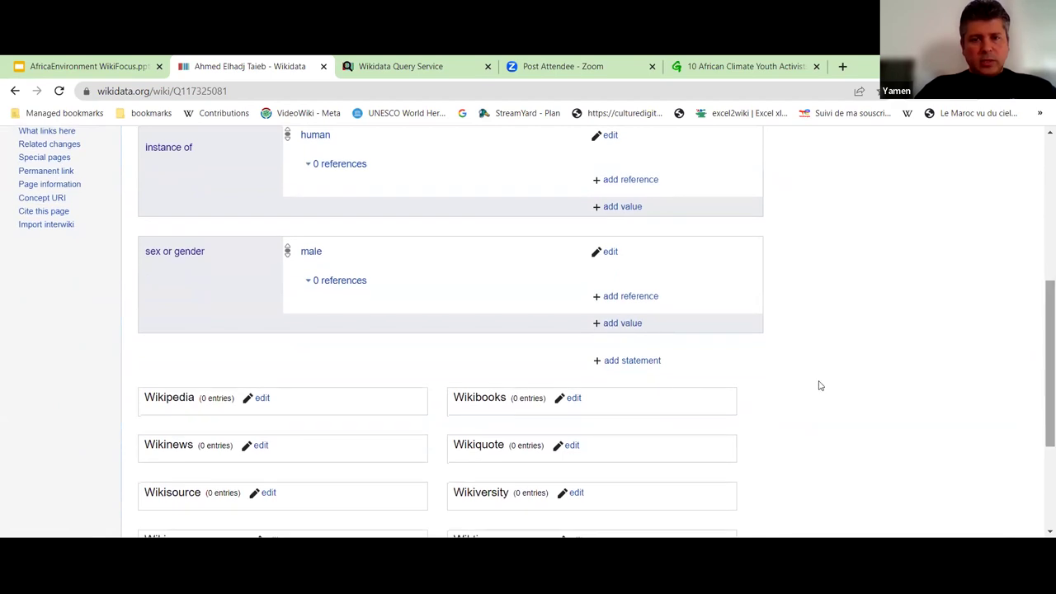
Add and publish the statement occupation: climate activist
left_click(627, 362)
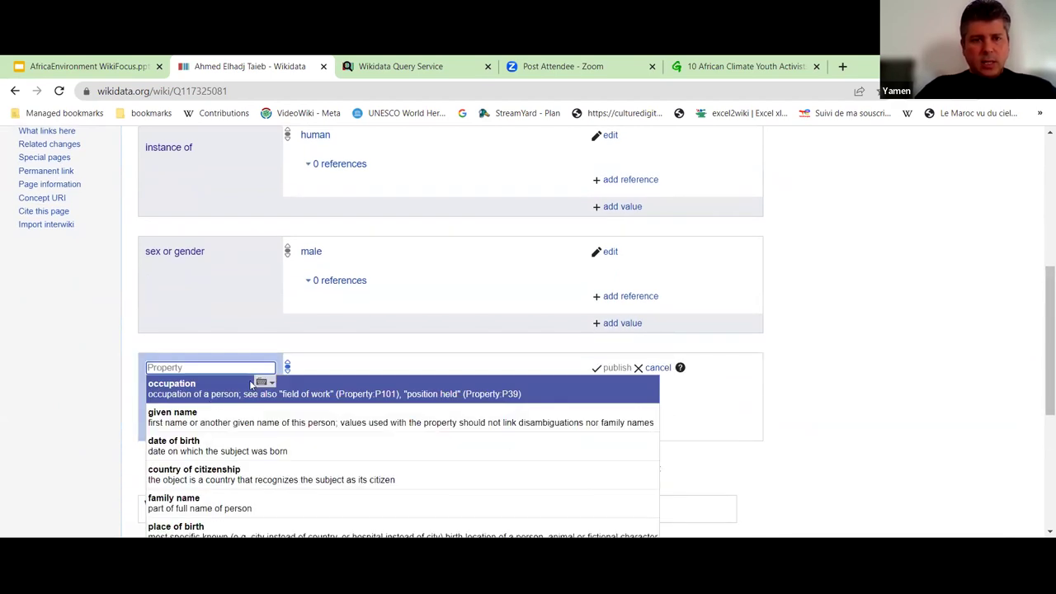
left_click(201, 394)
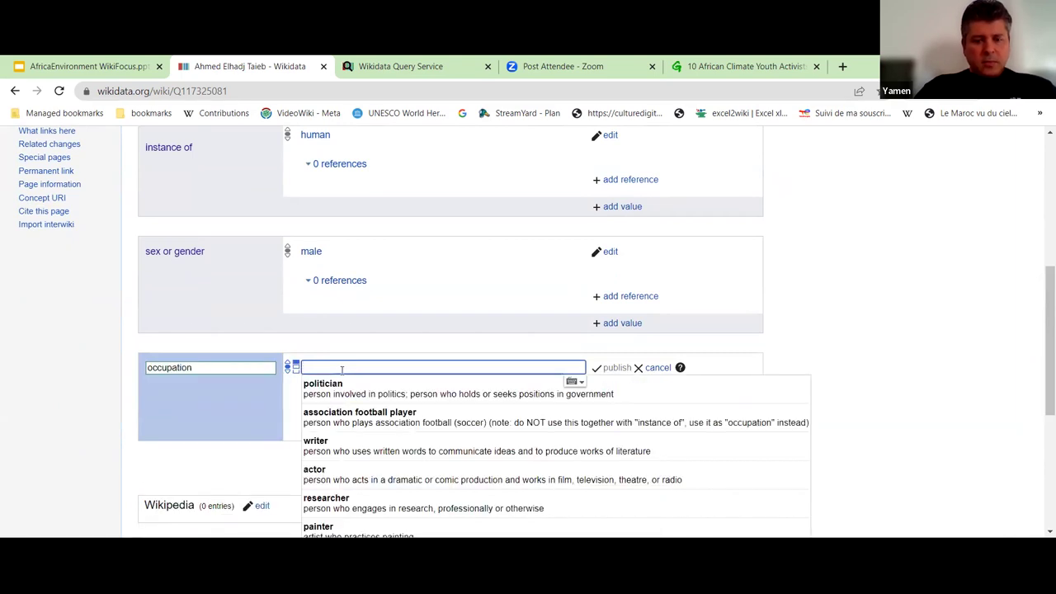
type("climate acti")
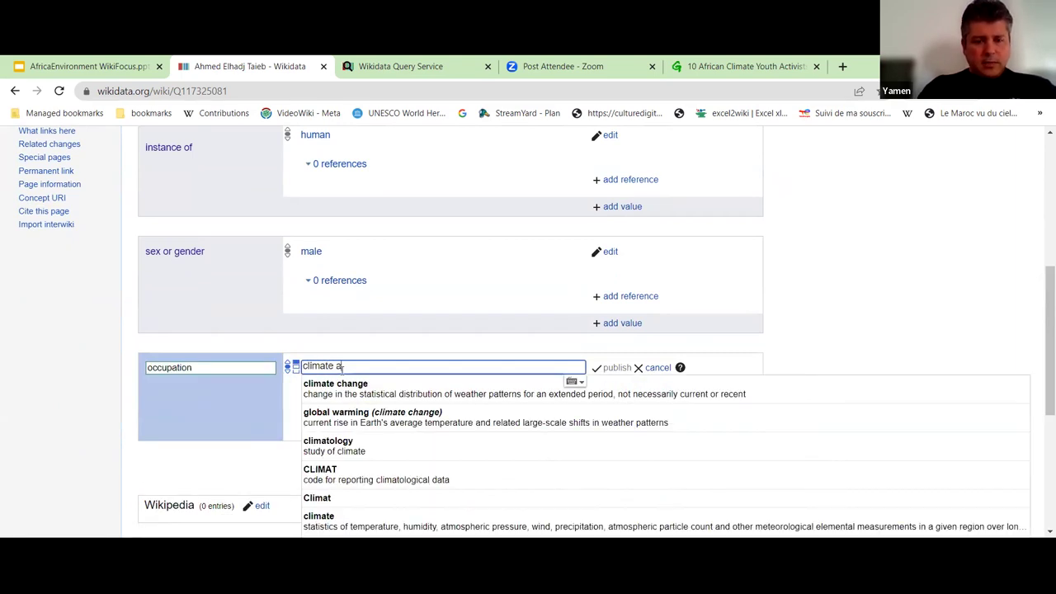
left_click(341, 416)
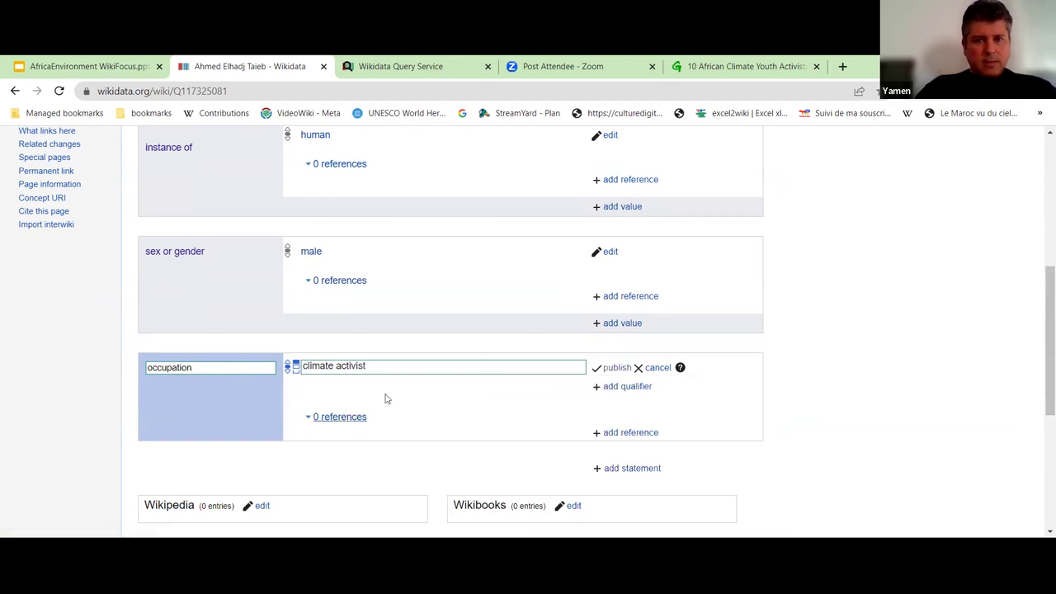
left_click(613, 367)
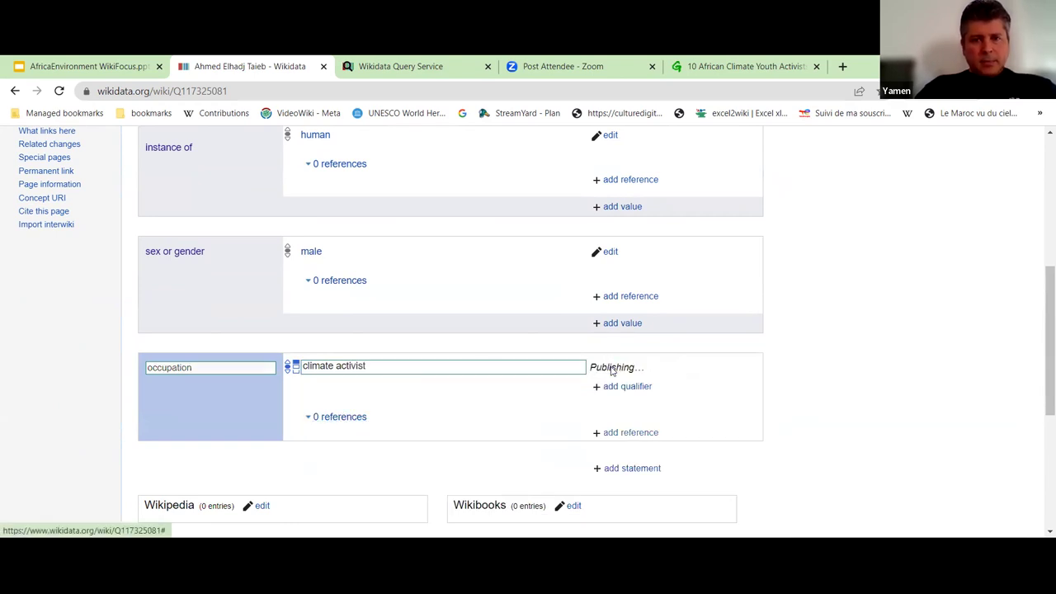
Start a reference on the occupation and paste the Greenpeace article address under 'retrieved'
left_click(330, 402)
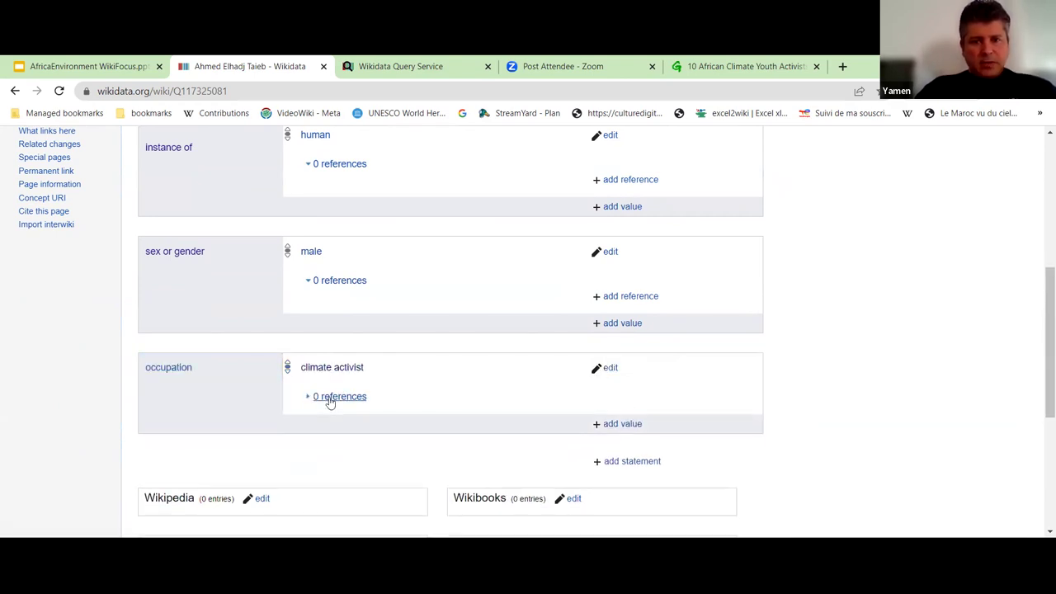
double_click(332, 401)
left_click(530, 393)
left_click(307, 396)
left_click(651, 413)
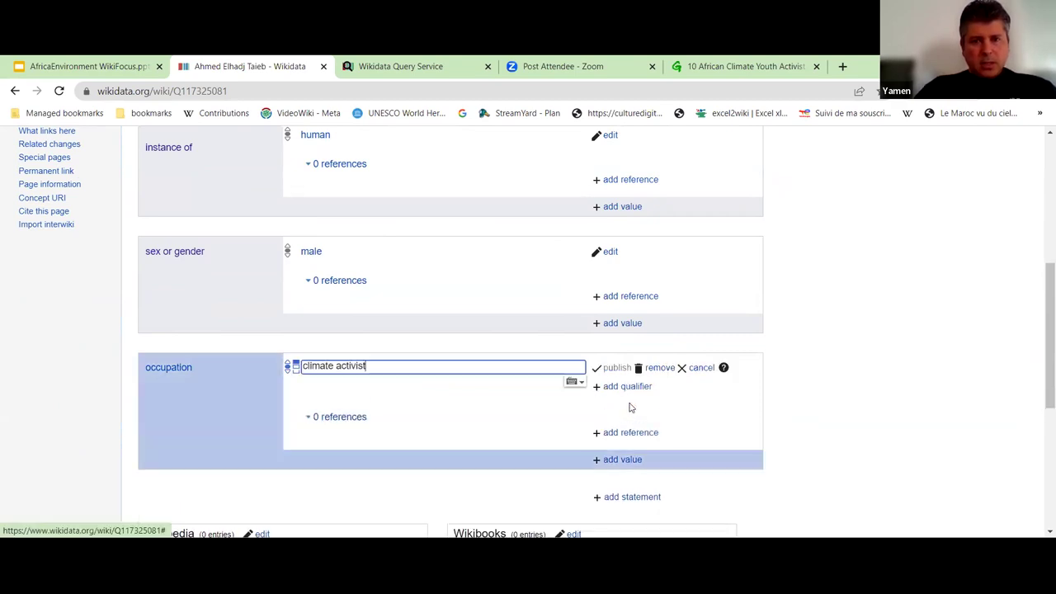
left_click(697, 61)
left_click(420, 89)
key("ctrl+c")
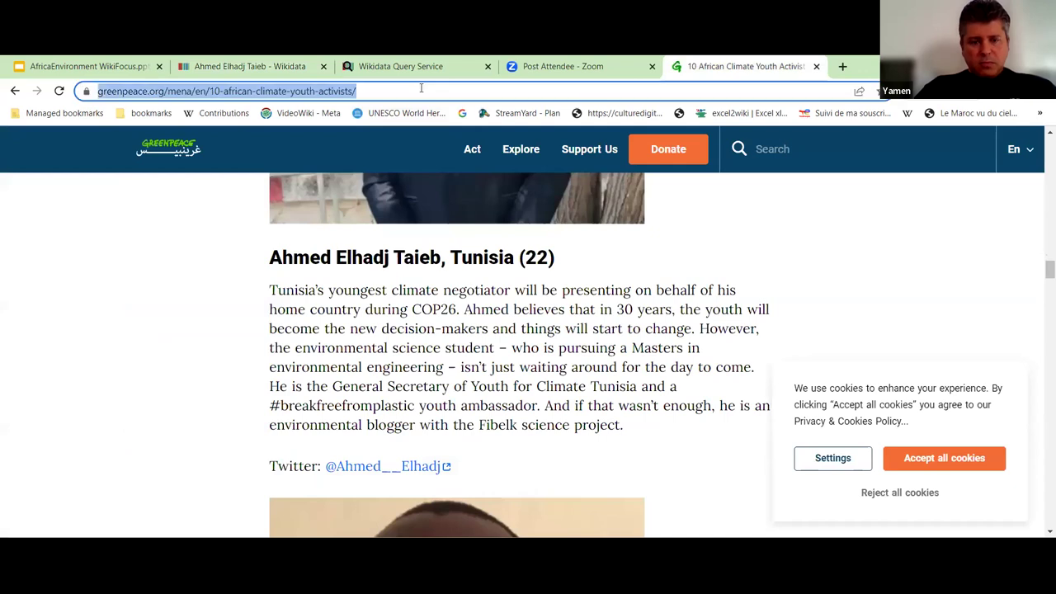
left_click(252, 66)
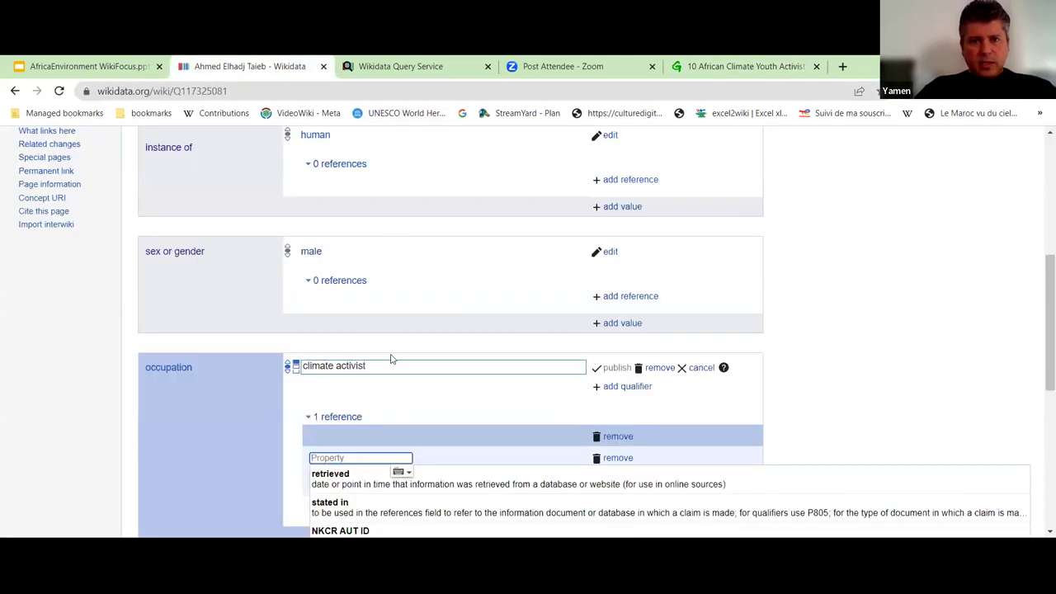
left_click(356, 475)
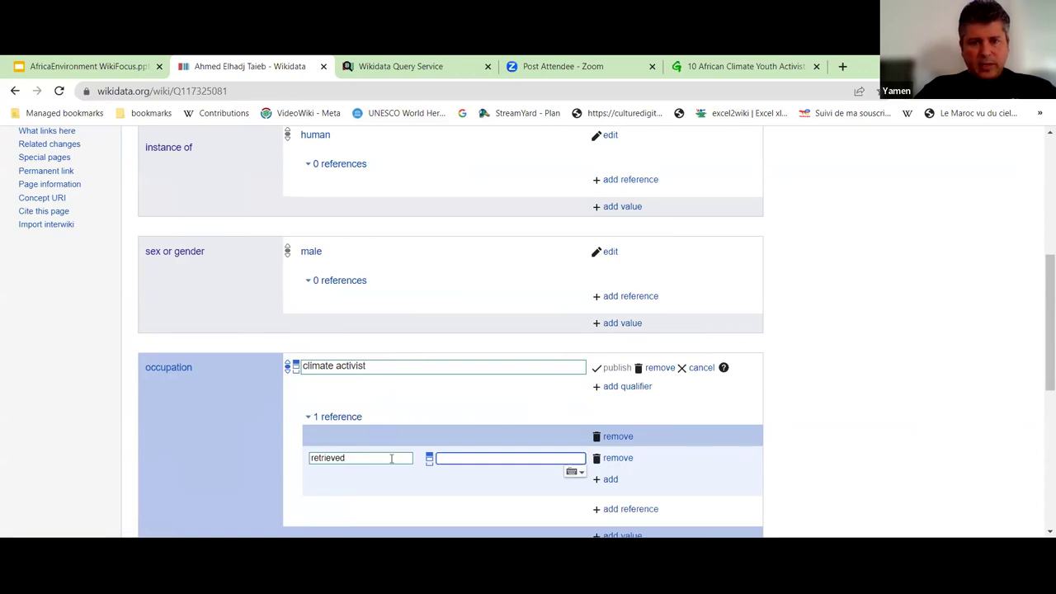
key("ctrl+v")
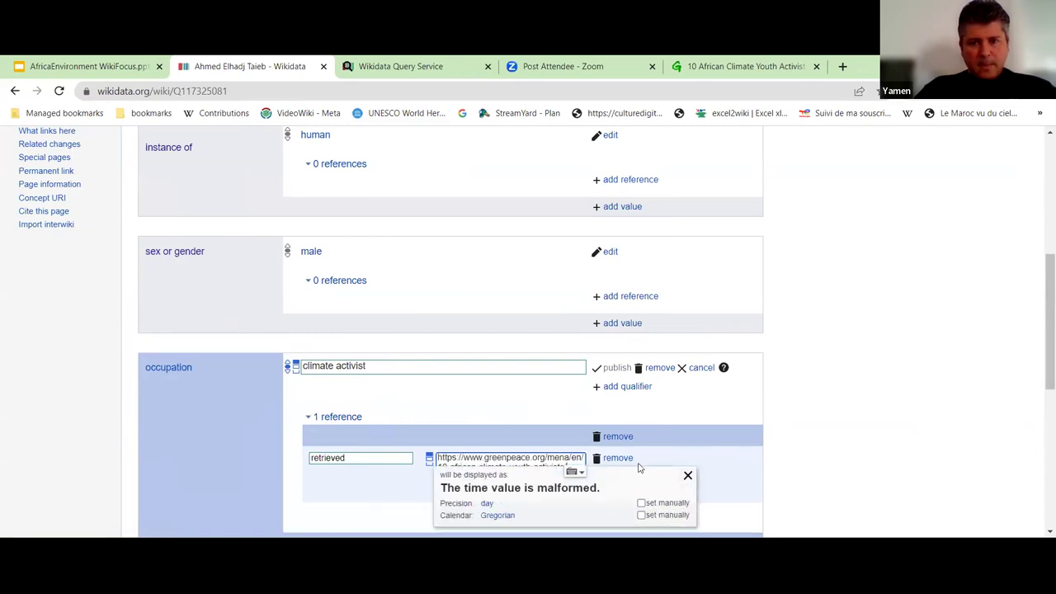
Replace 'retrieved' with reference URL holding the Greenpeace article address and publish
scroll(1013, 372, "down", 2)
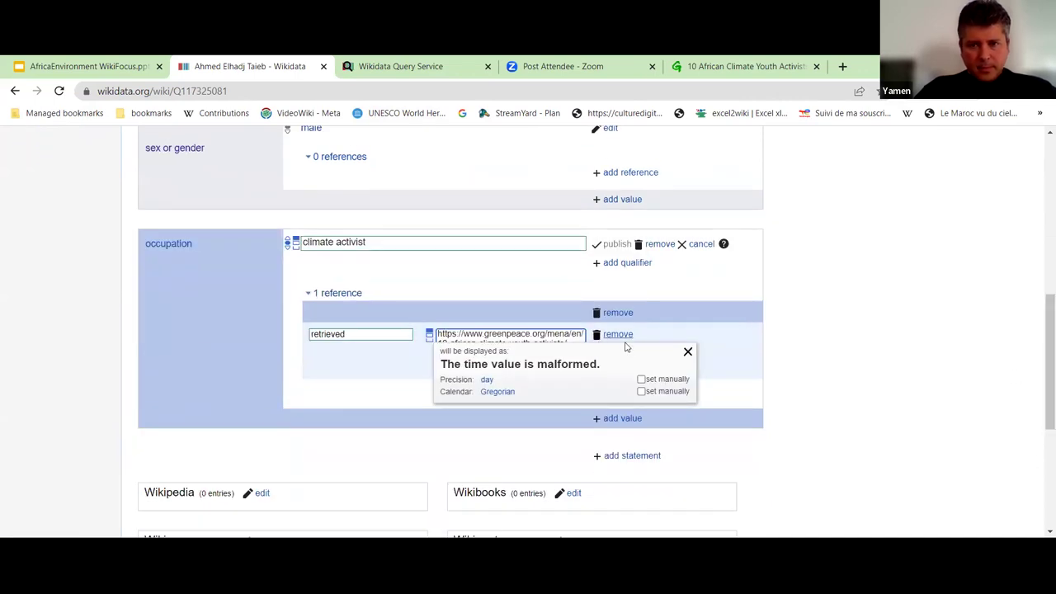
left_click(641, 379)
left_click(563, 382)
left_click(702, 313)
left_click(346, 334)
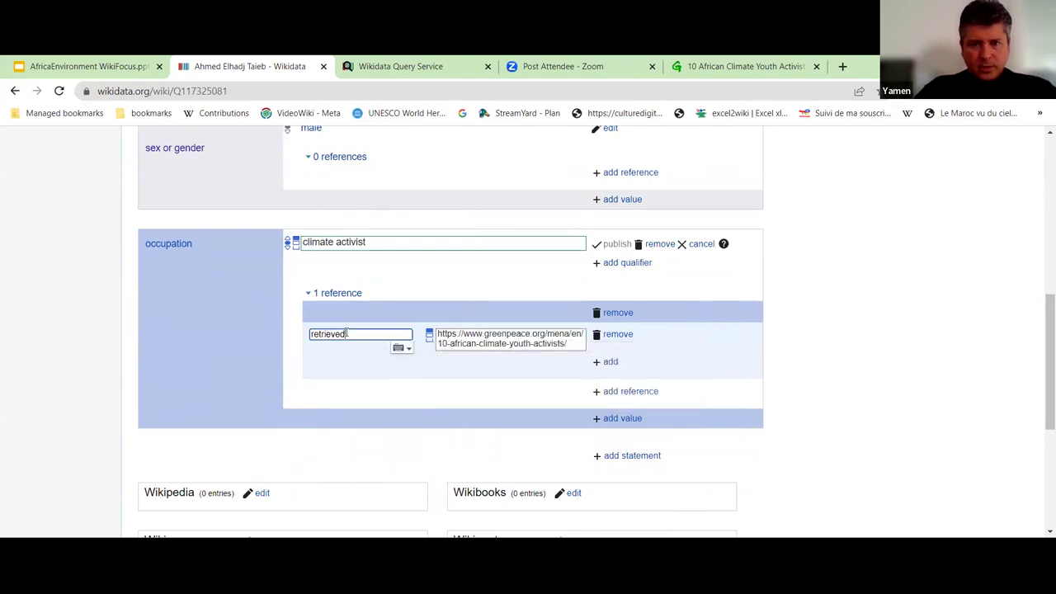
double_click(346, 334)
key("BackSpace")
type("reference")
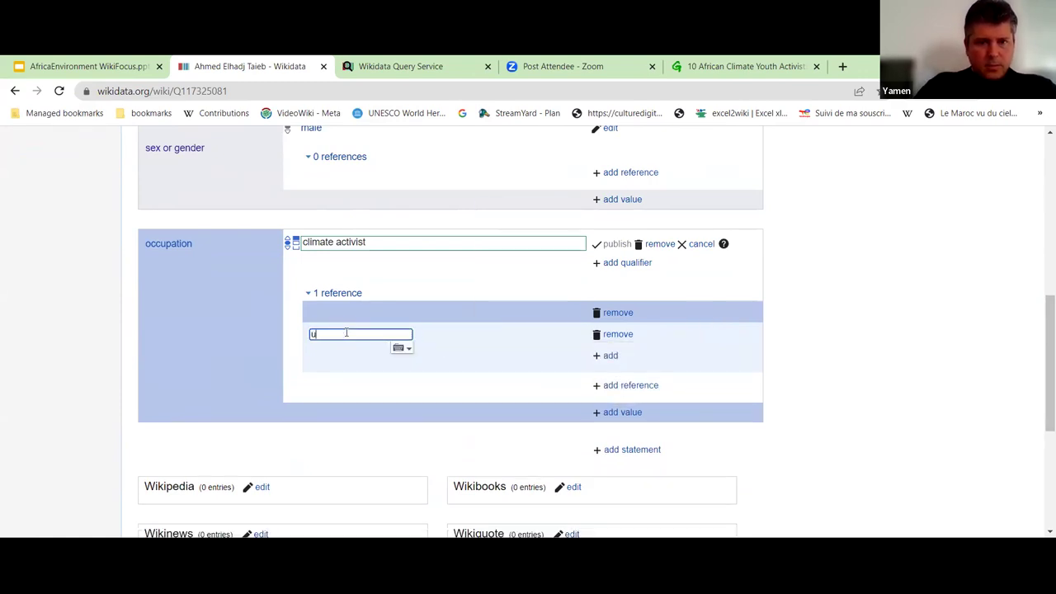
left_click(358, 361)
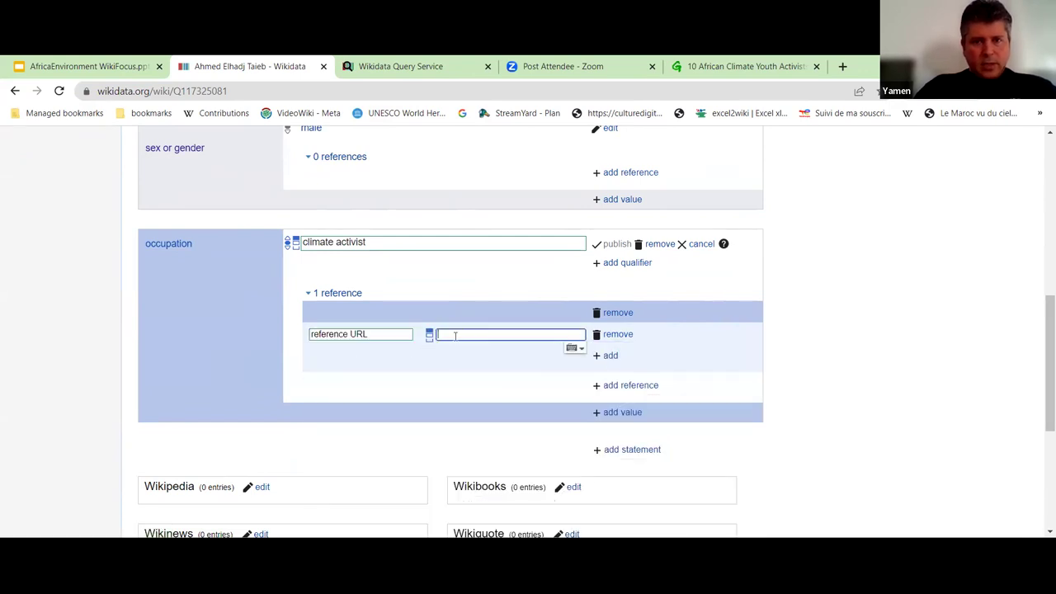
type("https://www.greenpeace.org/mena/en/10-african-climate-youth-activists/")
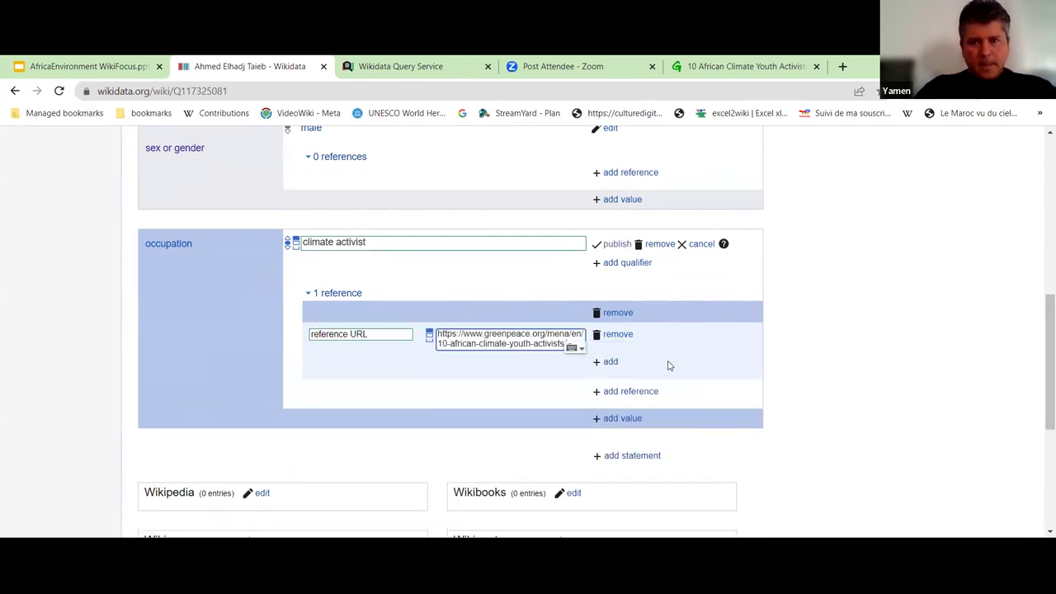
left_click(617, 245)
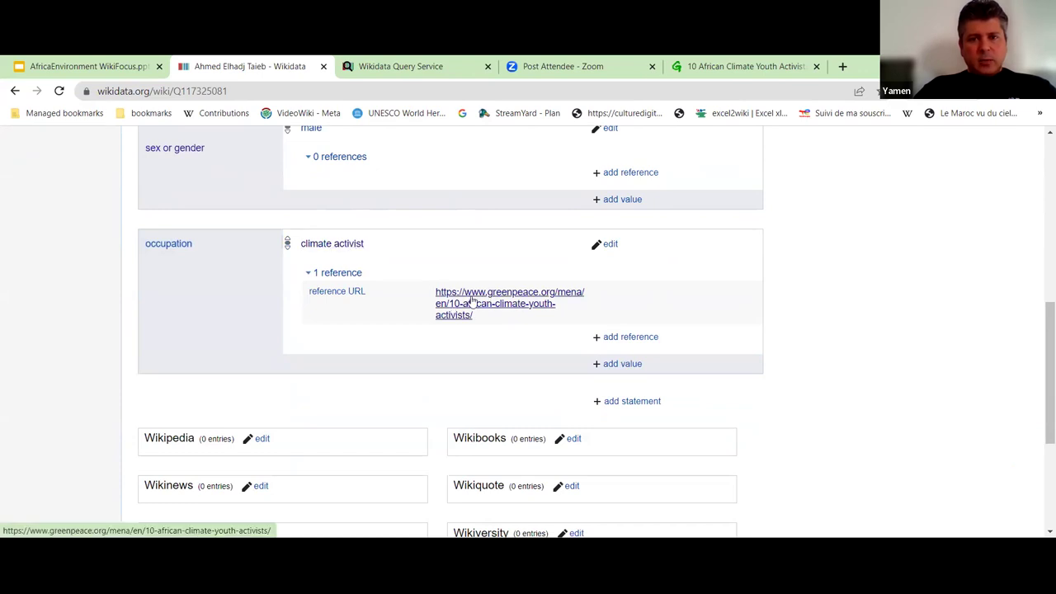
Publish a country of citizenship statement with the value Tunisia, then begin another statement
left_click(618, 403)
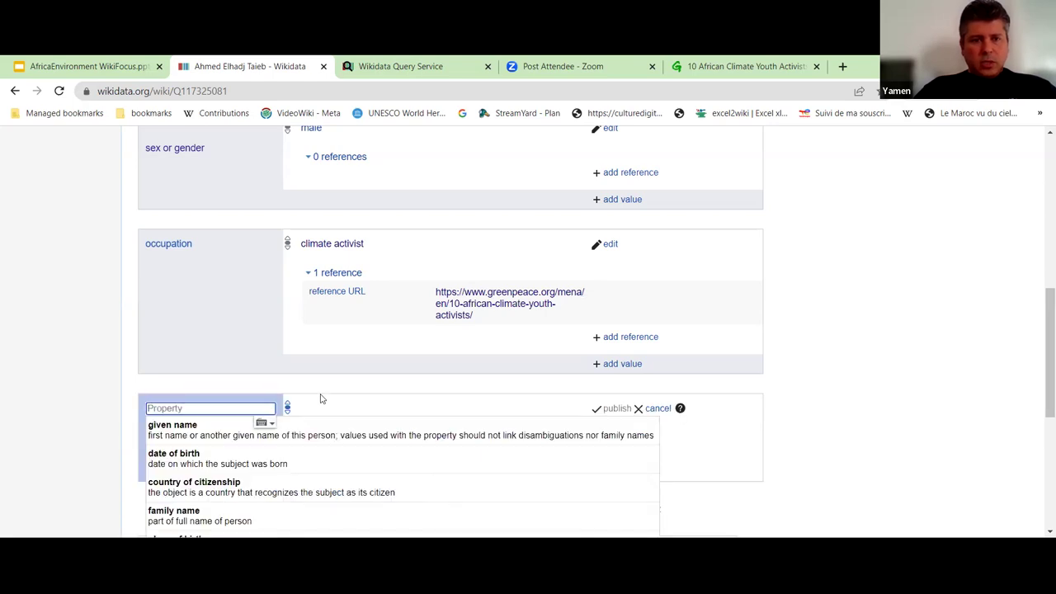
left_click(264, 487)
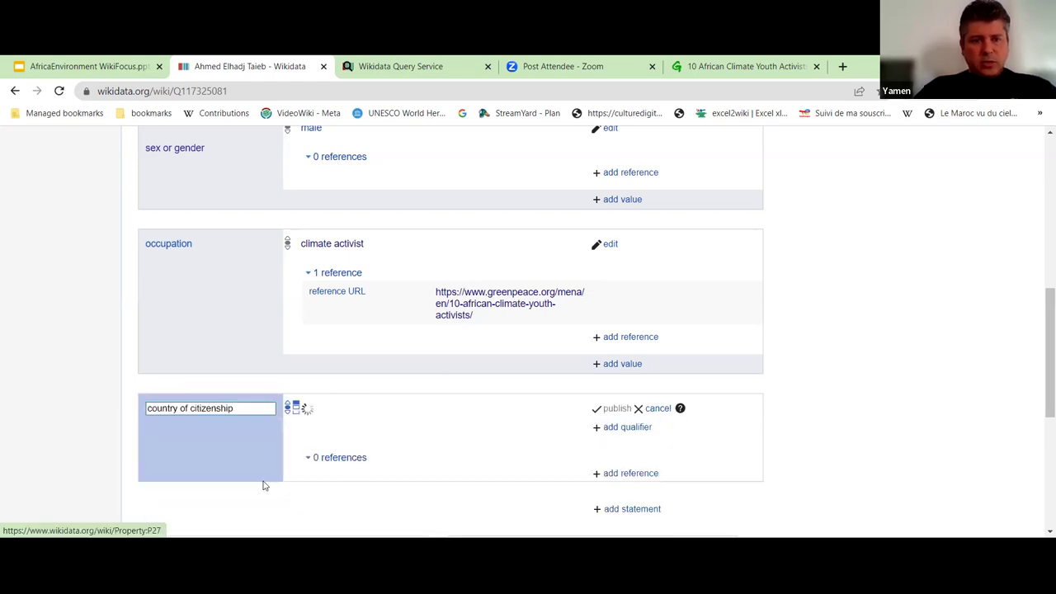
type("Tun")
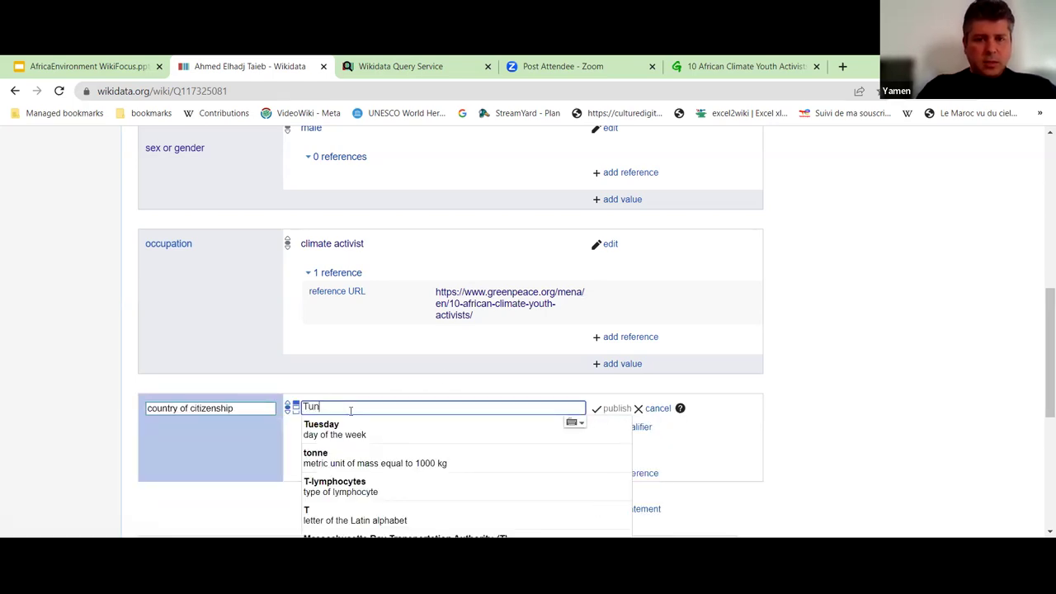
type("si$$")
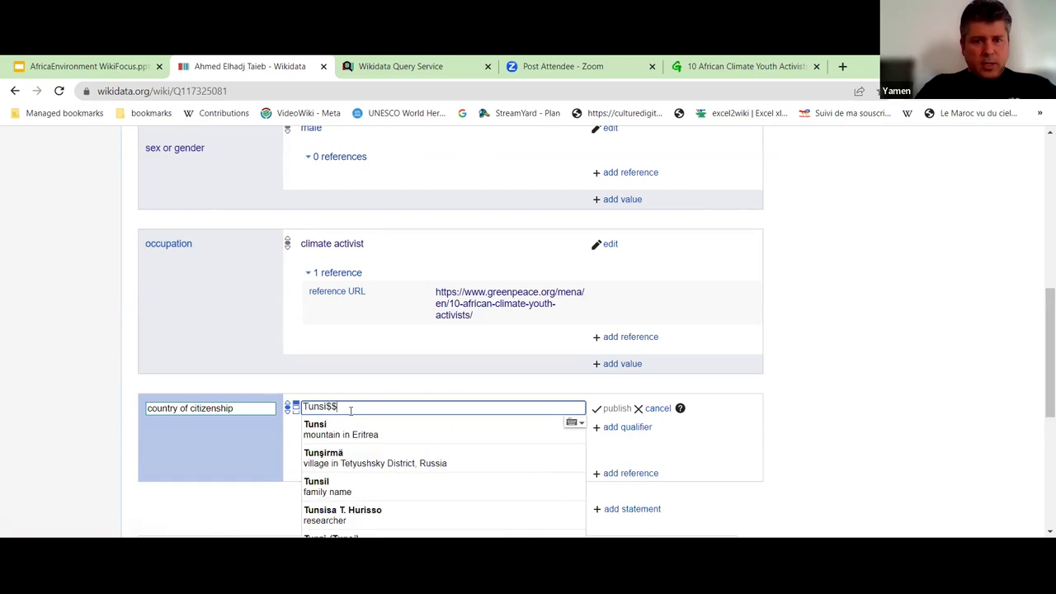
key("BackSpace")
type("isie")
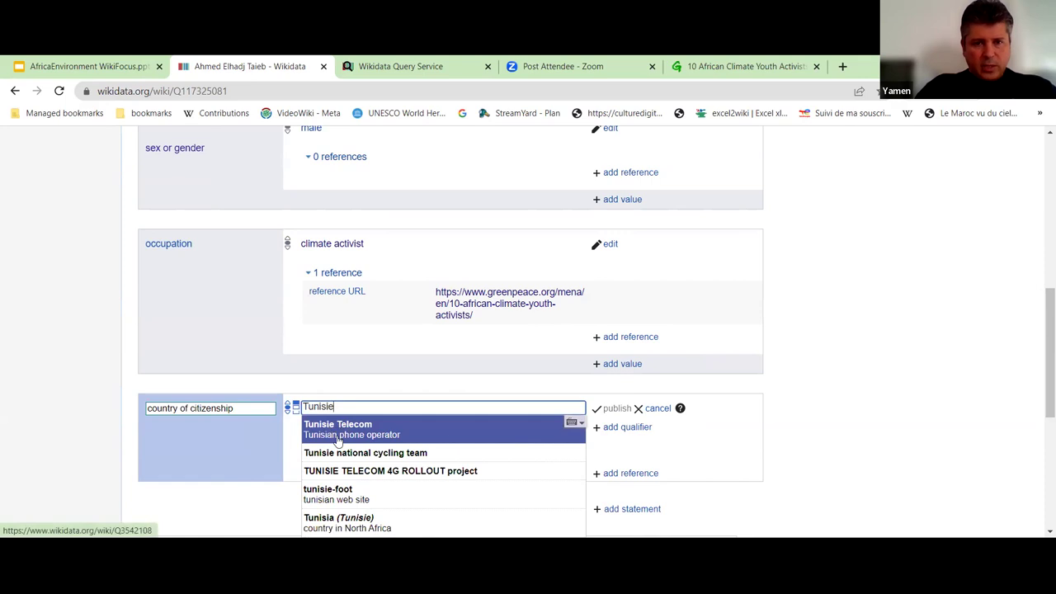
key("BackSpace")
key("BackSpace")
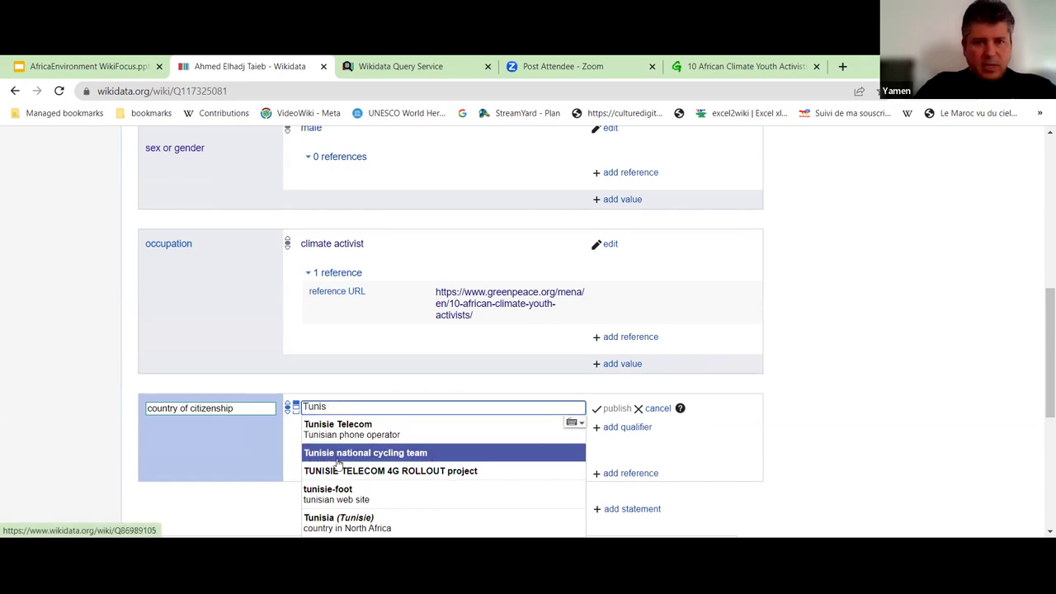
type("ia")
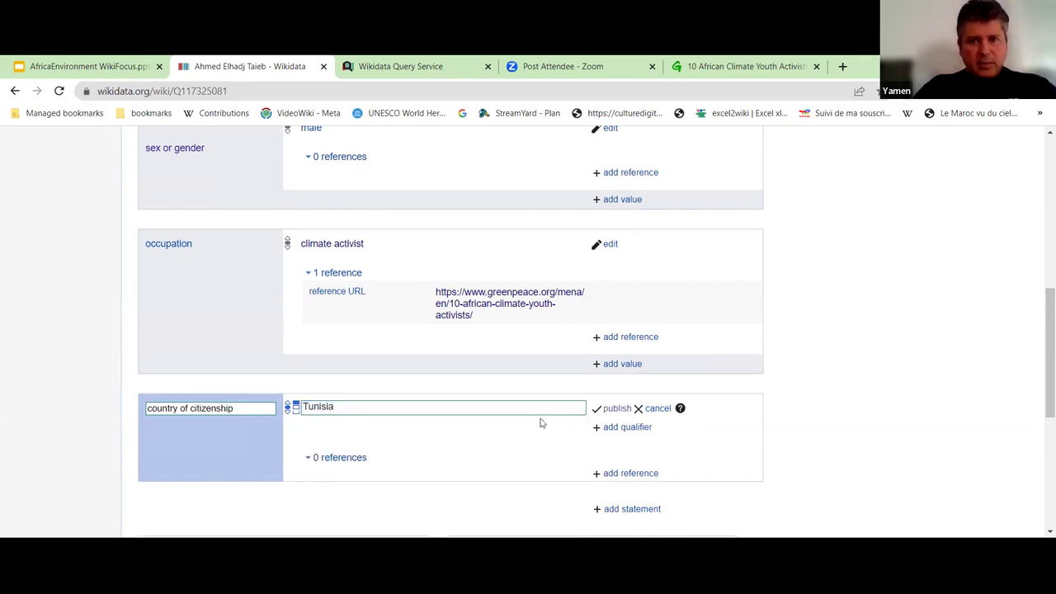
left_click(612, 408)
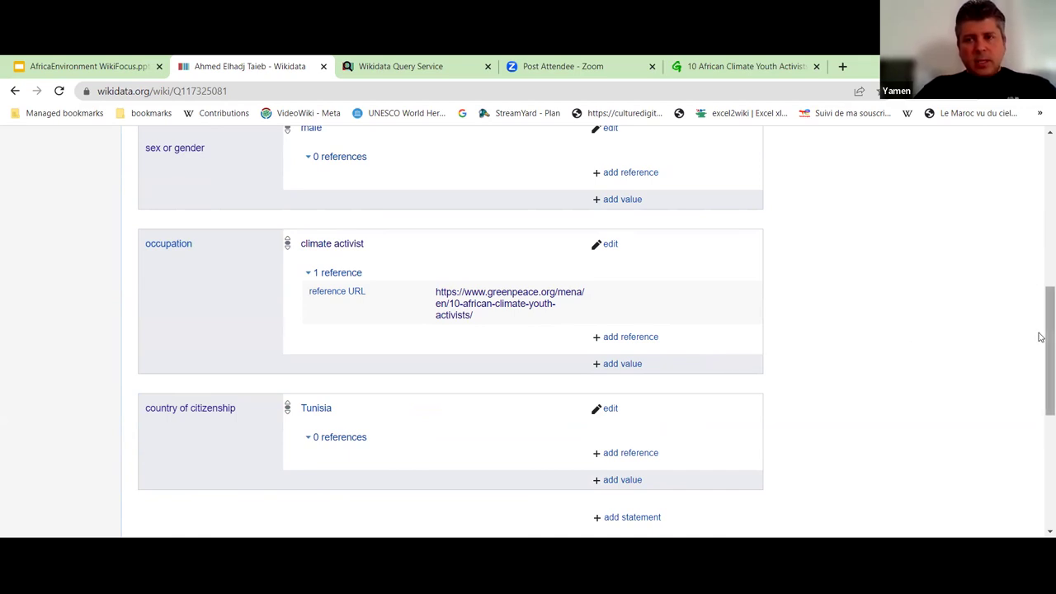
left_click_drag(1040, 336, 1043, 374)
left_click(650, 399)
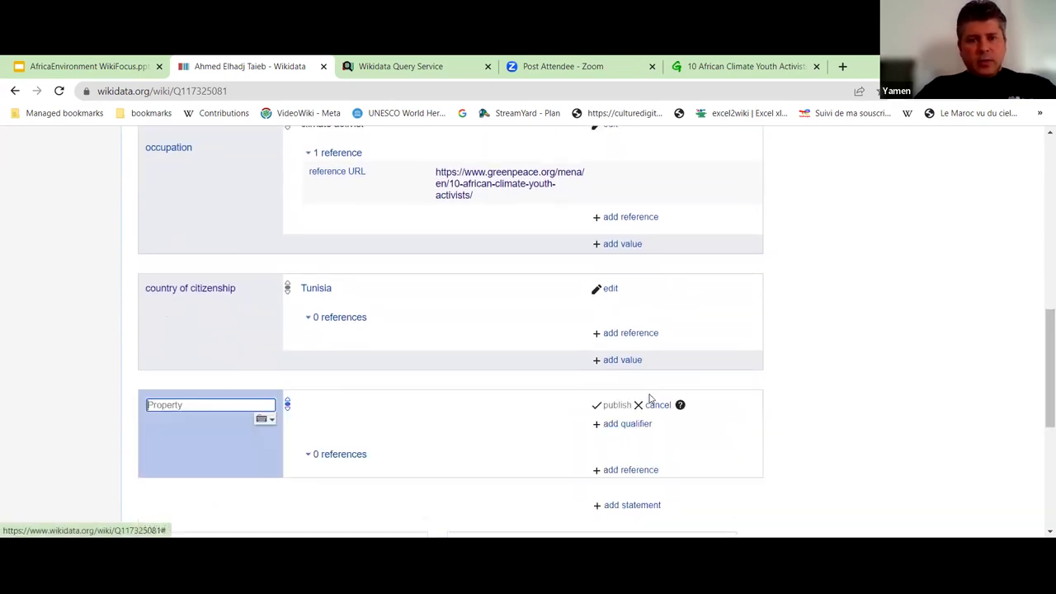
Add and publish a given name statement with the male given name Ahmed
scroll(1042, 330, "down", 2)
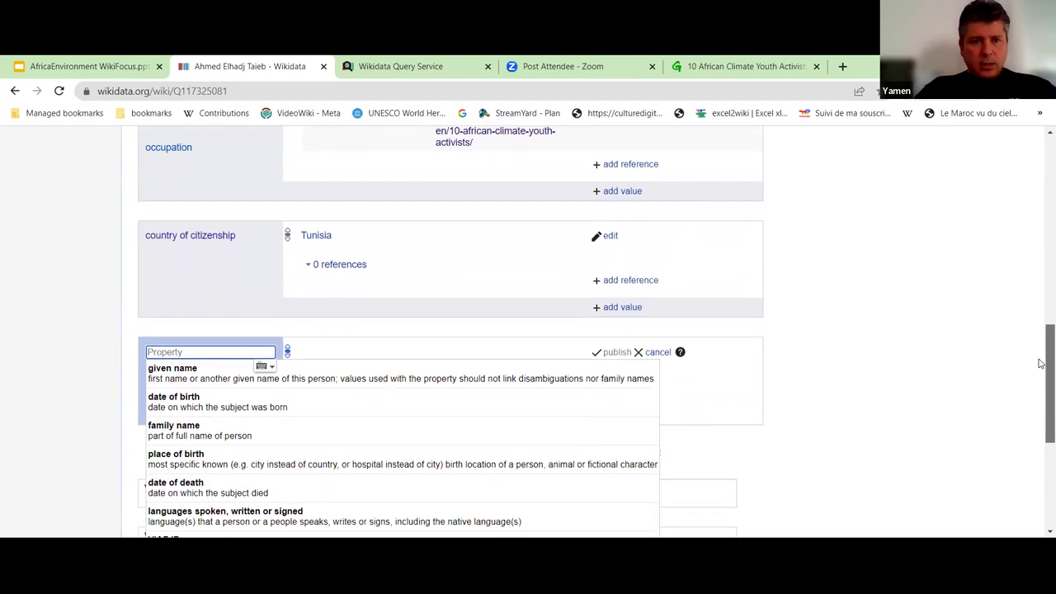
scroll(1040, 231, "up", 2)
scroll(1040, 226, "up", 7)
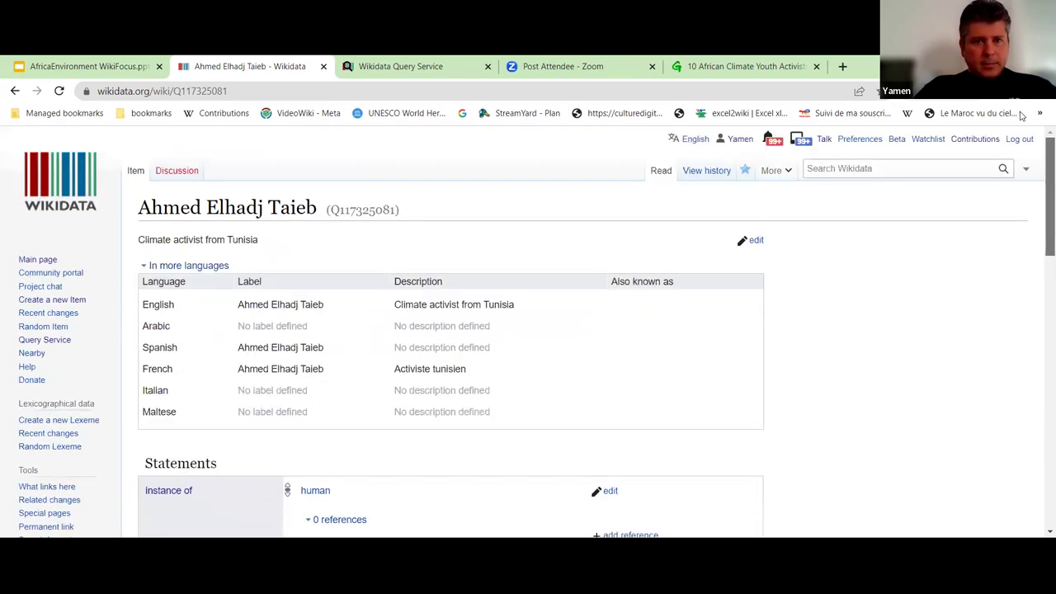
scroll(1040, 248, "down", 7)
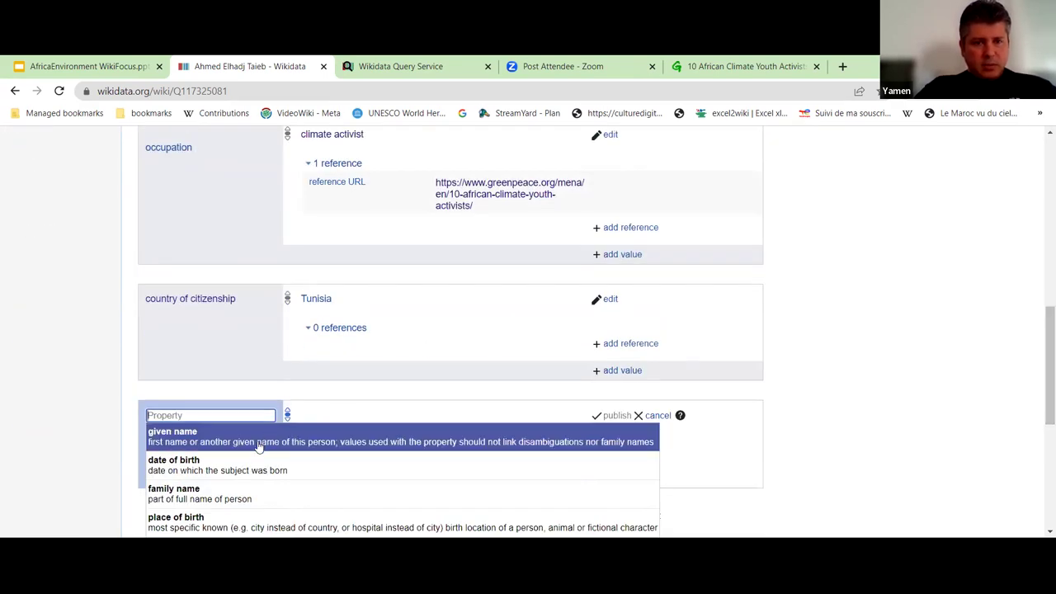
left_click(259, 439)
type("Ahmed")
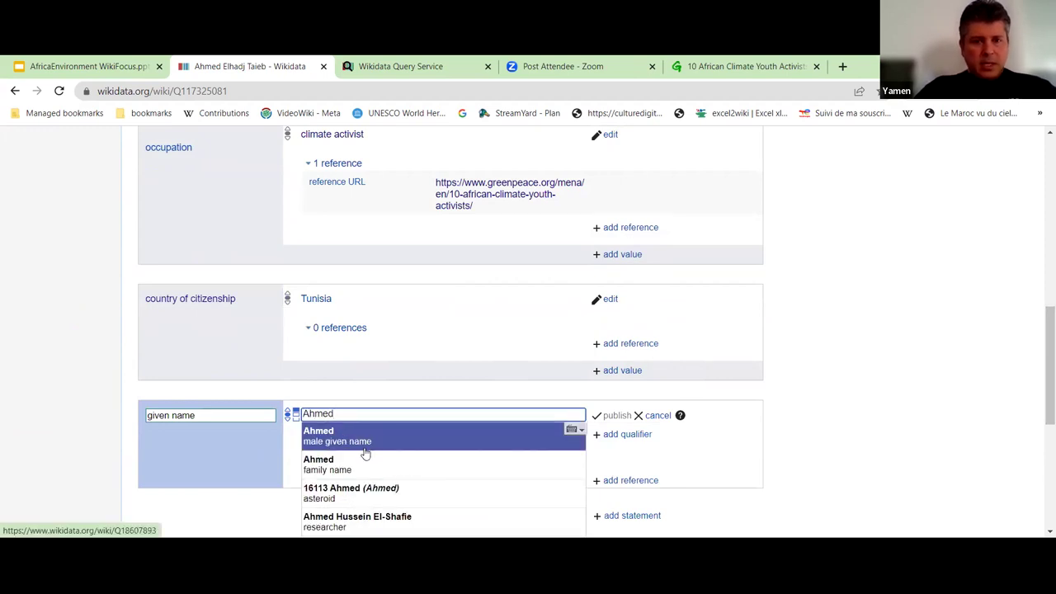
left_click(364, 450)
left_click(614, 415)
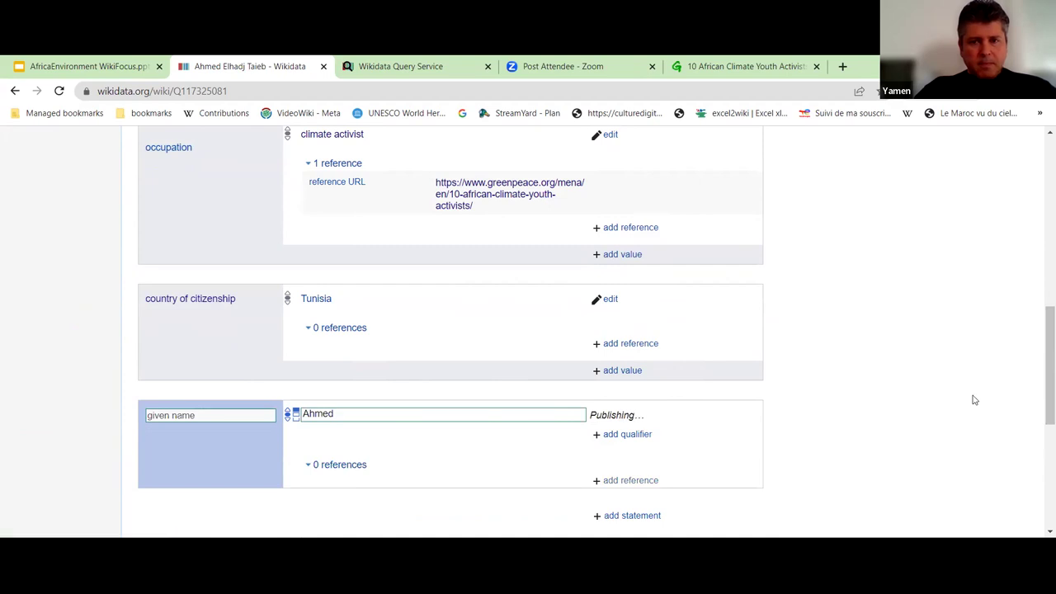
left_click_drag(1039, 355, 1037, 401)
left_click(647, 372)
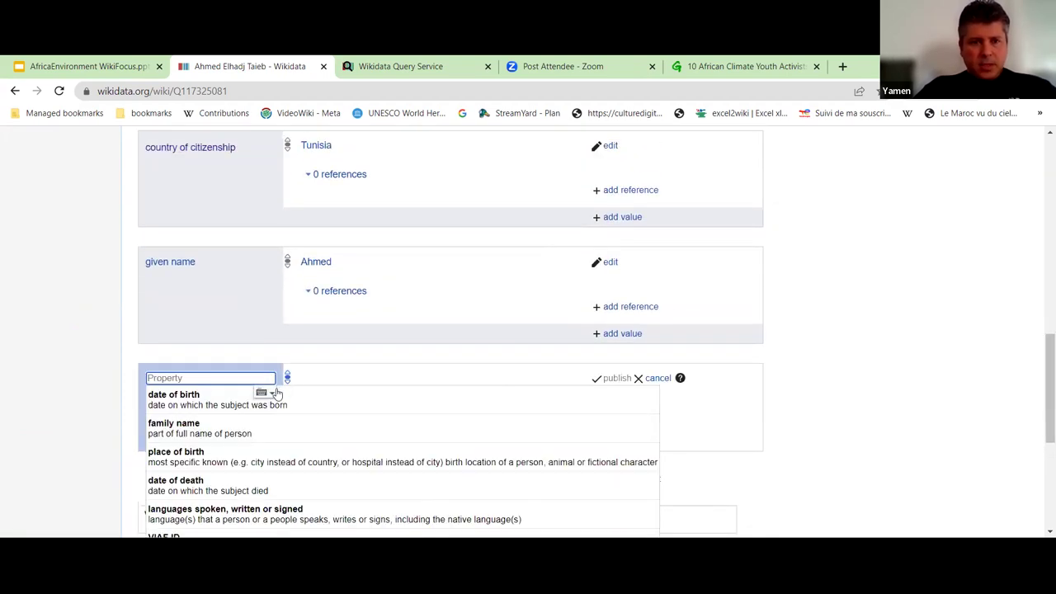
Start a family name statement, pasting the family name copied from the item title as value
left_click(229, 427)
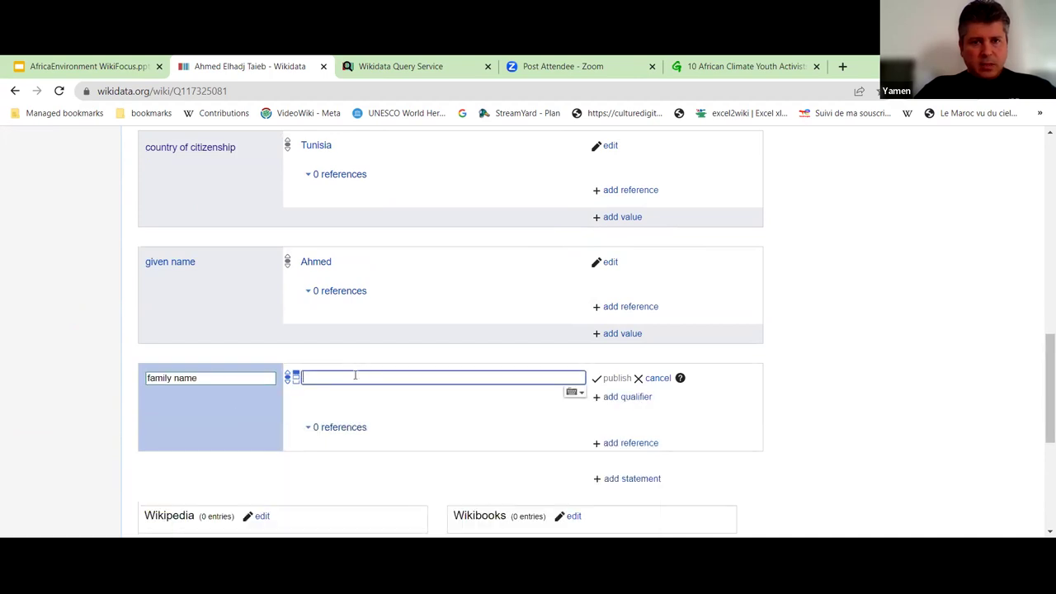
left_click_drag(1039, 370, 1033, 194)
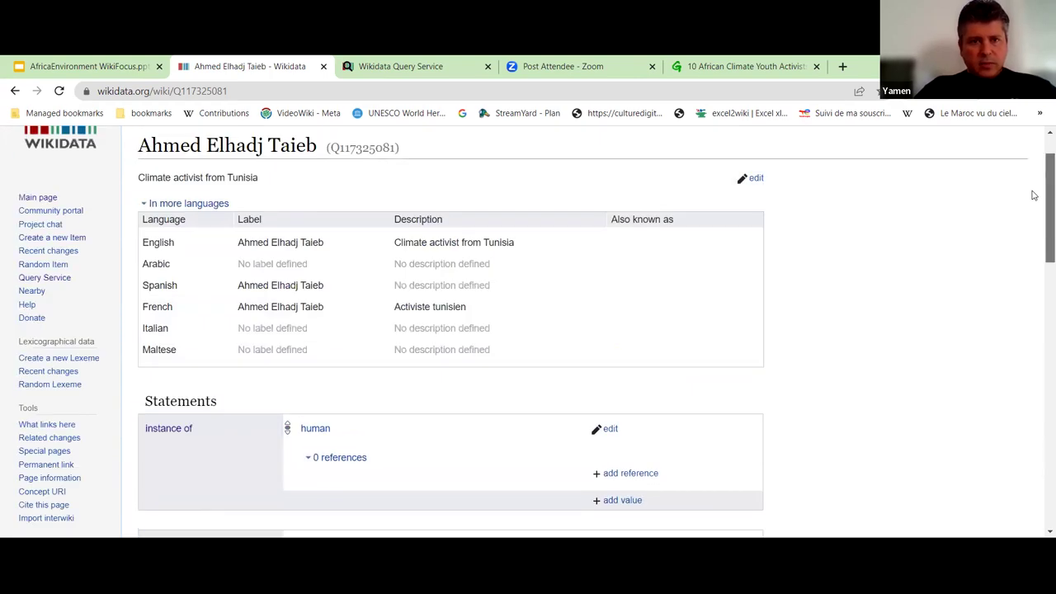
left_click_drag(210, 145, 319, 145)
key("ctrl+c")
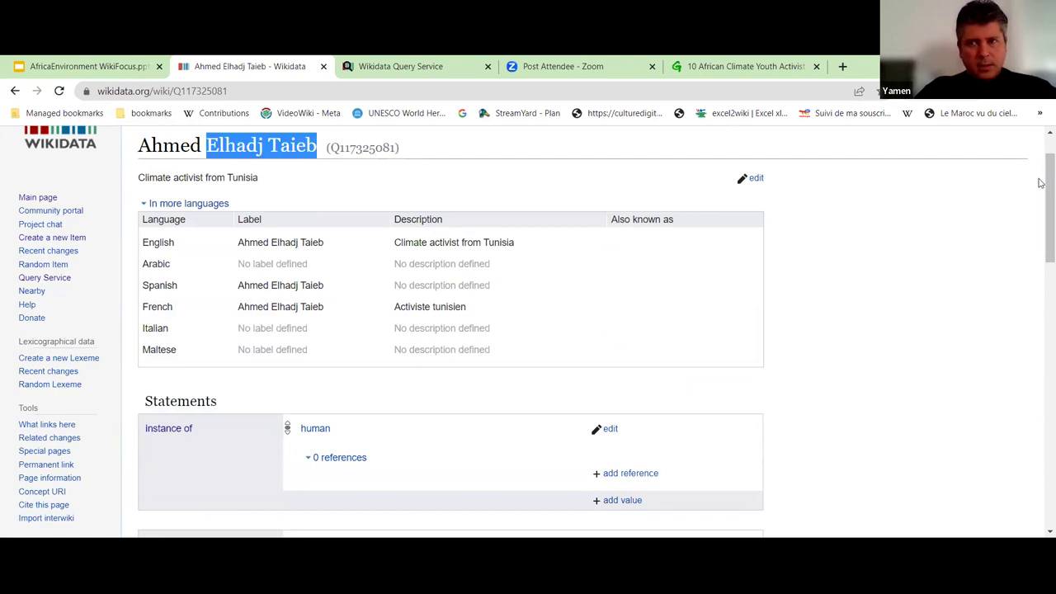
left_click_drag(1040, 172, 1039, 381)
left_click(537, 304)
key("ctrl+v")
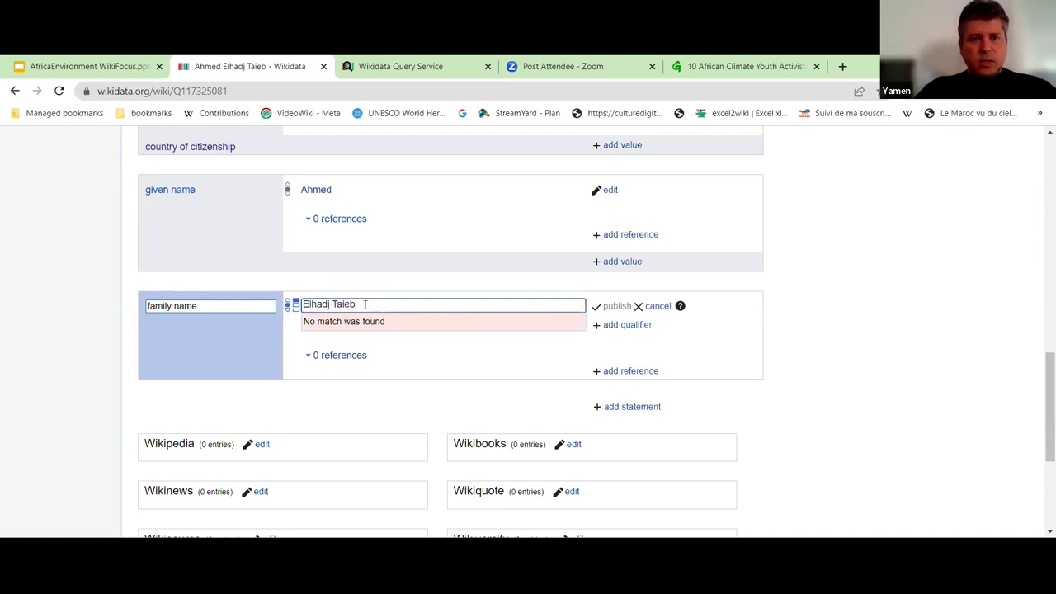
Clear the unmatched family name value and property, leaving the statement empty
left_click_drag(365, 304, 253, 301)
key("BackSpace")
left_click(258, 304)
left_click(216, 304)
key("BackSpace")
key("BackSpace")
key("BackSpace")
key("BackSpace")
key("BackSpace")
key("BackSpace")
key("BackSpace")
key("BackSpace")
key("BackSpace")
key("BackSpace")
key("BackSpace")
left_click(207, 304)
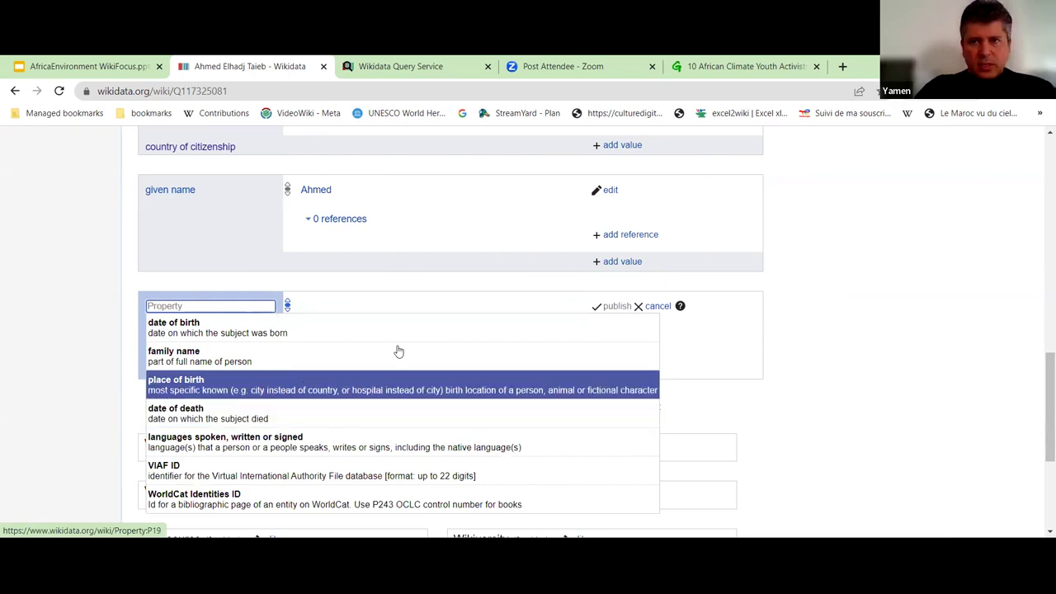
Copy the activist's handle from the Greenpeace article and publish it as a Twitter username statement
left_click(720, 79)
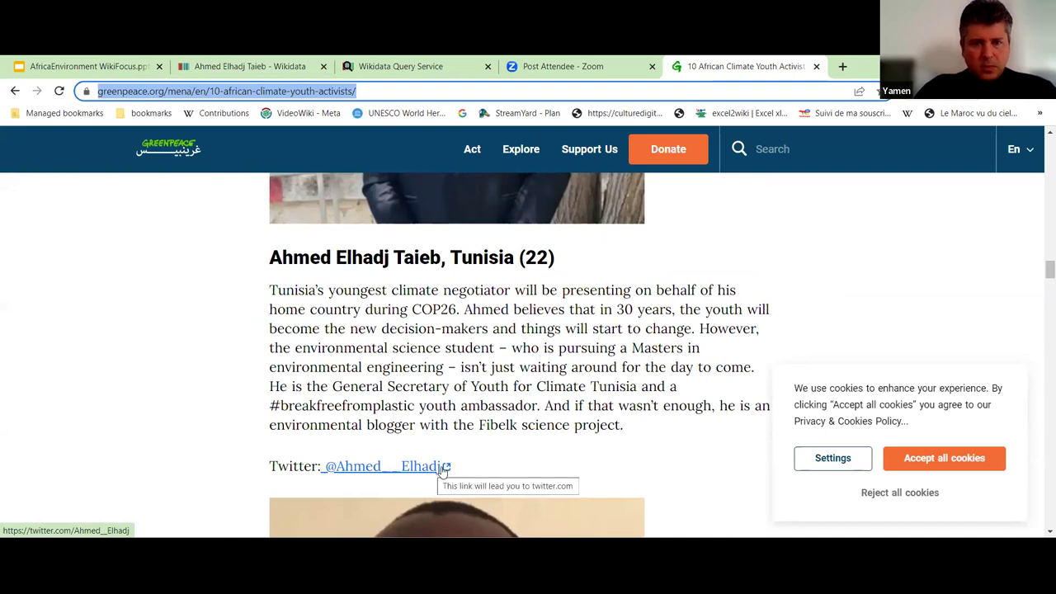
left_click_drag(460, 472, 332, 466)
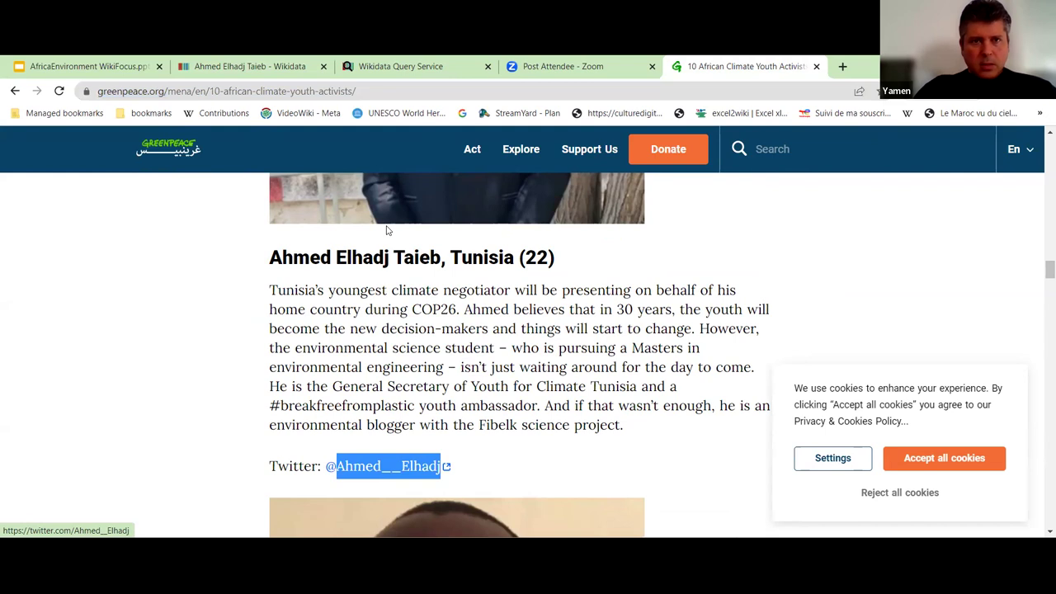
left_click(248, 66)
type("tw")
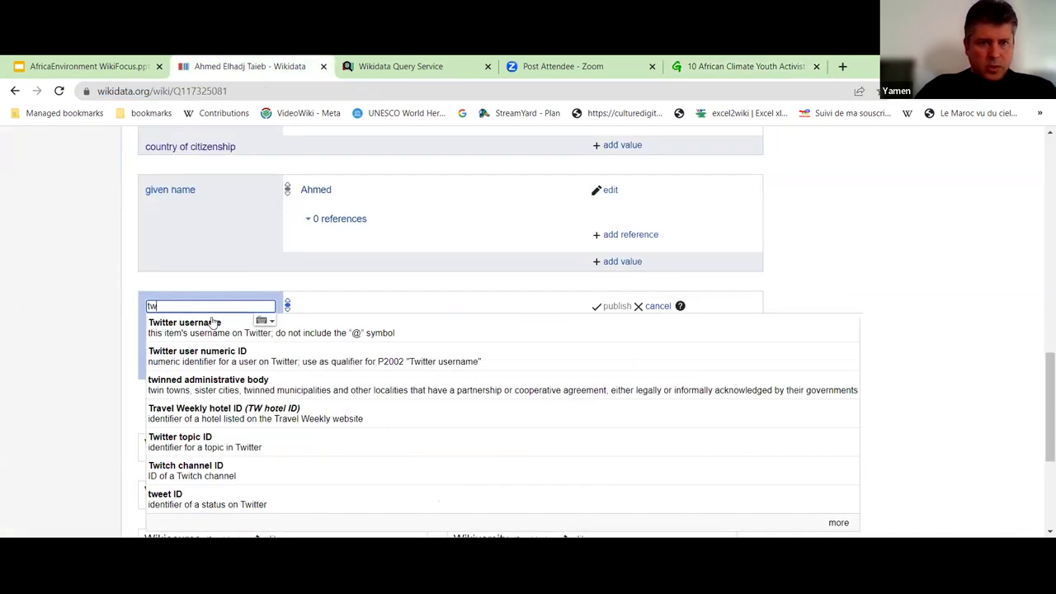
left_click(211, 322)
type("Ahmed_Elhadj")
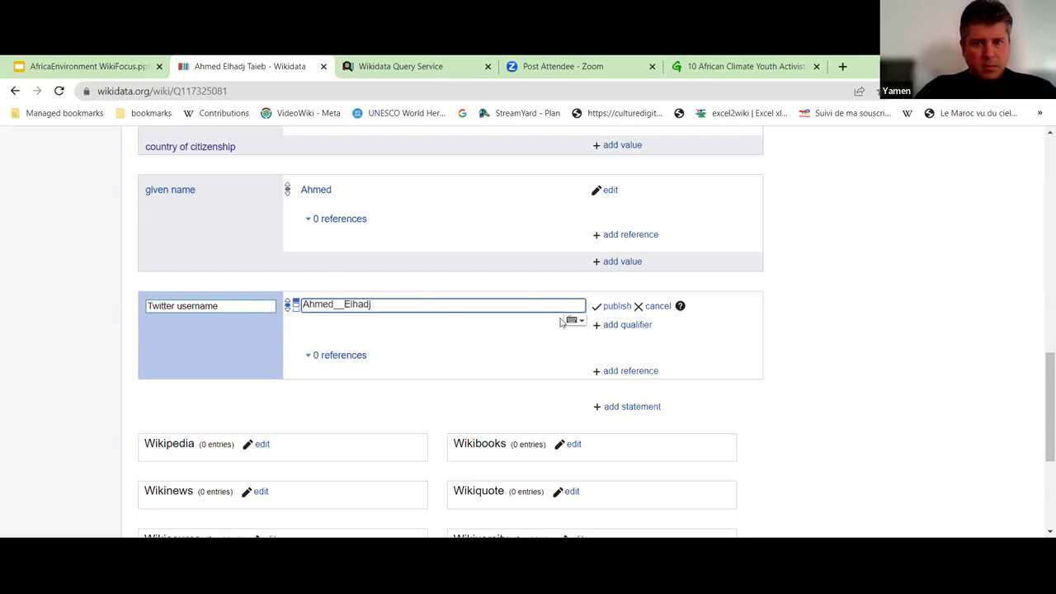
left_click(606, 306)
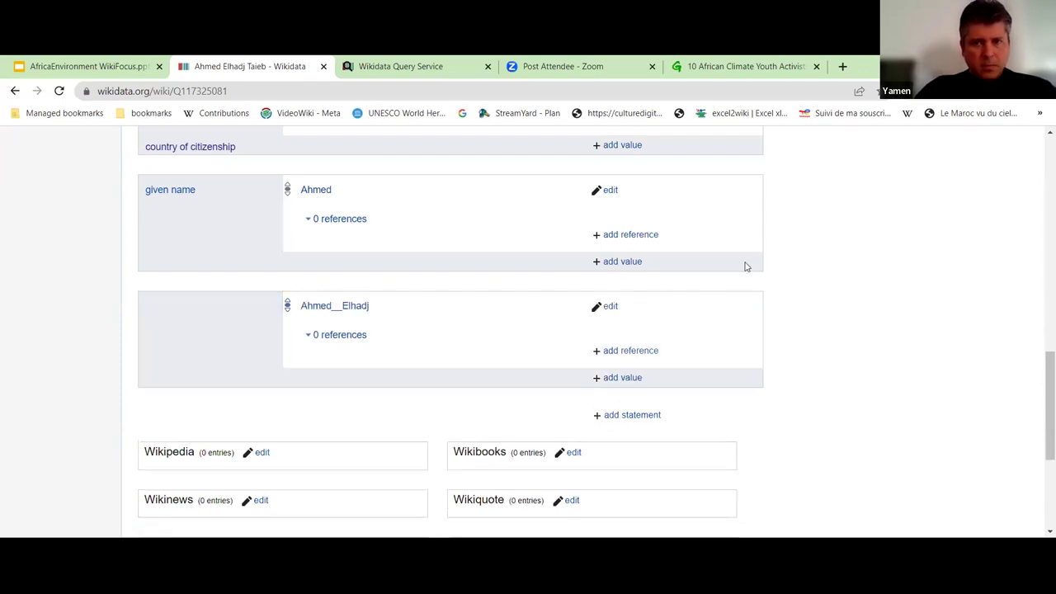
Review and dismiss the constraint notice about the missing start time qualifier
left_click(386, 309)
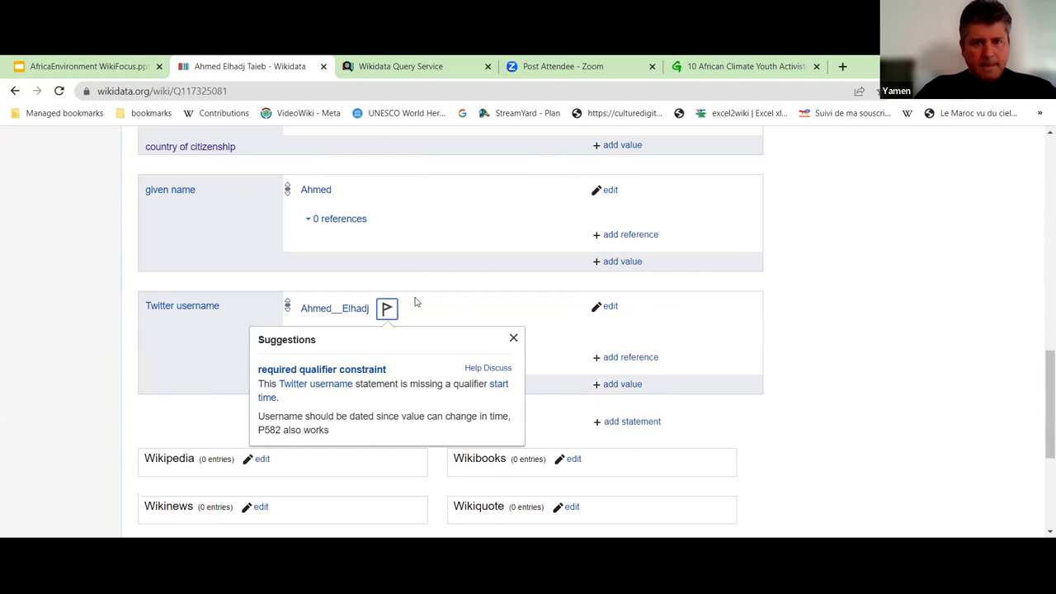
left_click(441, 298)
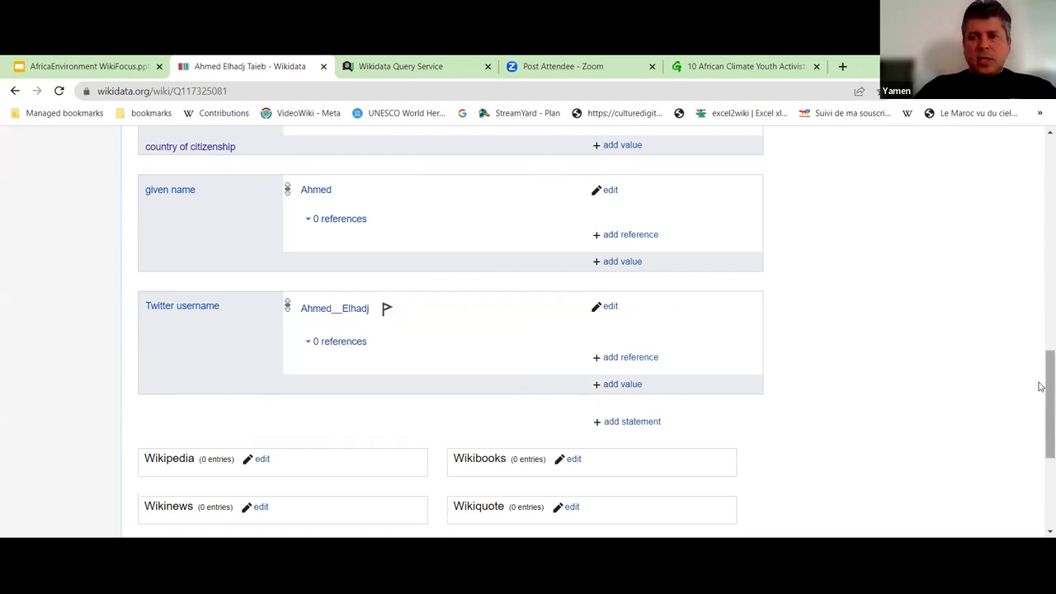
left_click_drag(1040, 364, 1022, 252)
scroll(1022, 253, "down", 4)
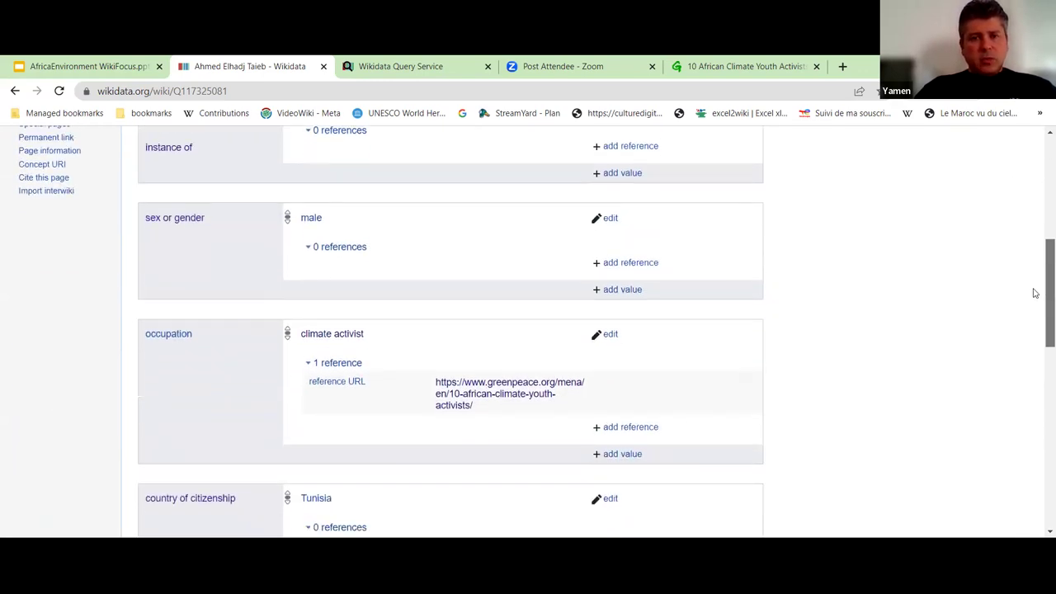
left_click_drag(1038, 302, 1040, 244)
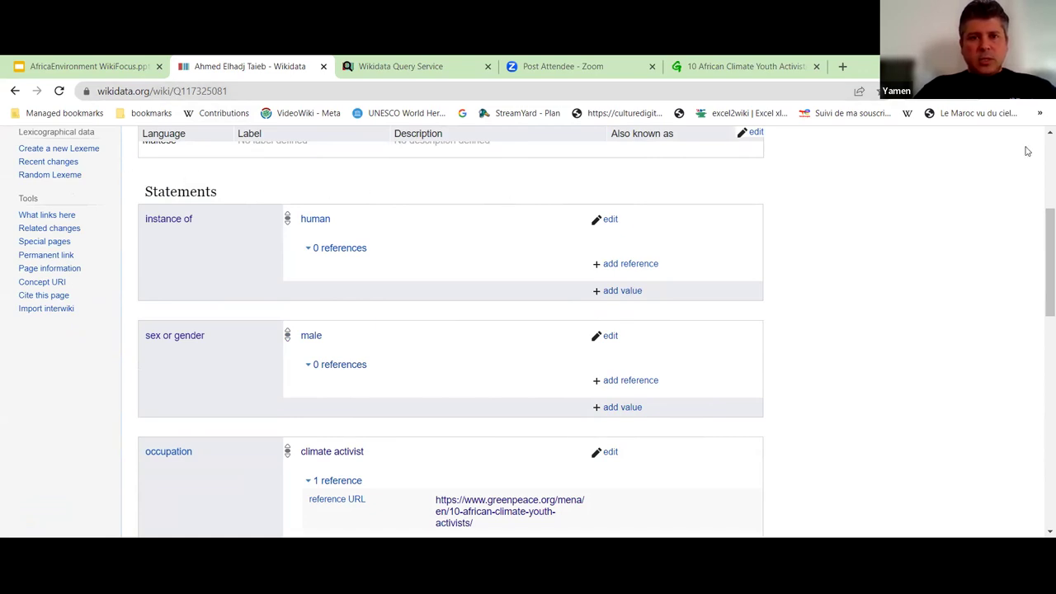
scroll(481, 190, "up", 3)
mouse_move(339, 210)
left_mouse_down()
mouse_move(400, 210)
mouse_move(329, 210)
left_mouse_up()
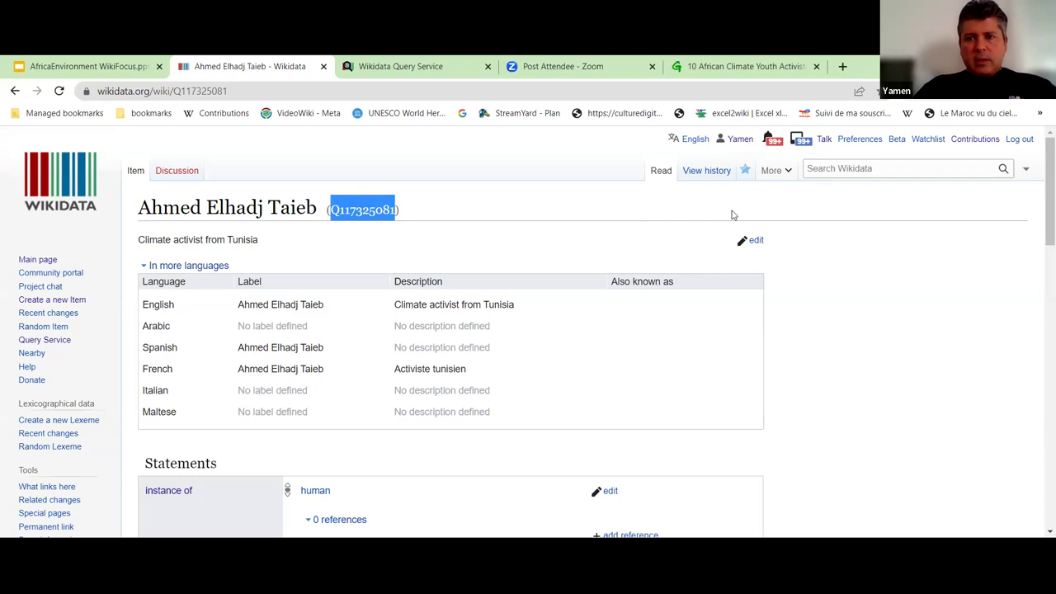
scroll(1039, 246, "down", 1)
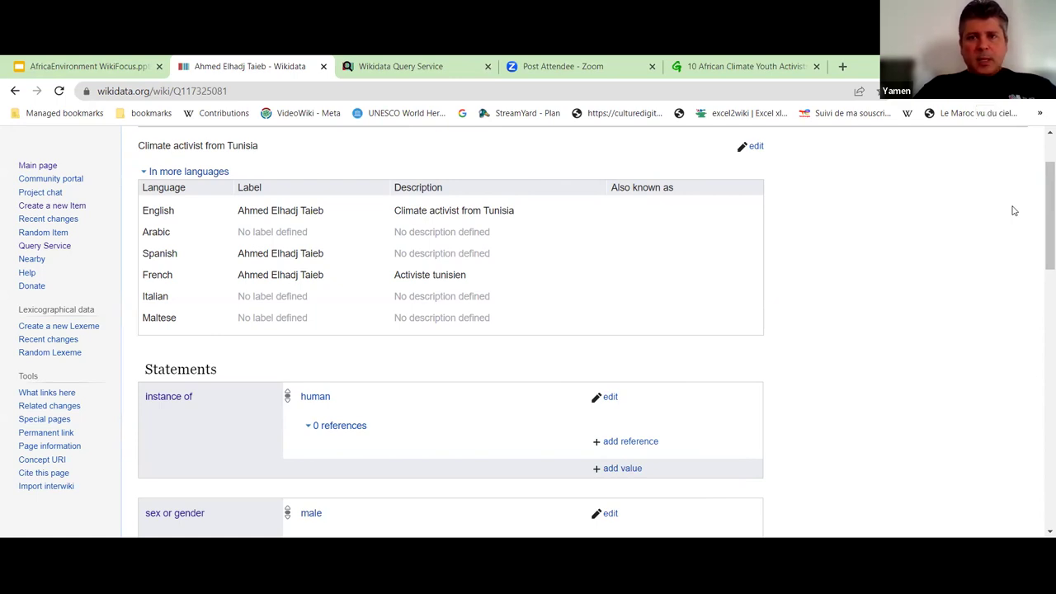
left_click_drag(1047, 219, 1000, 185)
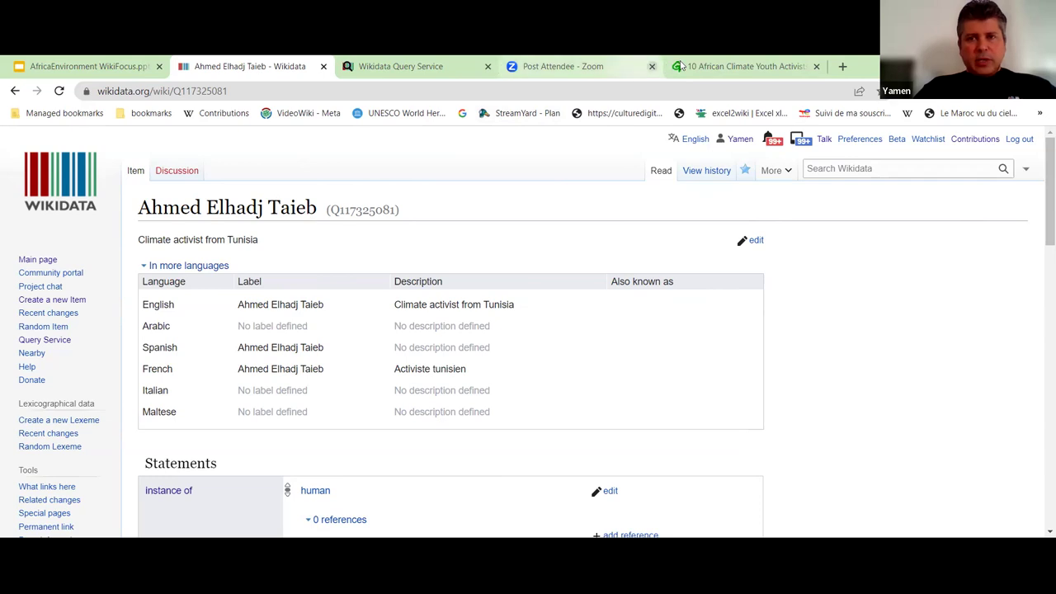
mouse_move(685, 66)
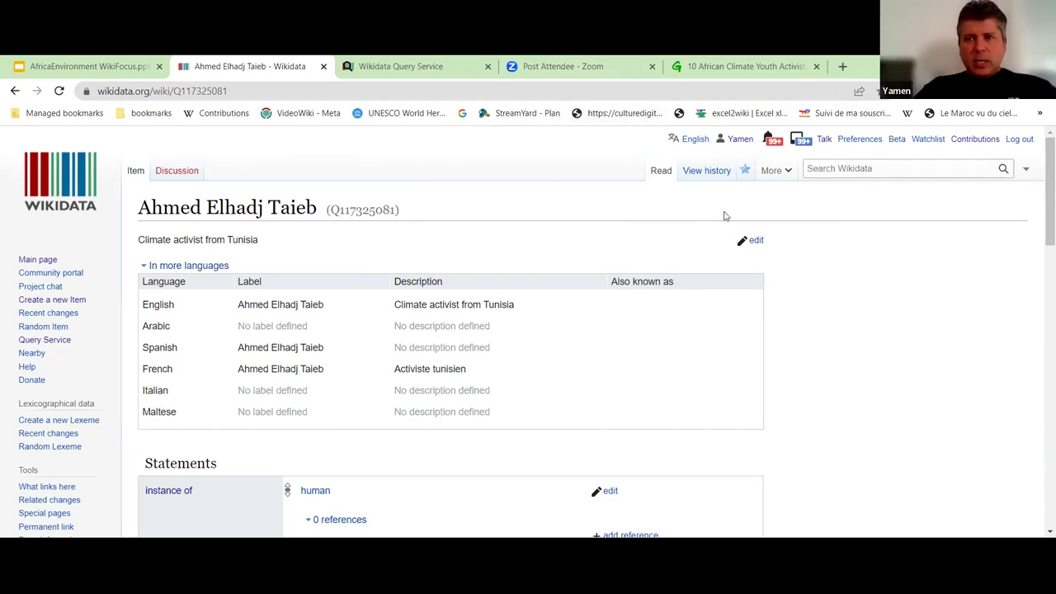
Copy the next activist's name from the Greenpeace article and search for it on Wikidata
left_click(731, 66)
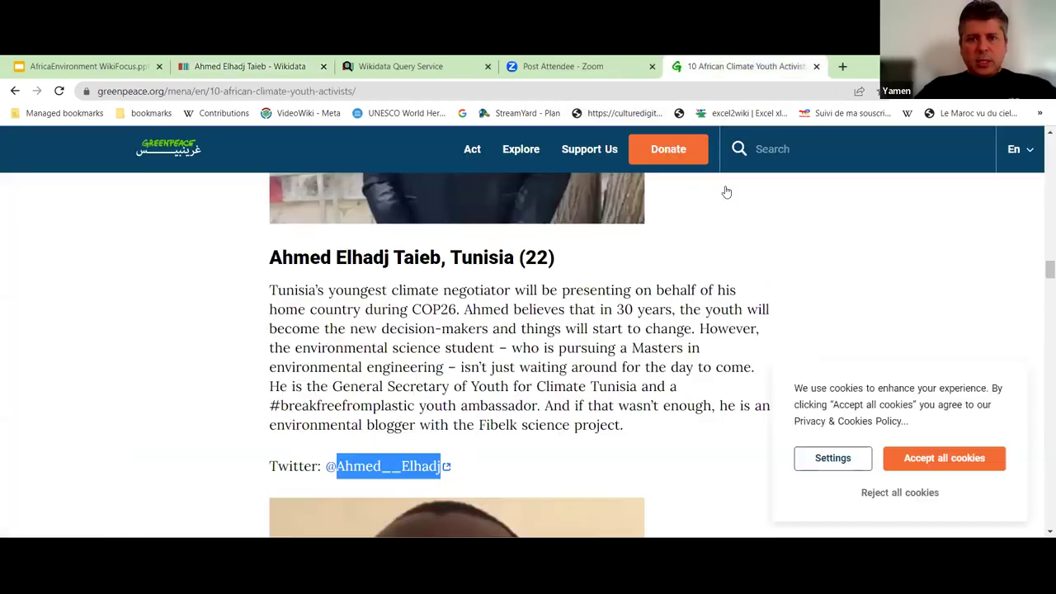
left_click_drag(1041, 273, 1042, 296)
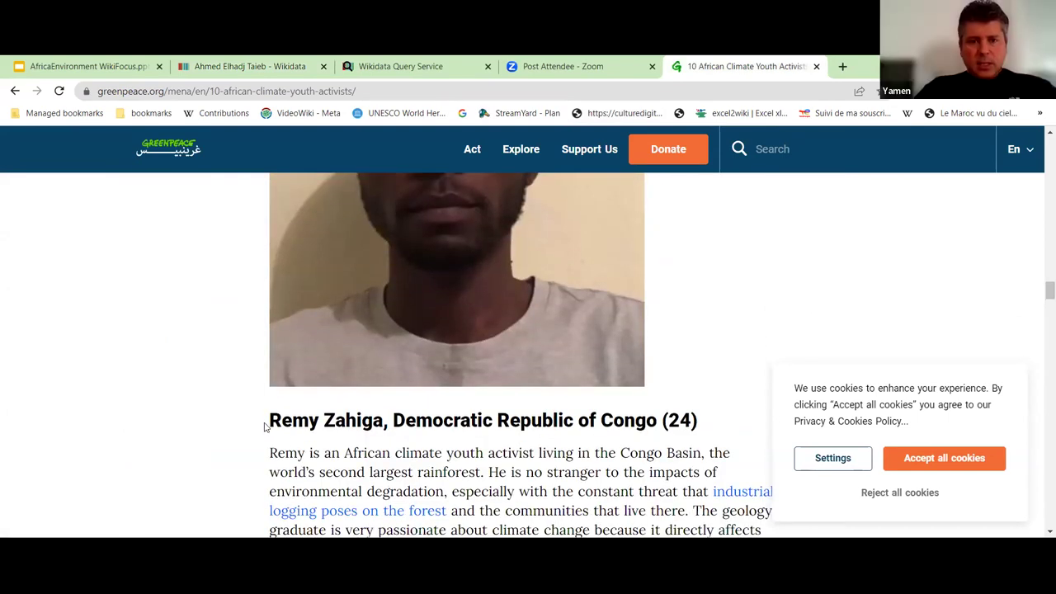
left_click_drag(271, 420, 383, 422)
key("ctrl+c")
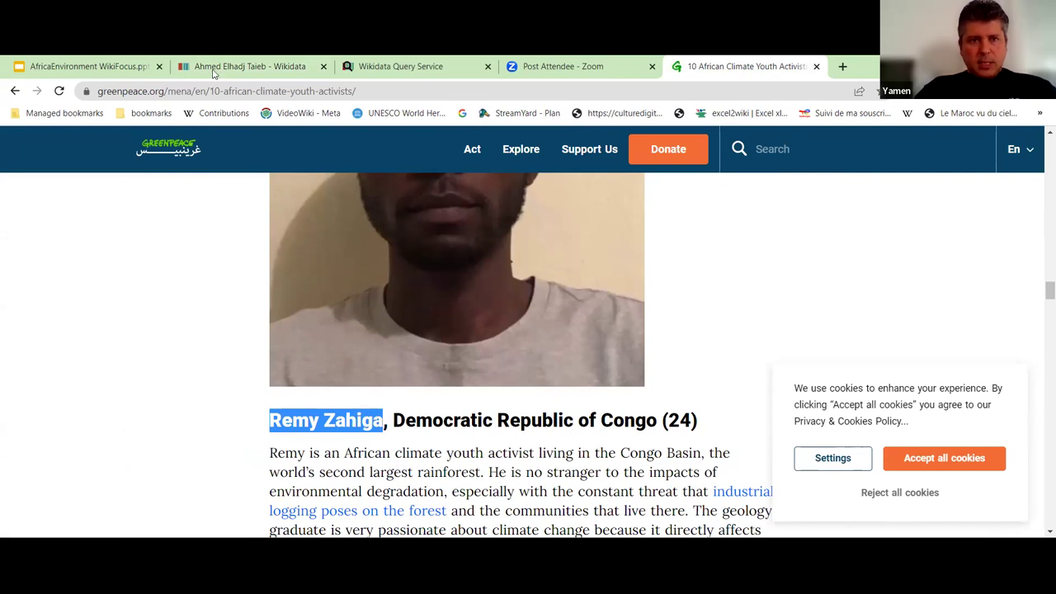
left_click(220, 65)
left_click(831, 172)
key("ctrl+v")
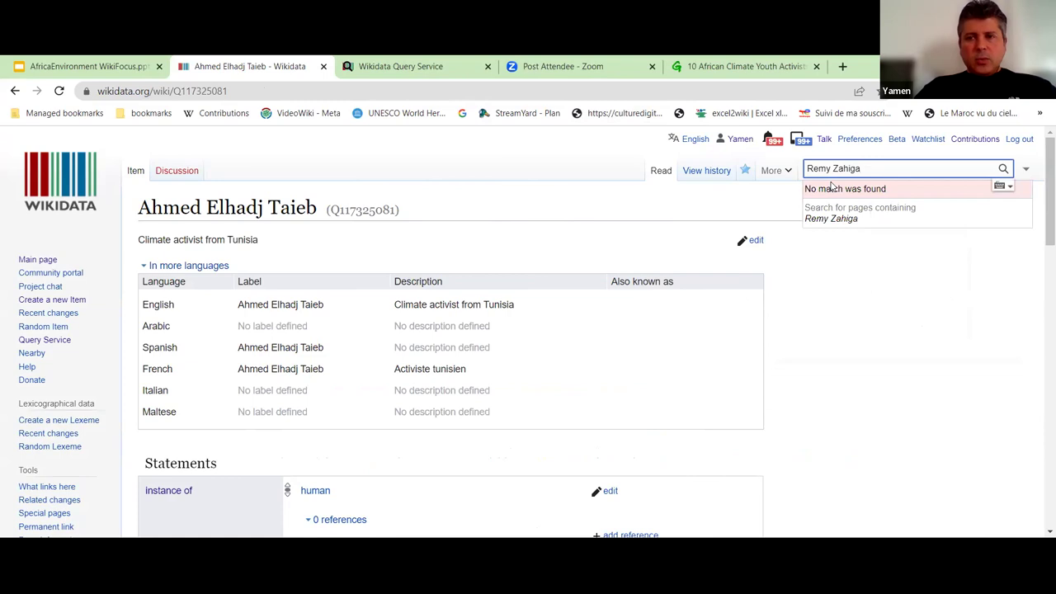
With no matching item found, open the Create a new Item form
left_click(727, 66)
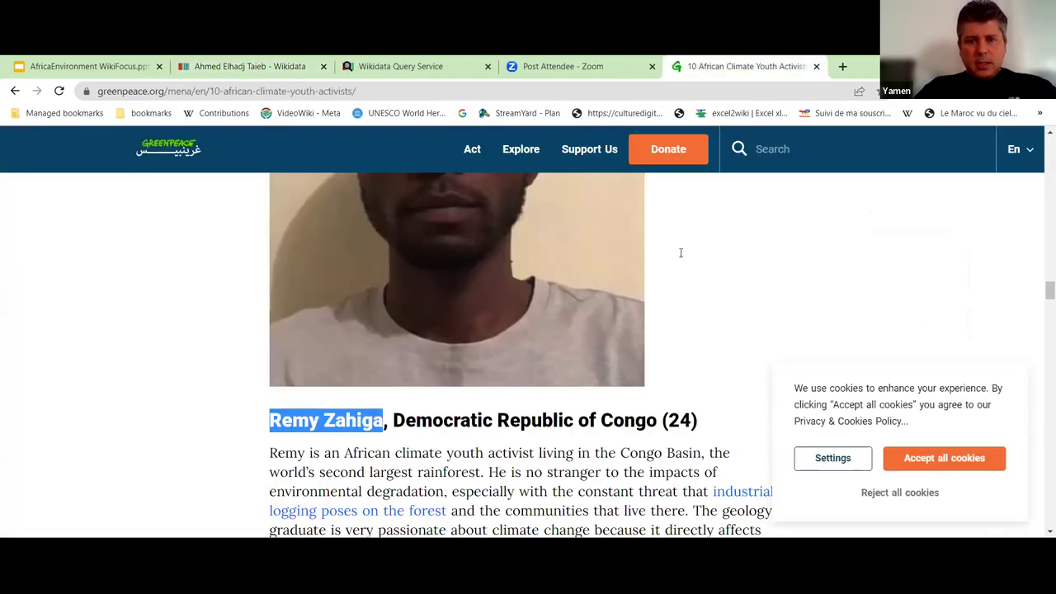
left_click(226, 68)
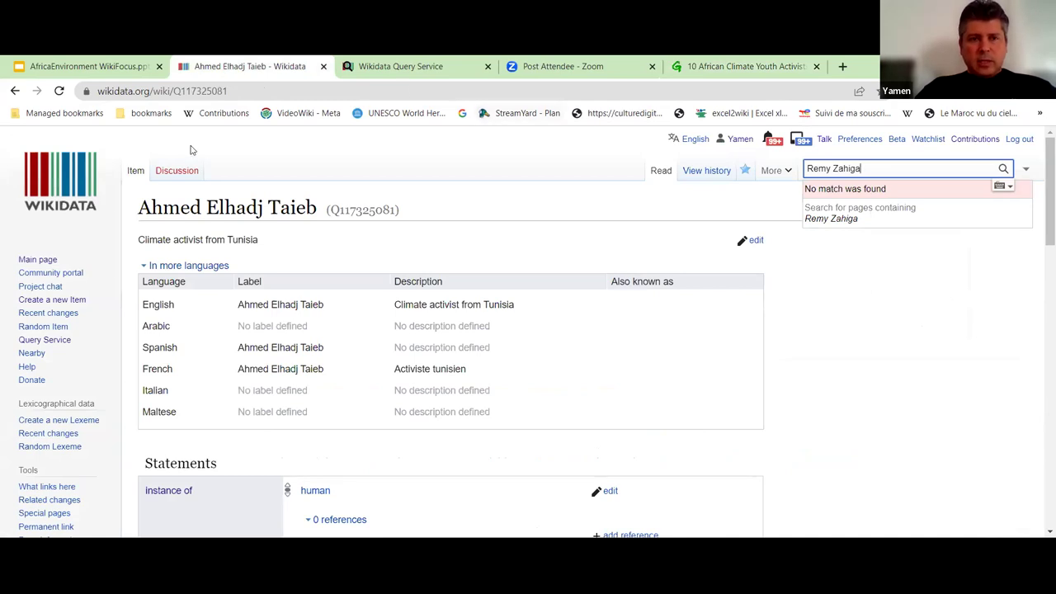
left_click(123, 150)
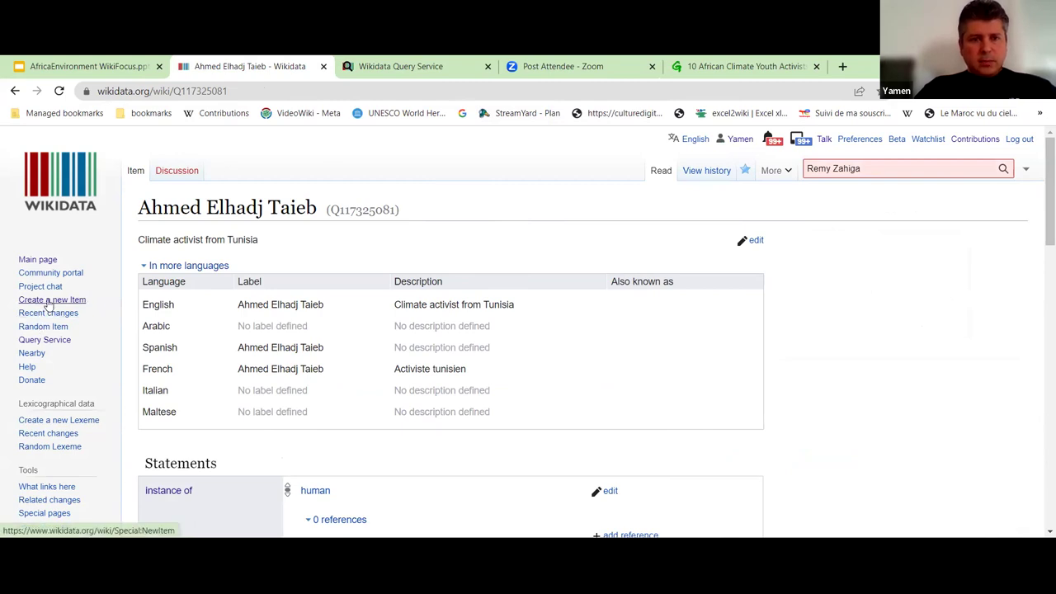
left_click(48, 300)
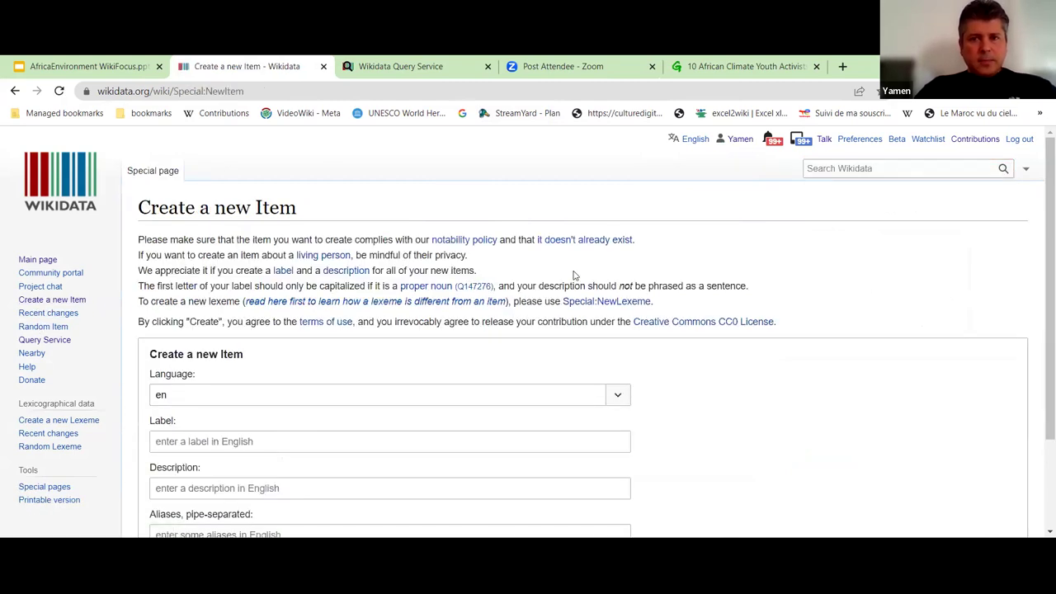
Set the new item's language field to fr
scroll(1041, 248, "down", 1)
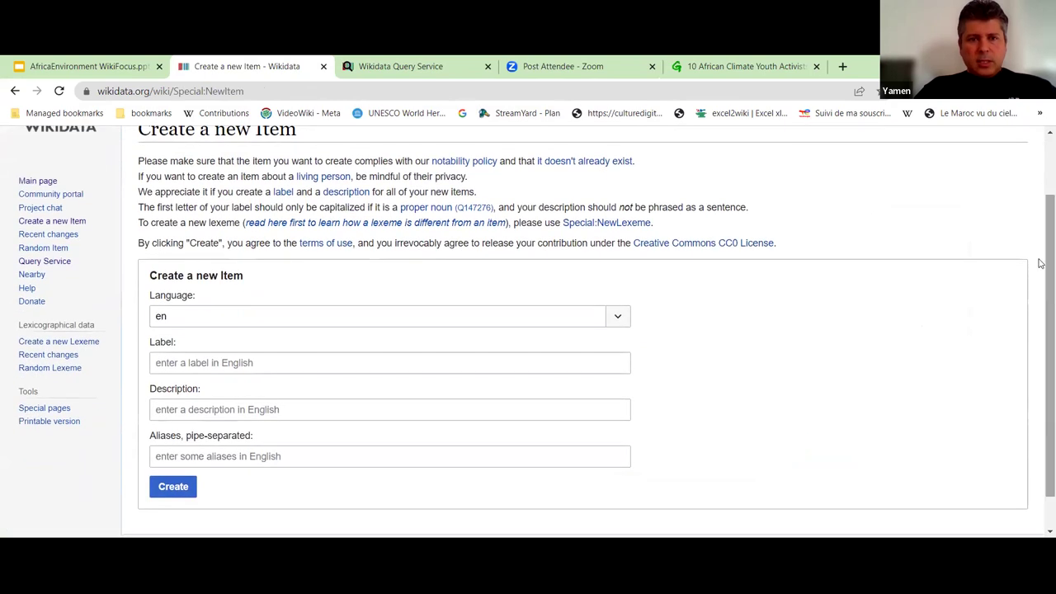
left_click(618, 316)
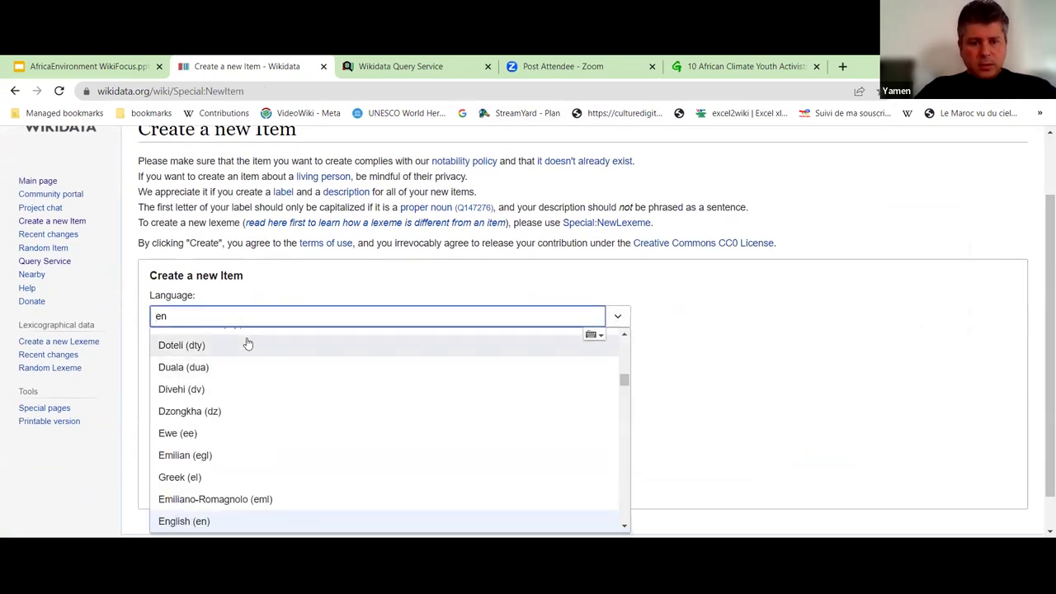
type("fr")
key("ctrl+a")
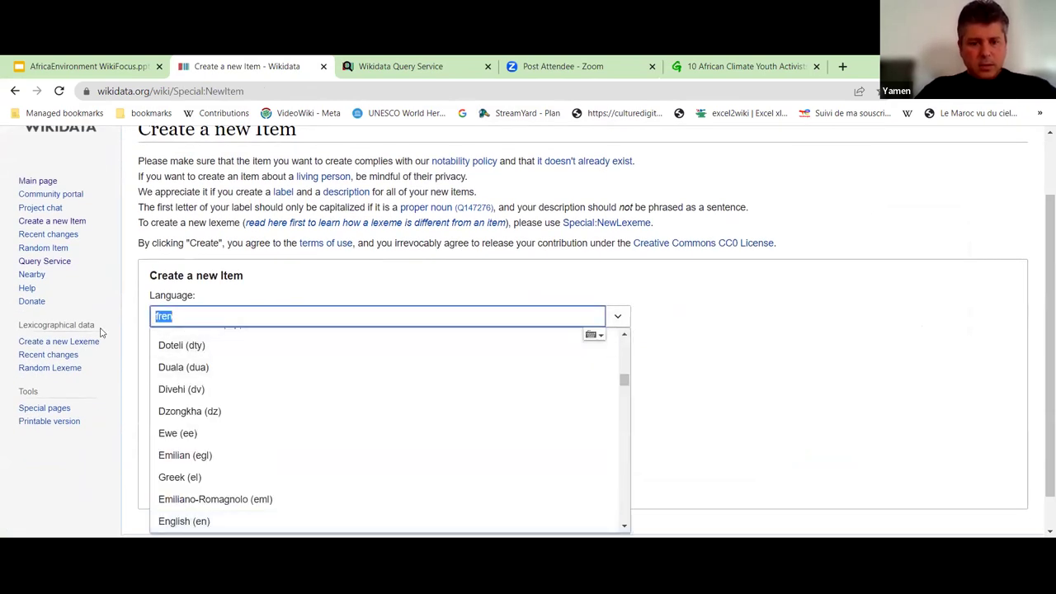
type("fr")
left_click(189, 521)
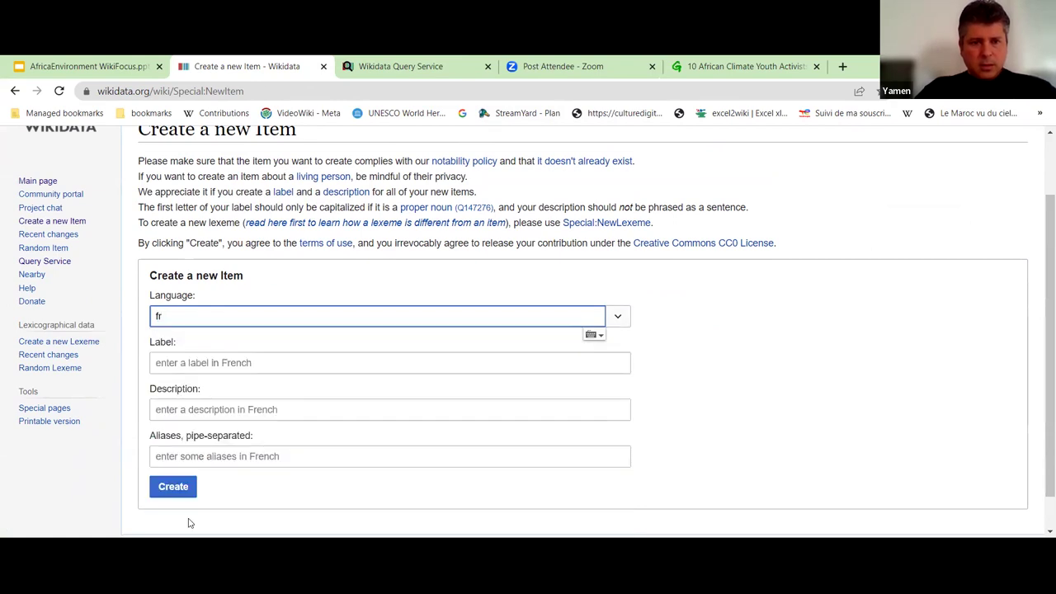
Switch the Wikidata interface language to français
scroll(1043, 248, "up", 2)
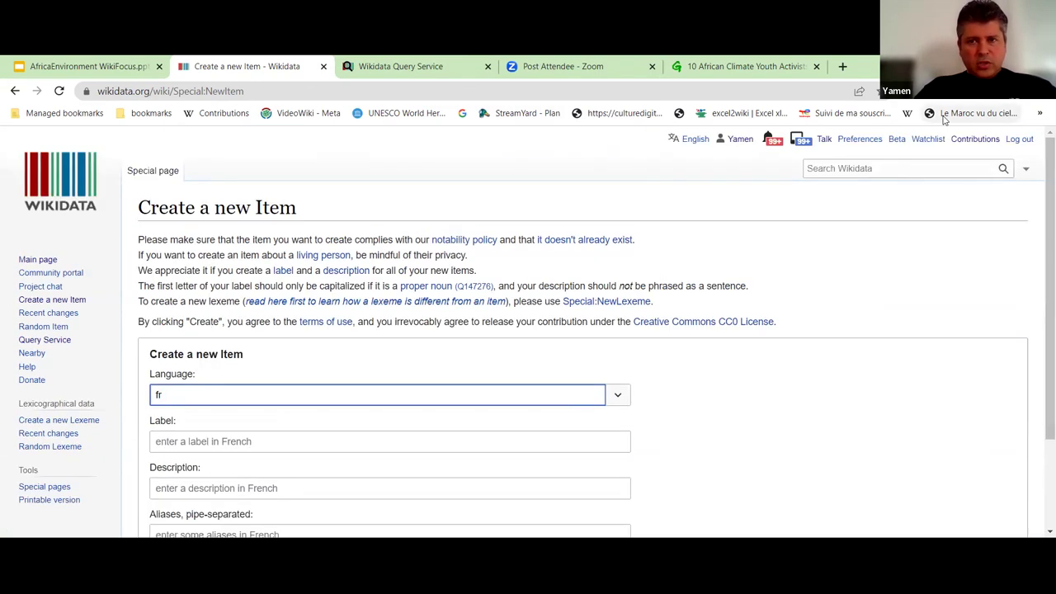
left_click(695, 138)
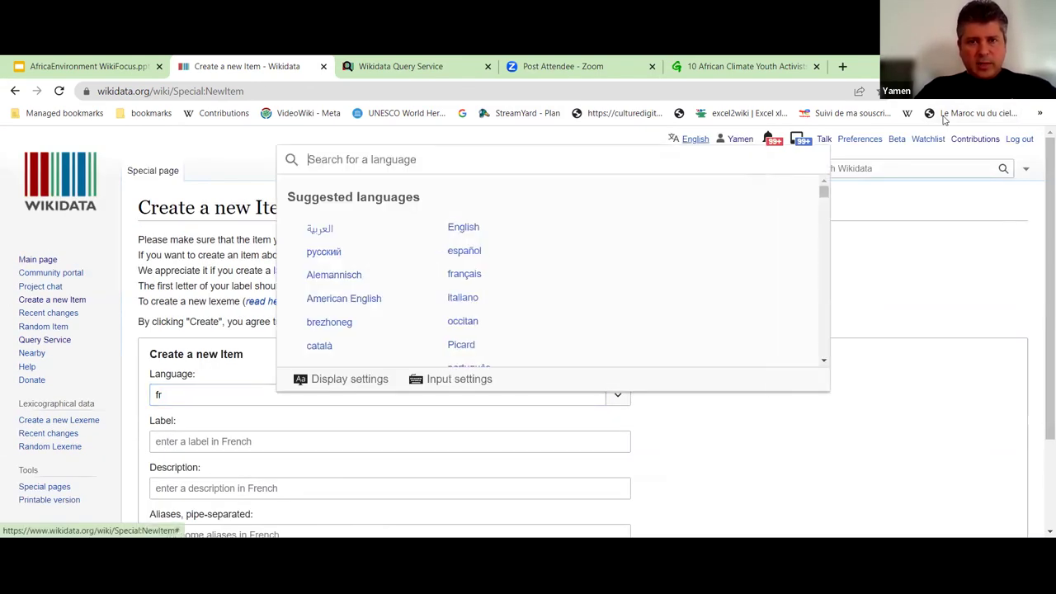
left_click(463, 269)
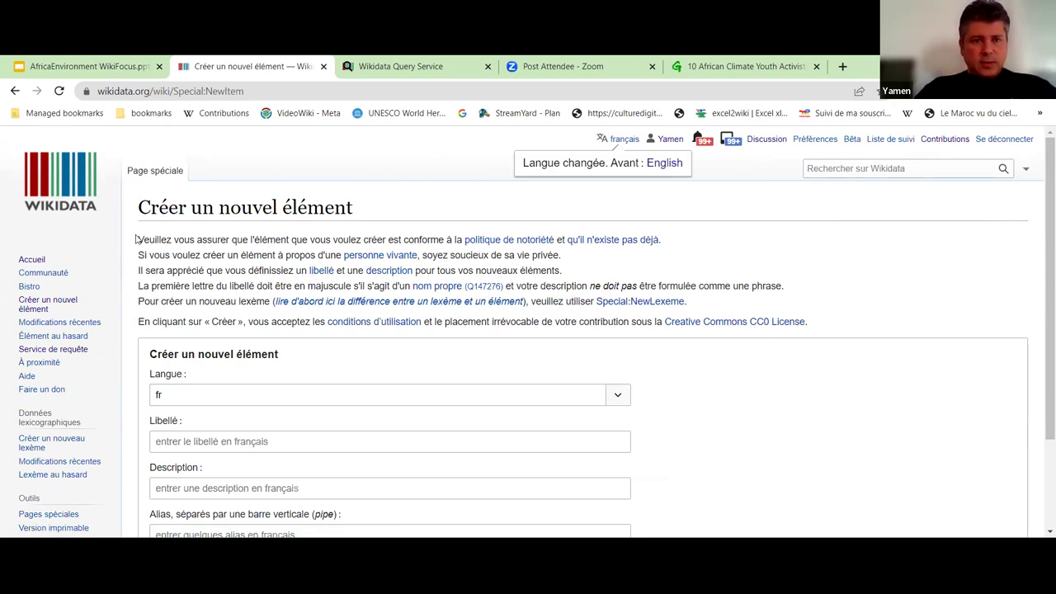
left_click_drag(137, 205, 364, 207)
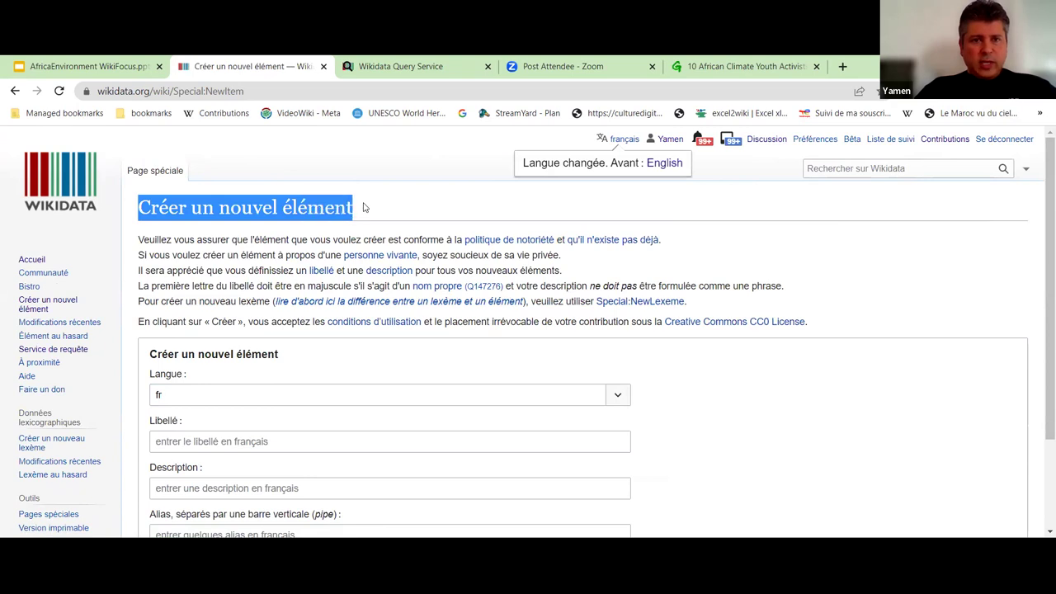
Paste 'Remy Zahiga' as the new item's French label
left_click(898, 208)
scroll(1039, 261, "down", 1)
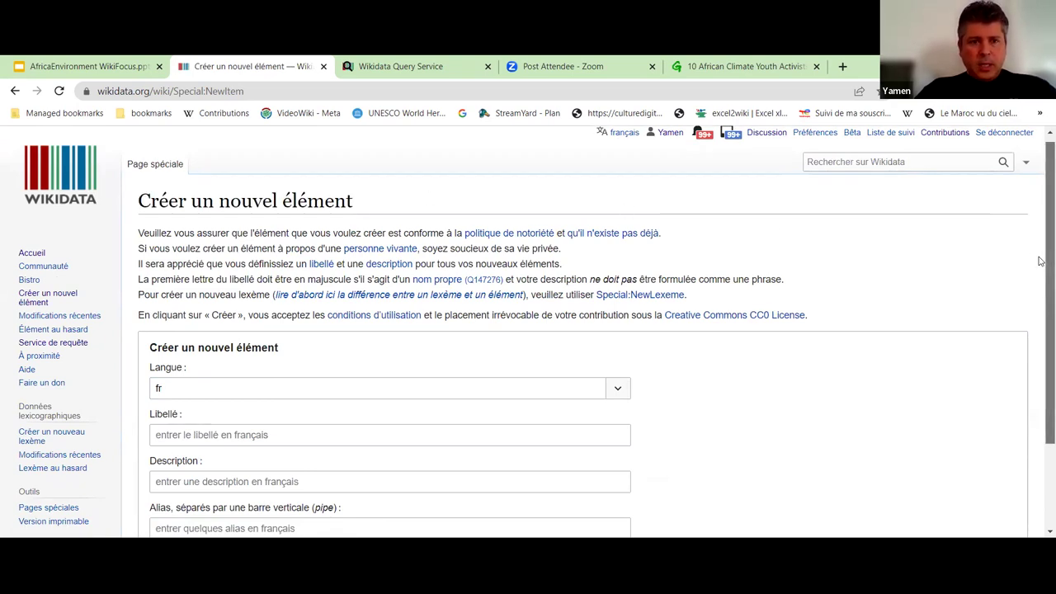
left_click(207, 357)
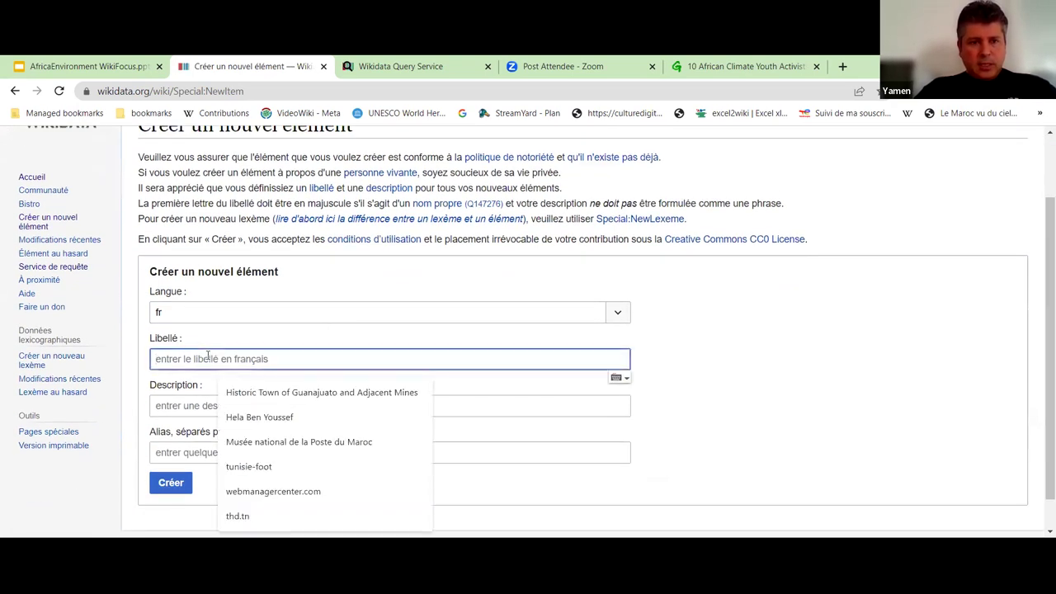
key("ctrl+v")
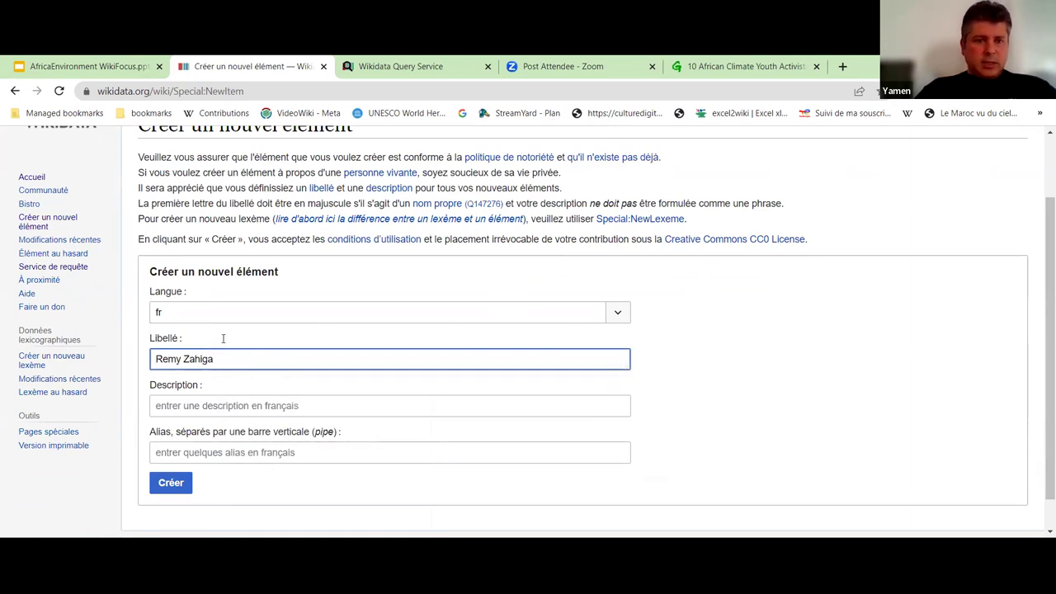
Enter the description 'Activiste de la RDC' and create the item
left_click(221, 406)
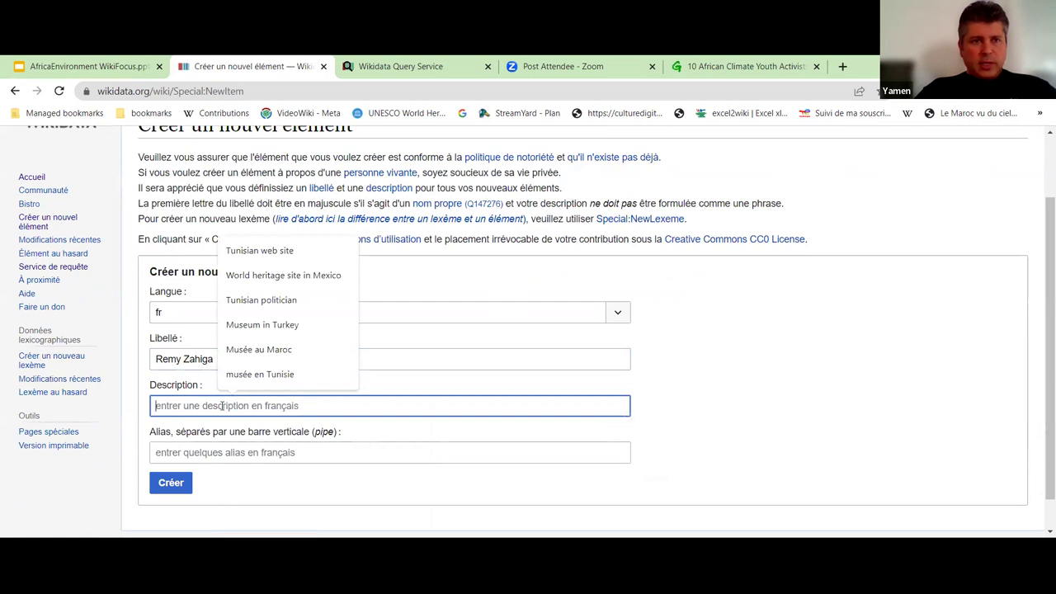
left_click(137, 397)
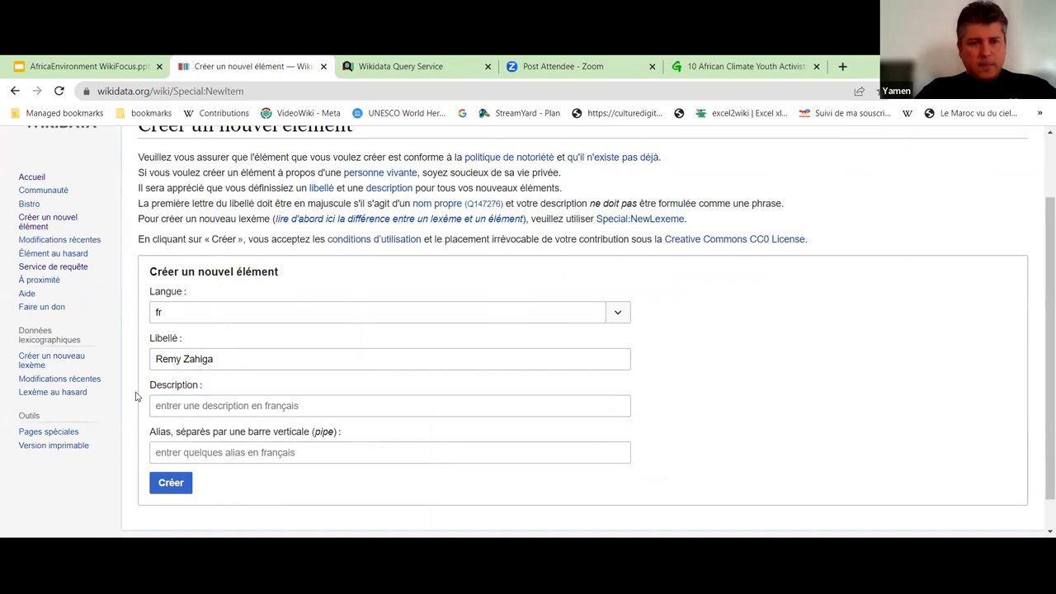
left_click(191, 409)
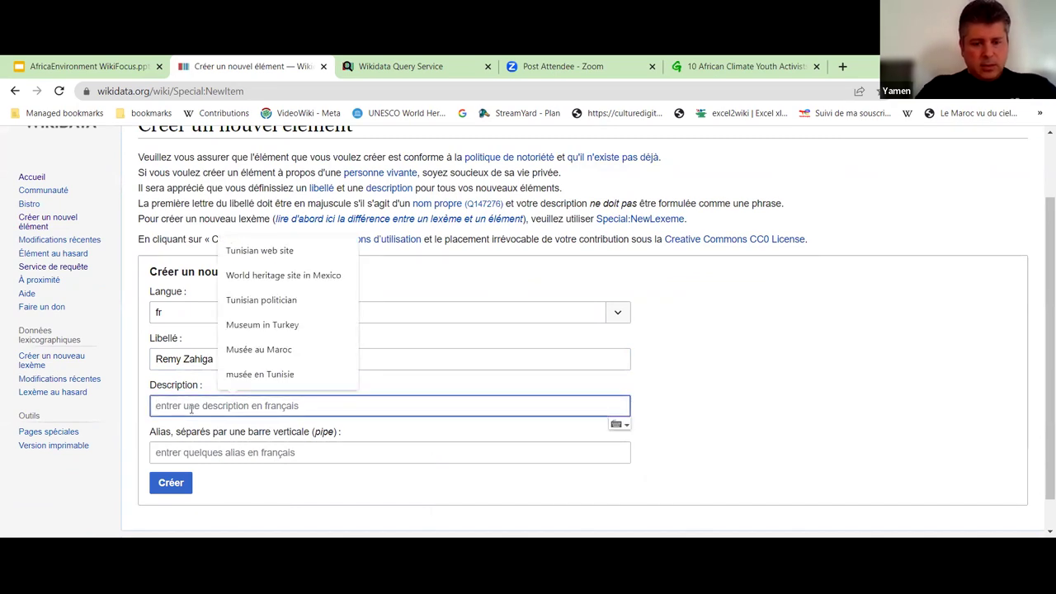
type("Activiste de la RDC")
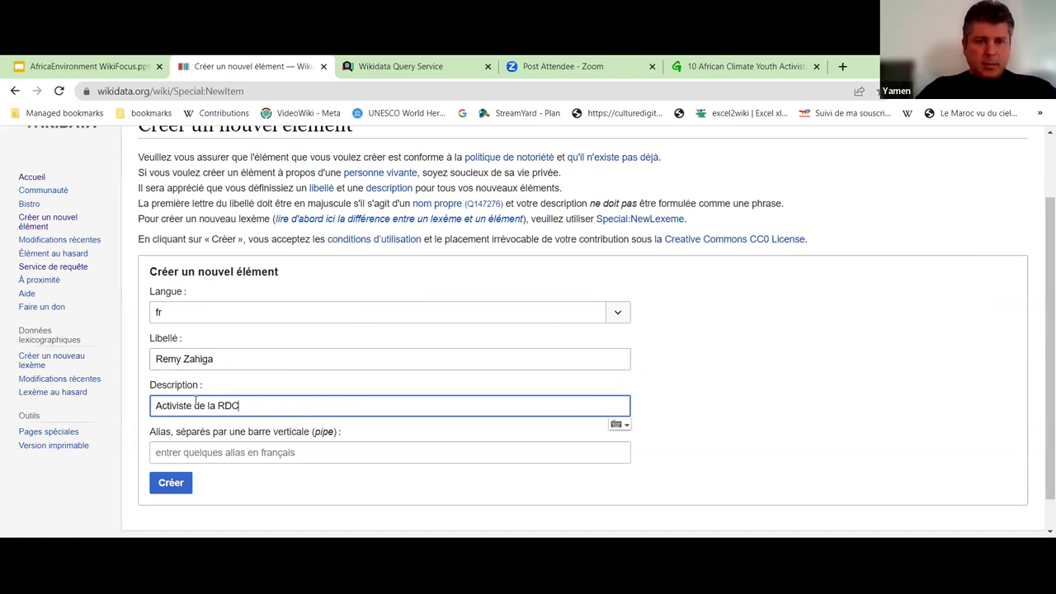
left_click(757, 409)
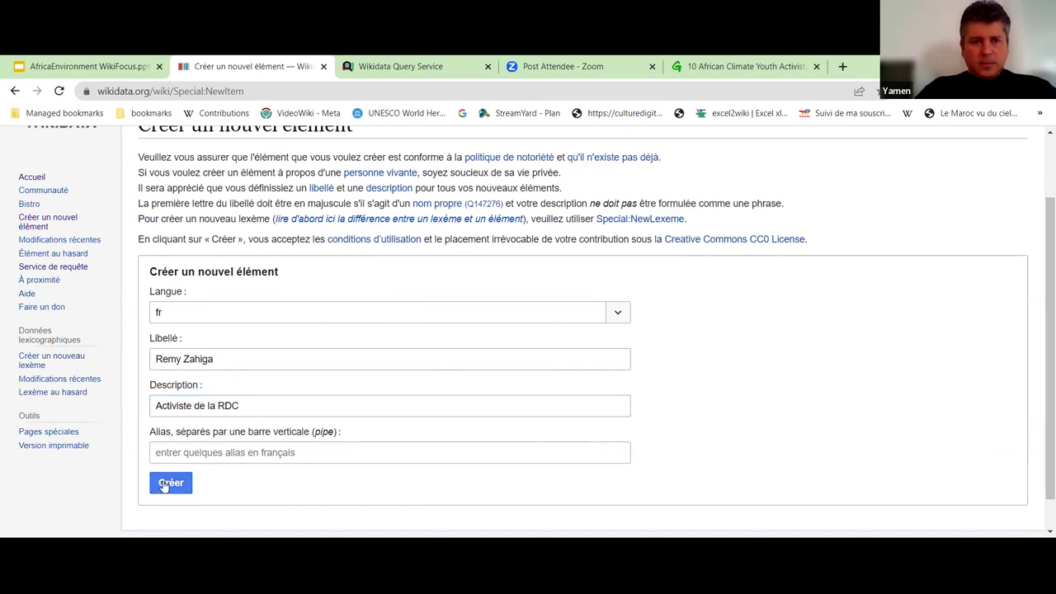
left_click(163, 485)
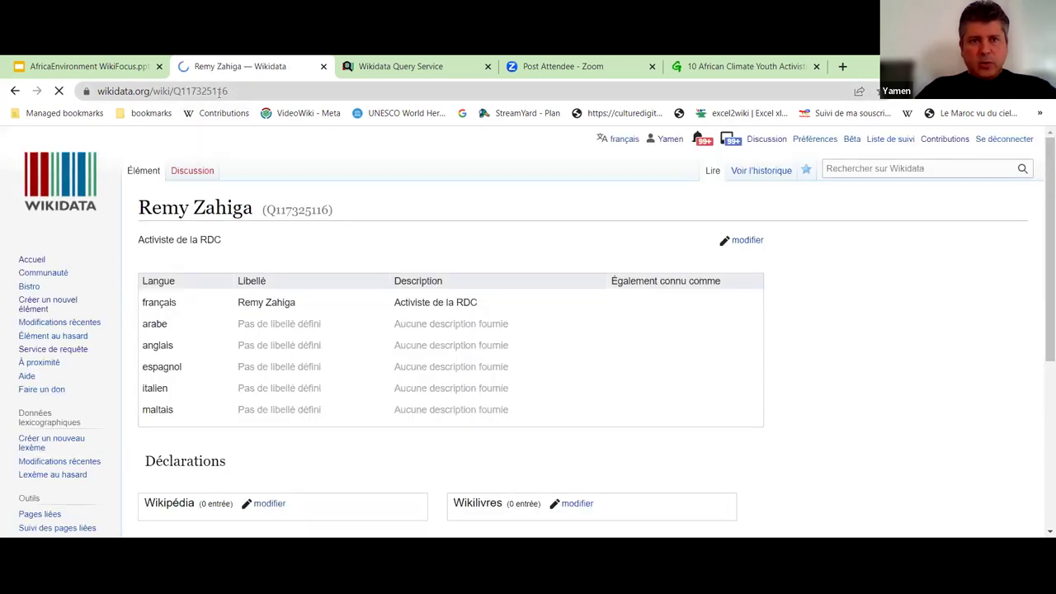
Copy the new item's ID Q117325116 from the address bar
left_click_drag(173, 91, 239, 94)
left_click(232, 90)
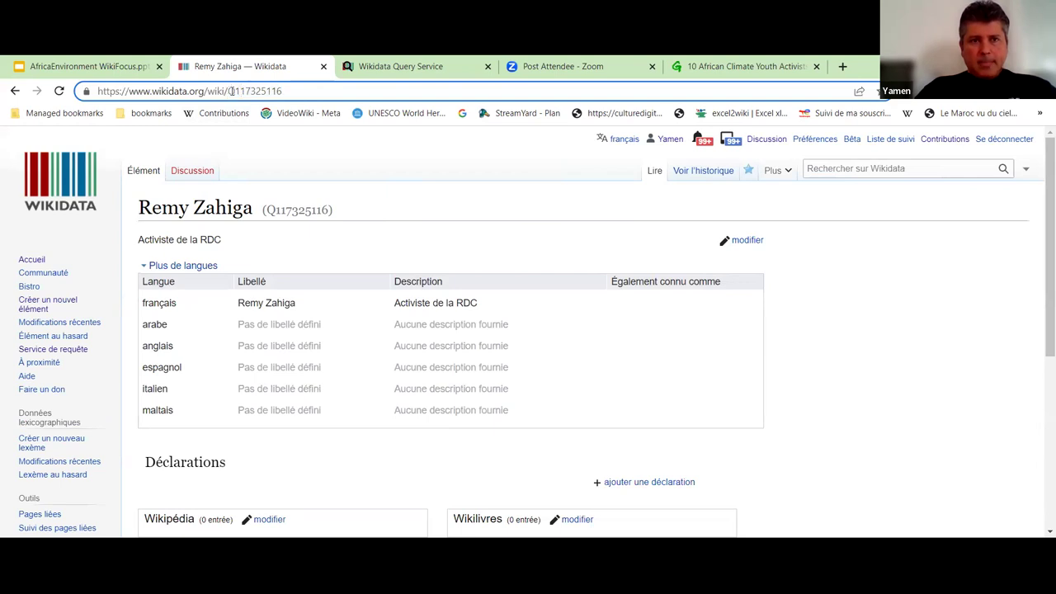
left_click_drag(229, 91, 295, 90)
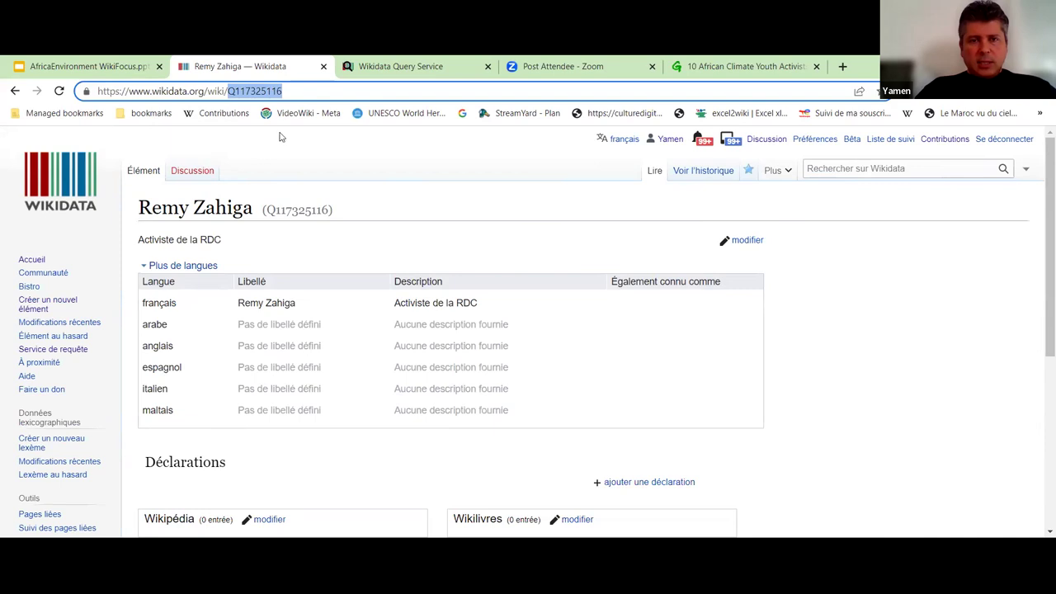
left_click(421, 228)
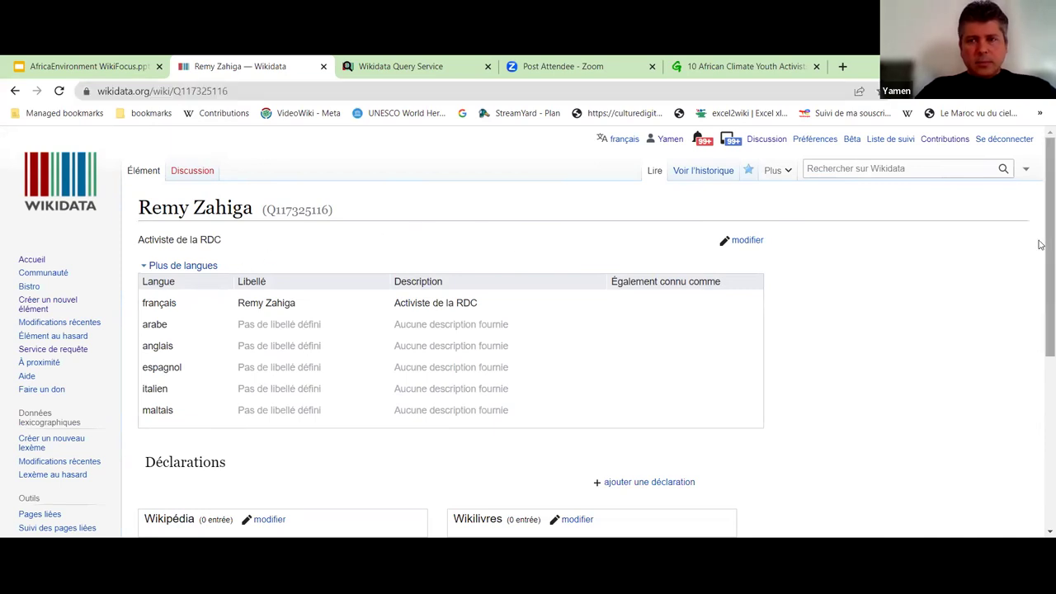
scroll(1040, 267, "down", 1)
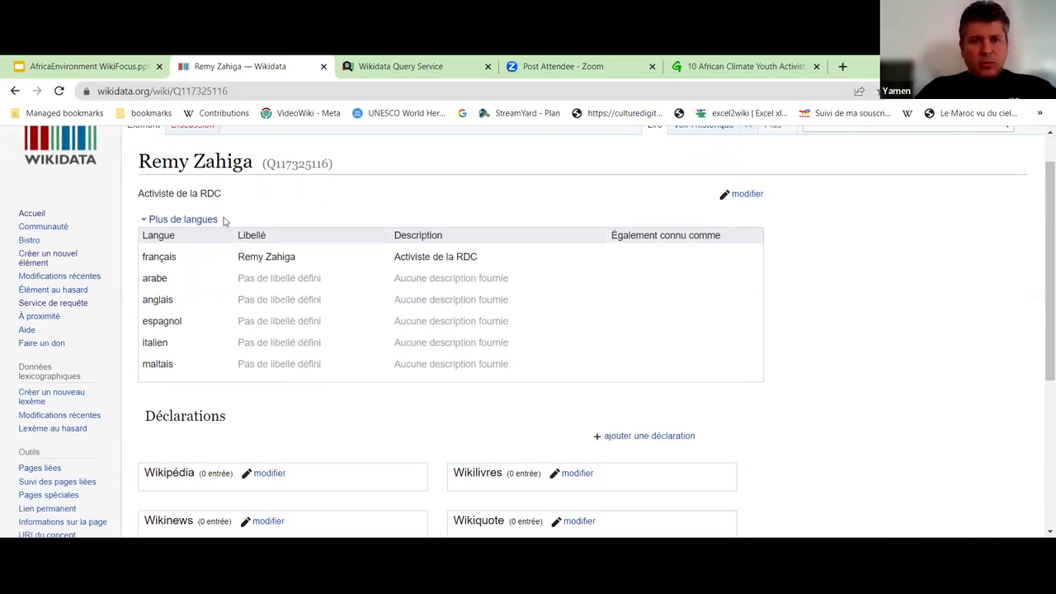
Publish English label 'Remy Zahiga' and English description 'Climate Activist from RDC'
left_click(741, 201)
left_click(244, 302)
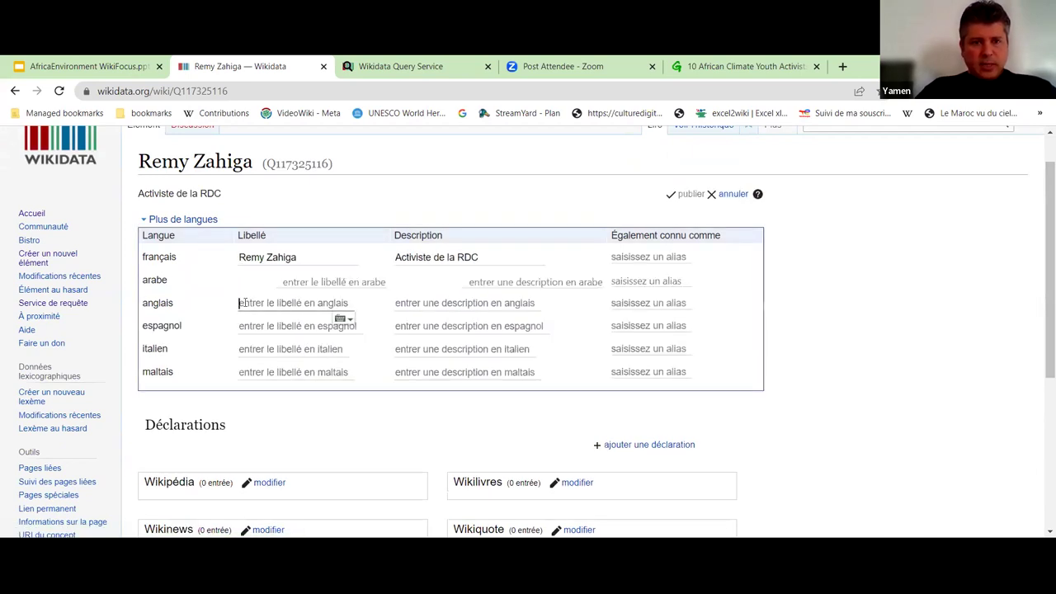
type("Remy Zahiga")
left_click(430, 302)
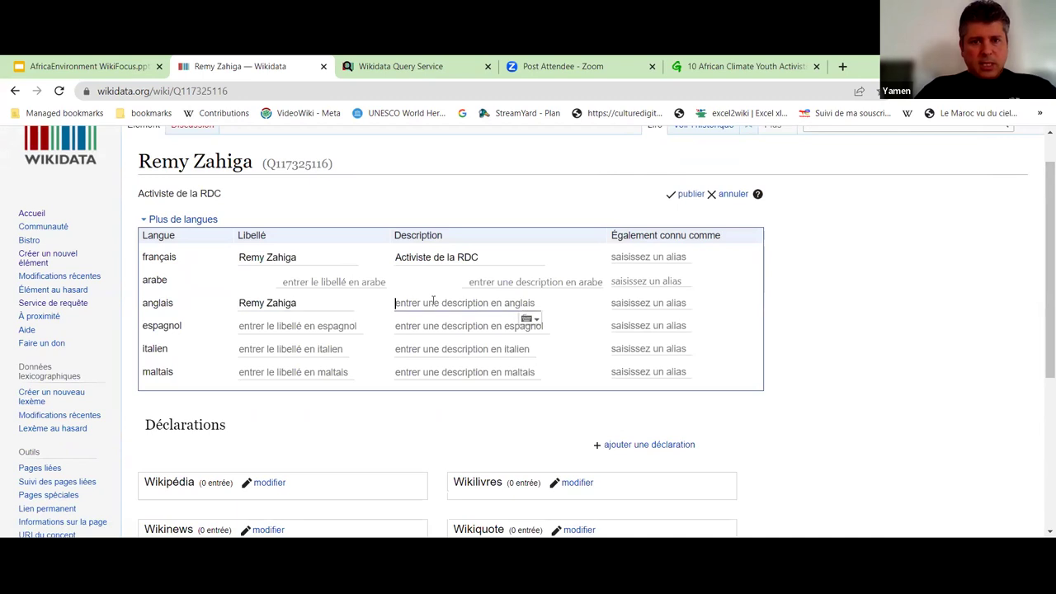
type("Clima")
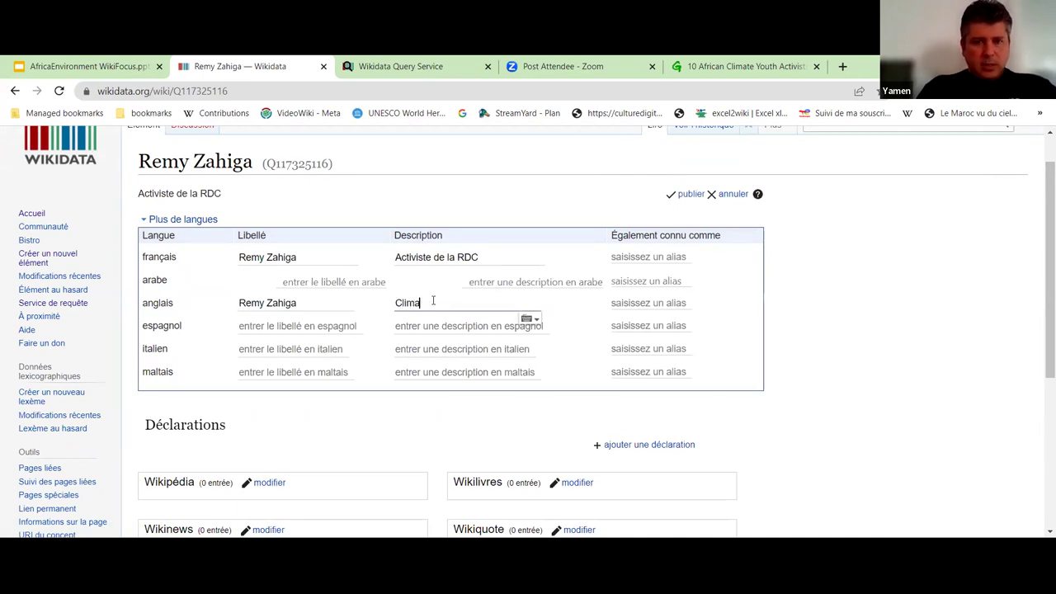
type("te Activist from ")
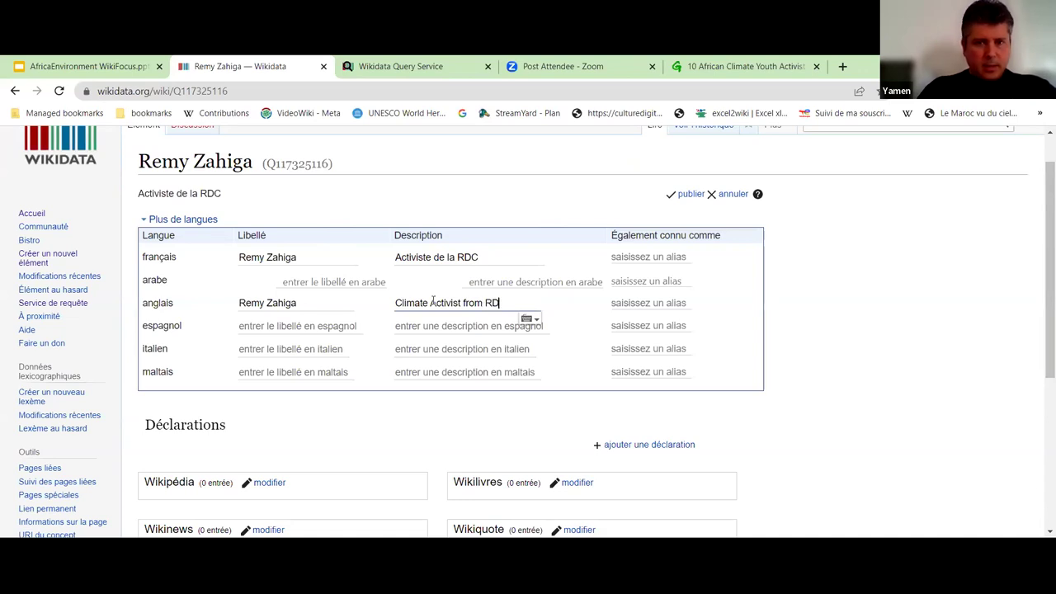
type("RDC")
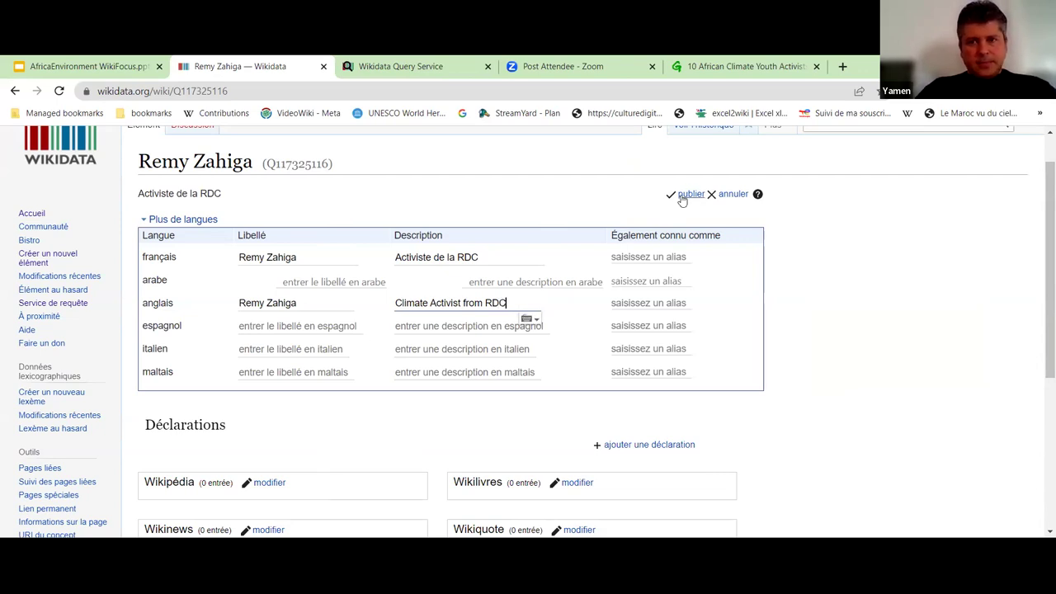
left_click(686, 196)
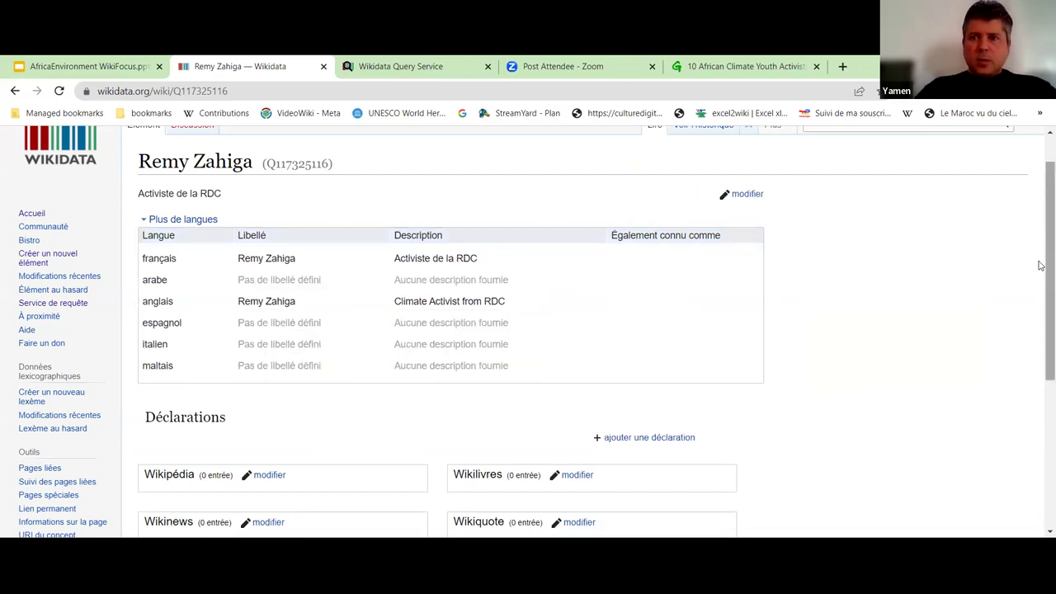
left_click_drag(1040, 265, 1041, 301)
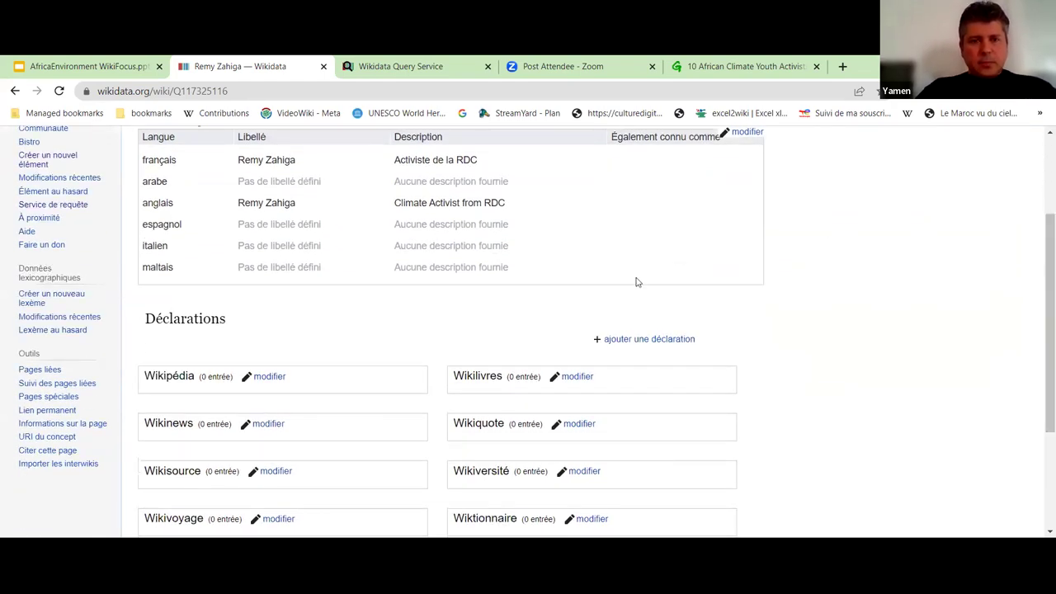
Publish a nature de l'élément statement with the value être humain
left_click(635, 340)
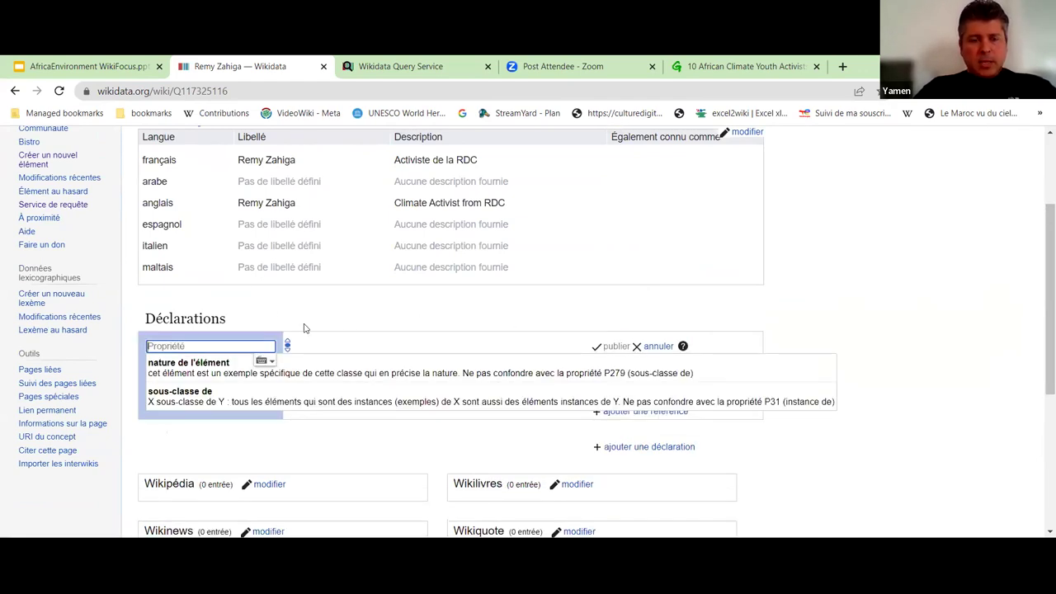
left_click(194, 371)
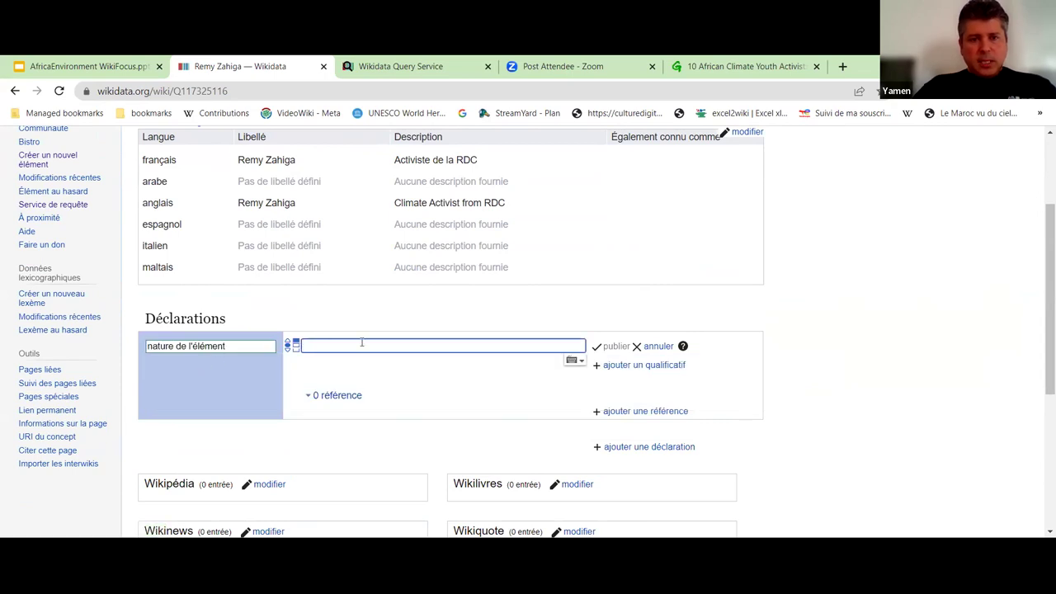
left_click(346, 367)
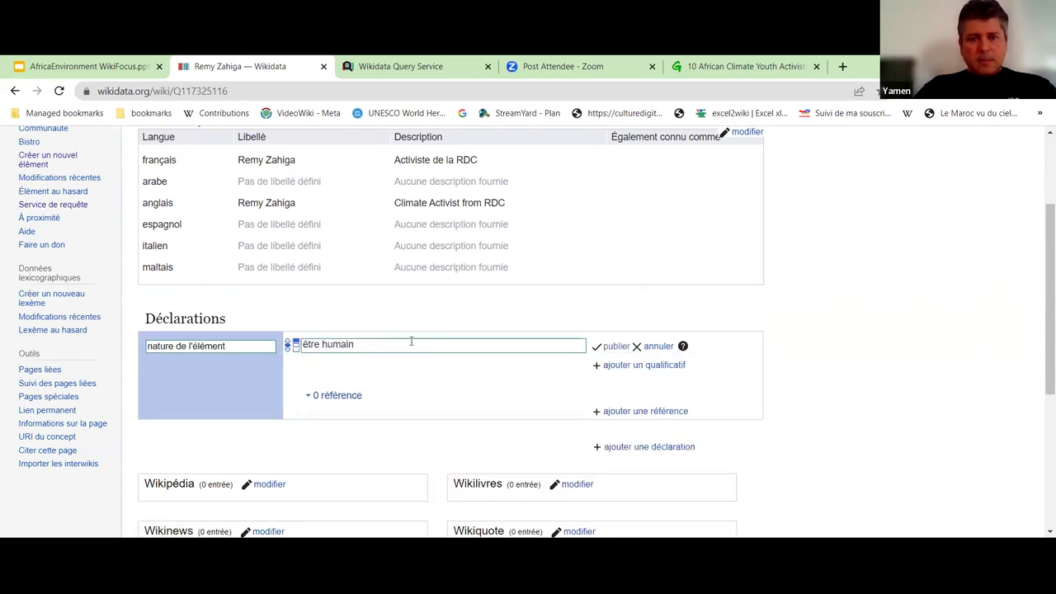
left_click(615, 346)
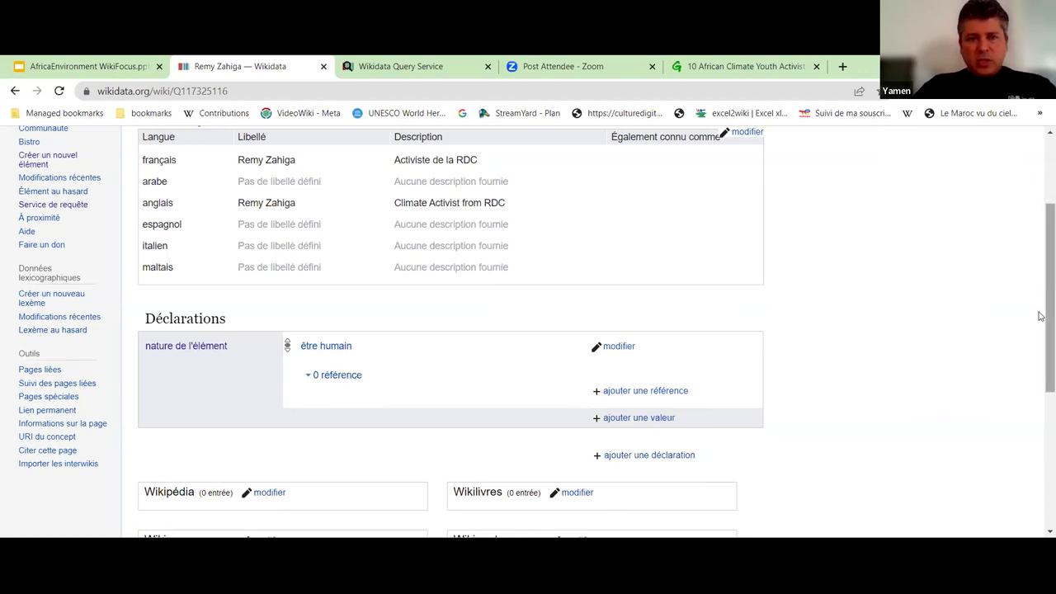
left_click_drag(1041, 315, 1041, 338)
Publish a sexe ou genre statement set to masculin, then begin another statement
left_click(639, 406)
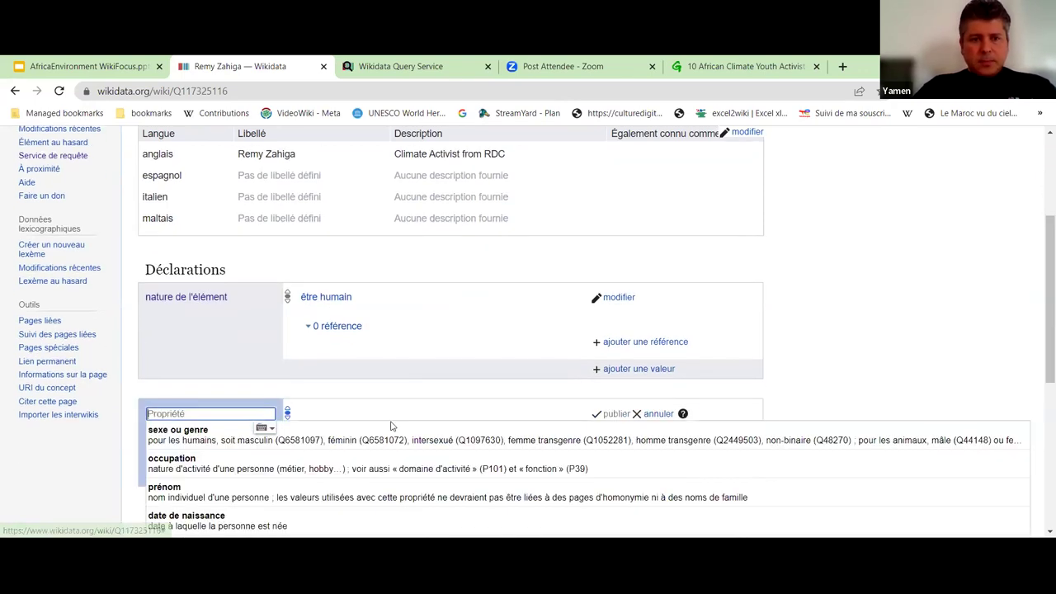
left_click(206, 441)
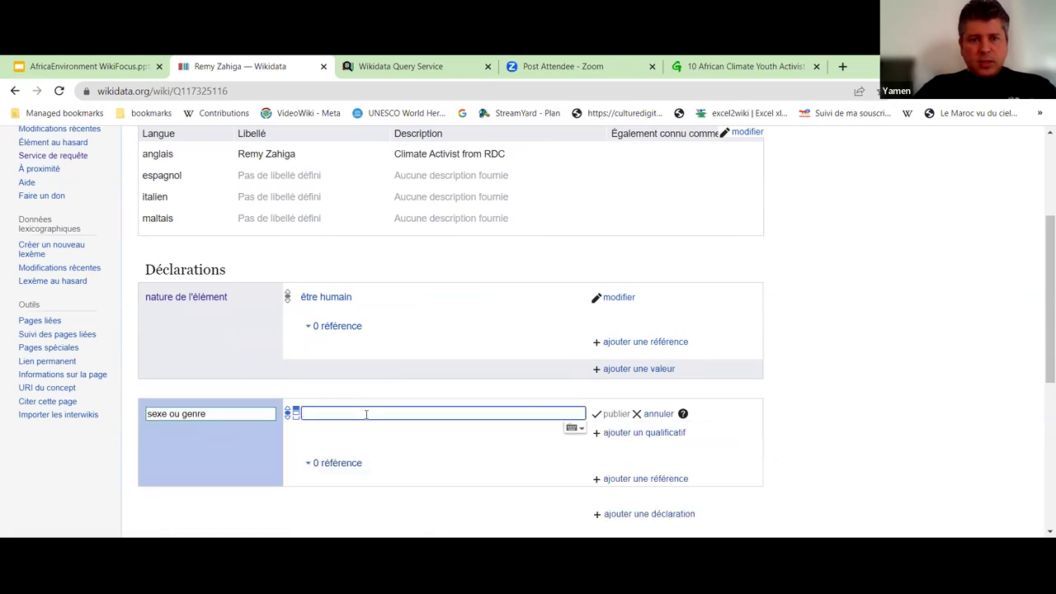
left_click(348, 437)
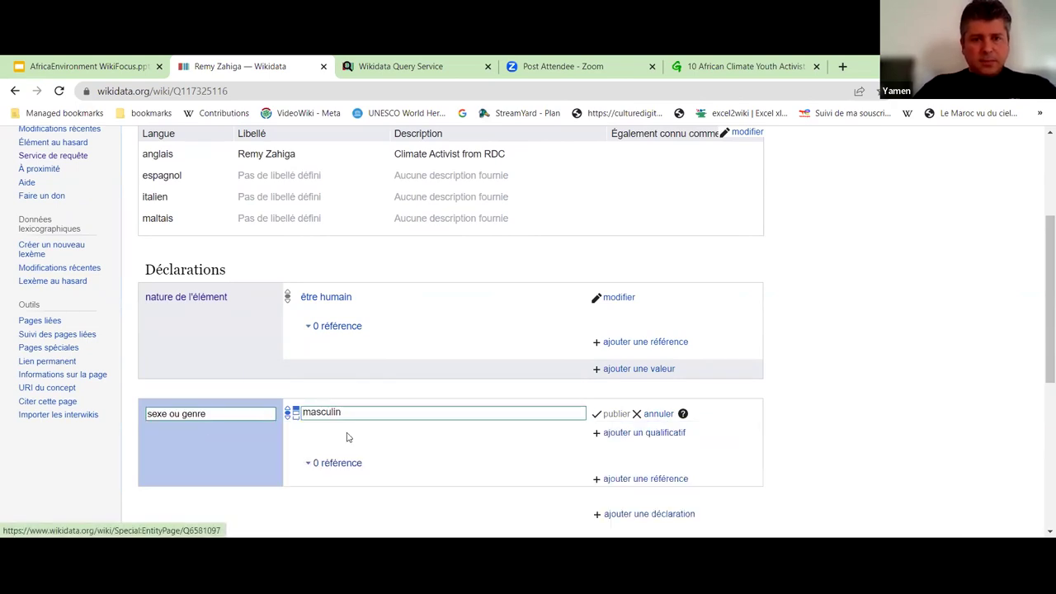
left_click(614, 413)
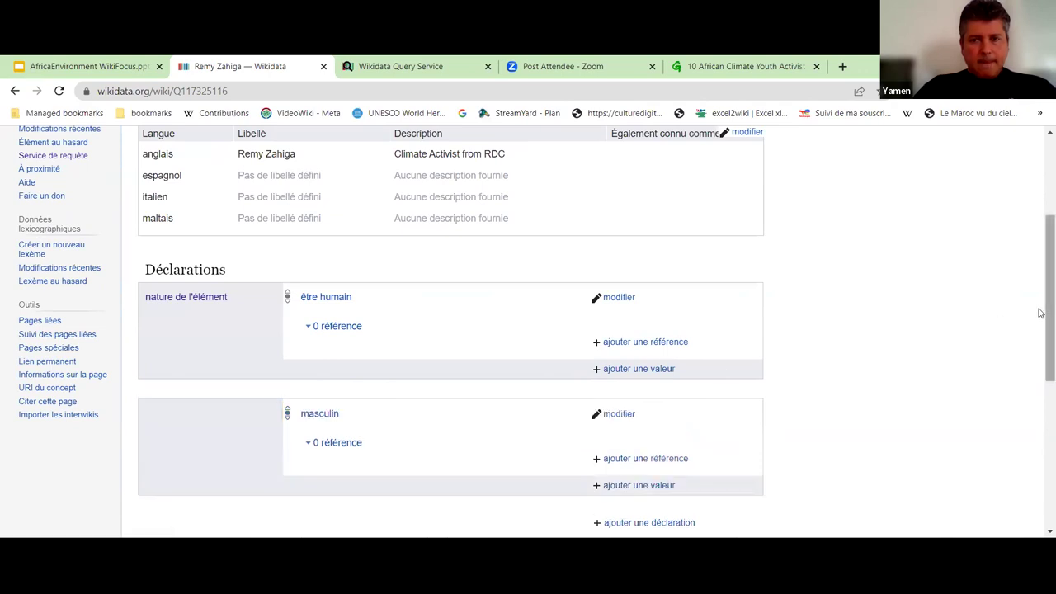
scroll(1041, 312, "down", 2)
left_click(678, 377)
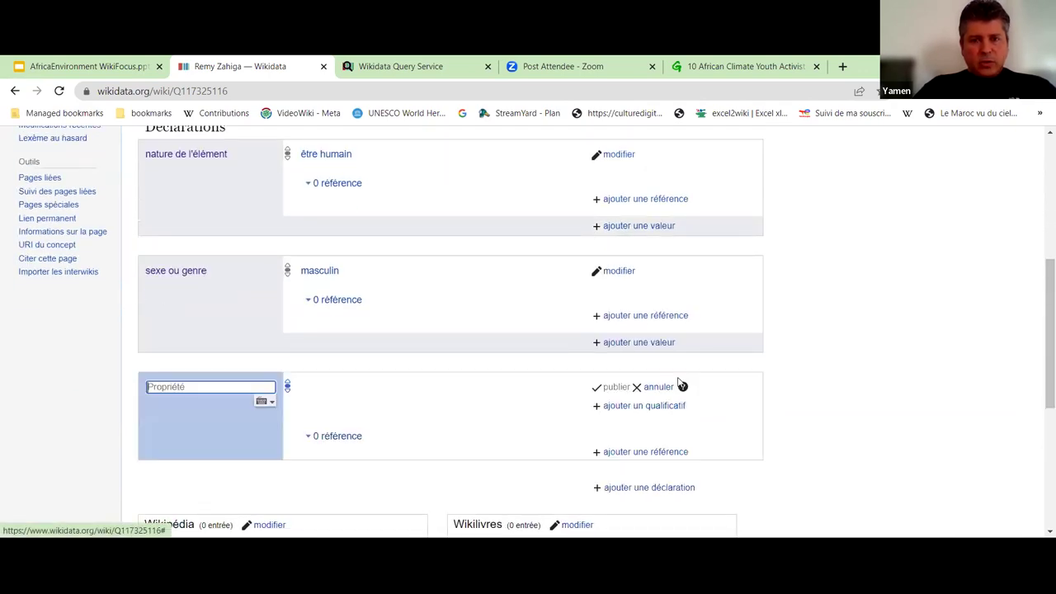
Publish occupation 'militant climatique', found by searching 'climate acti', copying the value text
left_click(195, 412)
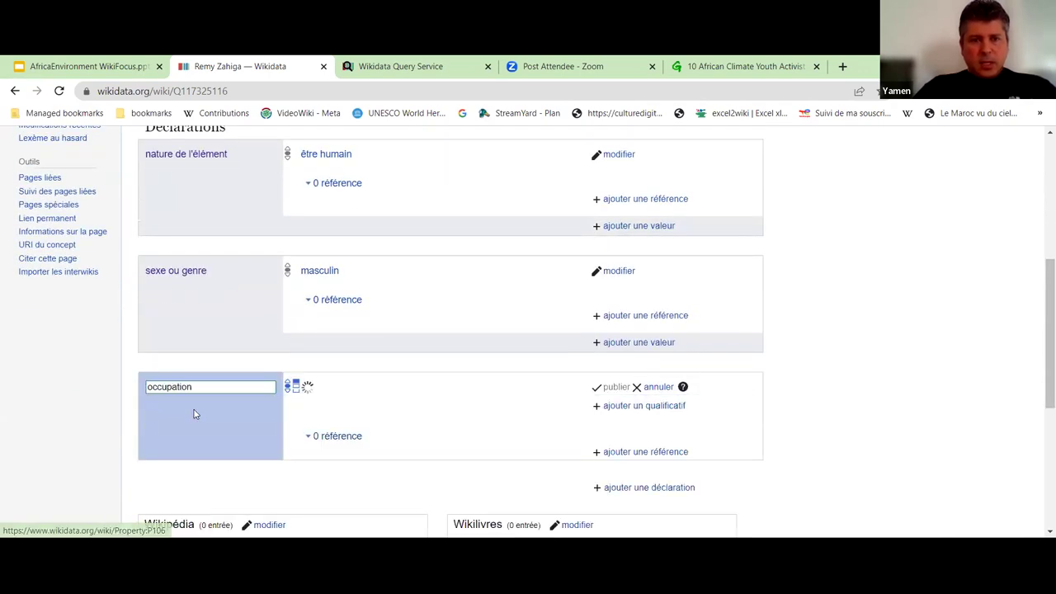
left_click(351, 387)
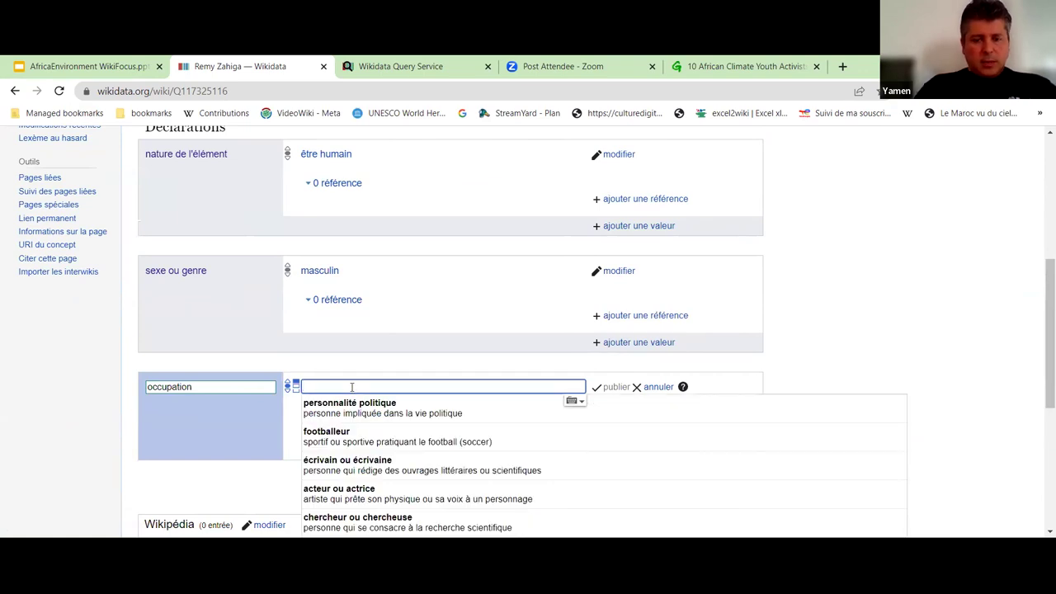
type("climate ac")
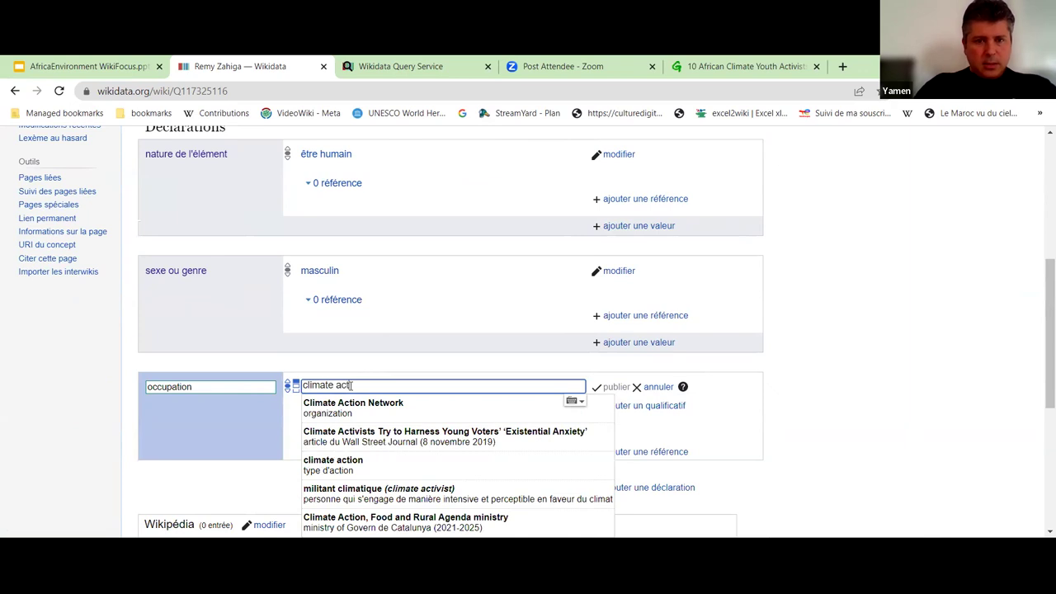
type("t")
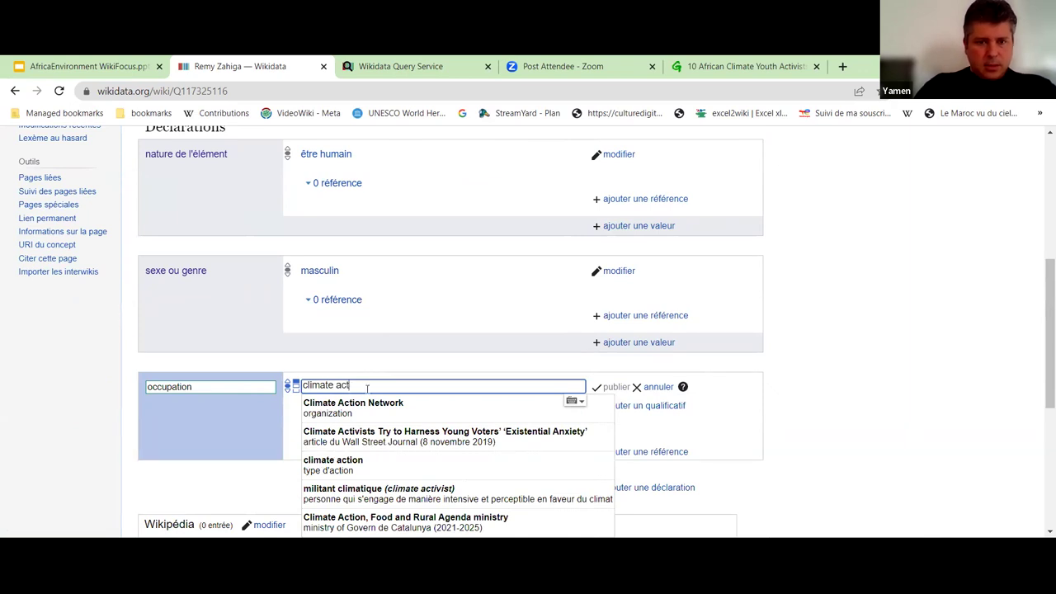
type("ivi")
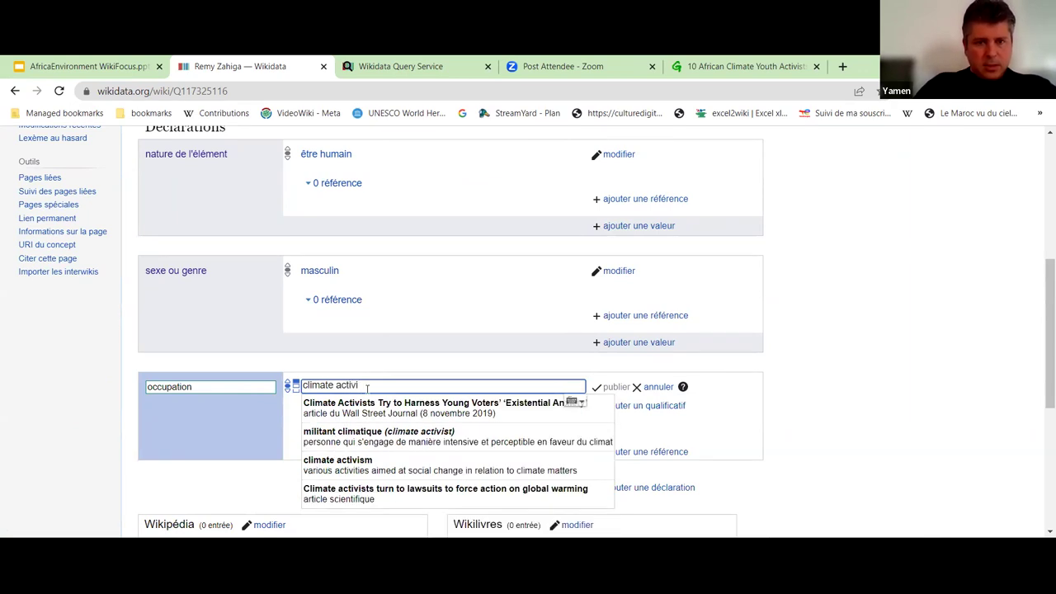
left_click(363, 443)
left_click_drag(384, 384, 295, 385)
key("ctrl+c")
left_click(613, 386)
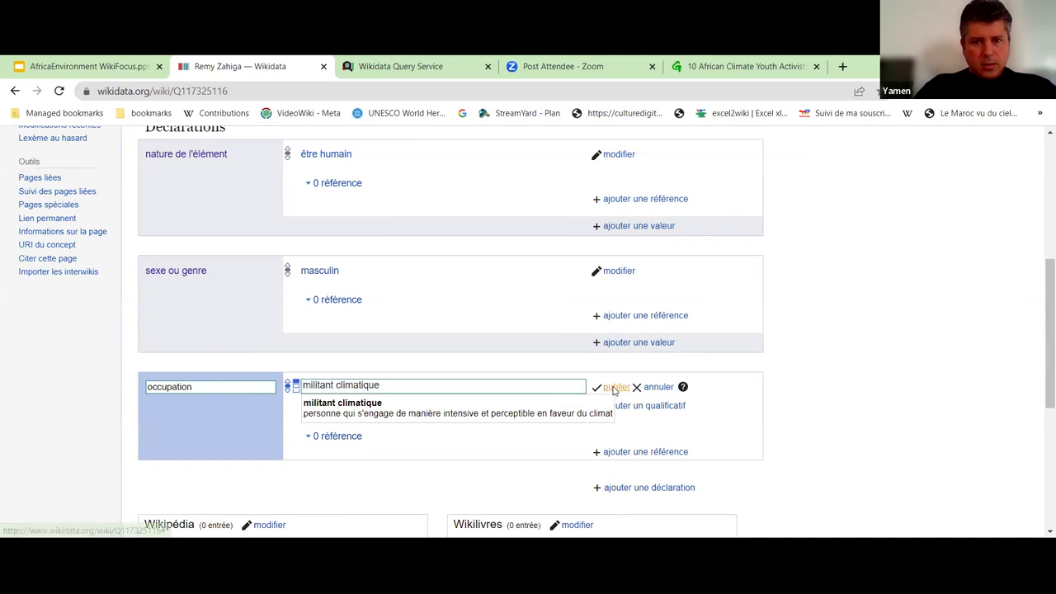
scroll(987, 200, "up", 5)
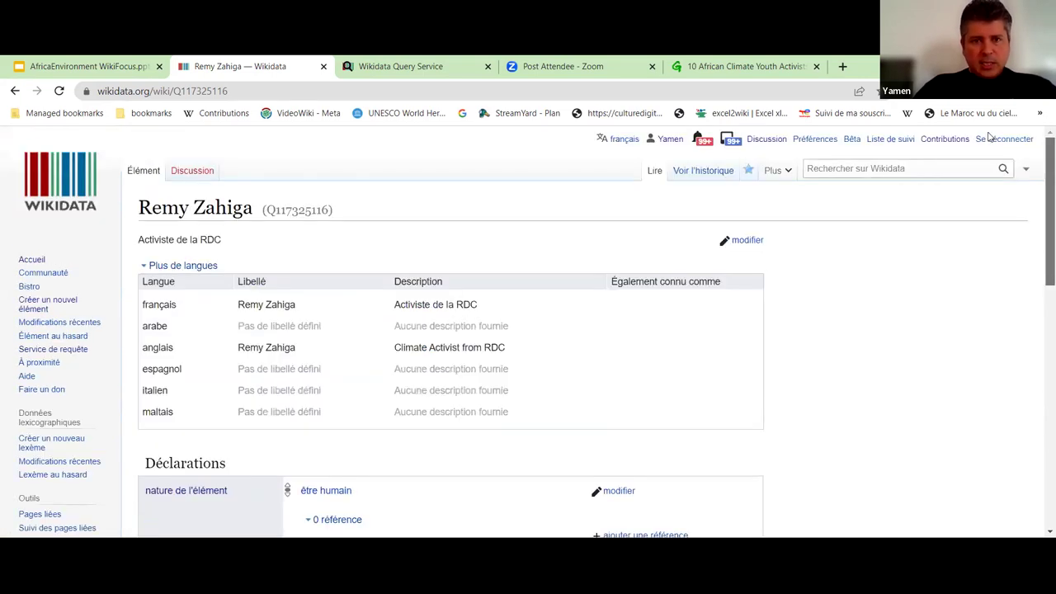
Change the French description to 'militant climatique de la RDC' and publish it
left_click(745, 240)
double_click(414, 306)
key("ctrl+v")
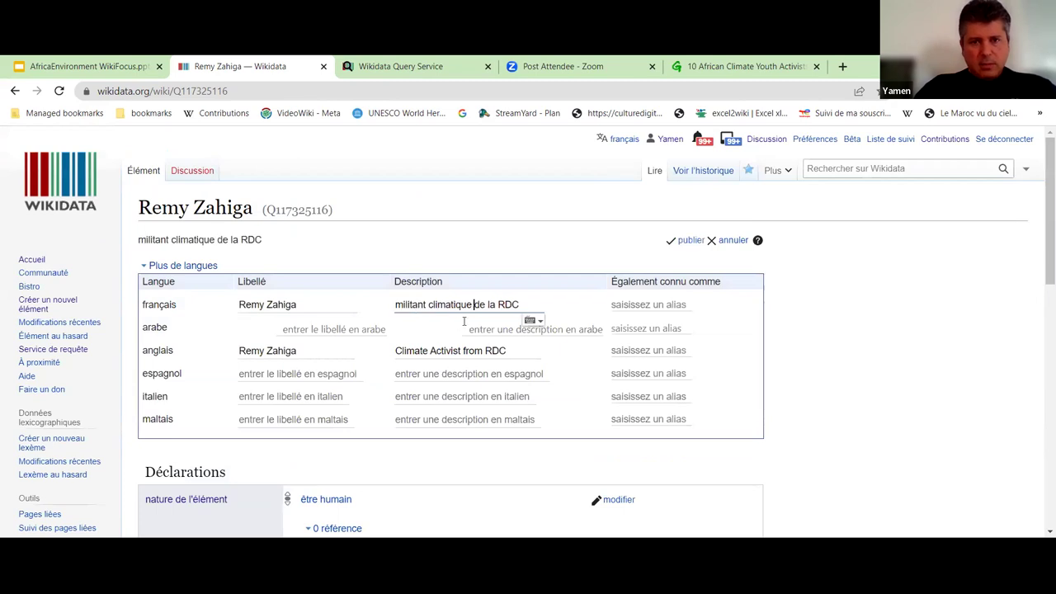
left_click(688, 240)
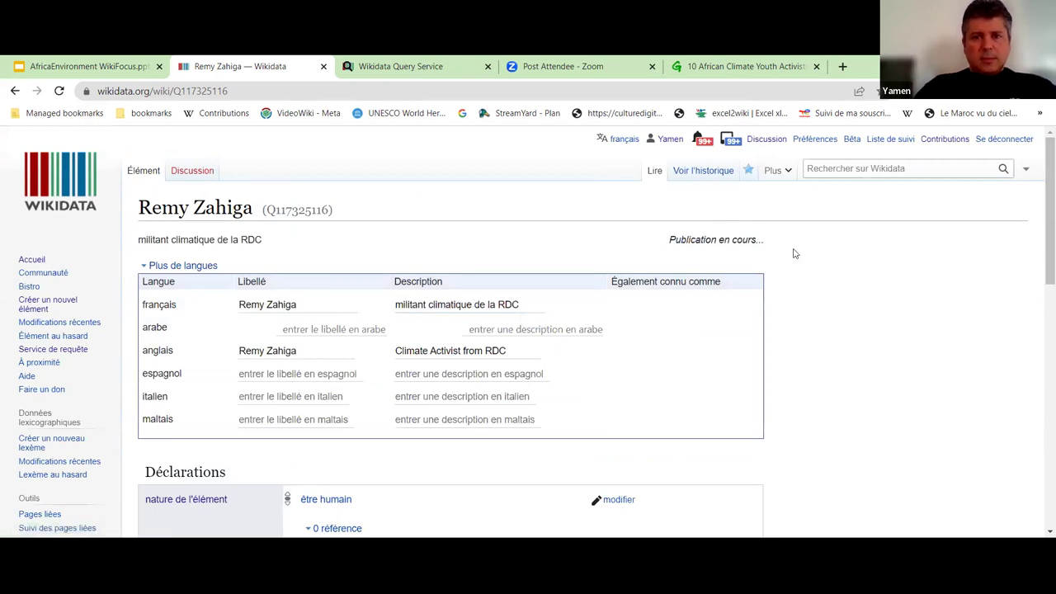
left_click_drag(1041, 251, 1039, 385)
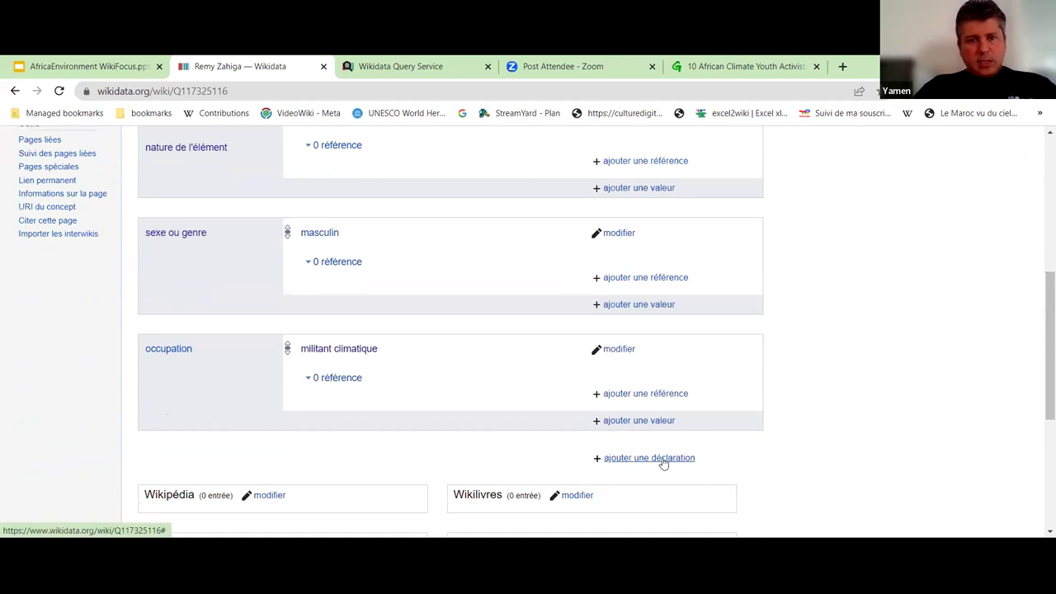
Begin adding a reference to the militant climatique occupation statement
left_click(331, 380)
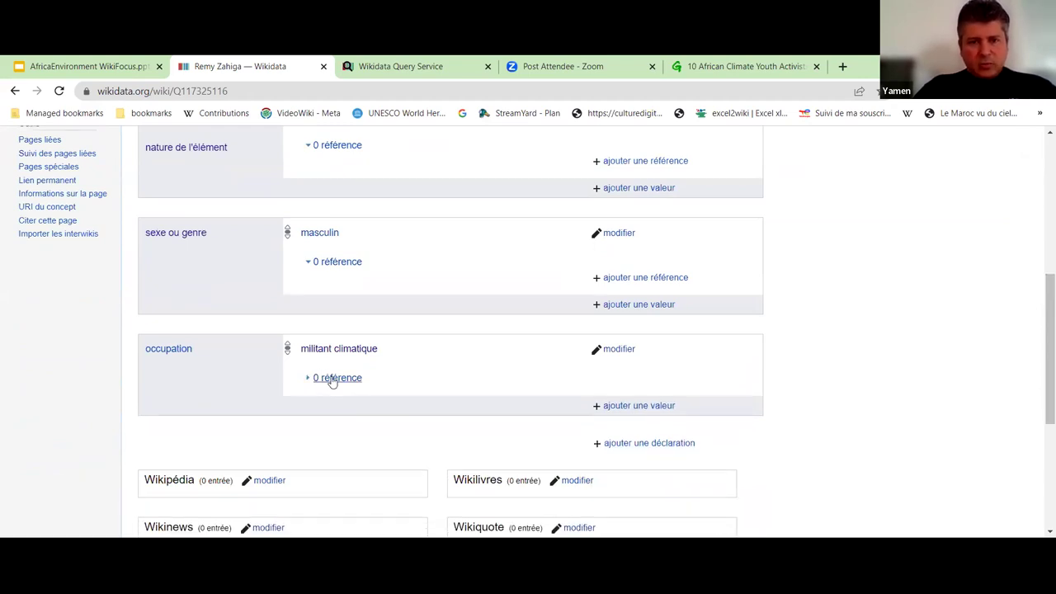
left_click(330, 378)
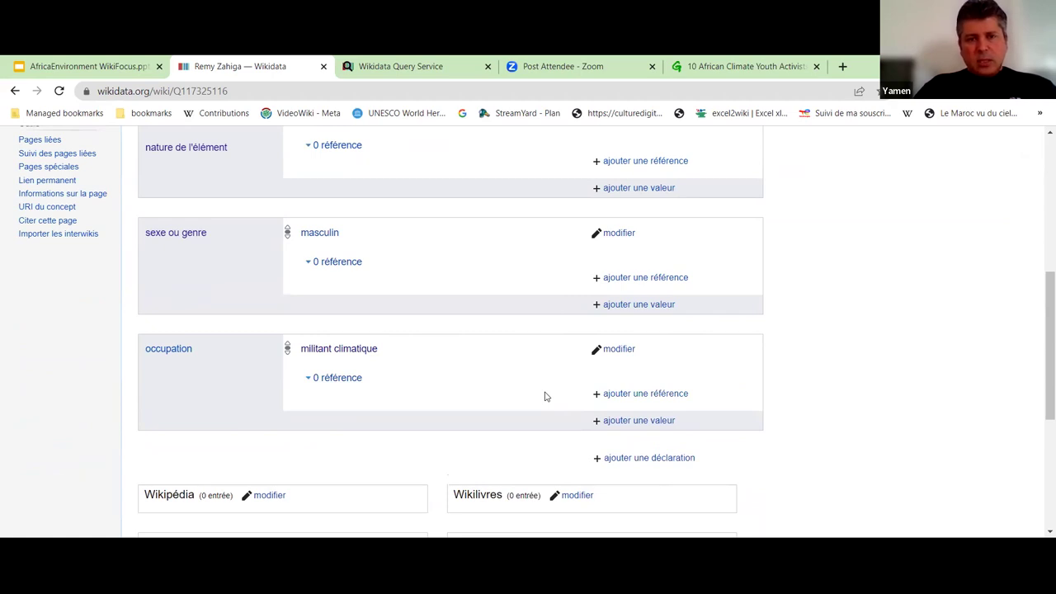
left_click(623, 396)
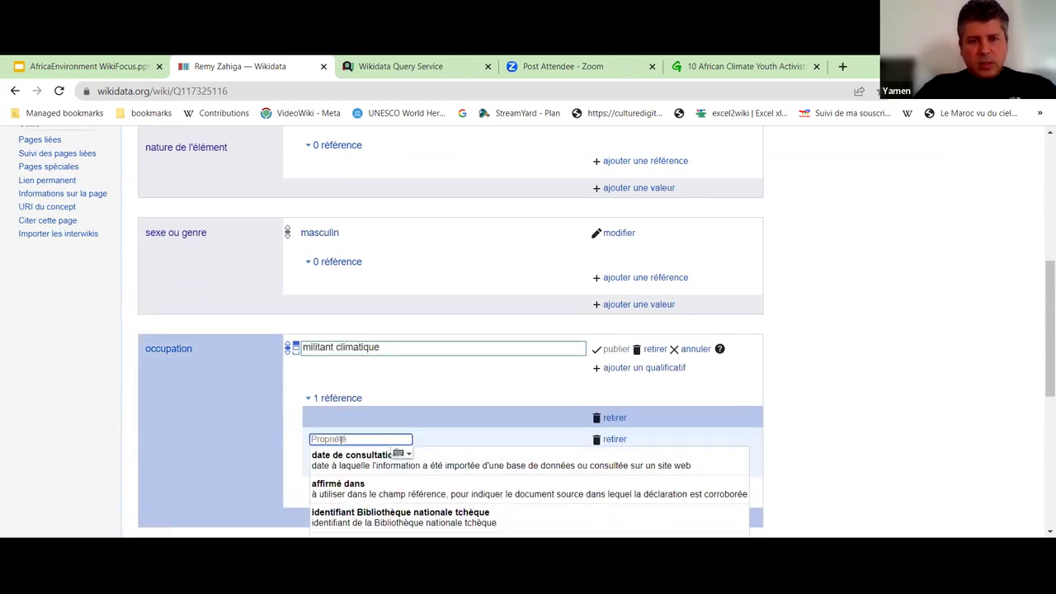
Change the reference property from 'affirmé dans' to 'URL de la référence'
left_click(379, 486)
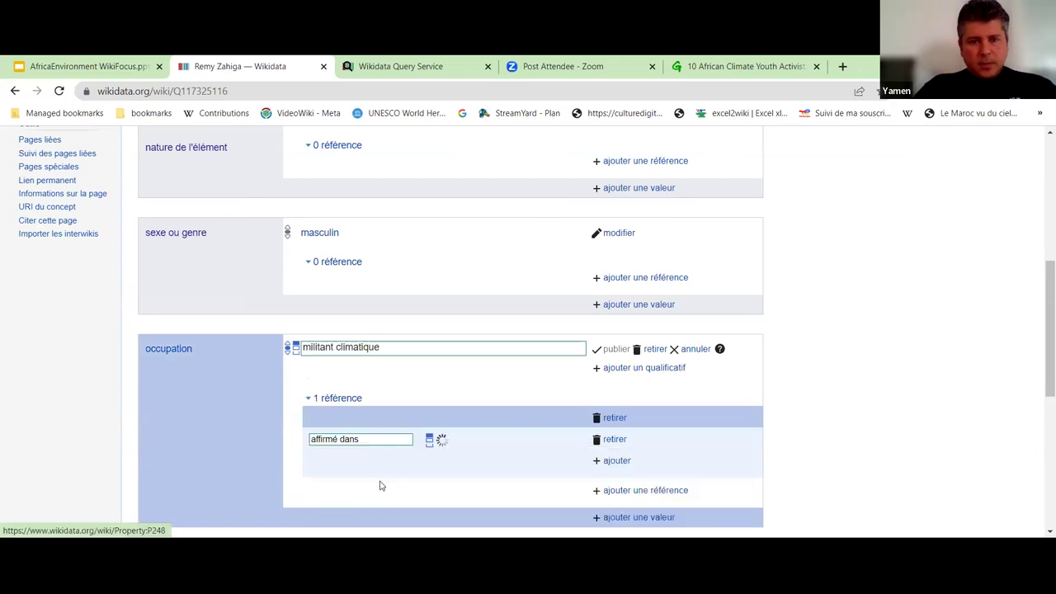
left_click_drag(366, 438, 291, 438)
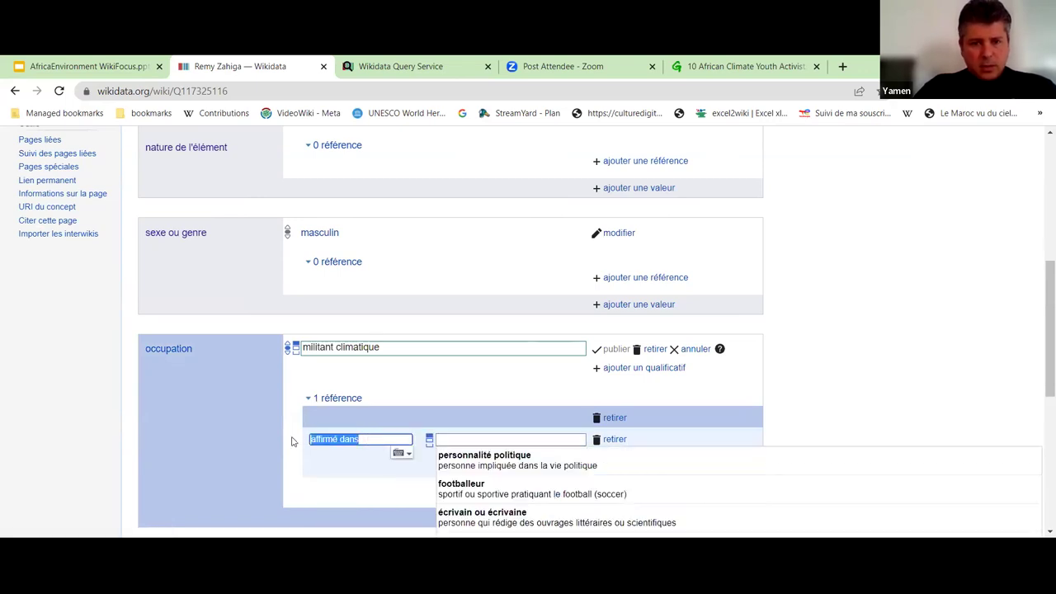
key("BackSpace")
type("url")
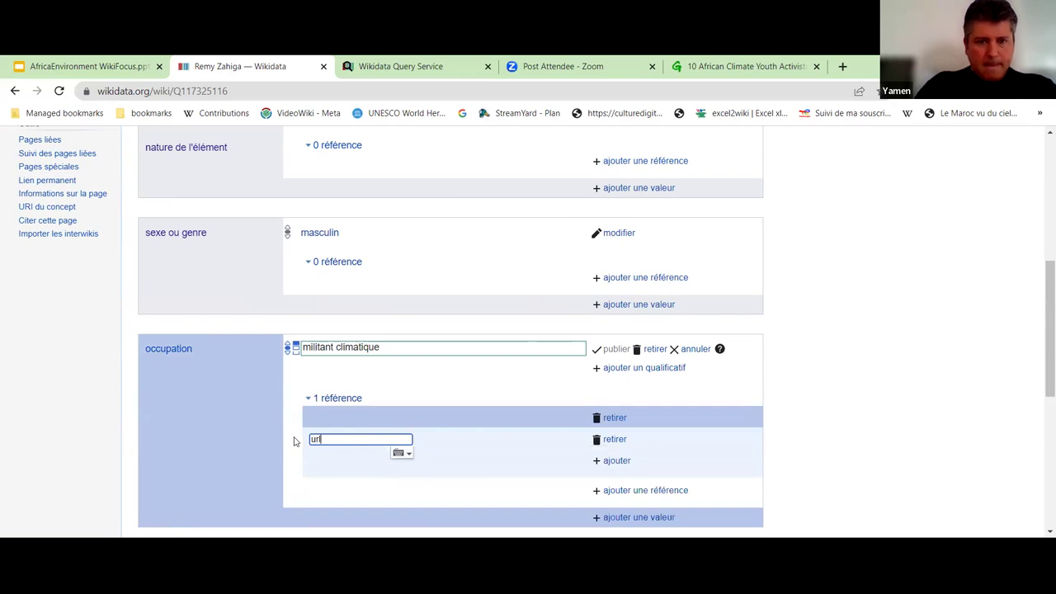
left_click(330, 455)
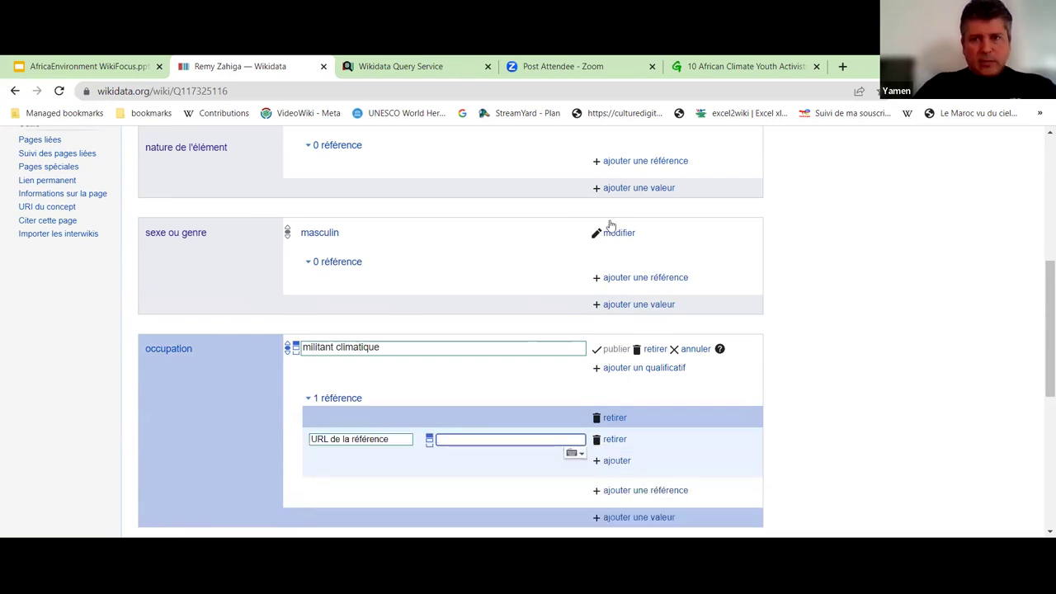
Paste the Greenpeace article address as the reference URL and publish the occupation statement
left_click(744, 66)
left_click(248, 91)
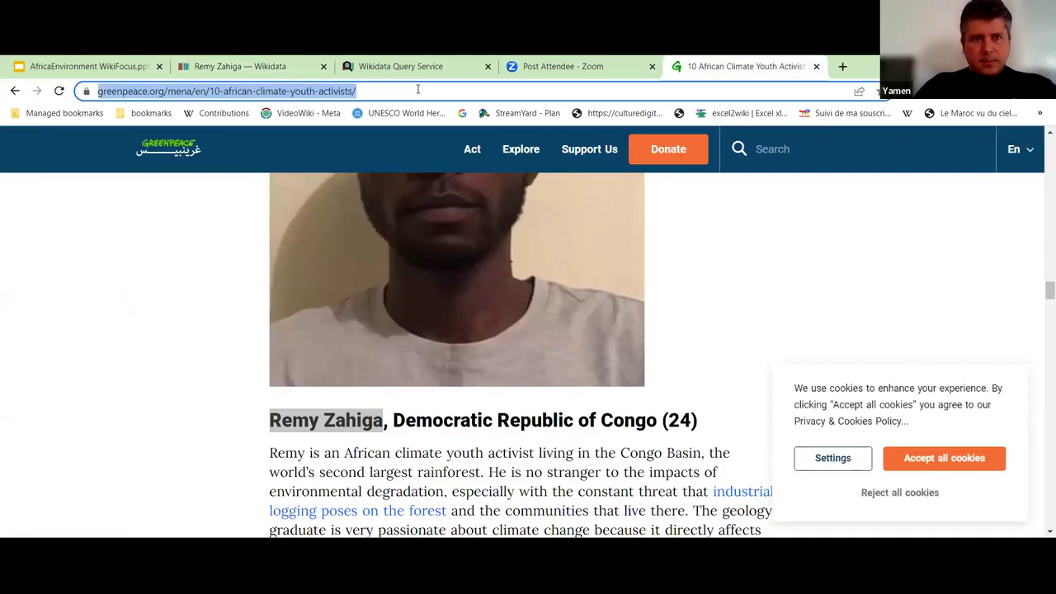
left_click(239, 66)
type("https://www.greenpeace.org/mena/en/10-african-climate-youth-activists/")
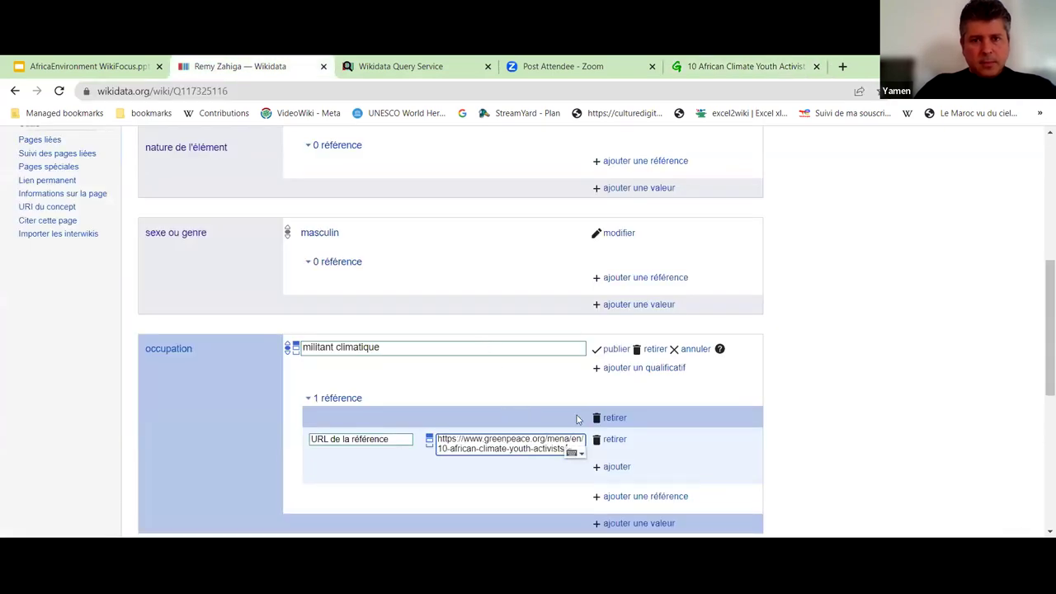
left_click(612, 349)
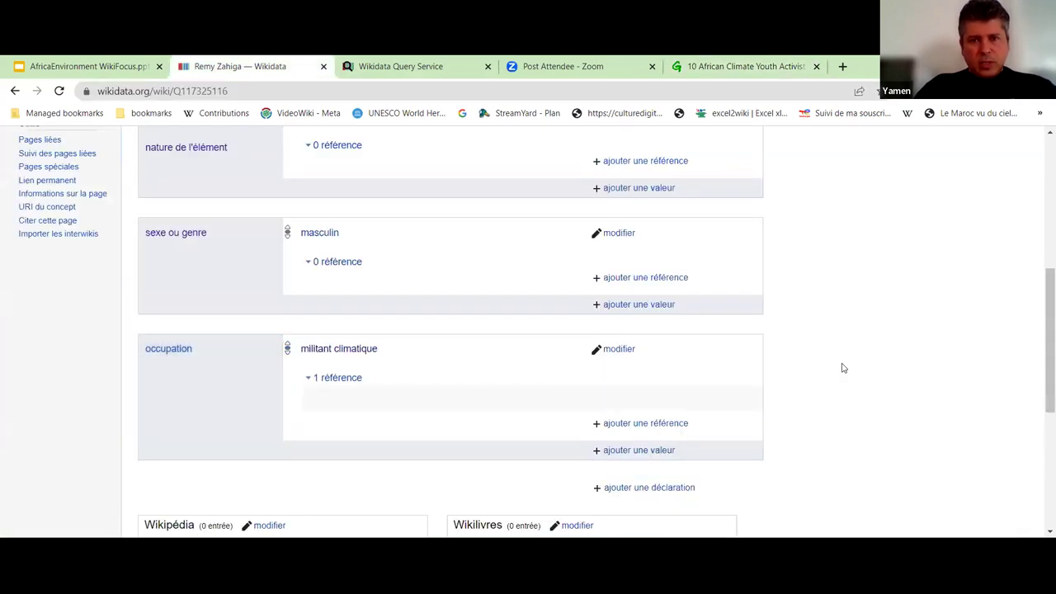
left_click_drag(1040, 318, 1040, 367)
Add and publish 'pays de citoyenneté' with value république démocratique du Congo, found by searching 'RDC'
left_click(649, 360)
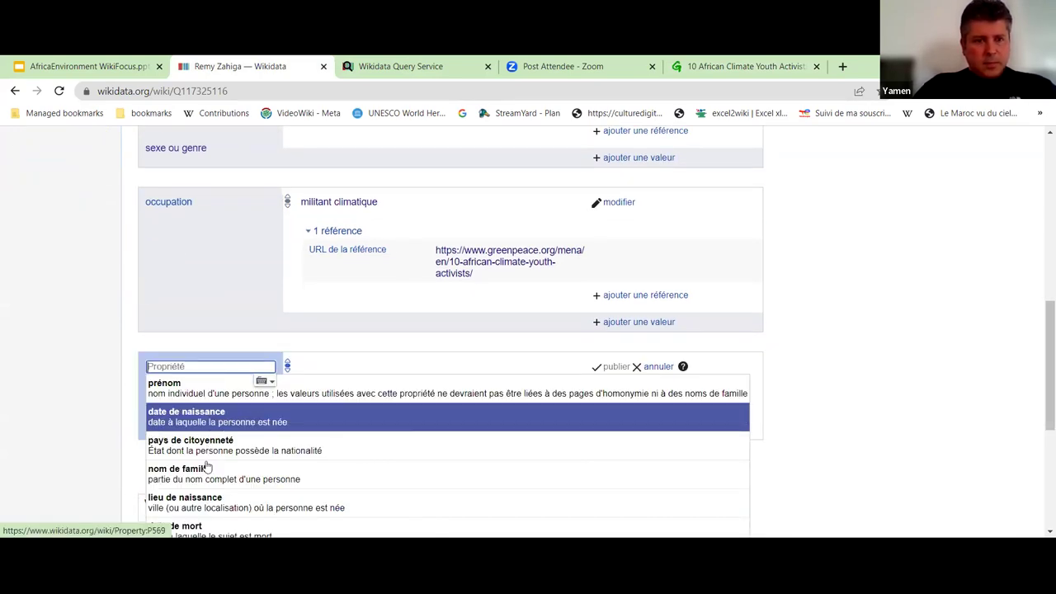
left_click(246, 450)
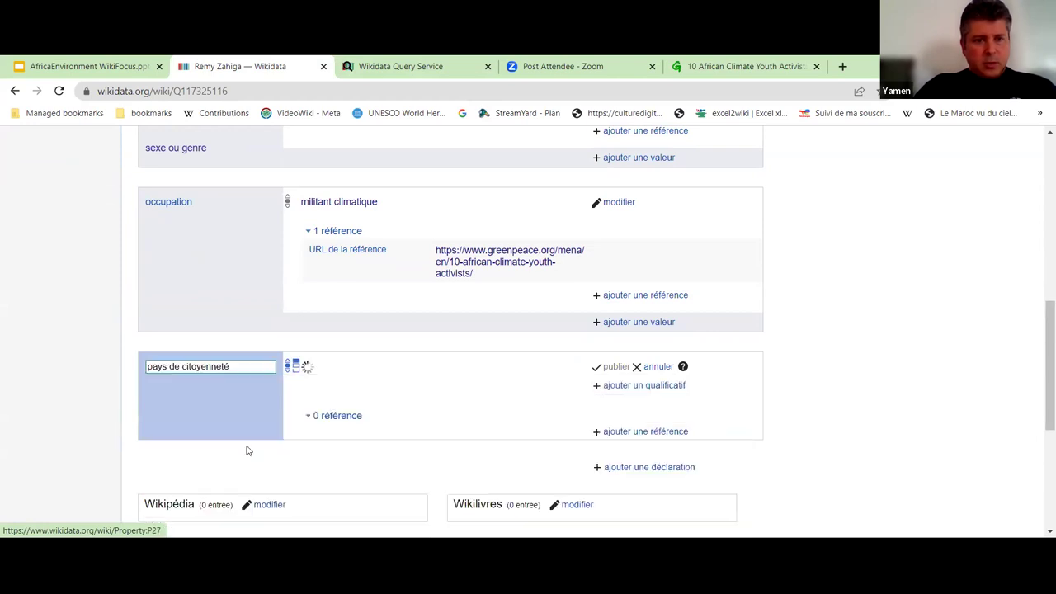
type("RDC")
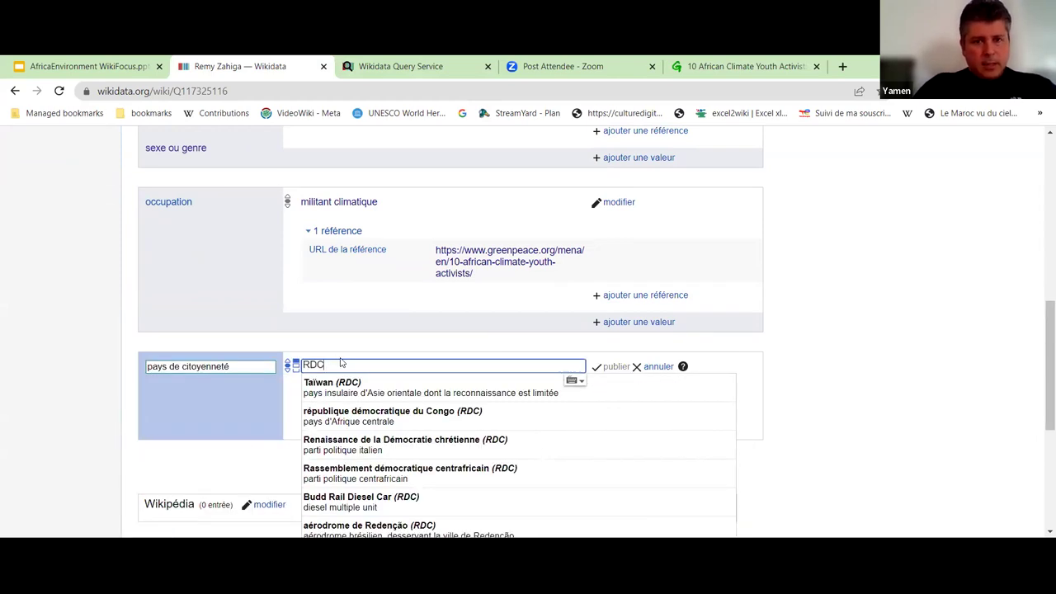
left_click(378, 419)
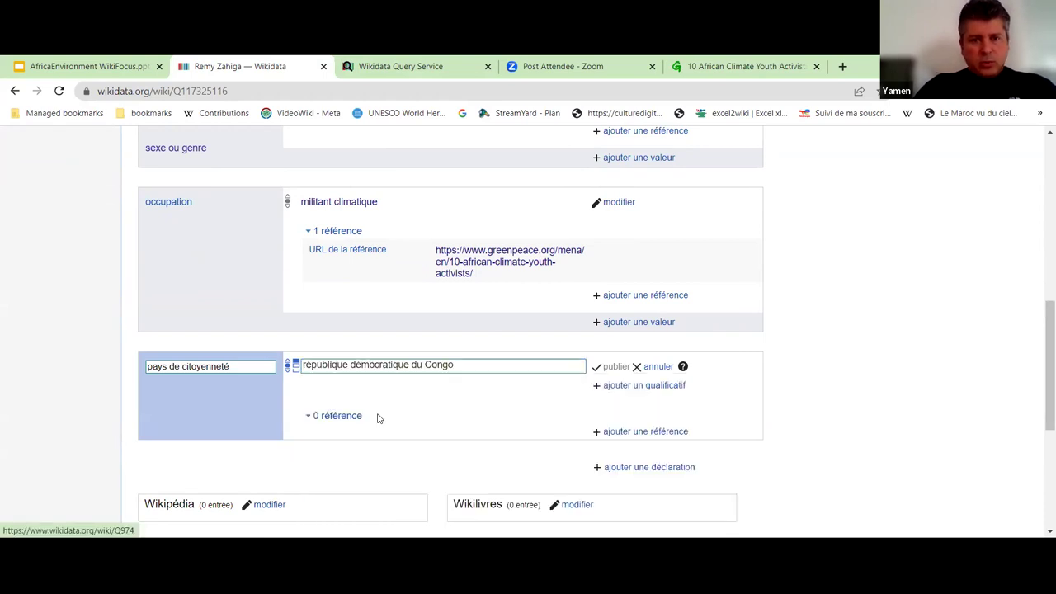
left_click(614, 366)
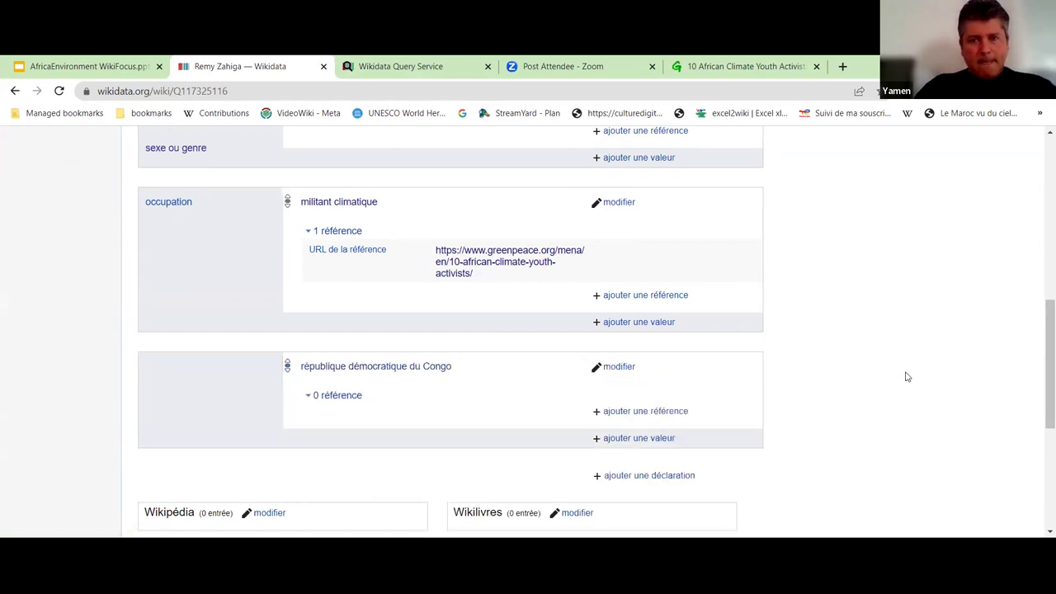
left_click_drag(1039, 354, 959, 220)
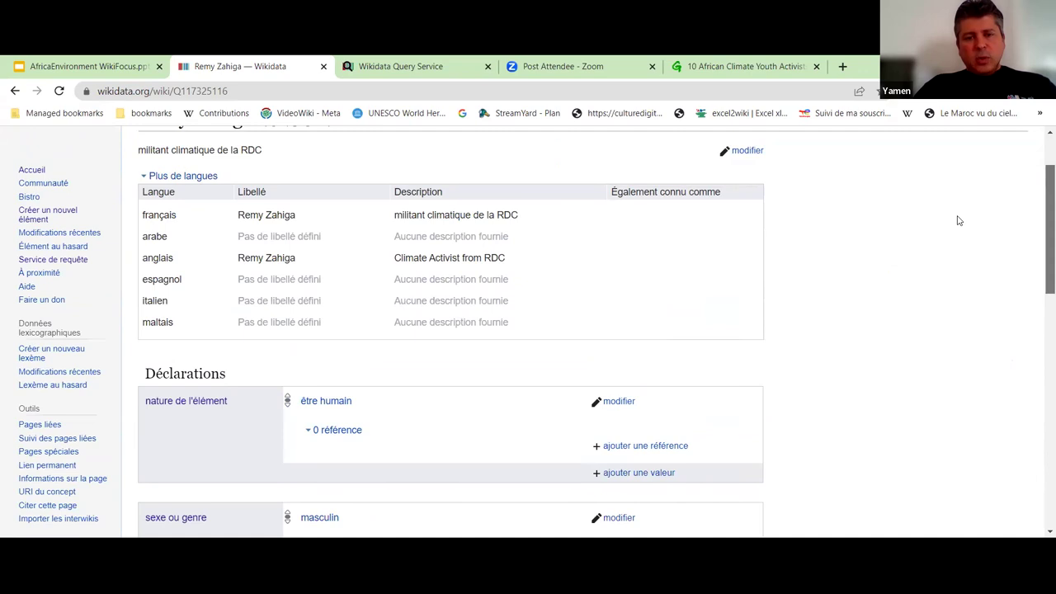
Change the interface language from 'français' to English using the language link at the top
scroll(957, 229, "down", 1)
scroll(959, 239, "down", 2)
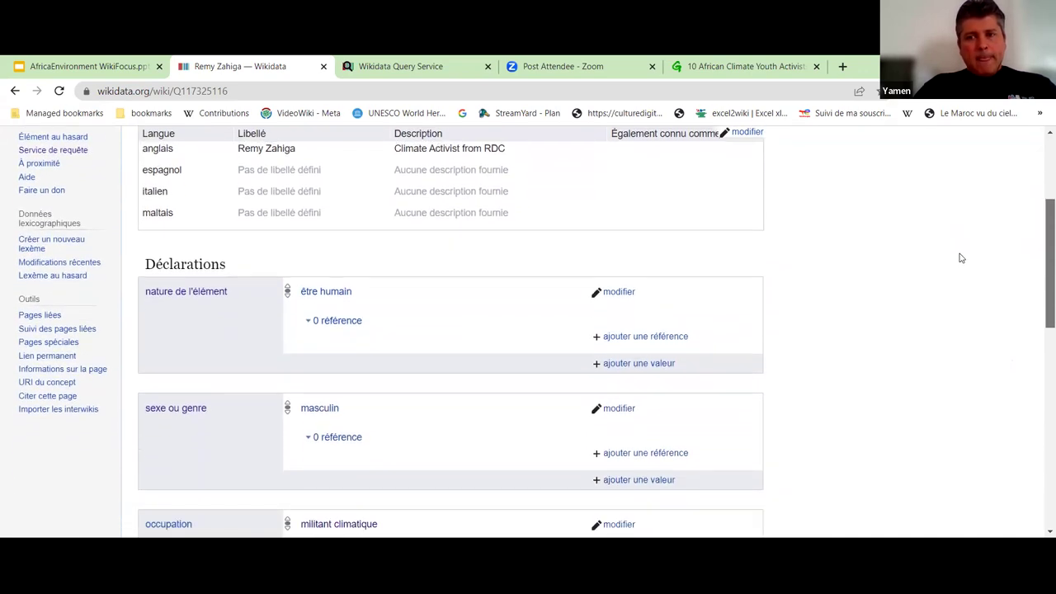
scroll(958, 247, "up", 3)
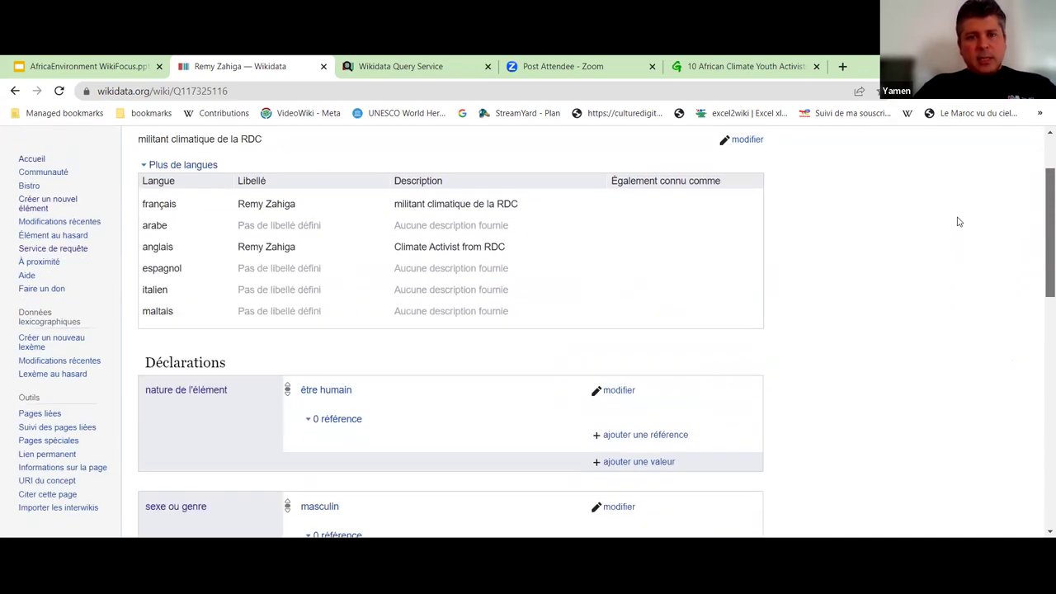
scroll(958, 221, "down", 1)
scroll(959, 222, "up", 1)
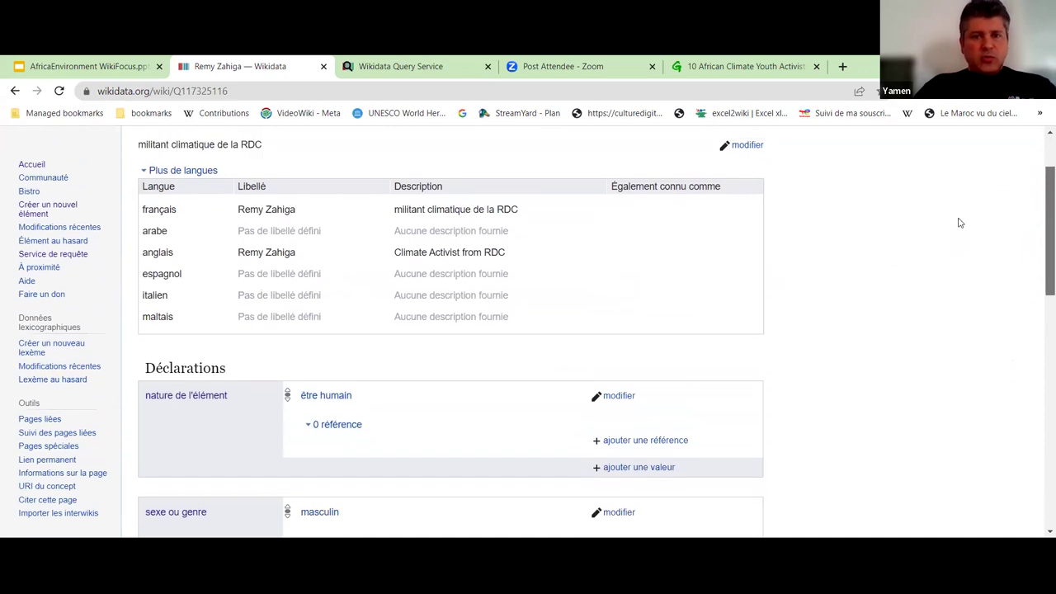
scroll(959, 227, "down", 1)
scroll(958, 231, "down", 1)
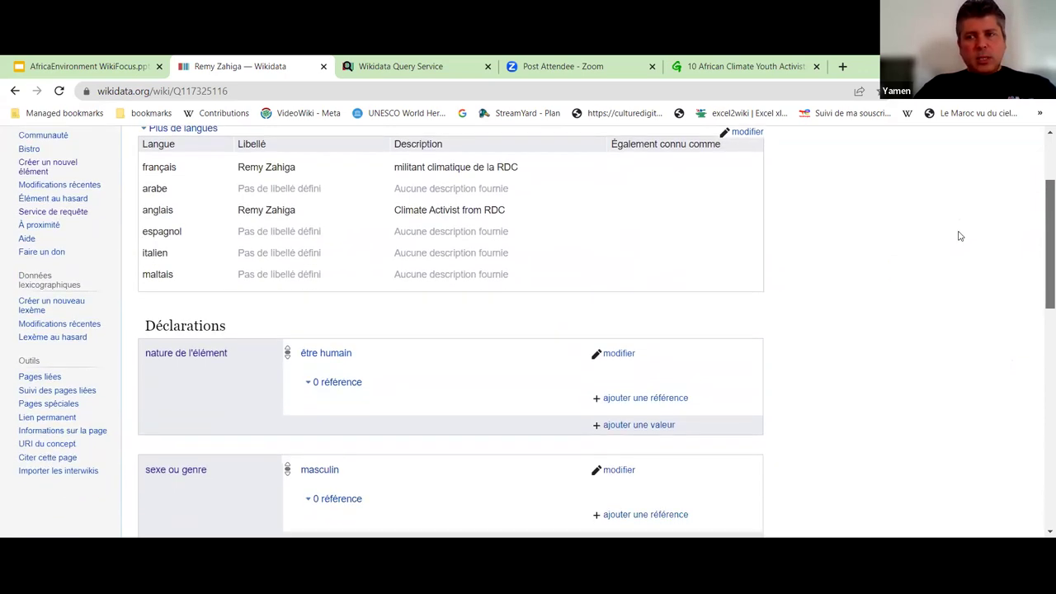
left_click_drag(1040, 246, 1040, 192)
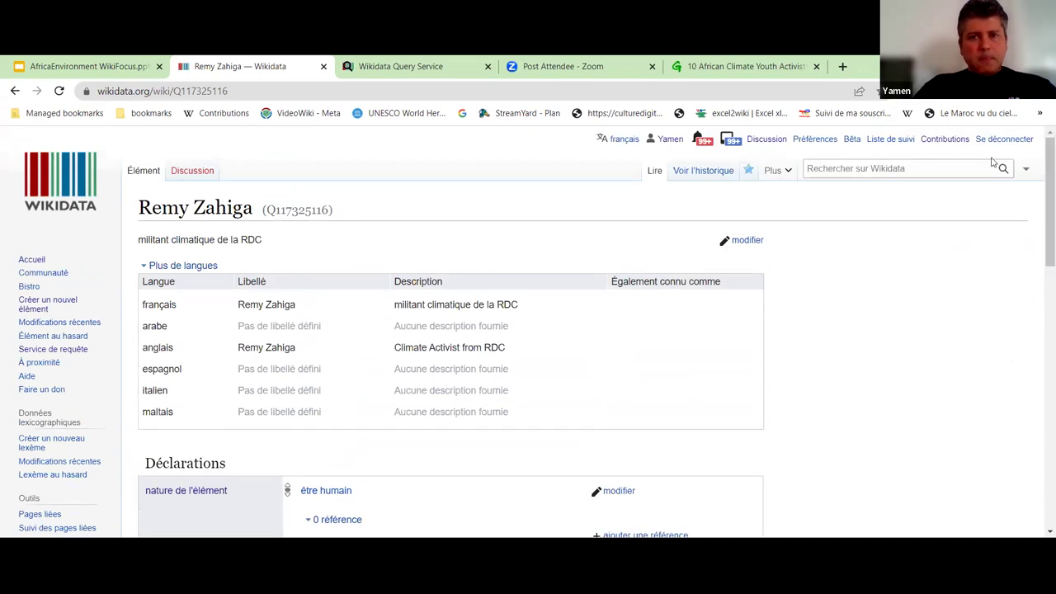
left_click(624, 139)
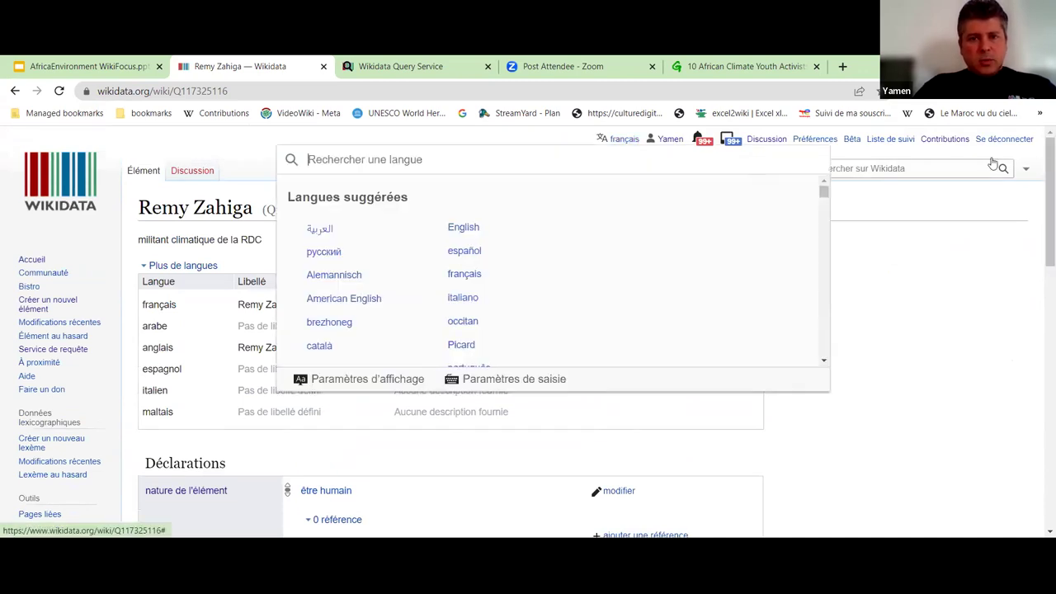
left_click(464, 227)
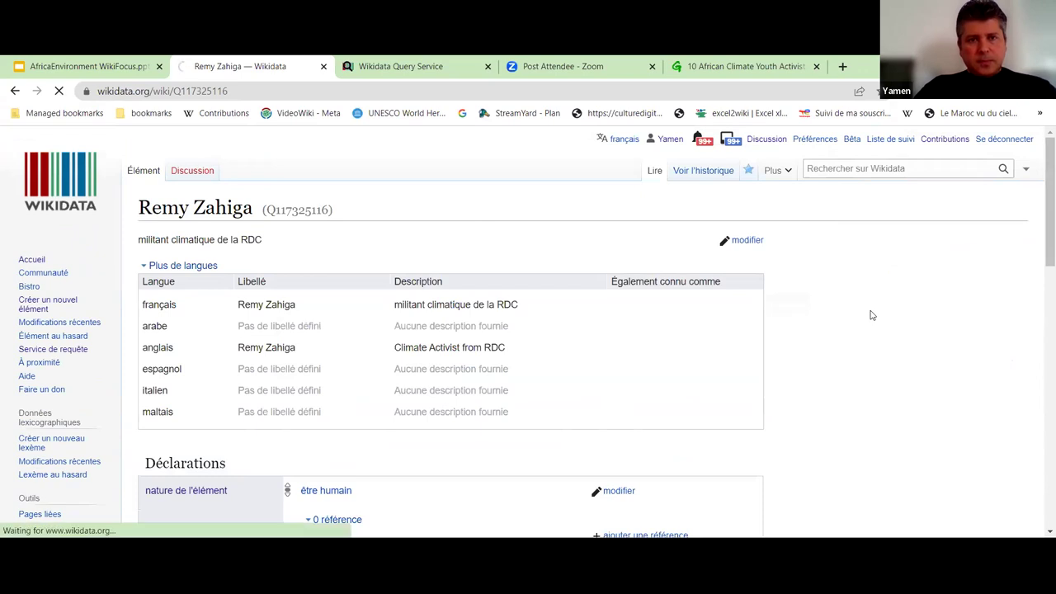
left_click_drag(1040, 241, 1032, 191)
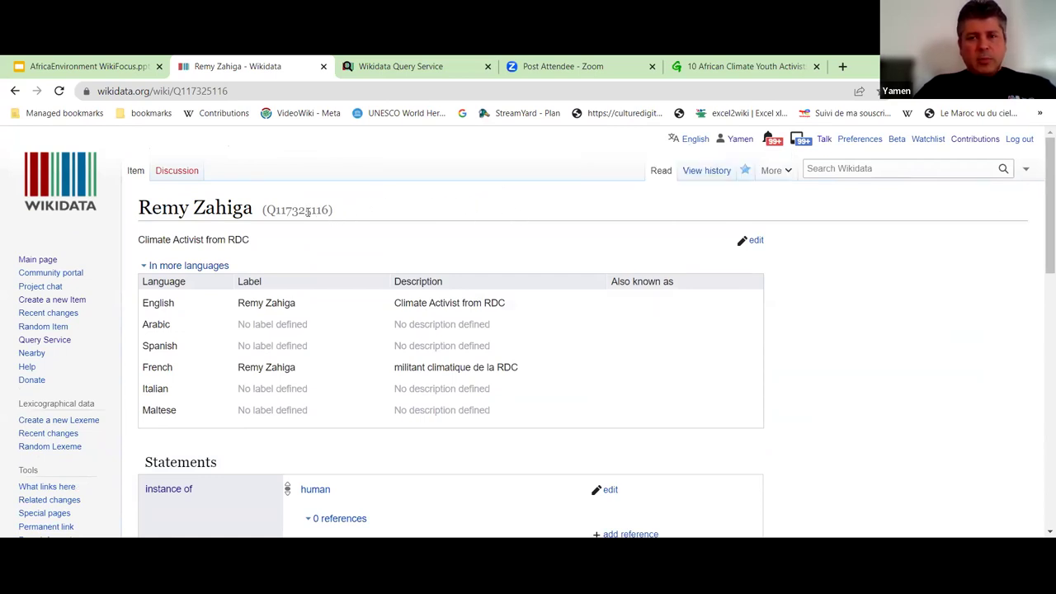
left_click_drag(1041, 277, 1043, 371)
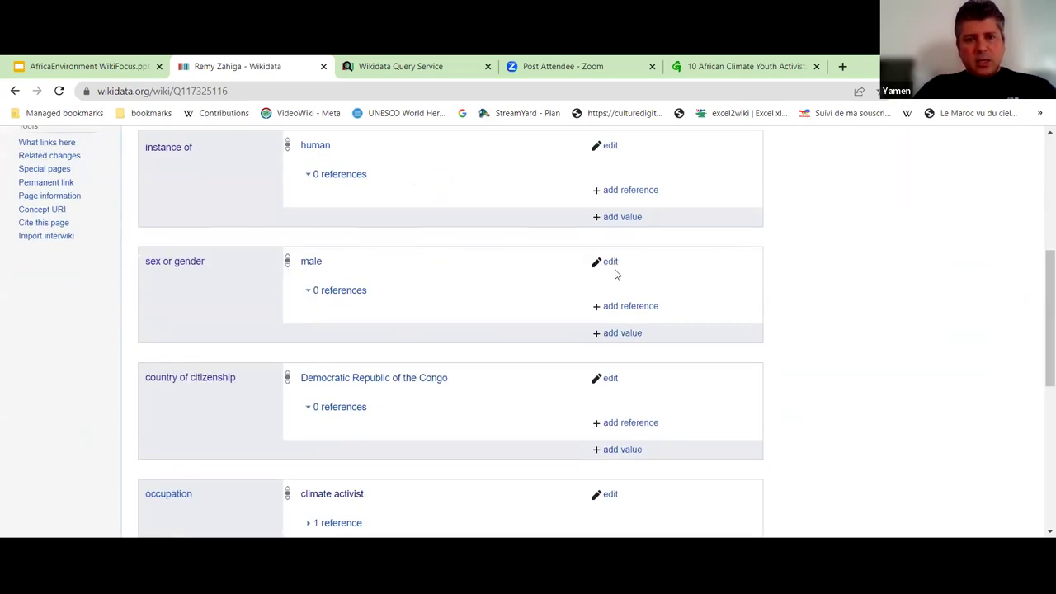
left_click(611, 263)
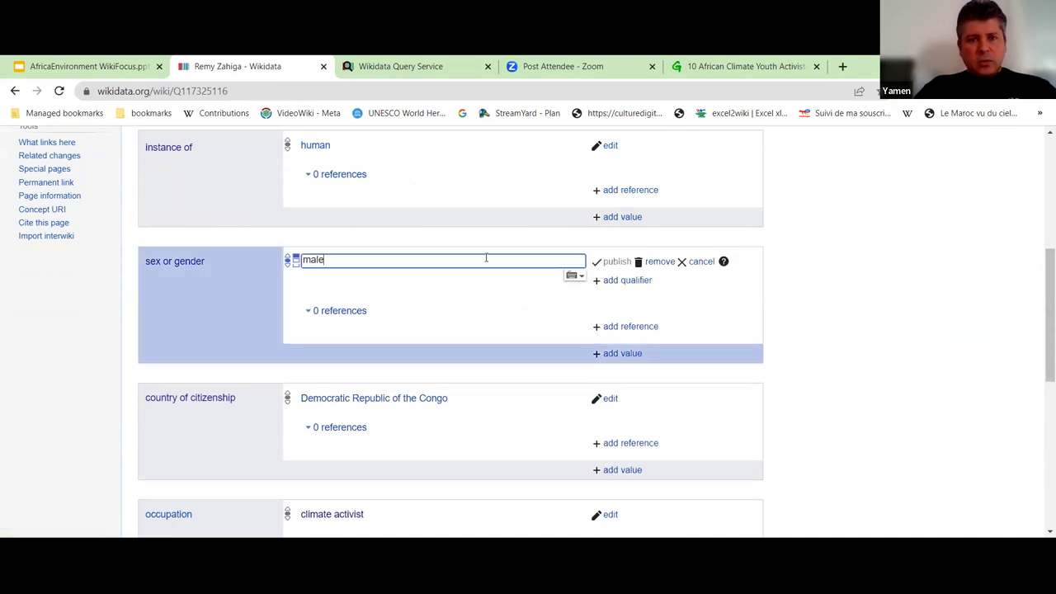
key("BackSpace")
key("BackSpace")
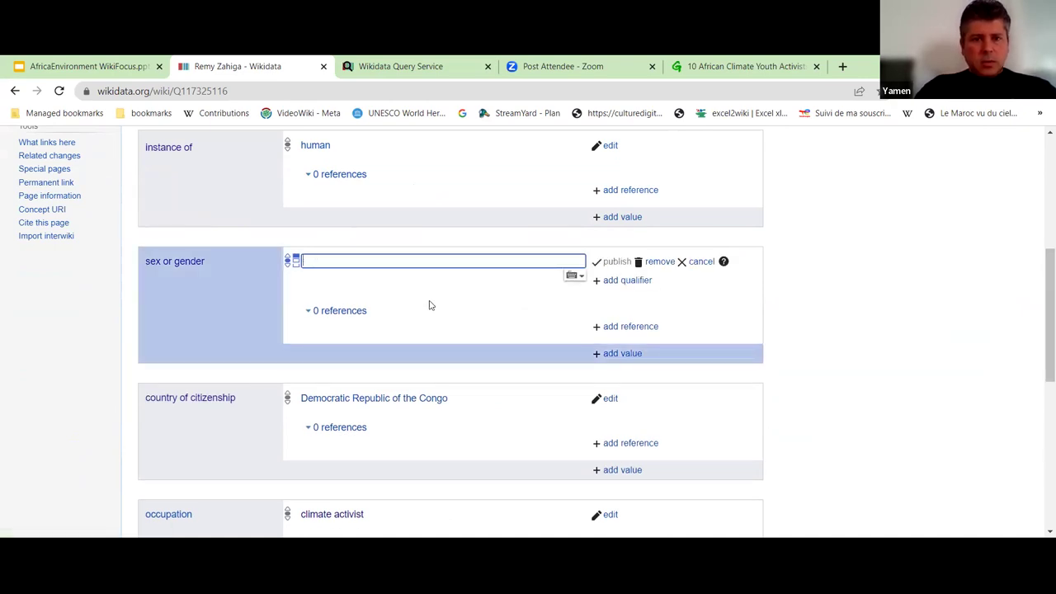
left_click(414, 264)
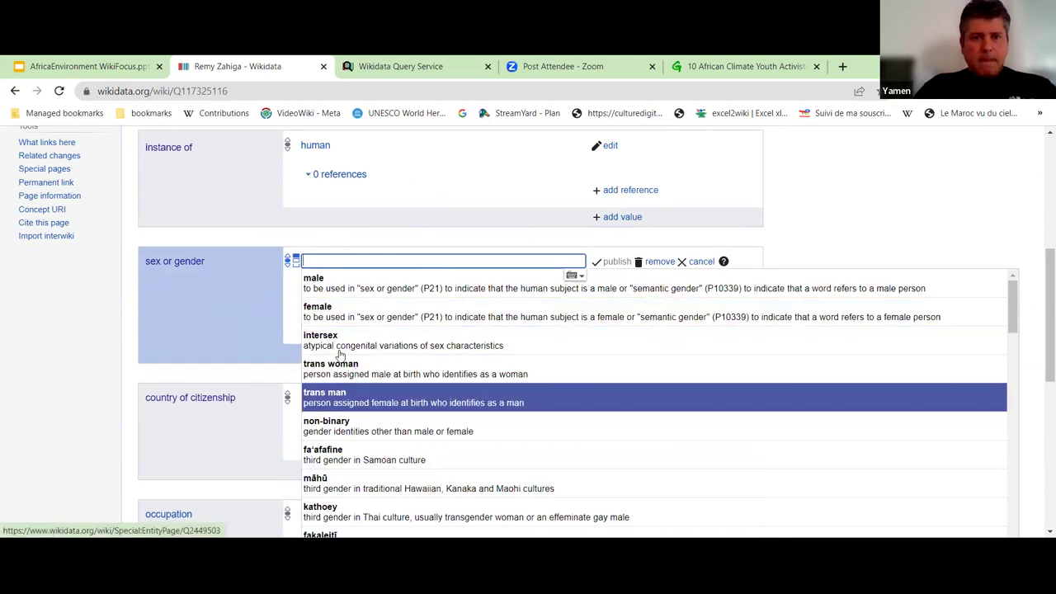
left_click(313, 283)
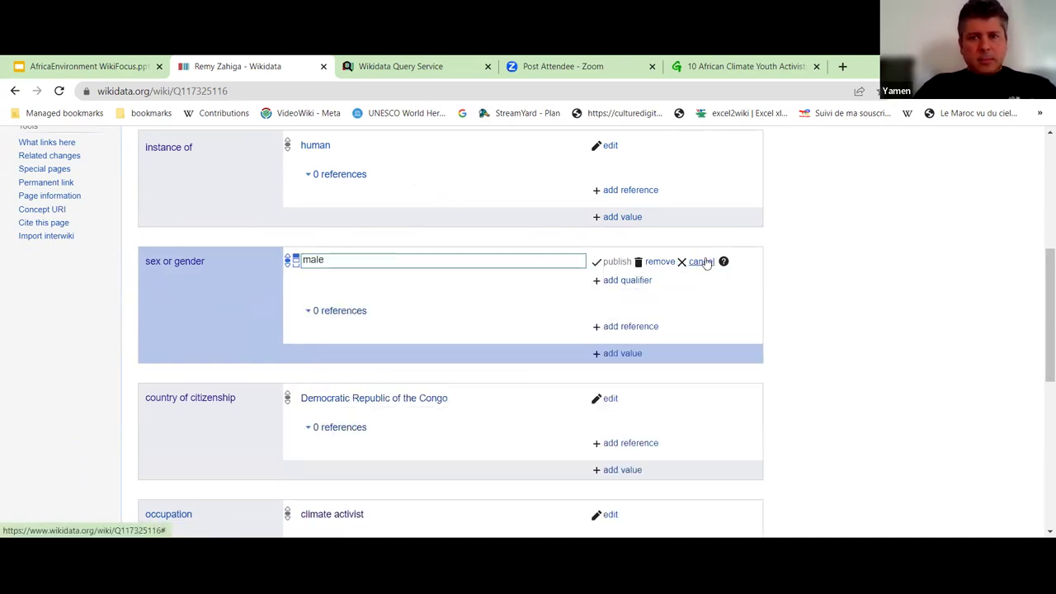
key("Return")
scroll(1039, 327, "down", 1)
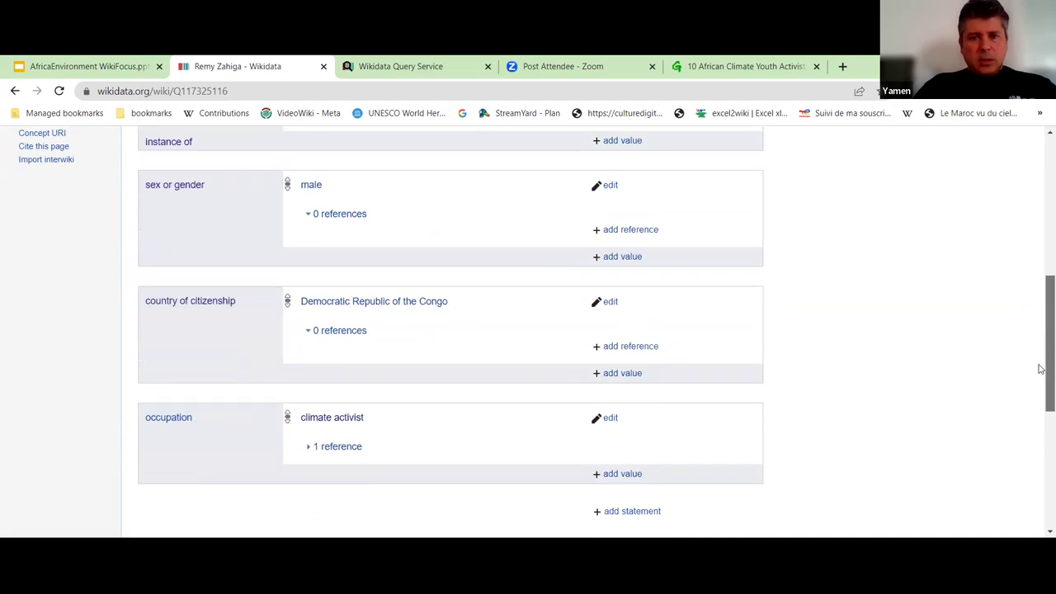
scroll(1039, 368, "up", 5)
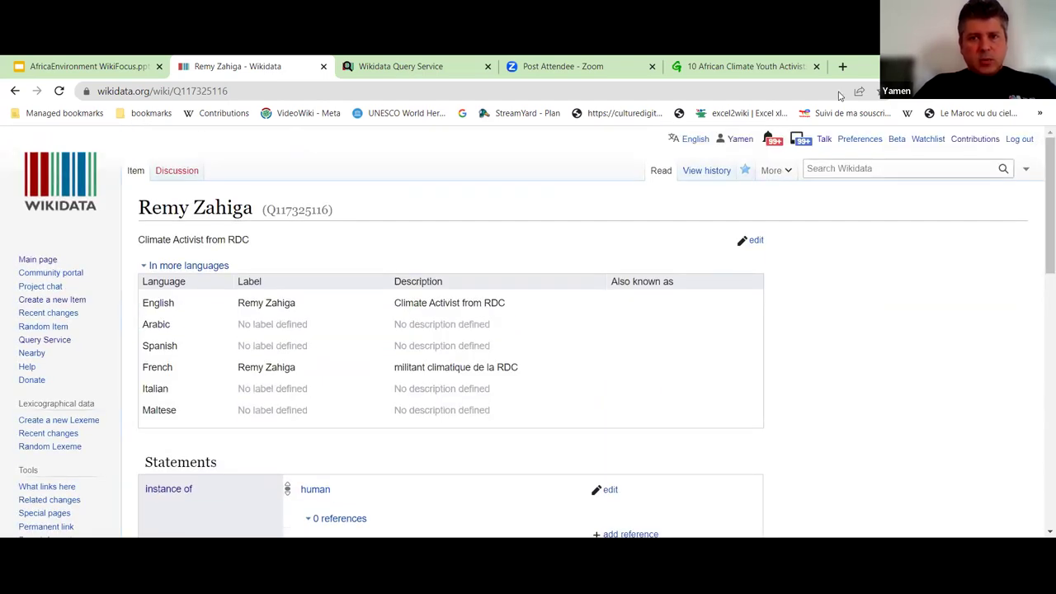
Show the item's revision history and review its nine edits, highlighting the description and occupation entries
left_click(698, 180)
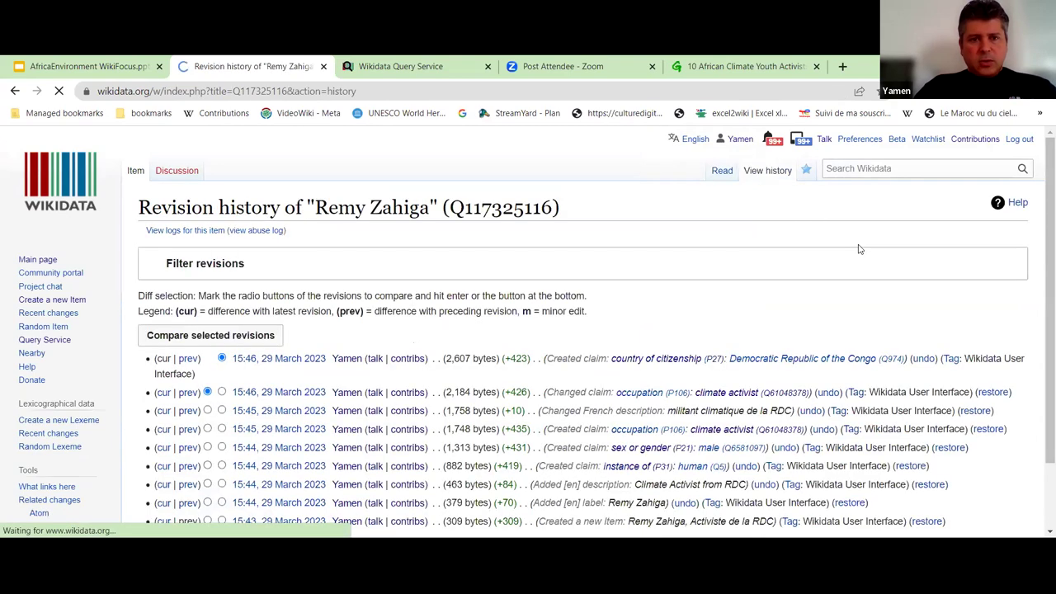
scroll(1040, 212, "down", 2)
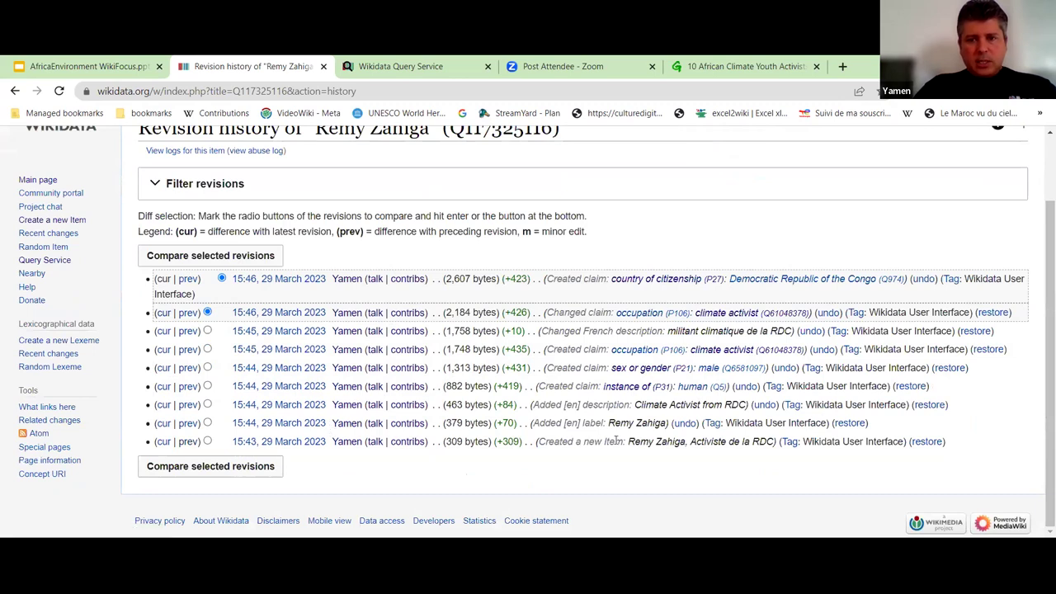
left_click_drag(544, 404, 627, 404)
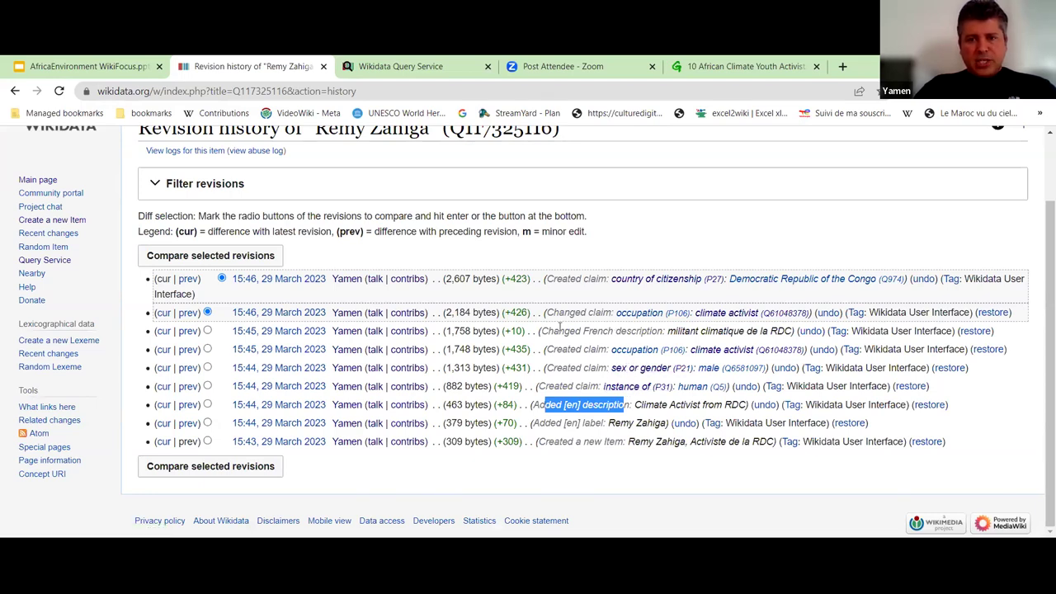
left_click_drag(568, 310, 591, 331)
left_click(620, 245)
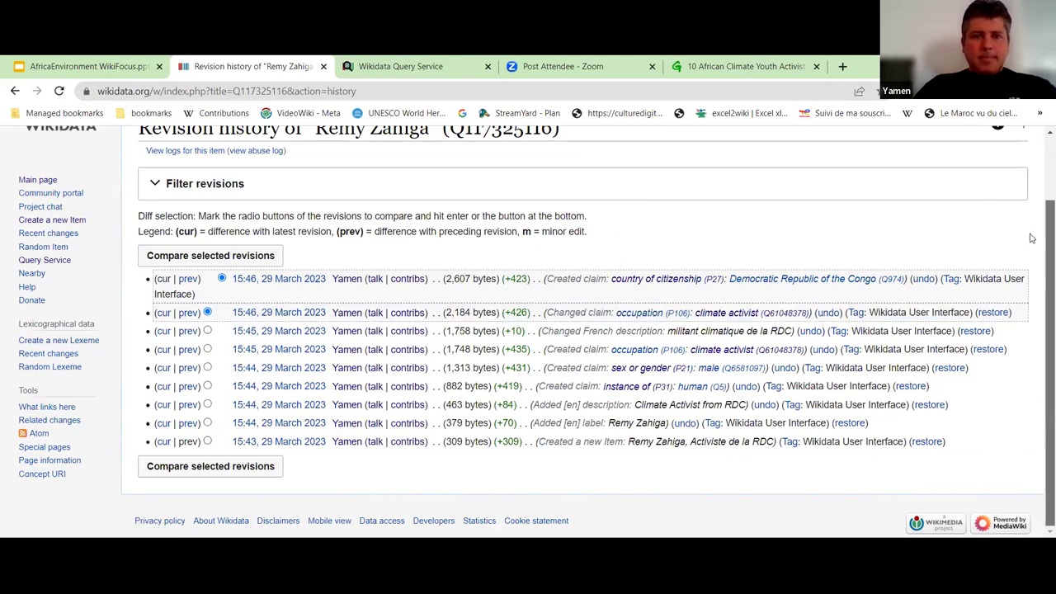
scroll(1029, 223, "up", 1)
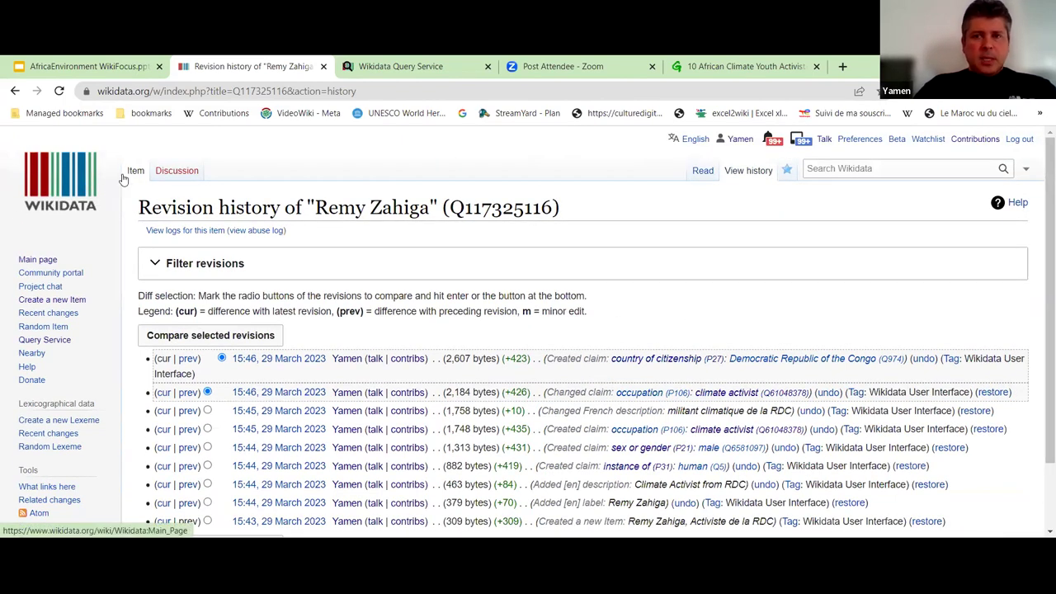
Go back to the Remy Zahiga item page Q117325116 and look over its statements
key("alt+Left")
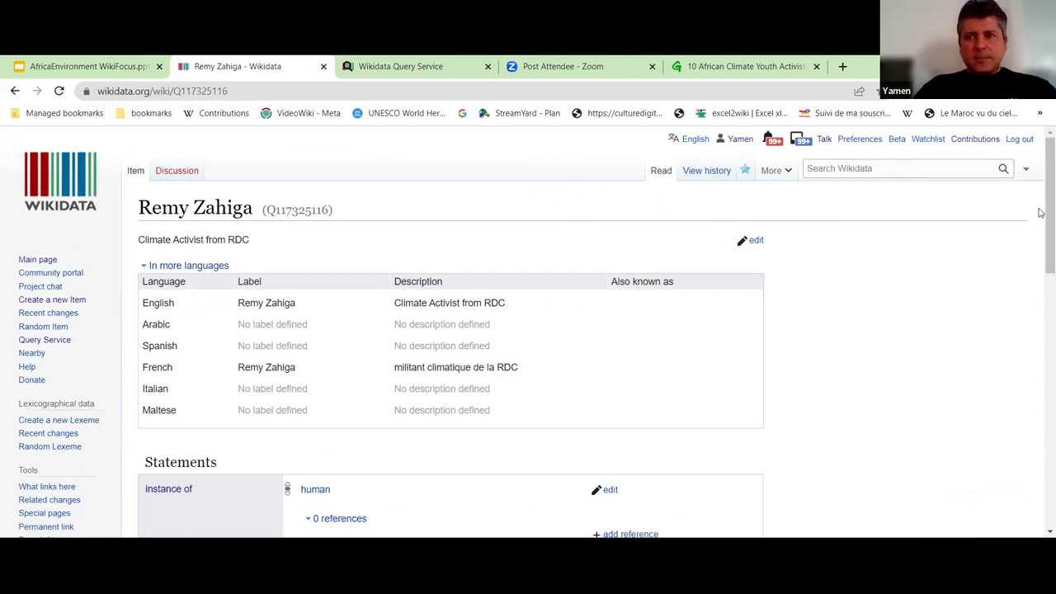
left_click_drag(1048, 208, 1028, 162)
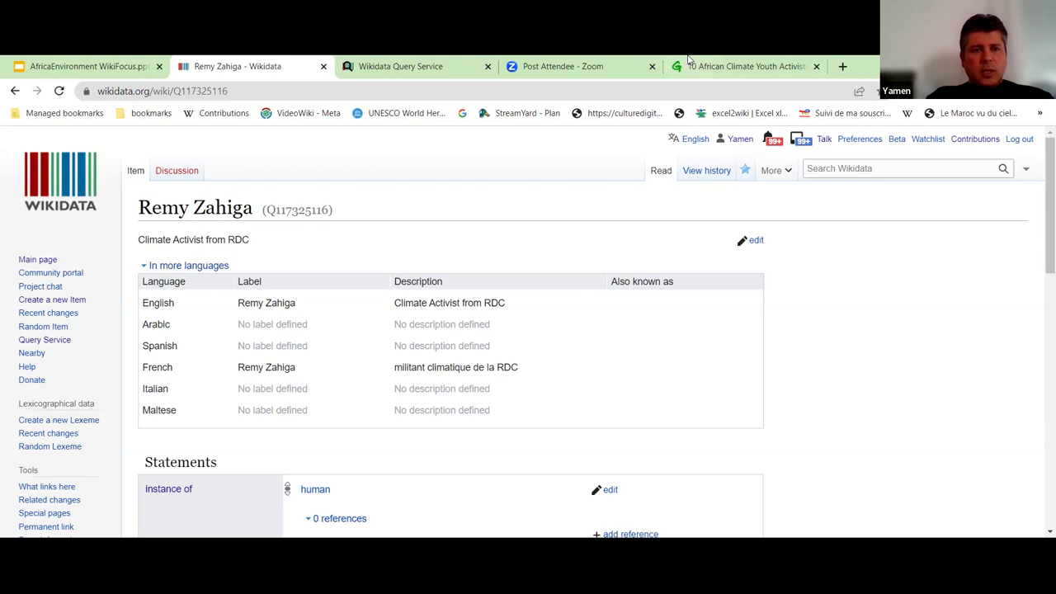
Present the AfricaEnvironment WikiFocus deck full screen from the Querying Wikidata slide
left_click(105, 62)
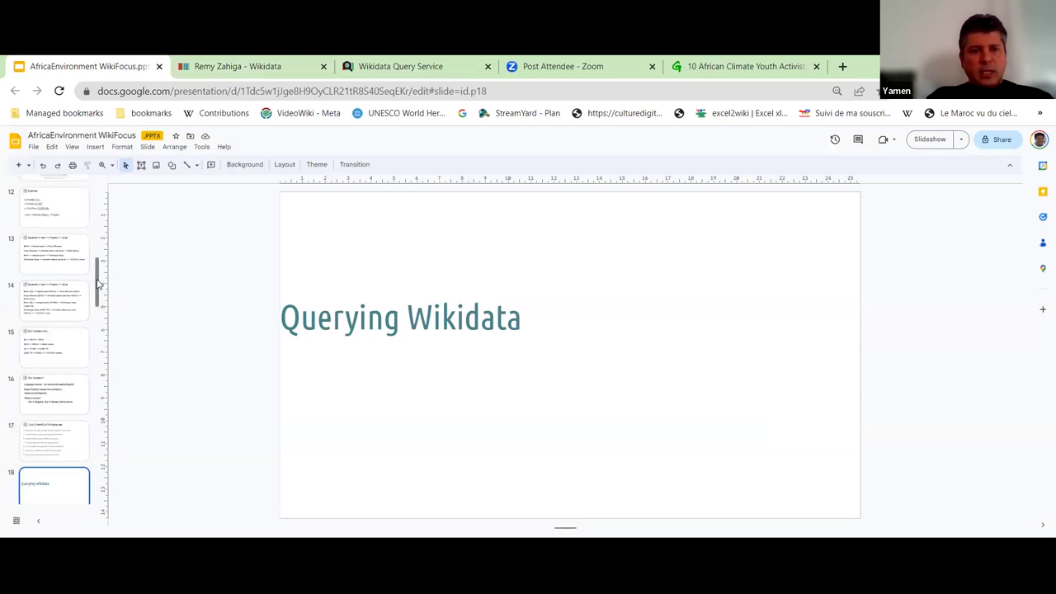
scroll(97, 284, "up", 4)
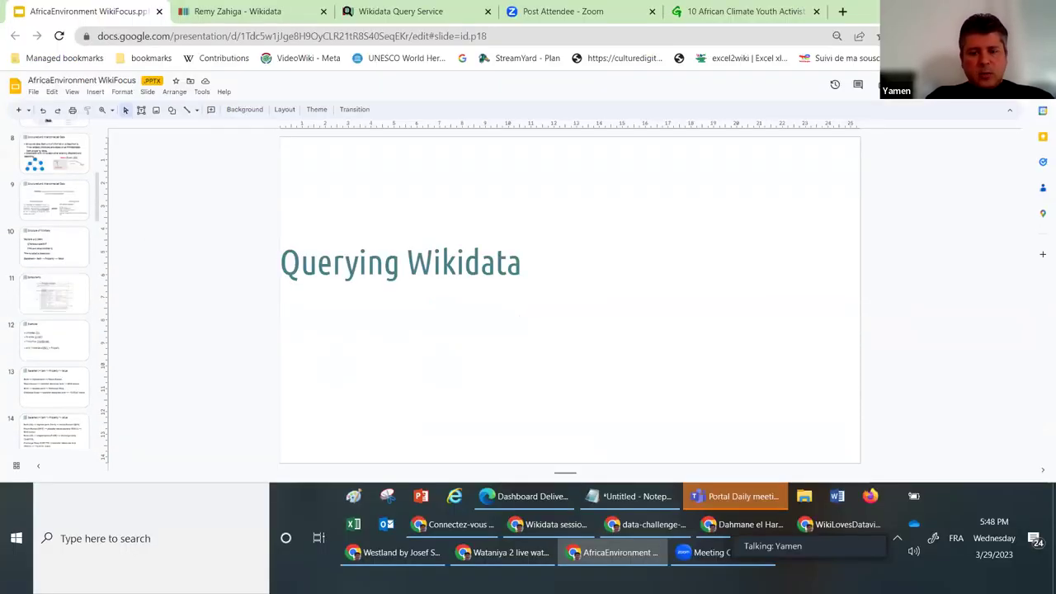
key("ctrl+Return")
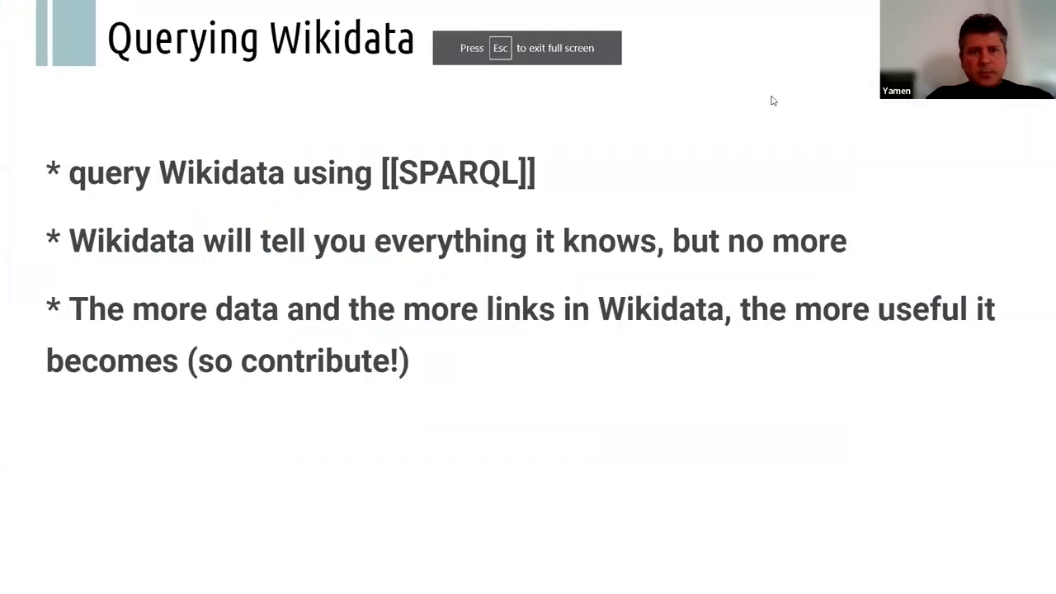
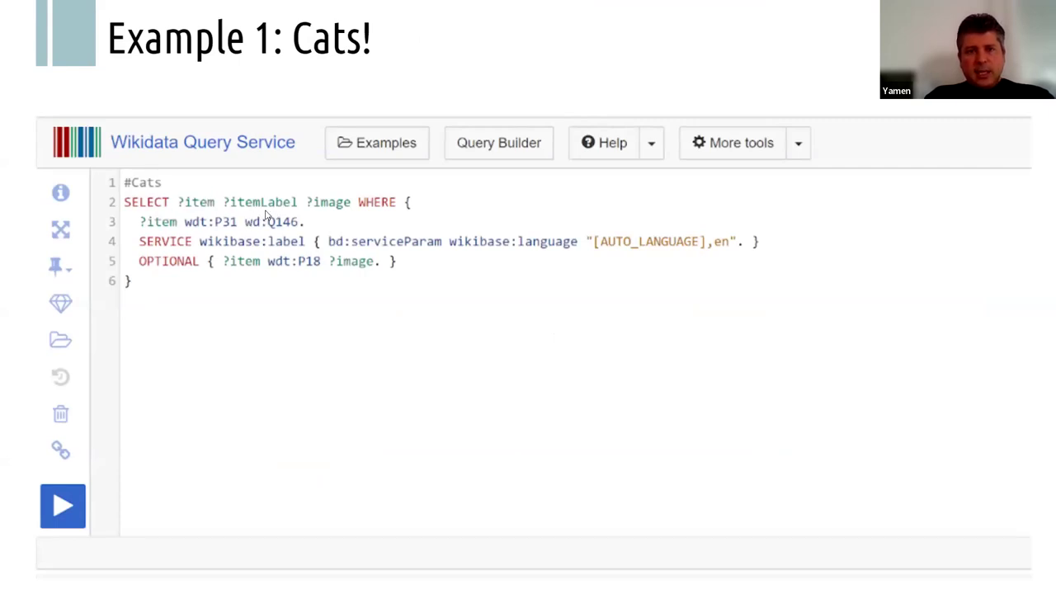
Close the old query tab and start a fresh Query Service page from the climate activist's item page
key("alt+Tab")
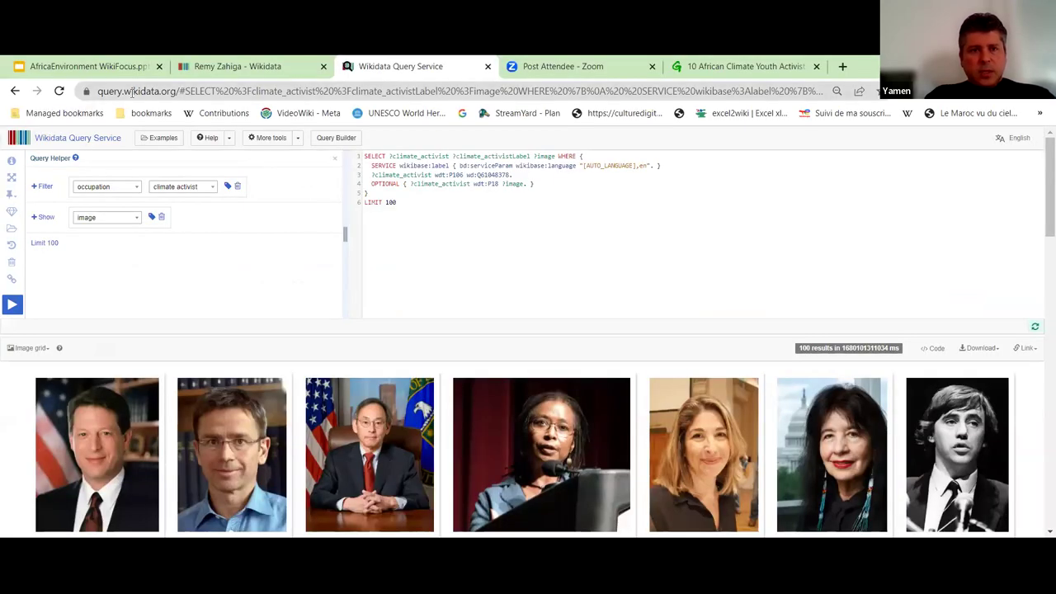
left_click(217, 66)
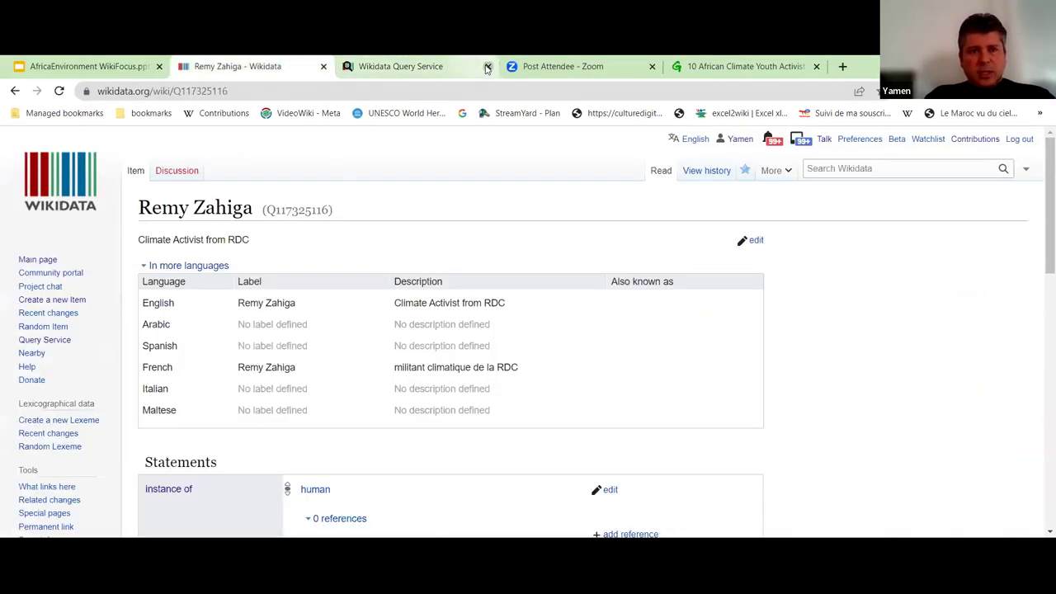
left_click(487, 66)
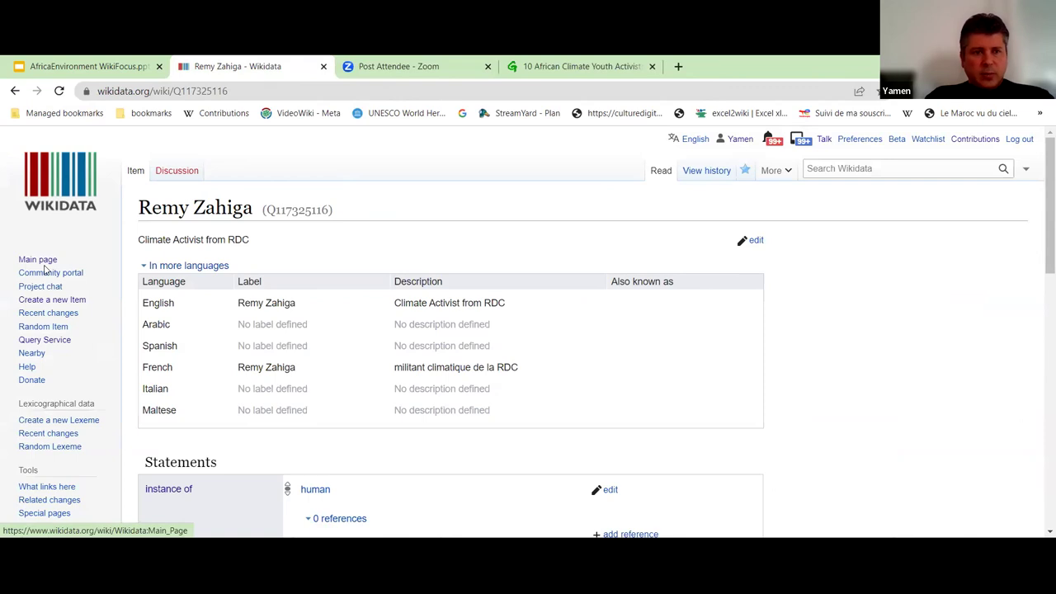
left_click(48, 341)
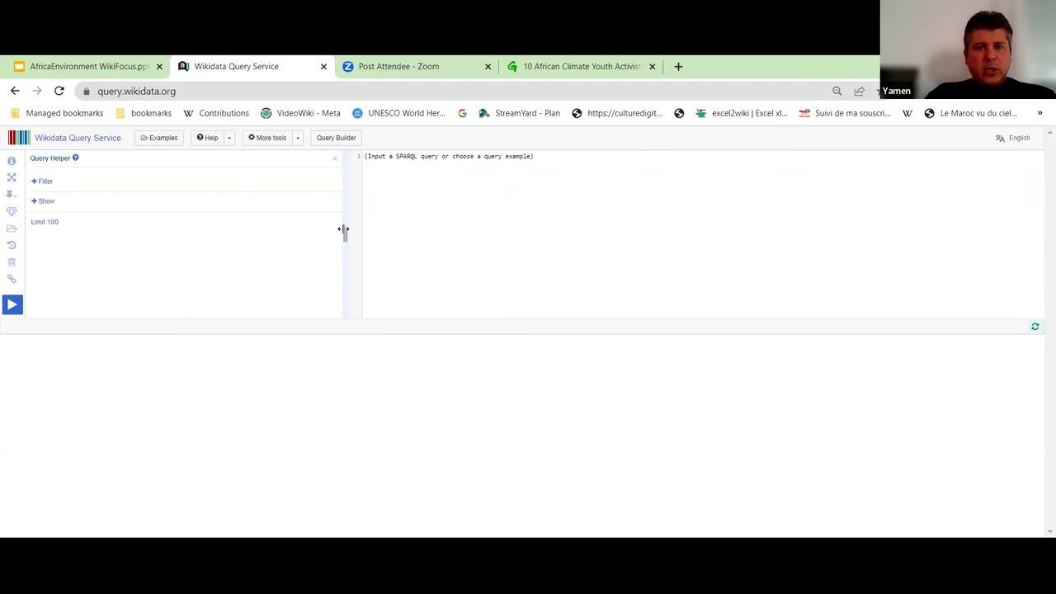
Narrow the Query Helper and add a filter with the value climate activist (Q61048378)
left_click(11, 162)
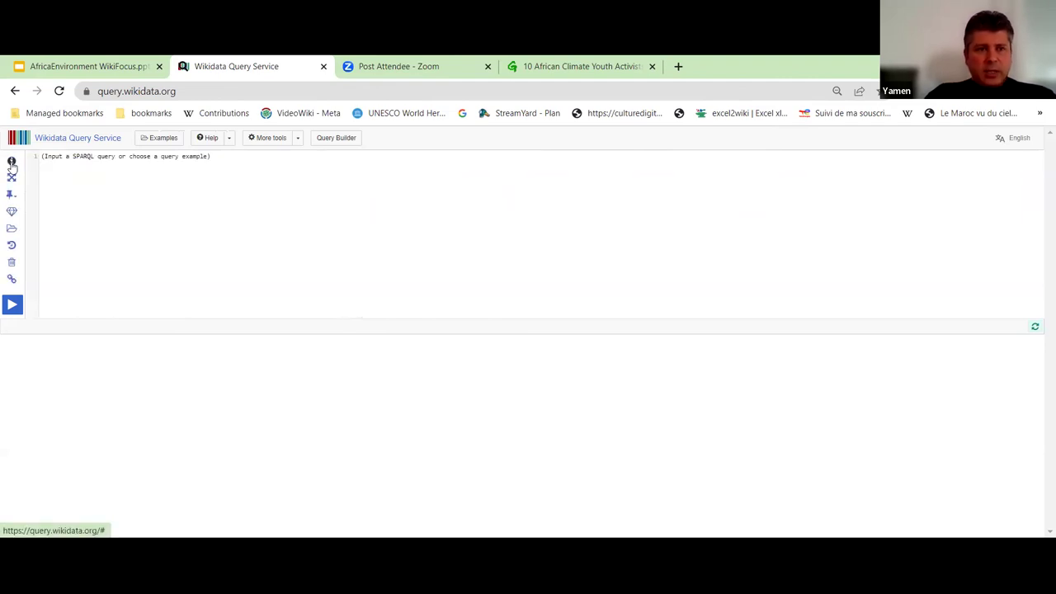
left_click(11, 161)
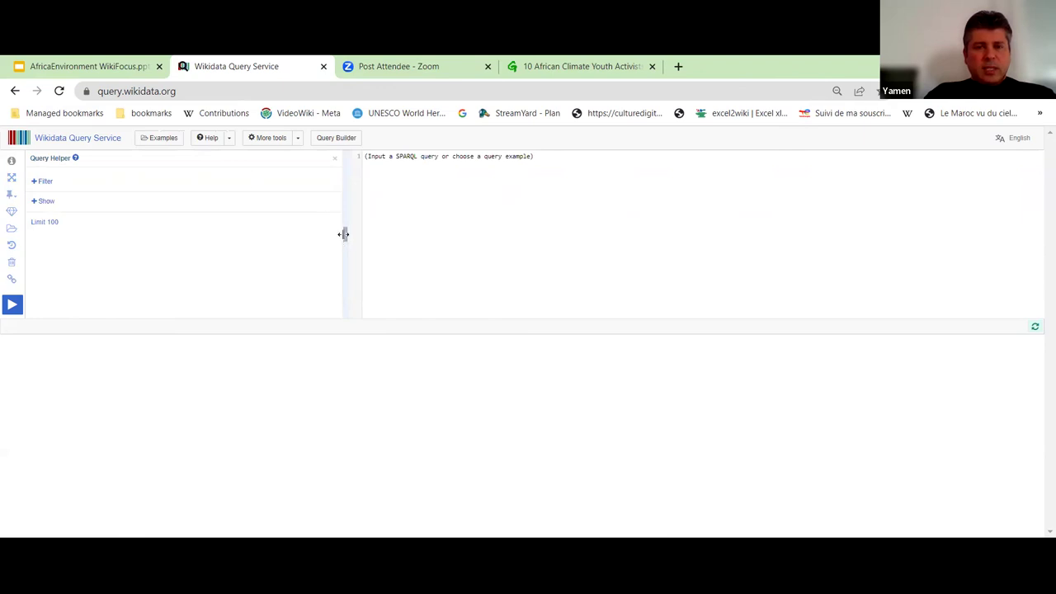
left_click_drag(338, 234, 277, 228)
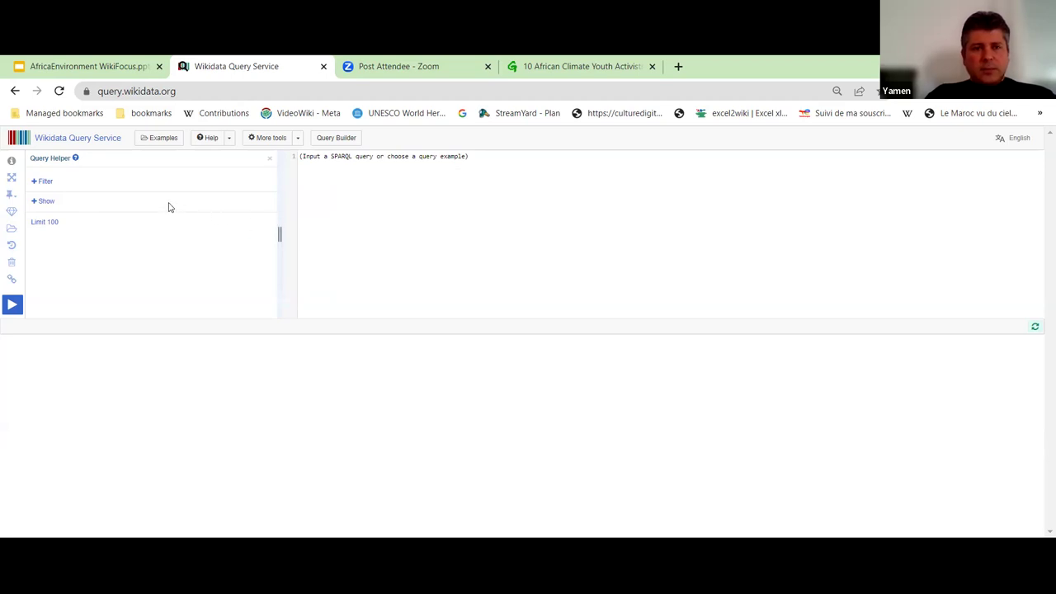
left_click(32, 182)
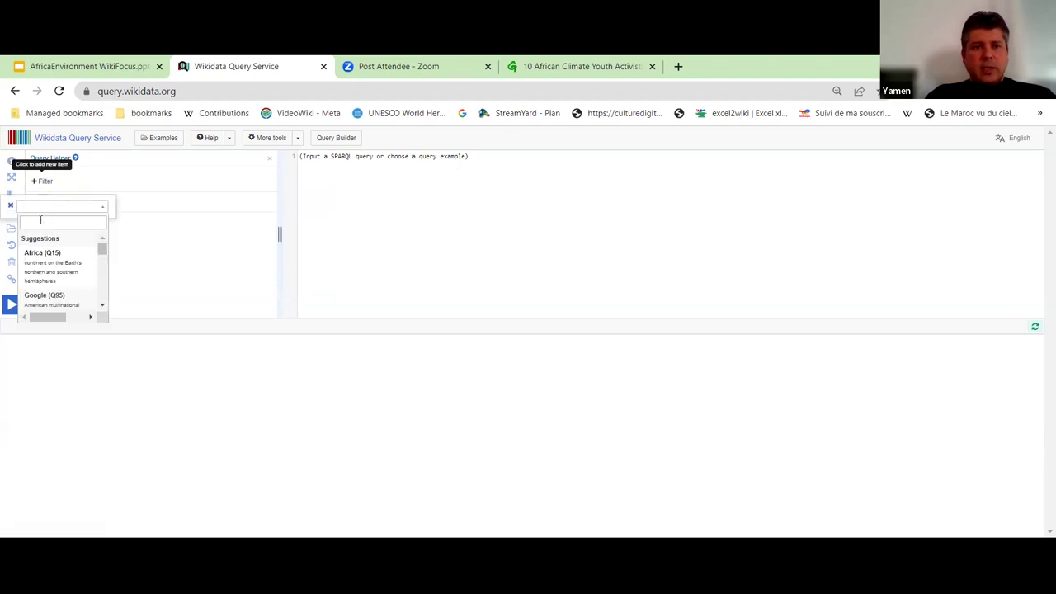
left_click(40, 220)
type("Climate Acti")
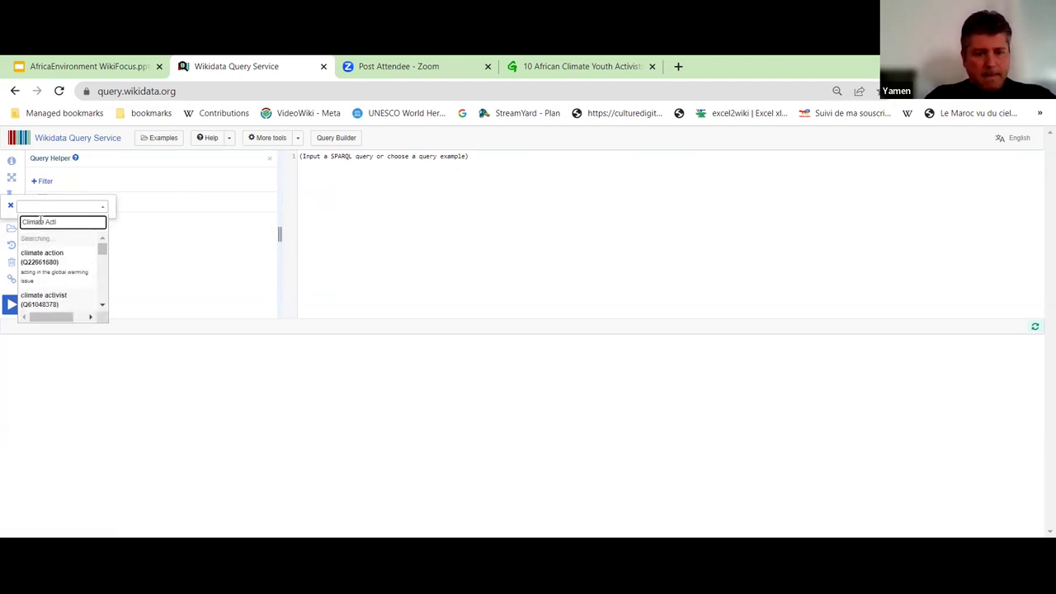
type("vist")
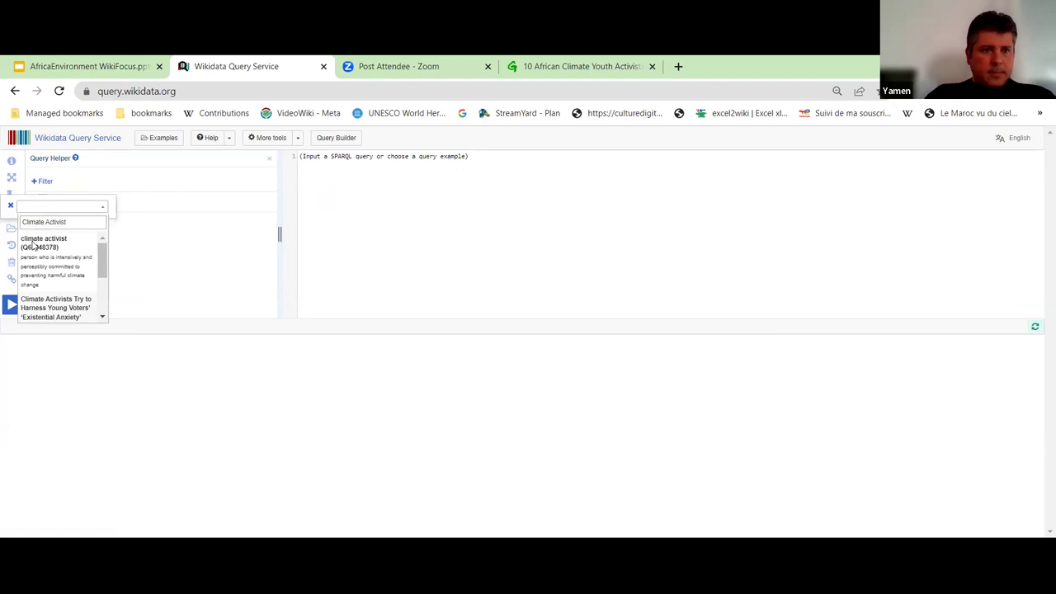
left_click(33, 246)
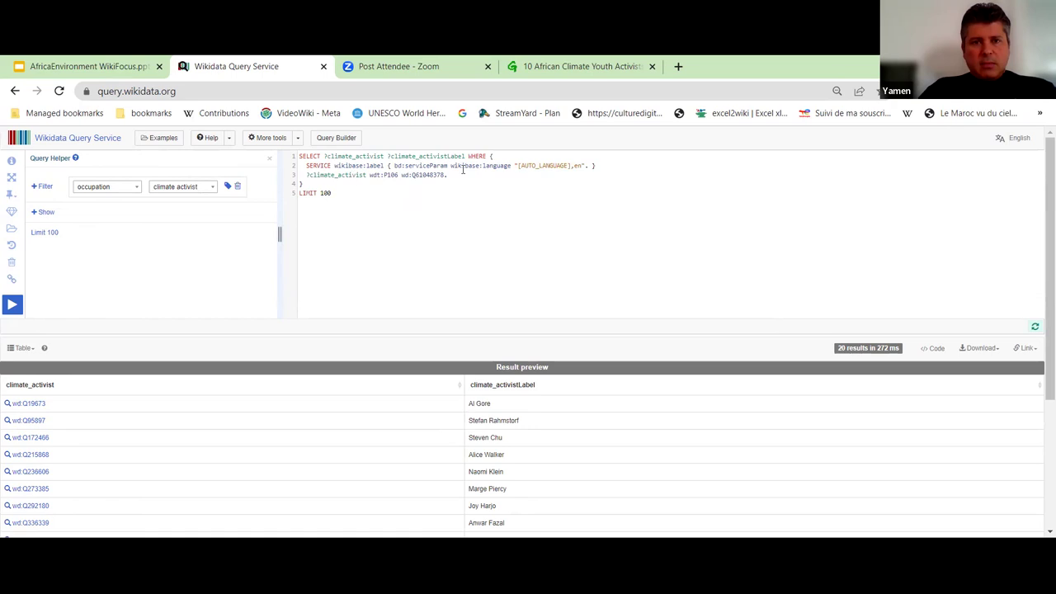
Set the Chrome page zoom to 90%
left_click(1037, 93)
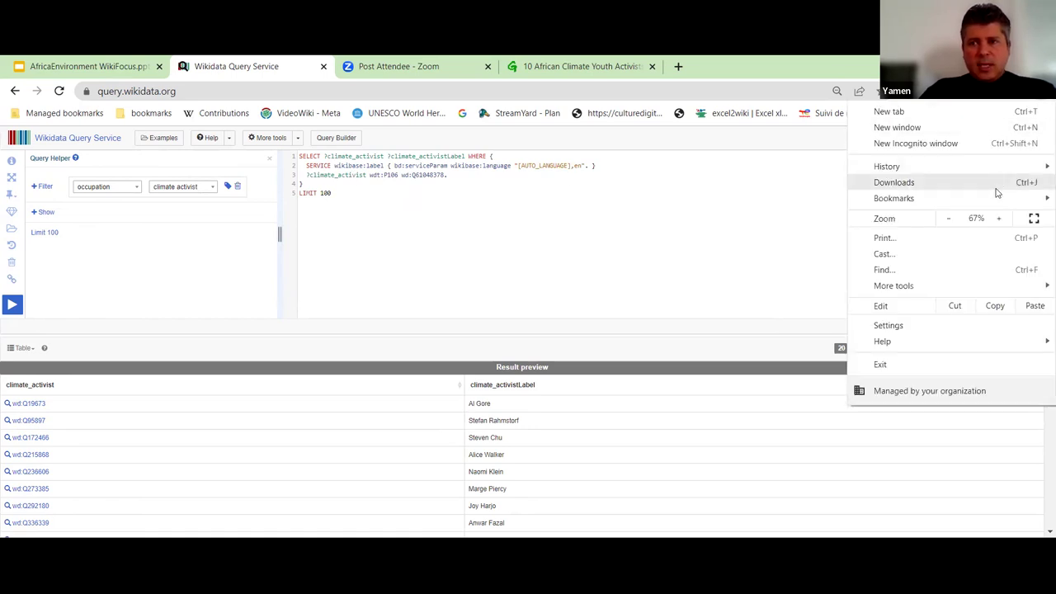
left_click(997, 218)
left_click(997, 219)
left_click(999, 219)
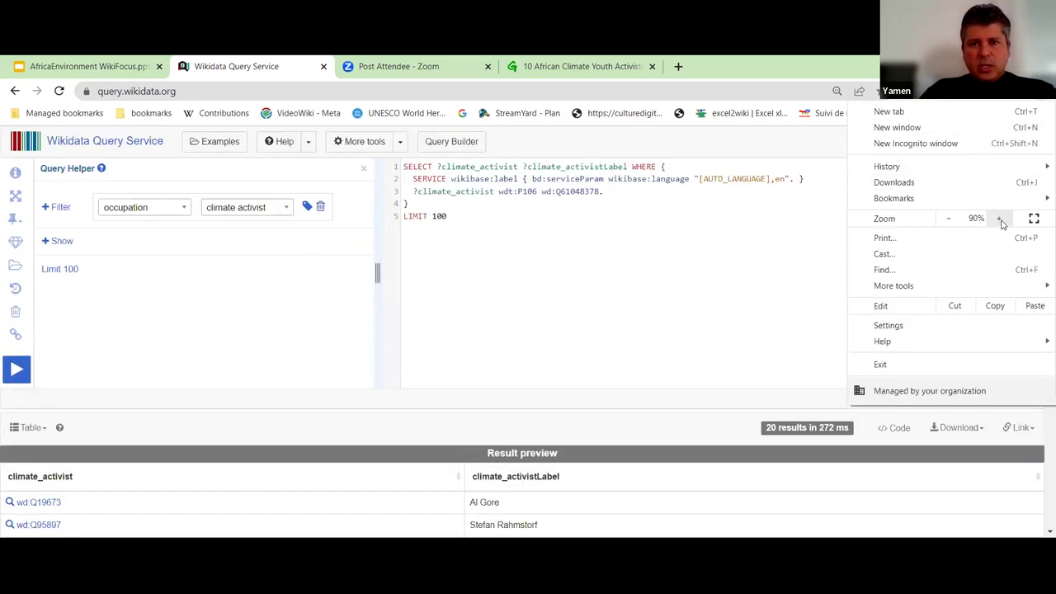
left_click(608, 223)
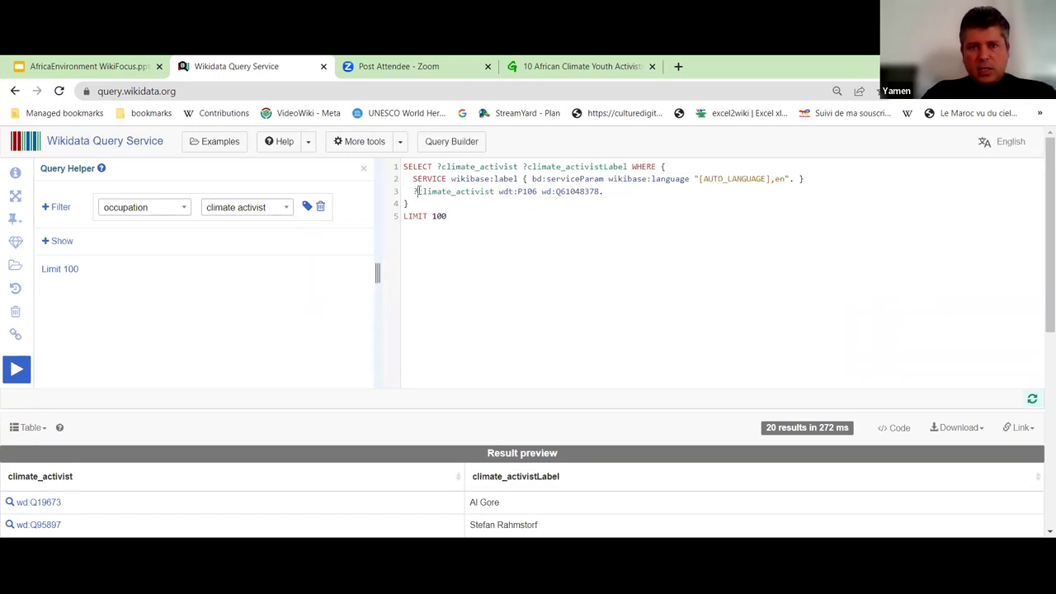
Inspect the P106 and Q61048378 tooltips, then delete the LIMIT 100 line from the query
left_click_drag(417, 191, 498, 191)
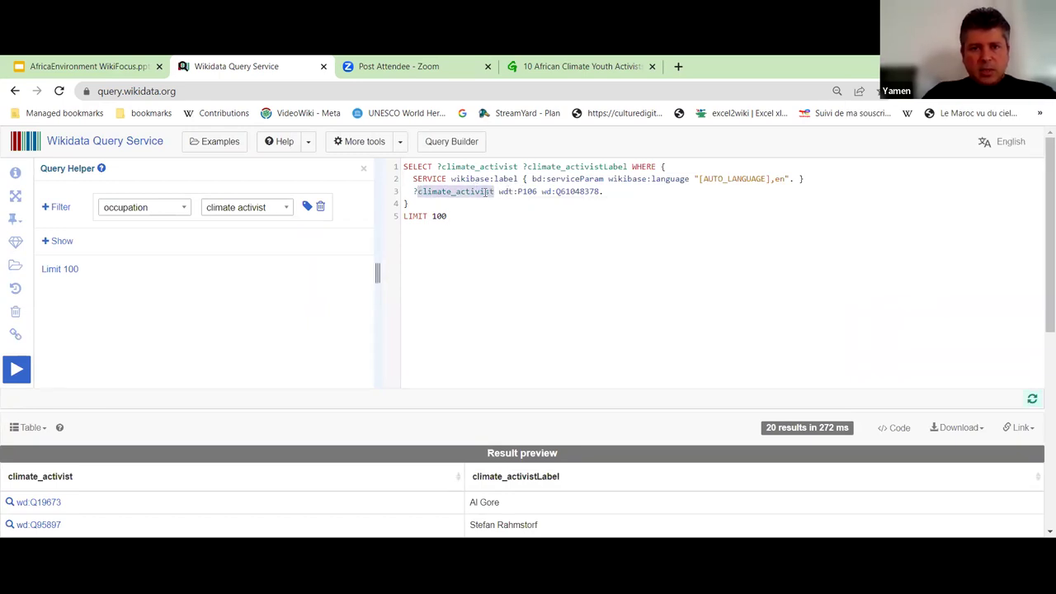
mouse_move(525, 192)
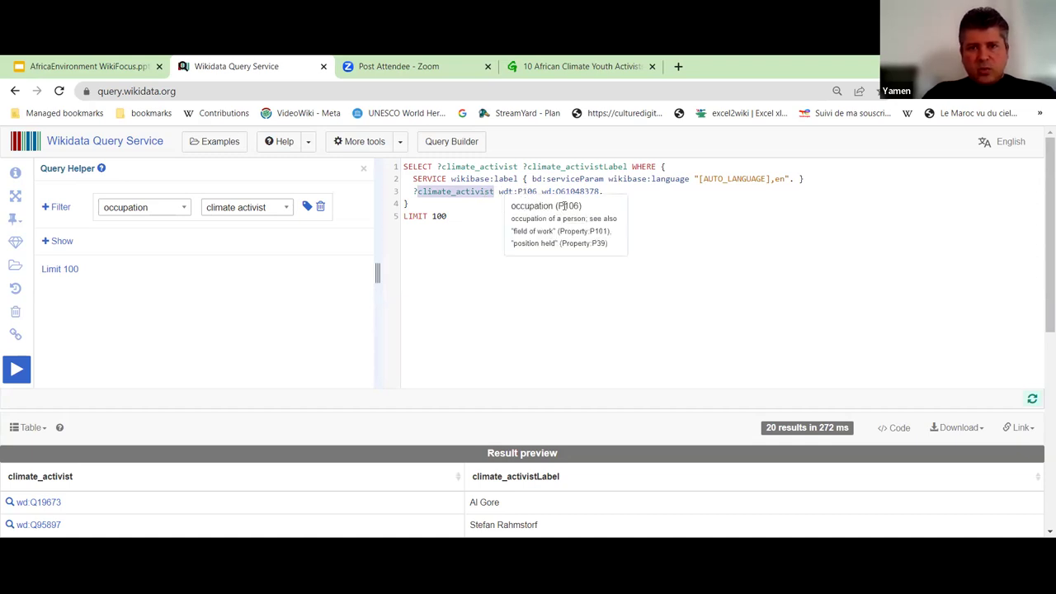
left_click(583, 167)
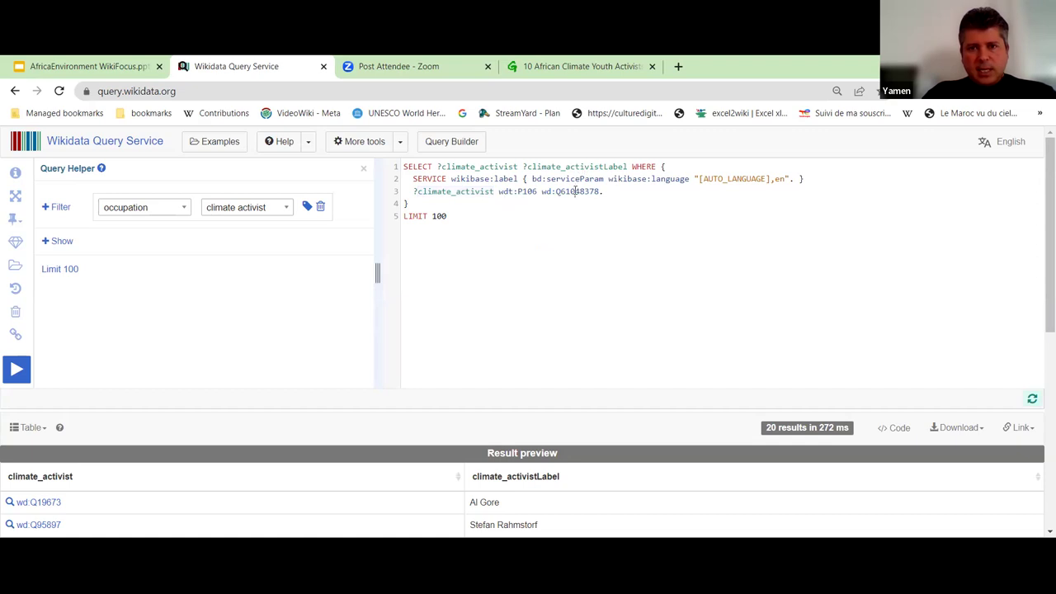
mouse_move(577, 191)
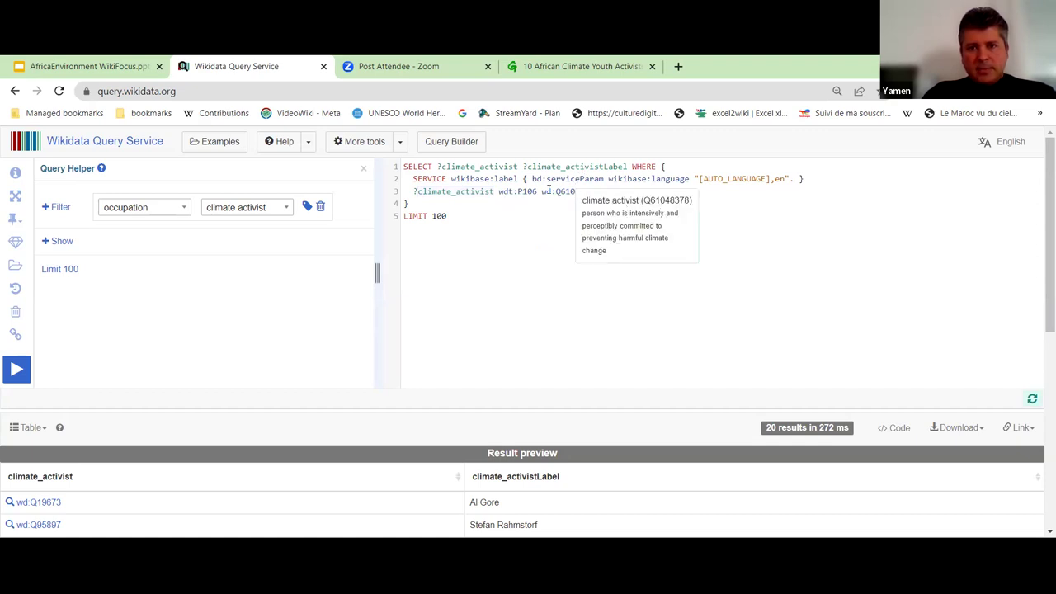
mouse_move(528, 191)
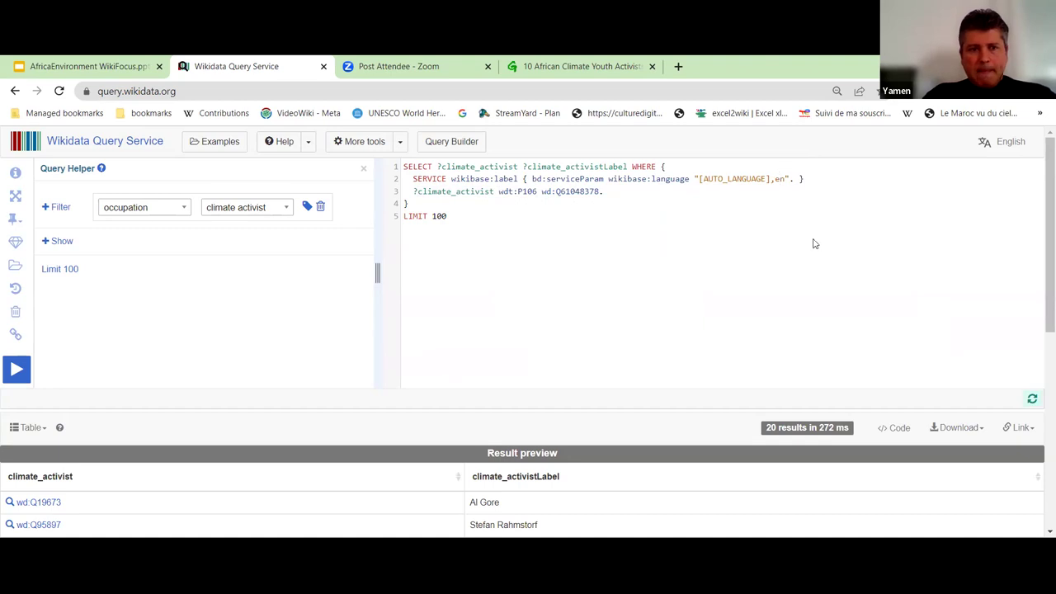
scroll(1042, 247, "down", 3)
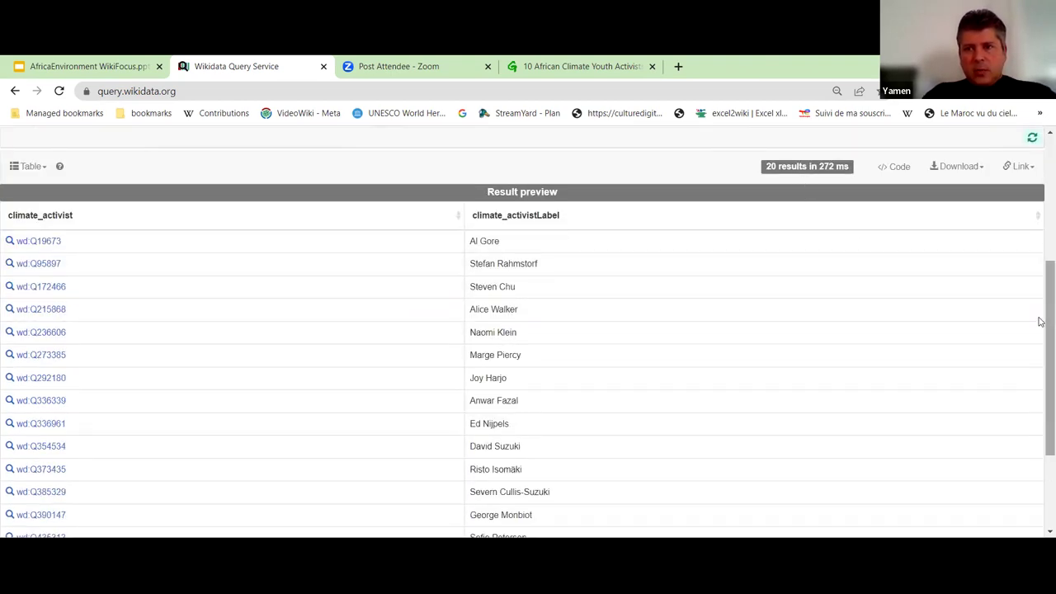
scroll(1039, 330, "up", 3)
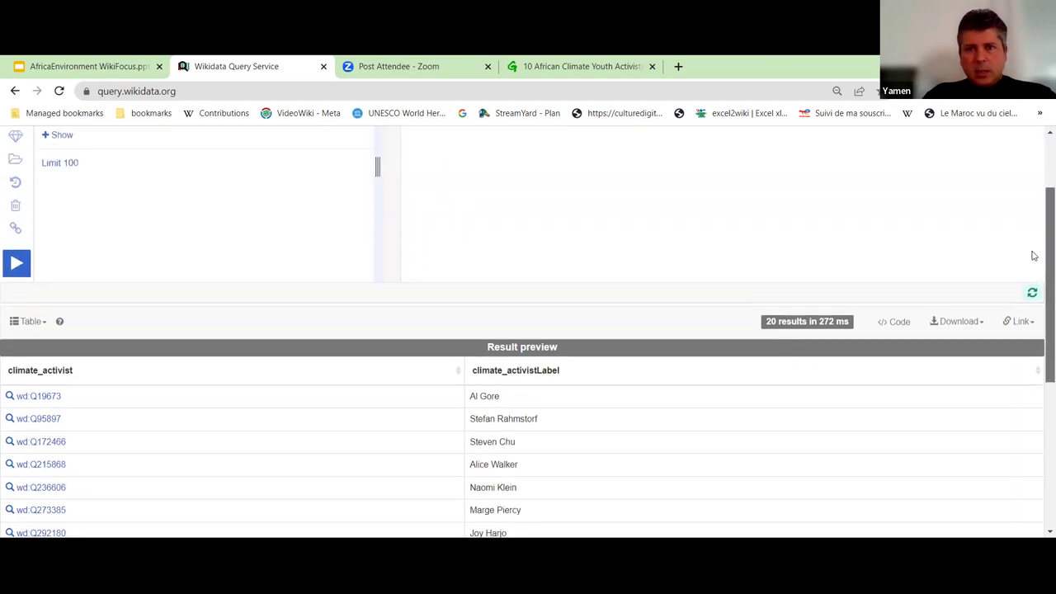
left_click_drag(446, 216, 403, 216)
key("BackSpace")
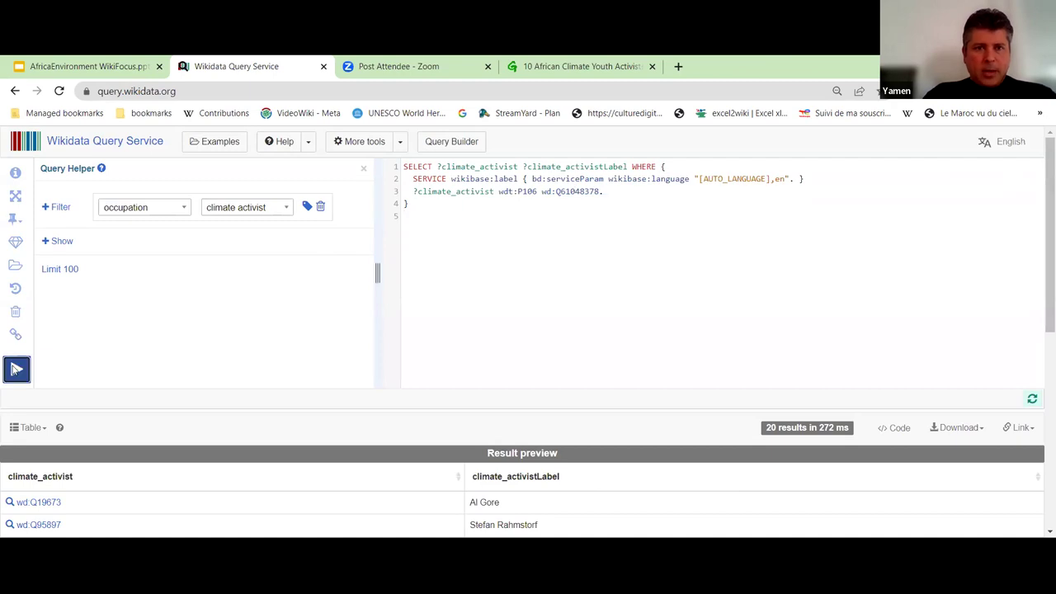
Run the unlimited query and scroll through its 328 climate activist results
left_click(16, 368)
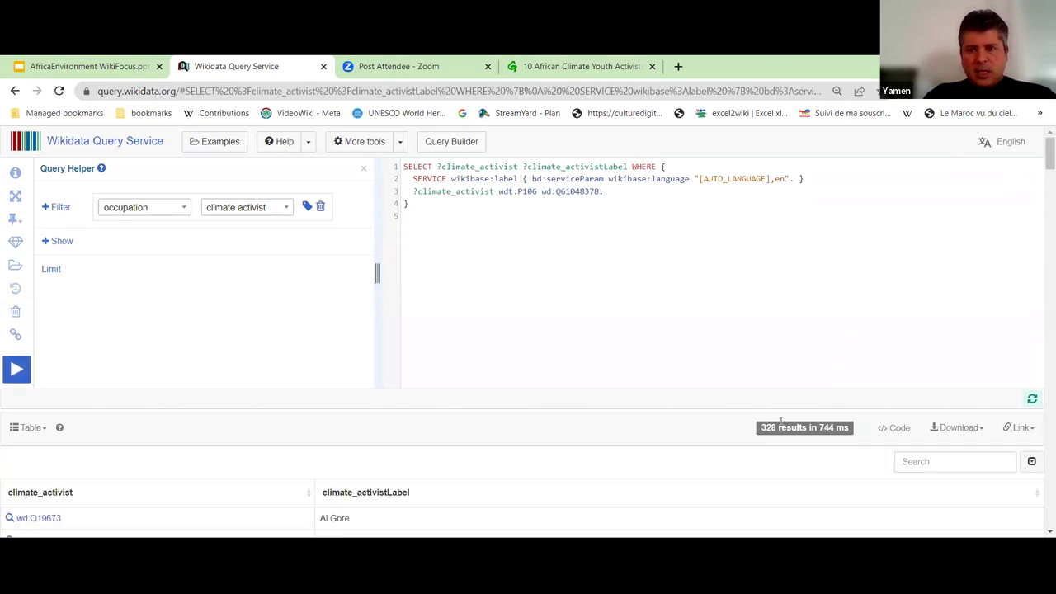
left_click_drag(1040, 157, 1040, 124)
left_click_drag(1040, 165, 1040, 160)
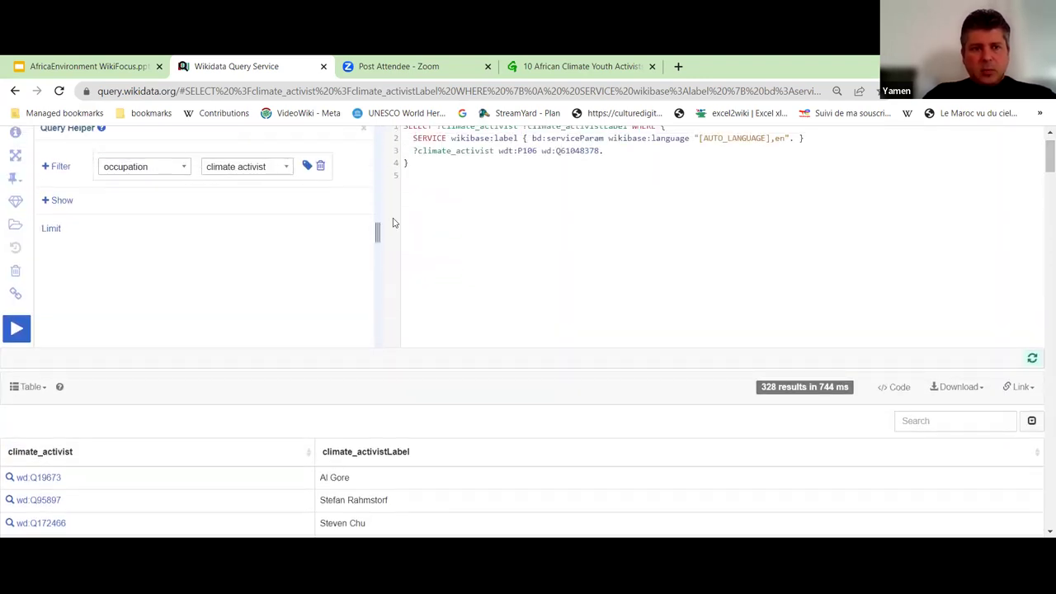
Add the image (P18) property to the results and rerun, returning 333 activists
left_click(46, 201)
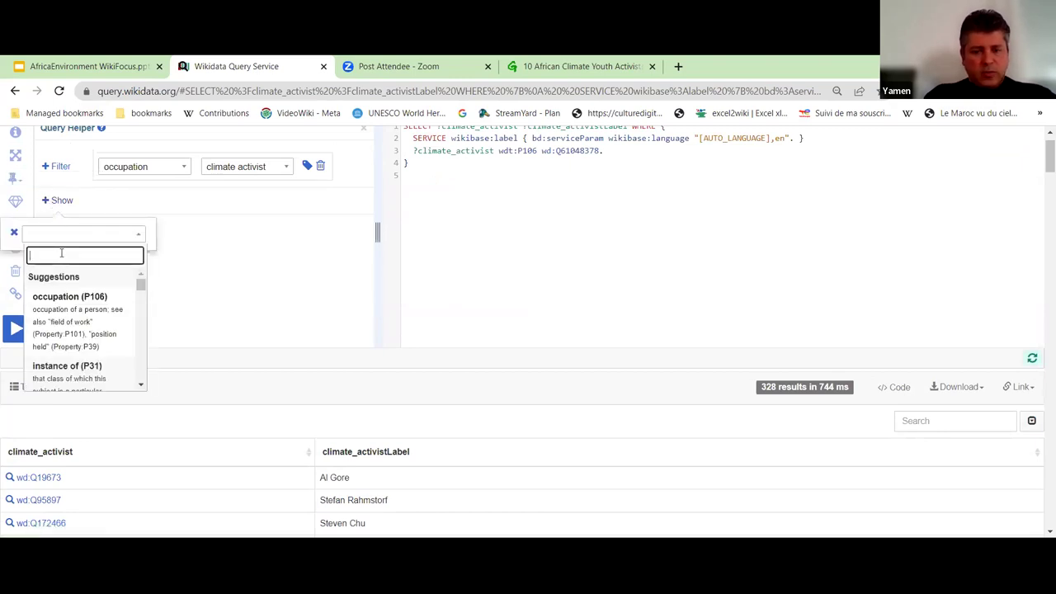
type("Image")
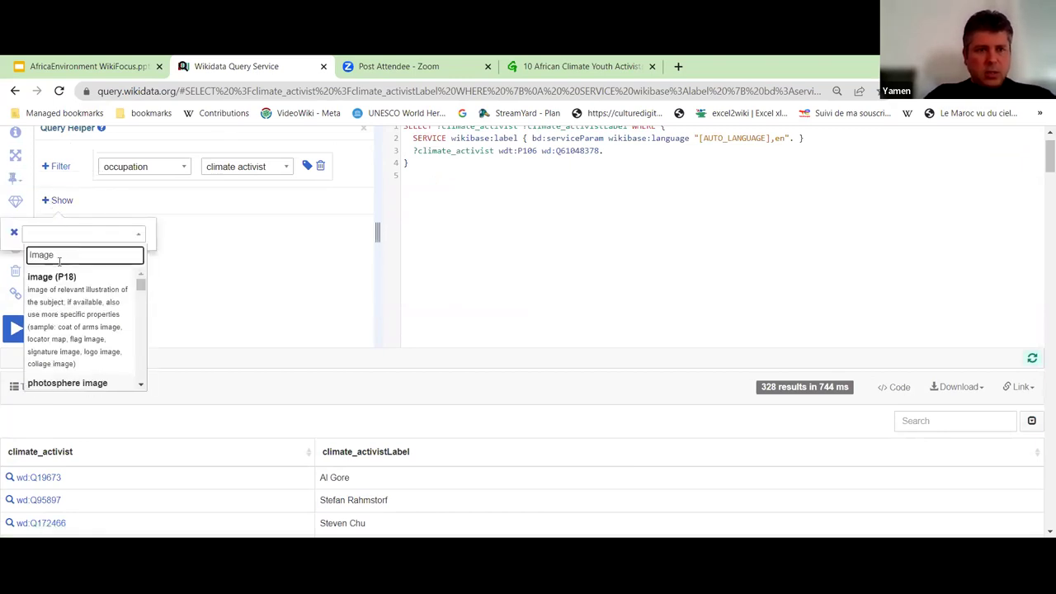
left_click(52, 278)
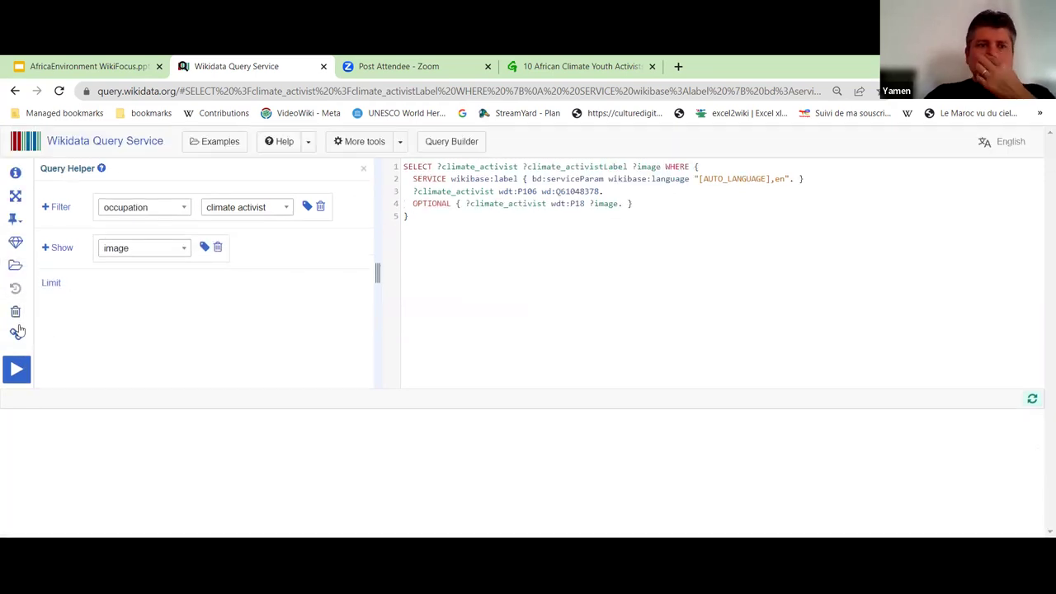
left_click(17, 369)
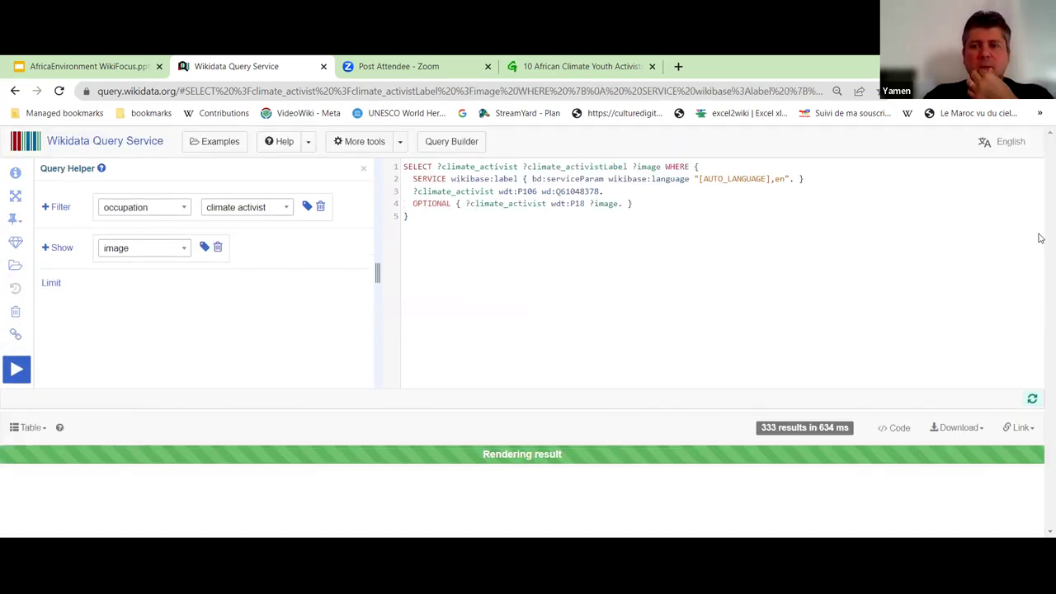
mouse_move(1041, 178)
left_mouse_down()
mouse_move(1040, 284)
mouse_move(1034, 175)
left_mouse_up()
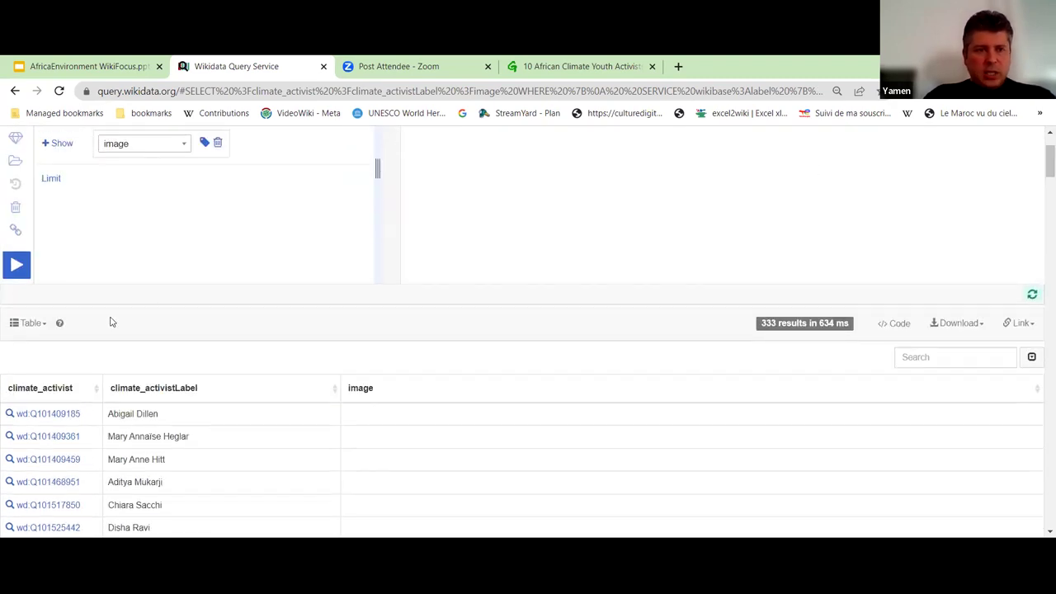
left_click(32, 326)
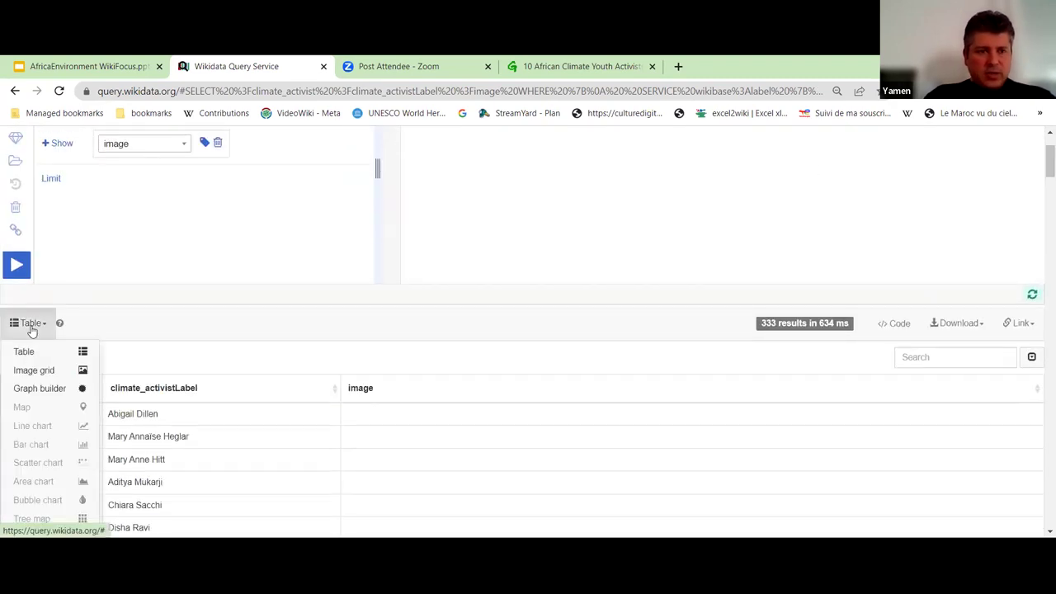
Show the results as an Image grid and scroll through the activist portraits
left_click(34, 372)
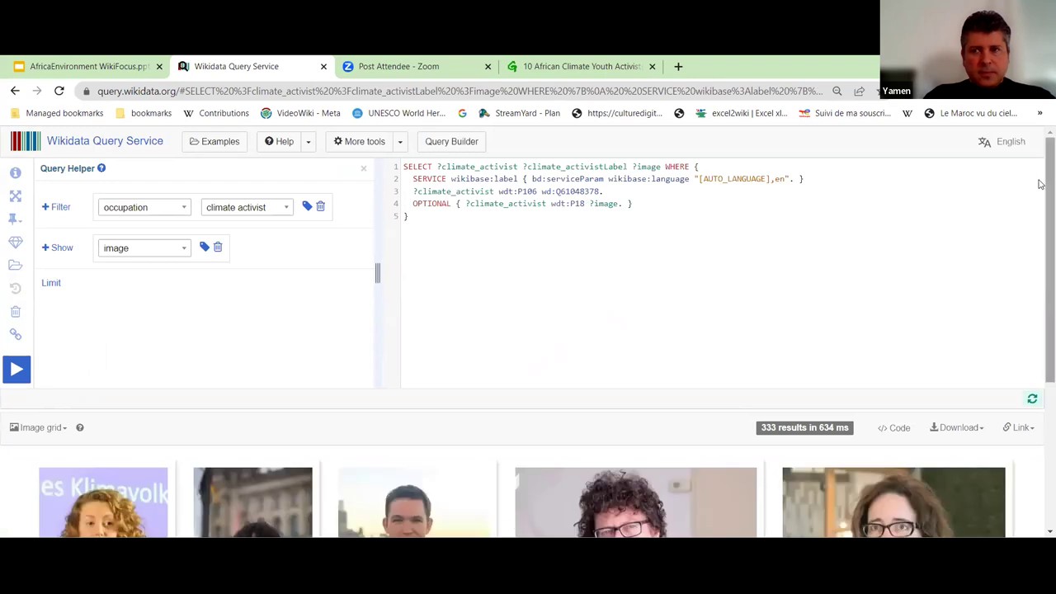
left_click_drag(1041, 204, 1041, 430)
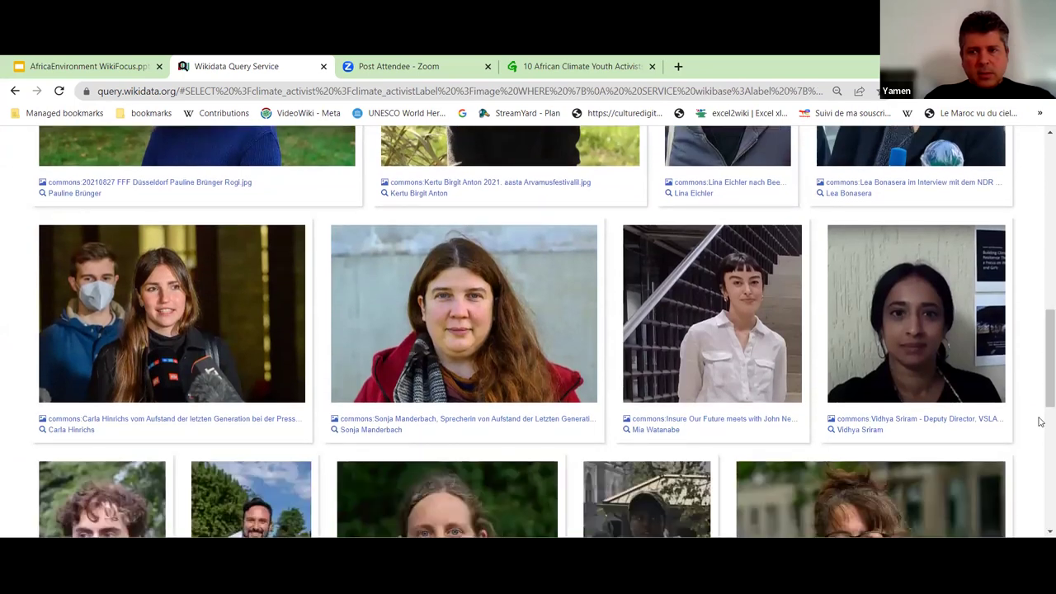
left_click_drag(1041, 368, 1041, 466)
scroll(1039, 462, "down", 2)
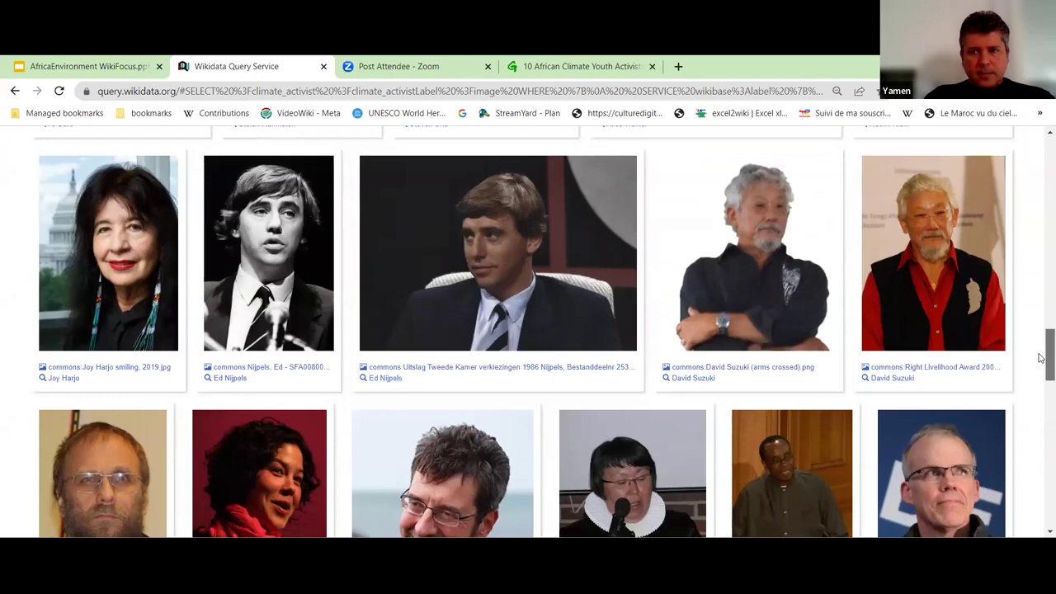
scroll(1040, 434, "down", 3)
scroll(1040, 434, "down", 4)
scroll(1041, 390, "up", 6)
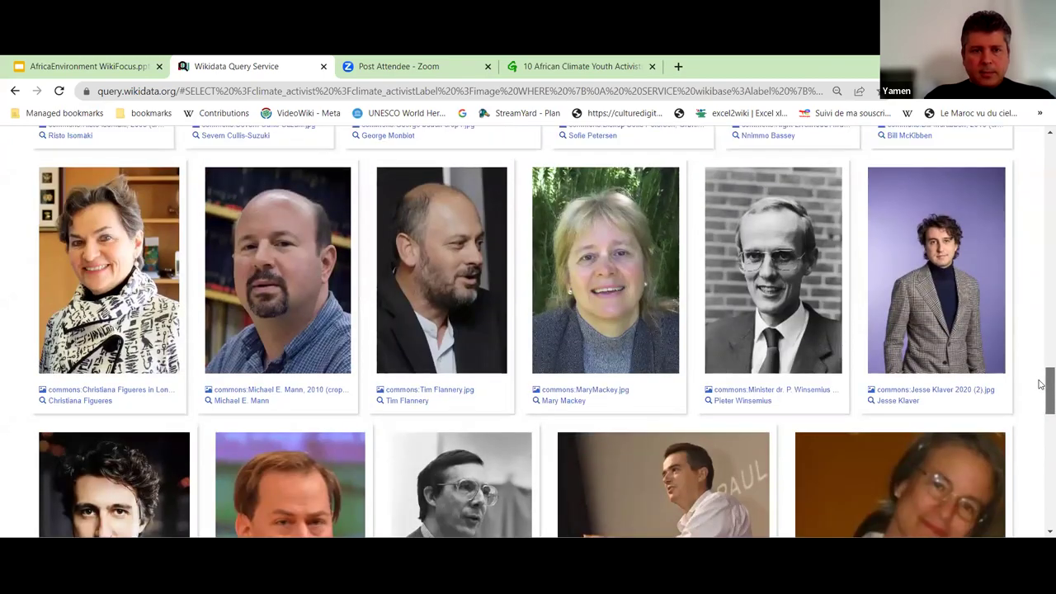
scroll(1040, 232, "up", 10)
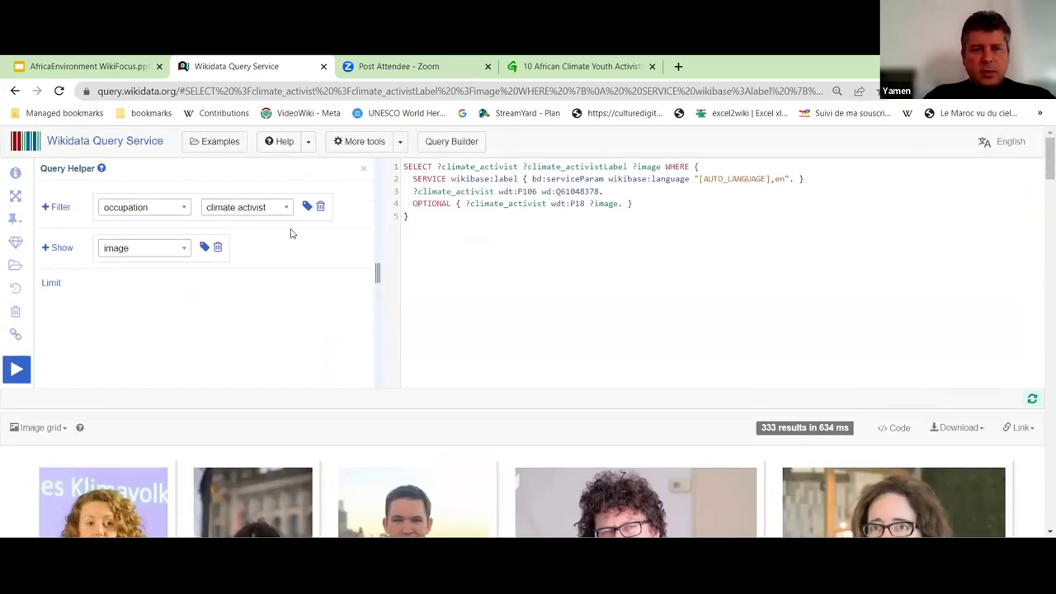
Add a filter with property sex or gender (P21) and value female (Q6581072)
left_click(46, 208)
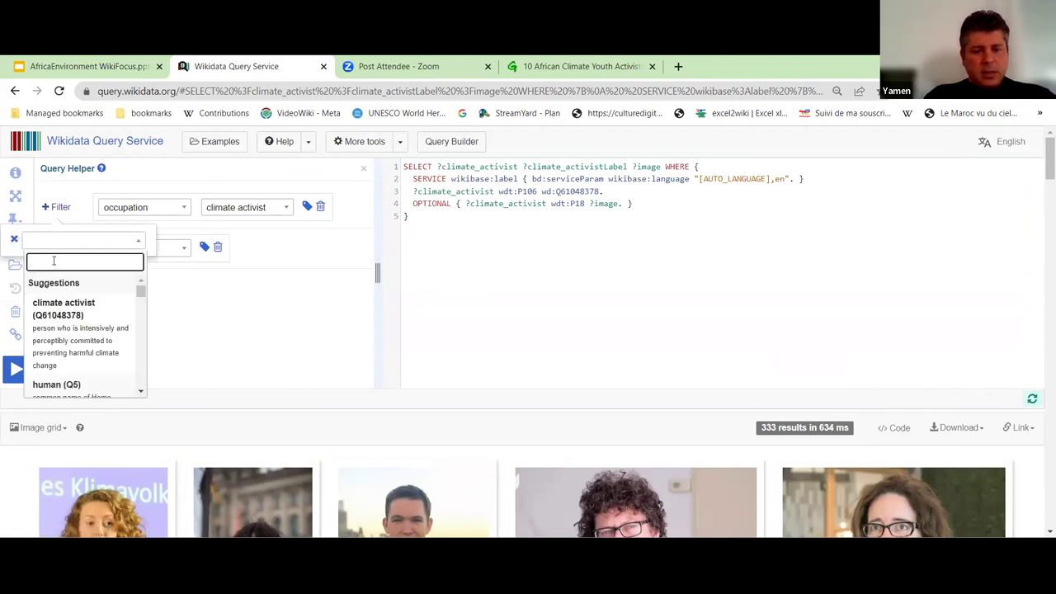
type("fema")
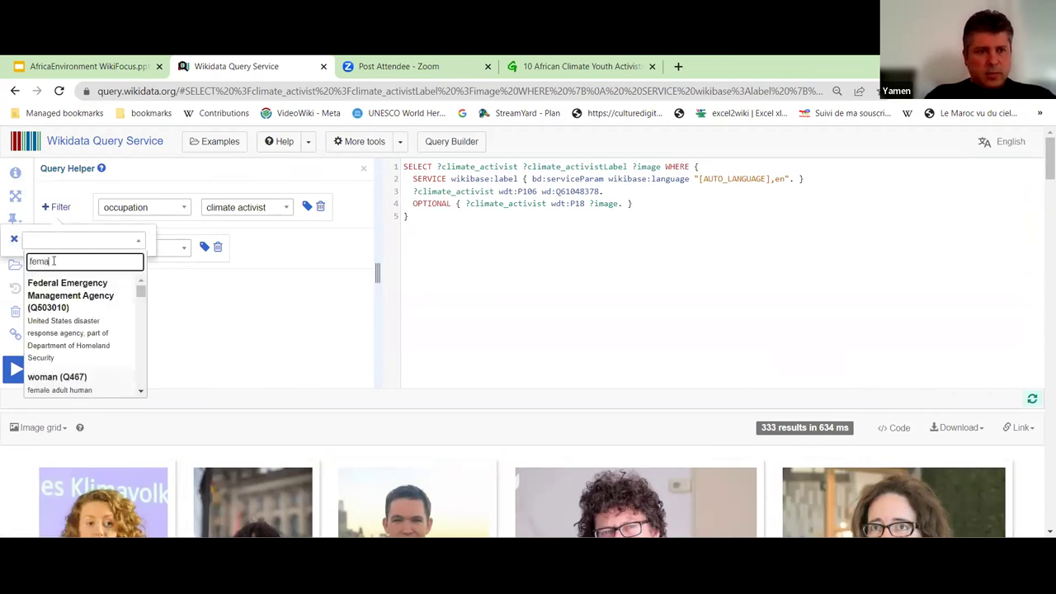
left_click(50, 381)
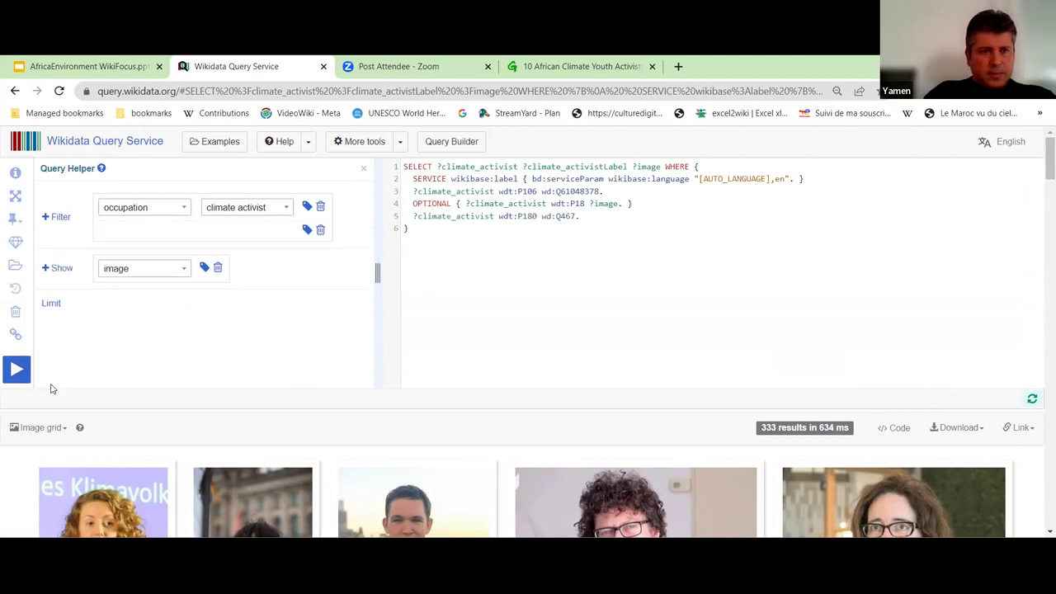
left_click(185, 235)
left_click(236, 234)
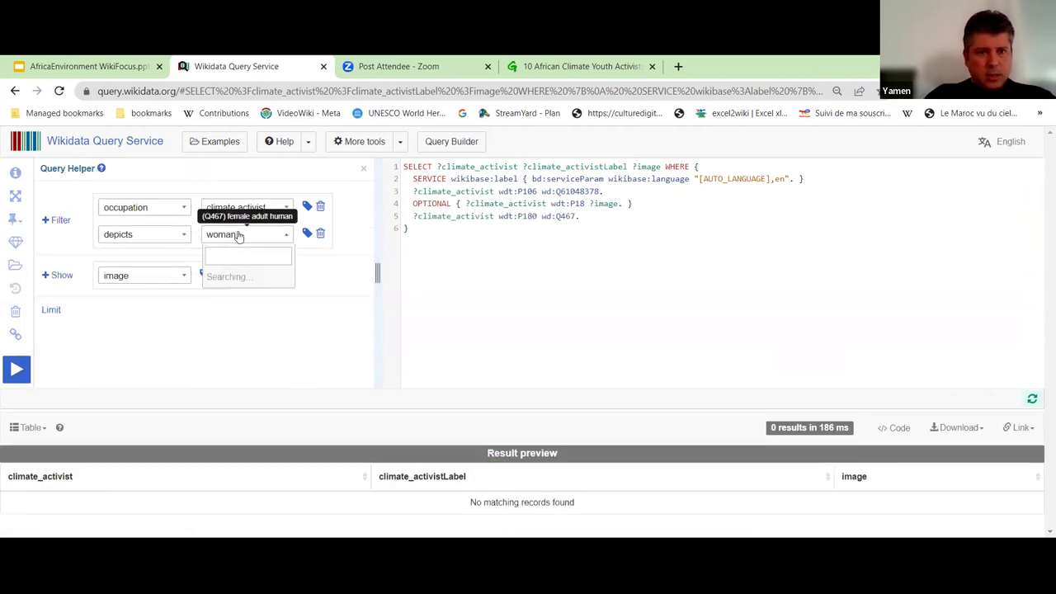
type("female")
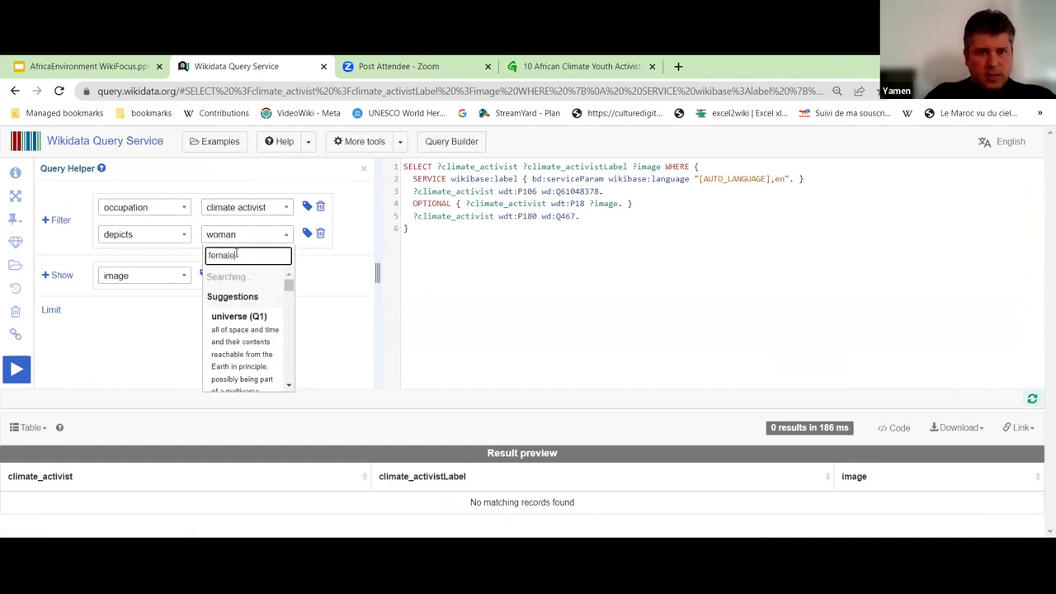
left_click(228, 338)
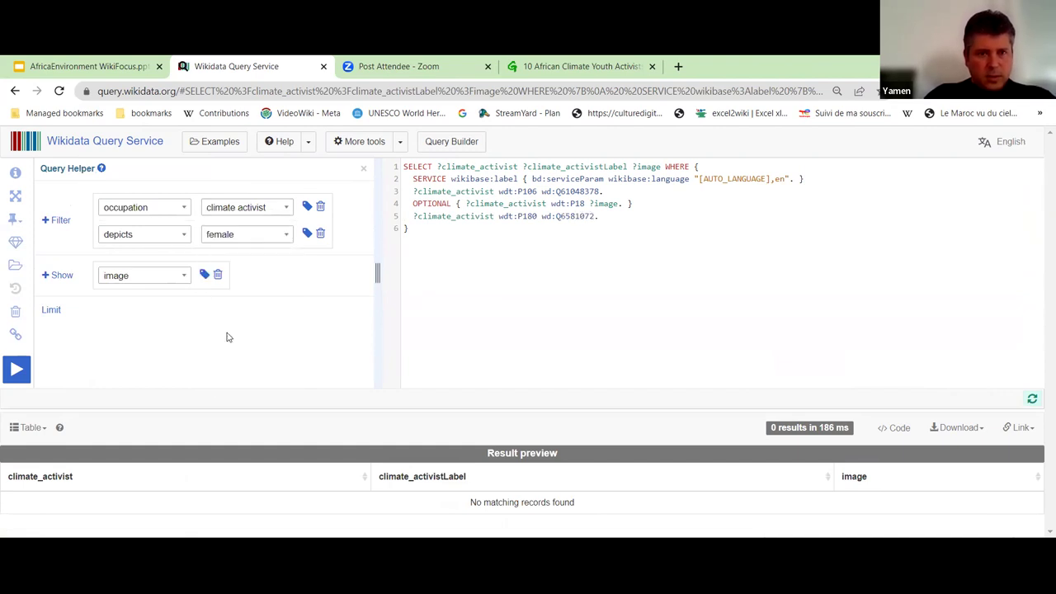
left_click(158, 238)
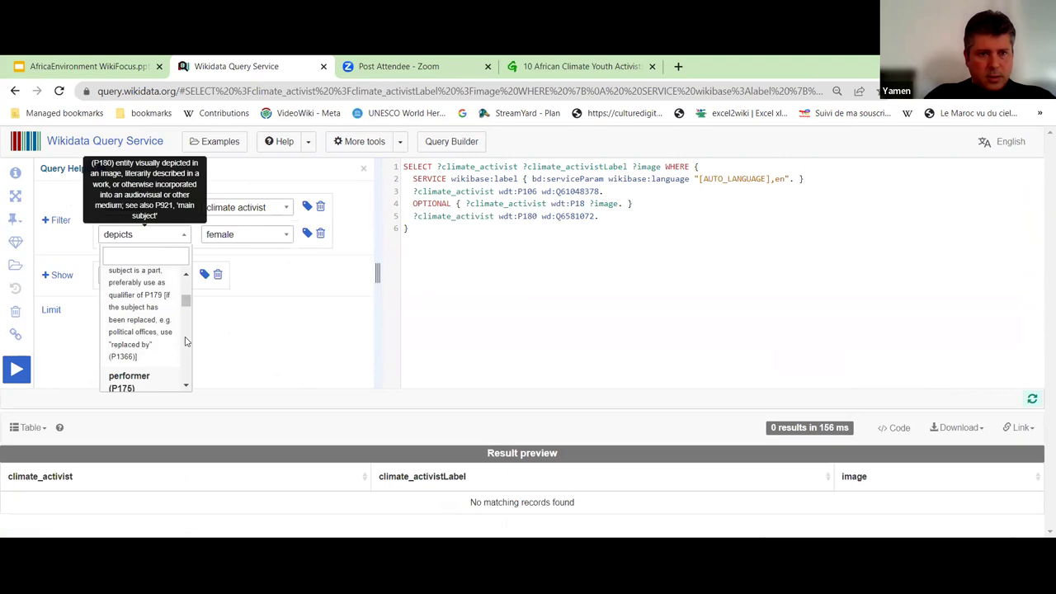
scroll(185, 343, "down", 1)
left_click_drag(187, 307, 189, 278)
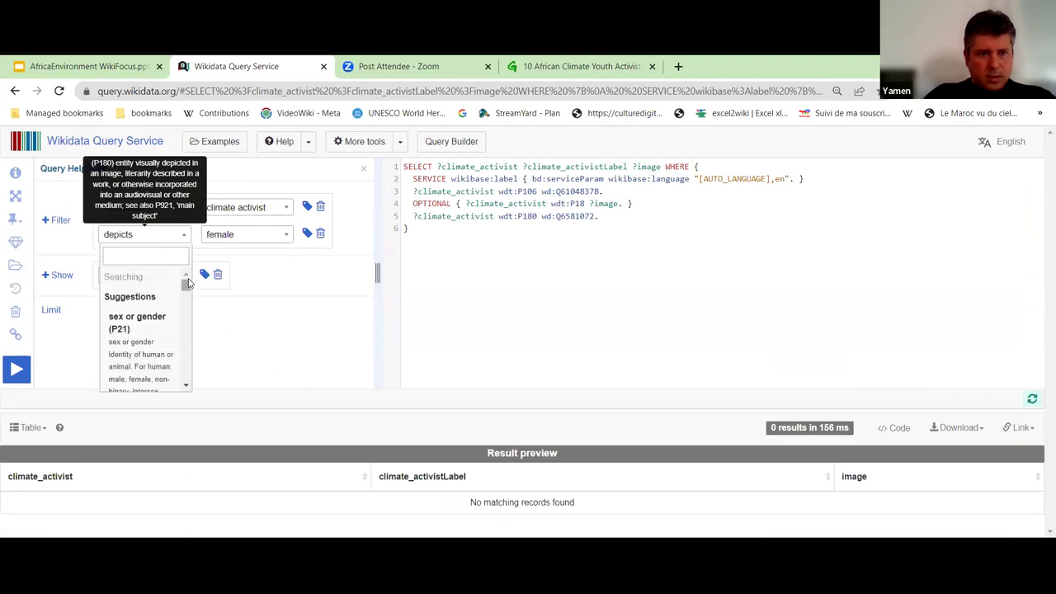
left_click(146, 328)
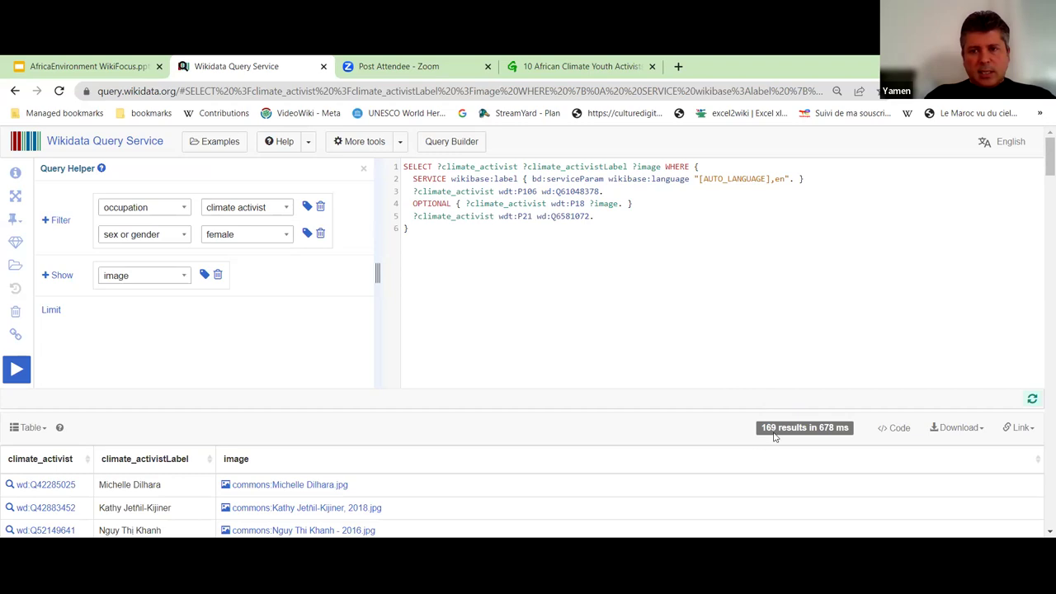
left_click(40, 429)
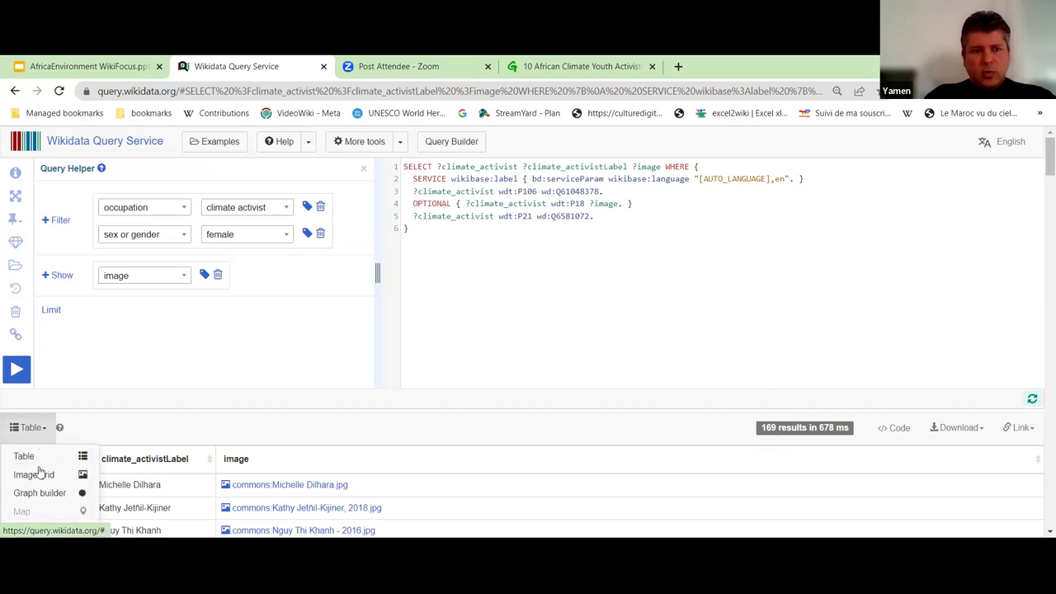
left_click(38, 493)
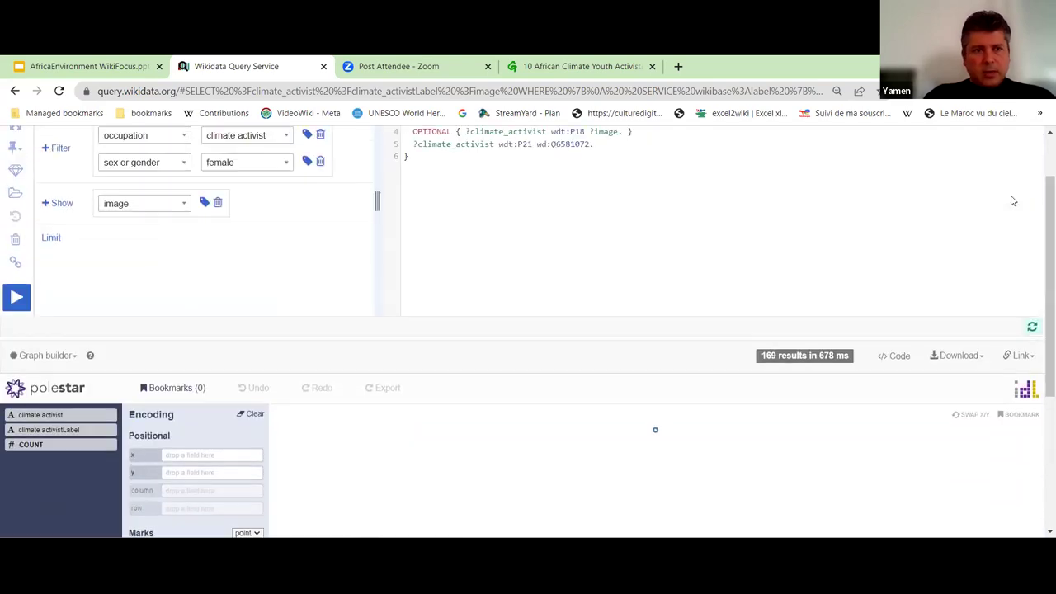
left_click(67, 353)
left_click(42, 401)
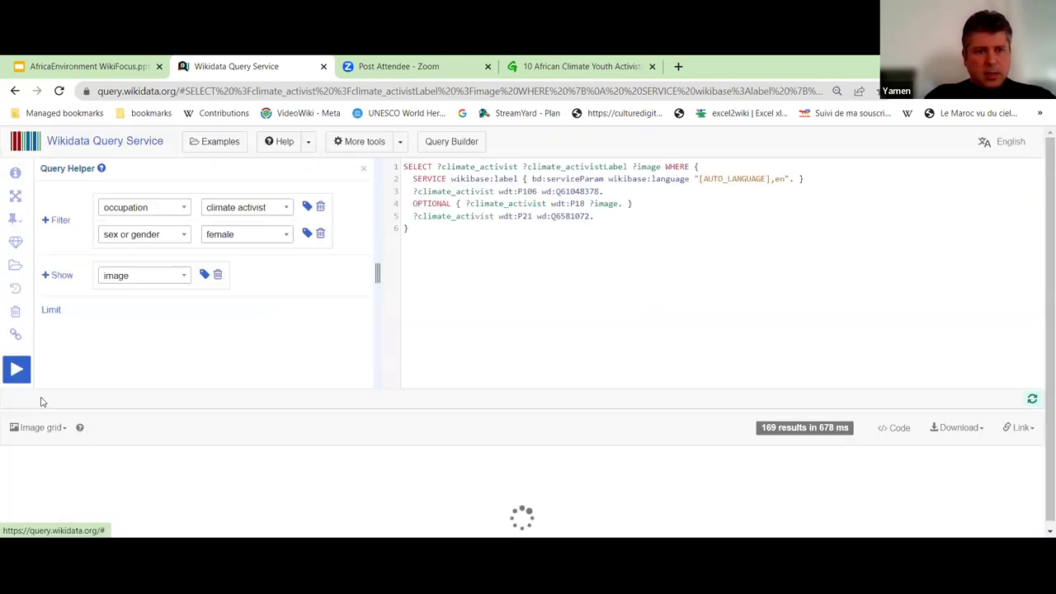
scroll(1040, 248, "down", 5)
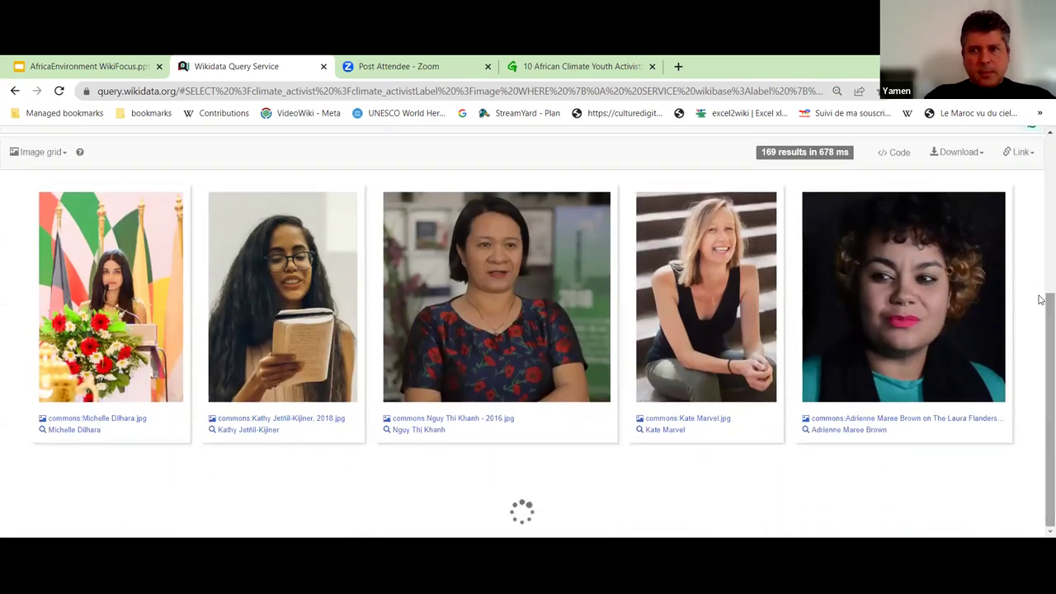
scroll(1040, 297, "down", 3)
scroll(1039, 350, "down", 5)
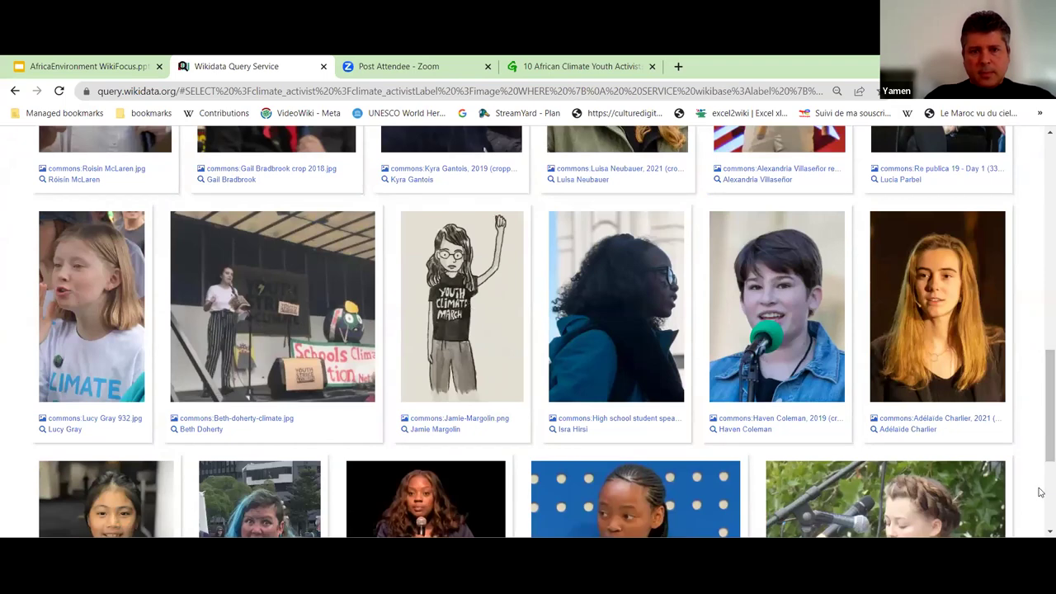
scroll(1040, 466, "down", 3)
scroll(1040, 474, "down", 3)
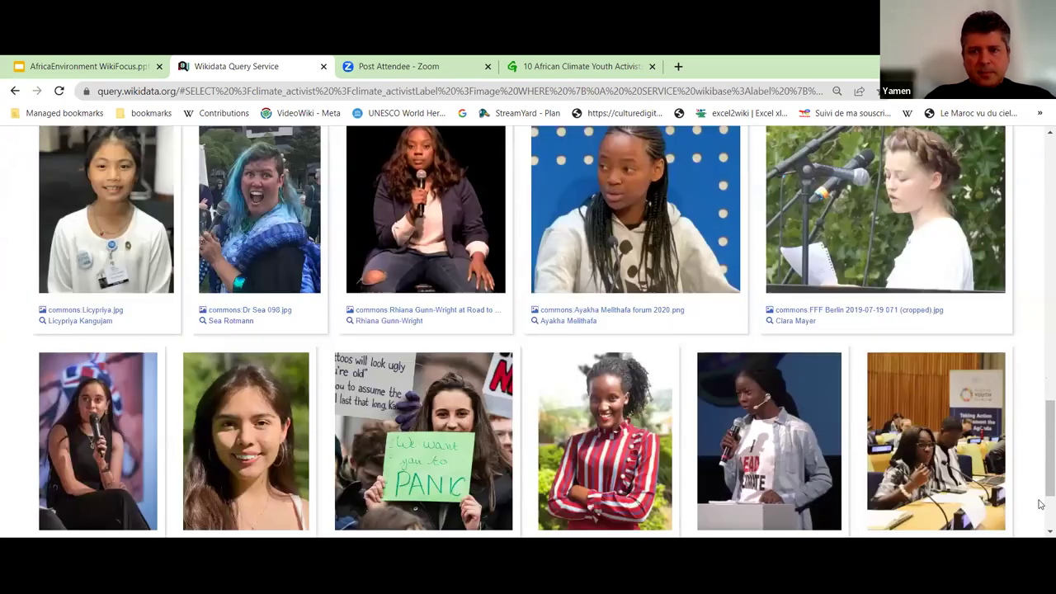
scroll(1041, 363, "down", 9)
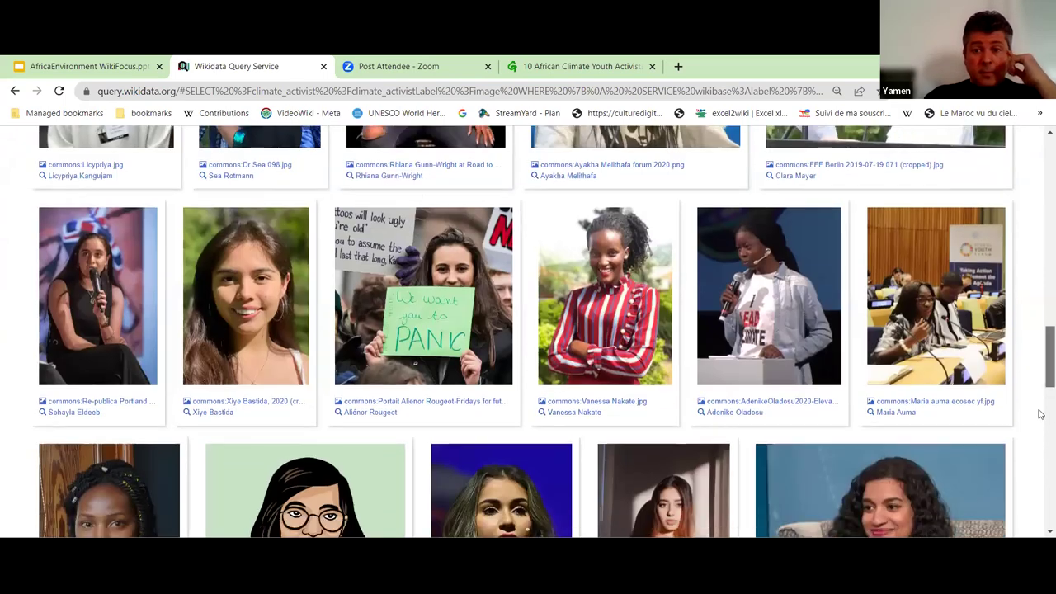
scroll(1040, 493, "down", 3)
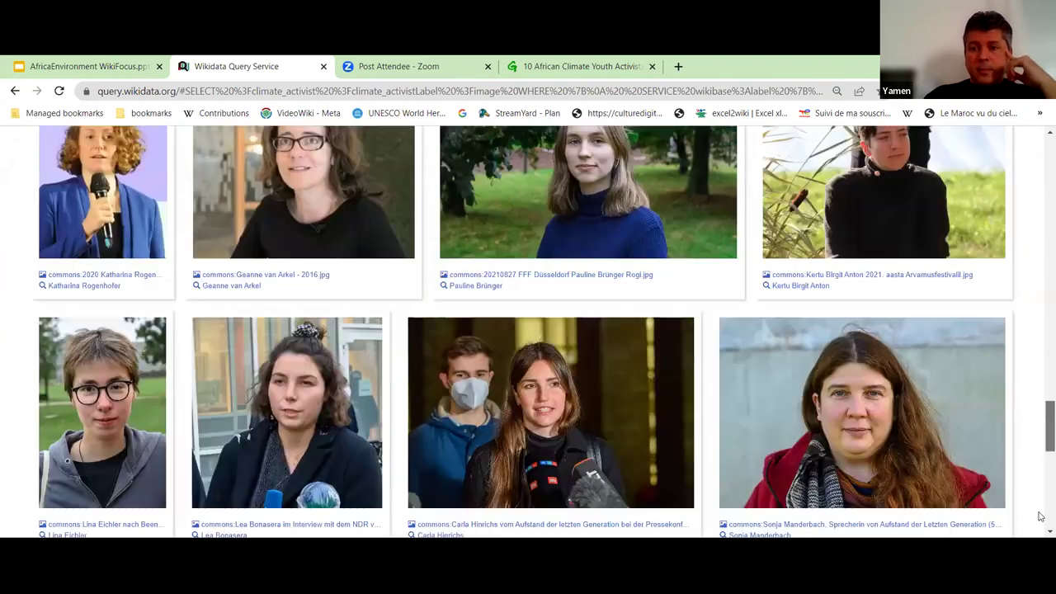
scroll(1040, 413, "down", 5)
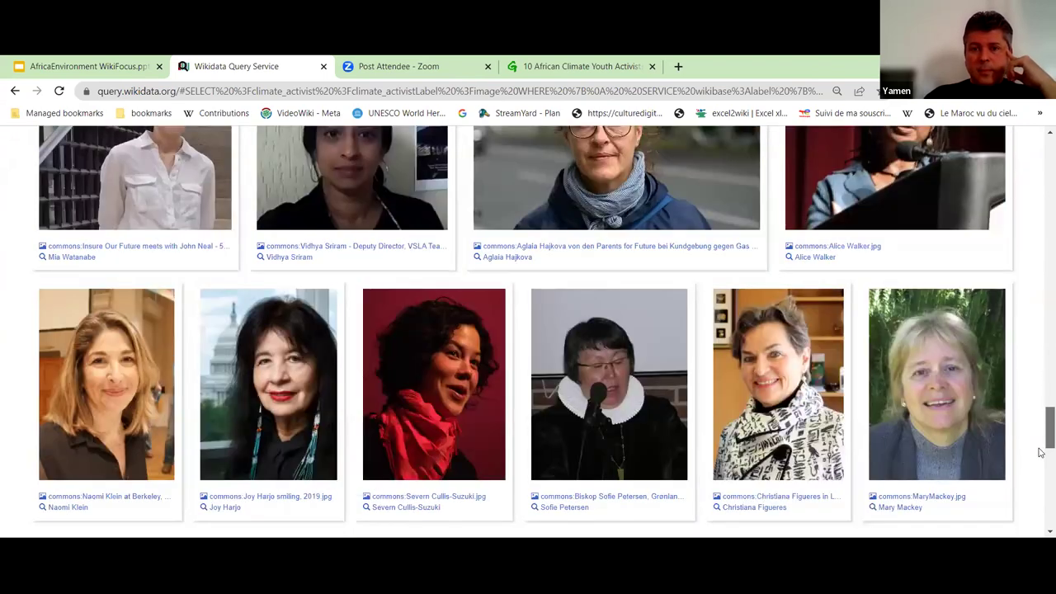
scroll(1040, 167, "up", 2)
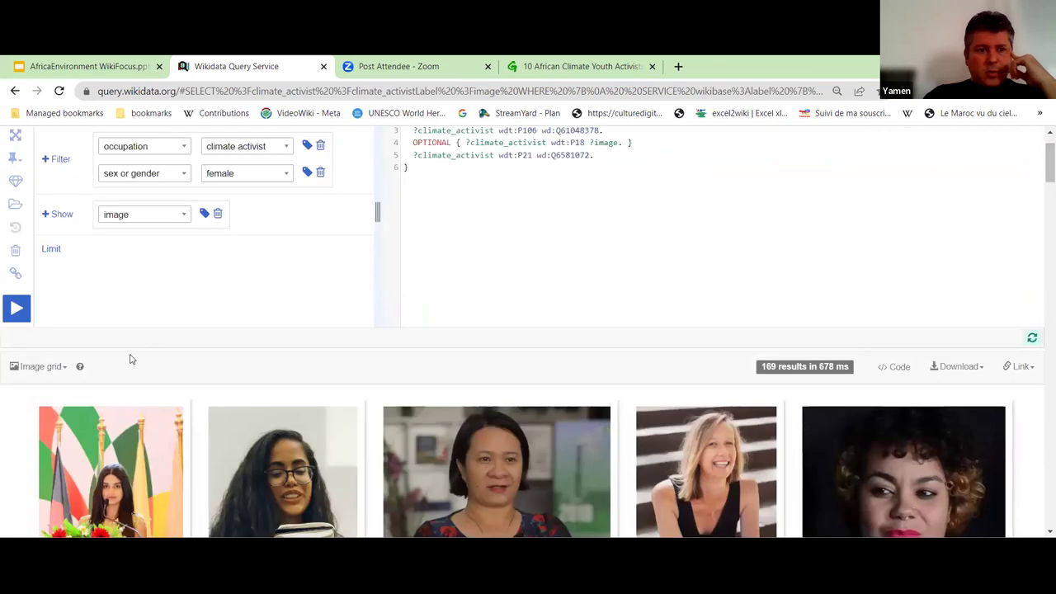
left_click(25, 395)
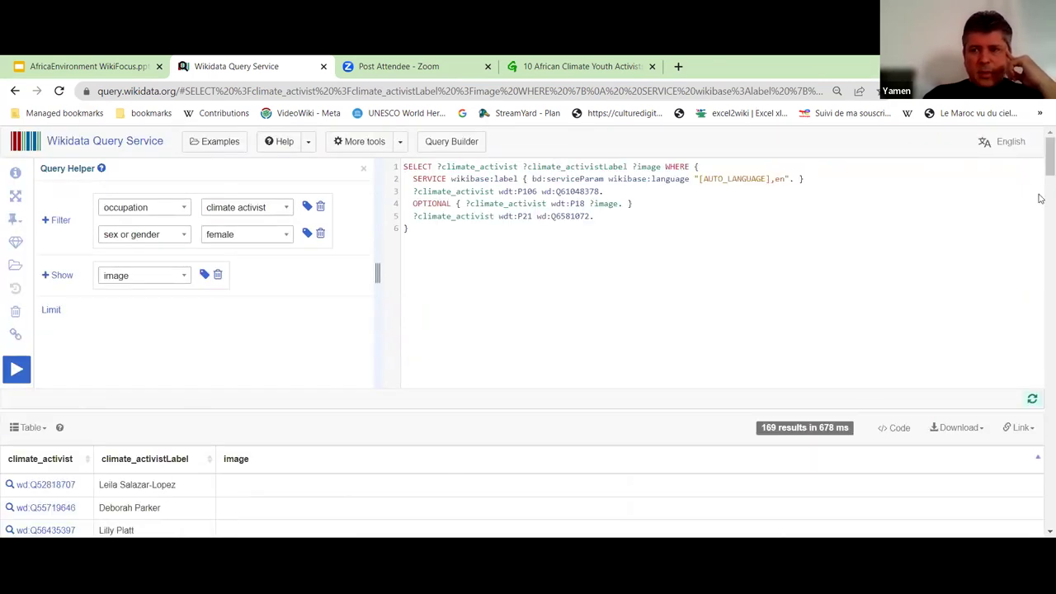
left_click_drag(1041, 162, 1005, 145)
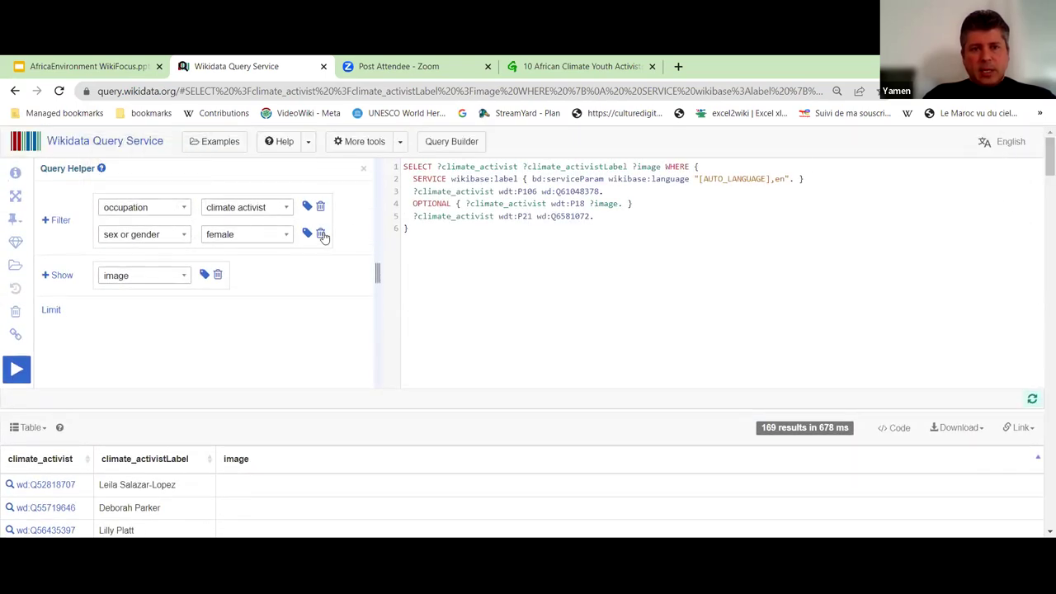
Replace the female filter with country = Tunisia (Q948) and run the query, getting 0 results
left_click(320, 234)
left_click(45, 207)
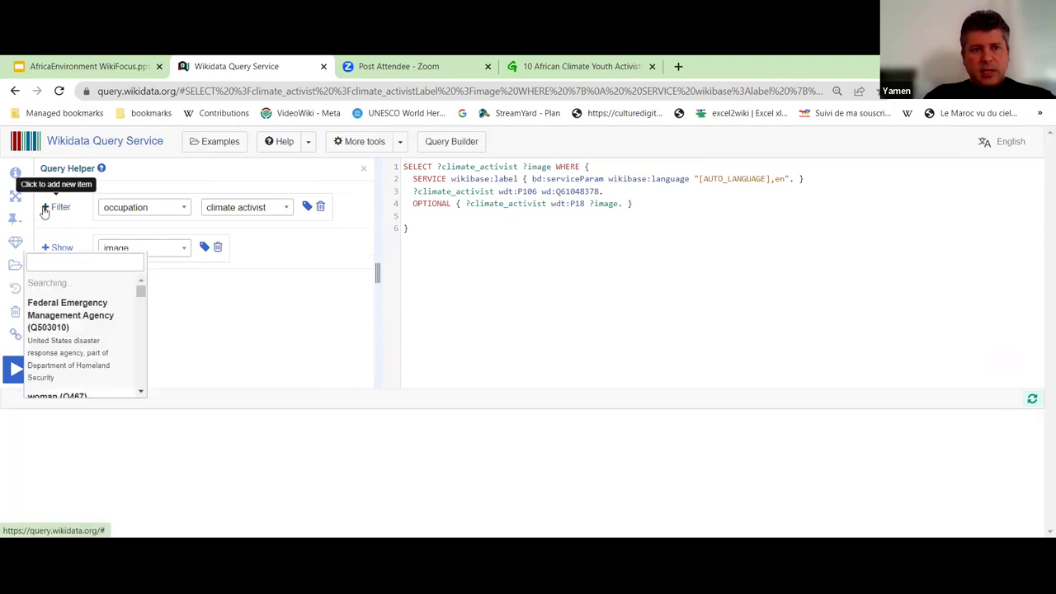
left_click(58, 262)
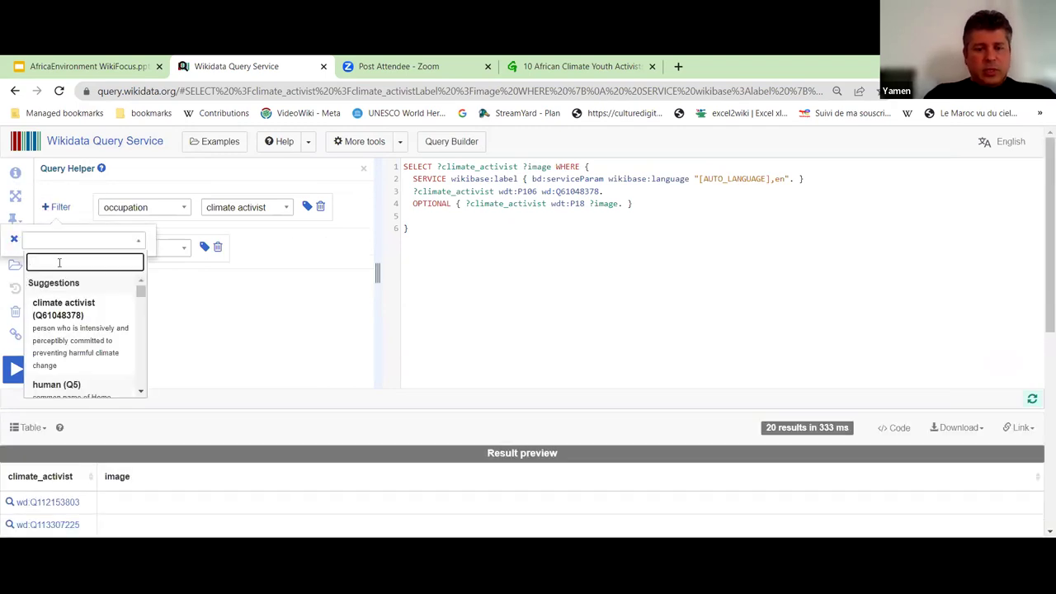
type("Tunisa")
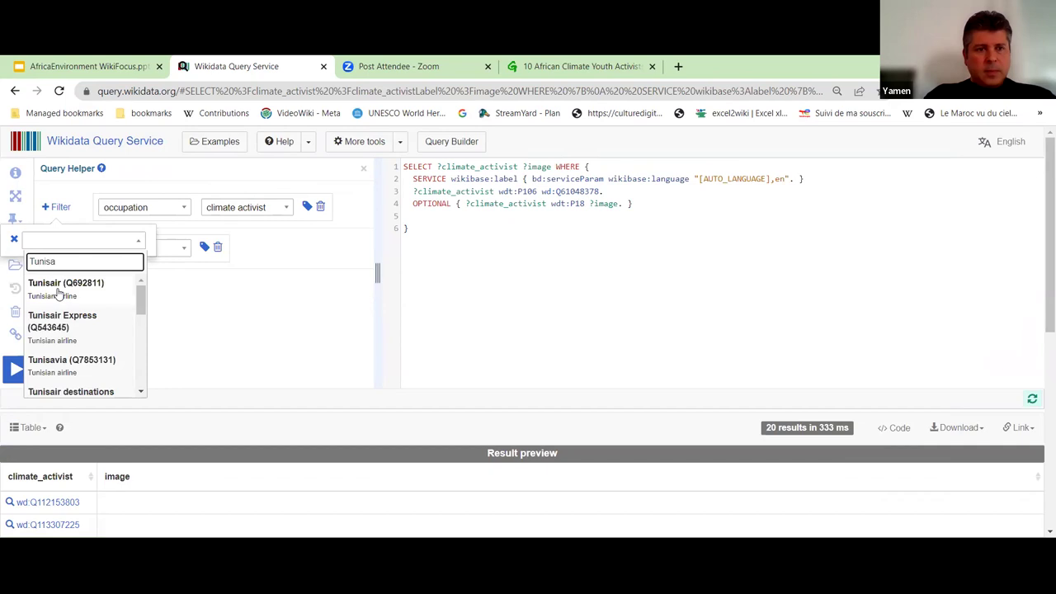
key("BackSpace")
type("ia")
left_click(54, 293)
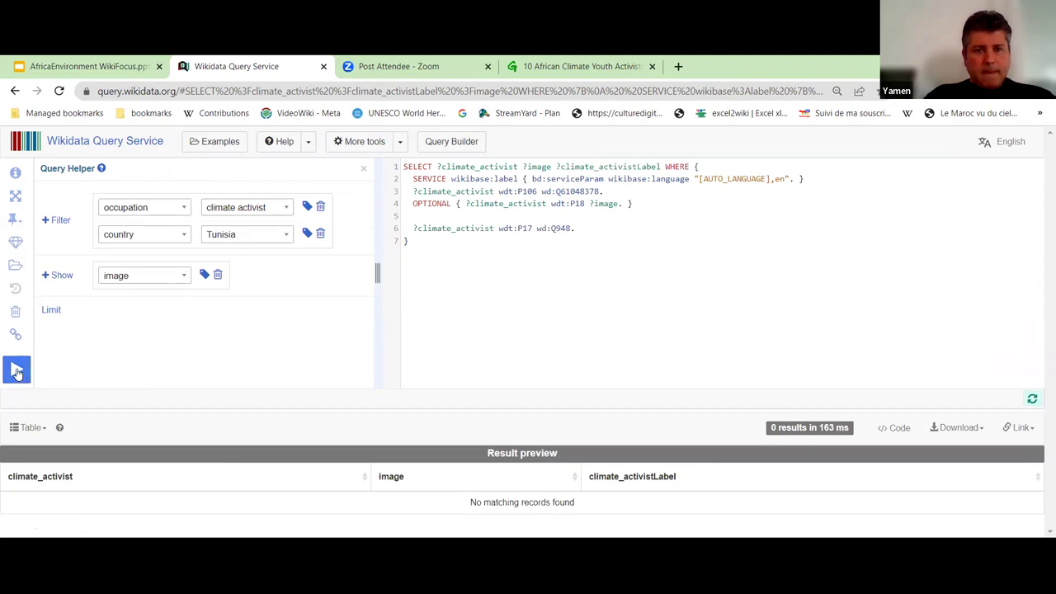
left_click(16, 370)
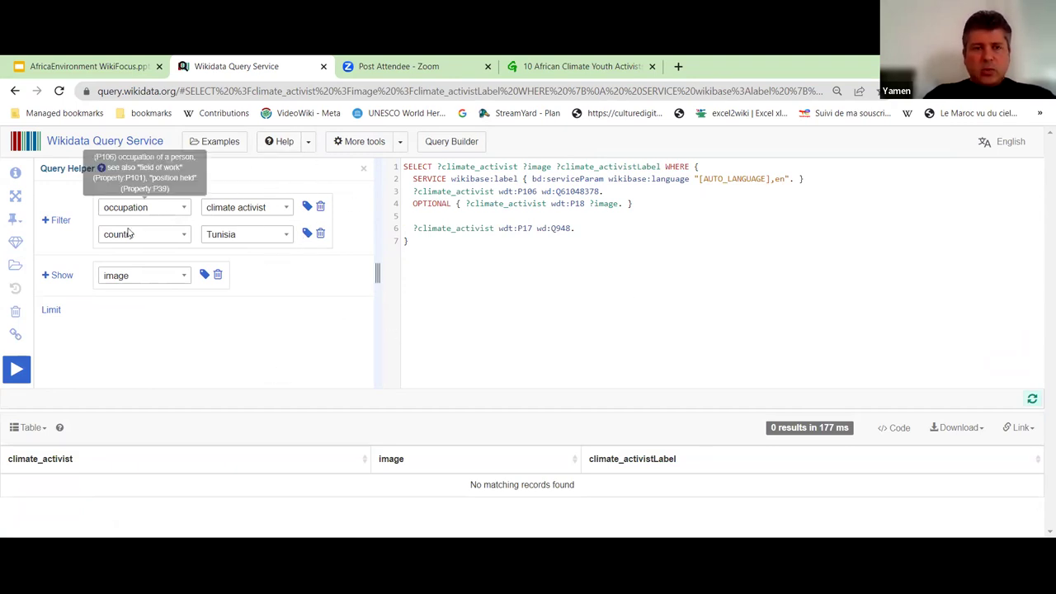
Change the country filter value to South Africa and rerun the query
left_click(233, 234)
left_click(235, 259)
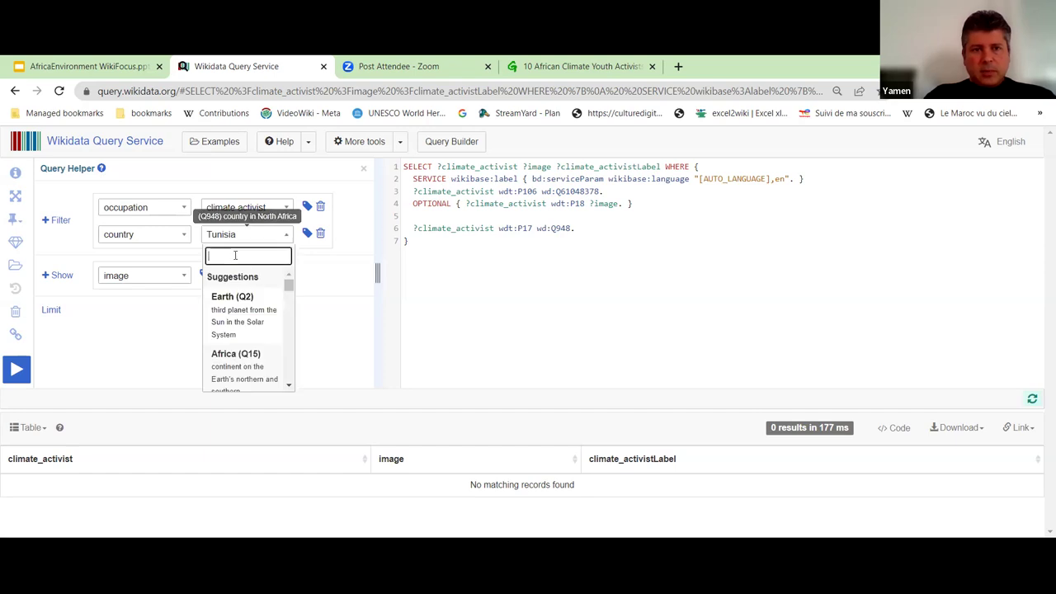
type("South ")
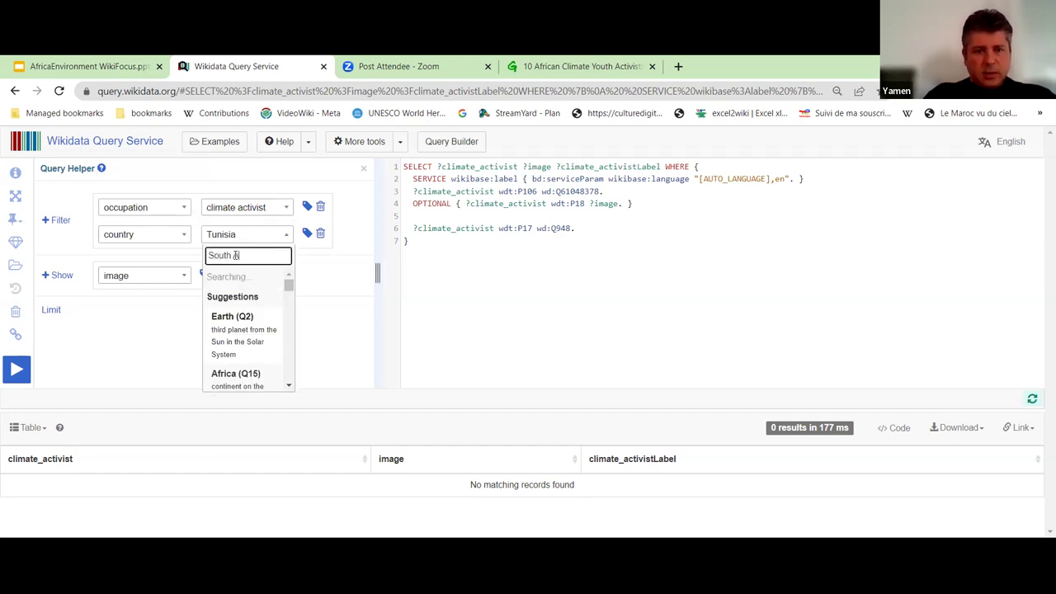
type("Af")
left_click(234, 278)
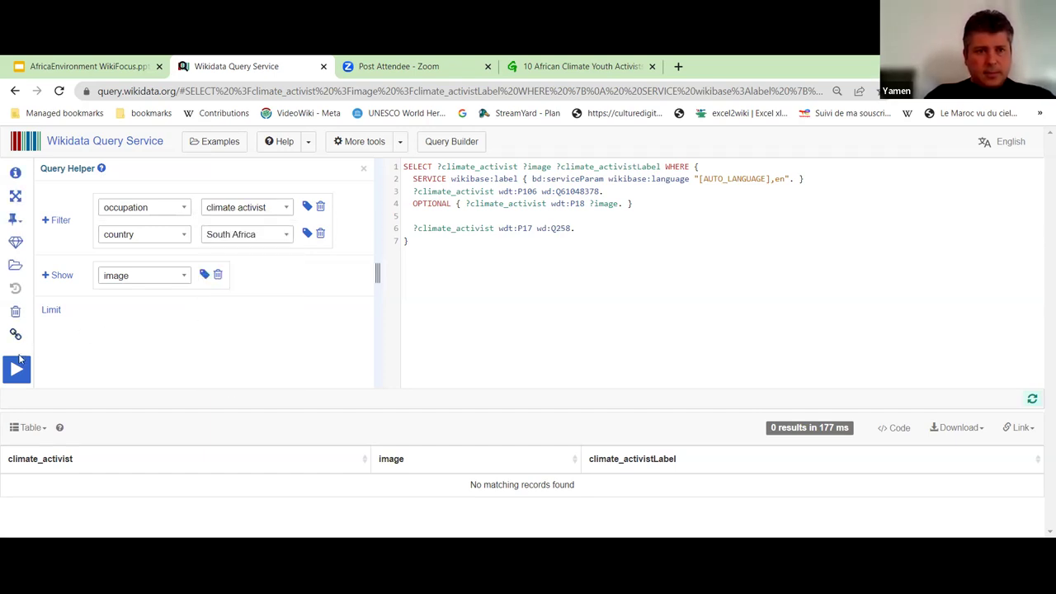
left_click(18, 366)
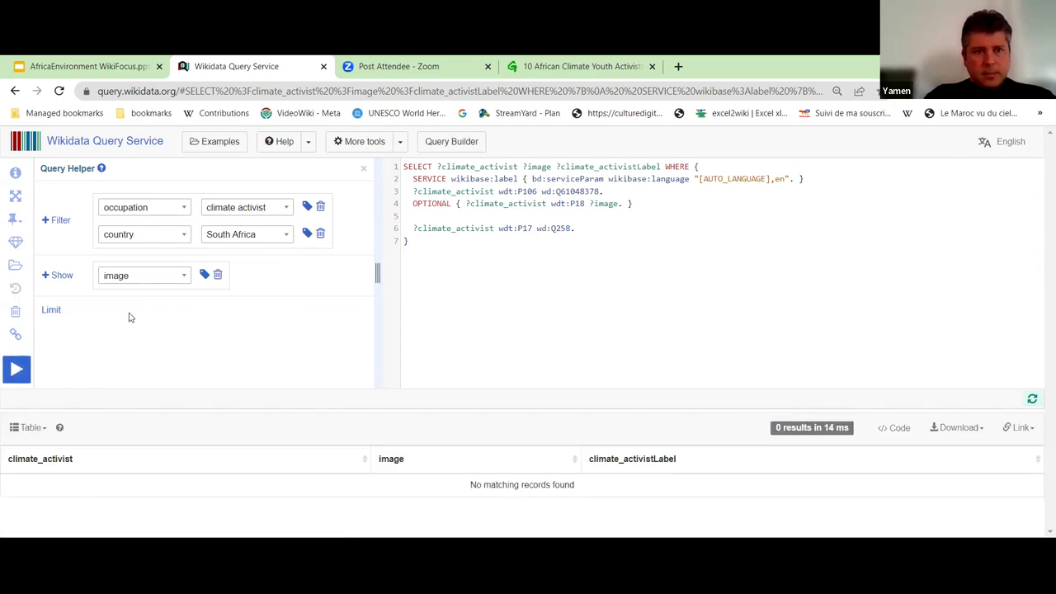
Switch the filter property to country of citizenship (P27) and rerun, listing 4 activists
left_click(147, 241)
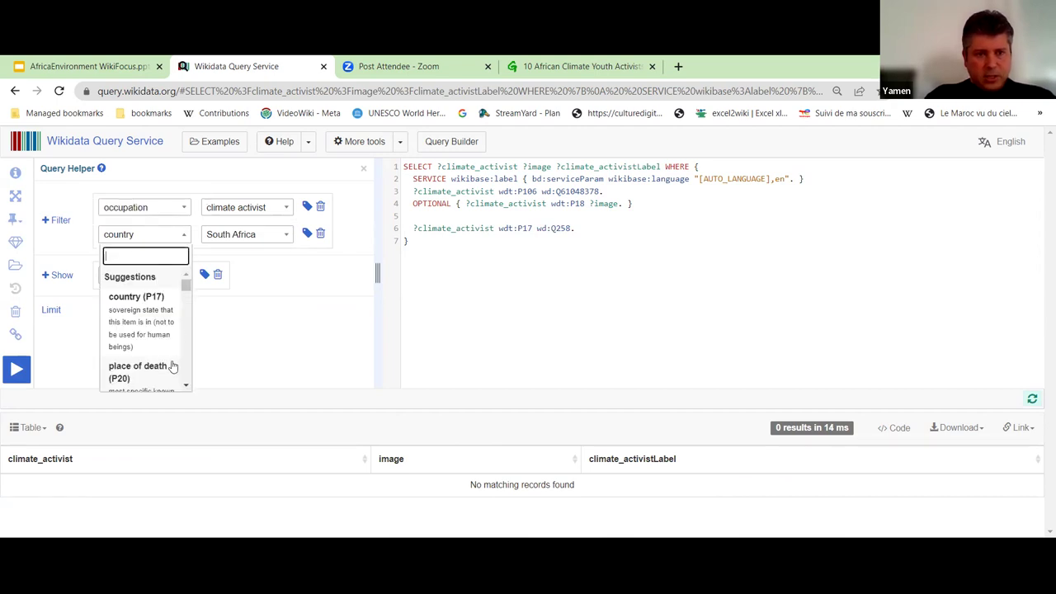
left_click(187, 387)
scroll(186, 387, "down", 5)
scroll(186, 387, "down", 6)
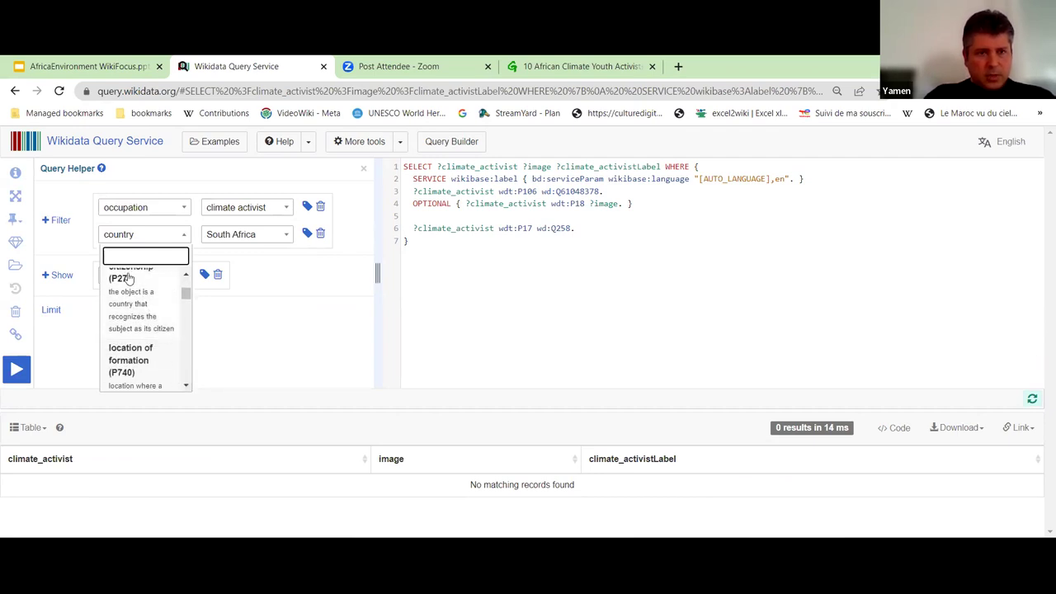
left_click(128, 279)
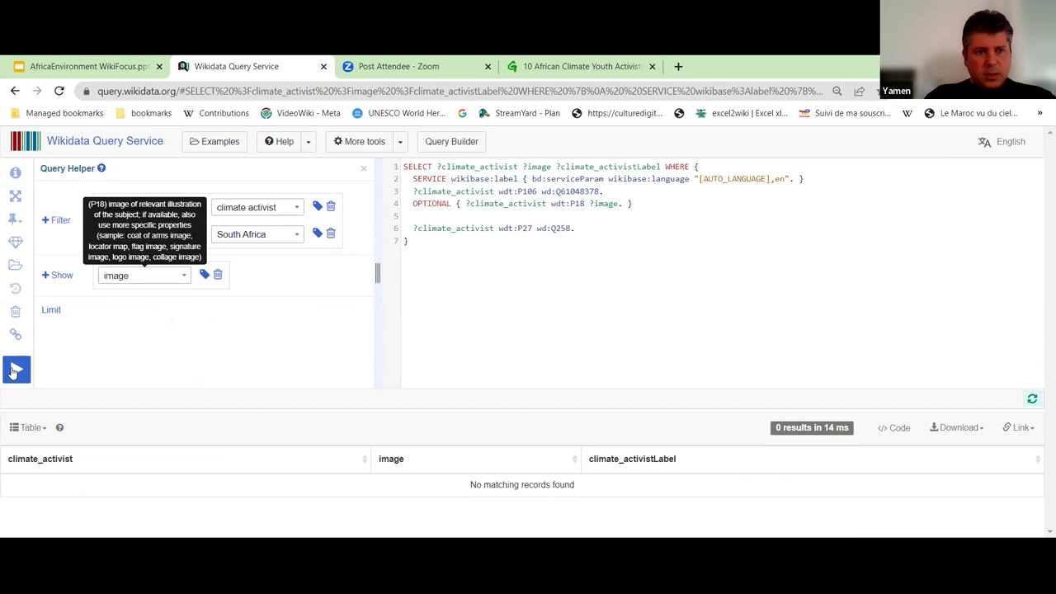
left_click(14, 371)
scroll(1041, 308, "down", 1)
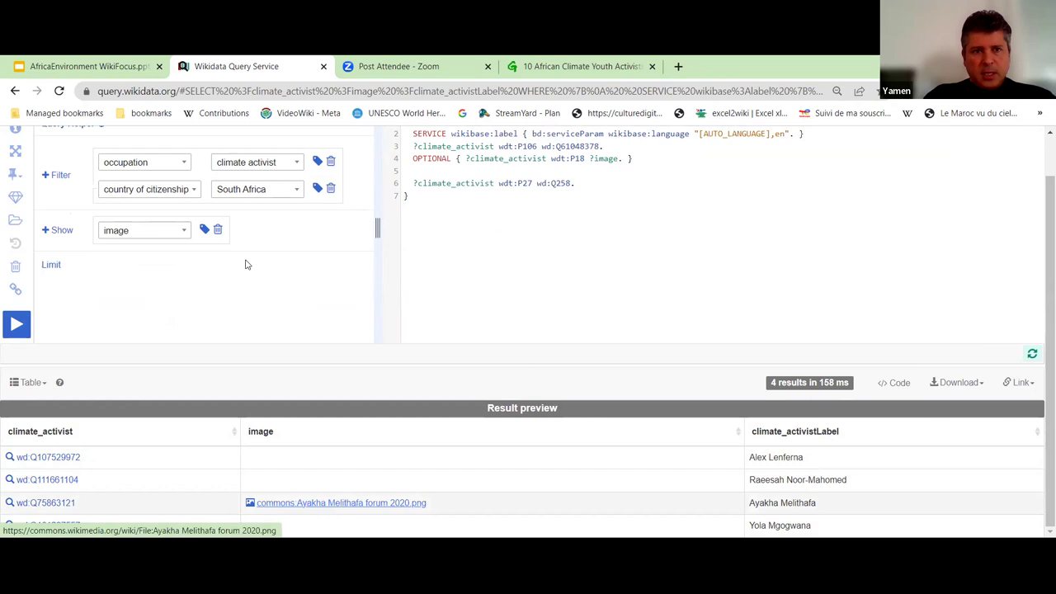
Set the citizenship filter value to Tunisia and run the query
left_click(250, 191)
left_click(232, 212)
type("Tunisai")
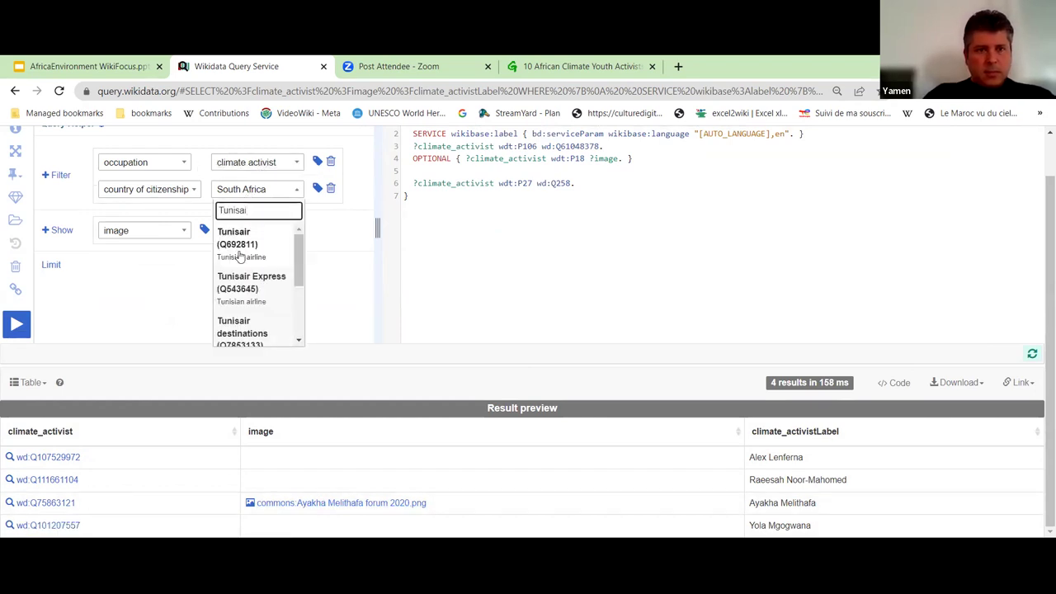
key("BackSpace")
key("BackSpace")
type("ia")
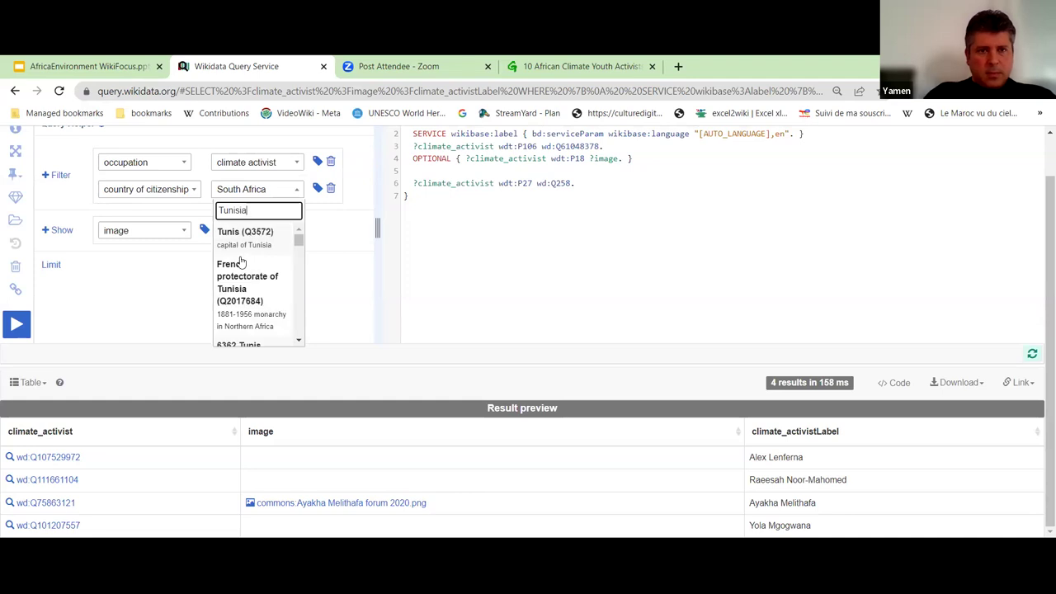
left_click(240, 235)
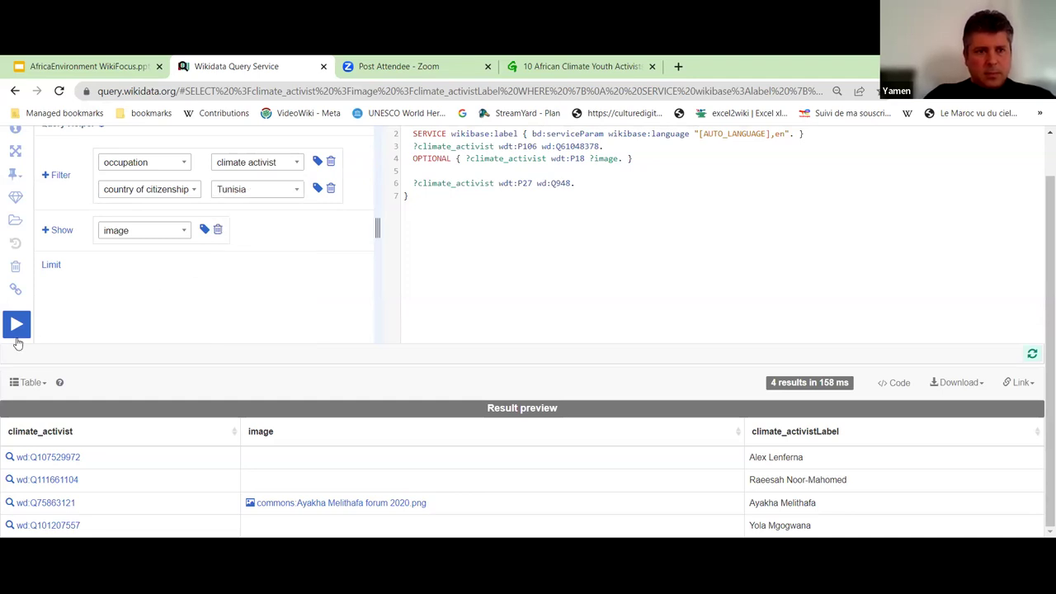
left_click(17, 323)
left_click(18, 371)
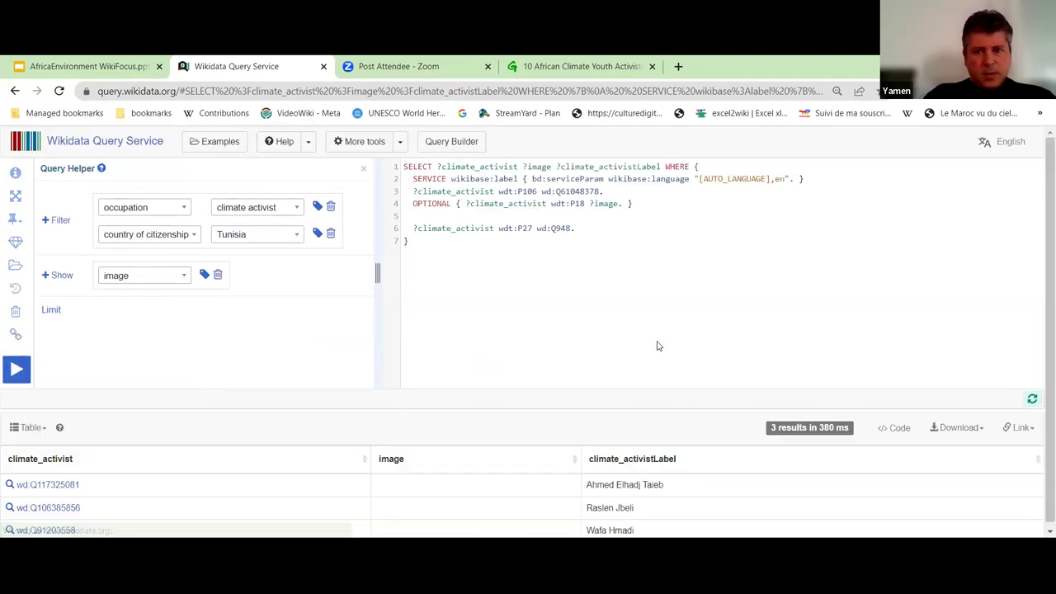
scroll(1039, 345, "down", 1)
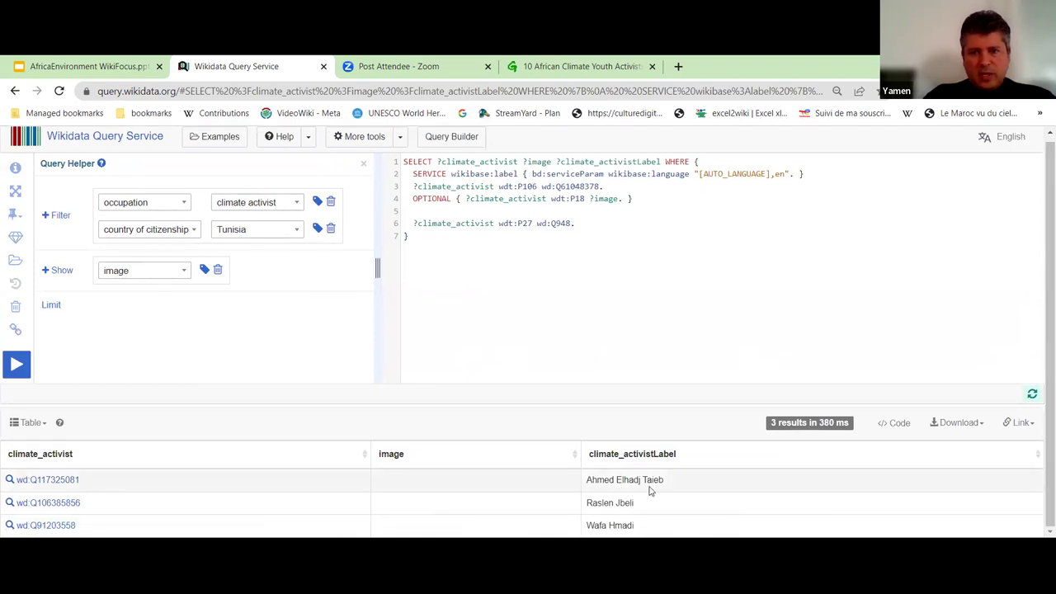
Highlight the first activist's name and item ID in the results
left_click_drag(665, 488, 584, 487)
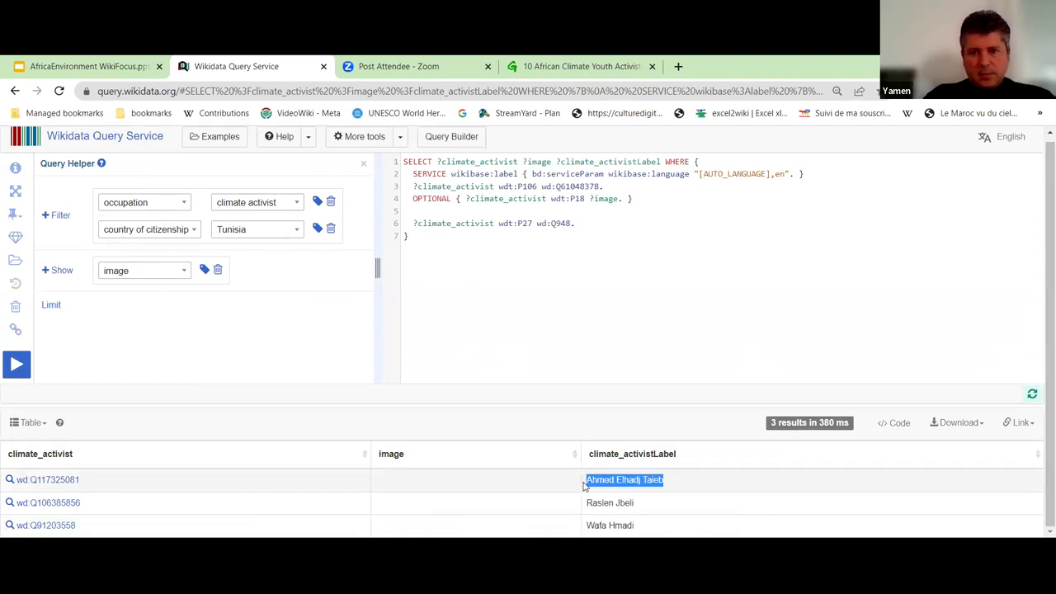
left_click_drag(181, 479, 15, 479)
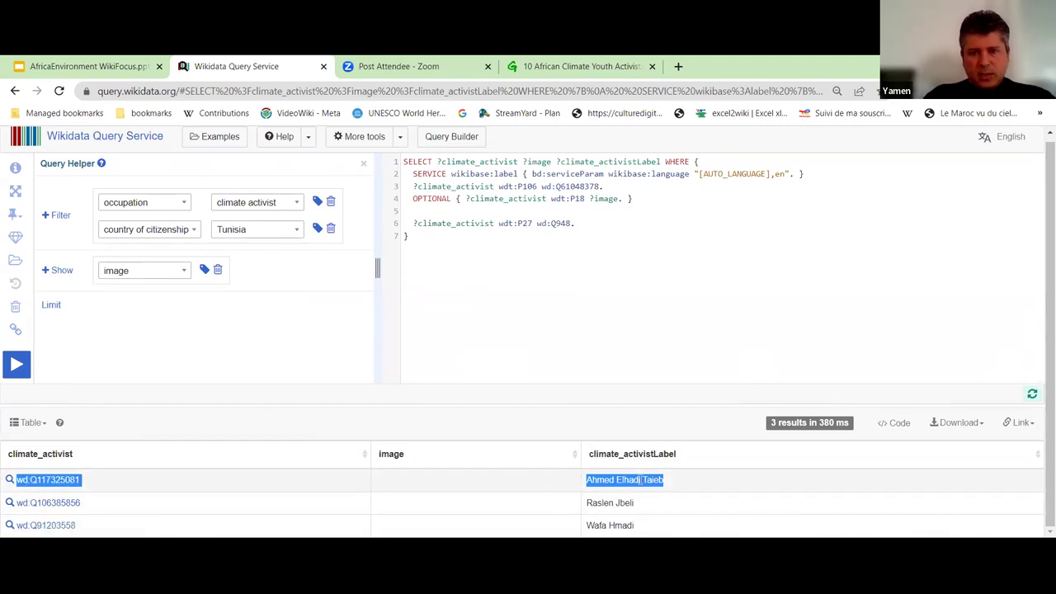
left_click(693, 329)
left_click_drag(665, 484, 584, 482)
left_click(688, 332)
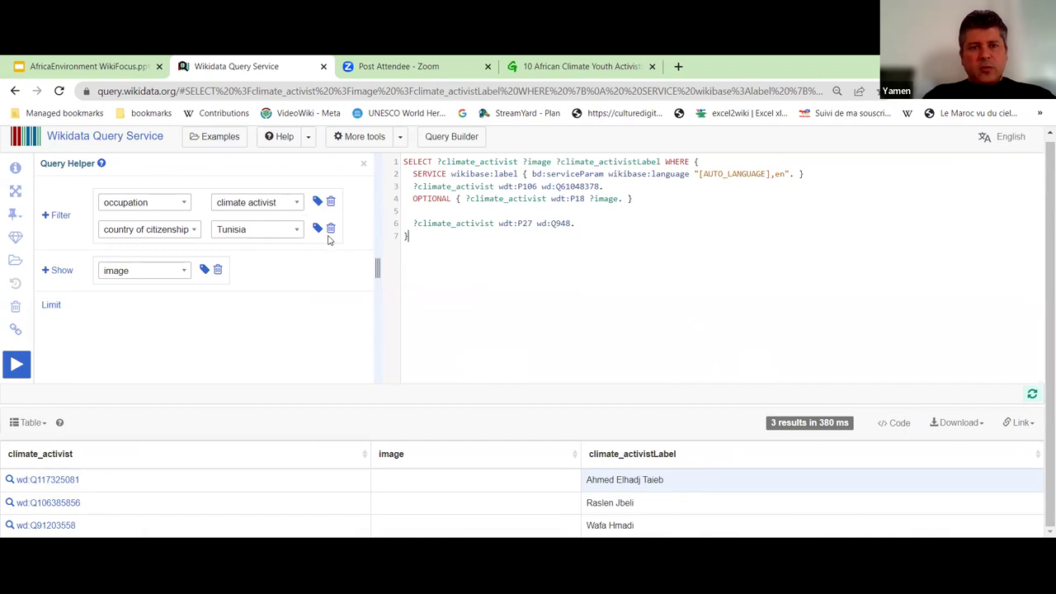
Delete the country of citizenship filter and rerun, returning 333 activists with images
left_click(330, 230)
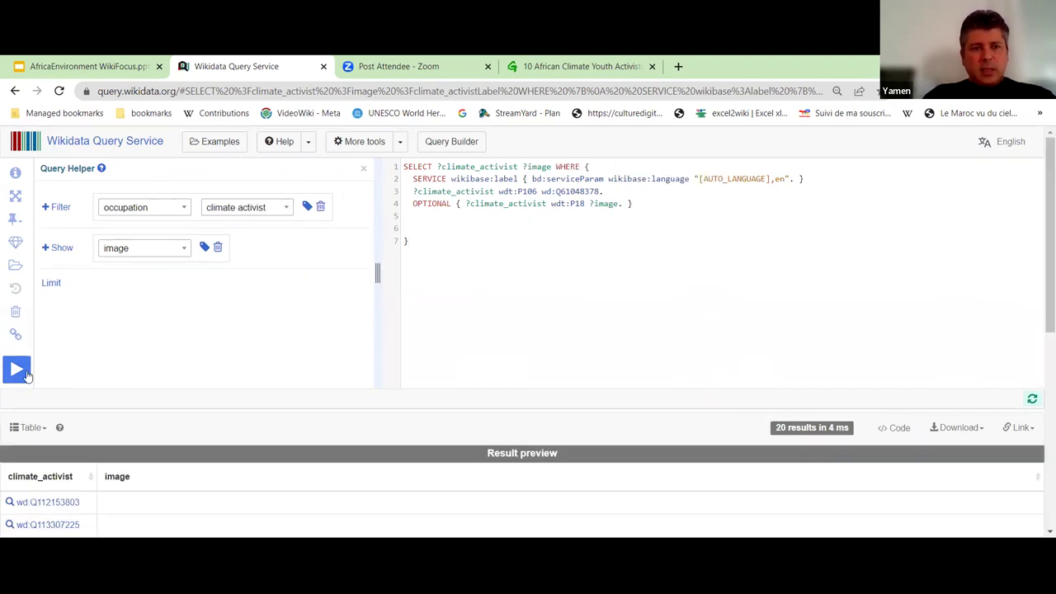
left_click(18, 370)
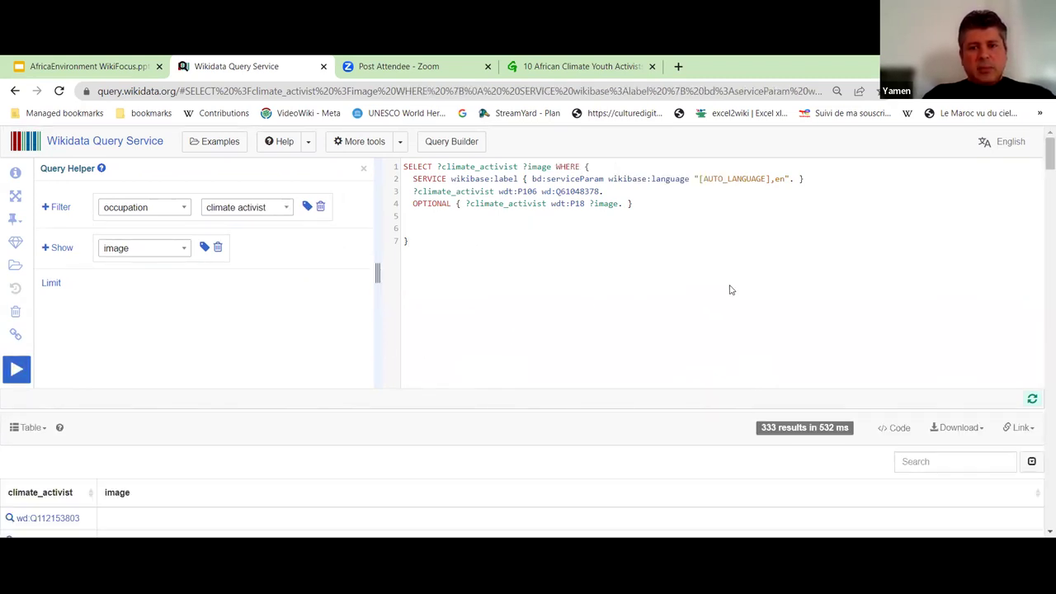
mouse_move(1041, 156)
left_mouse_down()
mouse_move(1041, 186)
mouse_move(1040, 173)
left_mouse_up()
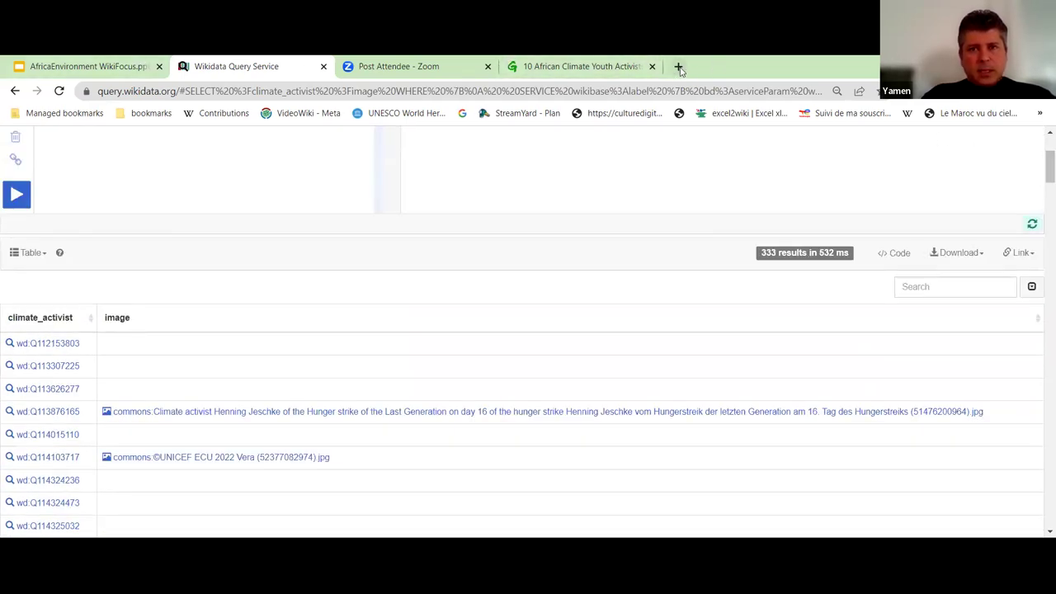
Open a new Chrome tab and go to explorenigeriadata.wiki
left_click(678, 67)
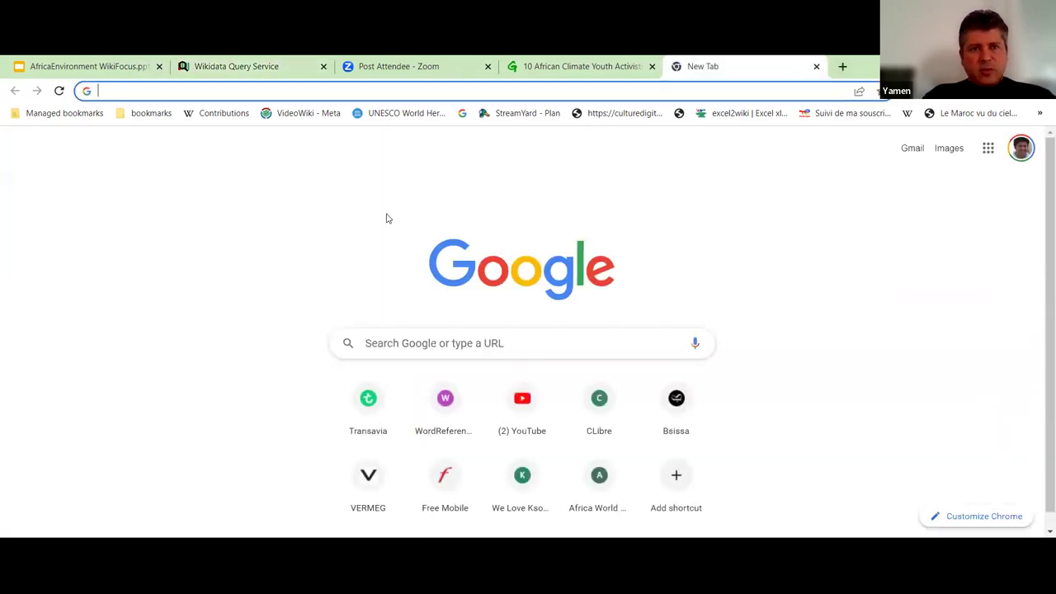
left_click(189, 90)
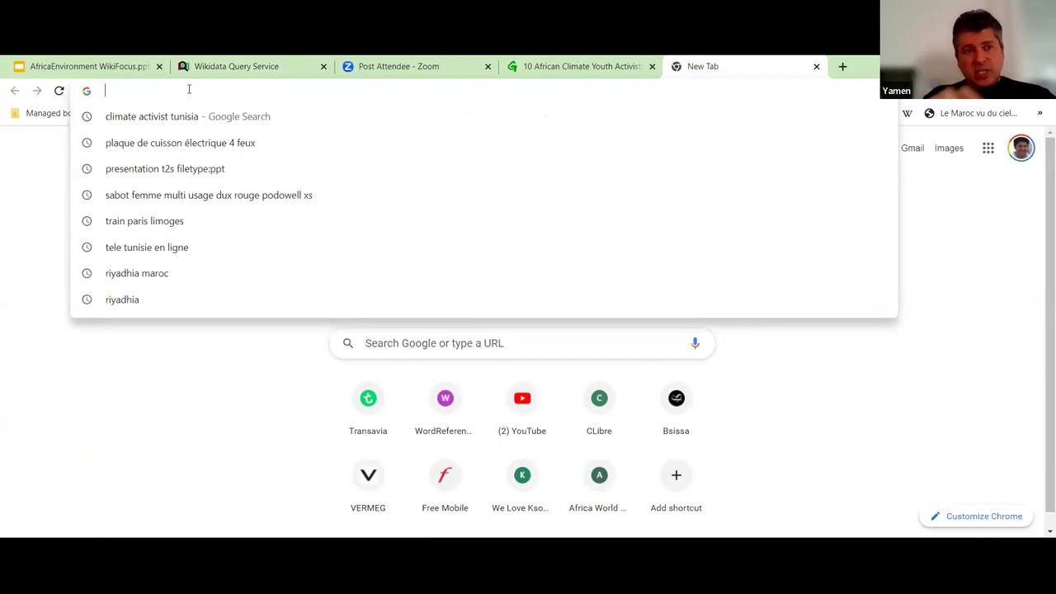
type("explorenigeriadata.wiki")
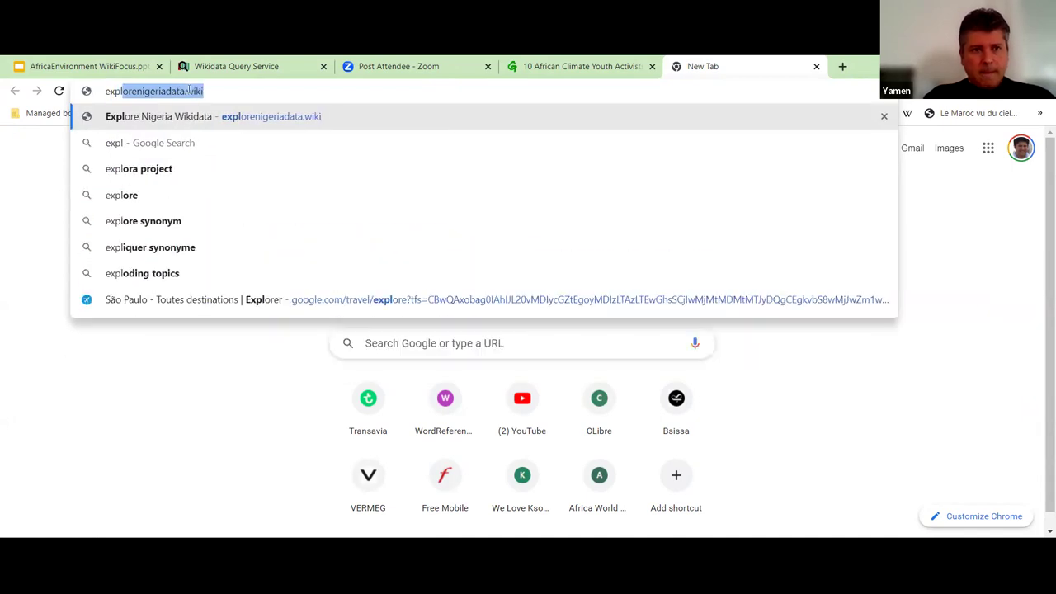
key("Return")
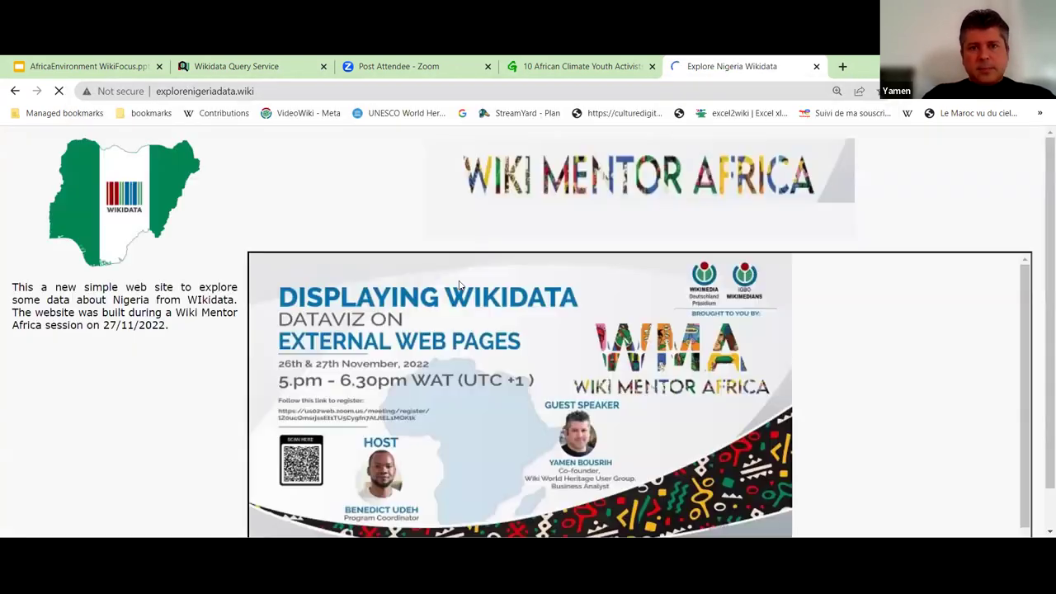
Go to the Women from Nigeria page and reveal the embedded map's Edit visually / Edit SPARQL menu
scroll(1039, 253, "down", 1)
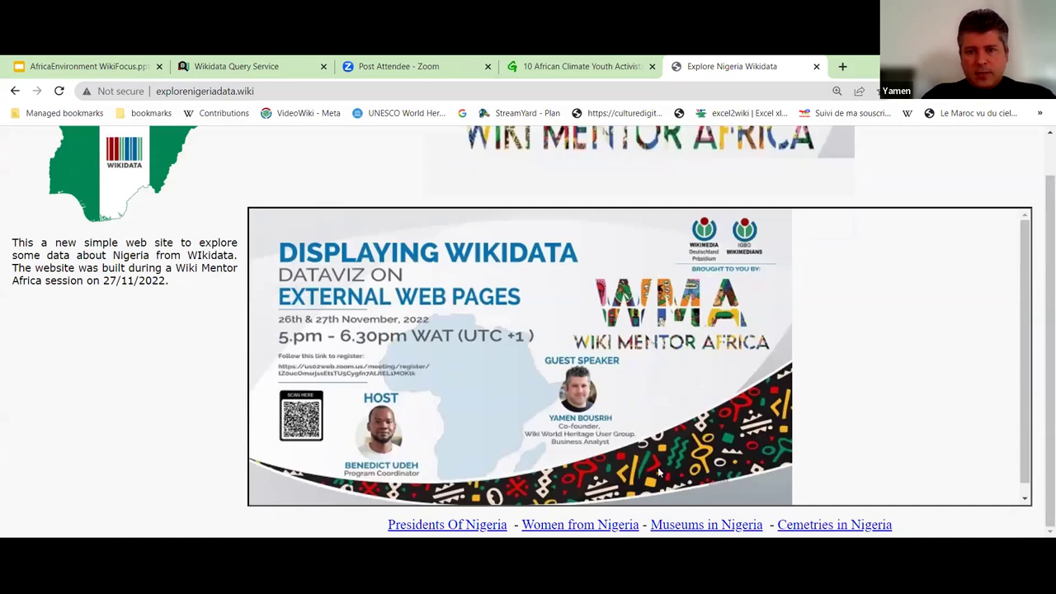
left_click(590, 526)
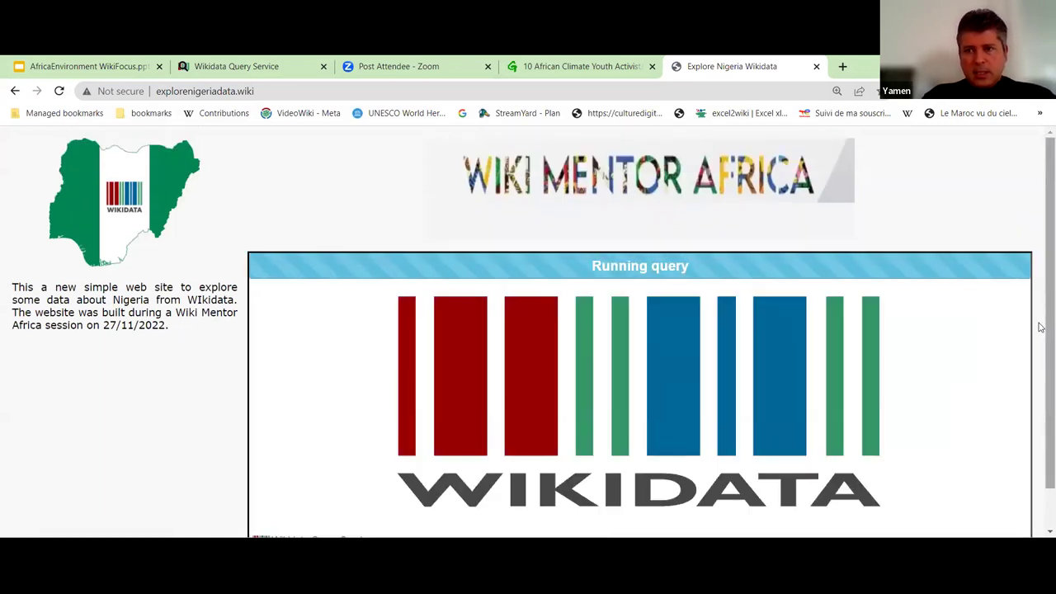
scroll(1039, 361, "down", 1)
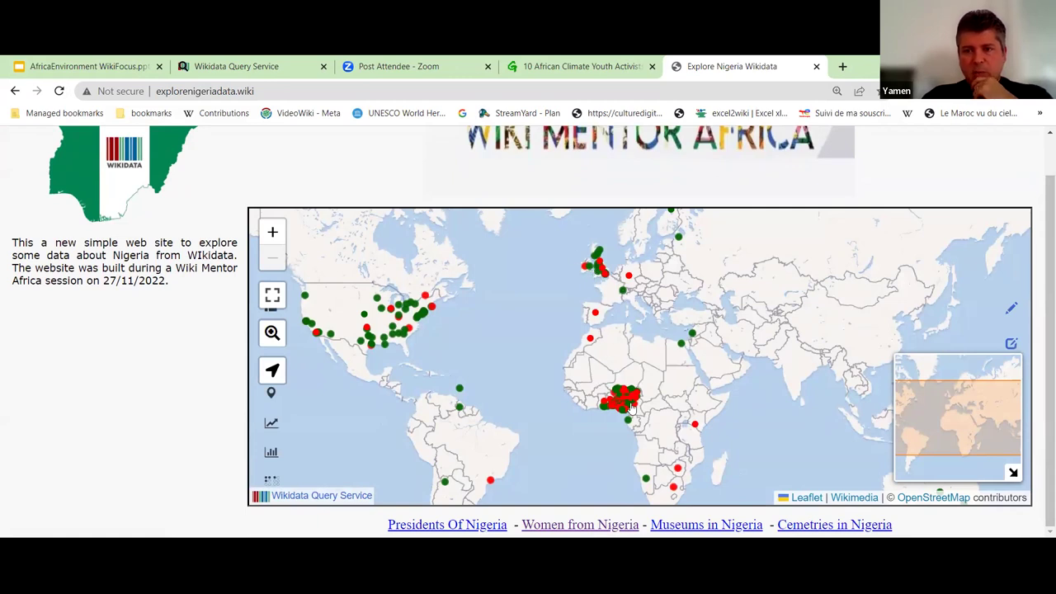
mouse_move(953, 329)
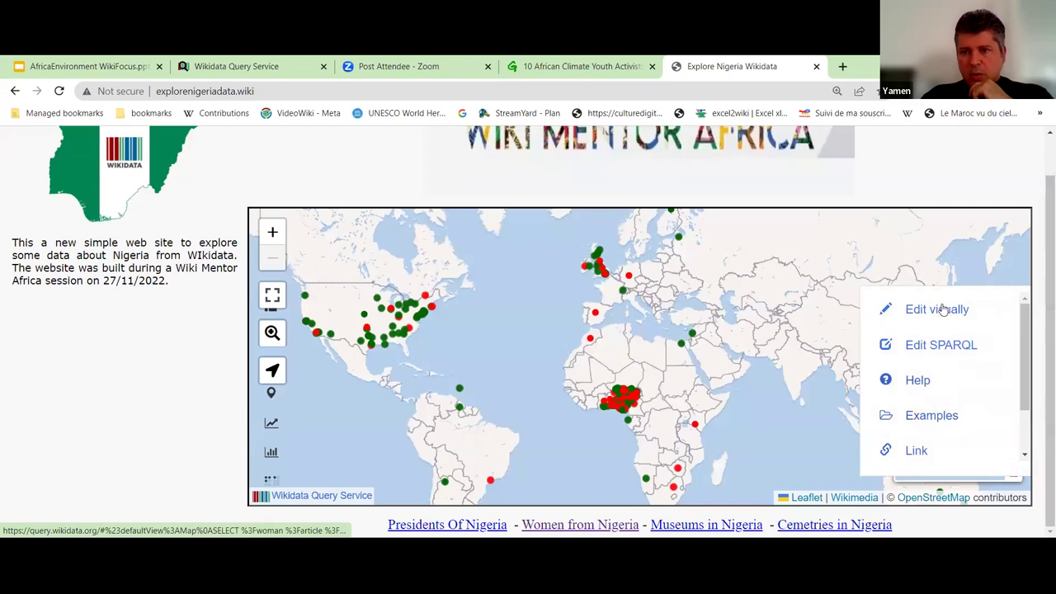
Open the Nigerian women map query in SPARQL and copy its article and colour lines 11–16
left_click(940, 345)
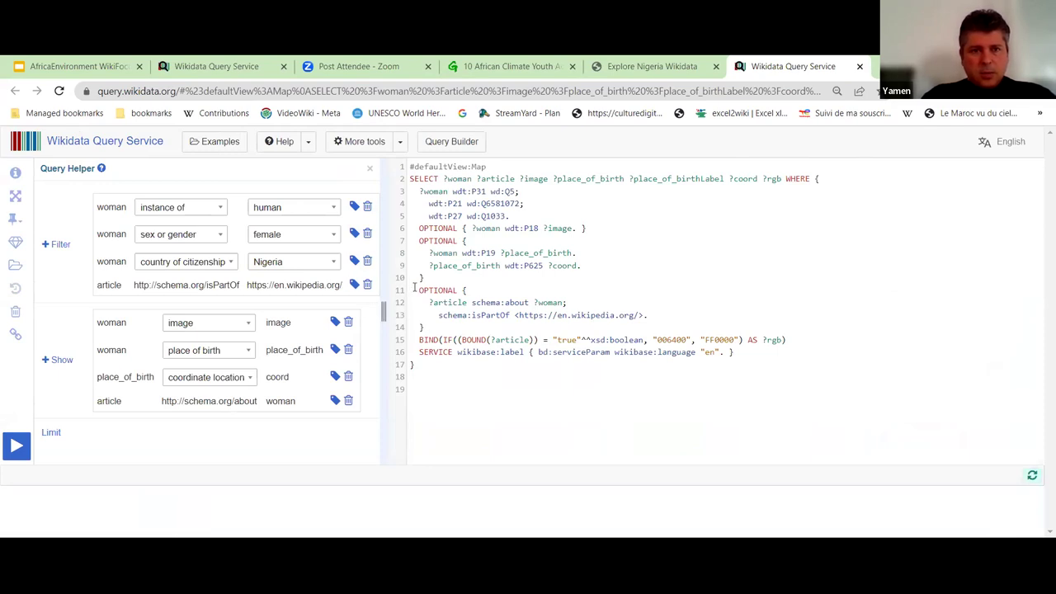
mouse_move(278, 214)
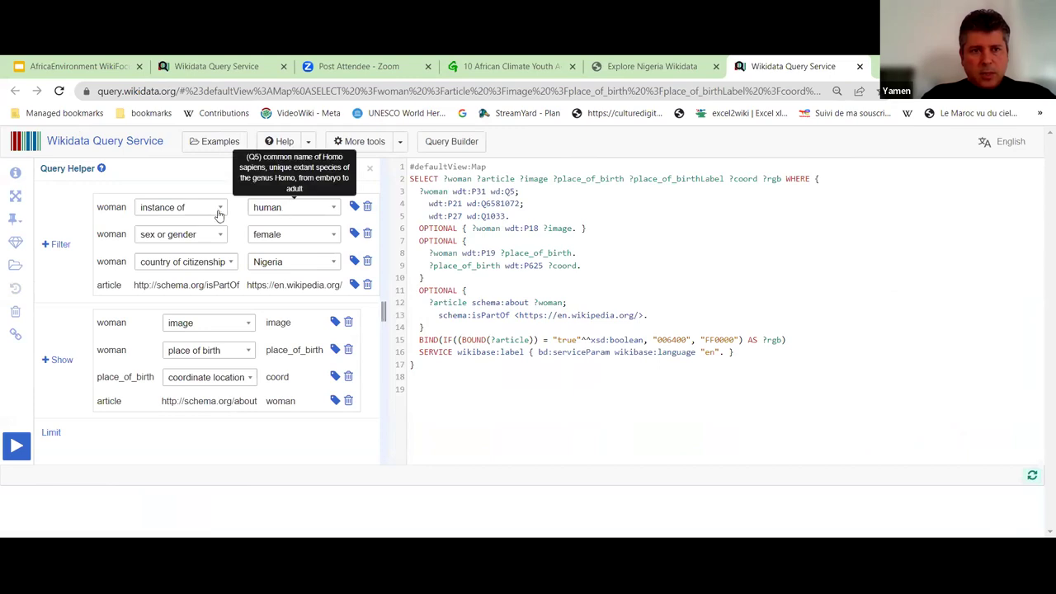
mouse_move(278, 268)
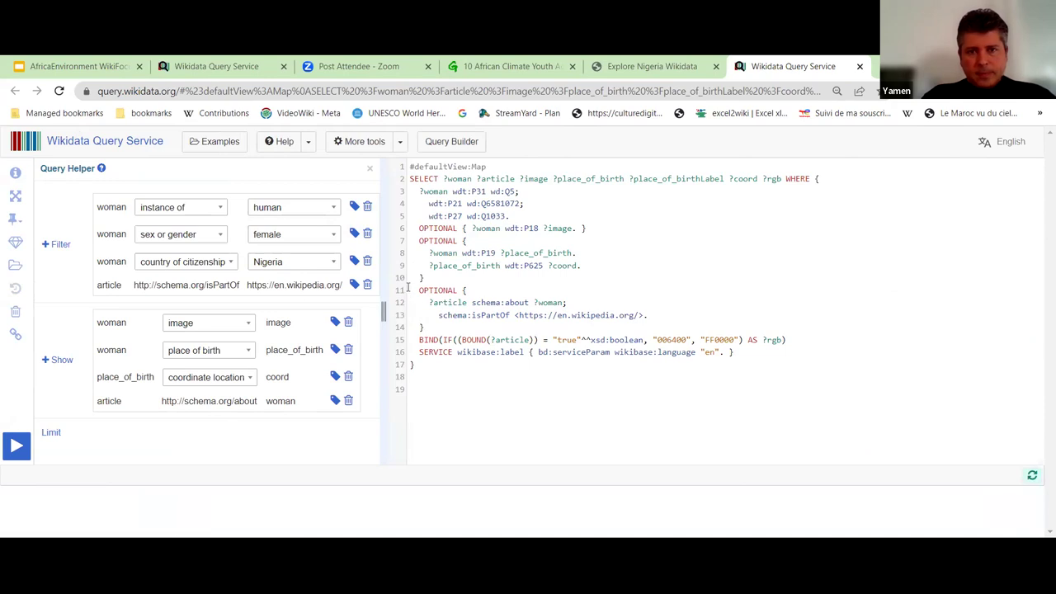
left_click_drag(418, 290, 784, 354)
key("ctrl+c")
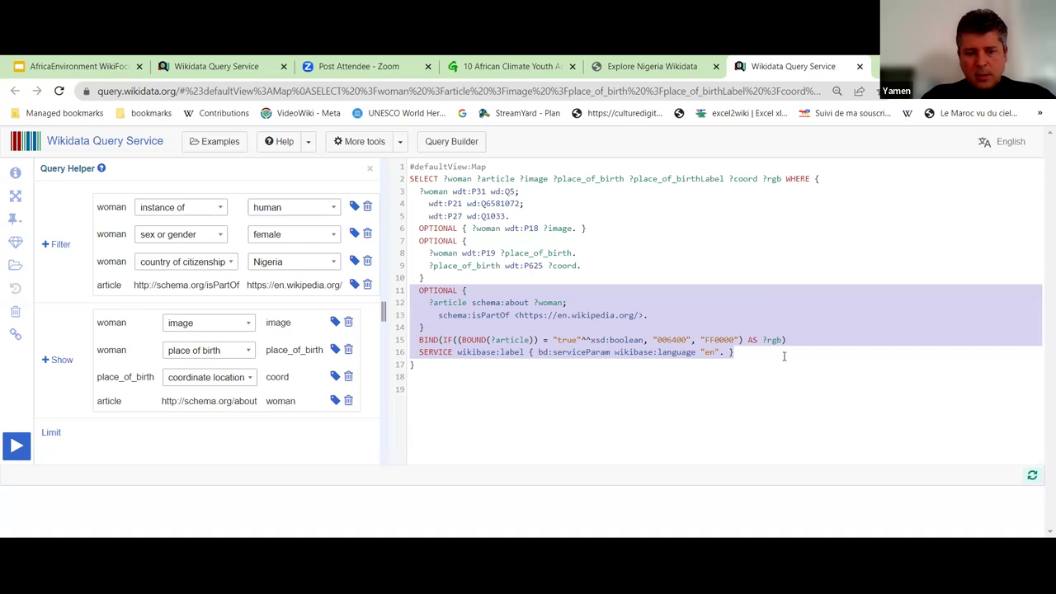
left_click(253, 66)
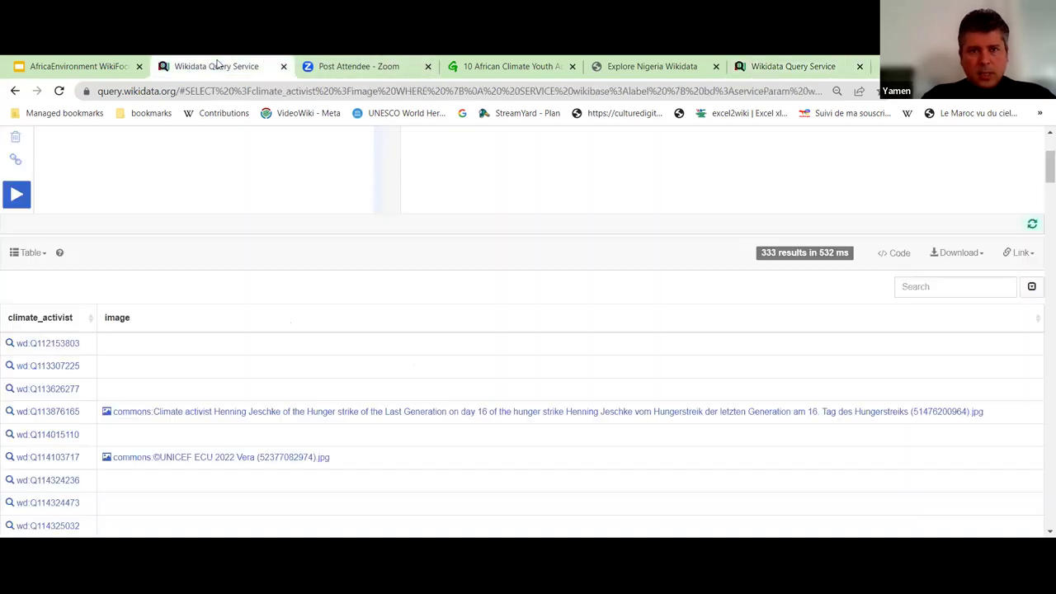
Paste the OPTIONAL article block, add ?article to SELECT, and swap ?woman for ?climate_activist
scroll(1041, 169, "up", 3)
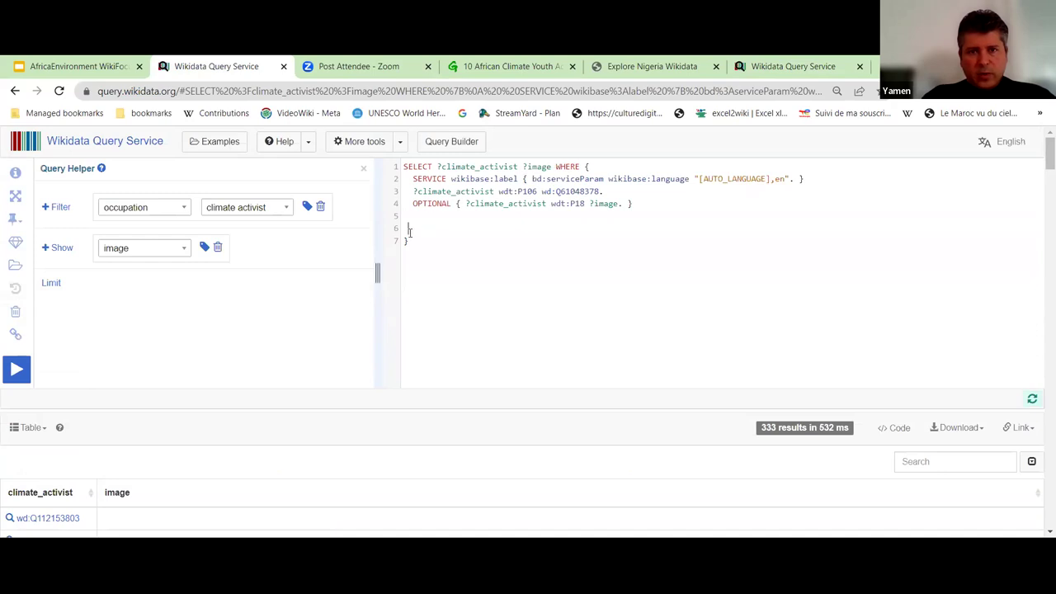
key("ctrl+v")
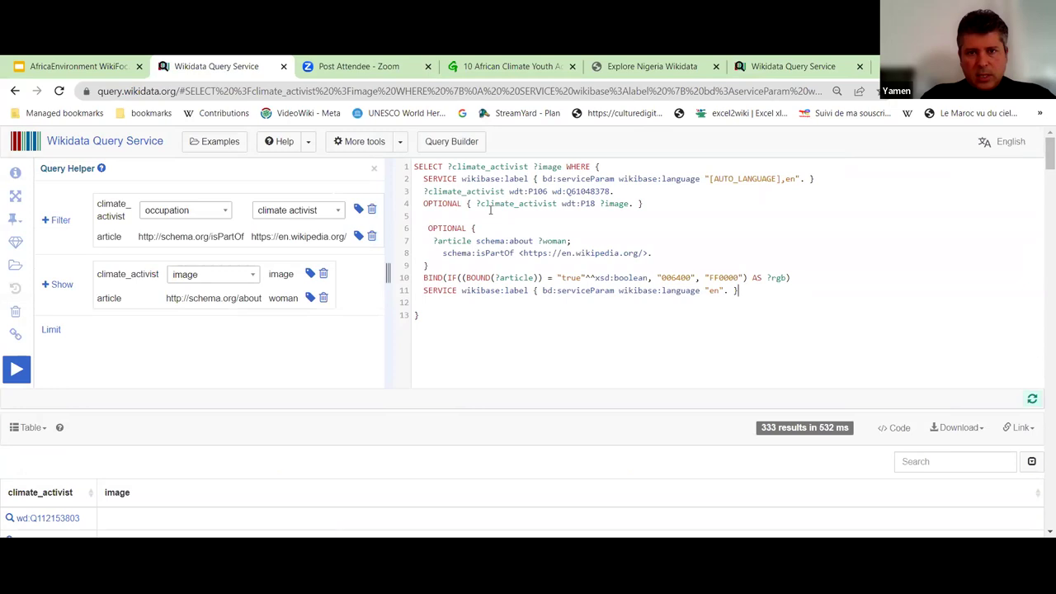
left_click(779, 67)
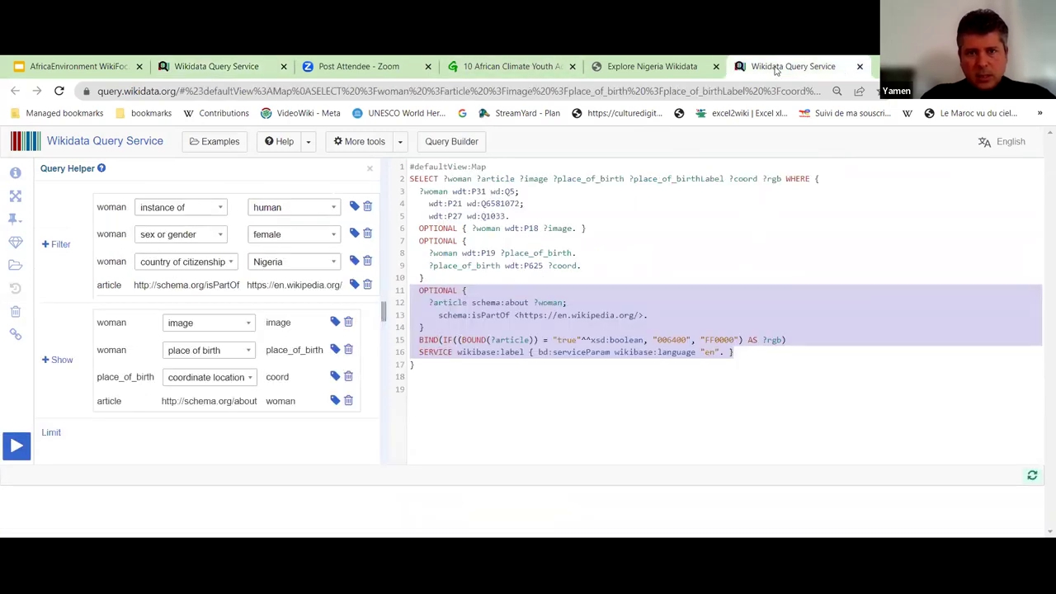
left_click(234, 66)
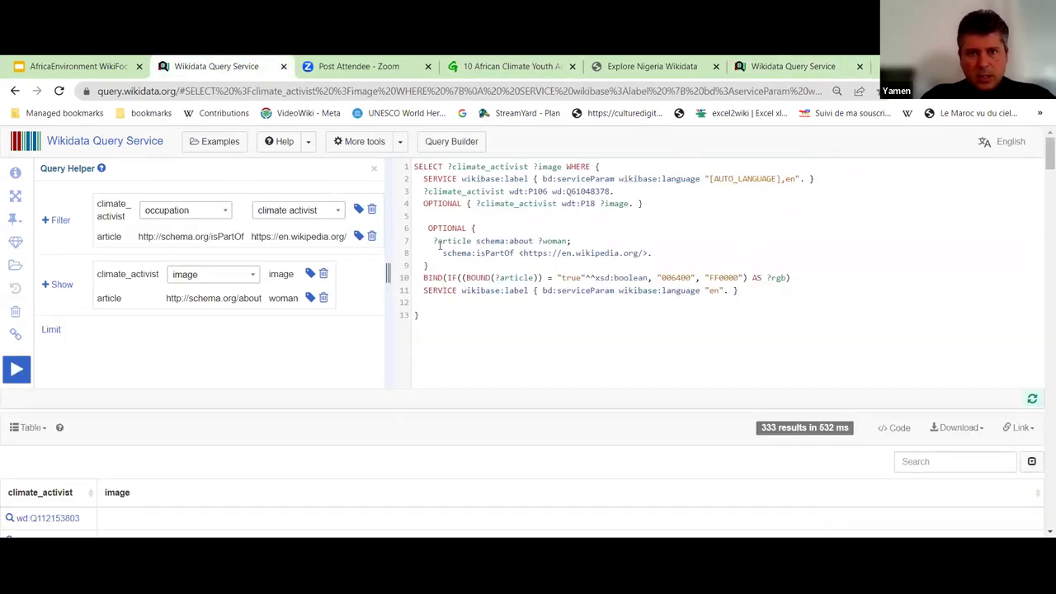
left_click_drag(429, 240, 471, 241)
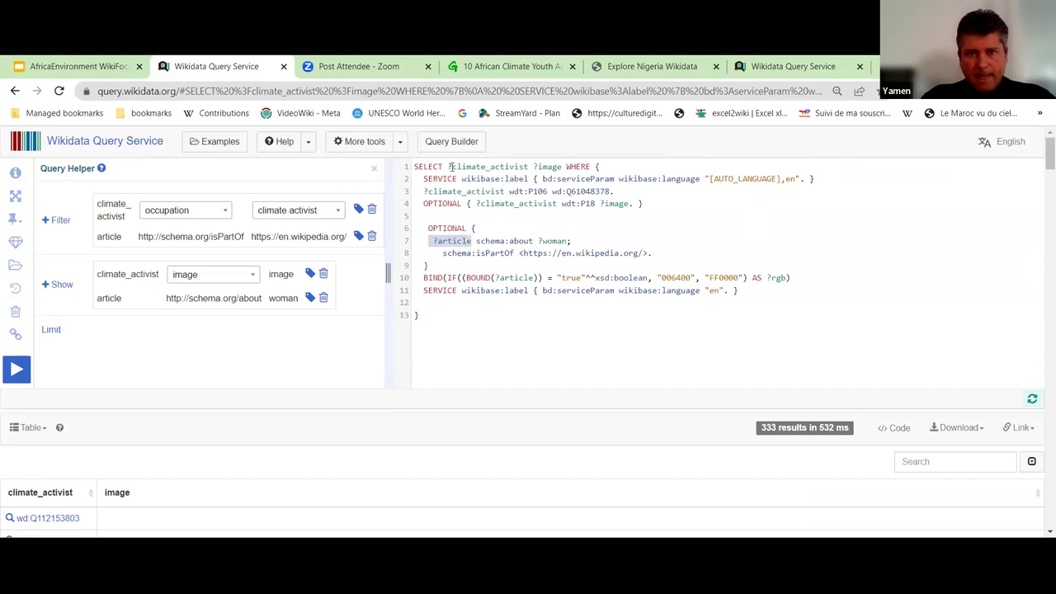
left_click(532, 167)
type("?article")
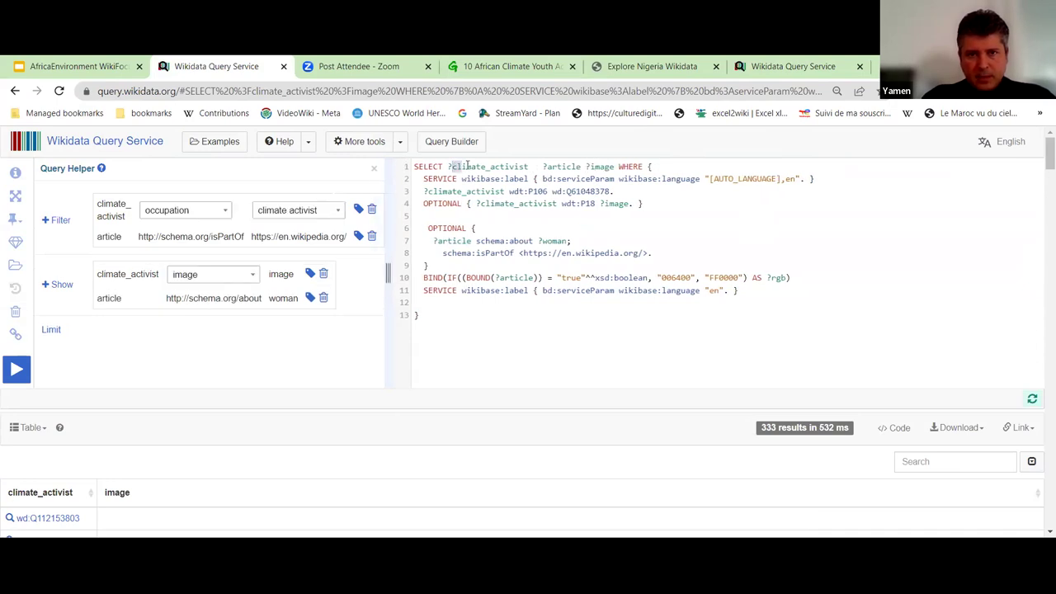
left_click_drag(451, 167, 523, 166)
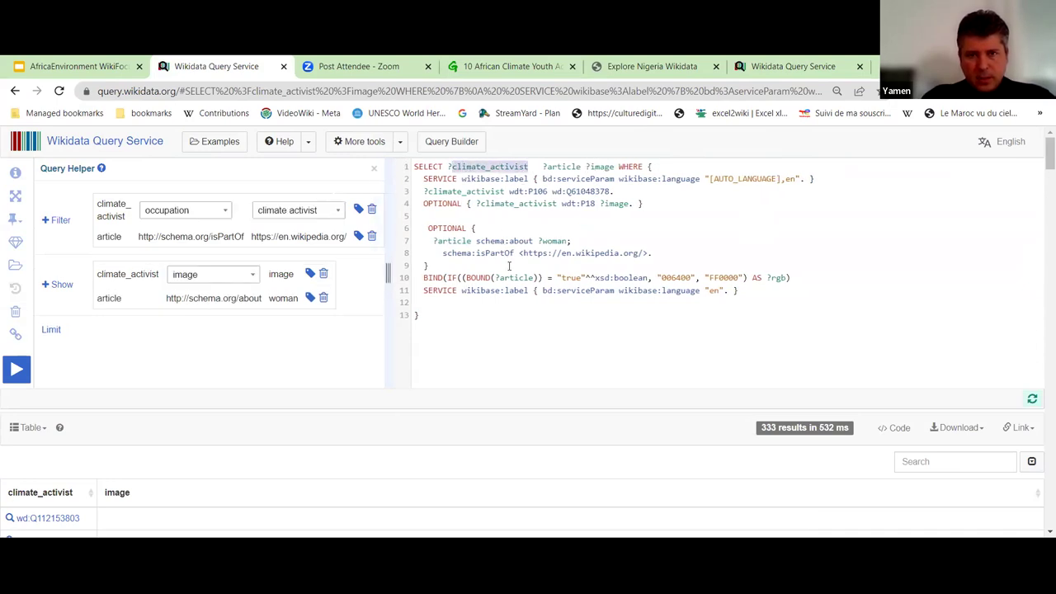
double_click(551, 241)
type("climate_activist")
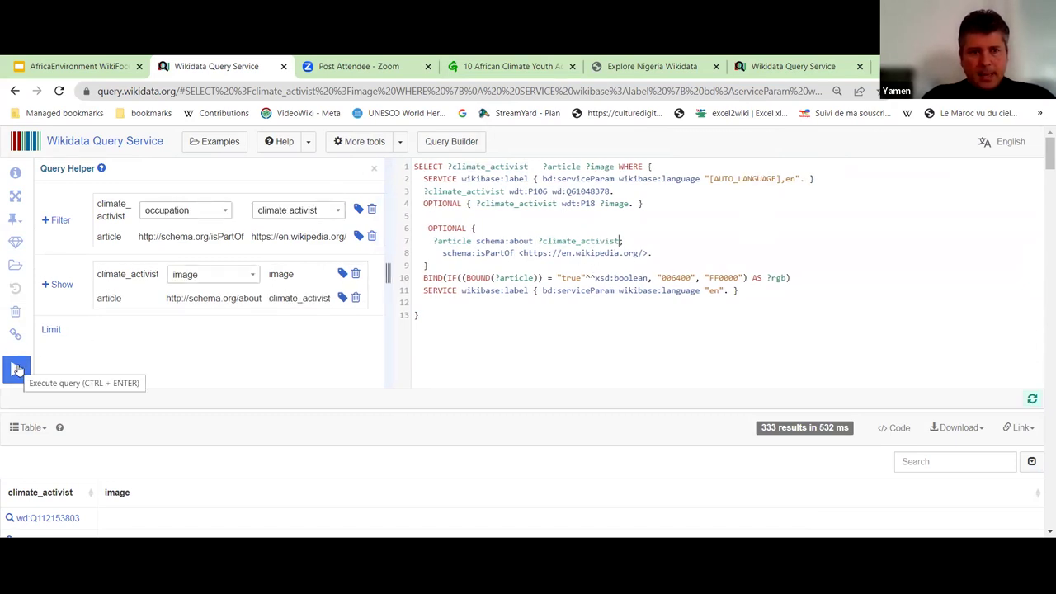
Run the query and sort its 333 results by the article column
left_click(17, 368)
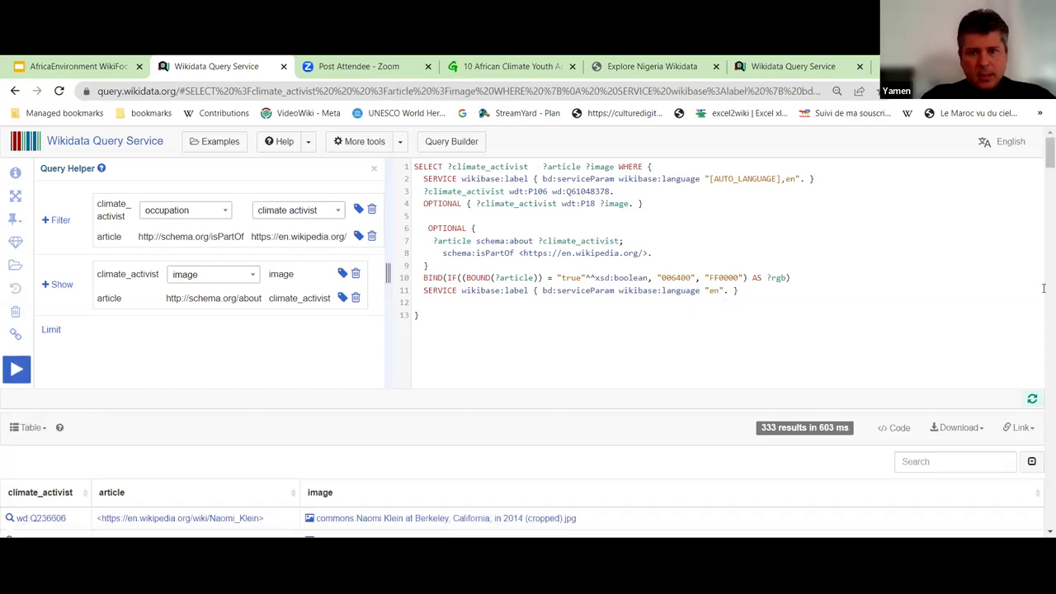
scroll(1041, 183, "down", 4)
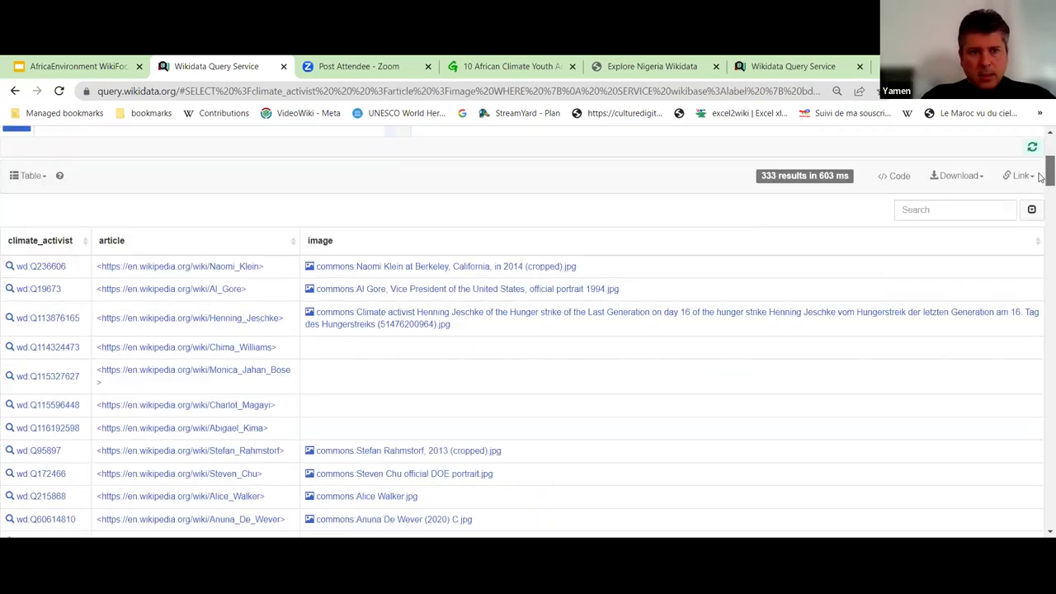
scroll(1041, 181, "down", 1)
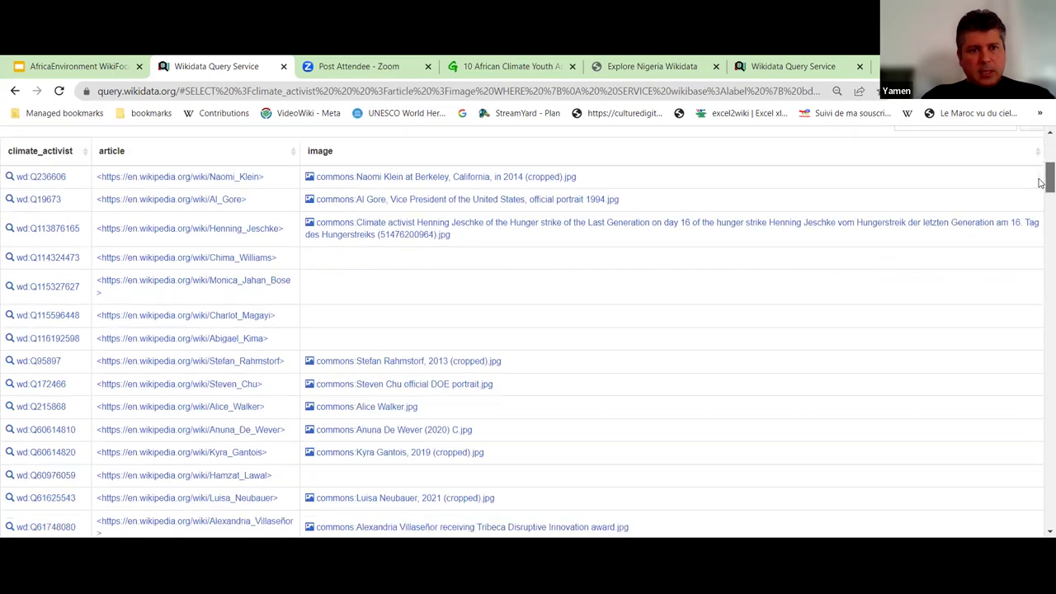
mouse_move(1041, 183)
left_mouse_down()
mouse_move(1043, 291)
mouse_move(1024, 172)
left_mouse_up()
left_click(183, 299)
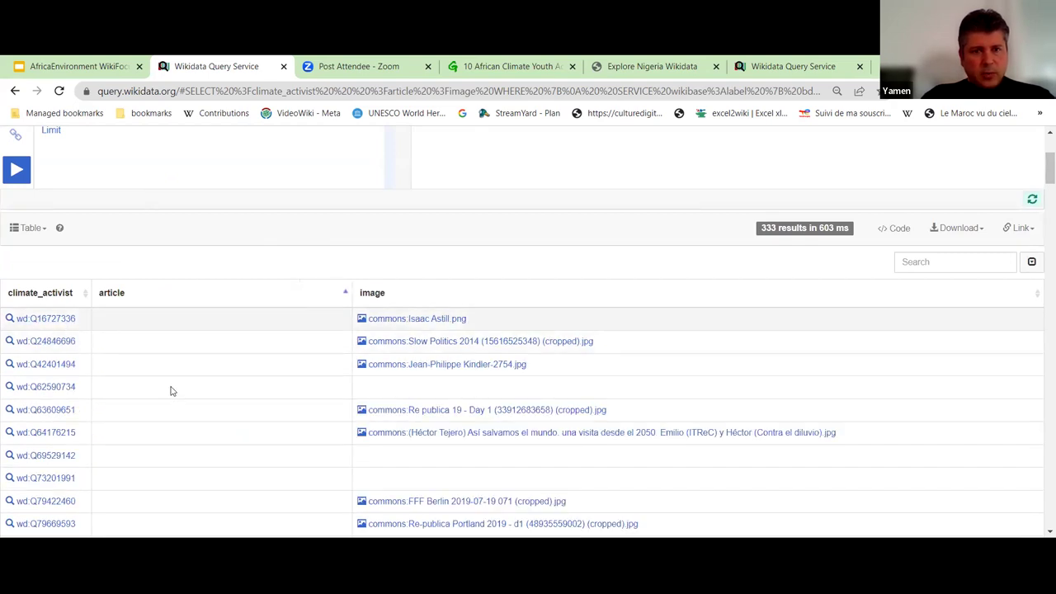
left_click_drag(1044, 169, 1040, 141)
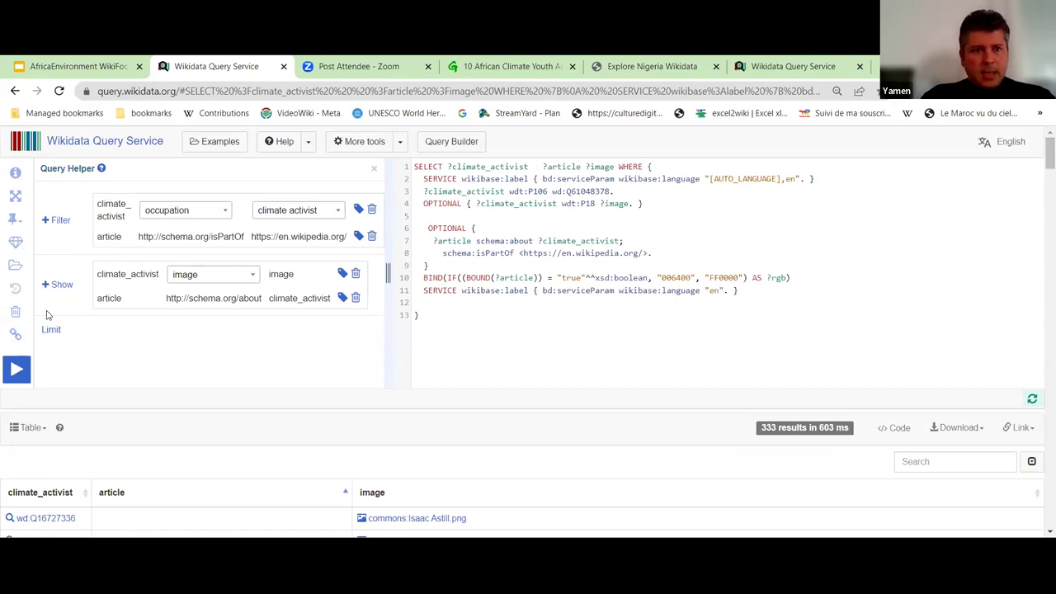
Add place of birth (P19) as a shown property and check the result view options
left_click(51, 285)
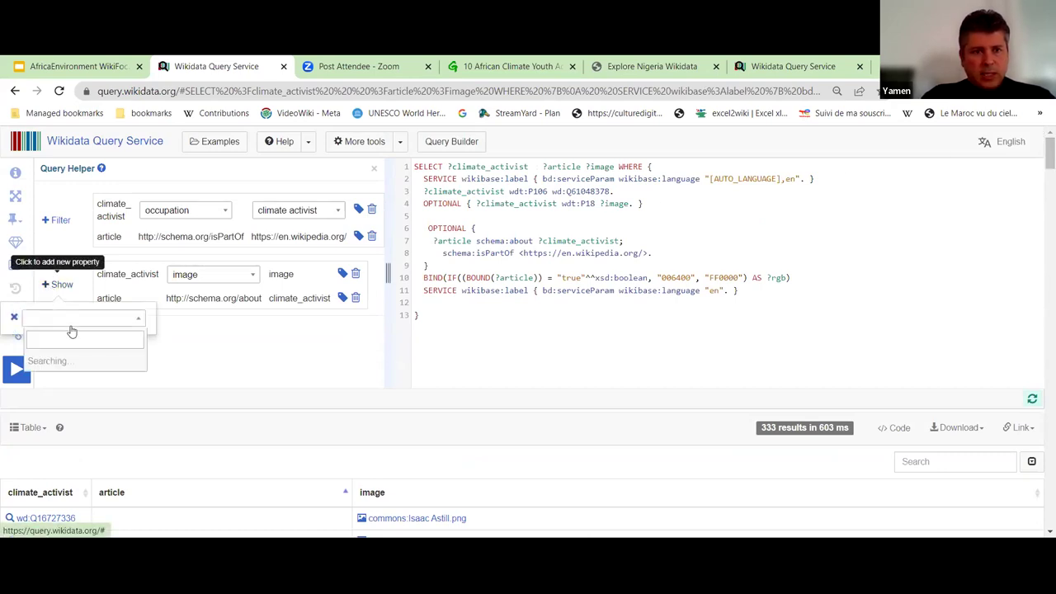
type("place")
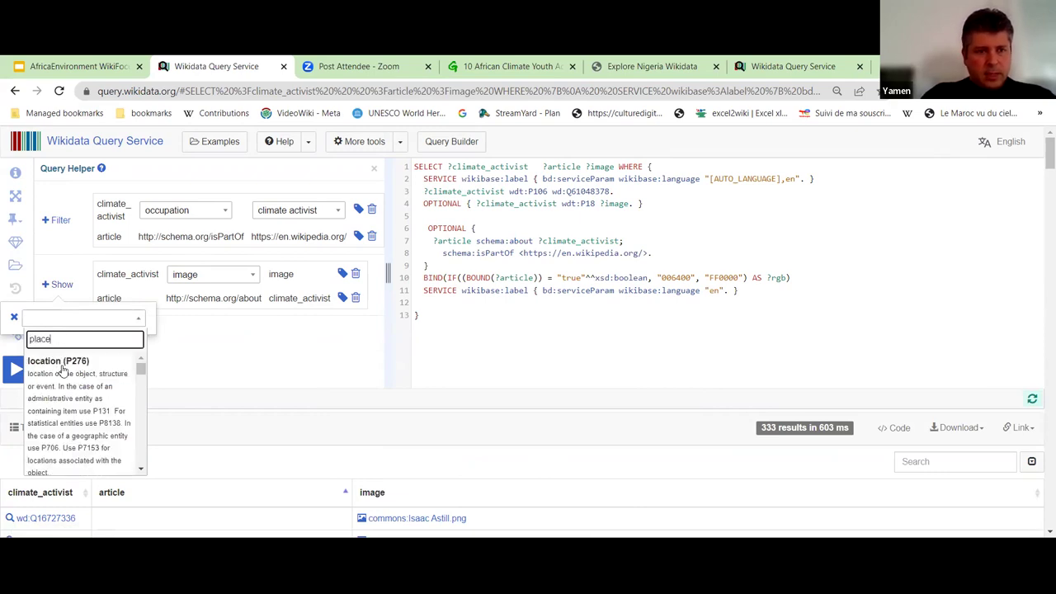
type(" of b")
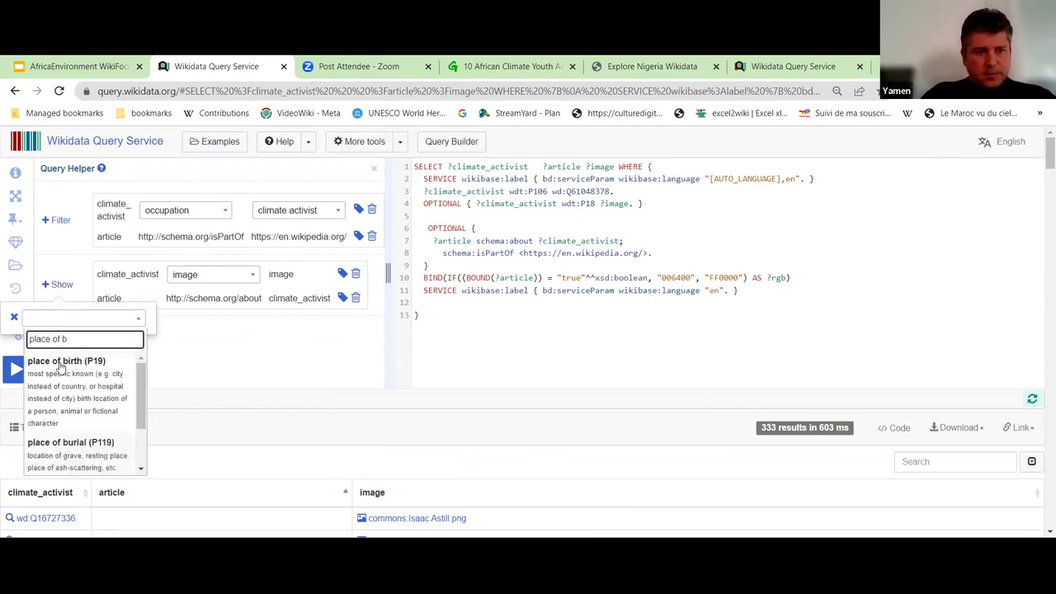
left_click(60, 367)
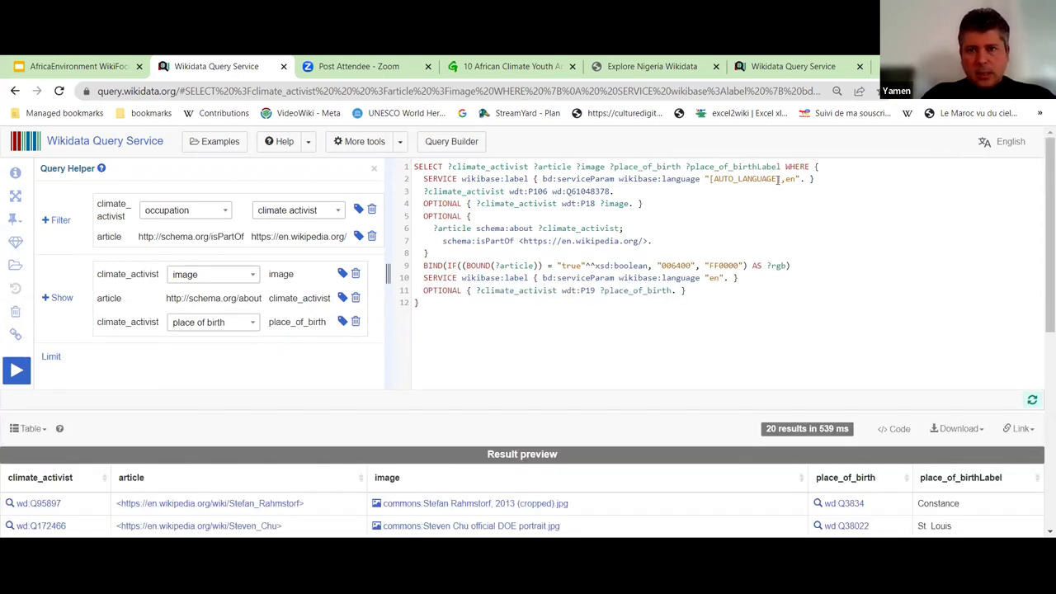
left_click(756, 61)
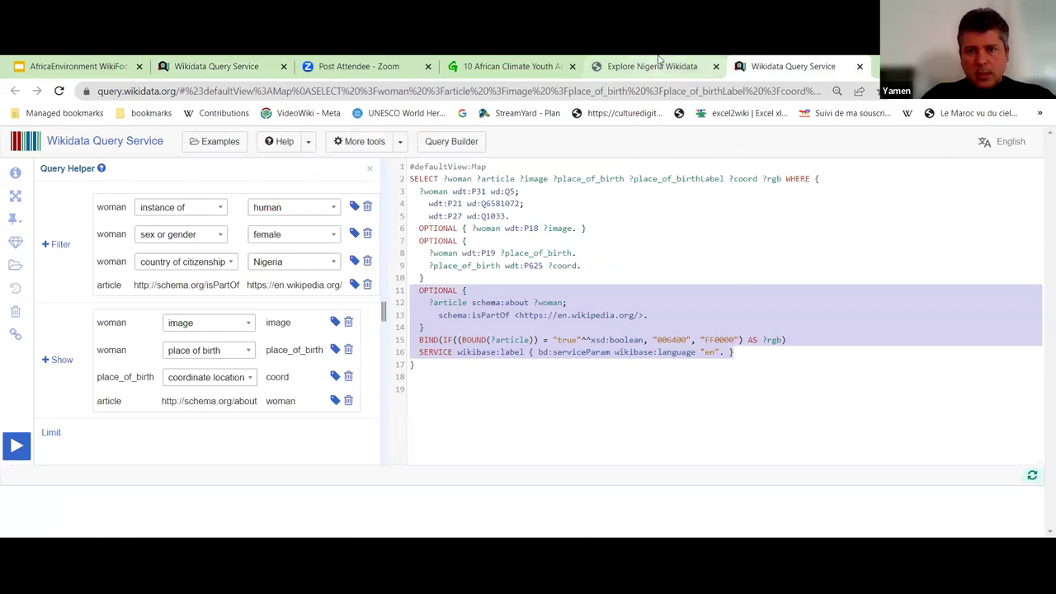
left_click(221, 71)
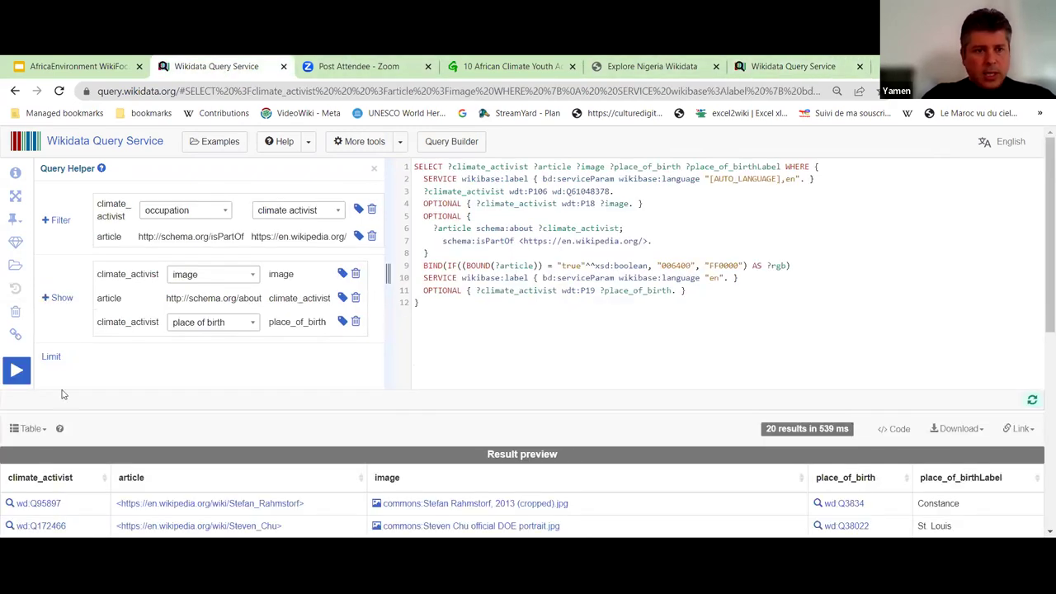
left_click(33, 428)
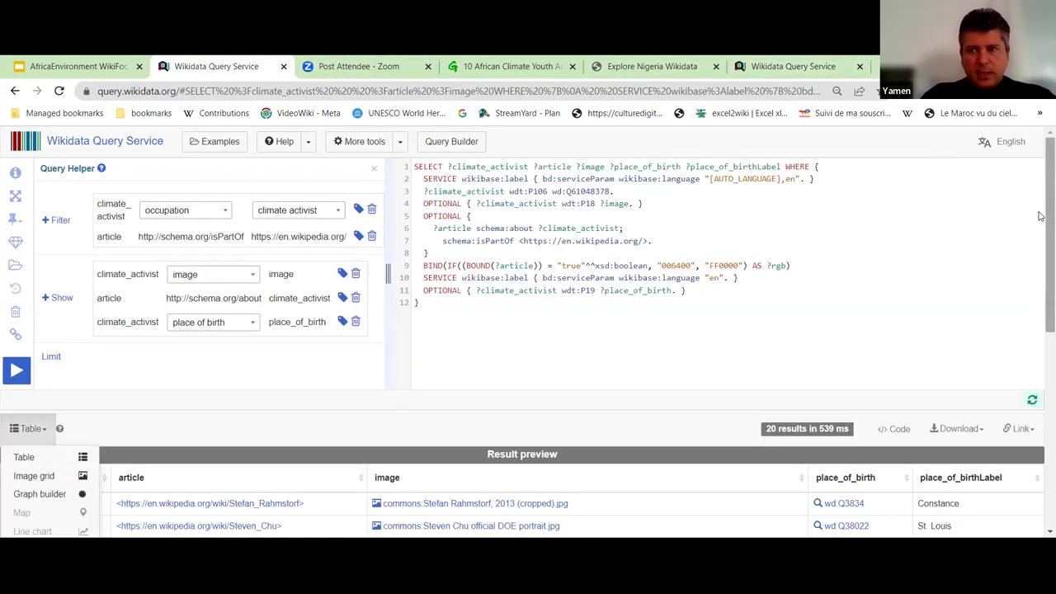
scroll(183, 333, "down", 3)
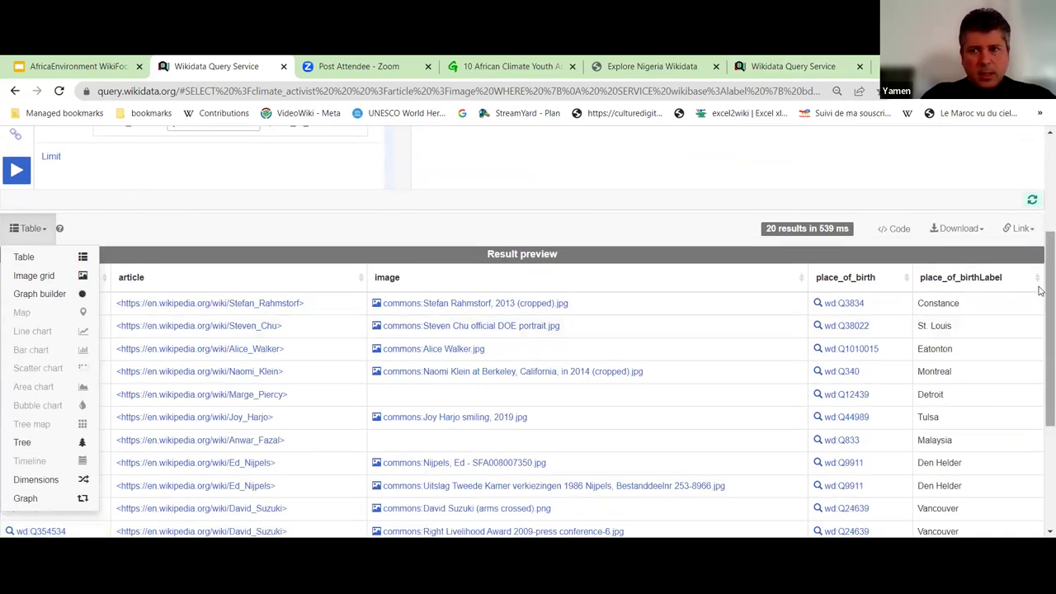
scroll(1039, 289, "up", 3)
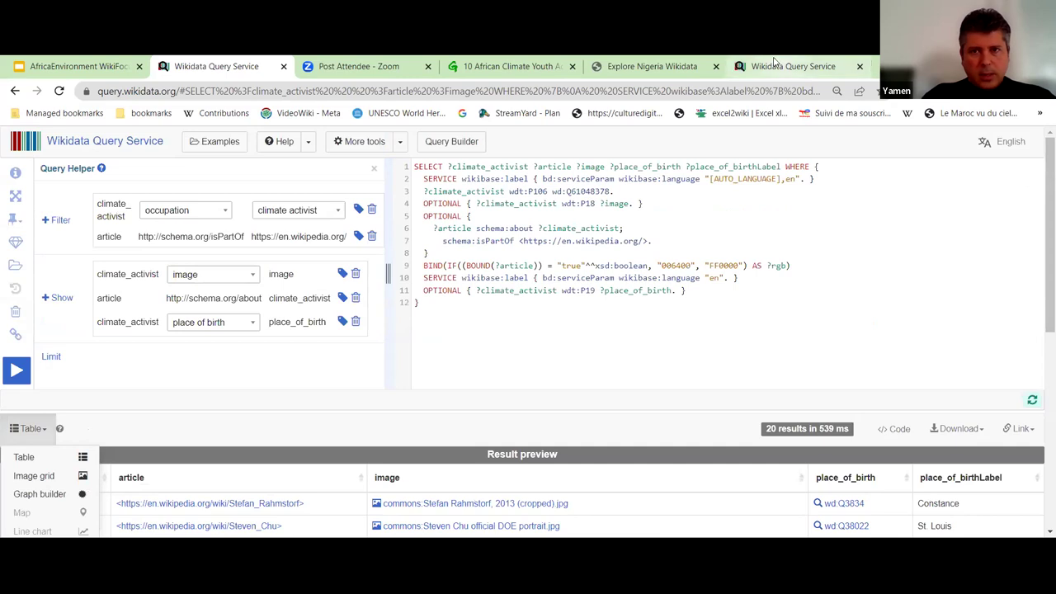
Copy the place_of_birth/coordinates OPTIONAL block from the women query into the climate activist query after the image clause
left_click(776, 64)
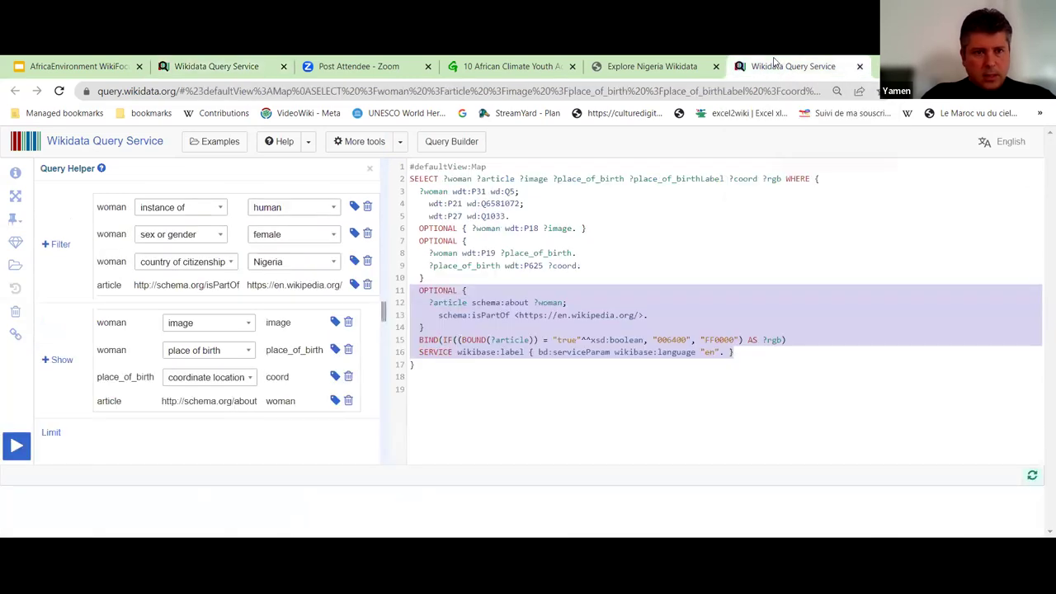
left_click(554, 314)
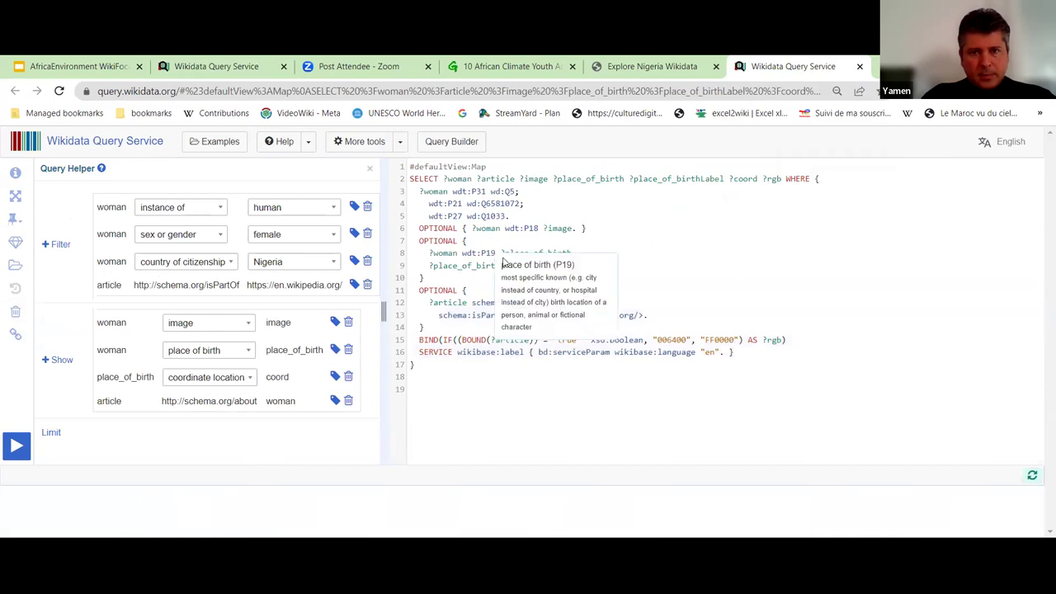
left_click(624, 247)
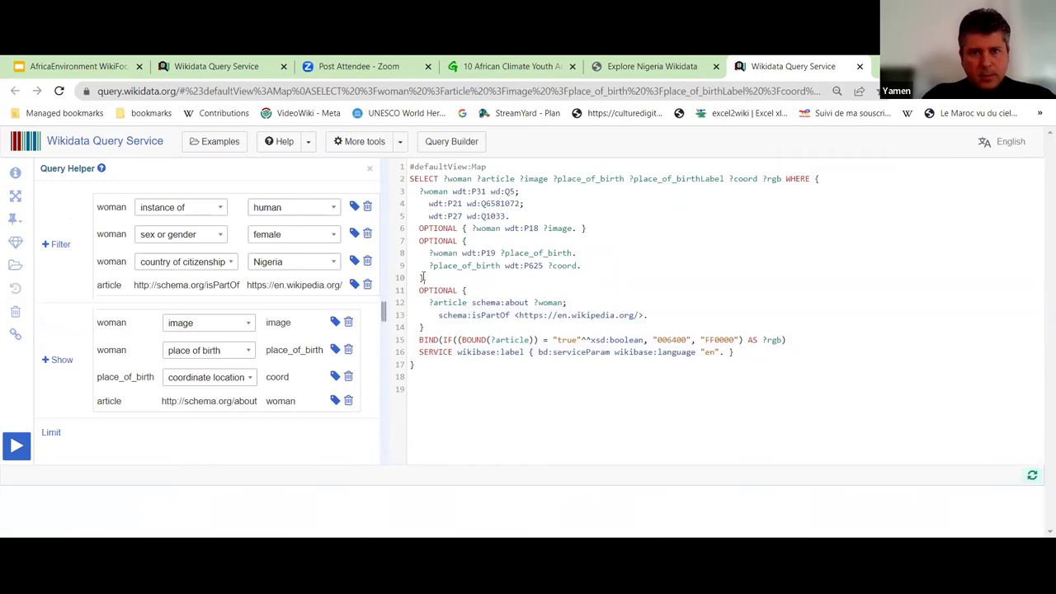
left_click_drag(426, 276, 408, 241)
key("ctrl+c")
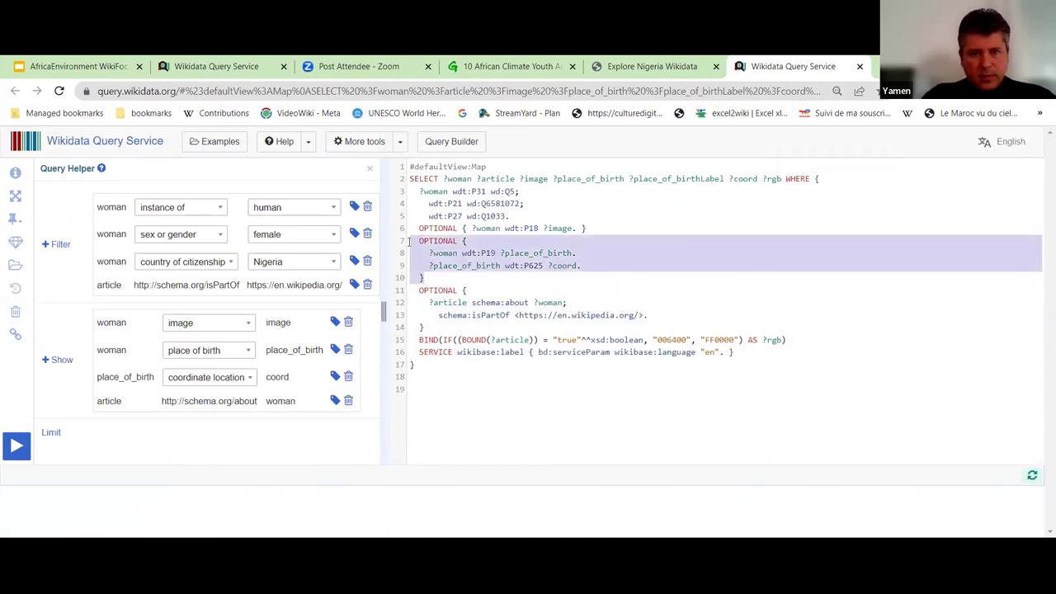
left_click(217, 66)
left_click(460, 251)
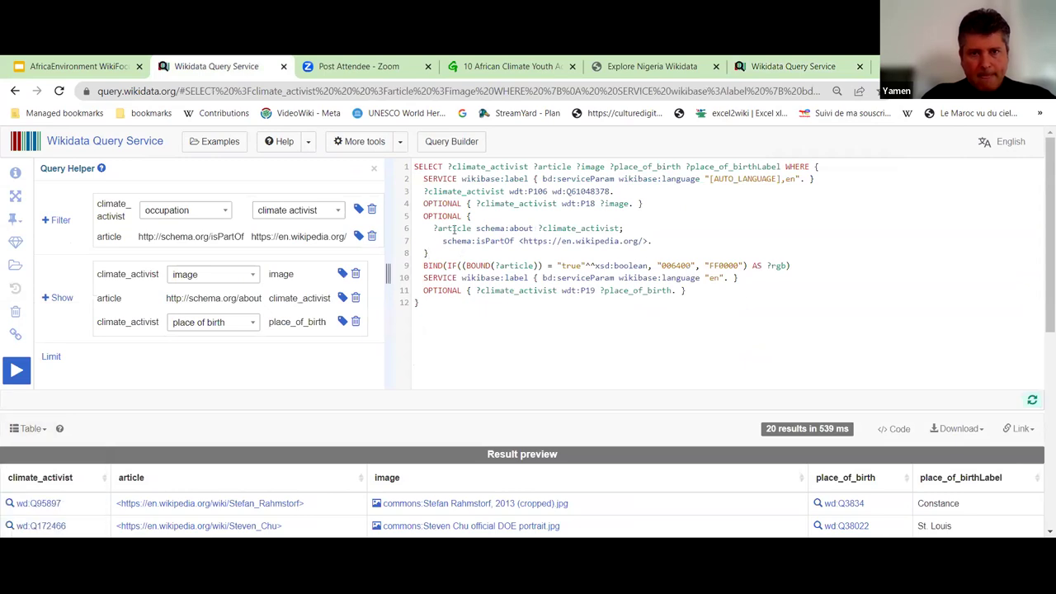
left_click(423, 215)
key("Return")
key("Return")
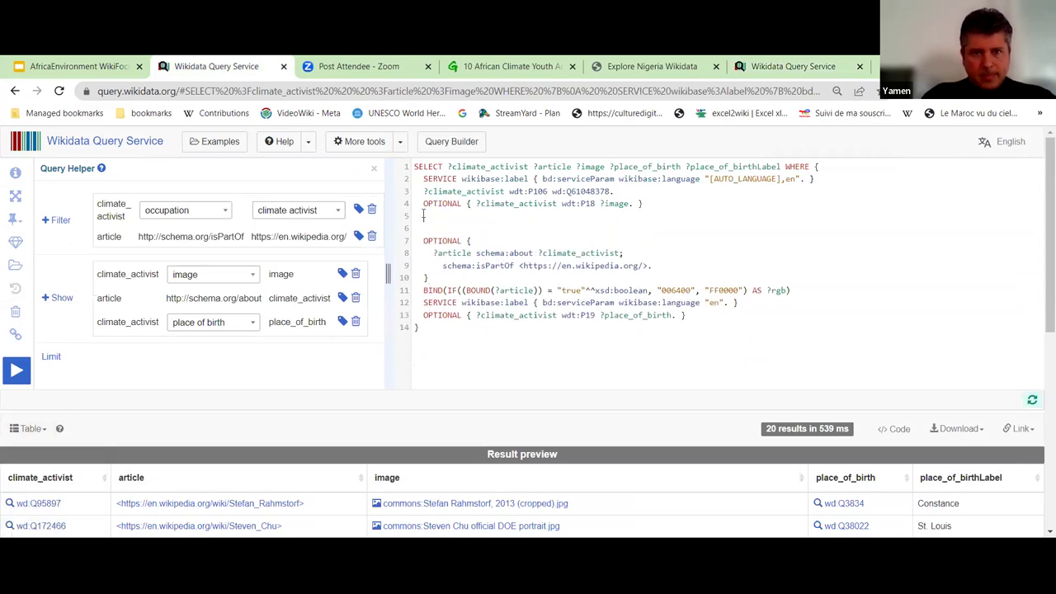
key("ctrl+v")
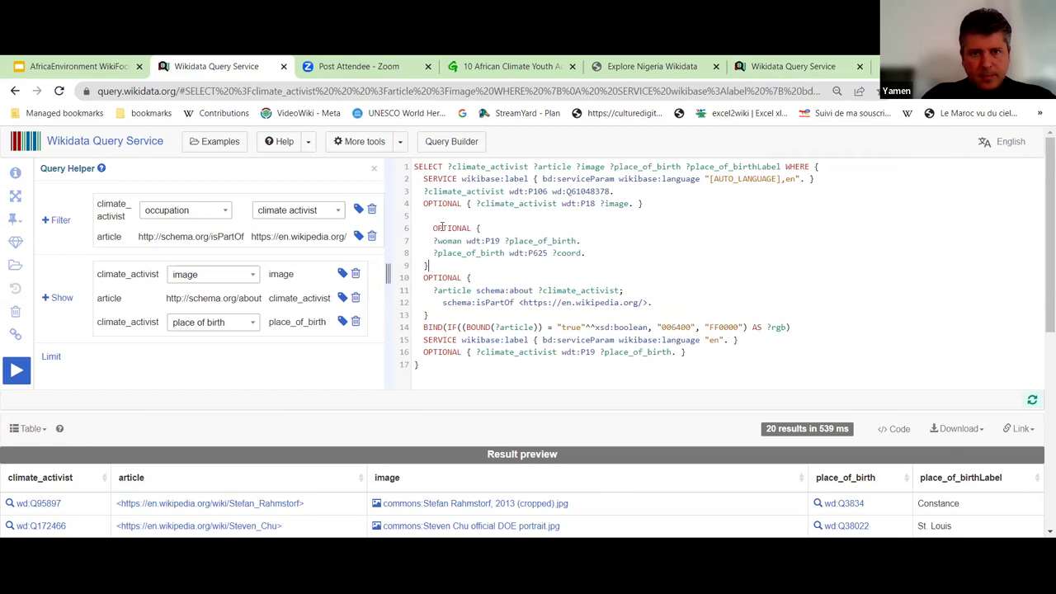
key("Return")
key("Return")
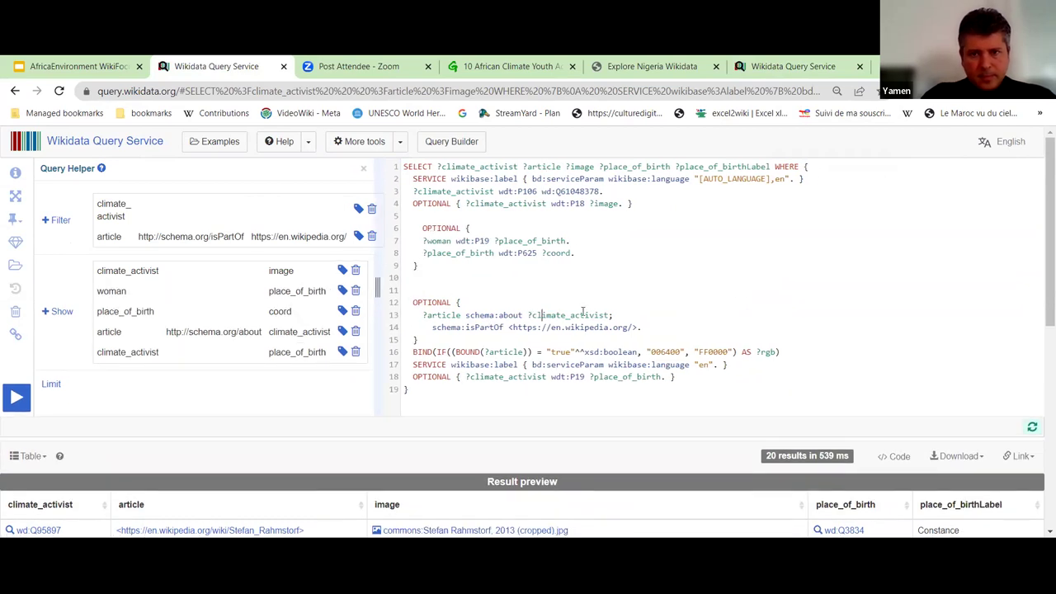
Replace ?woman with ?climate_activist in the pasted block
left_click(623, 316)
left_click_drag(615, 314, 547, 314)
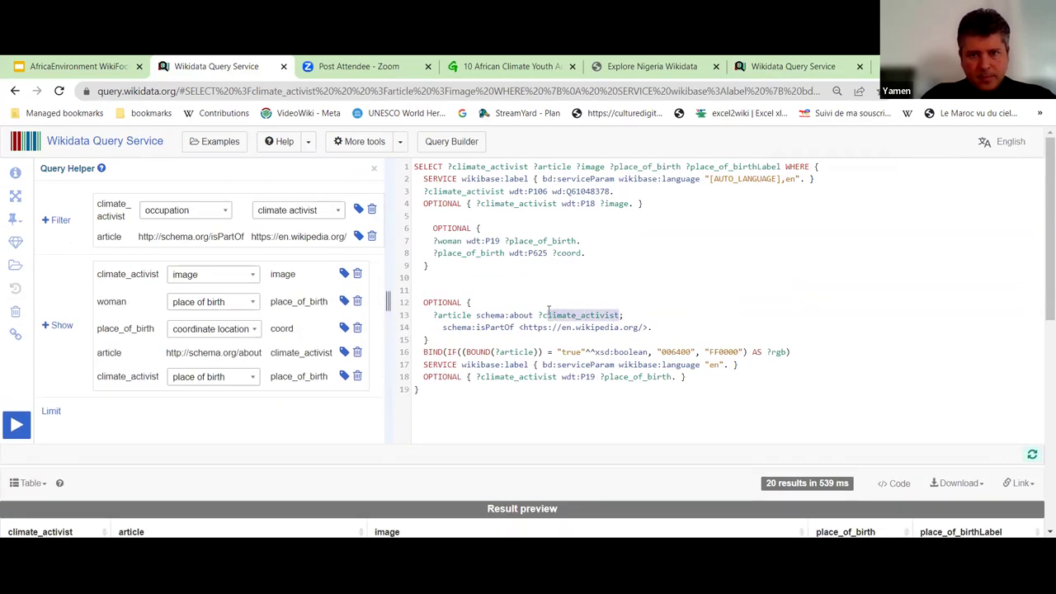
key("ctrl+c")
double_click(451, 240)
key("ctrl+v")
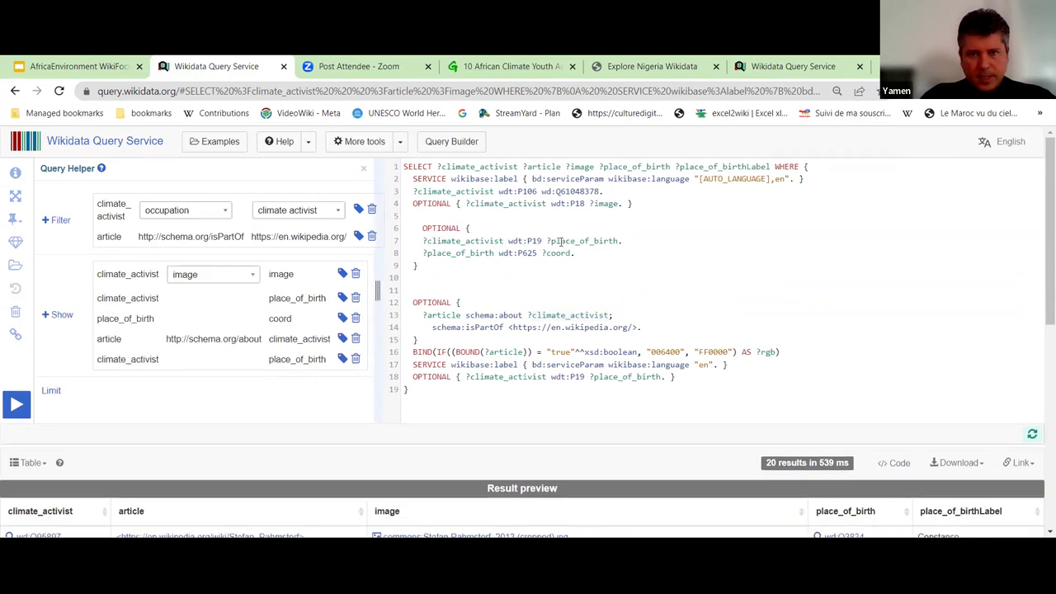
mouse_move(556, 239)
left_click_drag(556, 240, 628, 240)
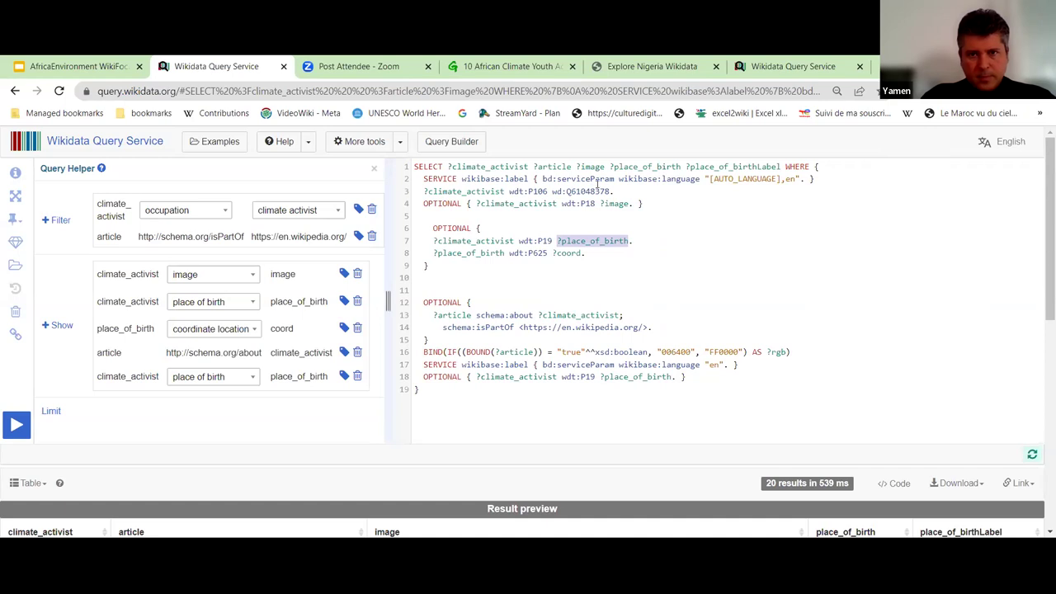
Run the query with Ctrl+Enter and review its 153 results with places of birth
key("ctrl+Return")
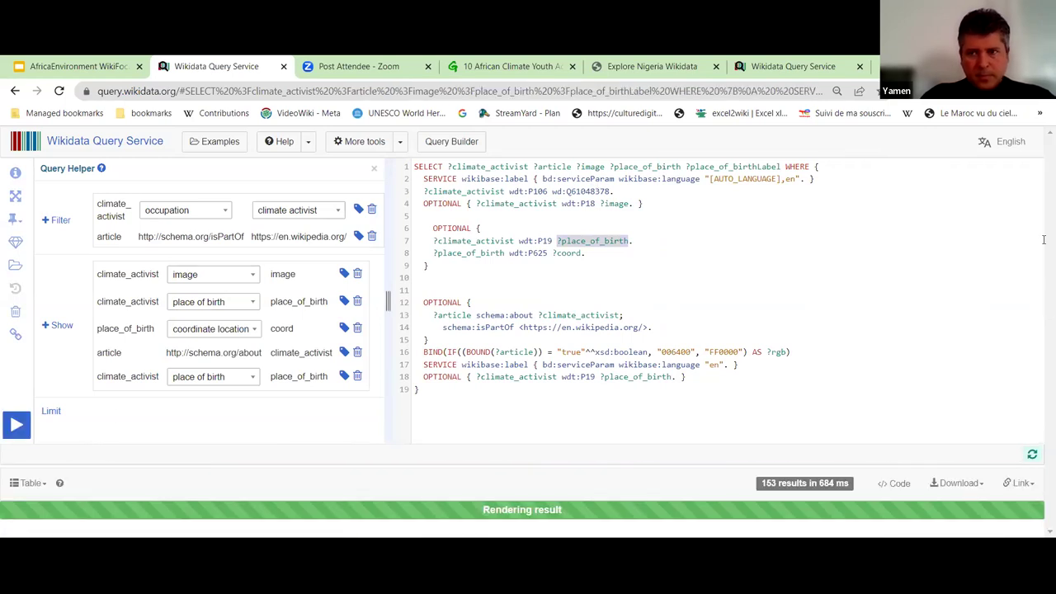
scroll(1037, 236, "down", 4)
scroll(1037, 236, "up", 1)
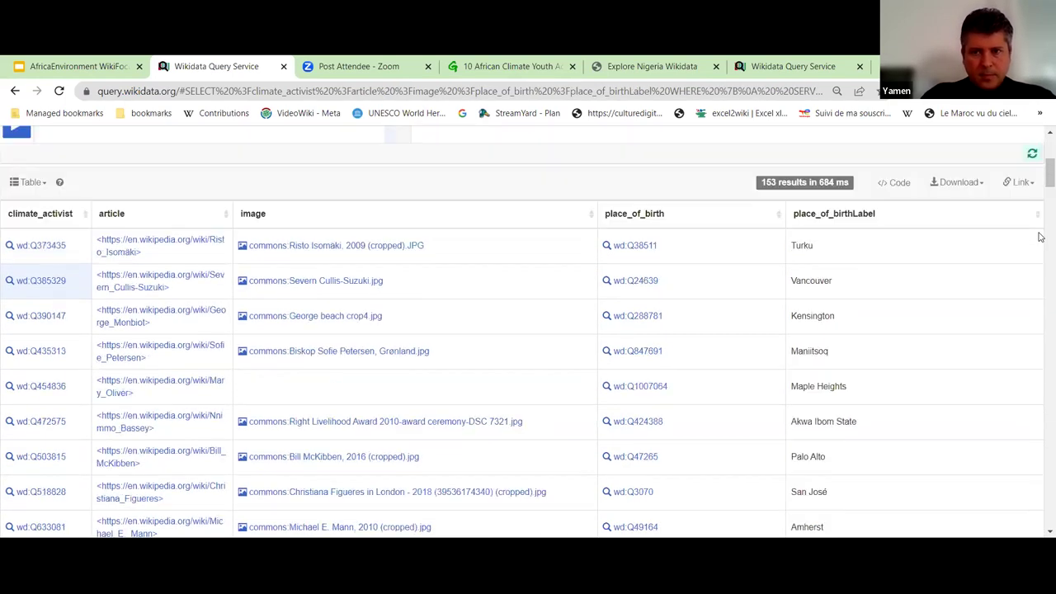
left_click(33, 210)
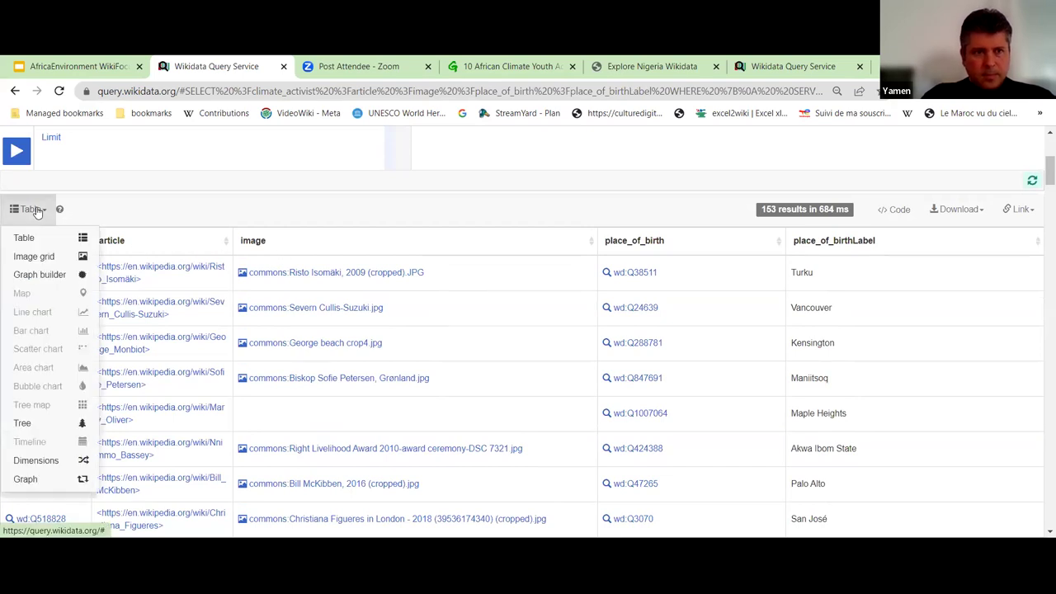
left_click(137, 188)
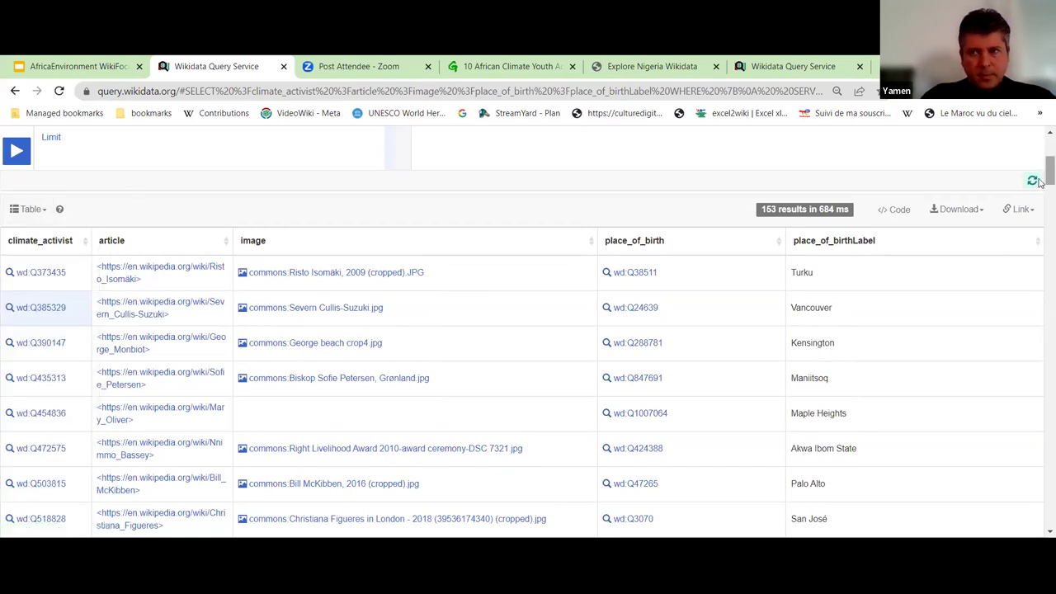
scroll(1039, 179, "up", 2)
scroll(1041, 173, "up", 2)
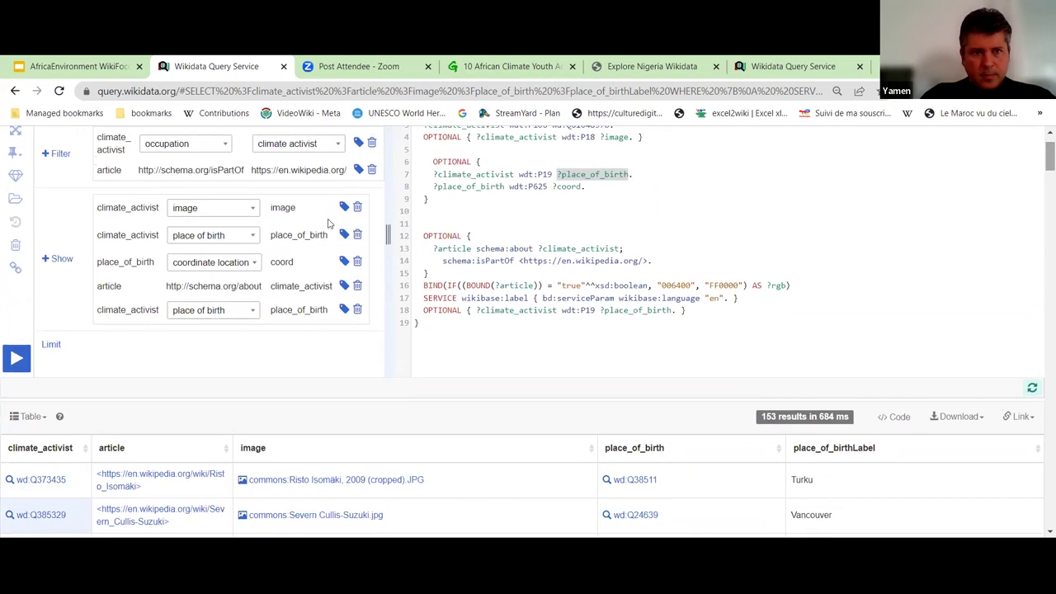
Add coordinate location (P625) as a shown property, then delete that row again
left_click(62, 259)
left_click(89, 314)
type("coo")
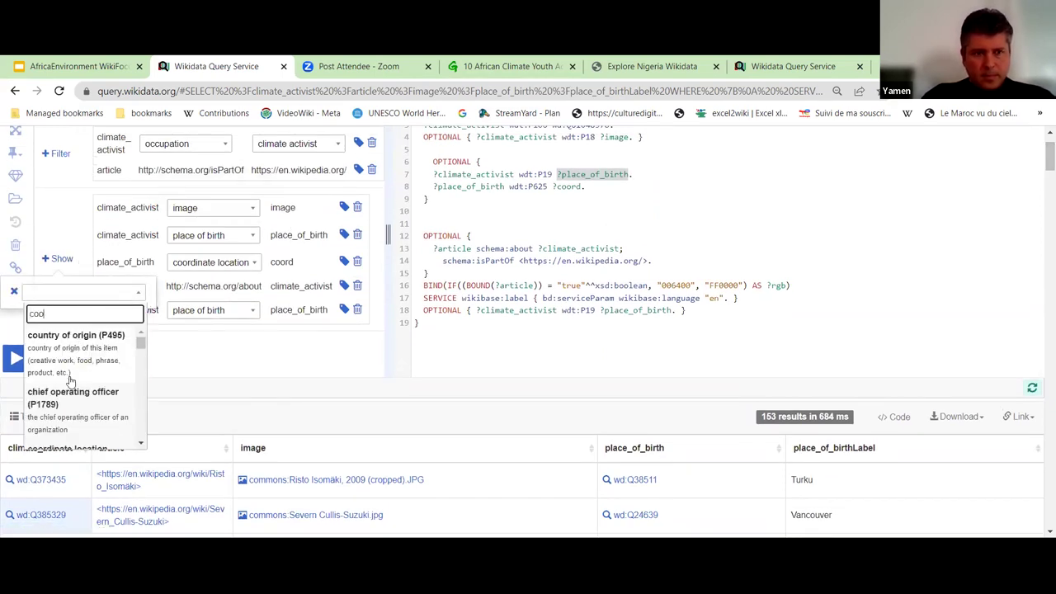
type("rd")
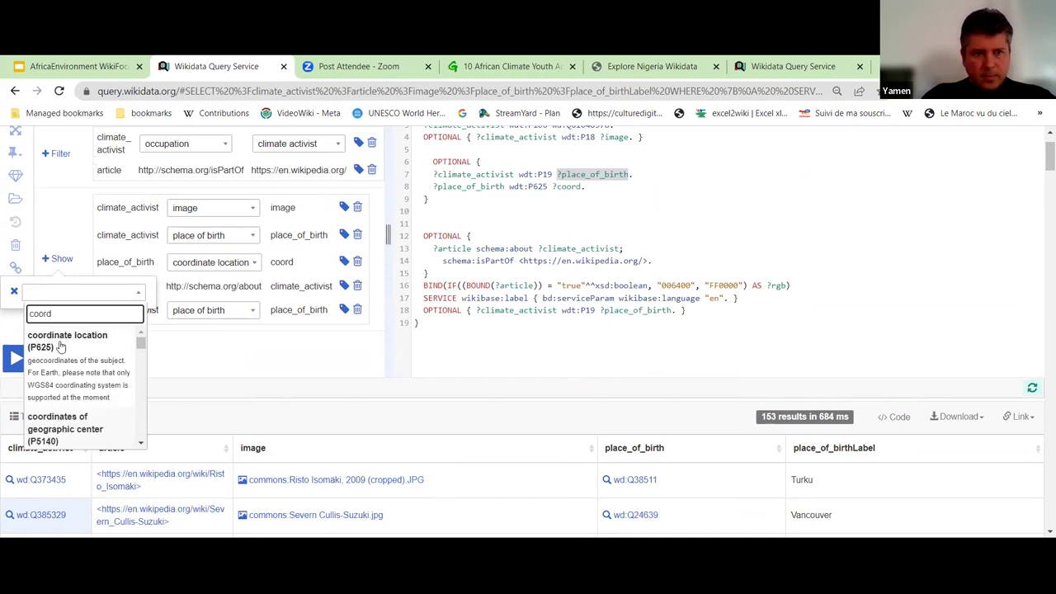
left_click(59, 340)
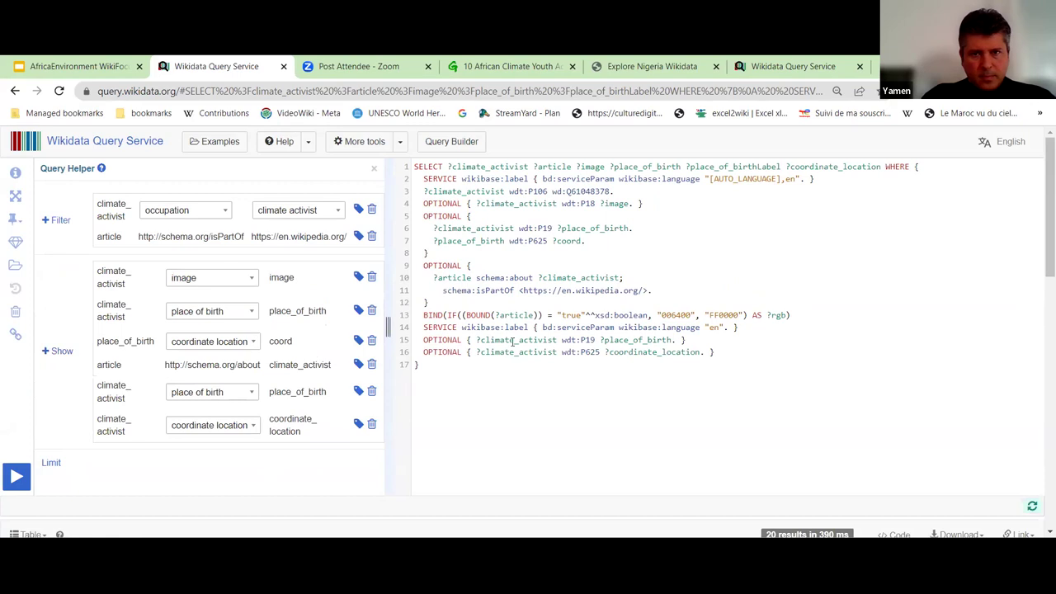
left_click_drag(1039, 234, 1039, 304)
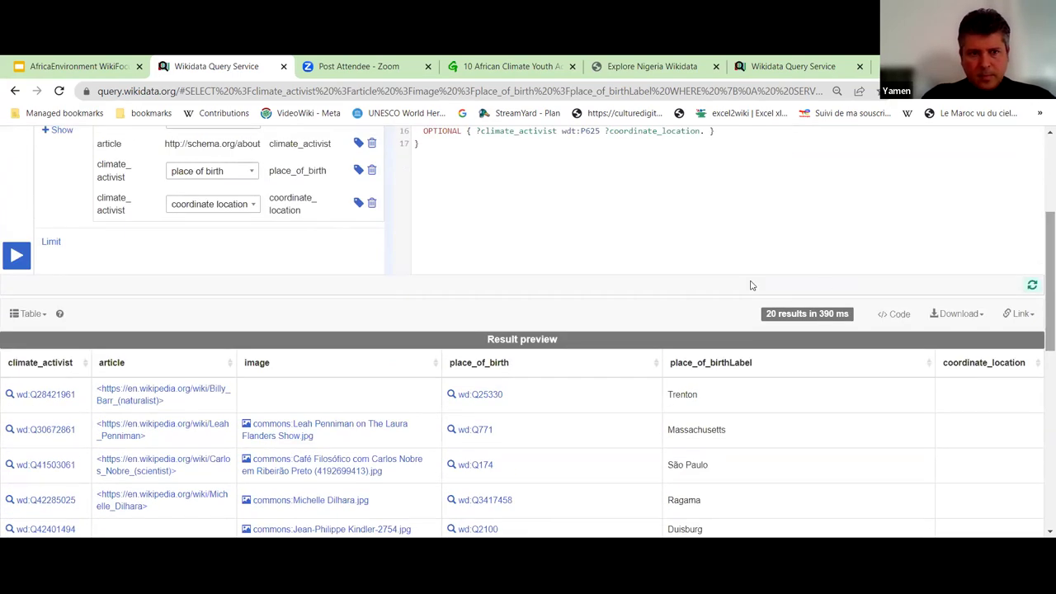
left_click(371, 203)
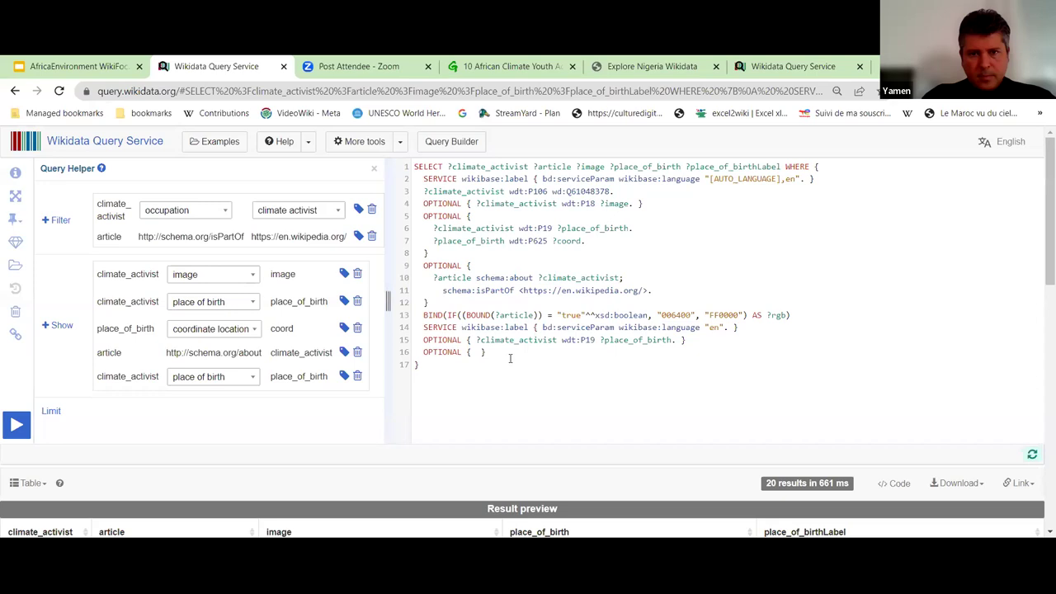
Delete the empty OPTIONAL clause on line 16 and sort results by article
left_click(416, 353, "shift")
key("BackSpace")
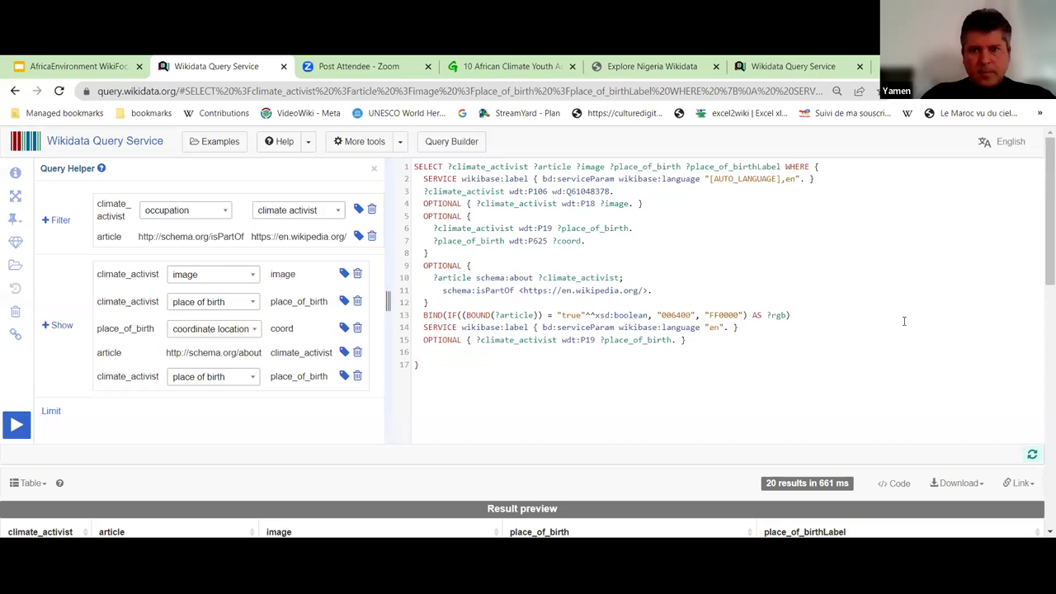
scroll(495, 330, "down", 3)
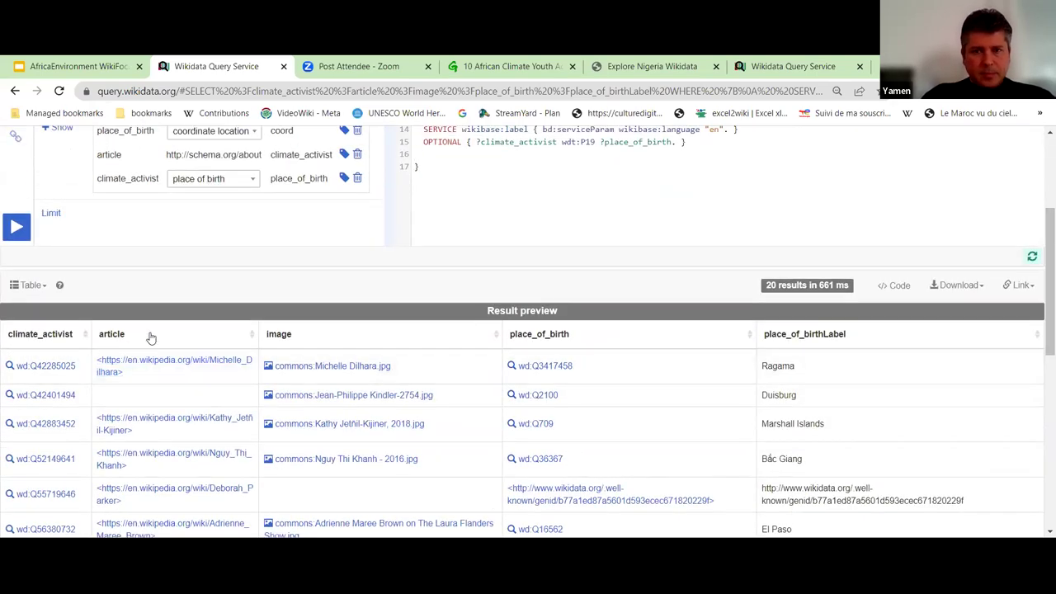
left_click(169, 336)
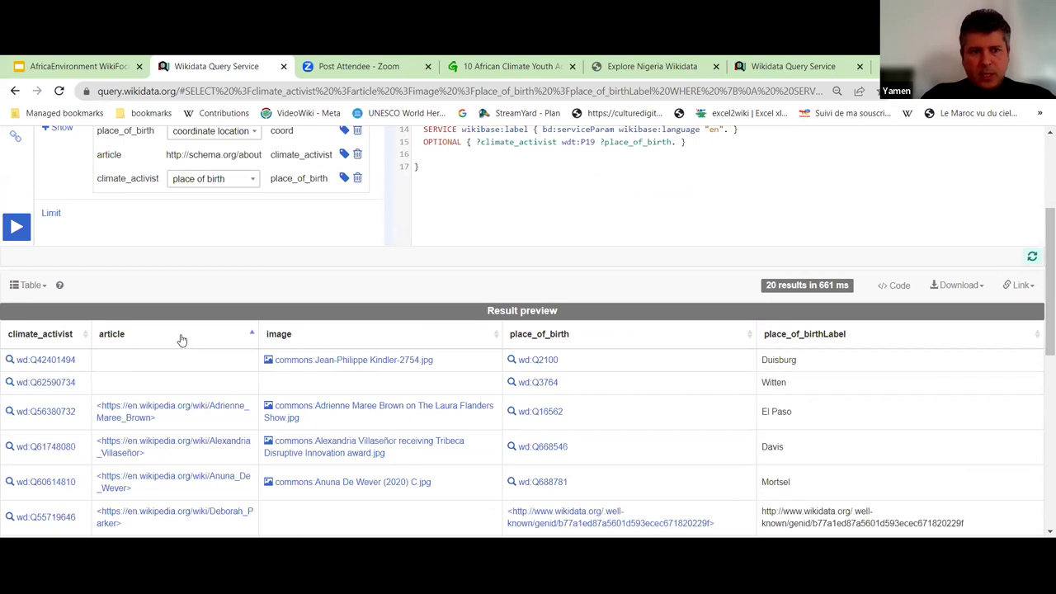
left_click(232, 339)
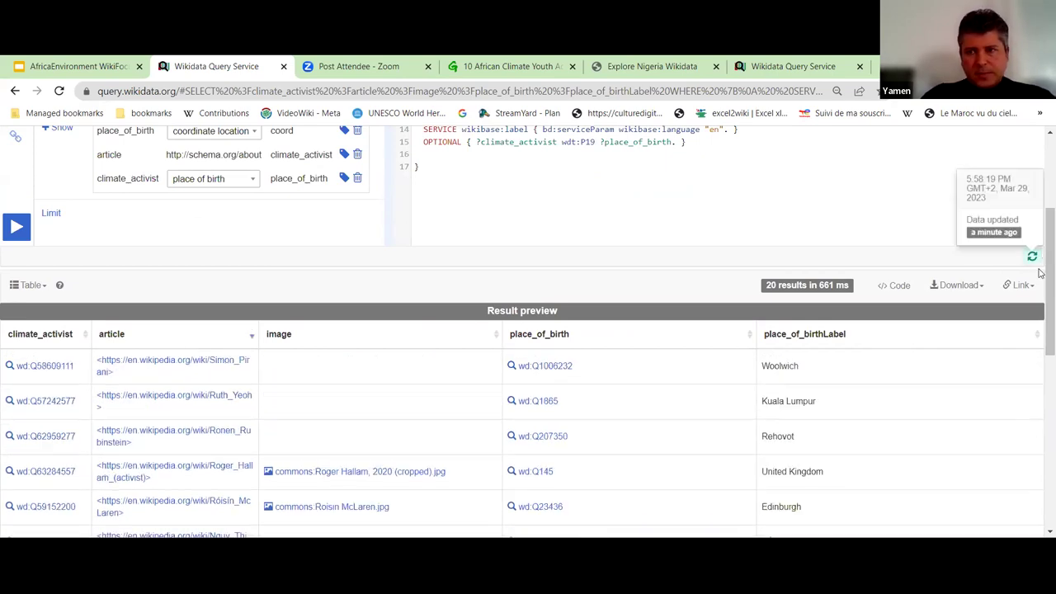
scroll(1030, 202, "up", 3)
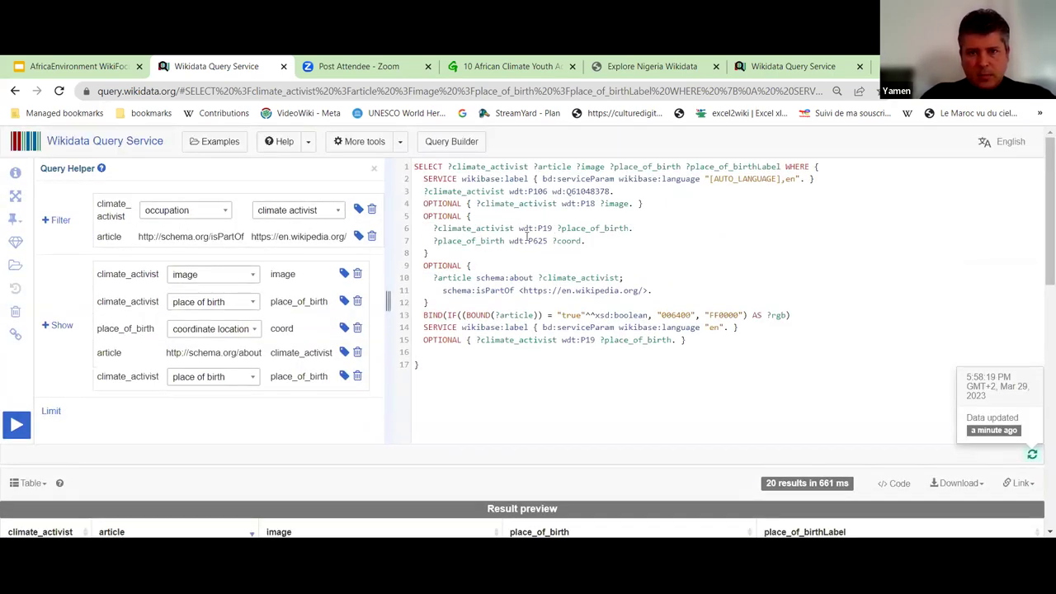
Delete the place of birth and coordinates block from the query and re-sort by article
left_click_drag(432, 257, 413, 216)
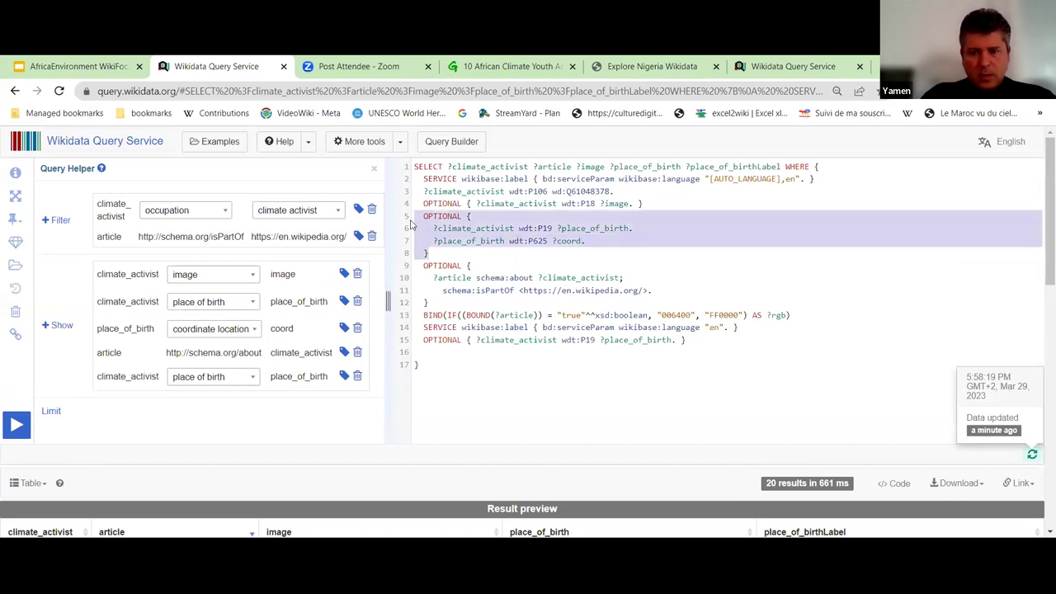
key("BackSpace")
scroll(1041, 248, "down", 3)
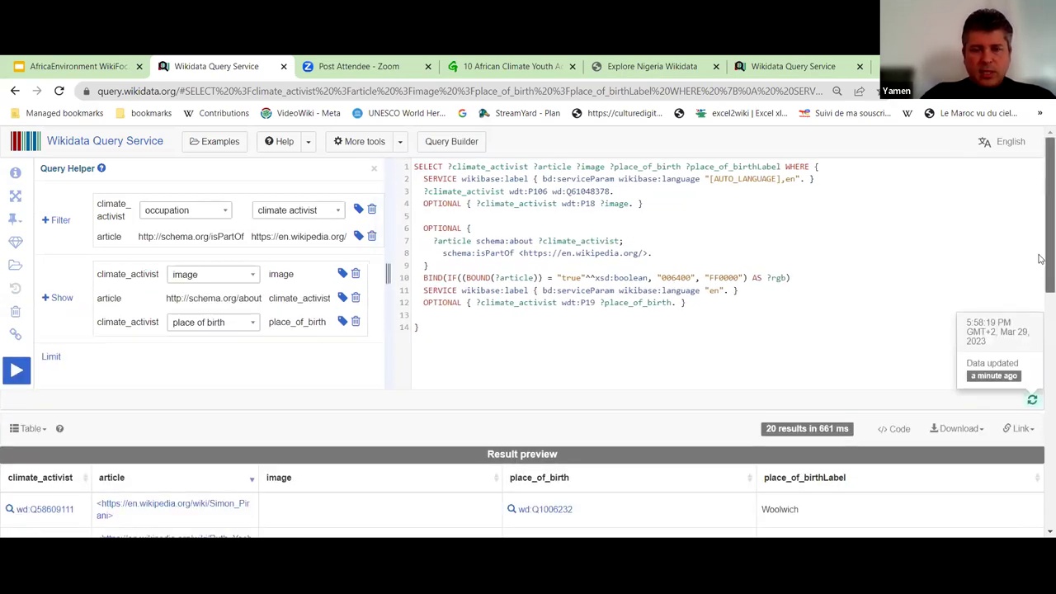
left_click(180, 297)
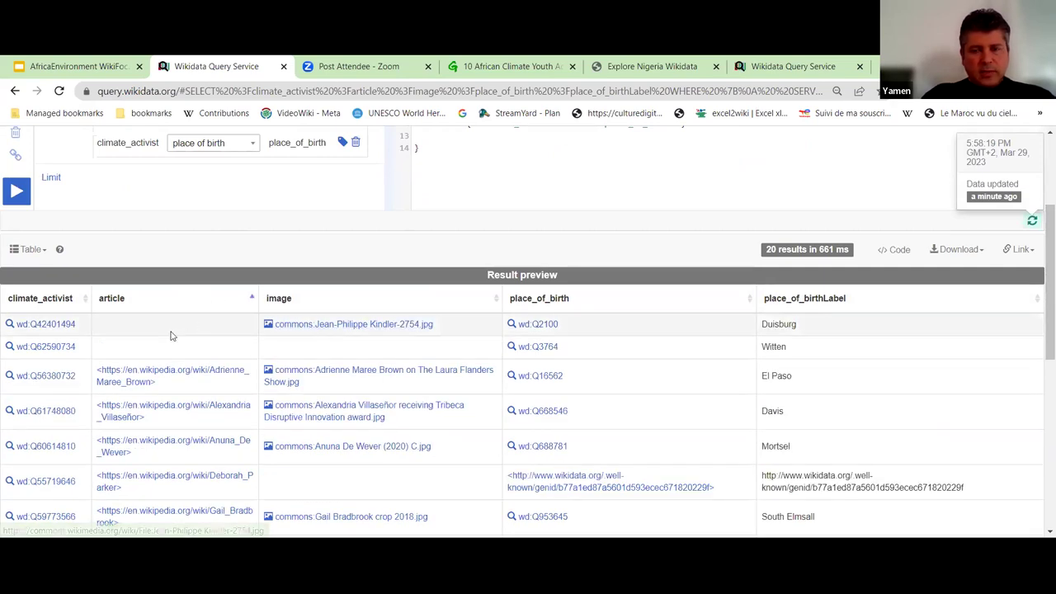
left_click_drag(1039, 332, 1026, 229)
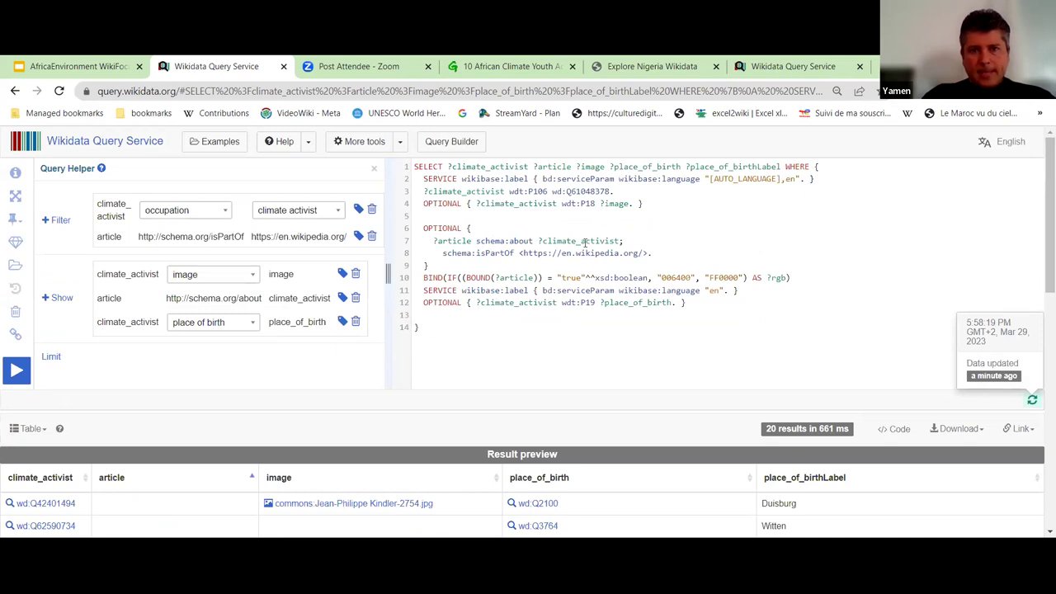
Remove the place of birth row in Query Helper, refresh, and sort the 20 results by article
left_click(355, 321)
left_click(640, 263)
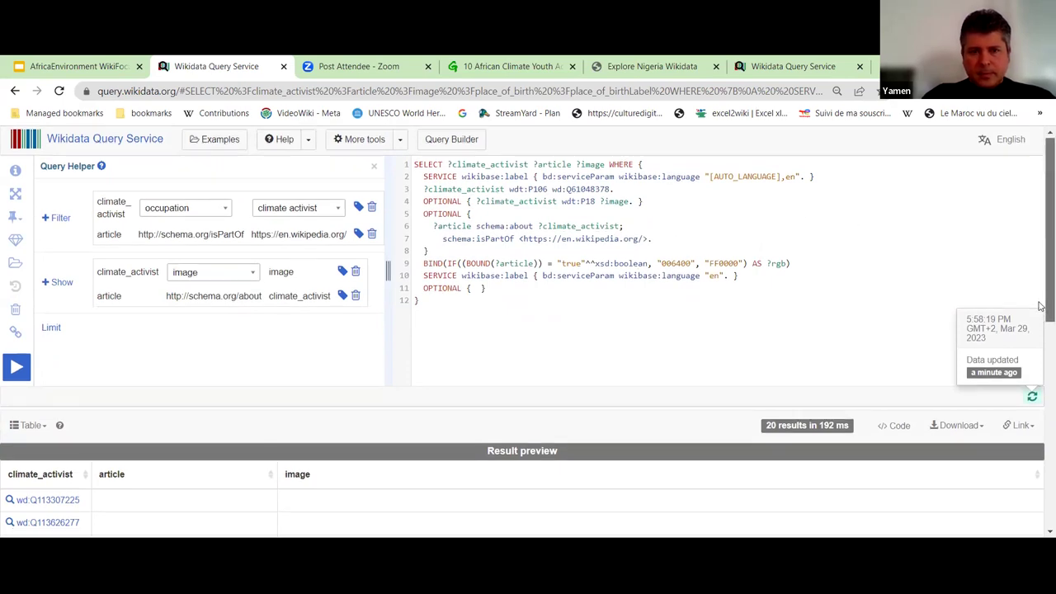
left_click_drag(1041, 231, 1041, 306)
left_click(229, 308)
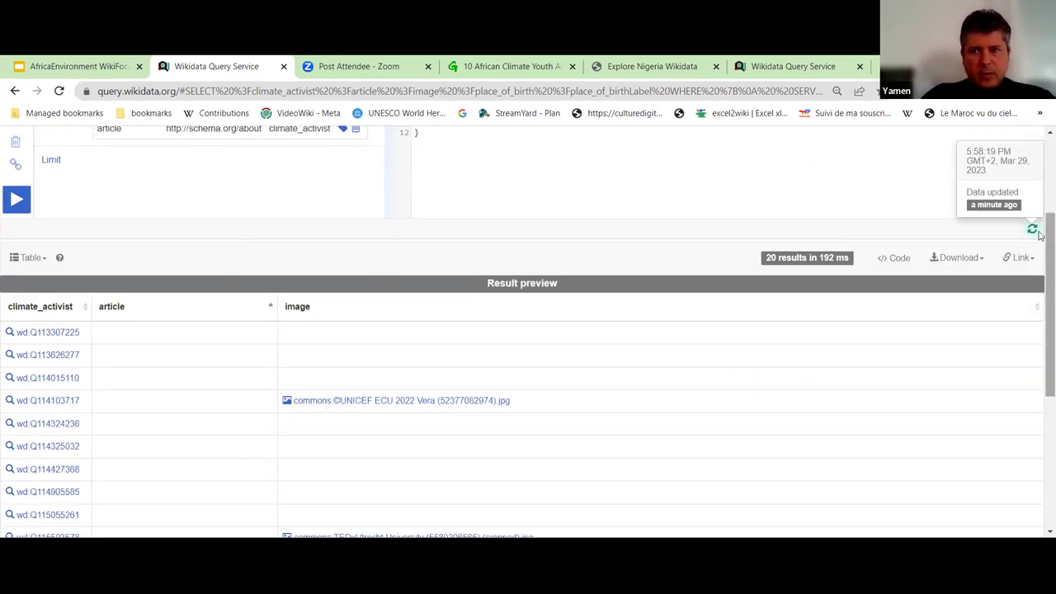
left_click_drag(1040, 254, 1040, 338)
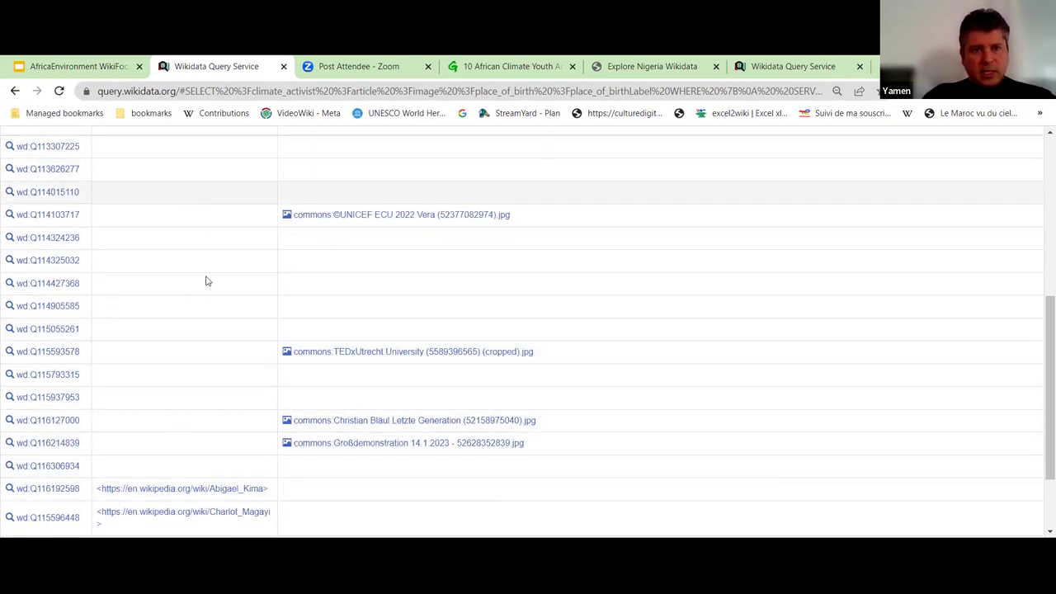
left_click_drag(1039, 366, 1025, 318)
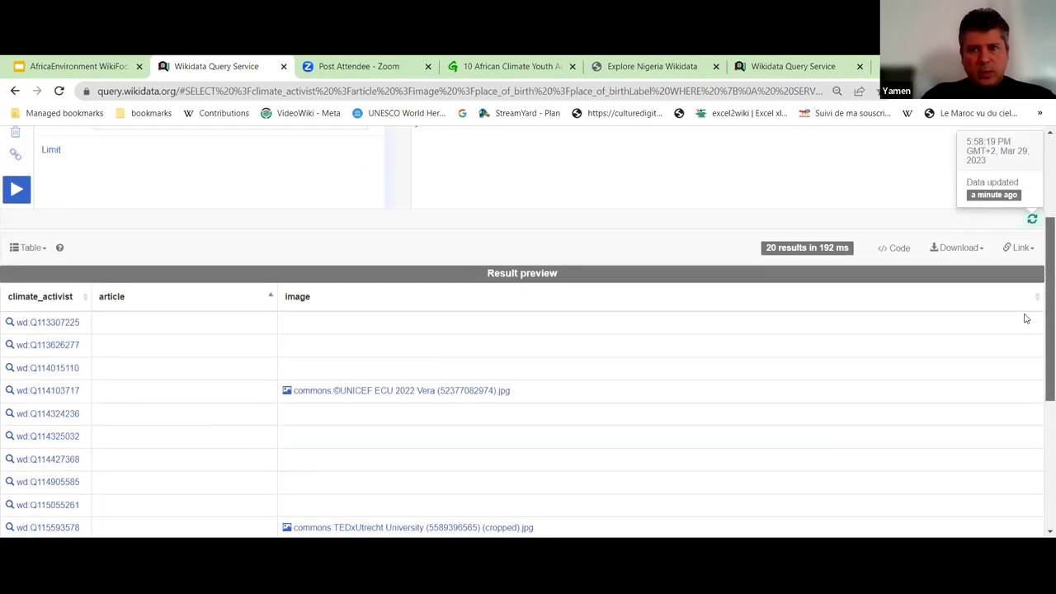
scroll(1025, 319, "up", 3)
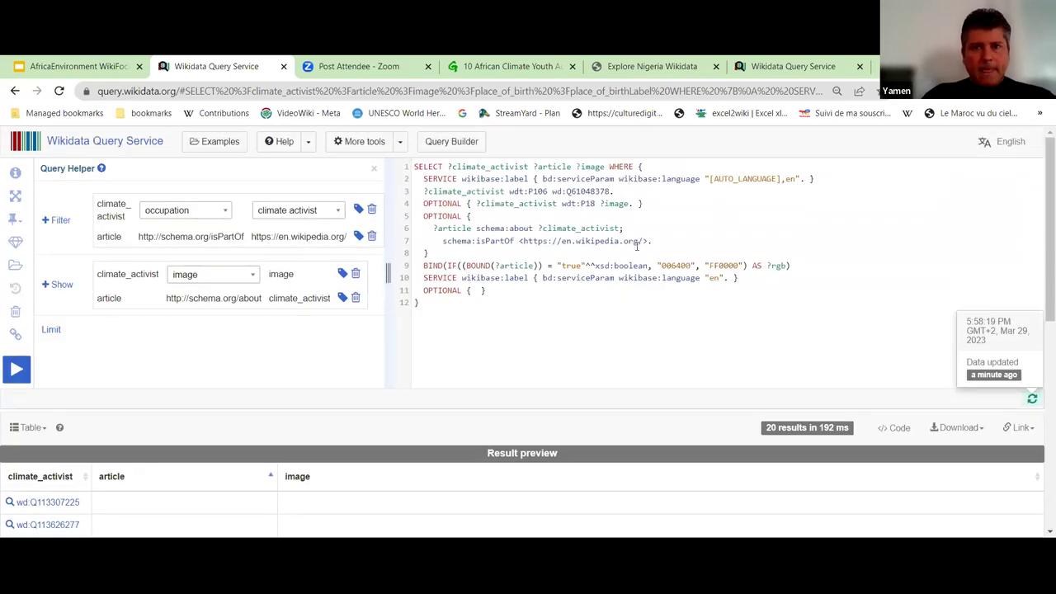
Change the Wikipedia URL and label language from en to fr and run, yielding 333 results
left_click(565, 240)
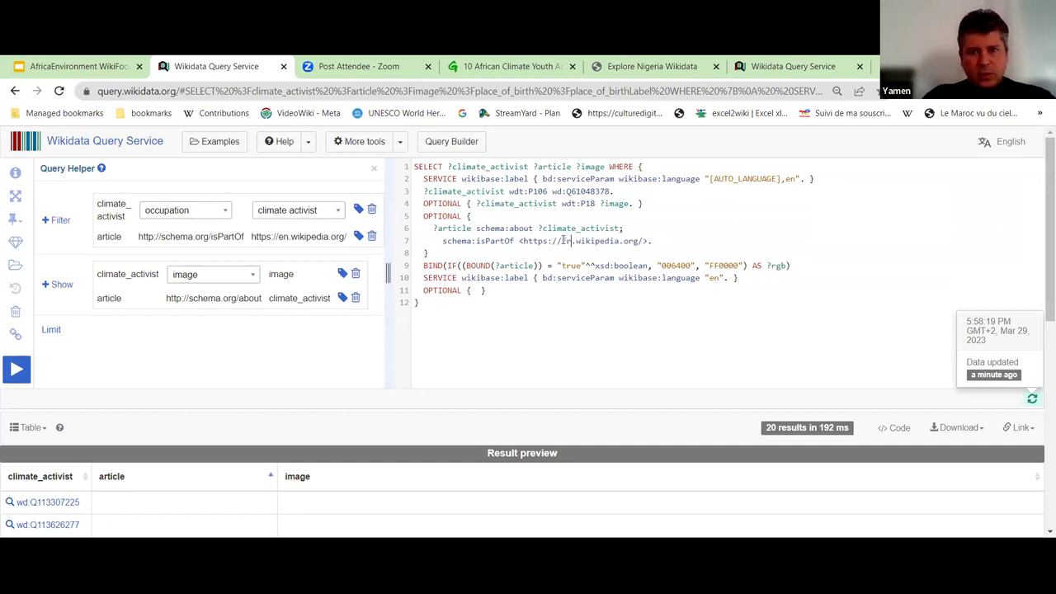
double_click(710, 278)
type("fr")
left_click_drag(707, 278, 620, 265)
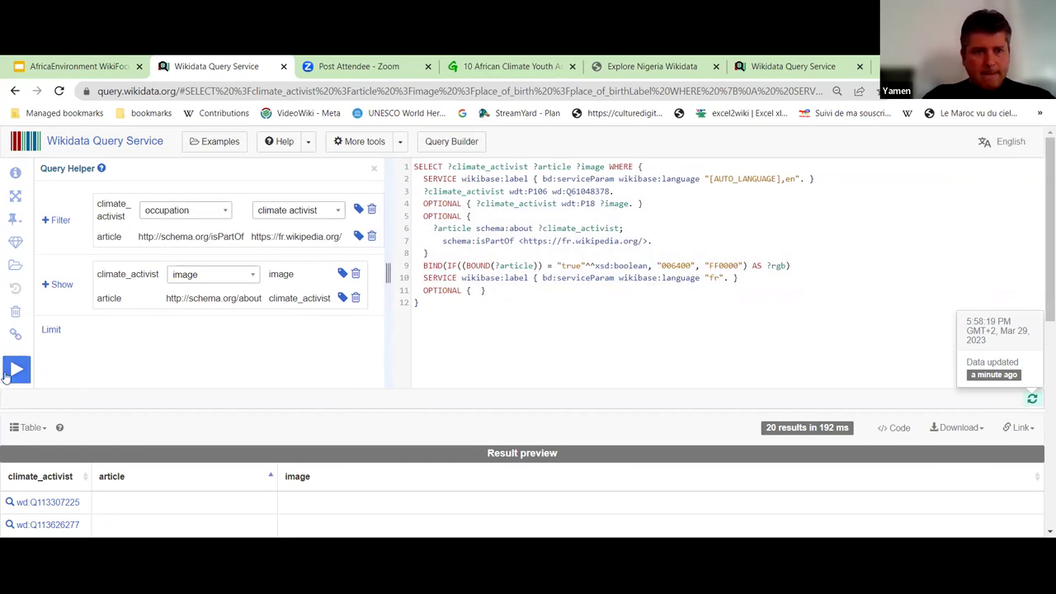
left_click(16, 369)
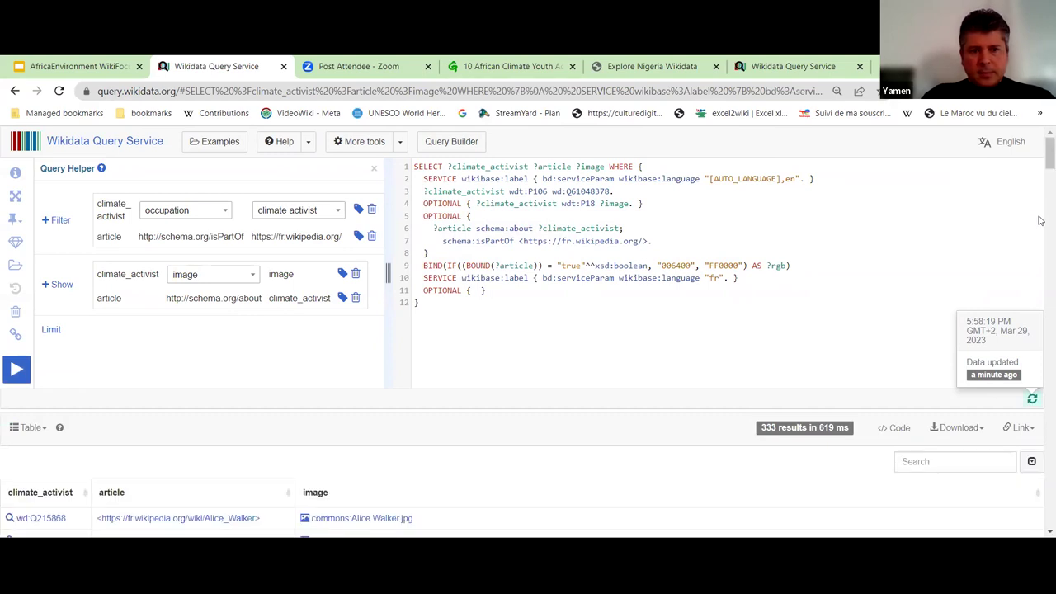
scroll(1040, 198, "down", 3)
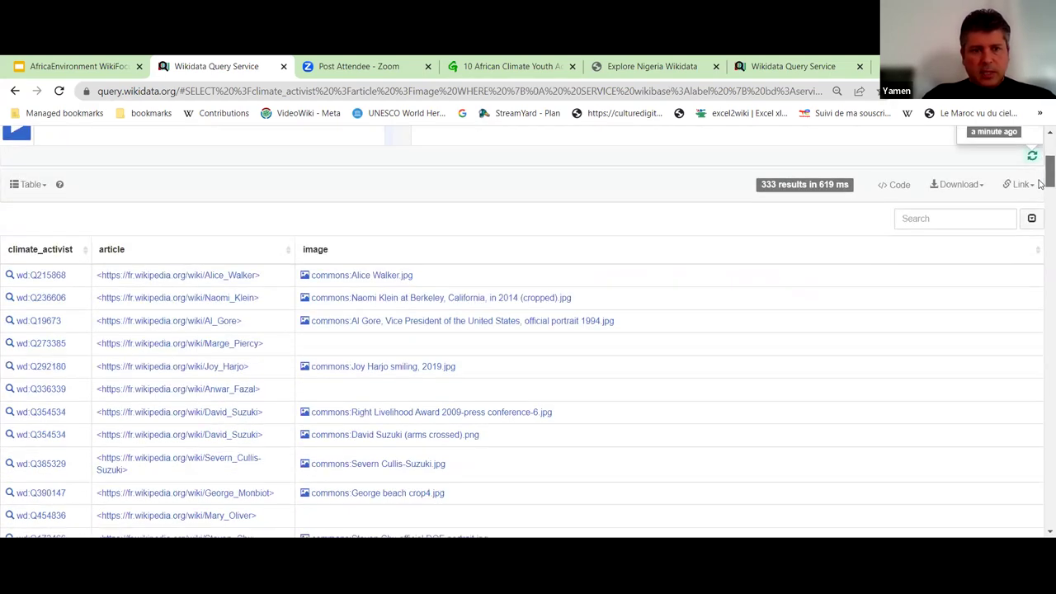
left_click_drag(1040, 189, 978, 154)
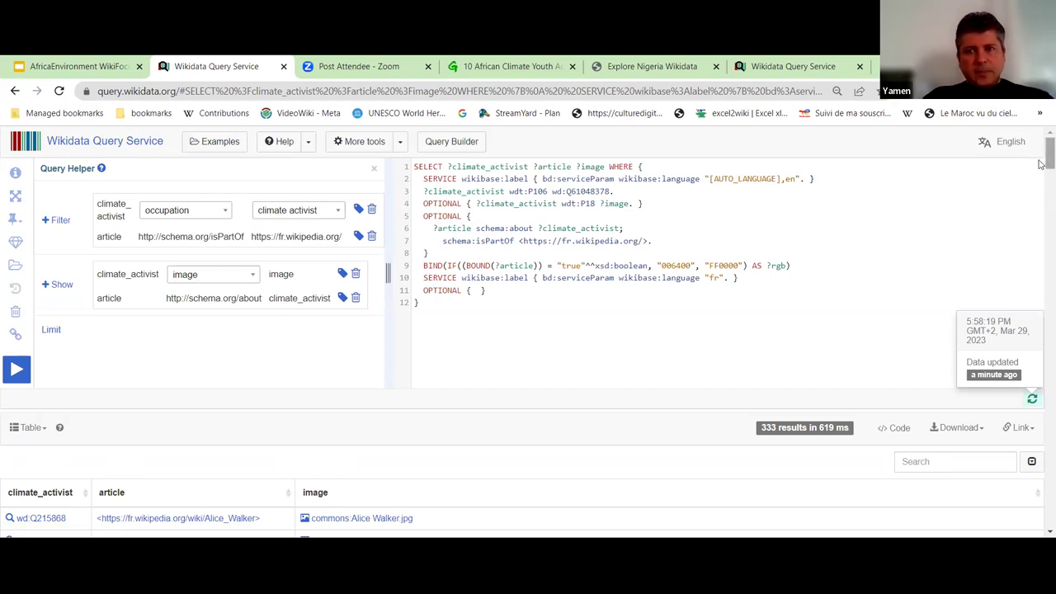
left_click(99, 66)
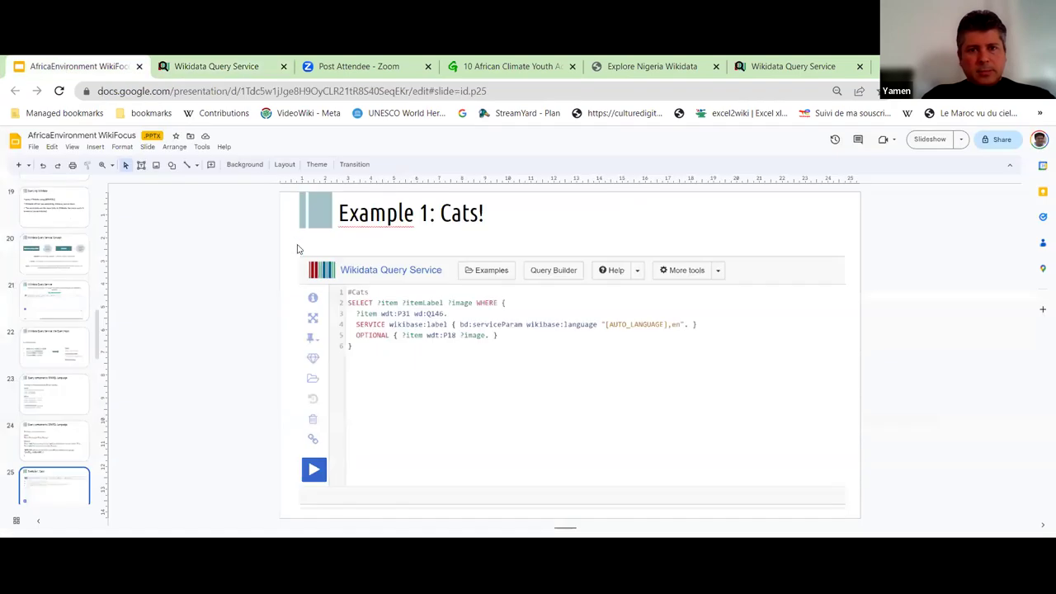
Briefly present the 'Query helper' slide full screen, then return to Wikidata Query Service
left_click(925, 147)
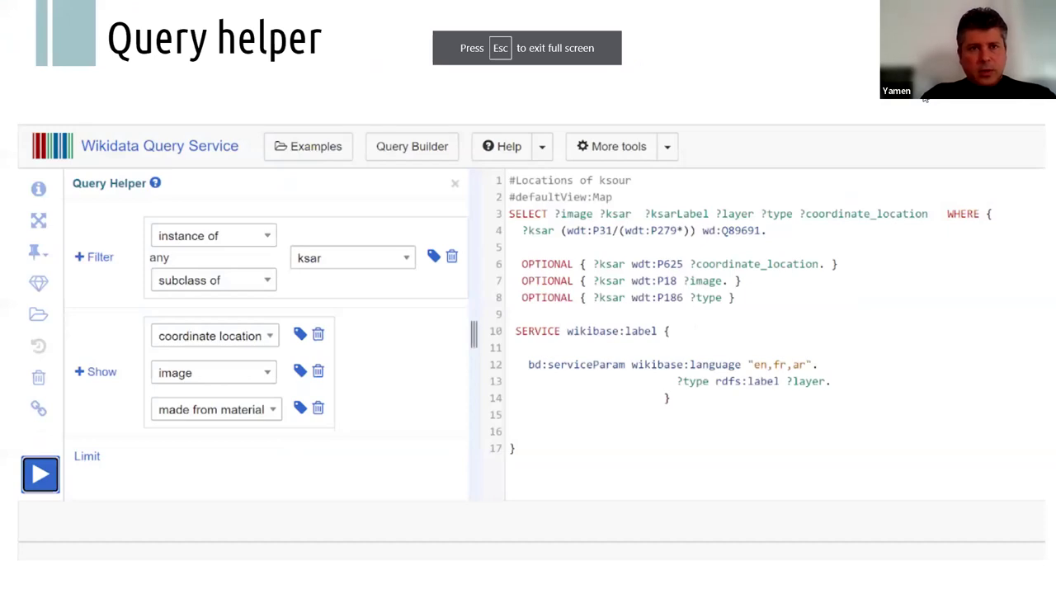
key("Escape")
left_click(252, 64)
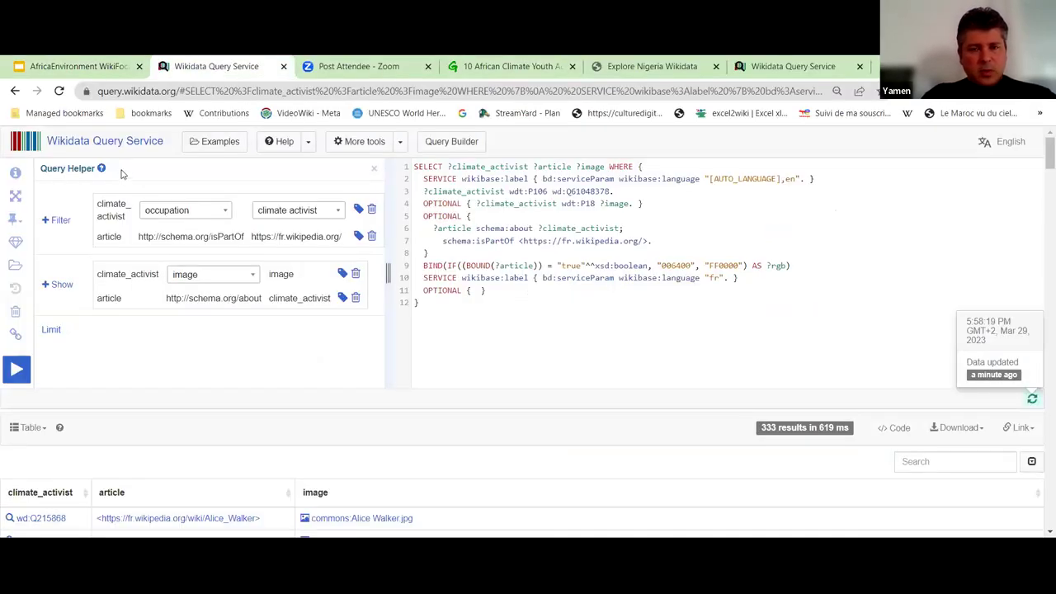
Open the example queries and try filtering them for 'wikiped', 'clim' and 'activ'
left_click(218, 141)
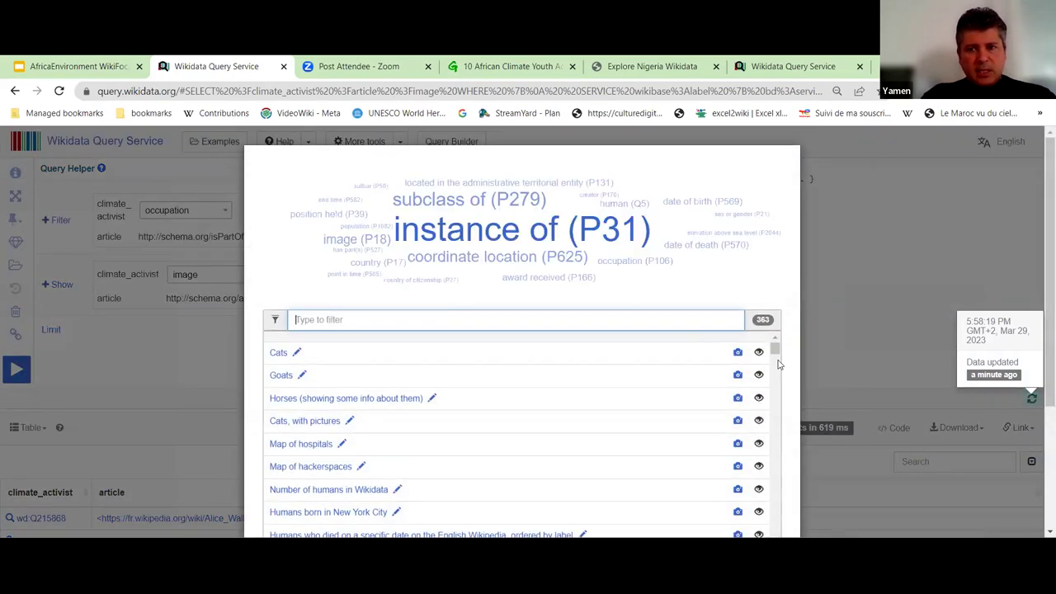
left_click_drag(775, 350, 775, 470)
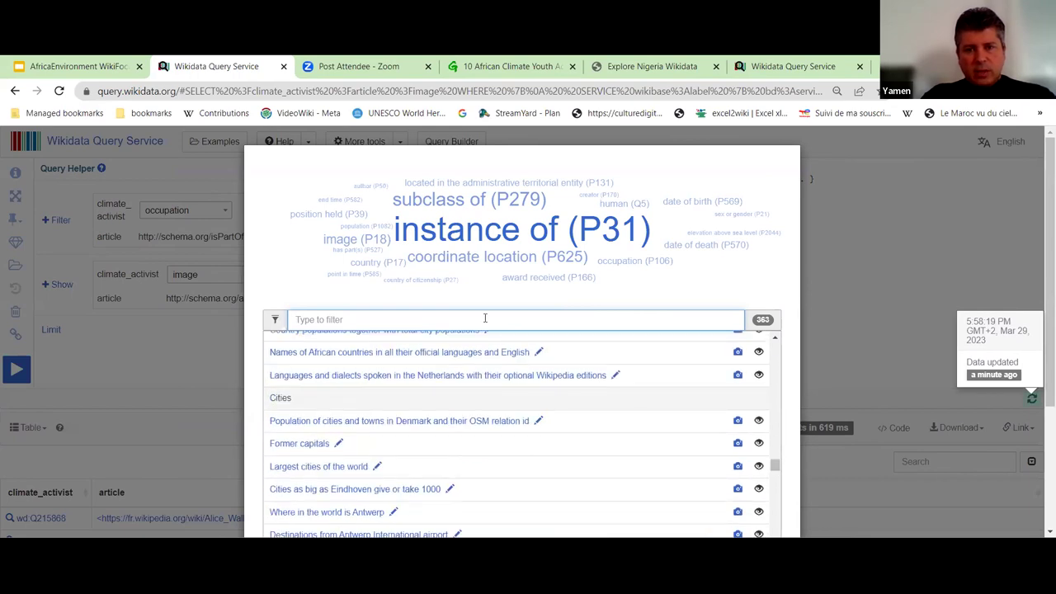
type("wiki")
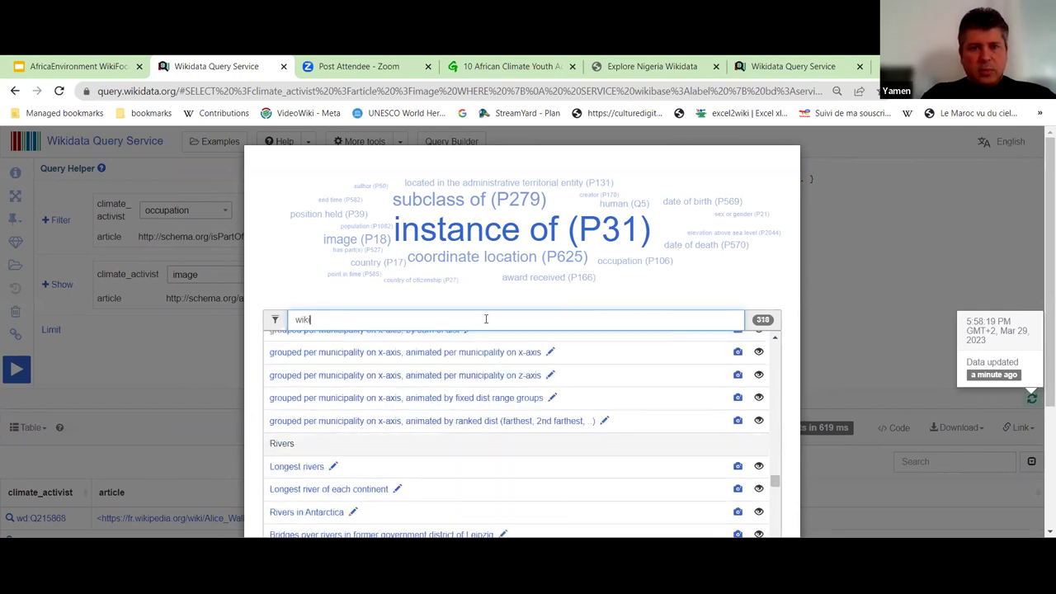
type("ped")
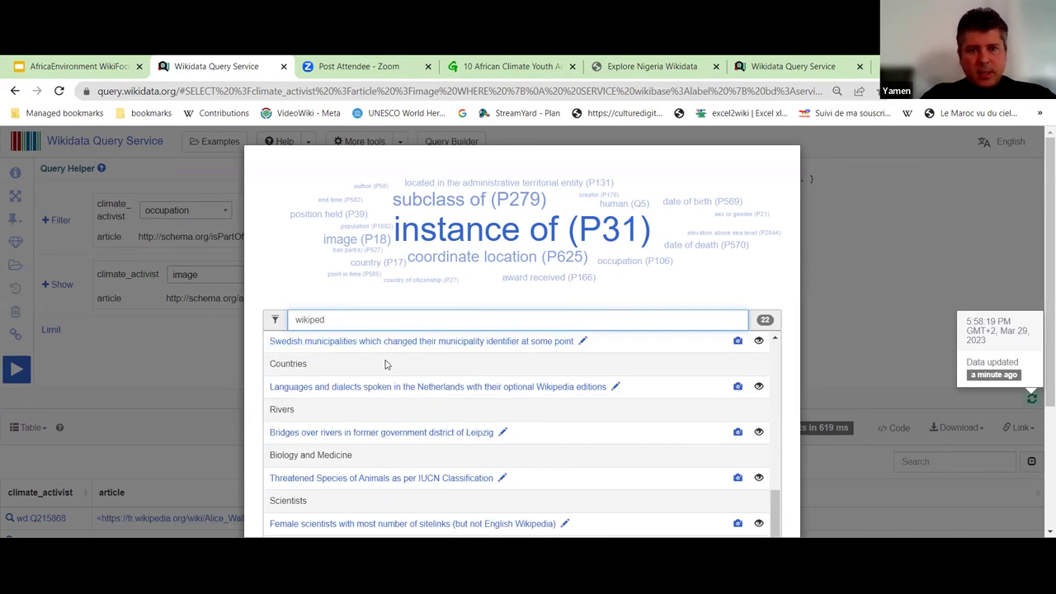
scroll(776, 393, "up", 5)
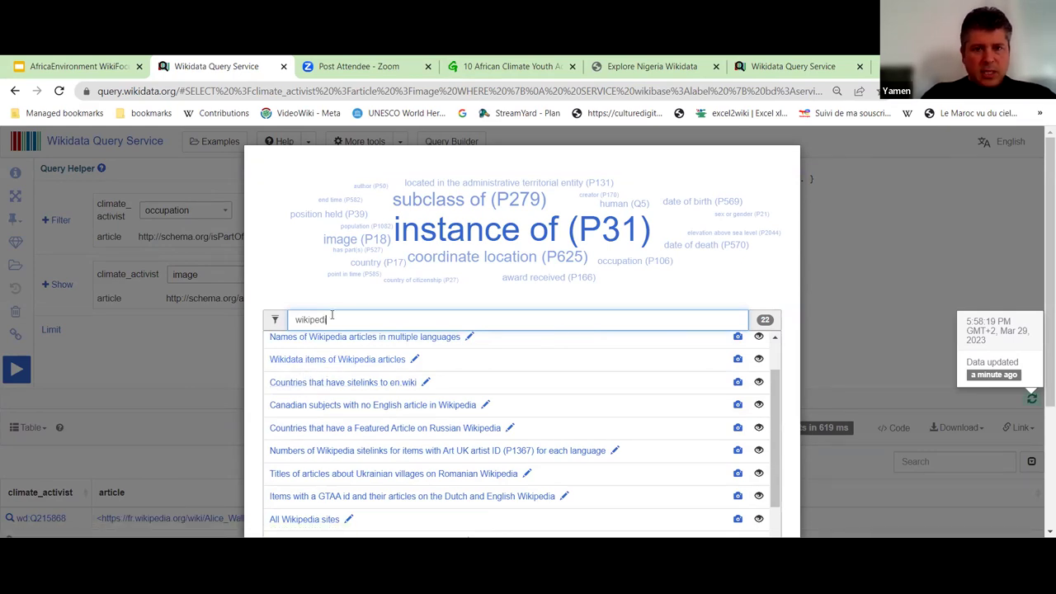
type("i")
key("BackSpace")
key("BackSpace")
key("BackSpace")
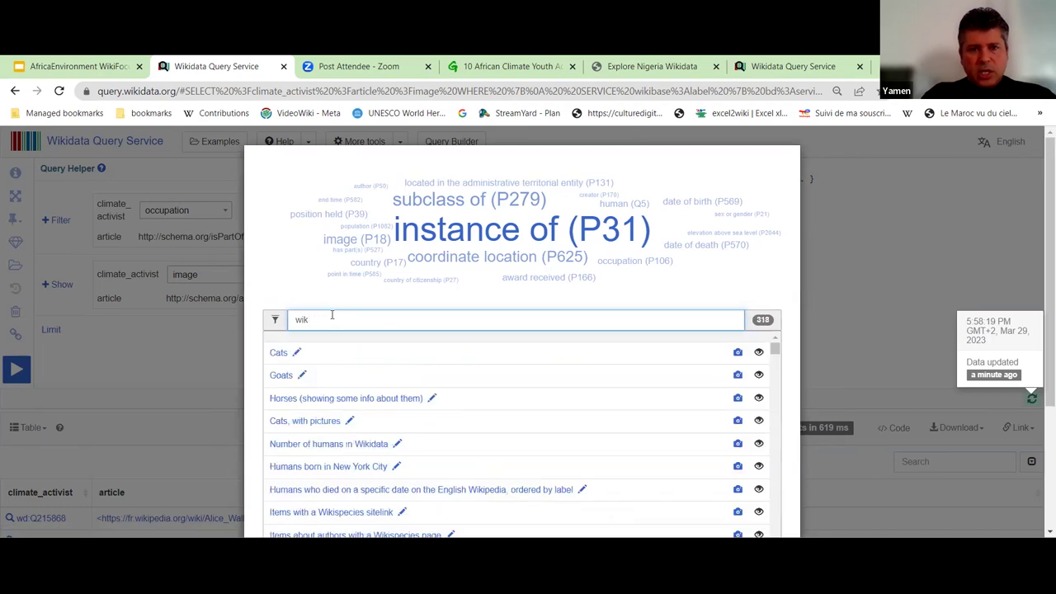
key("BackSpace")
type("clima")
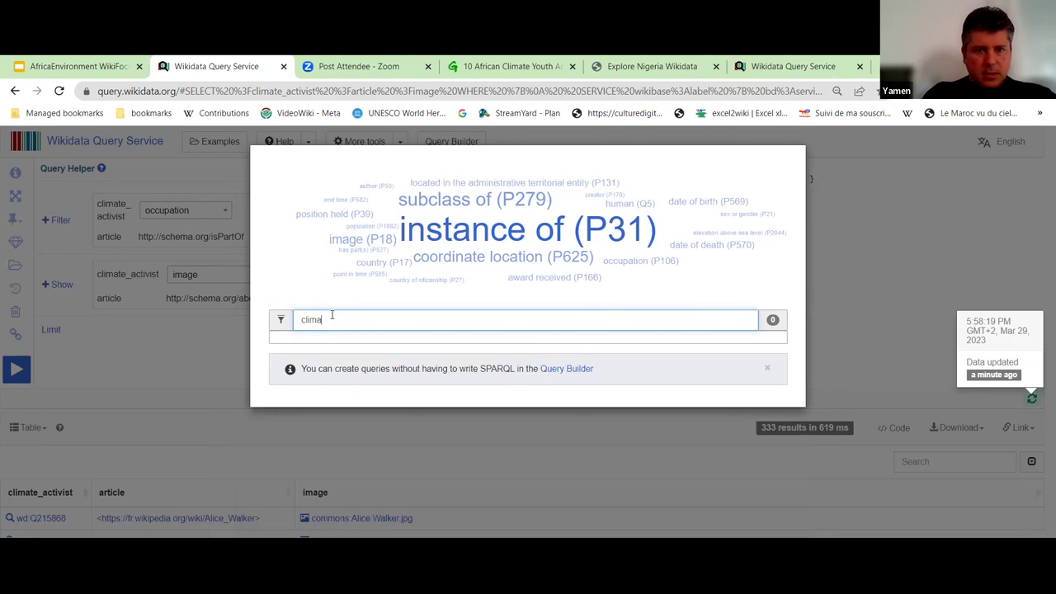
key("BackSpace")
key("BackSpace")
type("activ")
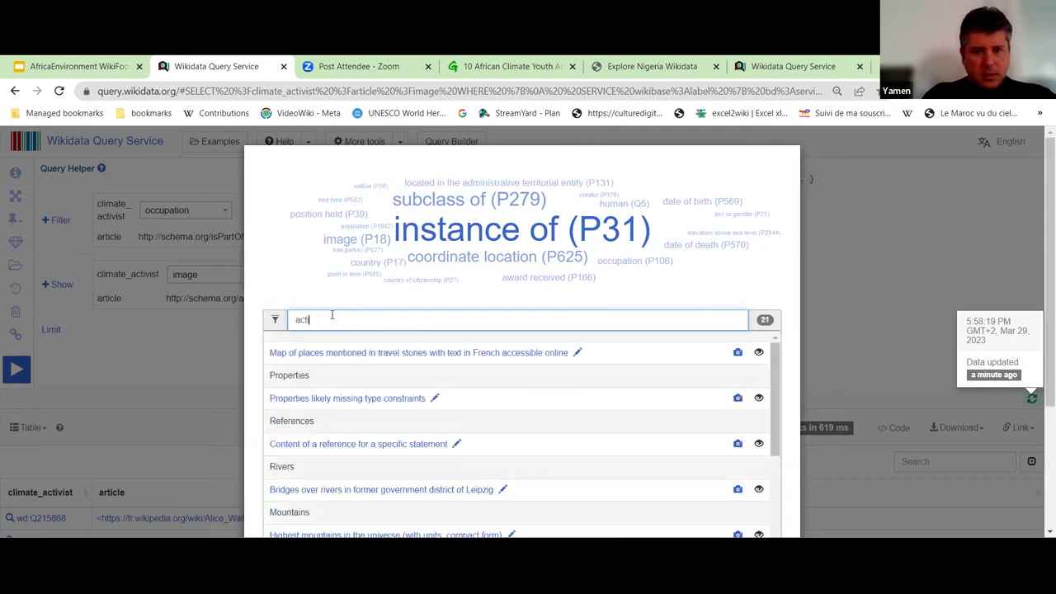
Clear the filter and load the 'Cats, with pictures' example
key("BackSpace")
key("BackSpace")
key("BackSpace")
key("BackSpace")
key("BackSpace")
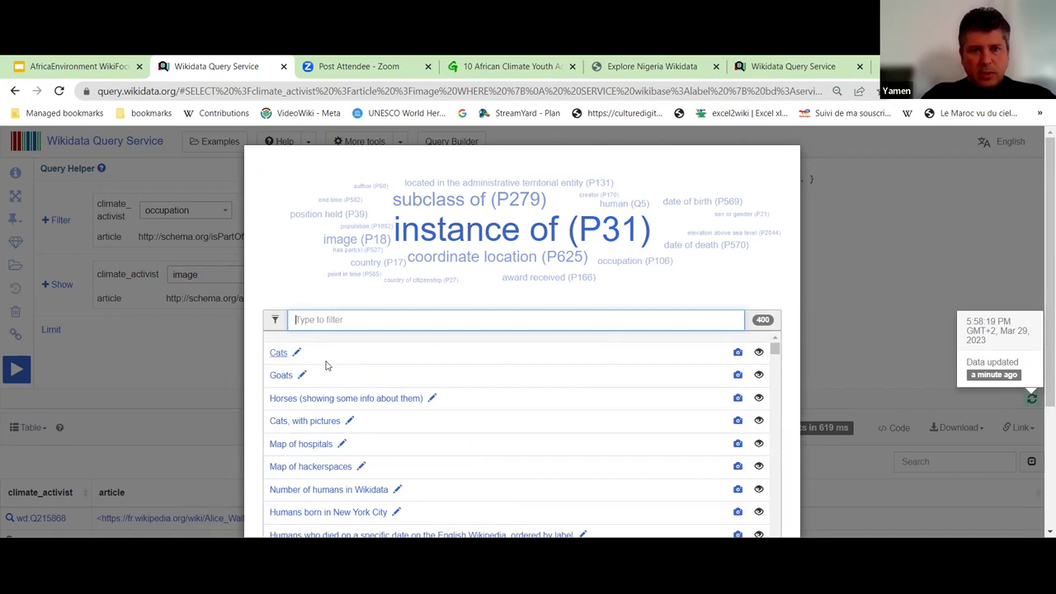
left_click_drag(778, 349, 778, 355)
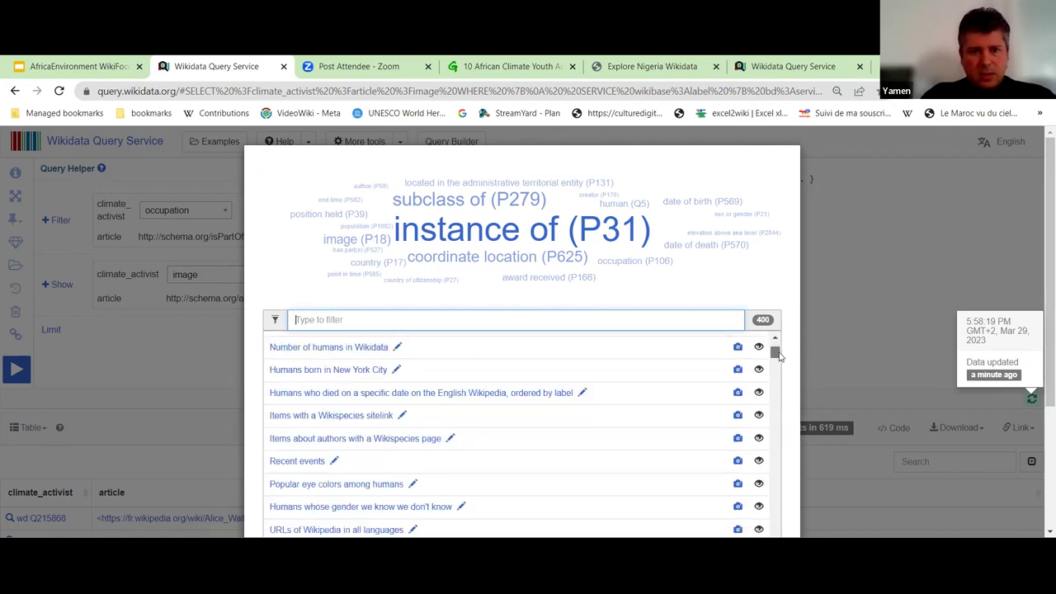
scroll(775, 349, "up", 2)
left_click(301, 423)
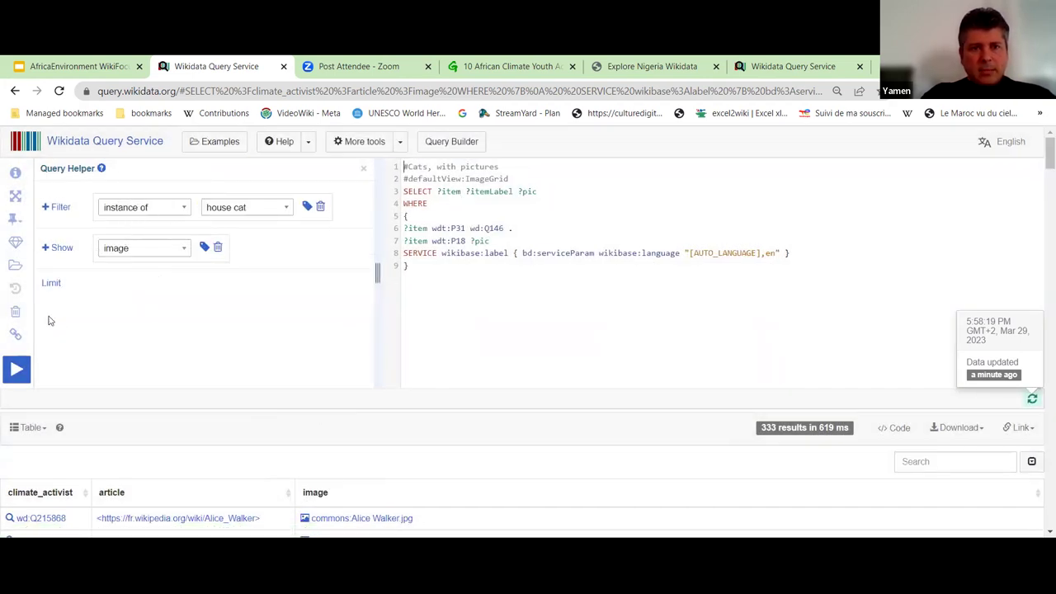
Run the cats query, browse its 42-result image grid, and reopen the examples list
left_click(18, 367)
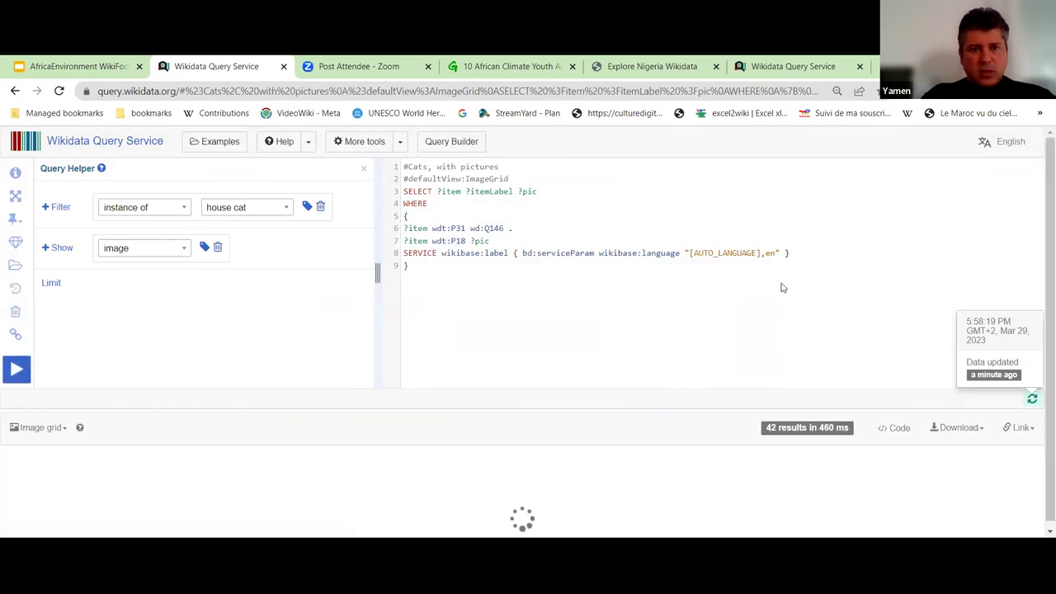
scroll(1040, 425, "down", 4)
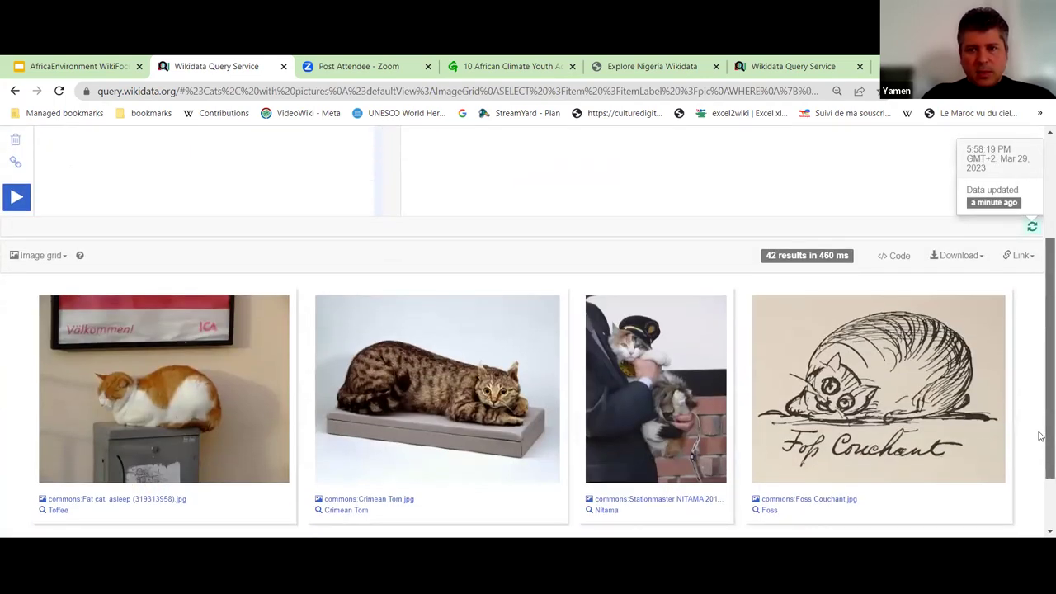
scroll(1040, 425, "down", 4)
scroll(334, 318, "up", 7)
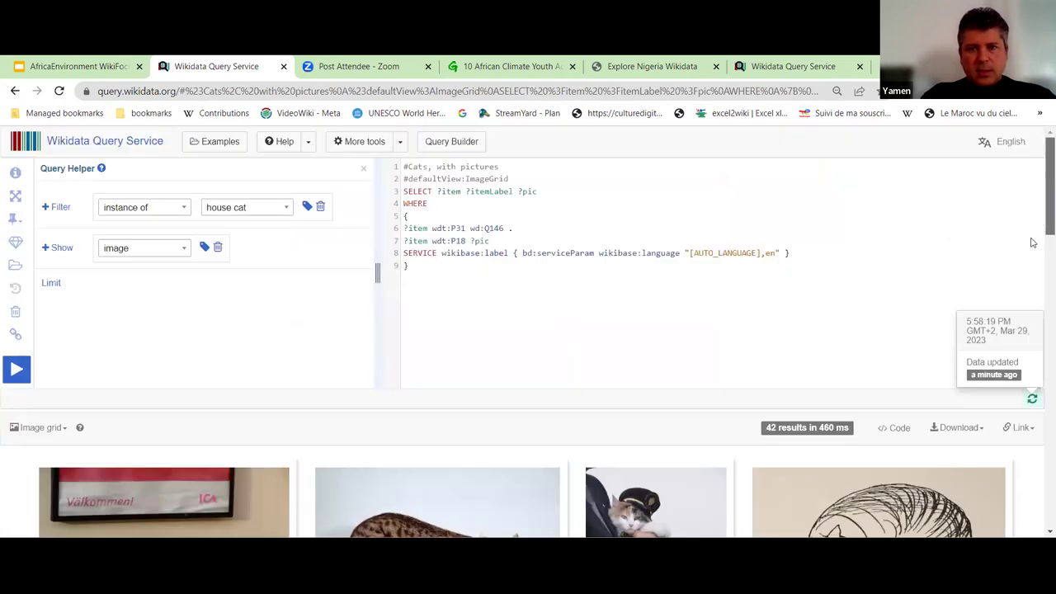
left_click(213, 141)
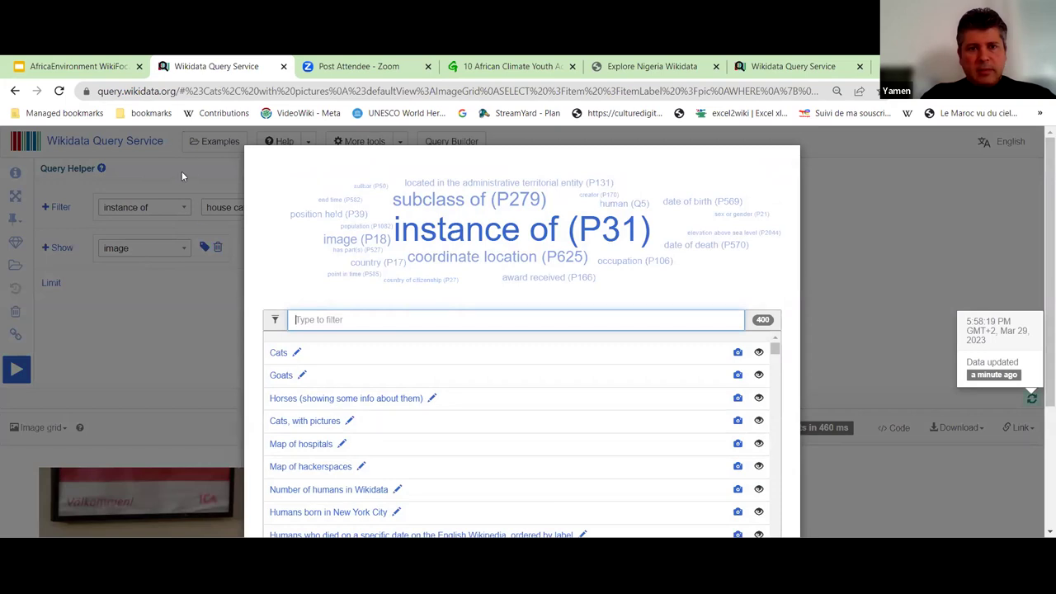
left_click(85, 67)
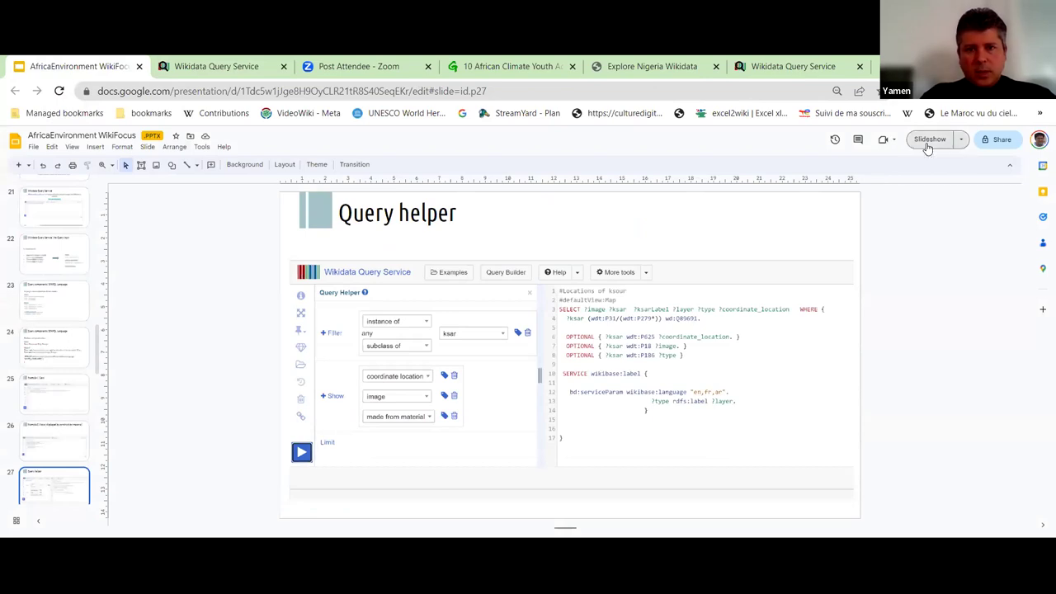
Present the deck from Query helper through visualization options to the Utility hospitals-map slide
key("ctrl+F5")
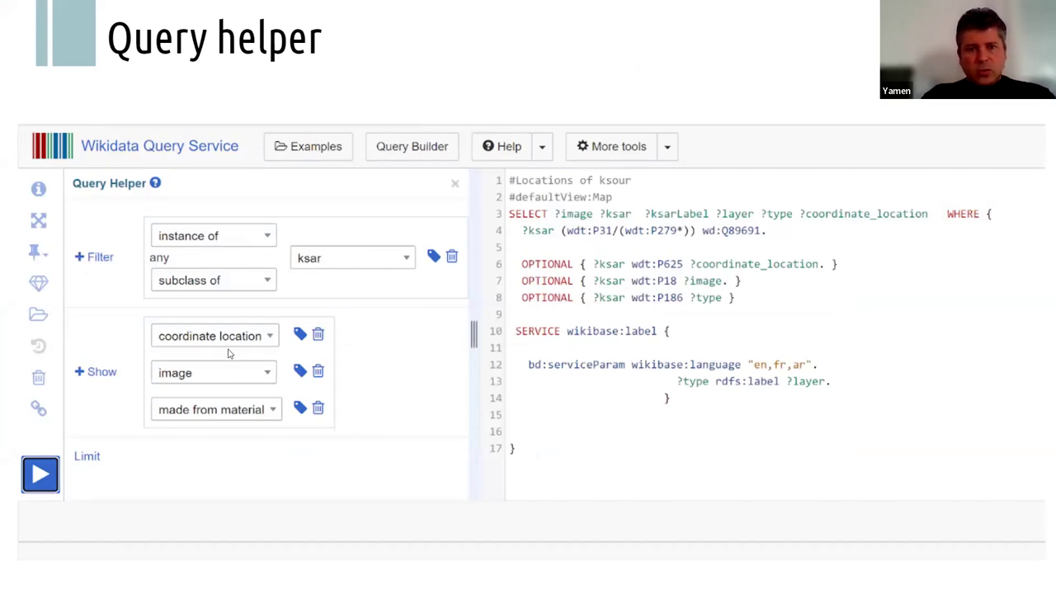
key("Right")
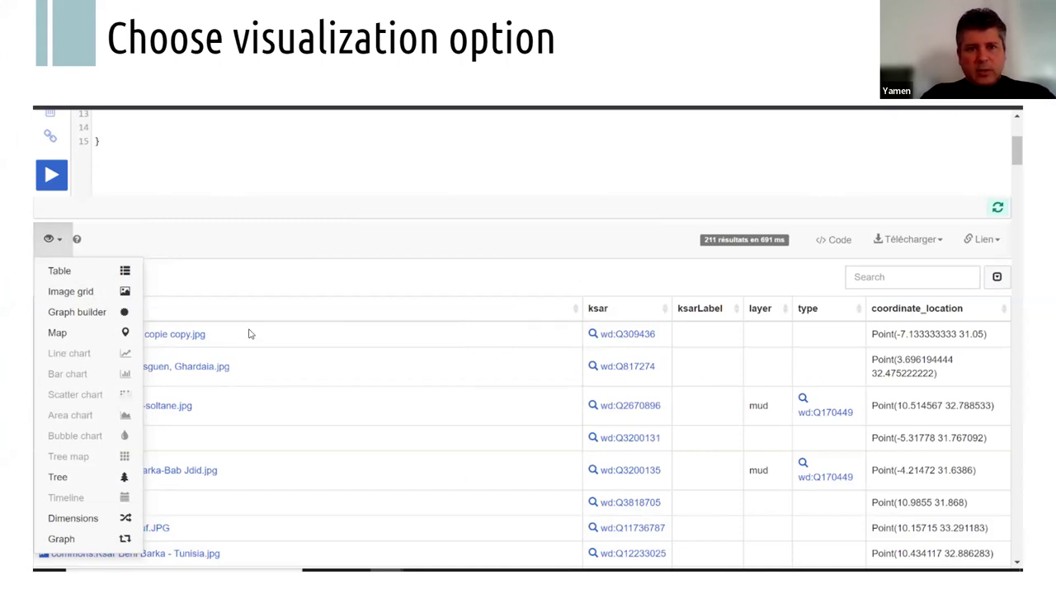
key("Right")
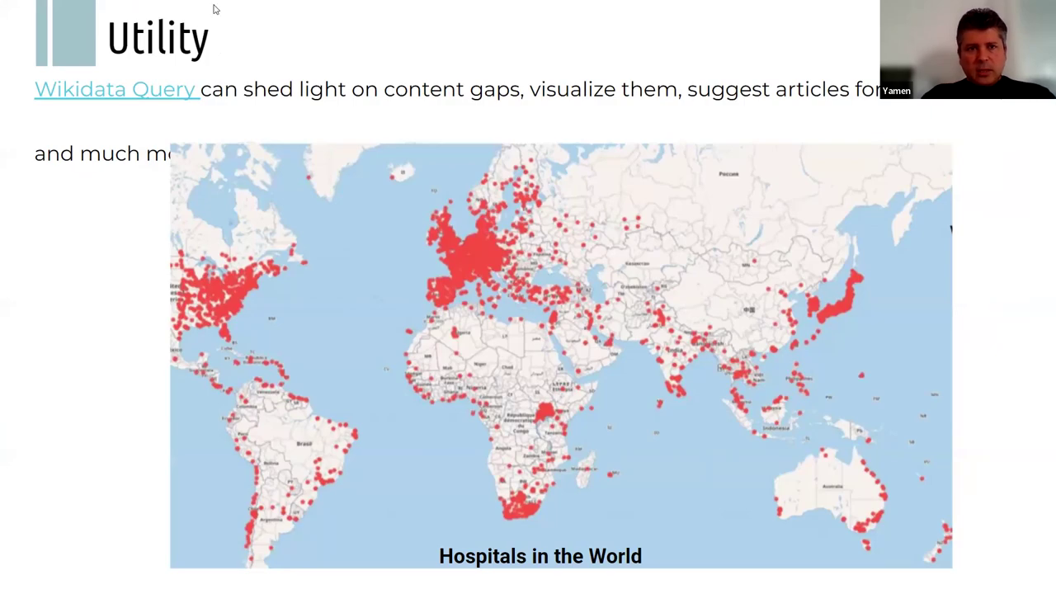
key("alt+Tab")
Start a fresh query filtered to instance of hospital
left_click(183, 181)
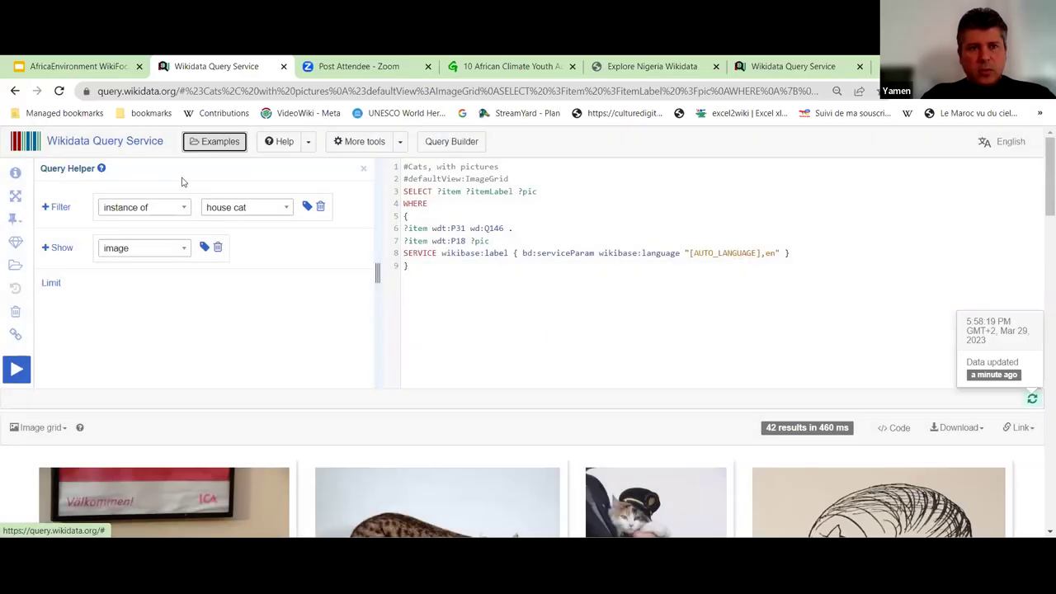
left_click(118, 147)
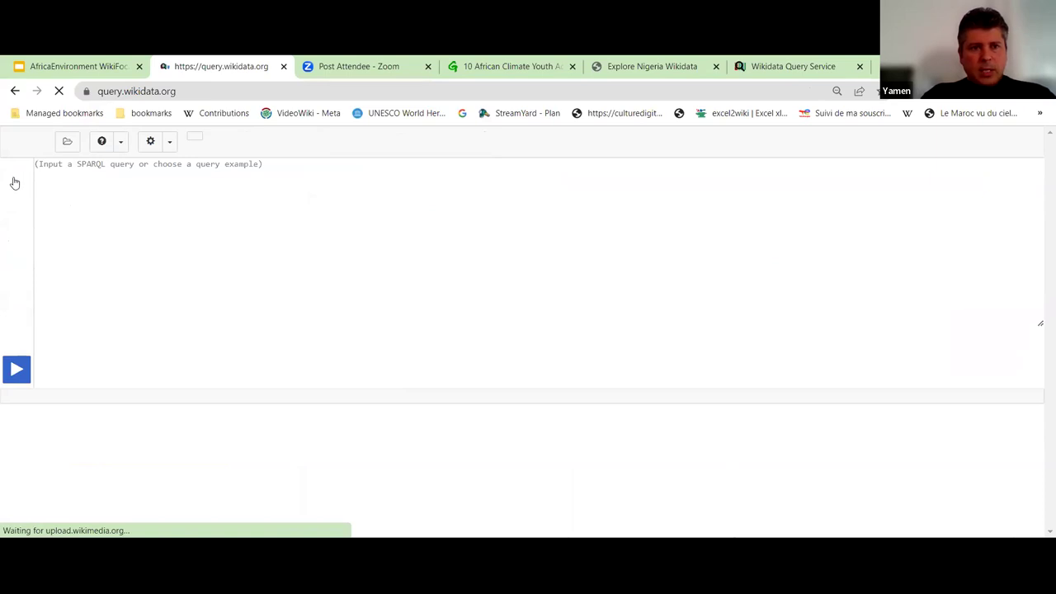
left_click(62, 200)
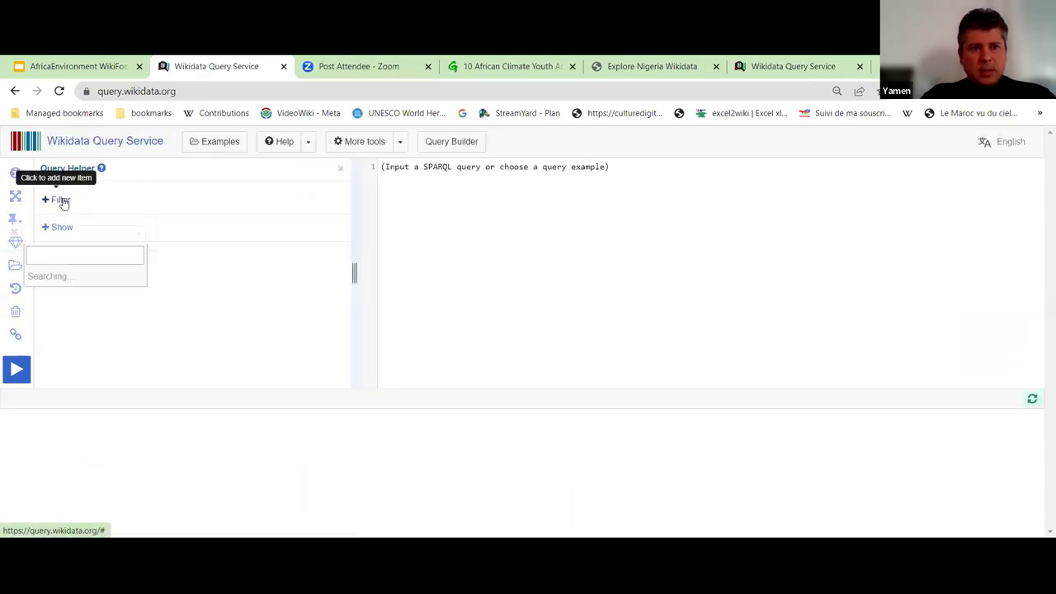
left_click(80, 254)
type("Hospital")
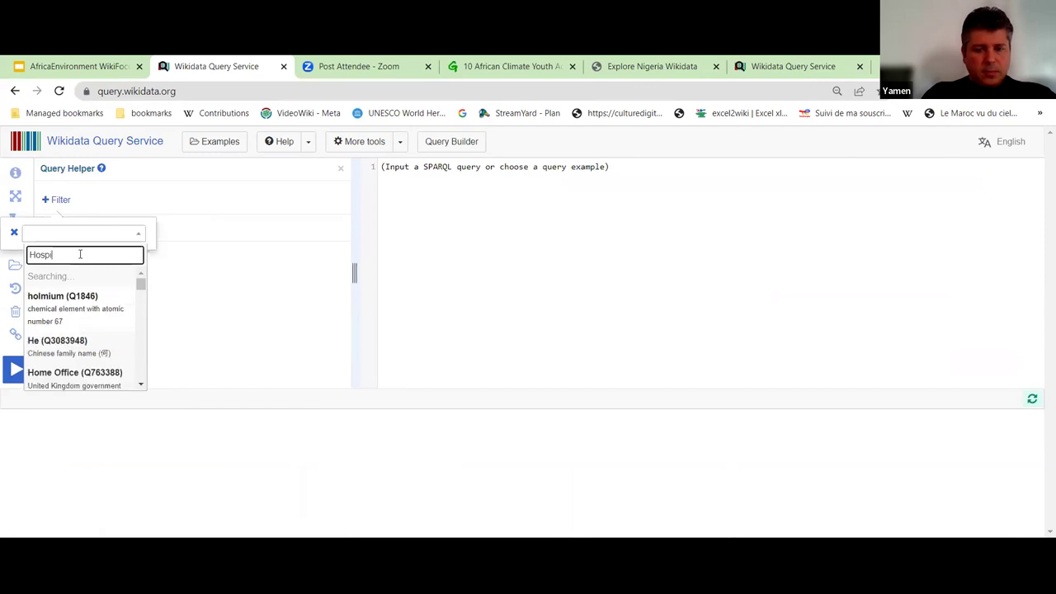
left_click(64, 279)
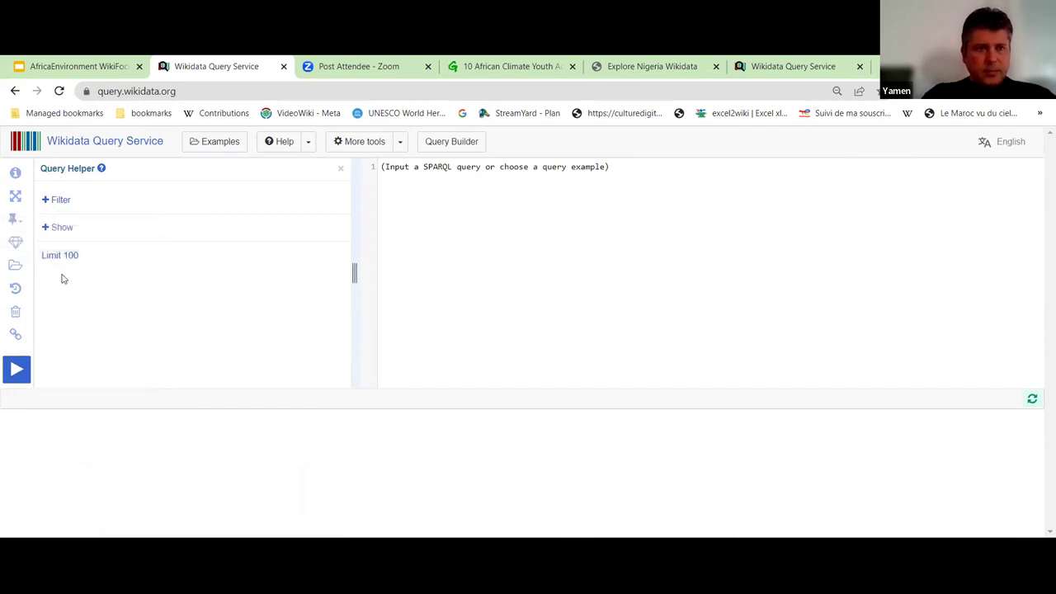
Show coordinate location, delete LIMIT 100 and run, returning 29219 hospitals
left_click(49, 241)
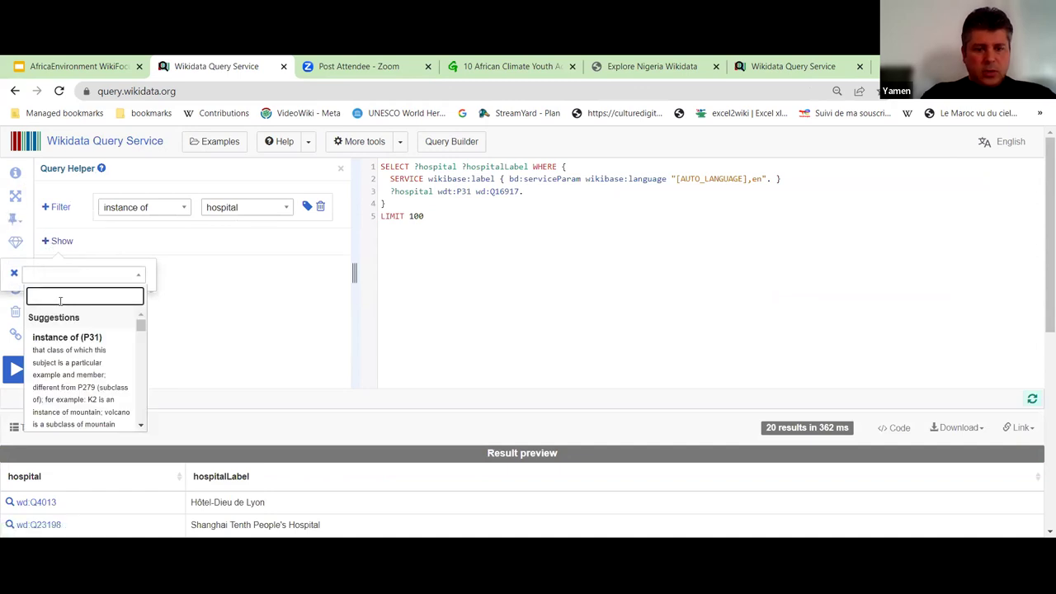
type("coord")
left_click(63, 326)
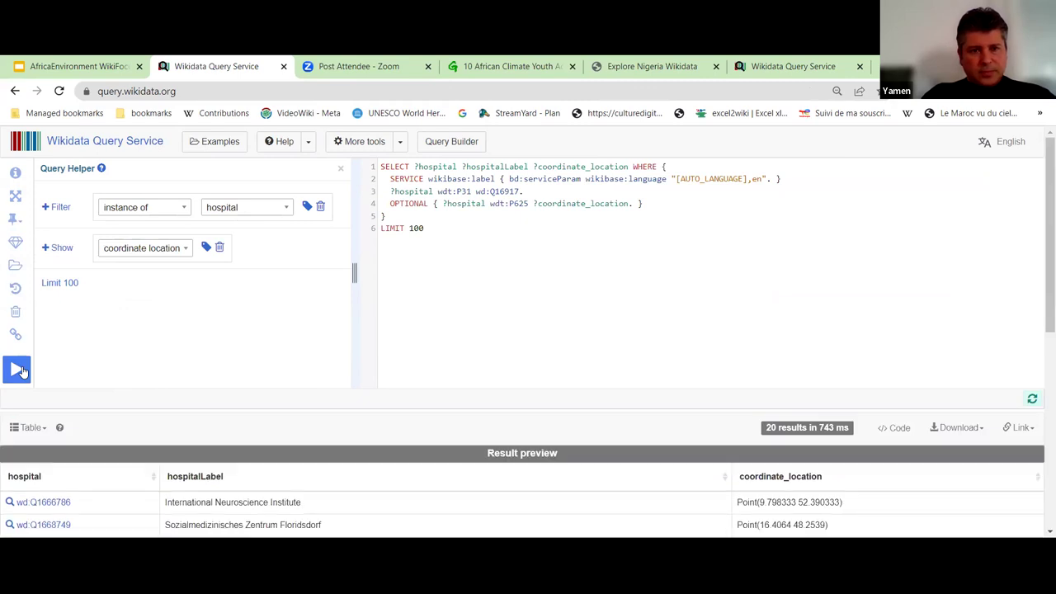
left_click_drag(422, 230, 382, 233)
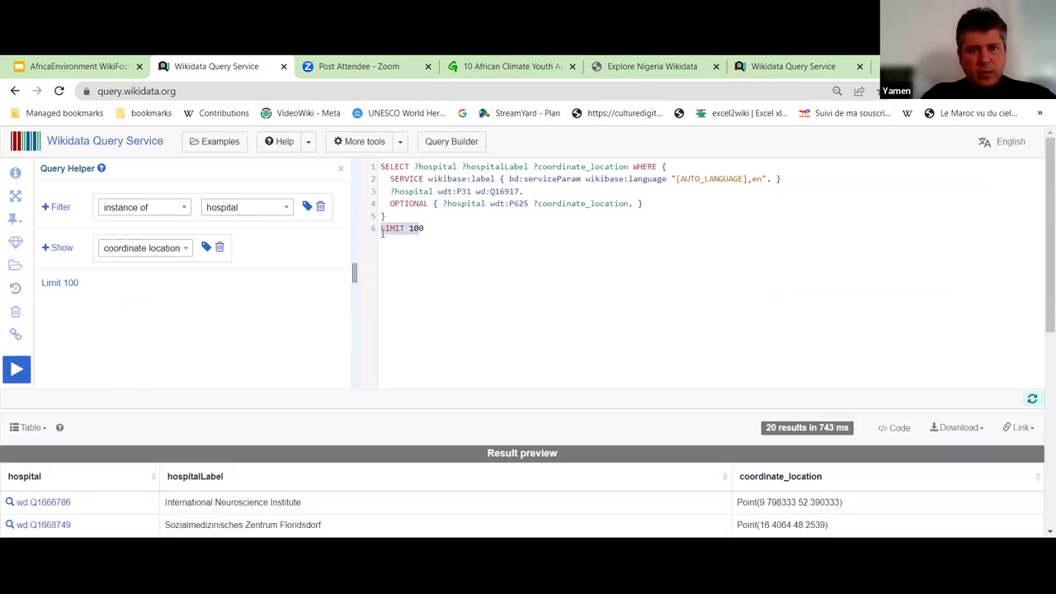
key("BackSpace")
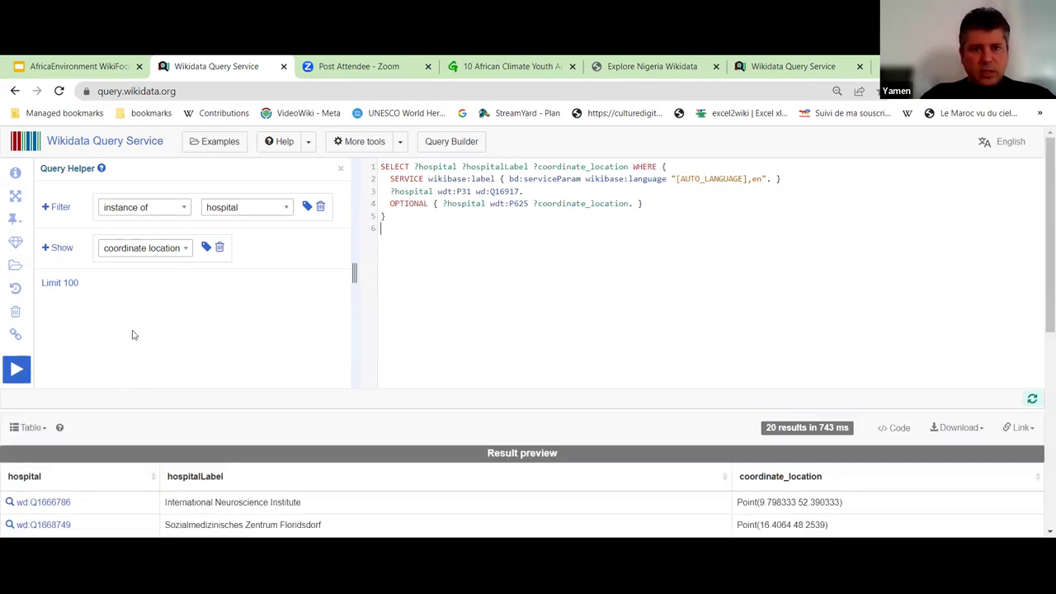
left_click(23, 365)
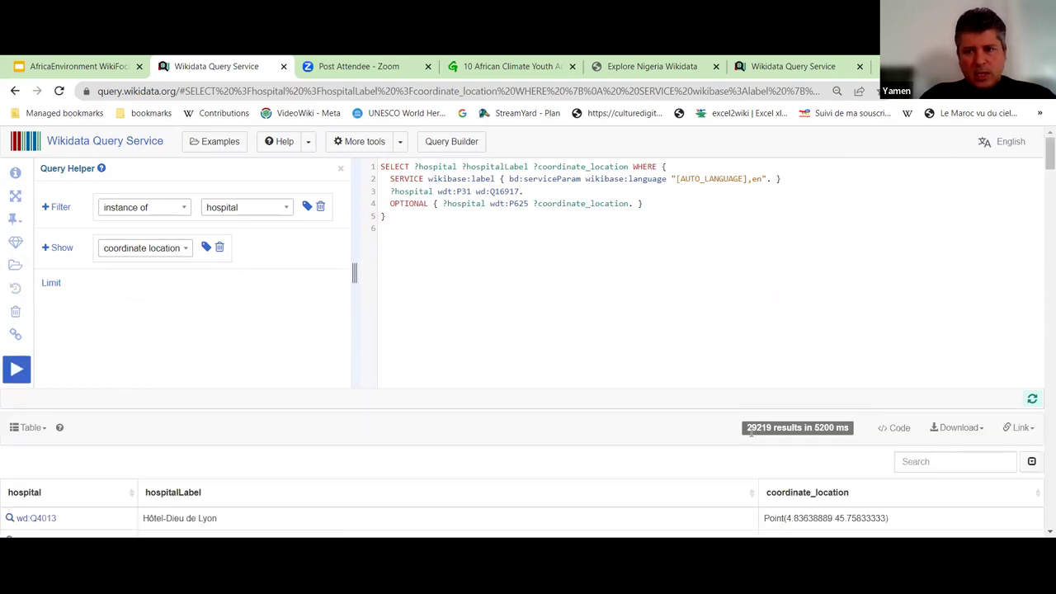
Switch the 29219 hospital results from Table to Map view
left_click(36, 431)
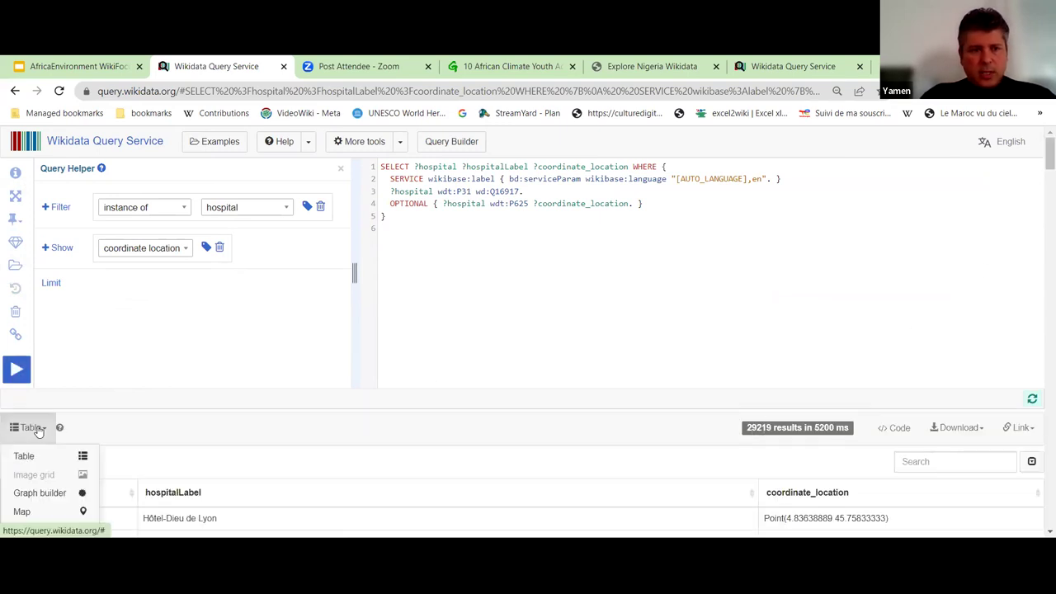
left_click(24, 511)
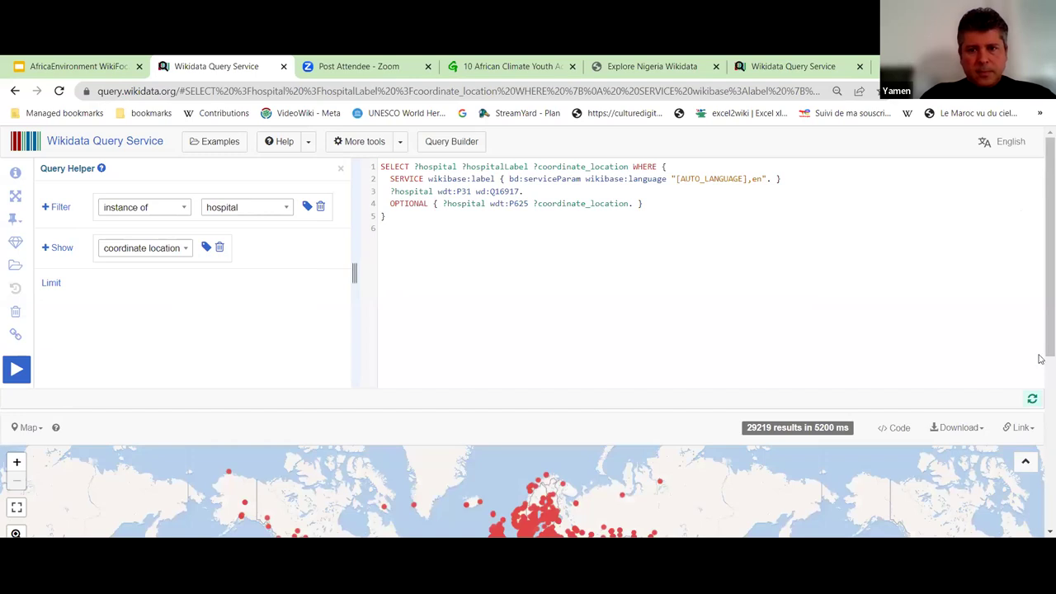
scroll(1039, 359, "down", 4)
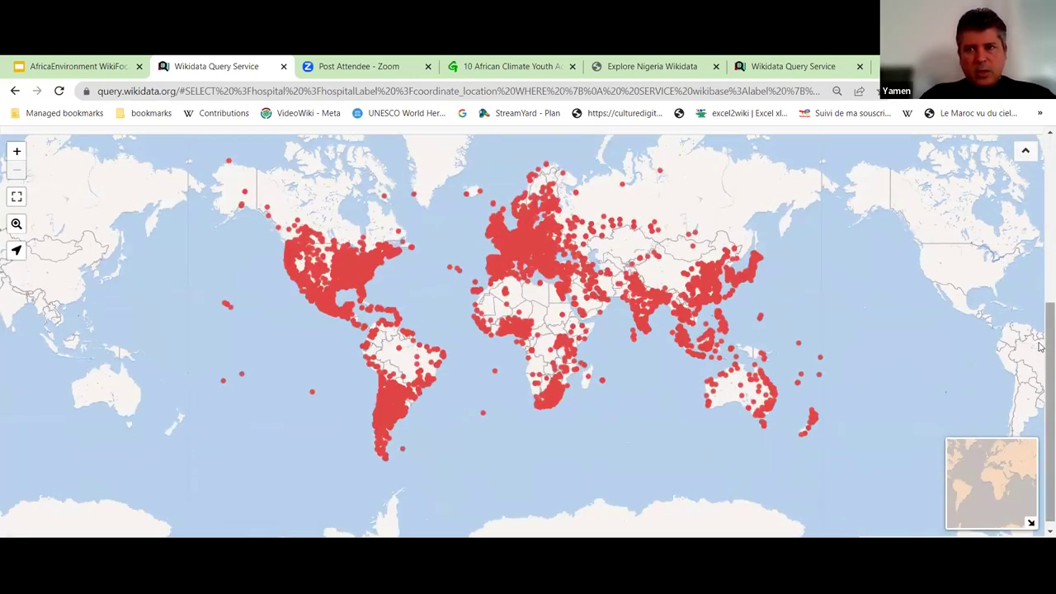
scroll(1039, 353, "up", 4)
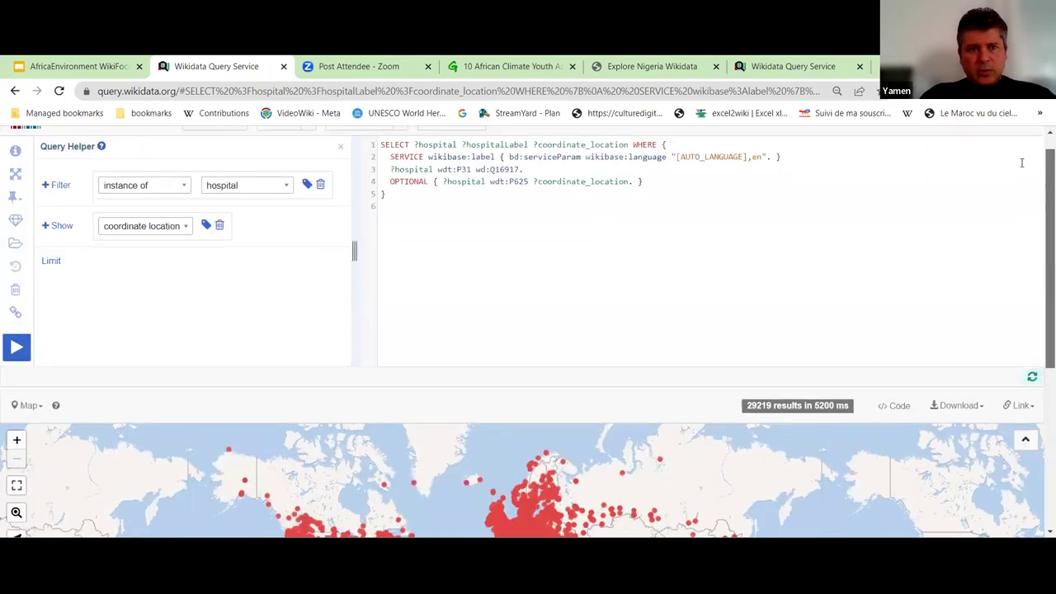
Add a country = Rwanda filter and show the 9 hospitals on a map
left_click(53, 209)
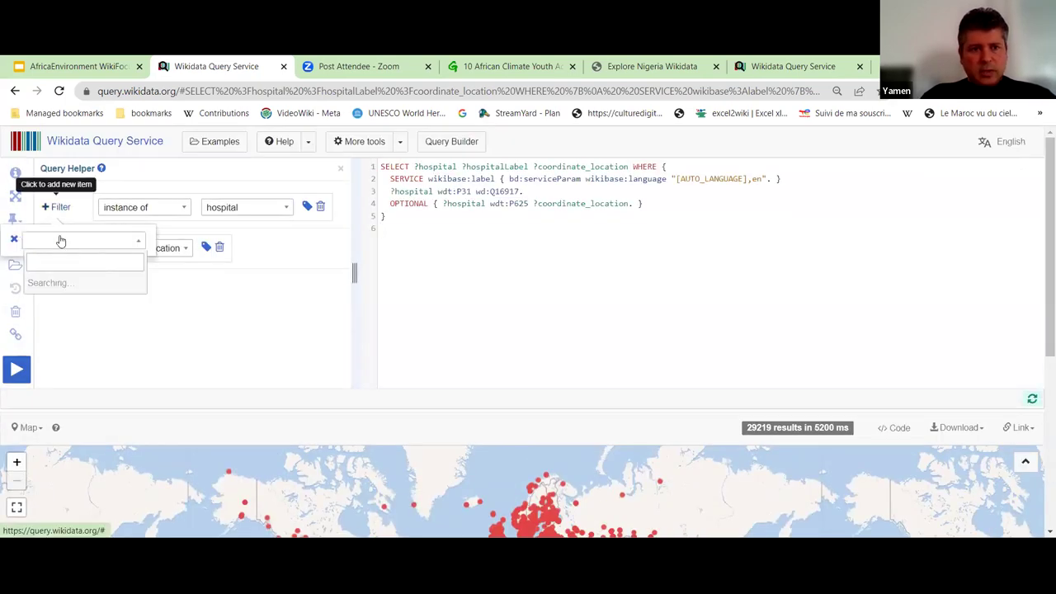
type("rwan")
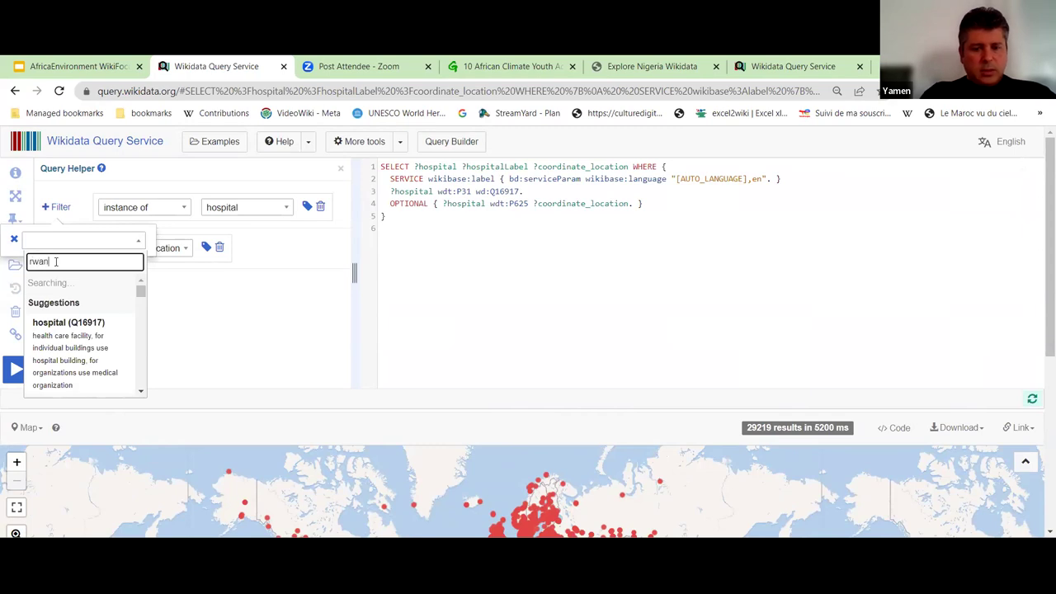
type("da")
left_click(51, 283)
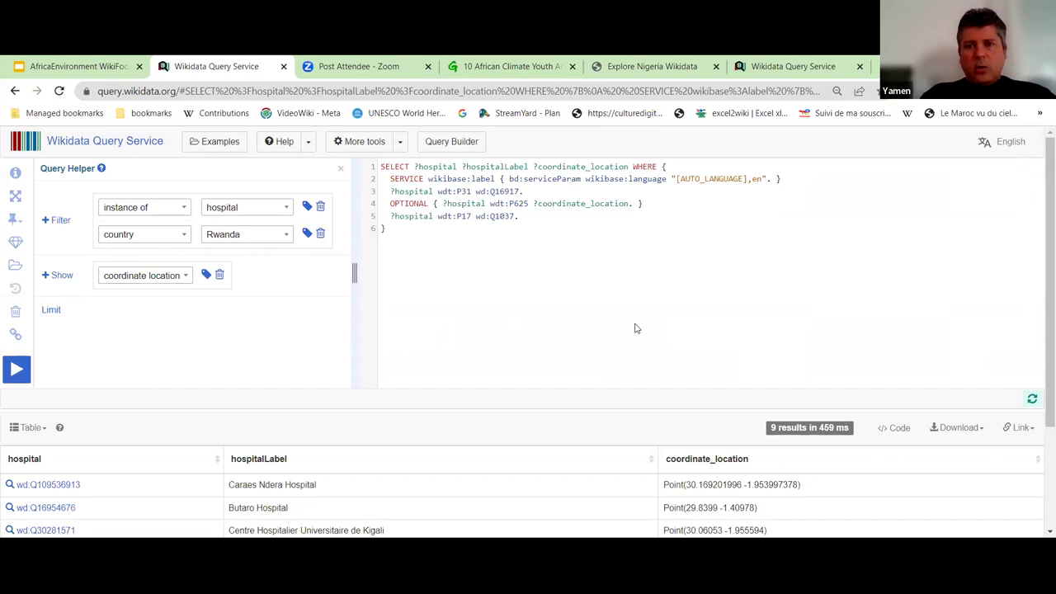
left_click_drag(1041, 263, 1041, 429)
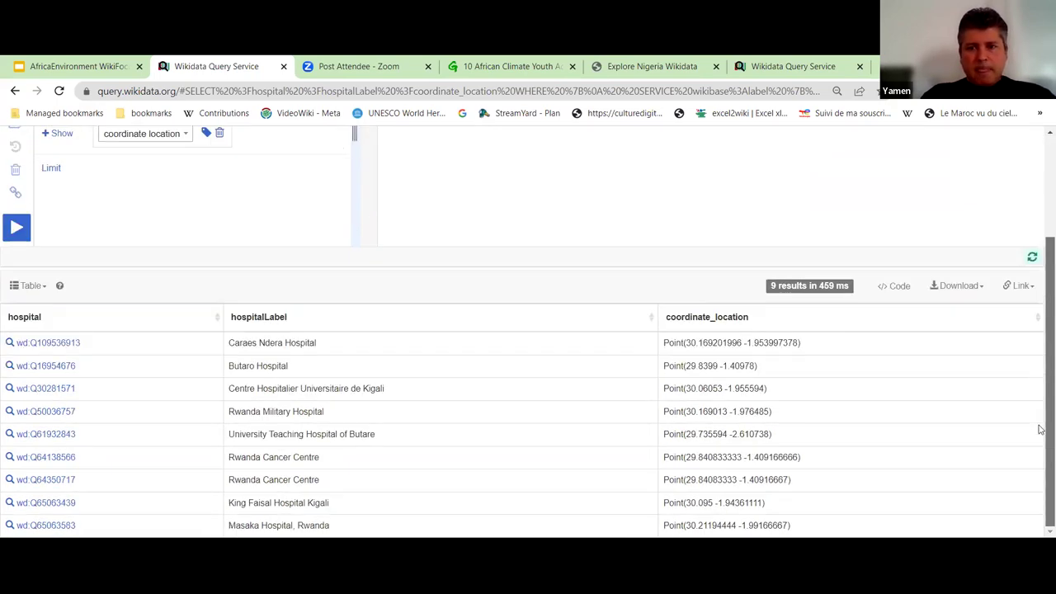
left_click(42, 287)
left_click(41, 373)
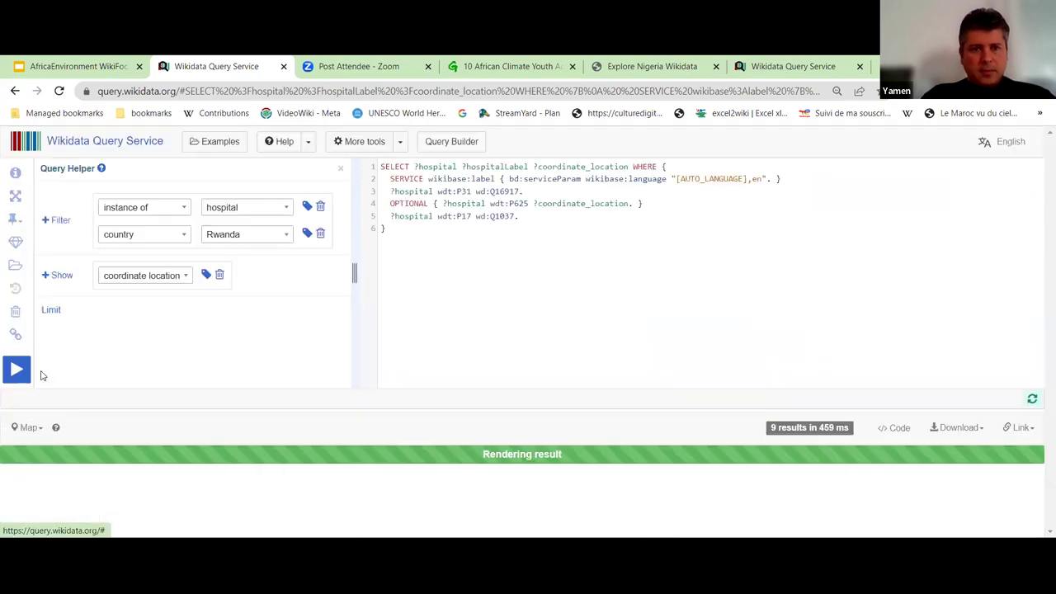
scroll(1039, 241, "down", 4)
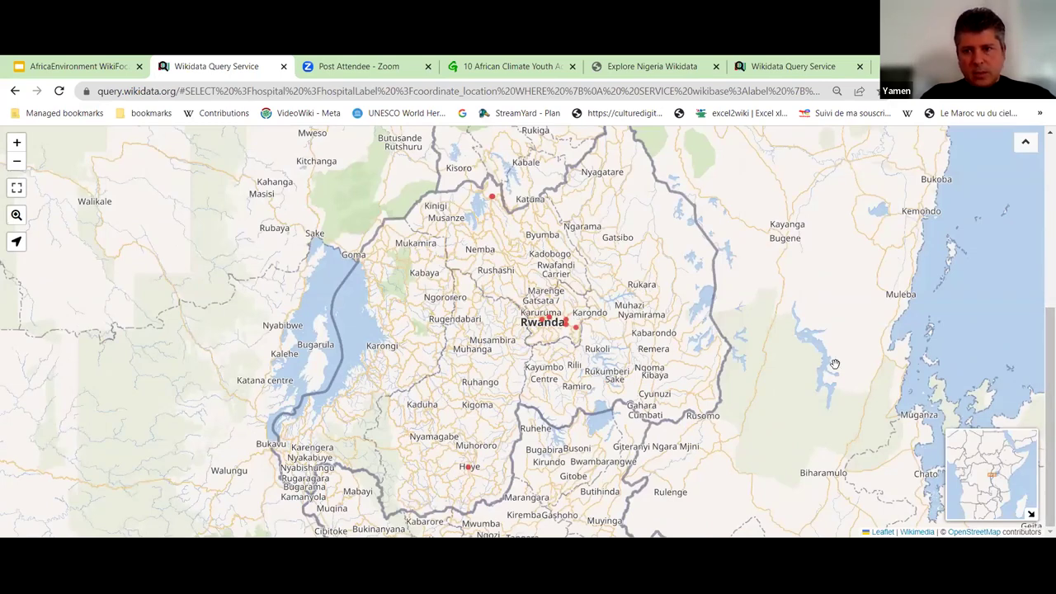
Zoom in on Kigali and inspect hospital markers near Kigali, Gasabo and Murindi
left_click(18, 143)
left_click(17, 143)
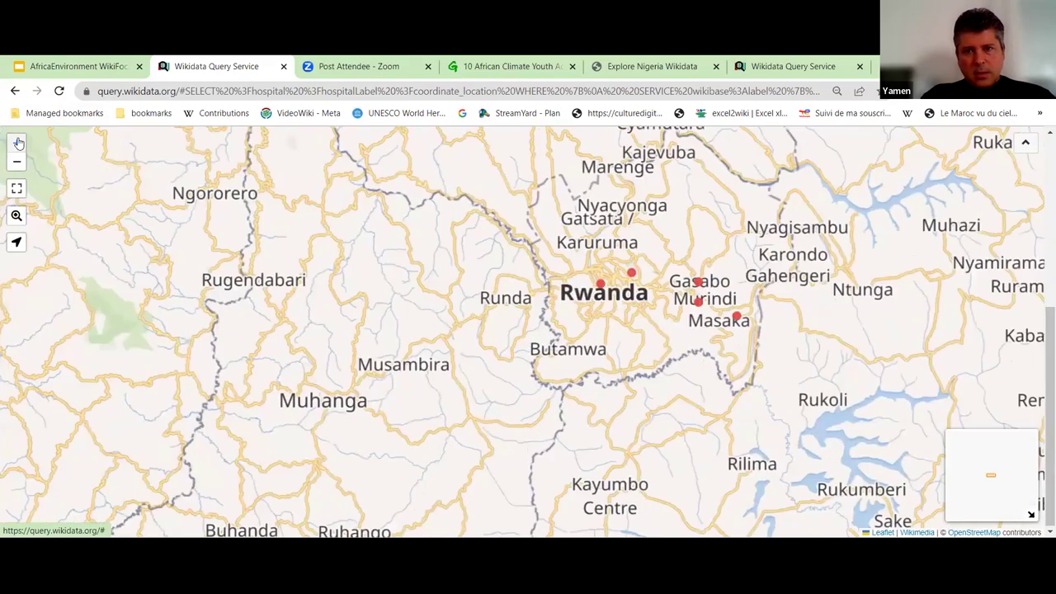
scroll(523, 330, "up", 1)
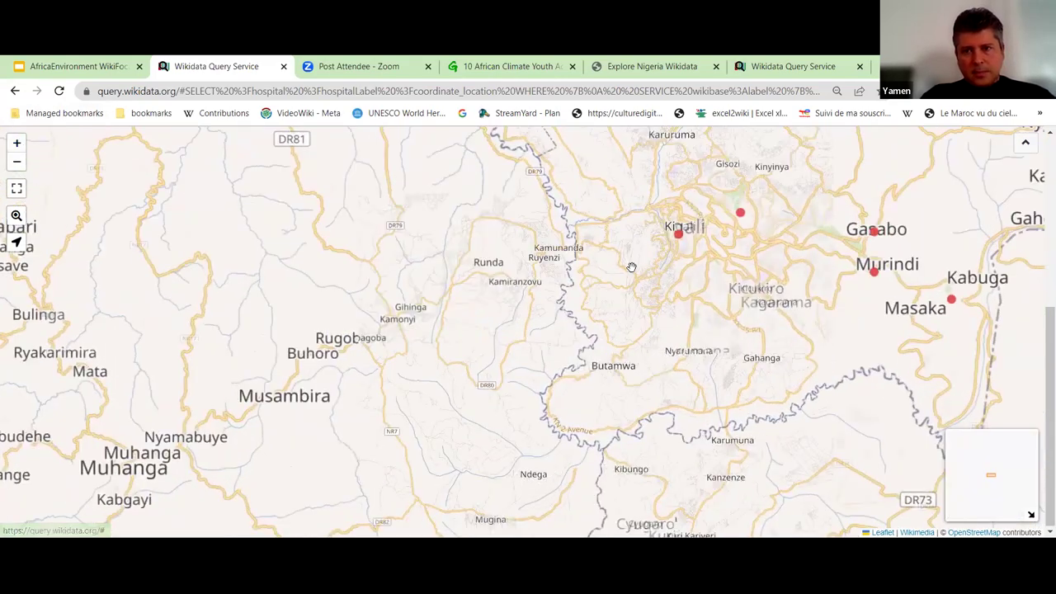
left_click_drag(682, 299, 568, 327)
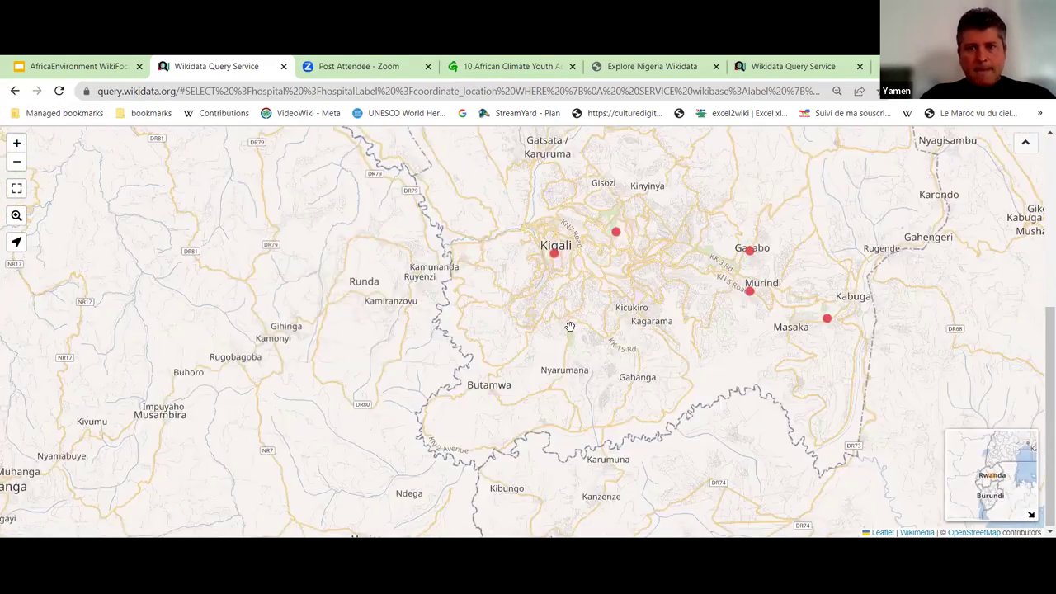
left_click(554, 256)
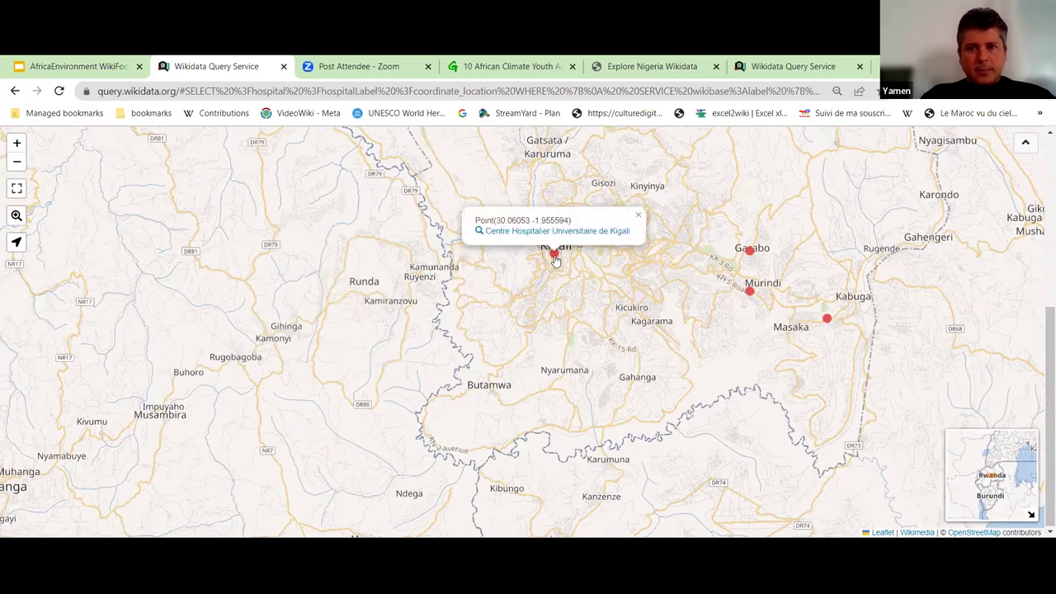
left_click(751, 256)
left_click(749, 290)
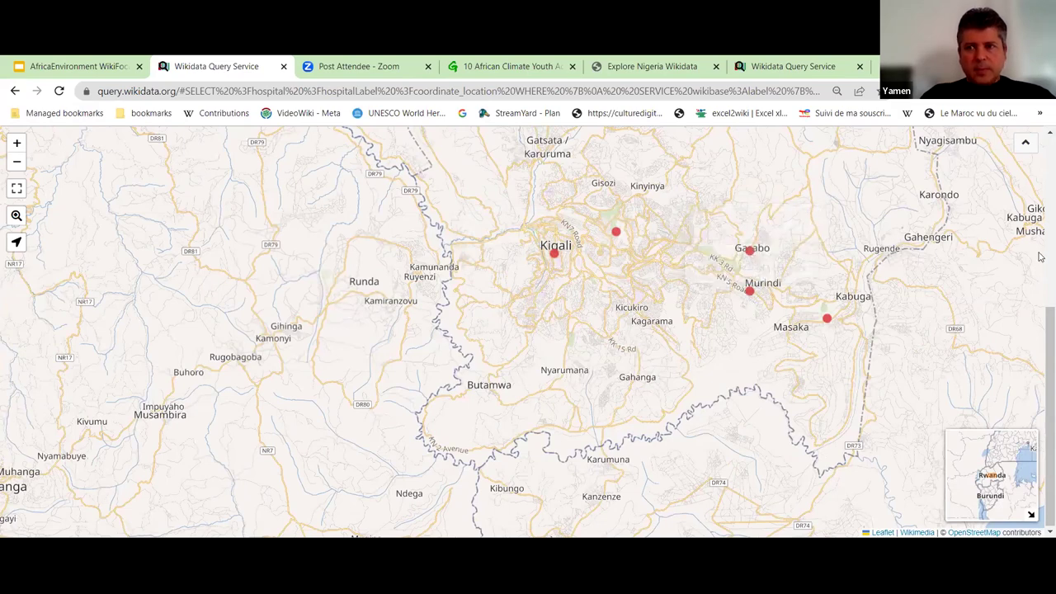
scroll(1040, 284, "up", 4)
Change the country filter from Rwanda to Tunisia and rerun the hospital query
left_click(221, 235)
left_click(234, 253)
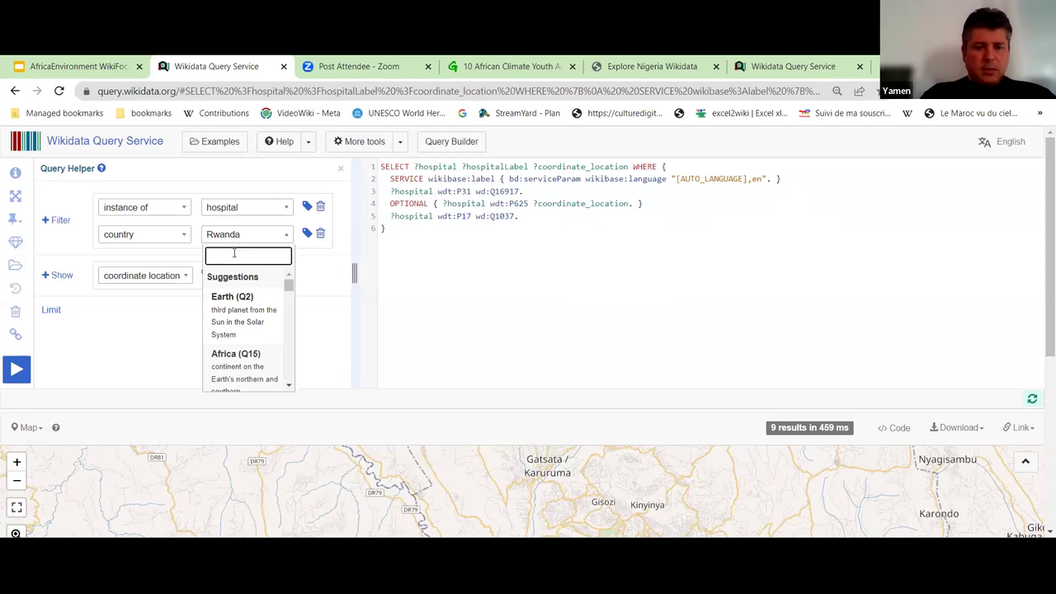
type("Tunisia")
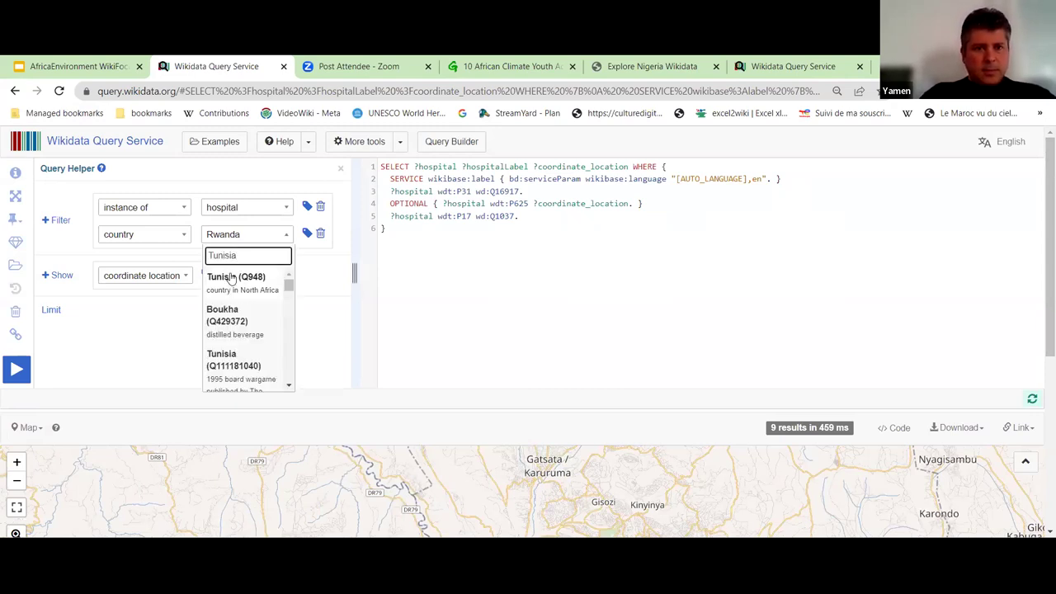
key("Return")
left_click(18, 368)
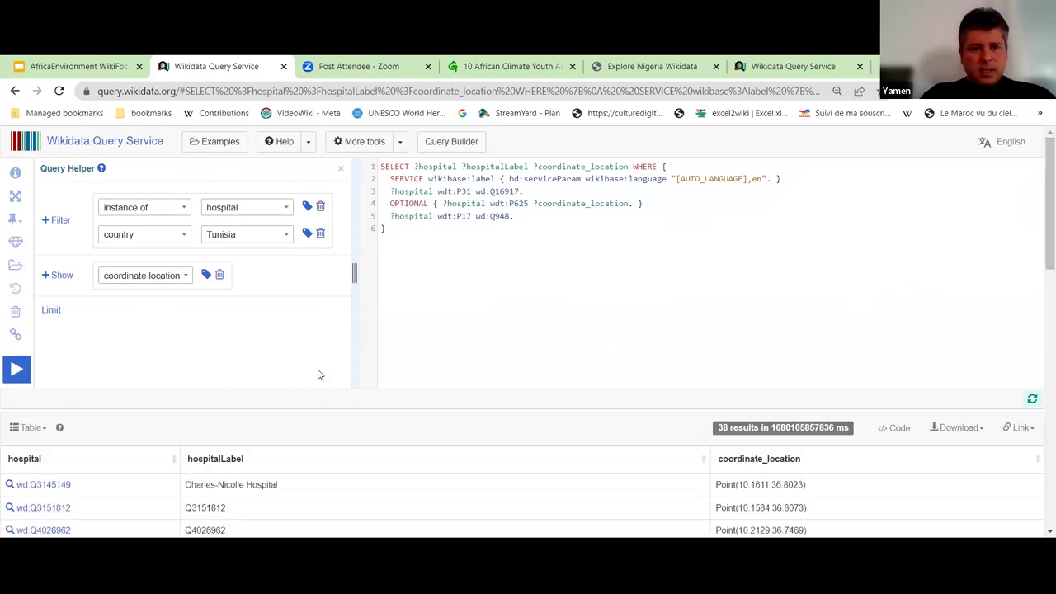
Display the 38 Tunisian hospital results as a map
left_click(50, 424)
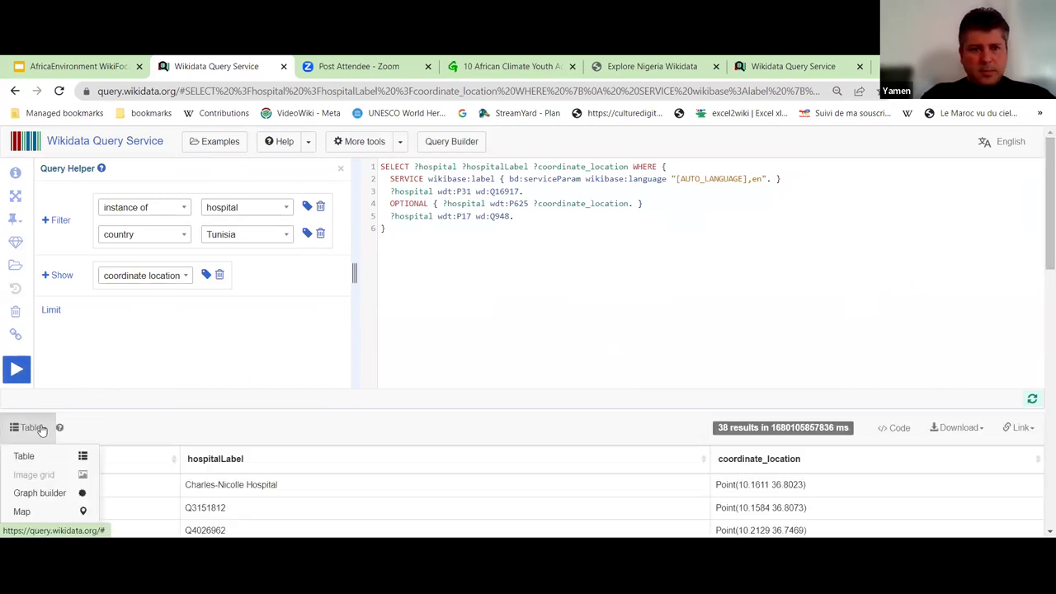
left_click(31, 510)
left_click_drag(1041, 247, 1039, 416)
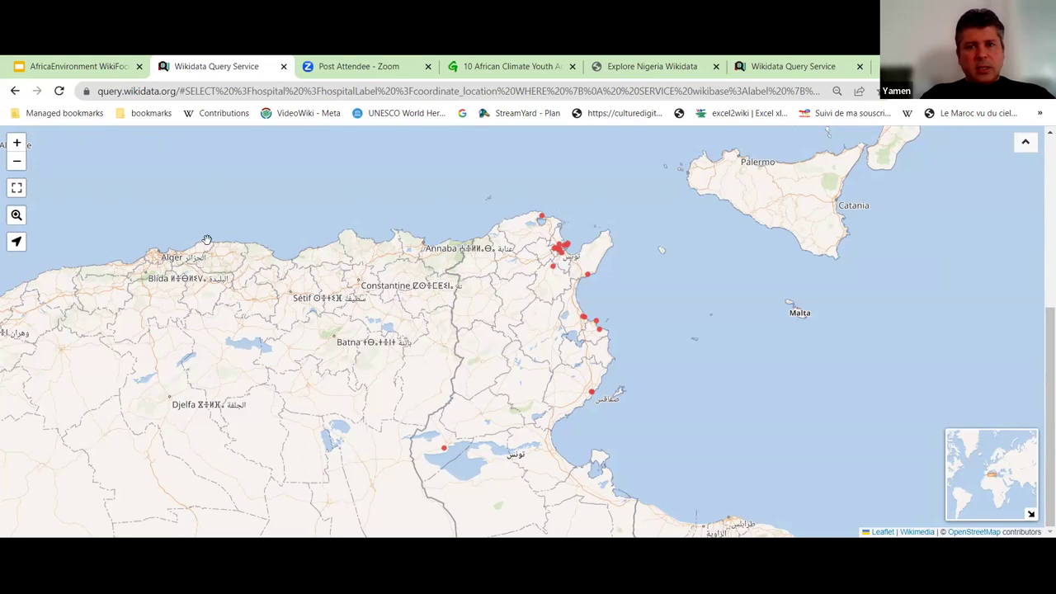
left_click(80, 64)
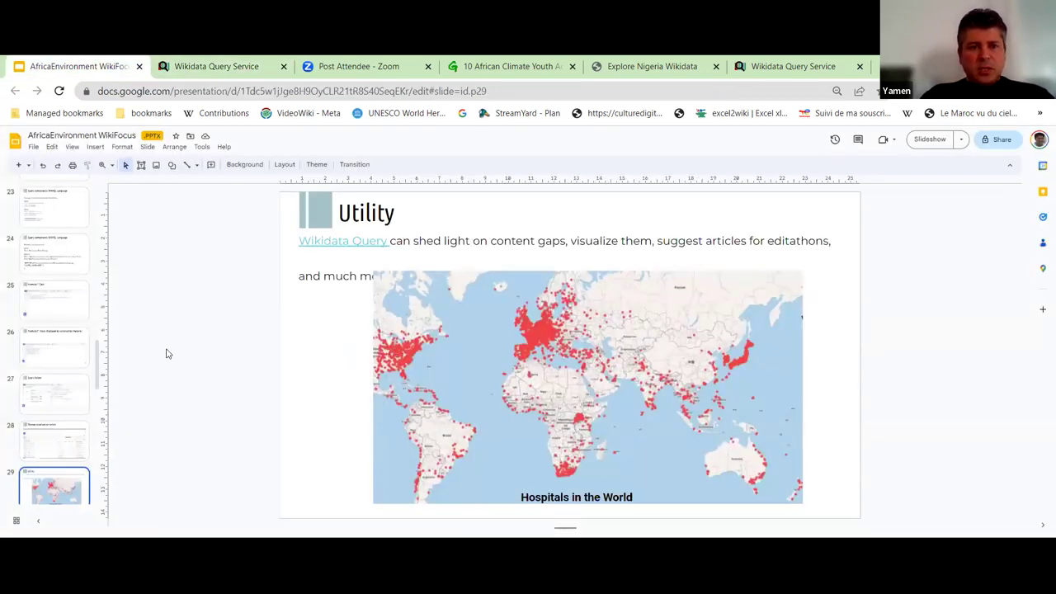
Present the slides from WikiShootMe on to the Museums in Africa map slide
left_click_drag(96, 363, 99, 385)
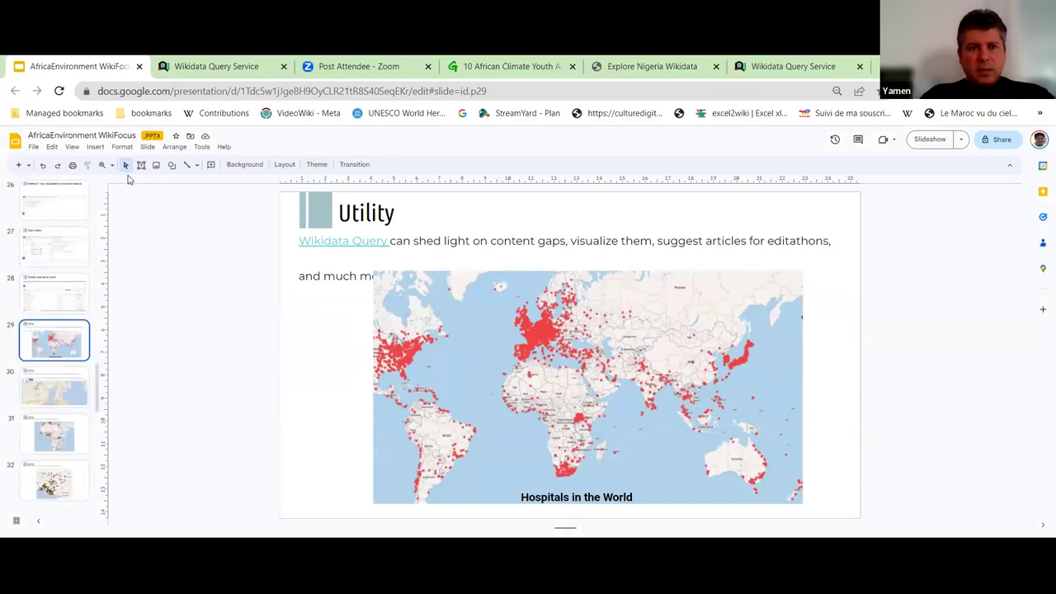
left_click(925, 139)
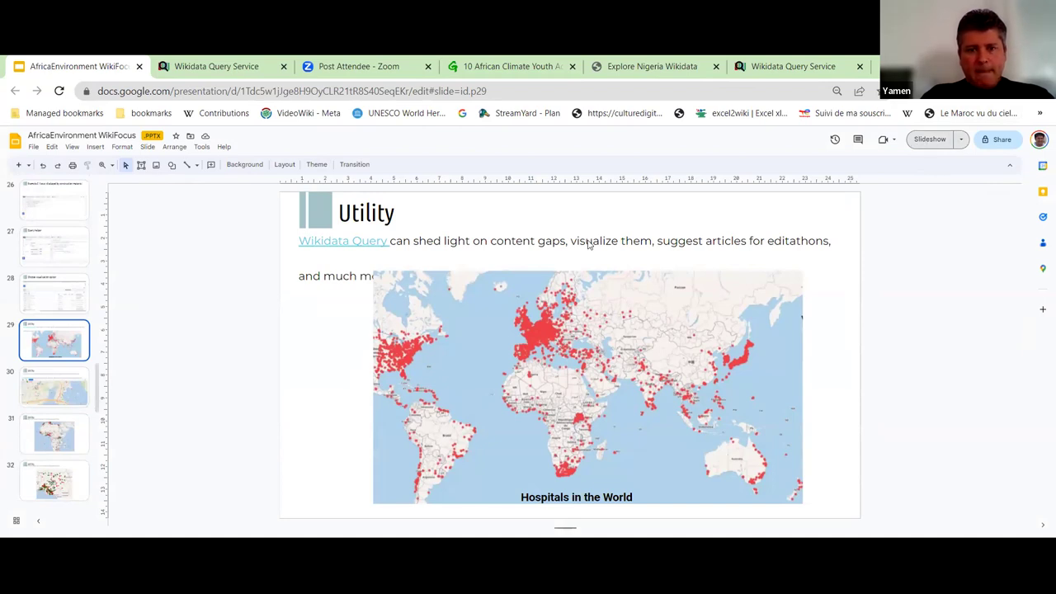
key("Right")
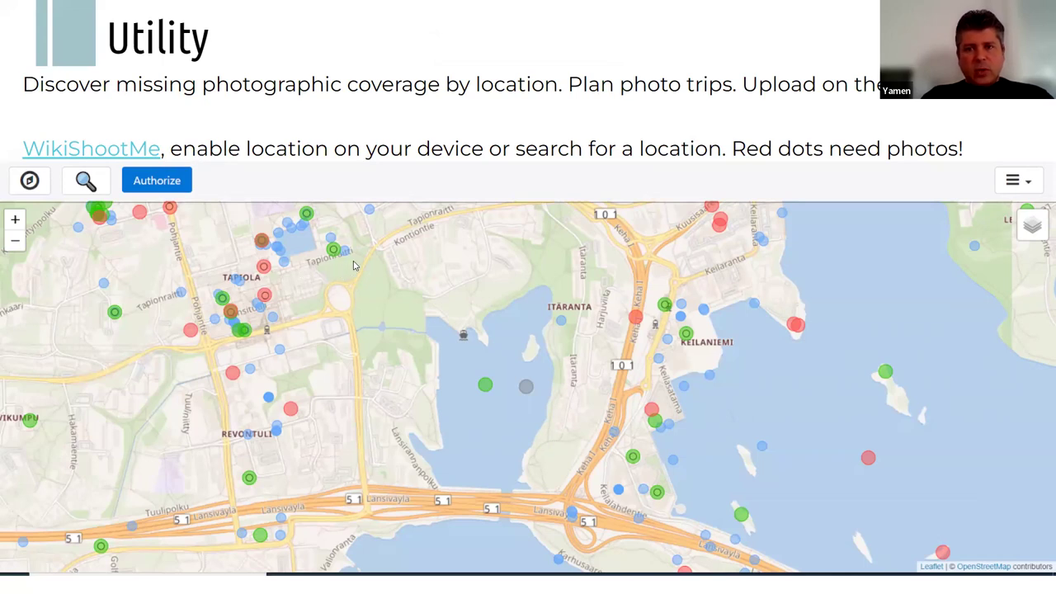
key("Right")
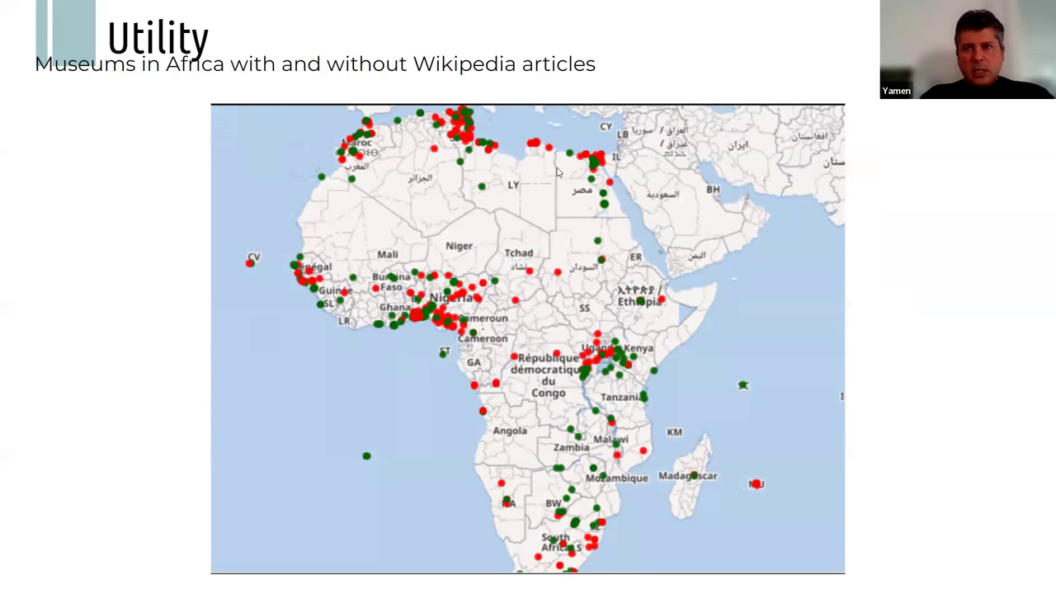
Load makumbusho.wiki in a new tab and open its African museums map query via Edit SPARQL
key("ctrl+t")
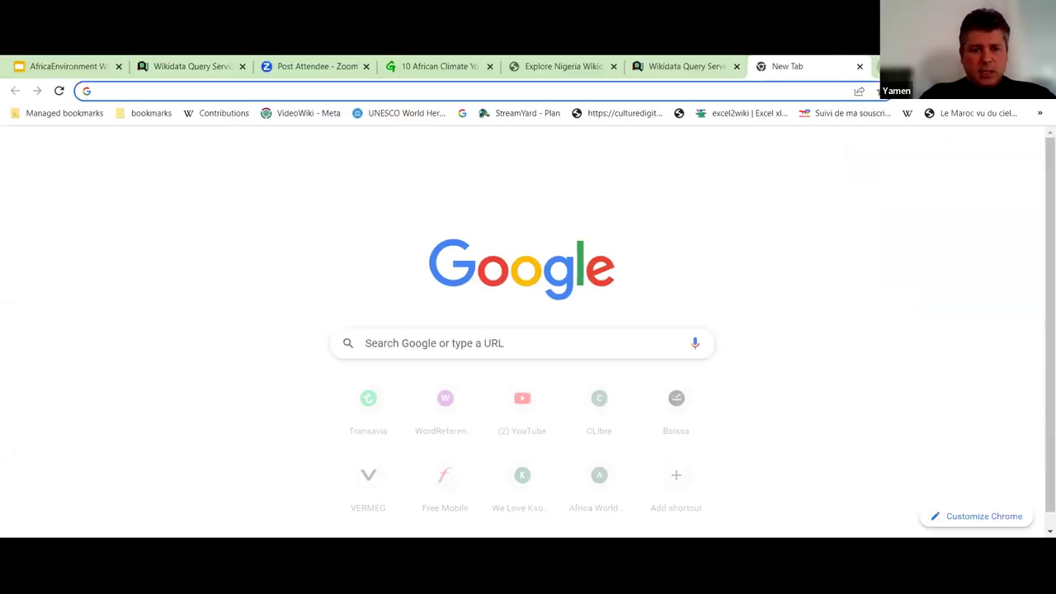
type("maku")
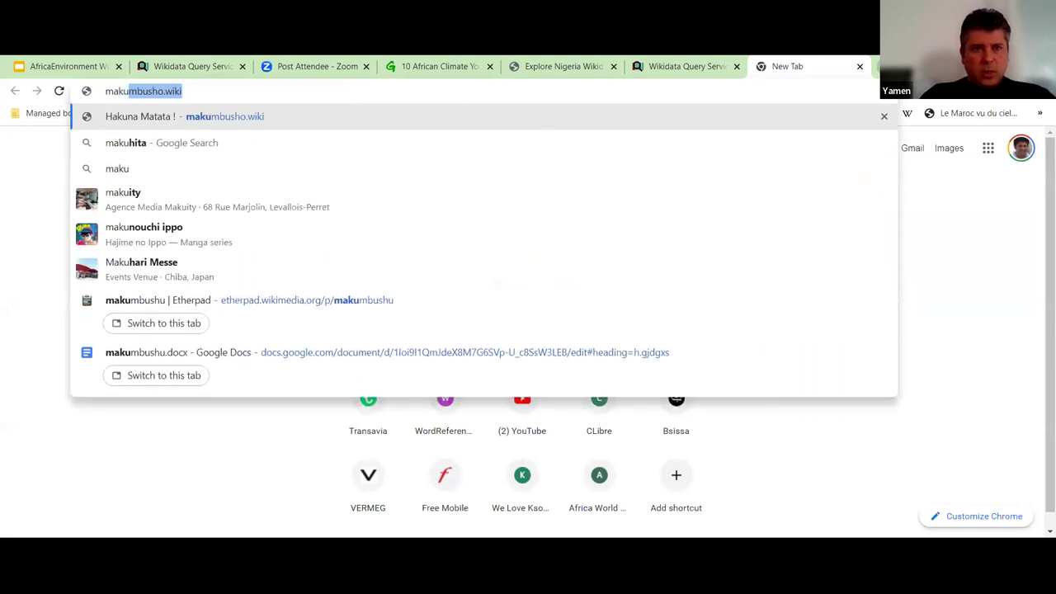
key("Return")
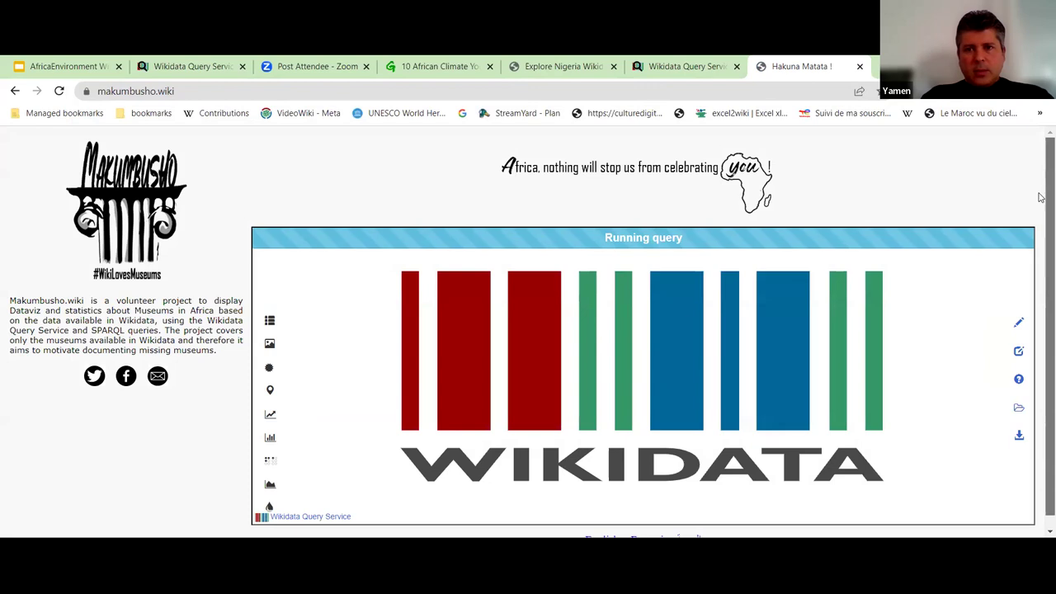
scroll(1039, 222, "down", 1)
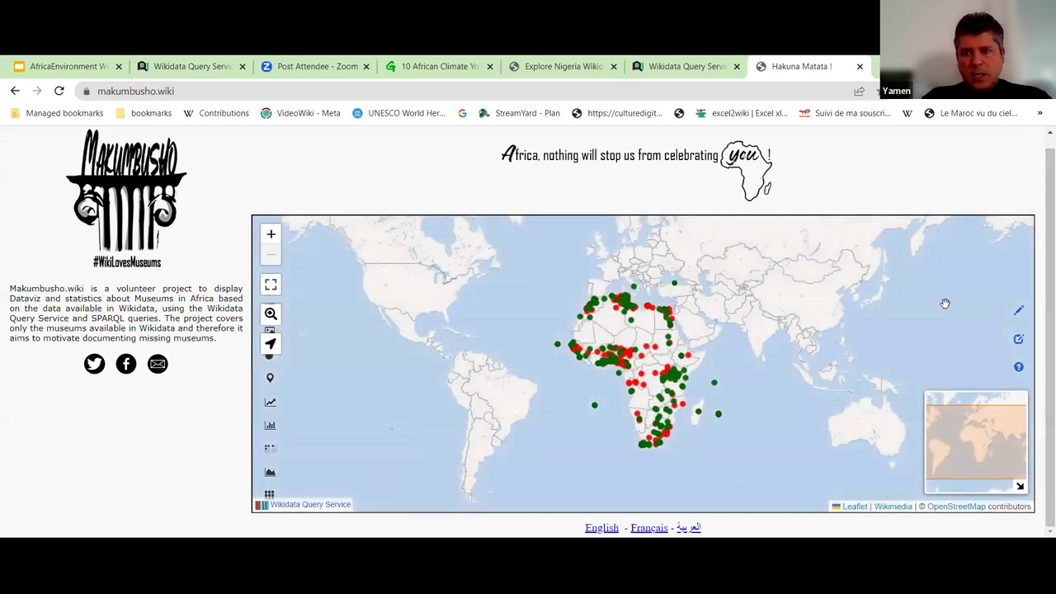
mouse_move(1006, 321)
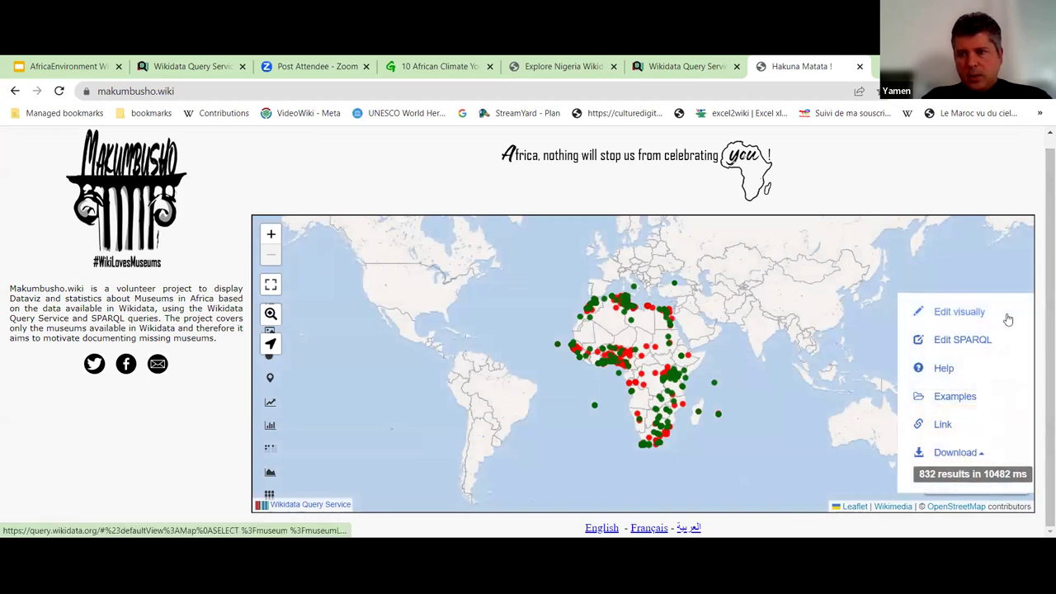
left_click(962, 339)
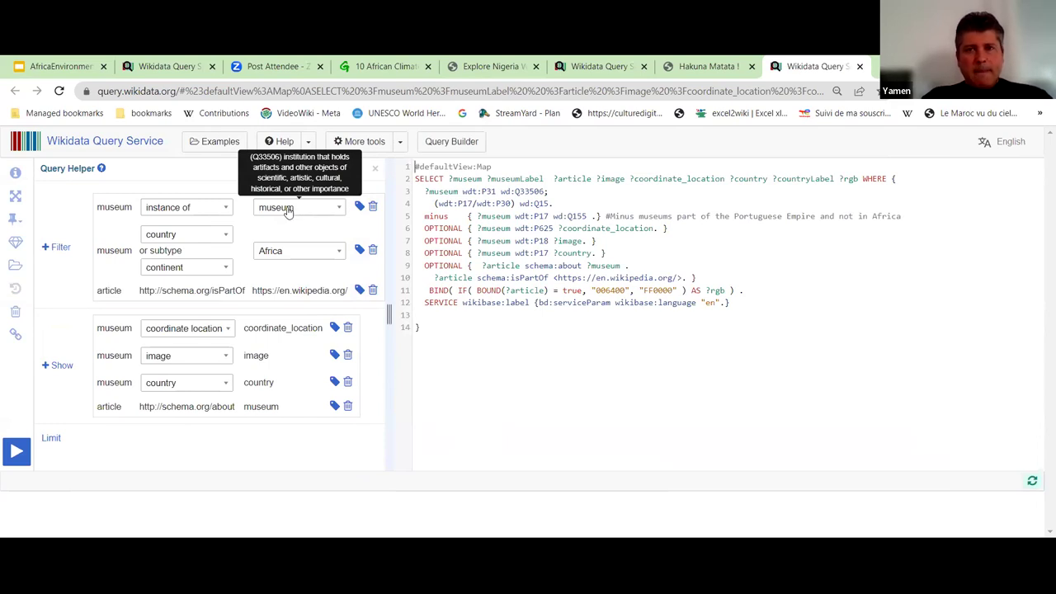
Return to the Makumbusho.wiki tab with its embedded map of African museums
key("ctrl+shift+Tab")
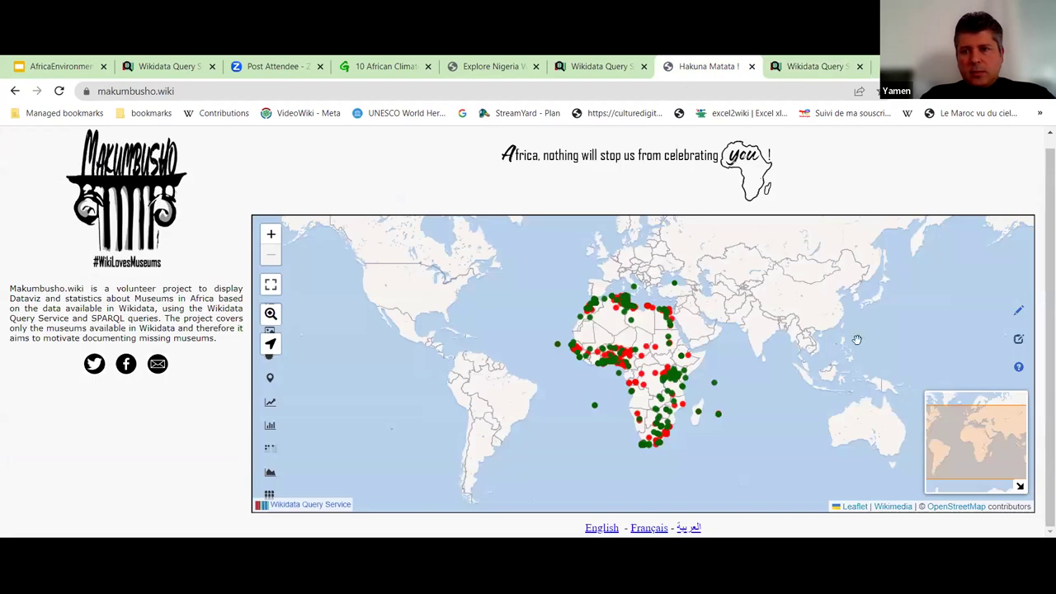
Zoom into West Africa and view popups for the Niamey museum, Stèle de Kaba and Muso Kunda Museum
left_click(272, 236)
left_click(271, 236)
left_click_drag(492, 353, 538, 386)
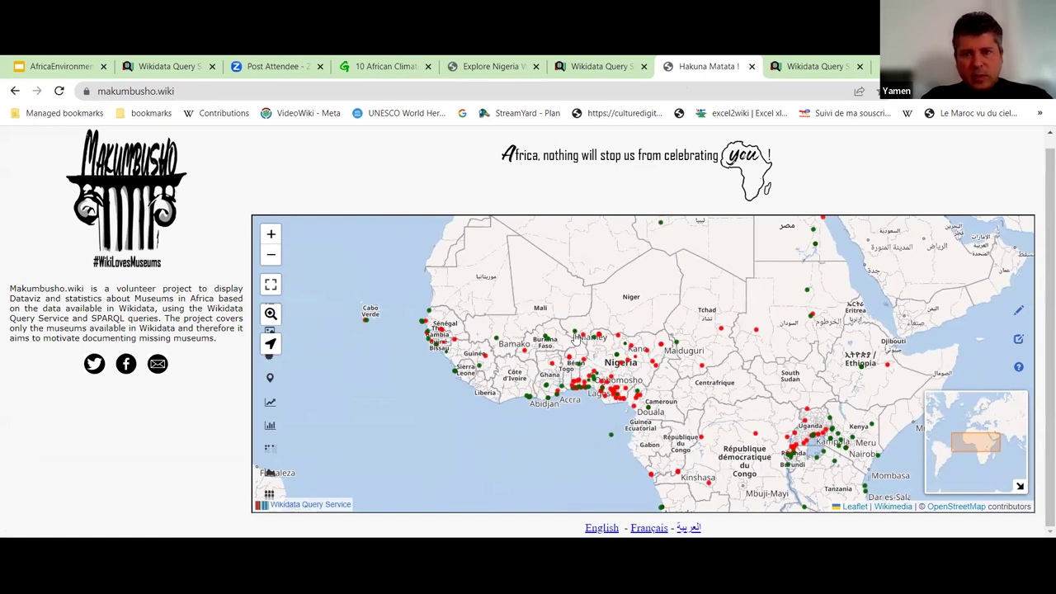
left_click(574, 335)
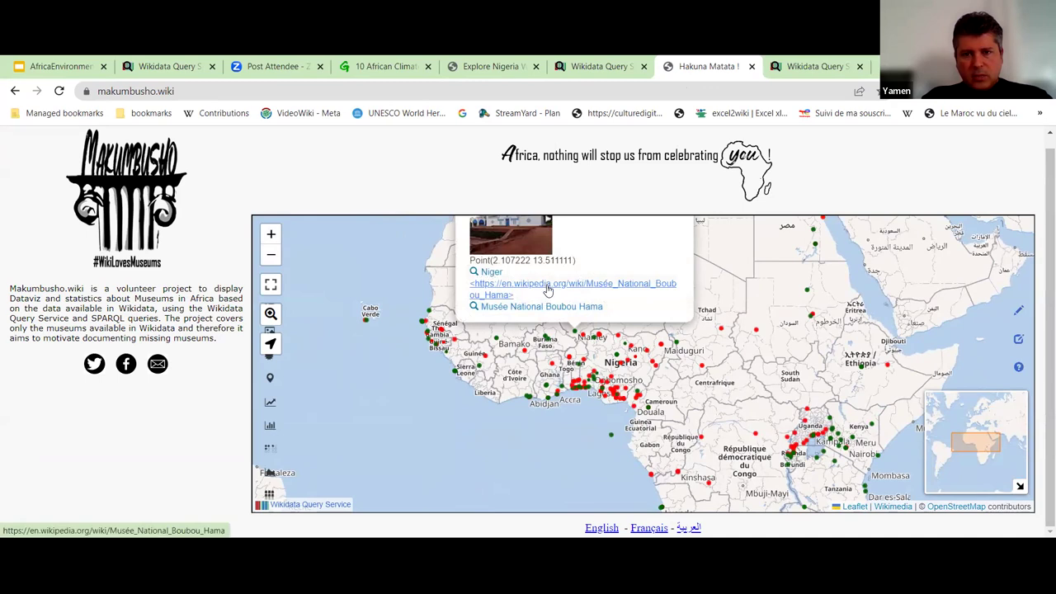
left_click(572, 361)
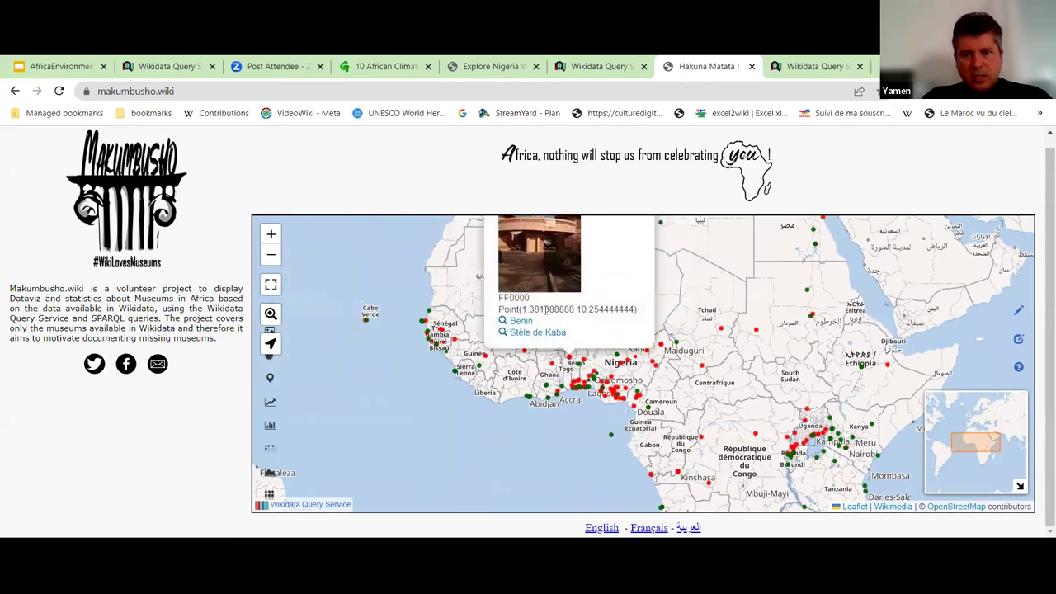
left_click_drag(710, 281, 675, 338)
left_click(595, 346)
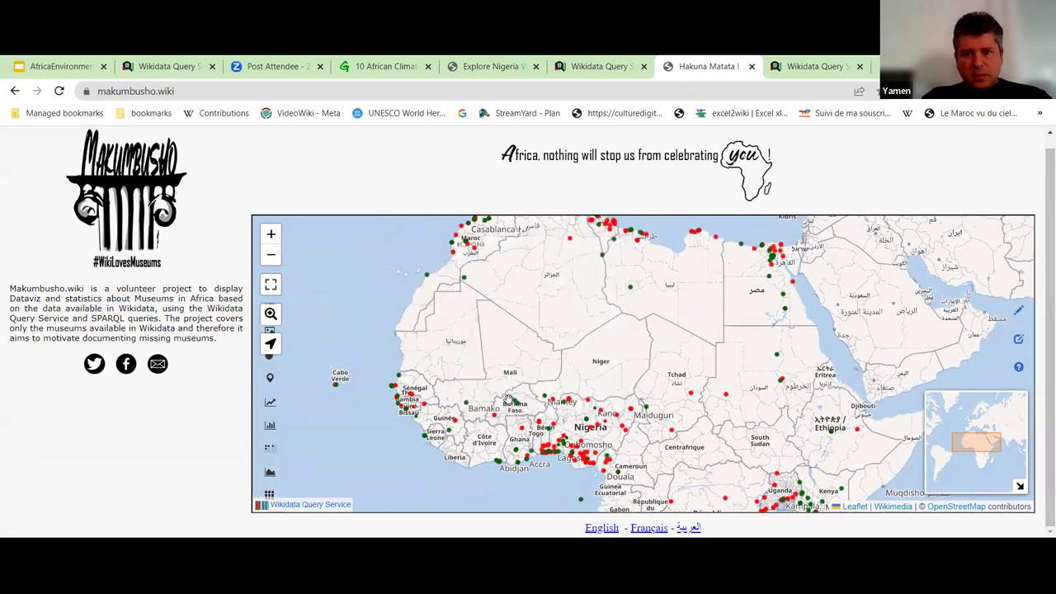
left_click(466, 404)
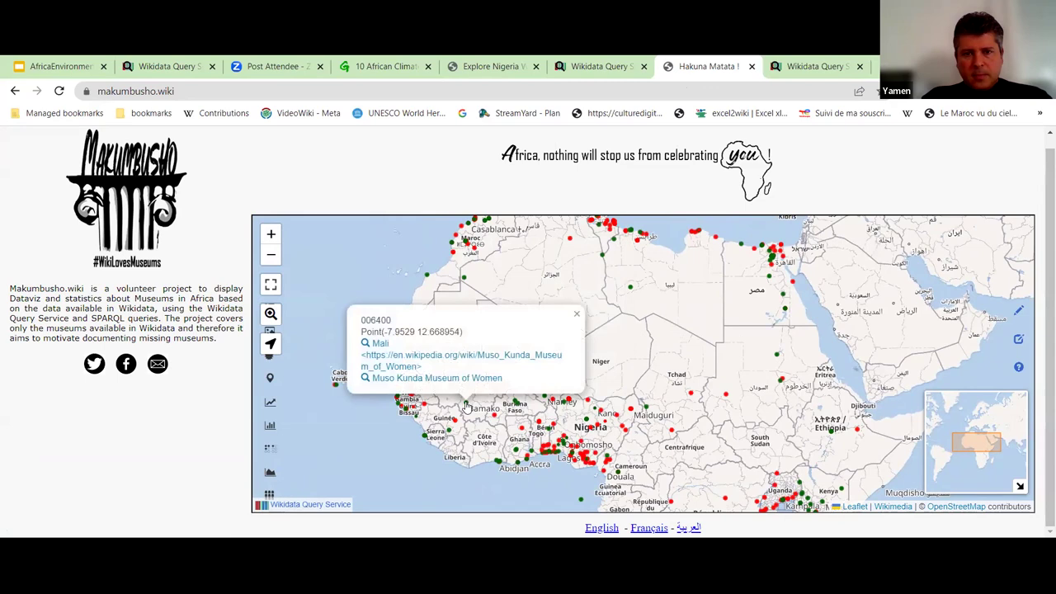
left_click(660, 334)
Zoom the map back out, re-centre it on Africa, and return to the Museums in Africa slide
left_click_drag(666, 338, 666, 322)
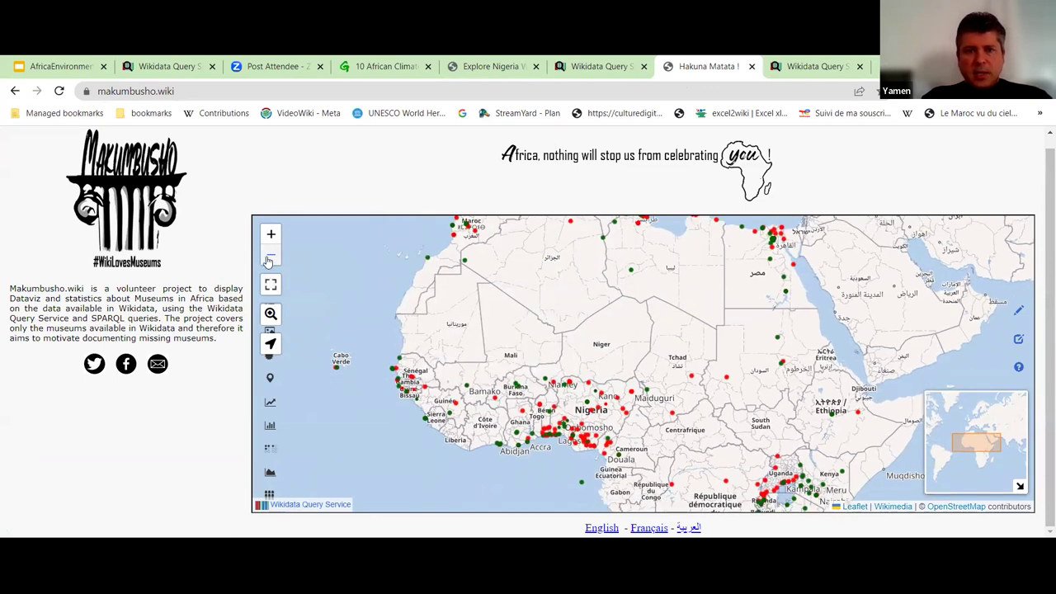
left_click(271, 254)
left_click_drag(382, 307, 333, 268)
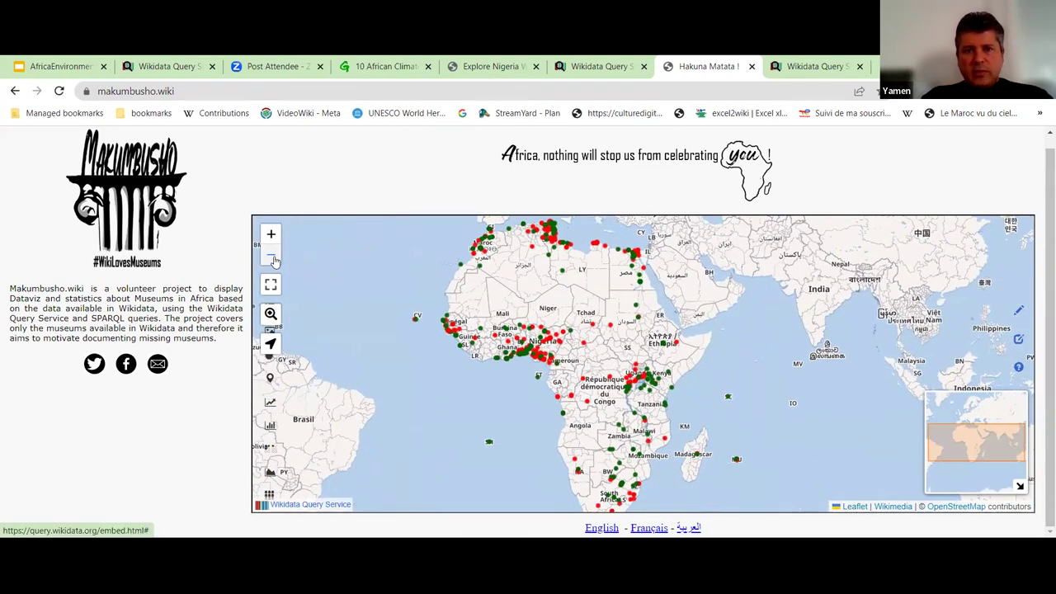
left_click(270, 255)
left_click(270, 234)
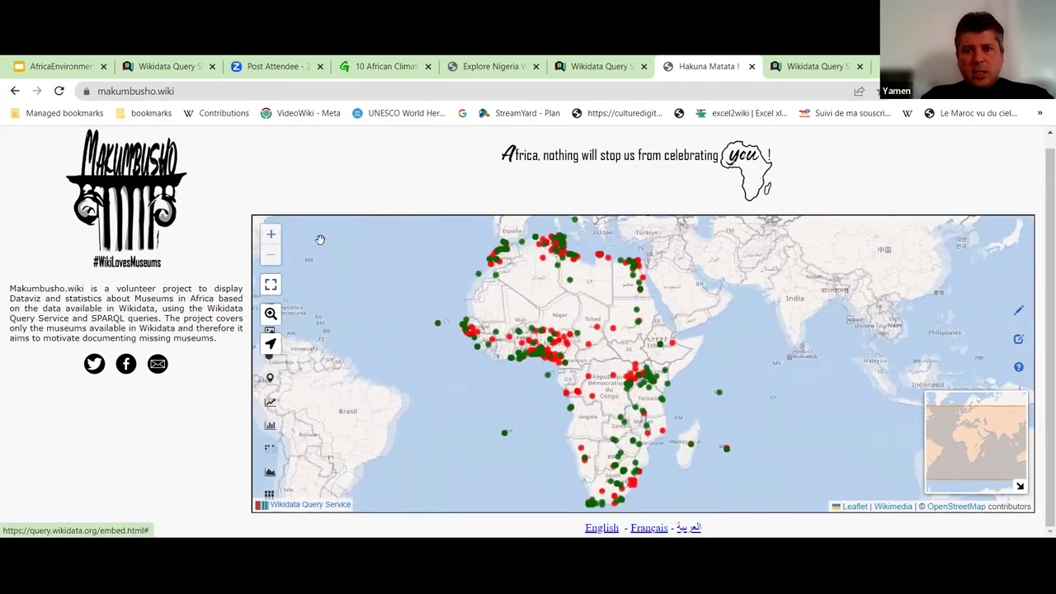
left_click_drag(469, 230, 479, 246)
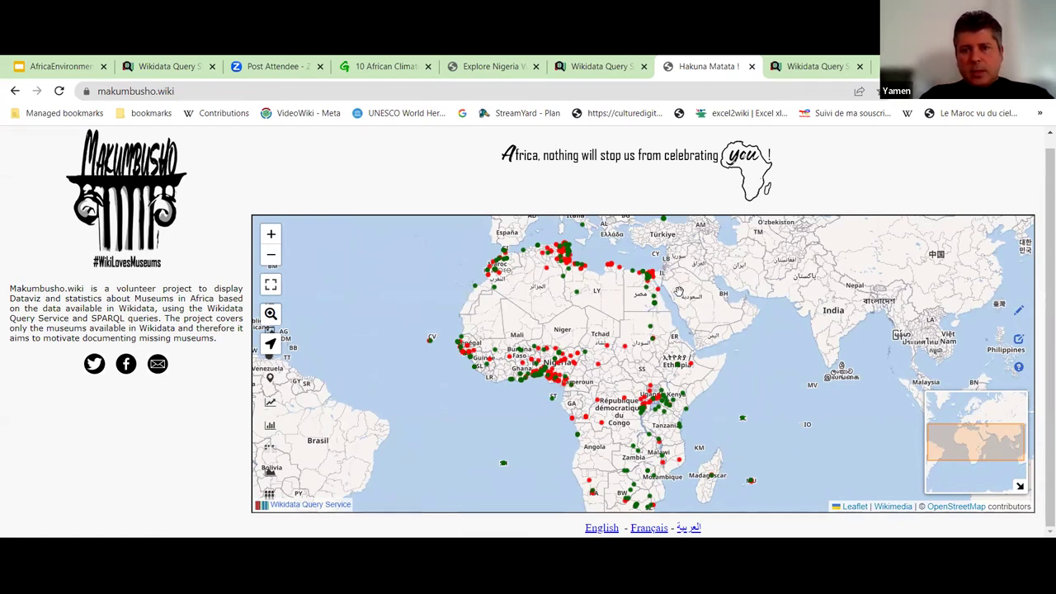
left_click(58, 66)
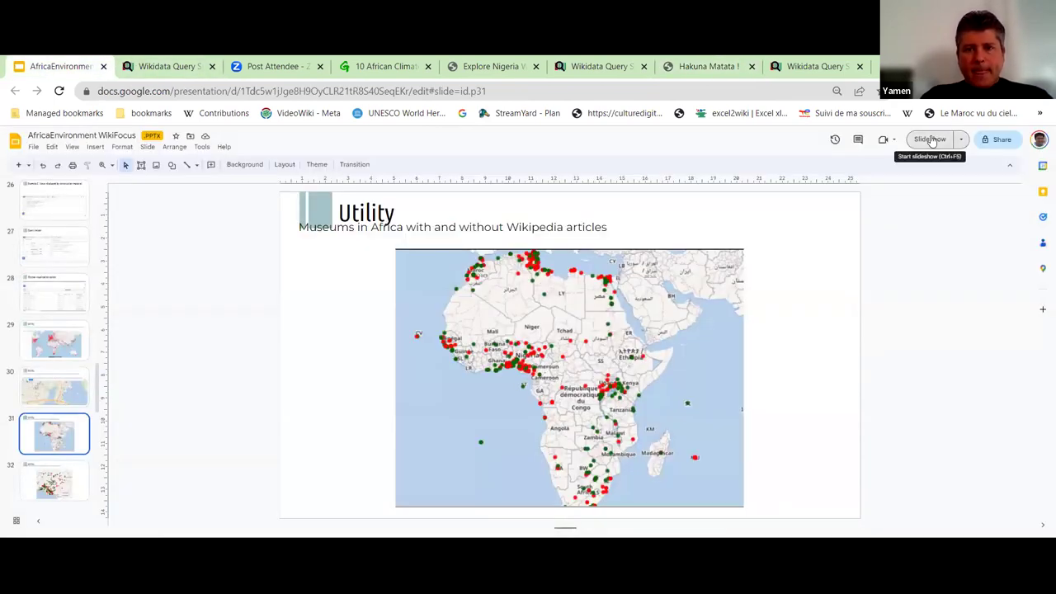
Briefly present the museums slide full screen, then glance at the Tunisia map query and the slides
left_click(929, 139)
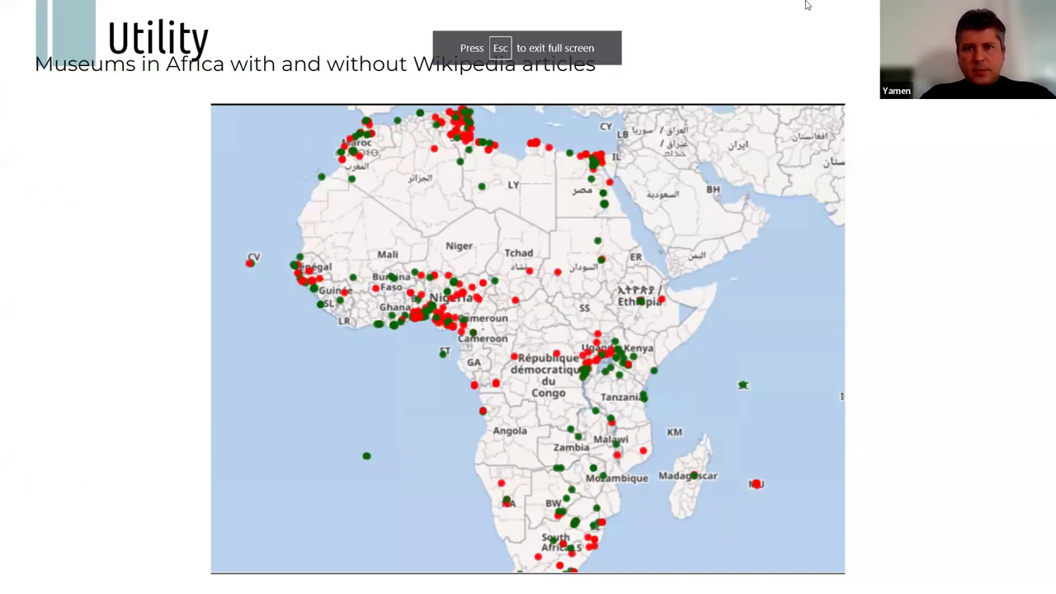
key("ctrl+7")
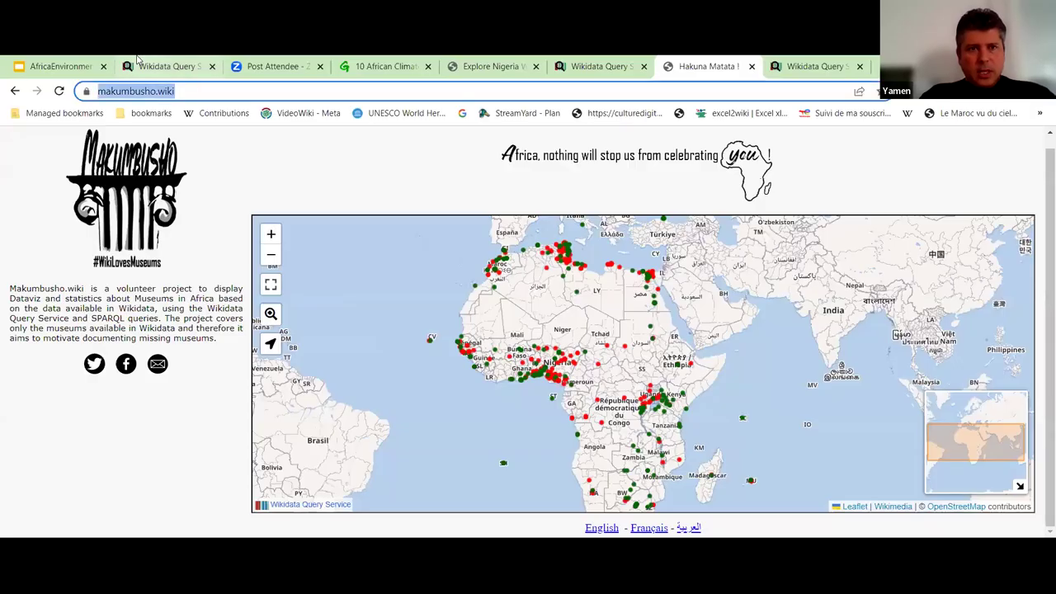
left_click(142, 64)
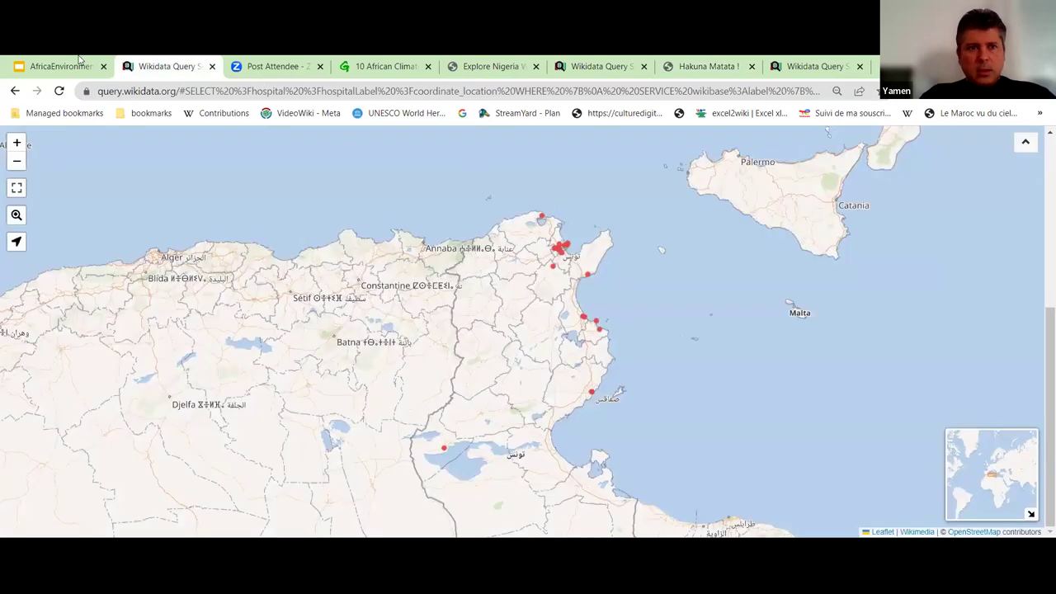
left_click(51, 67)
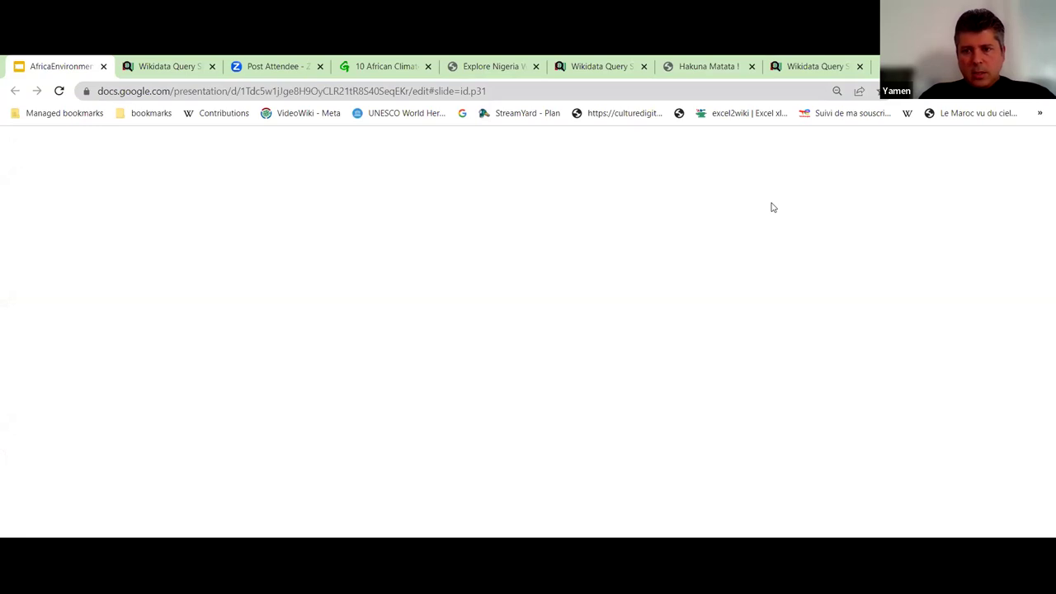
Revisit the Makumbusho.wiki museums map, then move on to the Explore Nigeria Data site
left_click(706, 65)
left_click(1036, 177)
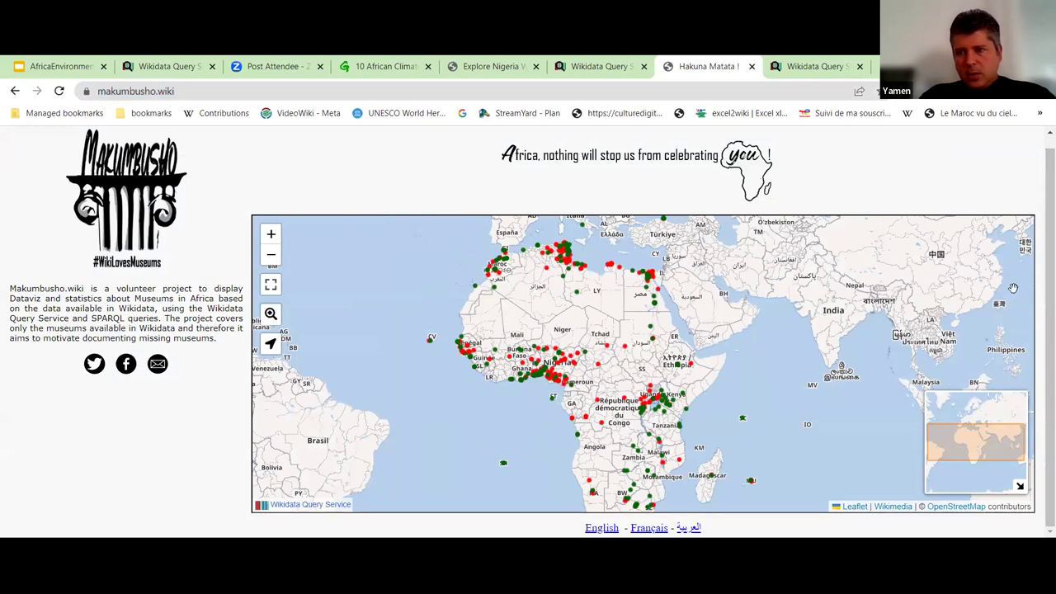
mouse_move(973, 344)
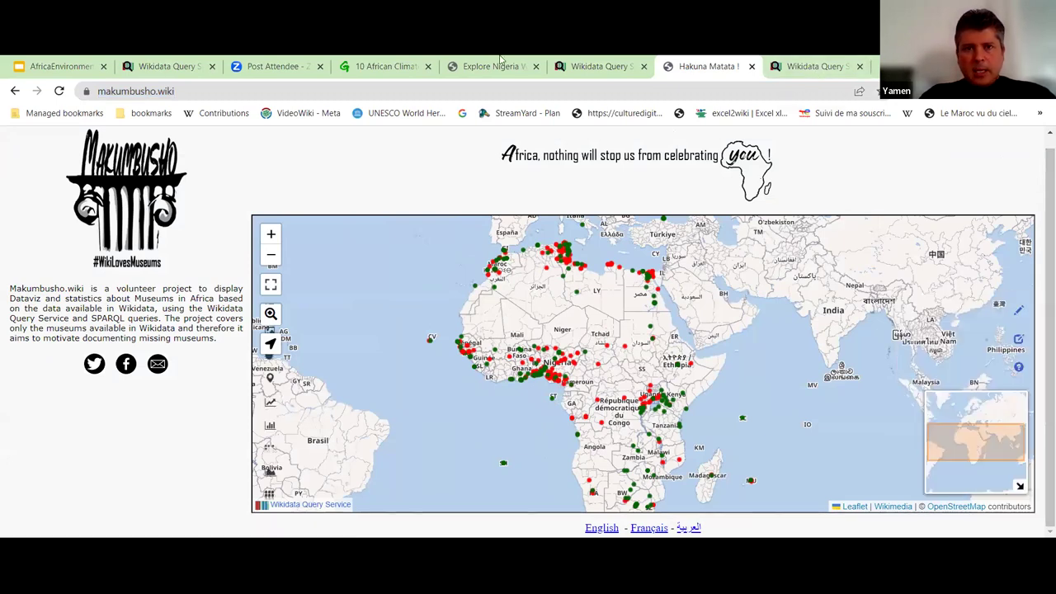
left_click(488, 64)
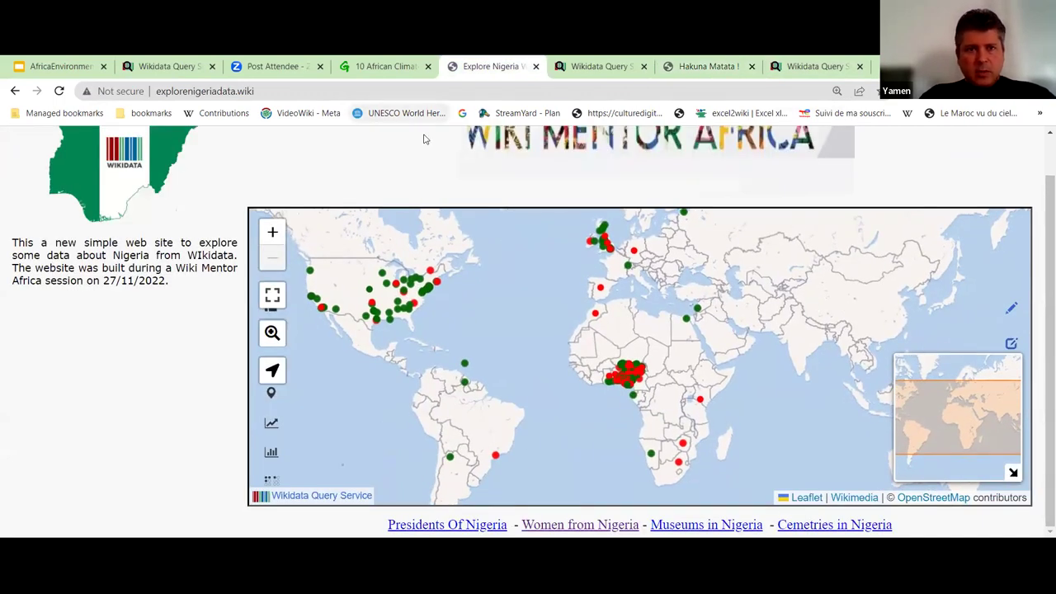
key("ctrl+l")
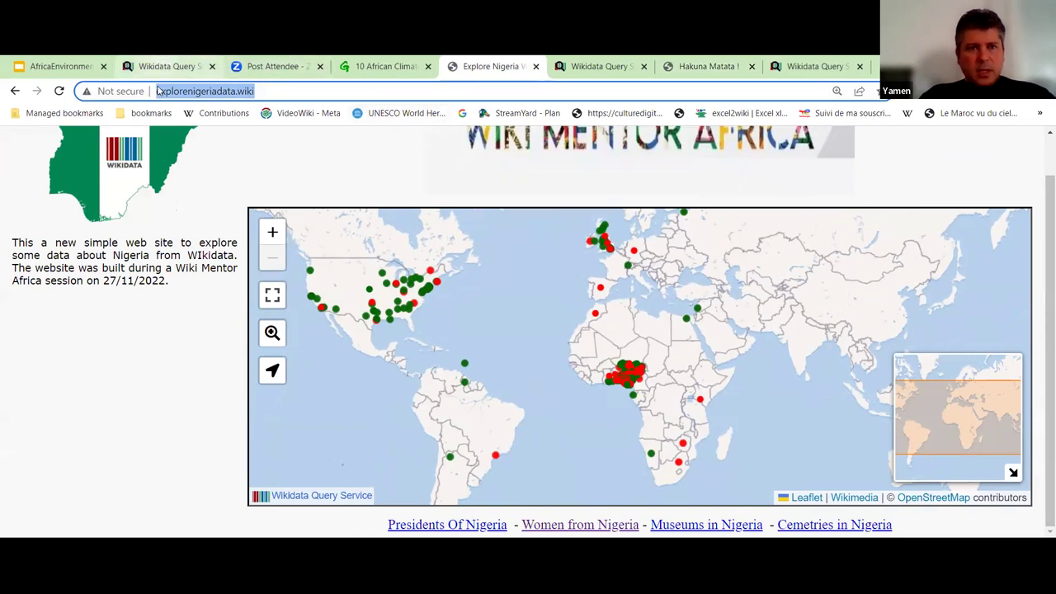
mouse_move(68, 62)
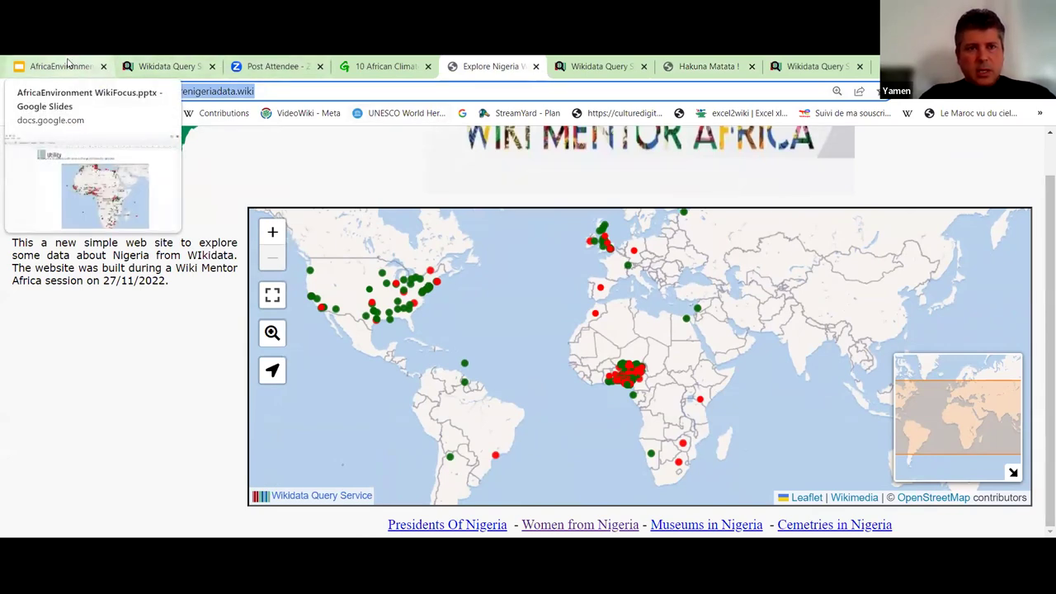
left_click(759, 155)
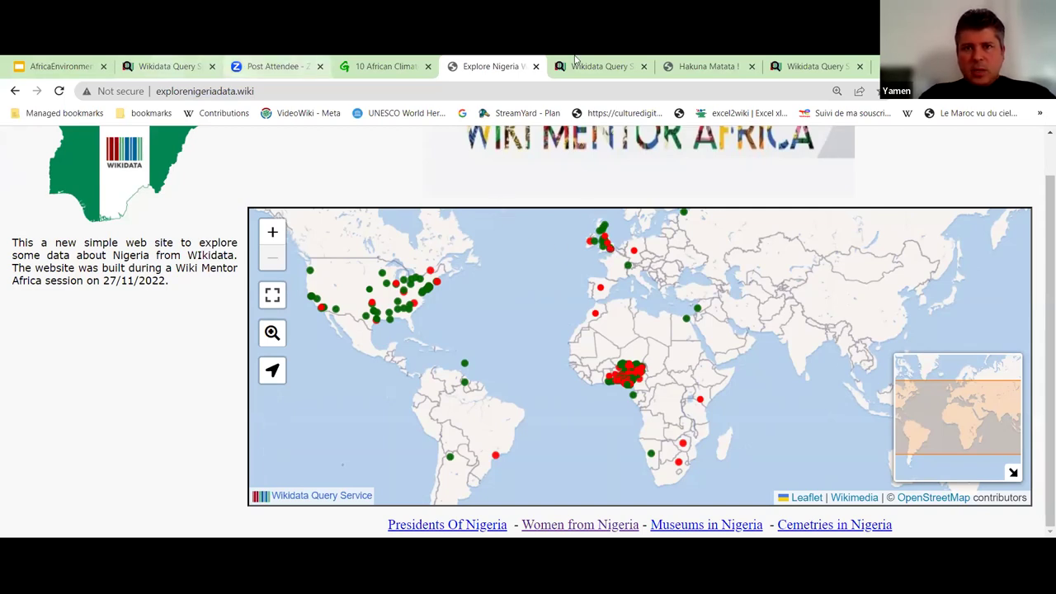
Load wikiworldheritage.org in a new tab and open the Told Cities project's Maps section
key("ctrl+t")
type("wikiworldheritage.org")
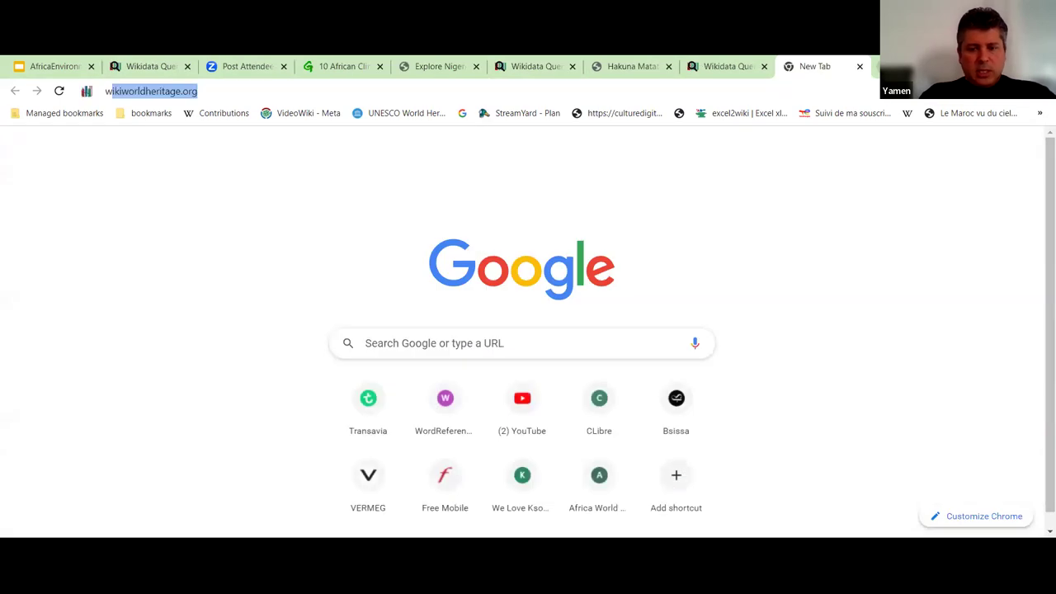
key("Return")
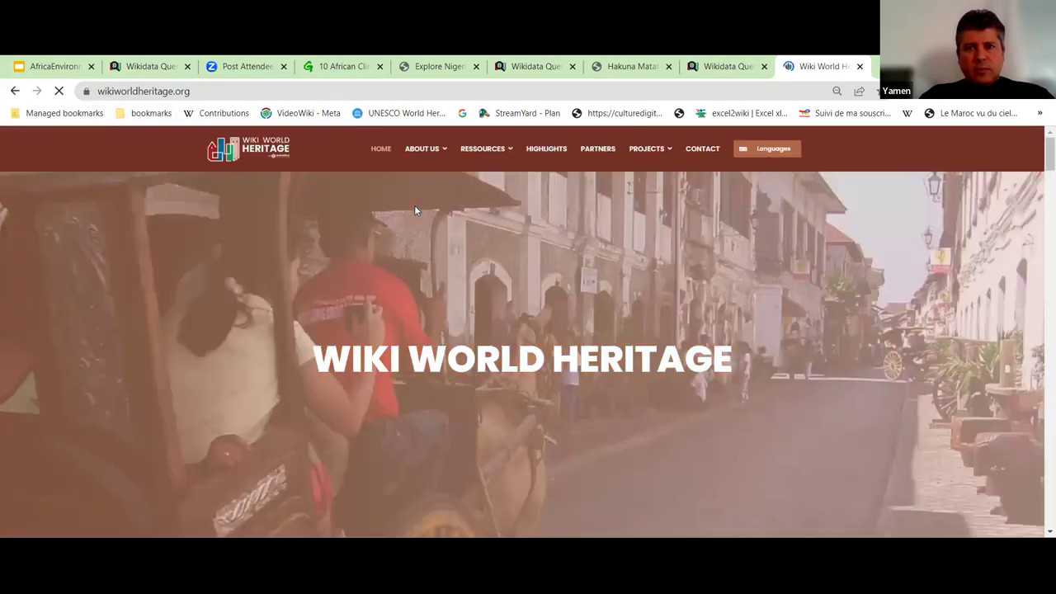
mouse_move(631, 157)
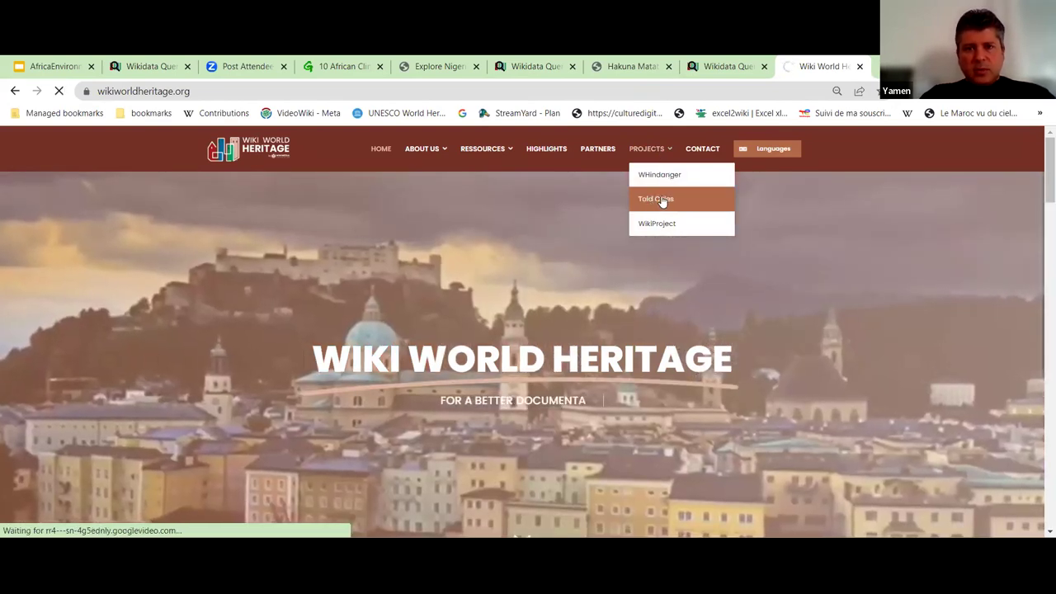
left_click(661, 201)
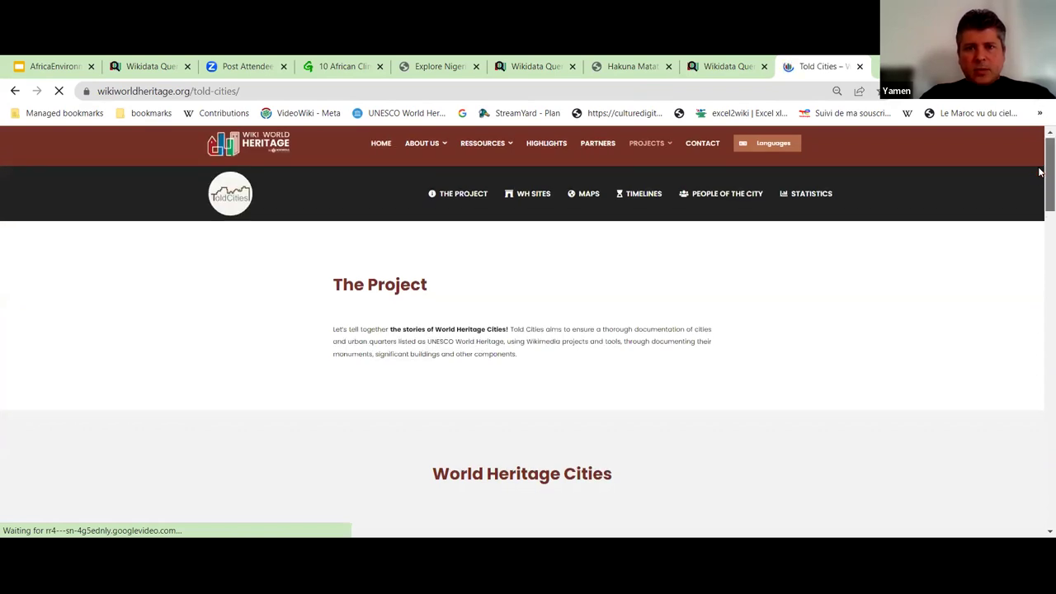
scroll(1039, 174, "down", 1)
left_click(580, 159)
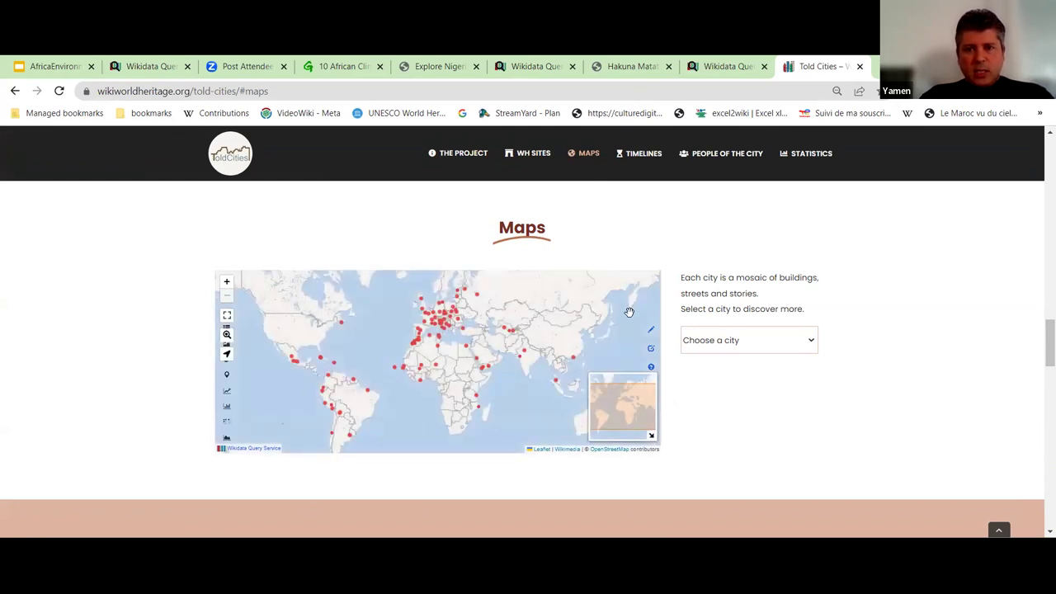
Show Medina of Tunis on the Told Cities map and zoom into its medina markers
left_click(790, 344)
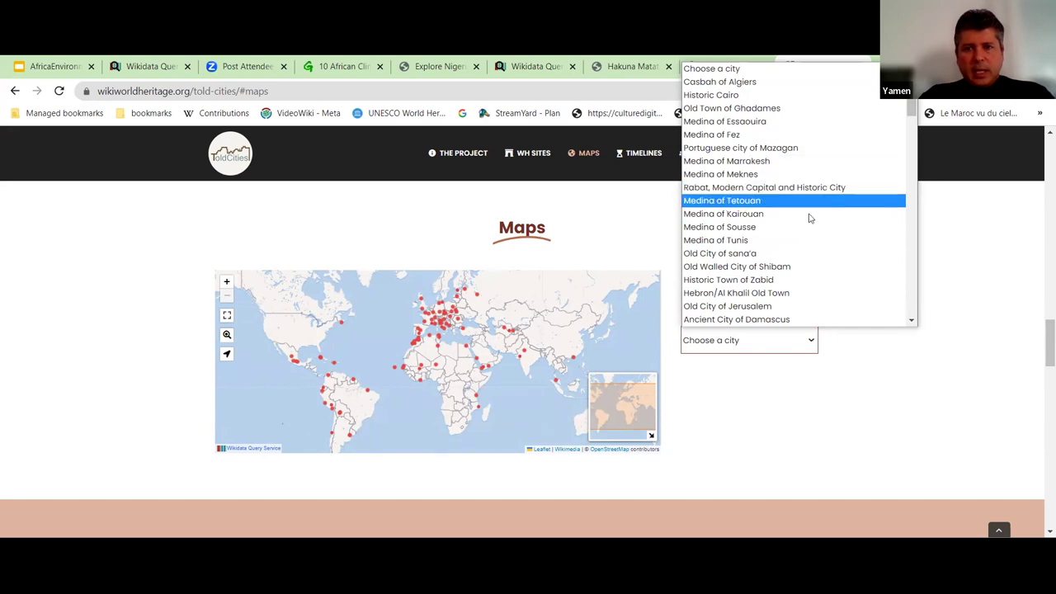
left_click(744, 240)
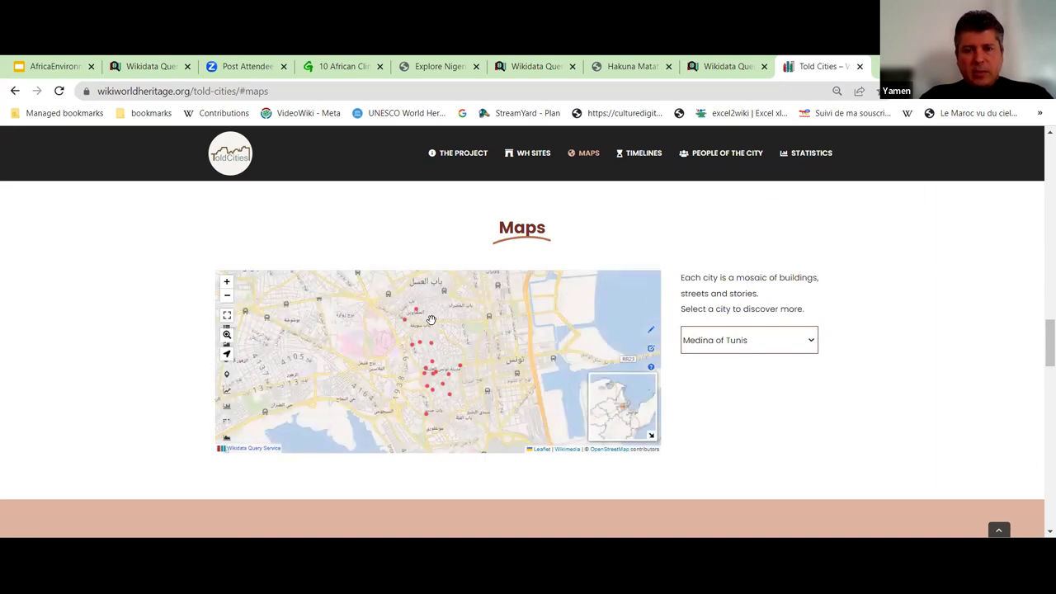
left_click_drag(432, 318, 405, 304)
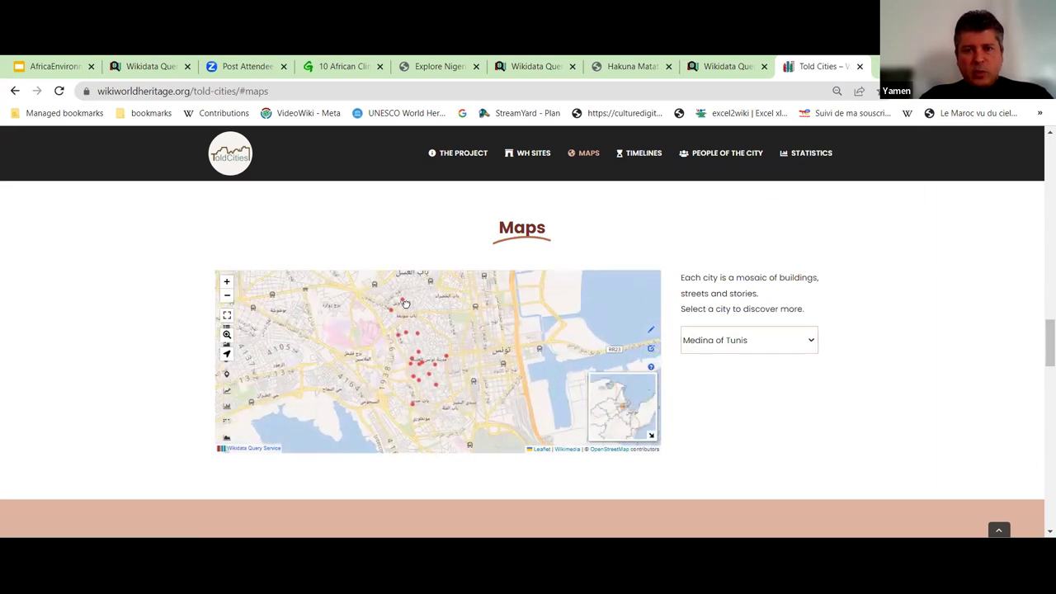
left_click(227, 281)
scroll(314, 316, "down", 2)
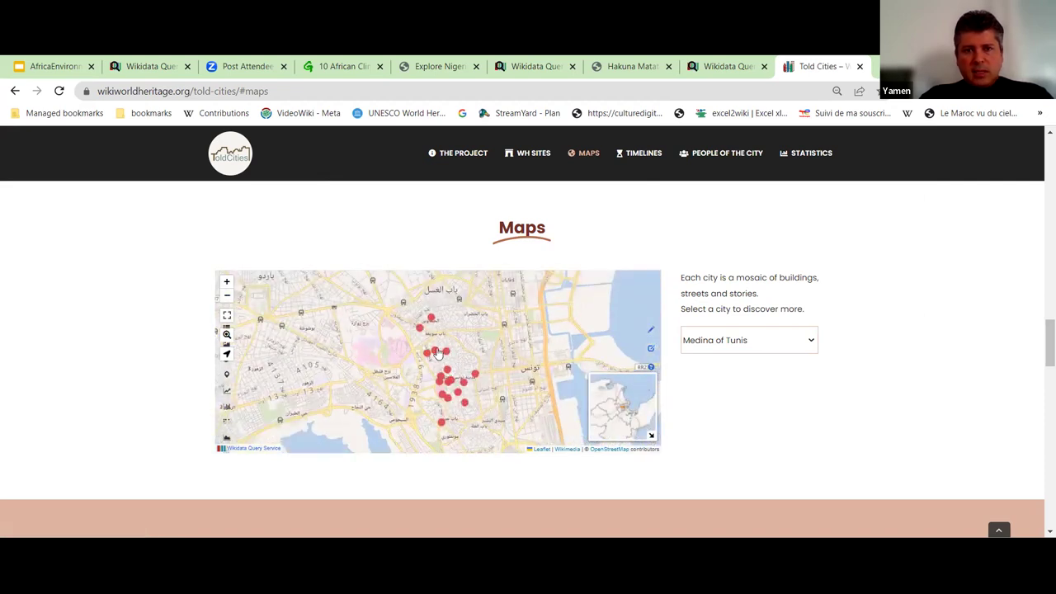
Set the Timelines section to Medina of Tunis and pan it to reveal earlier years
left_click(641, 155)
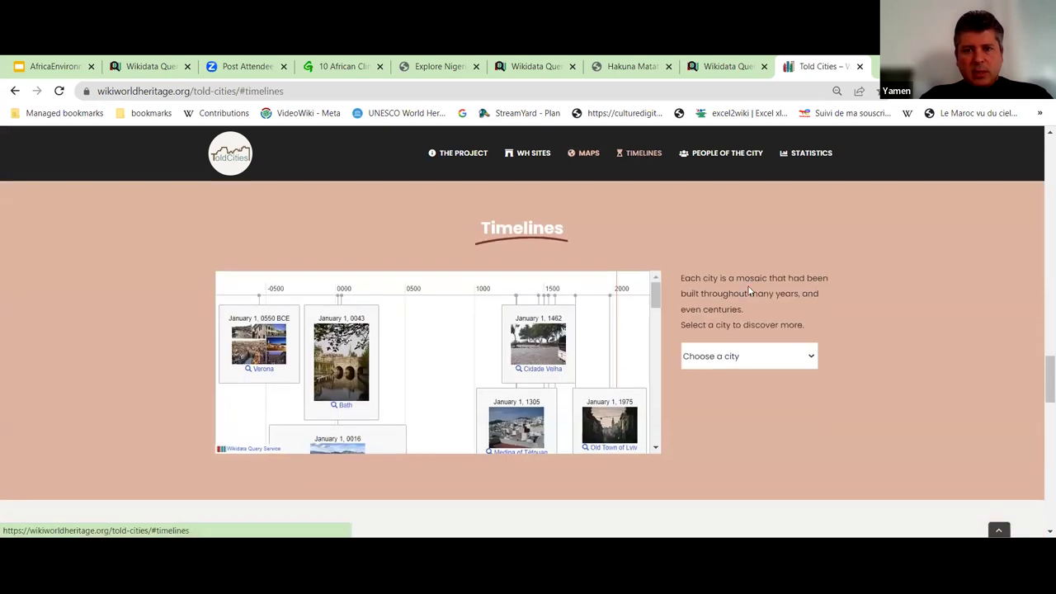
left_click(771, 360)
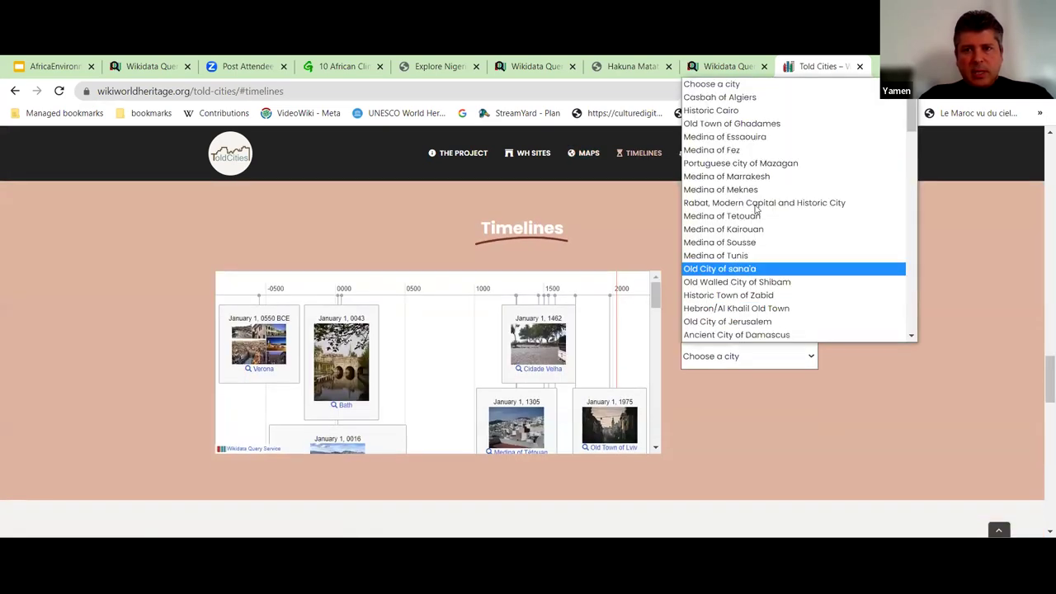
left_click(748, 257)
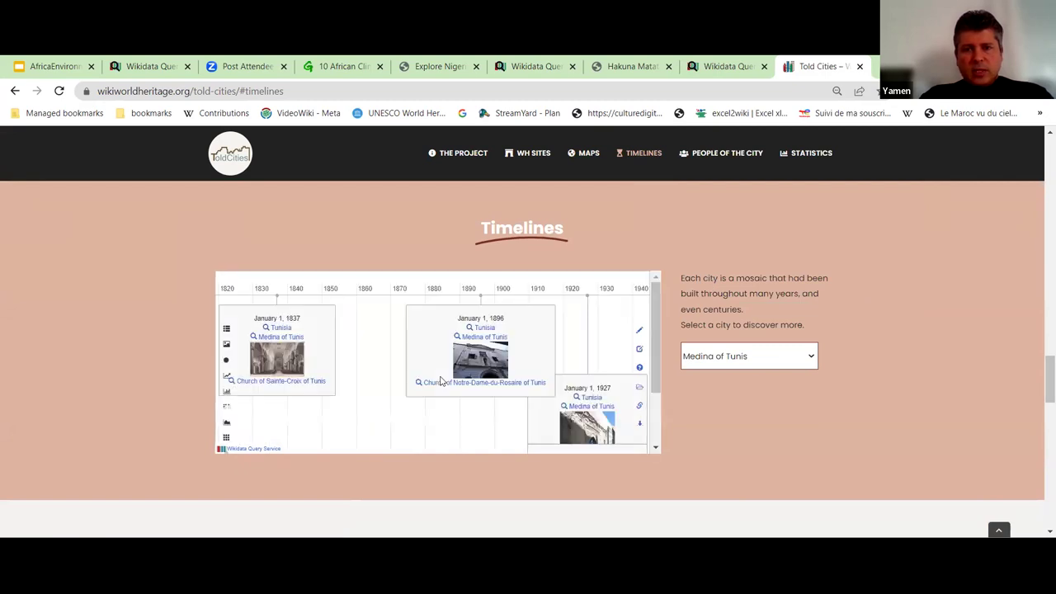
left_click_drag(368, 336, 446, 323)
left_click(635, 327)
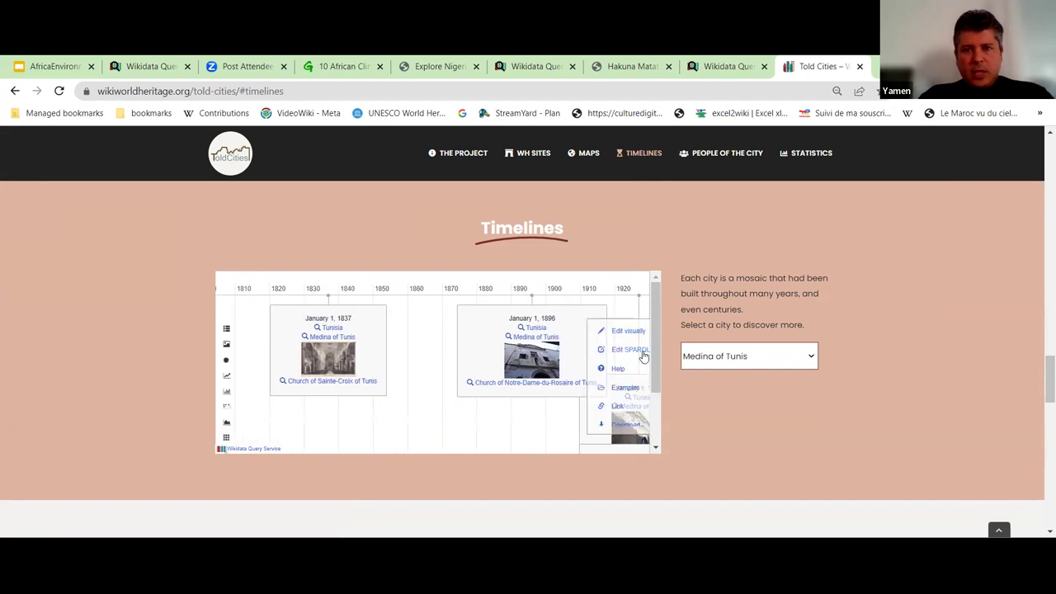
Open the Medina of Tunis timeline query in Query Service and copy its query body
left_click(598, 349)
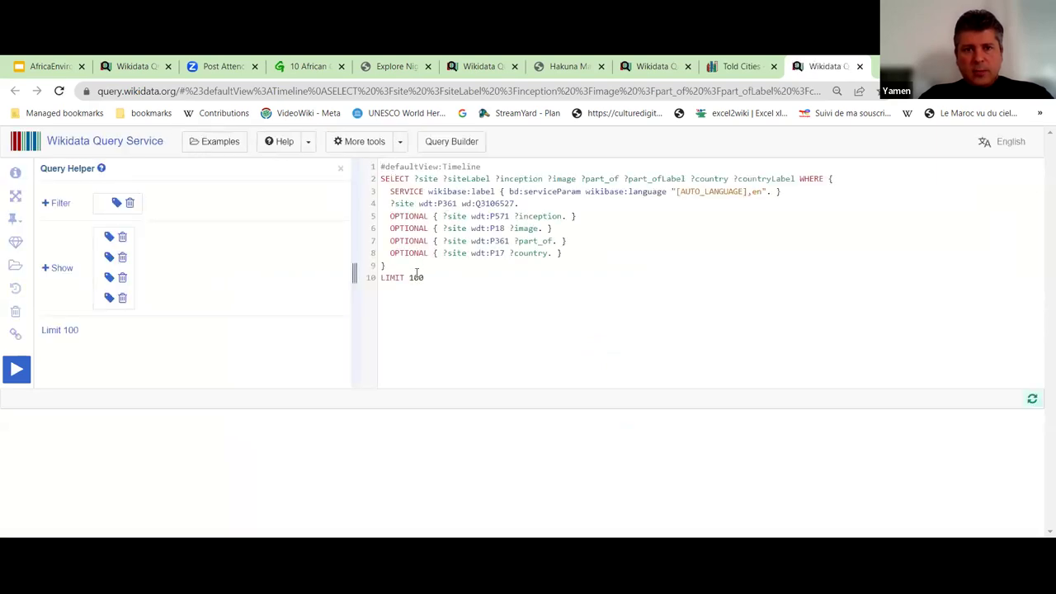
left_click_drag(485, 166, 442, 164)
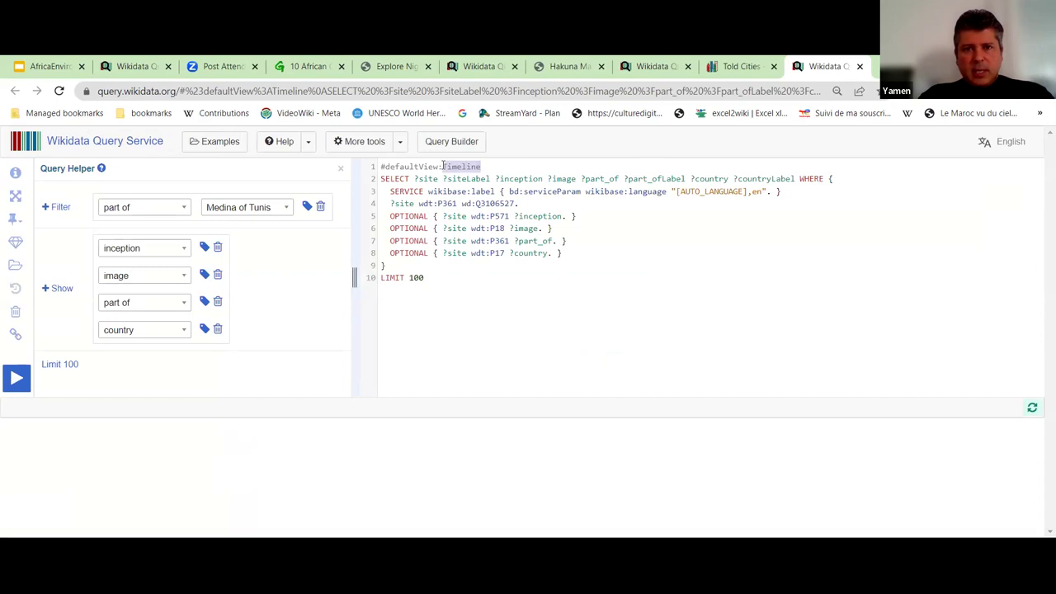
left_click(14, 381)
left_click_drag(438, 277, 374, 181)
key("ctrl+c")
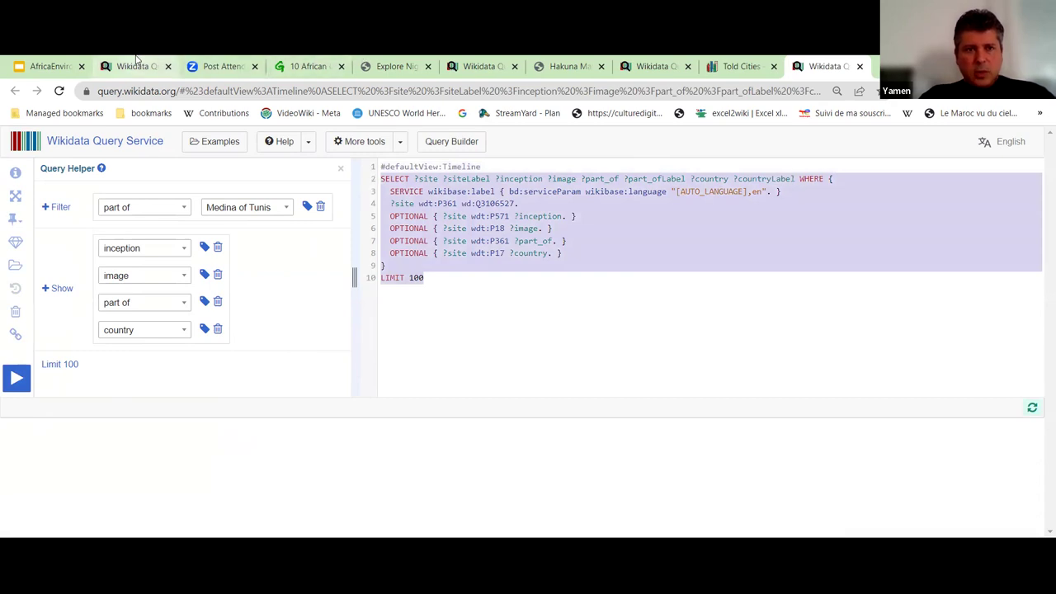
Replace the Tunisia hospitals query with the copied Medina of Tunis query and run it
left_click(138, 66)
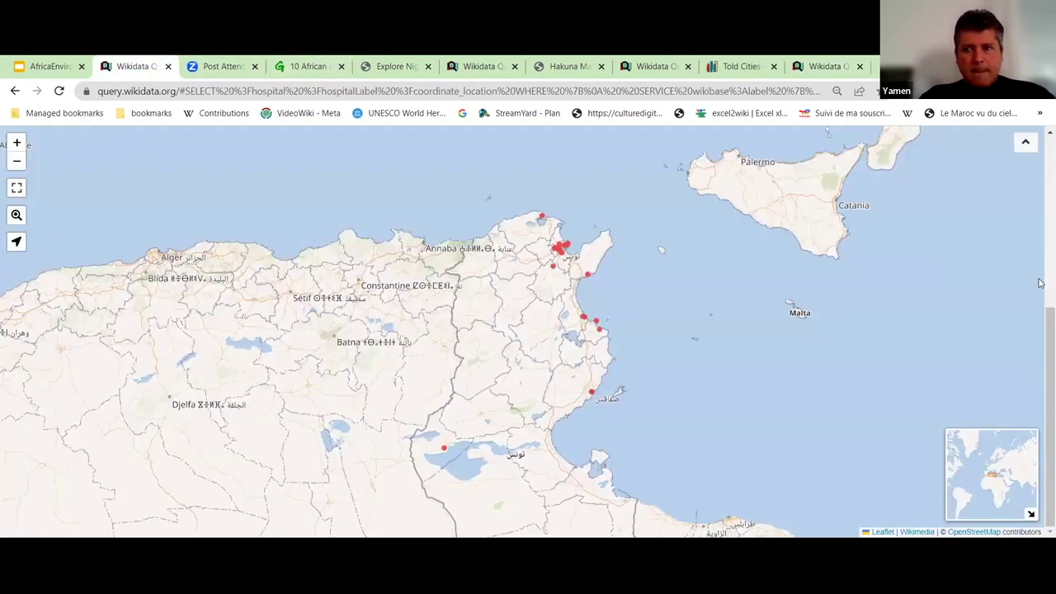
left_click(1040, 280)
key("ctrl+a")
key("ctrl+v")
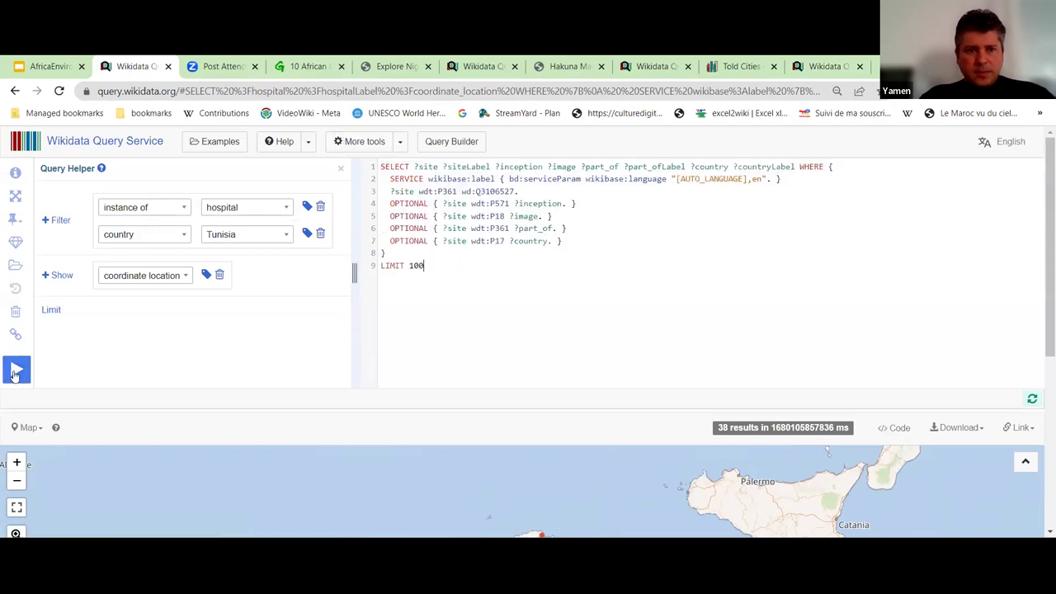
left_click(15, 371)
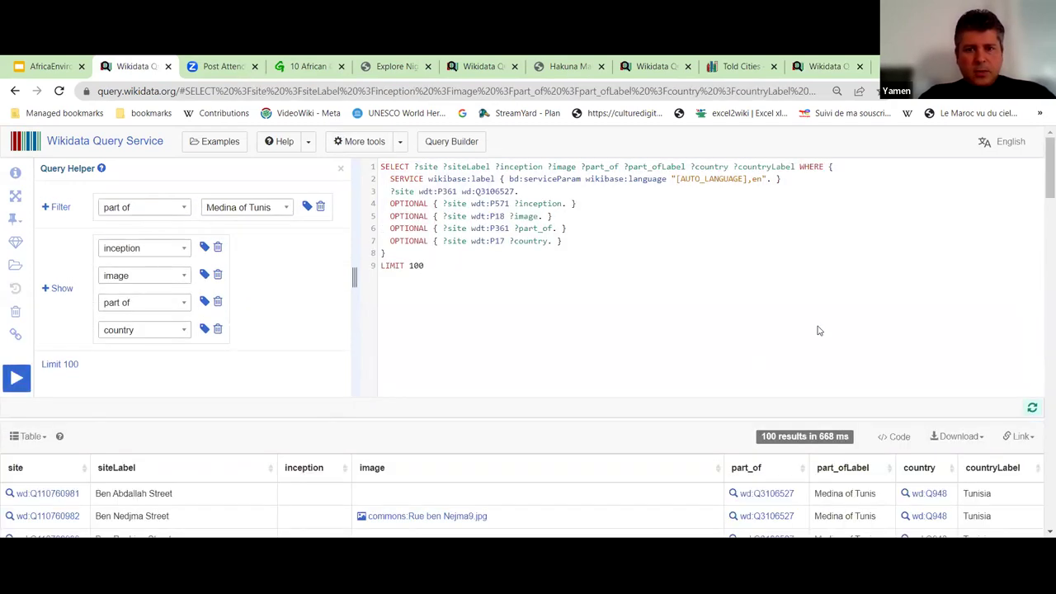
left_click_drag(1048, 165, 1048, 207)
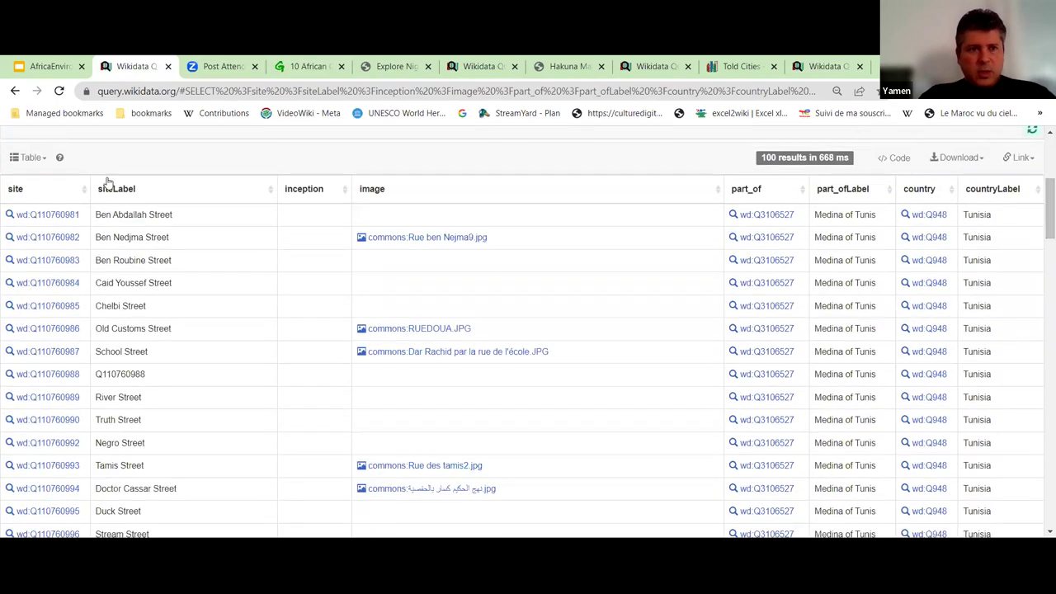
Show the results as a timeline, browse the 1837, 1896 and 1927 cards, then fit all
left_click(38, 158)
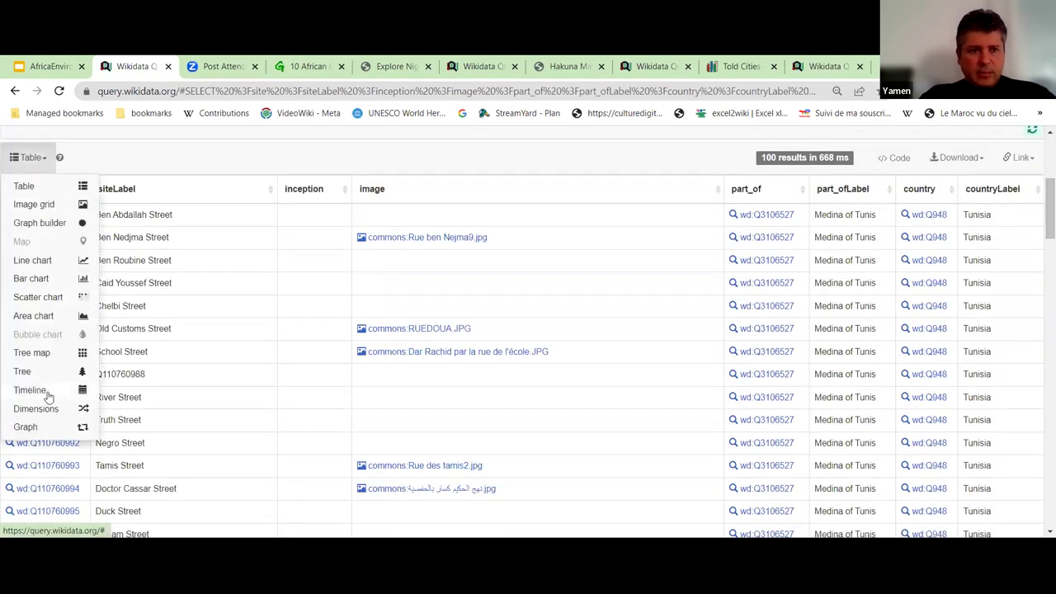
left_click(31, 390)
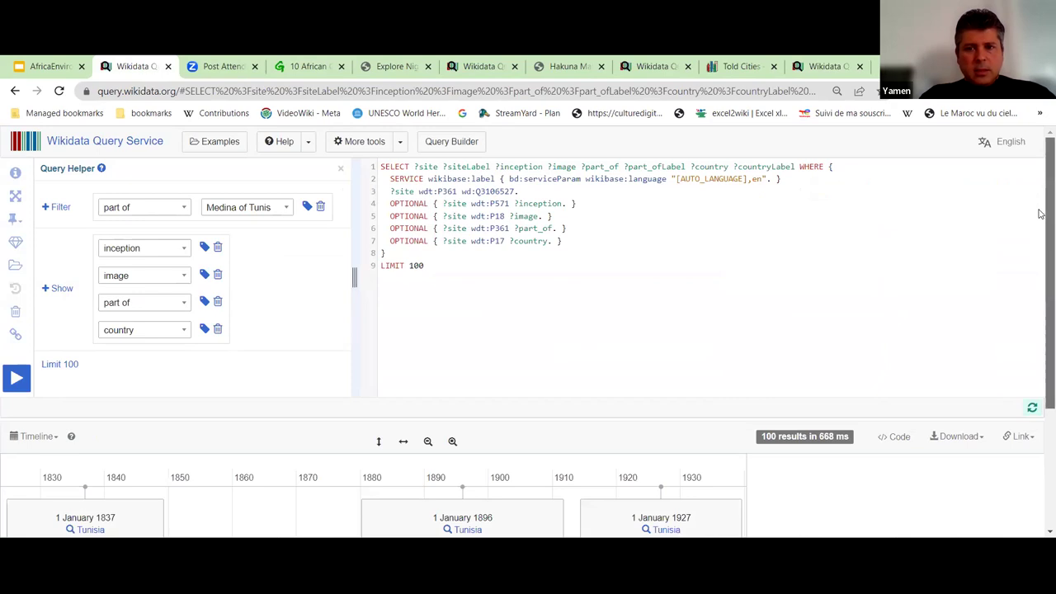
scroll(1040, 214, "down", 3)
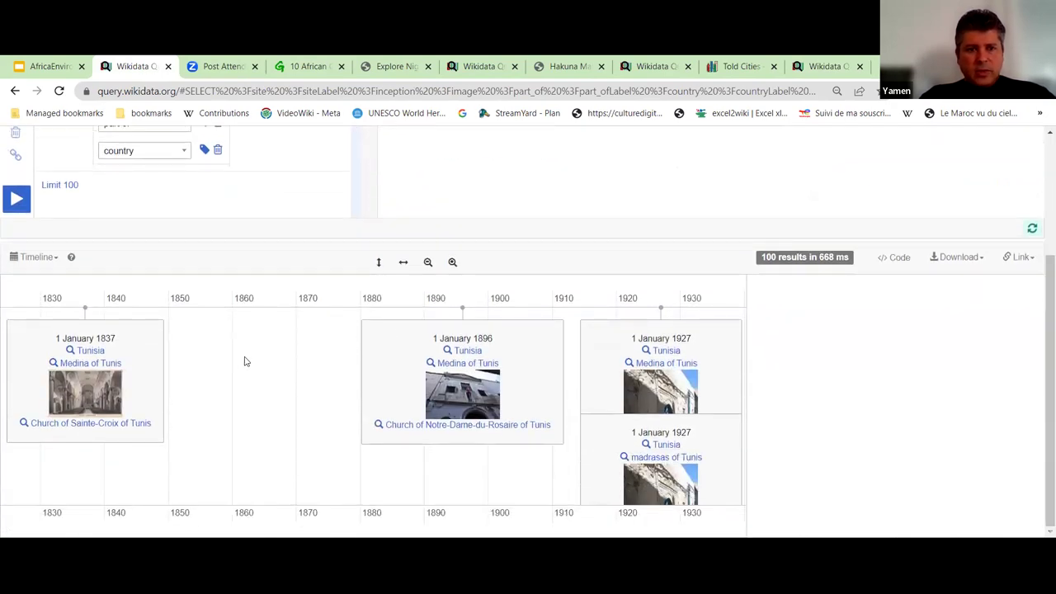
left_click_drag(206, 364, 394, 367)
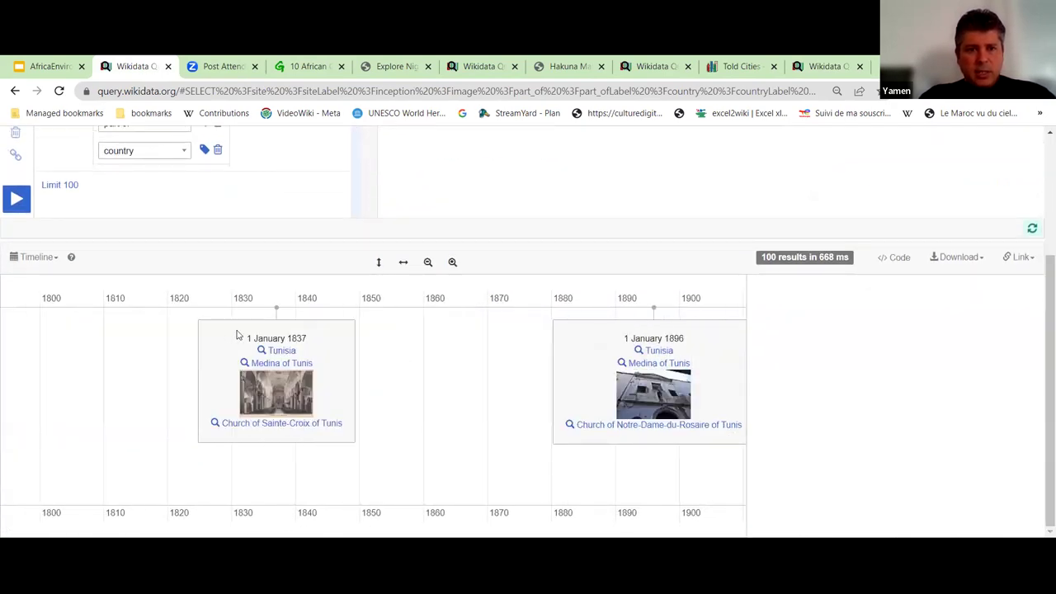
left_click_drag(469, 362, 297, 352)
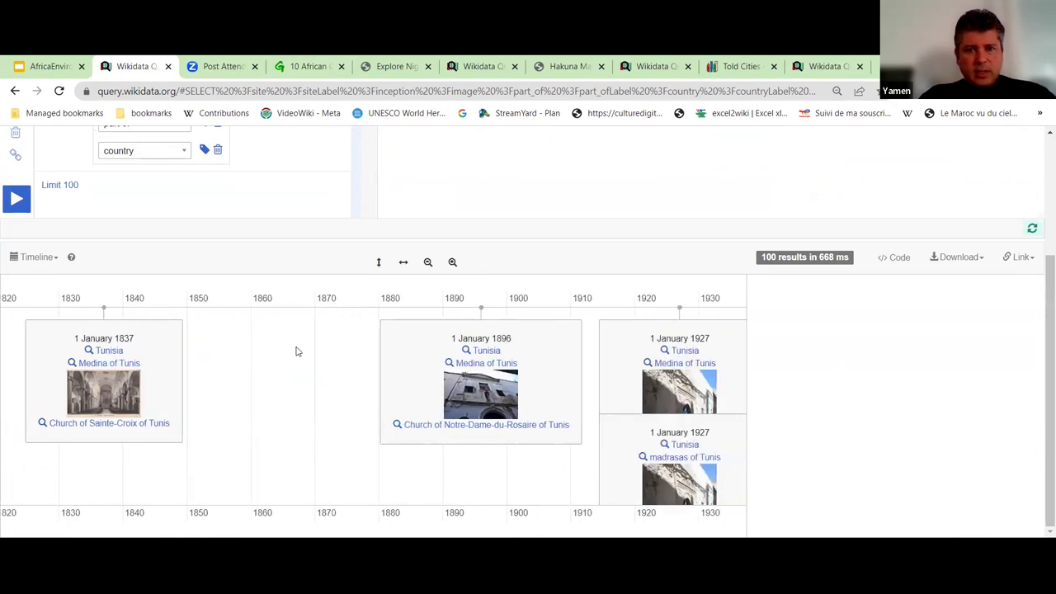
left_click_drag(568, 366, 363, 373)
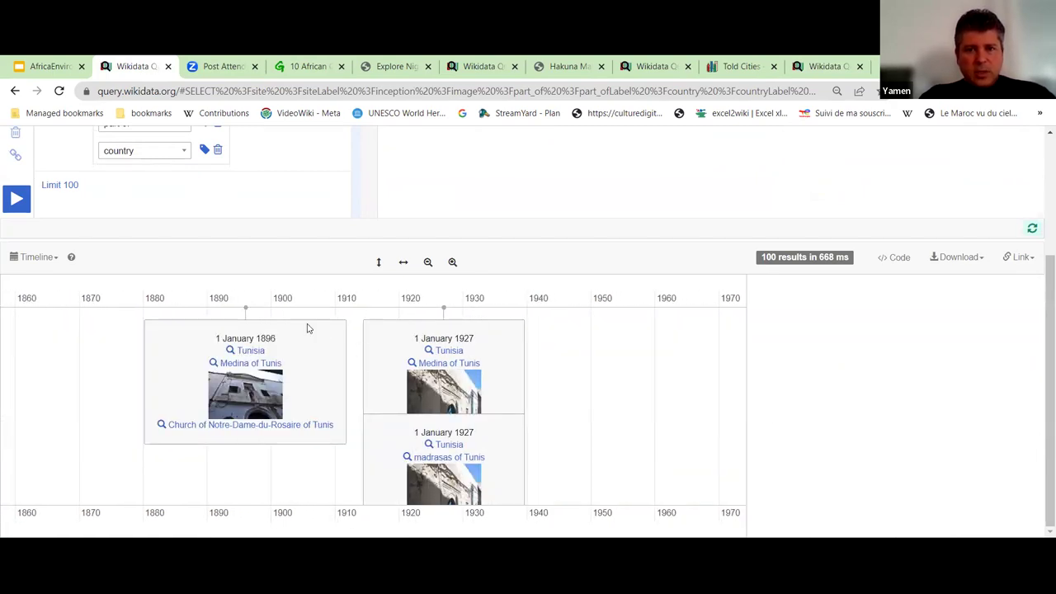
left_click_drag(308, 328, 500, 355)
left_click_drag(181, 368, 552, 390)
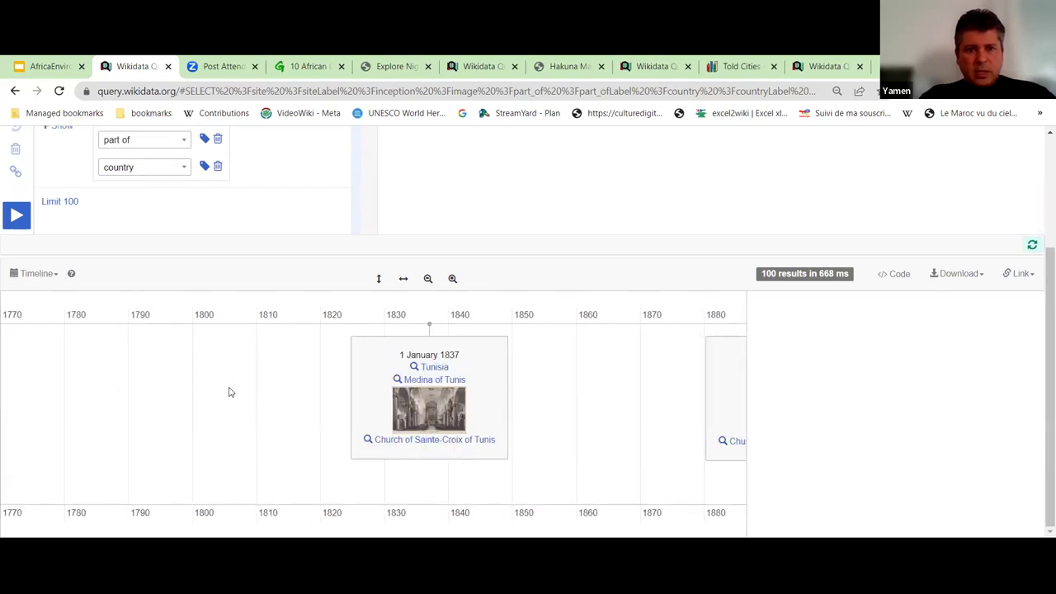
left_click_drag(230, 392, 448, 374)
left_click(402, 278)
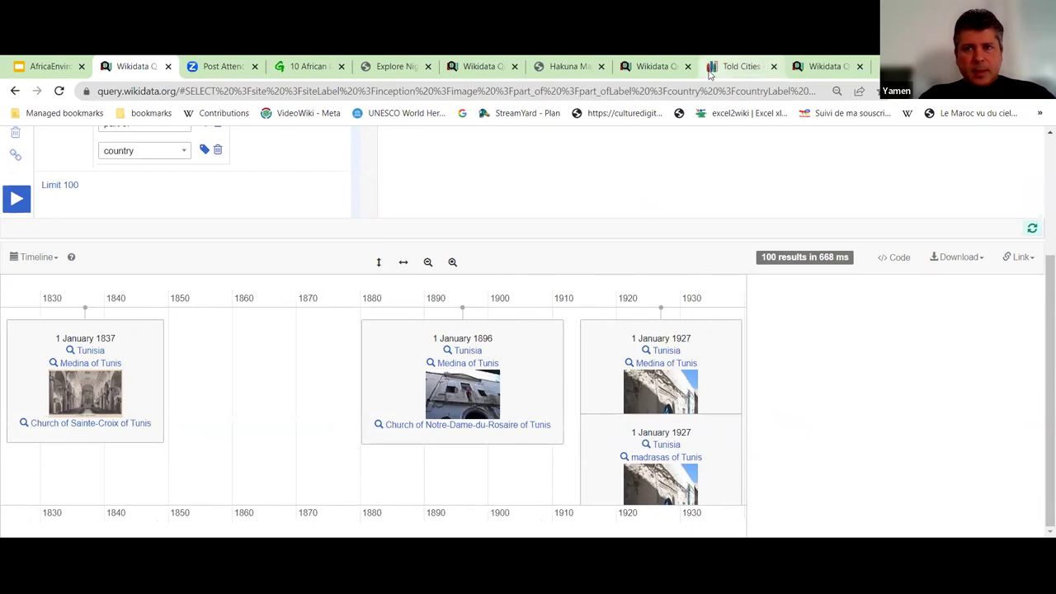
Choose Casbah of Algiers in the People of the City dropdown on Told Cities
left_click(741, 66)
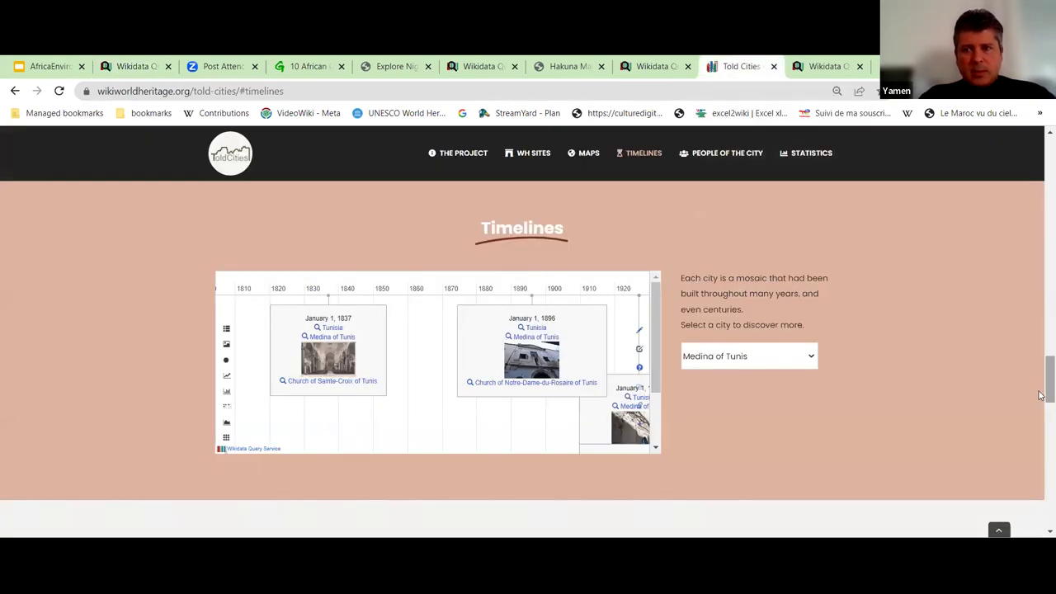
scroll(1041, 398, "down", 6)
scroll(1040, 402, "up", 3)
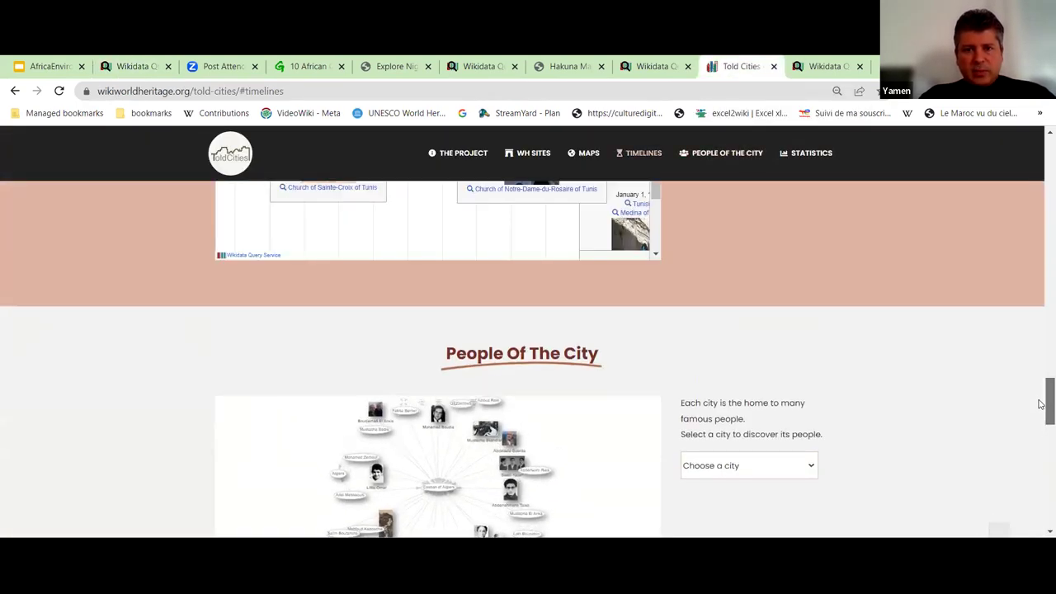
scroll(1042, 417, "down", 2)
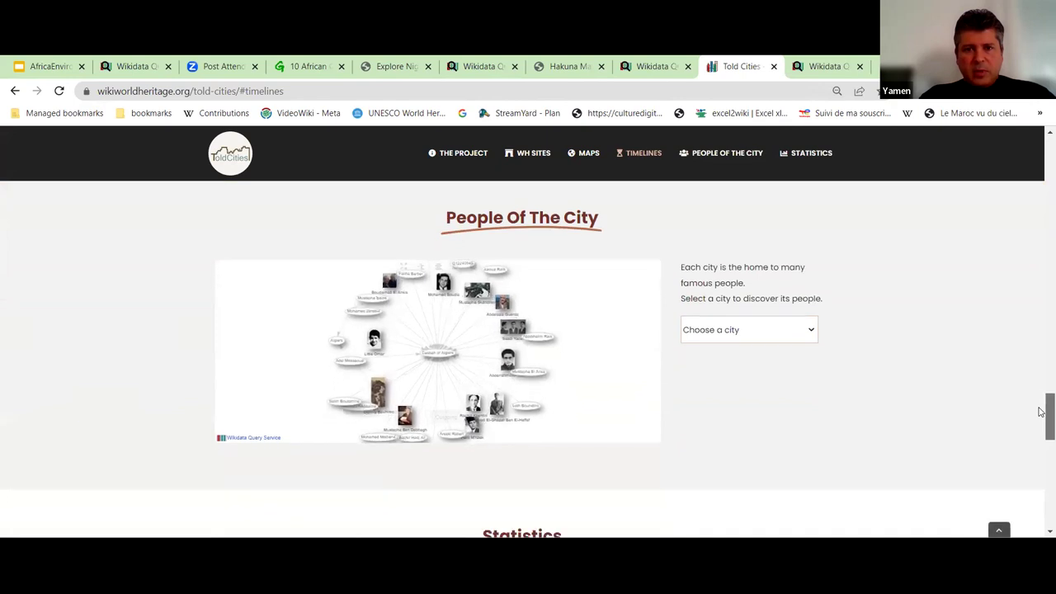
left_click(742, 329)
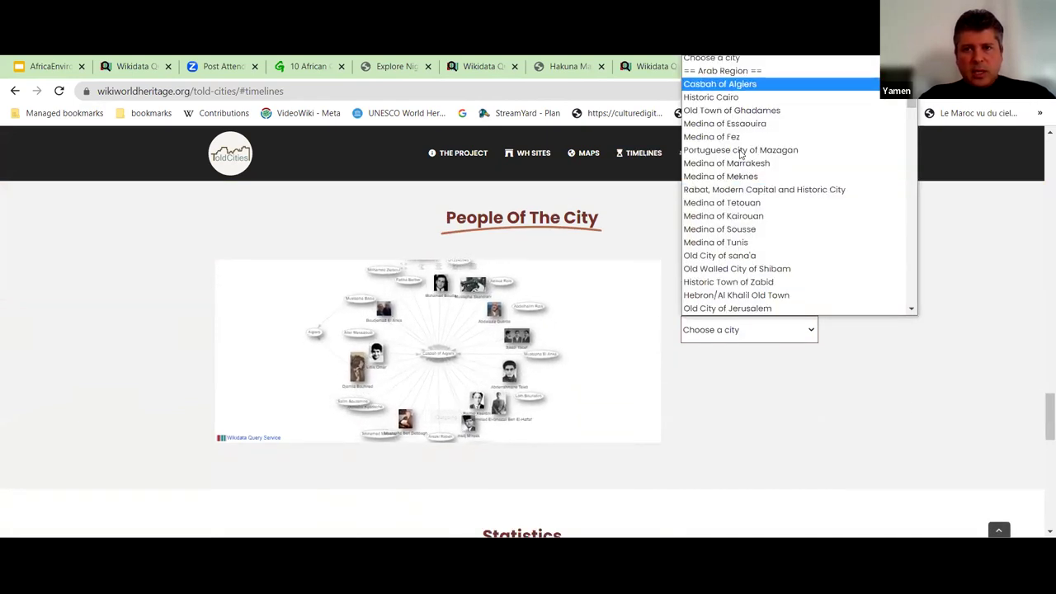
key("Return")
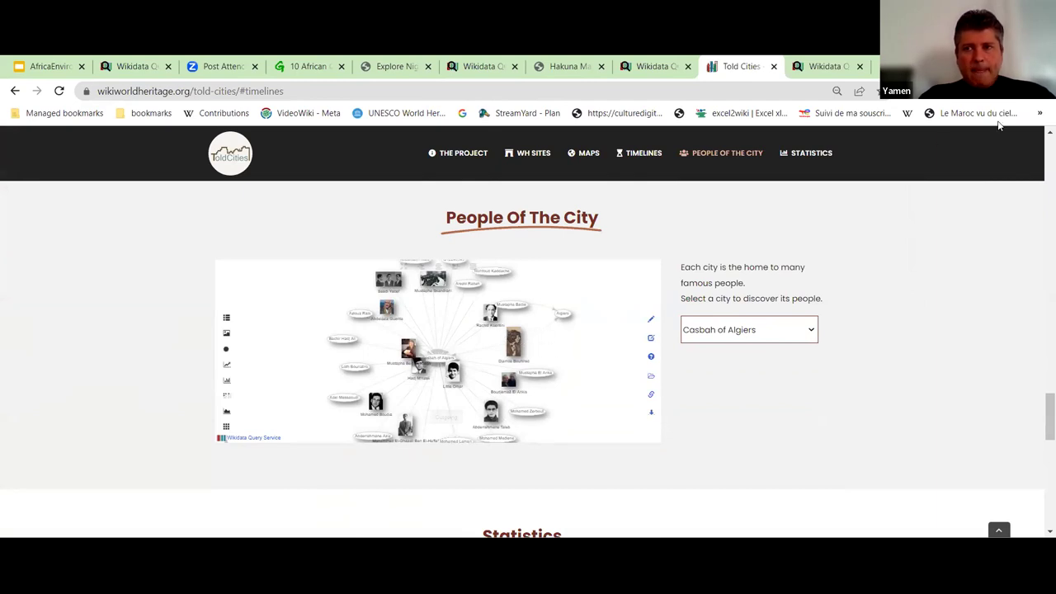
Zoom the Chrome page view up to 100%
key("alt+f")
left_click(998, 218)
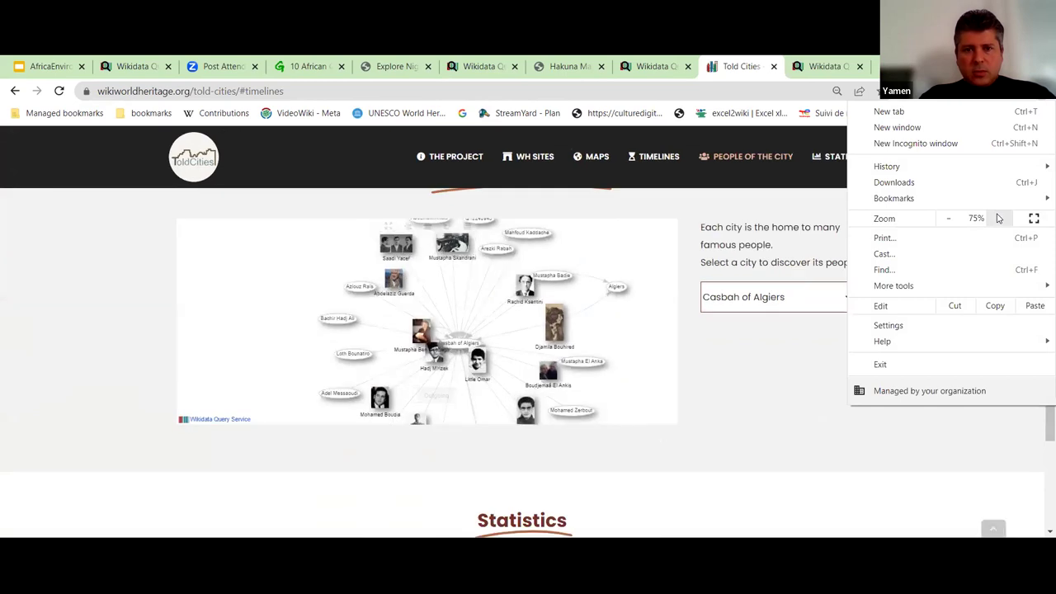
left_click(998, 217)
left_click(997, 217)
left_click(998, 218)
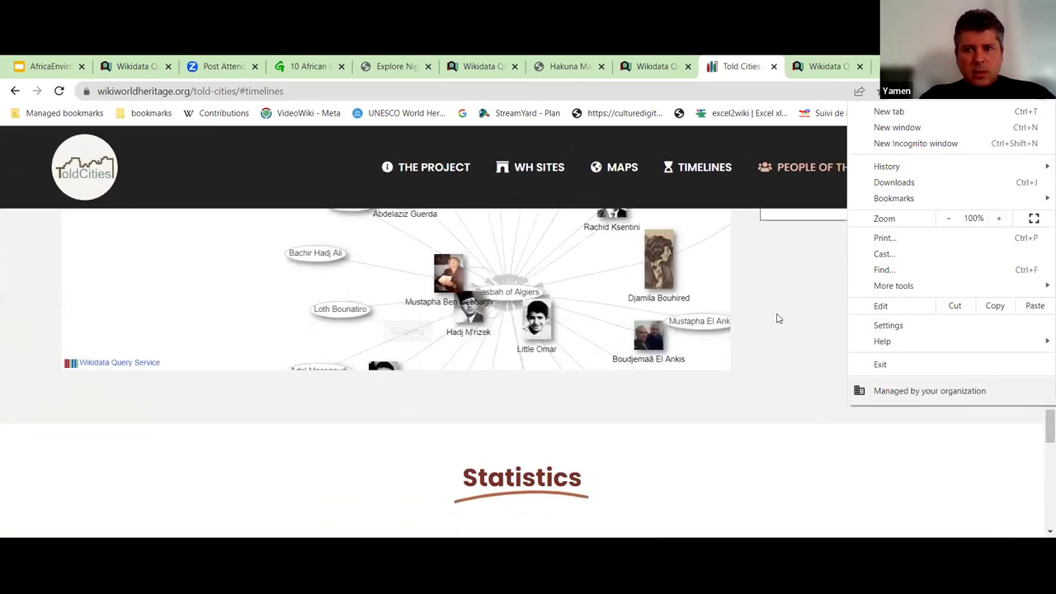
left_click(578, 279)
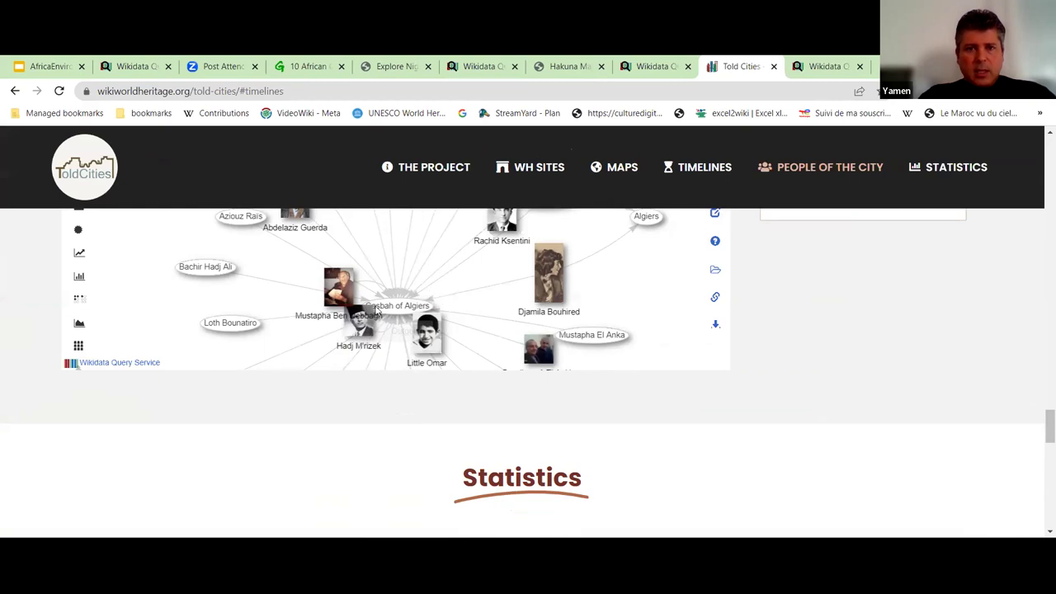
Pan the Casbah of Algiers people network and scroll back up to The Project introduction
left_click_drag(604, 289, 602, 313)
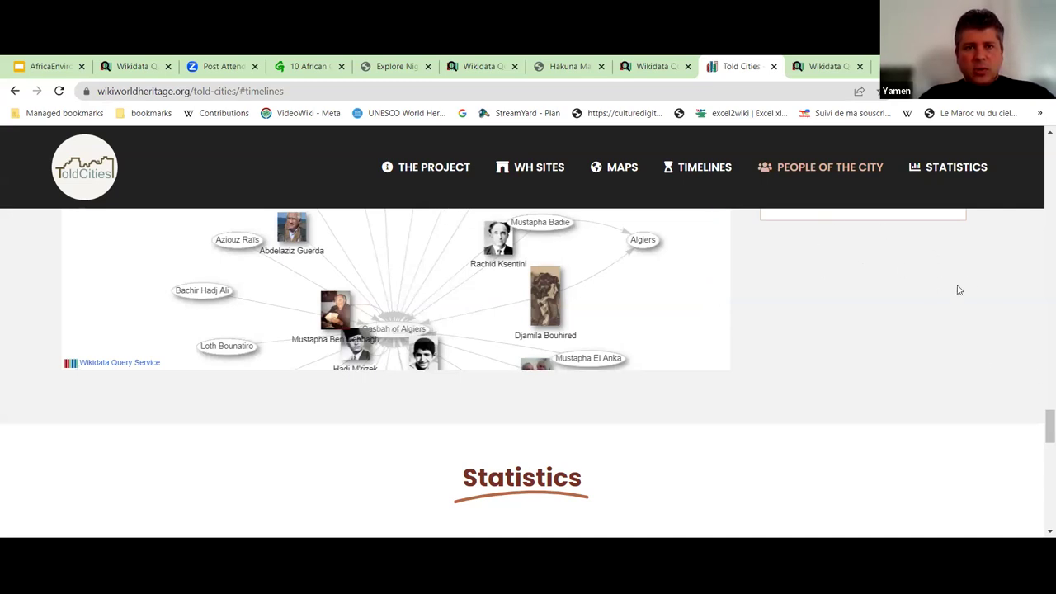
scroll(1040, 405, "up", 2)
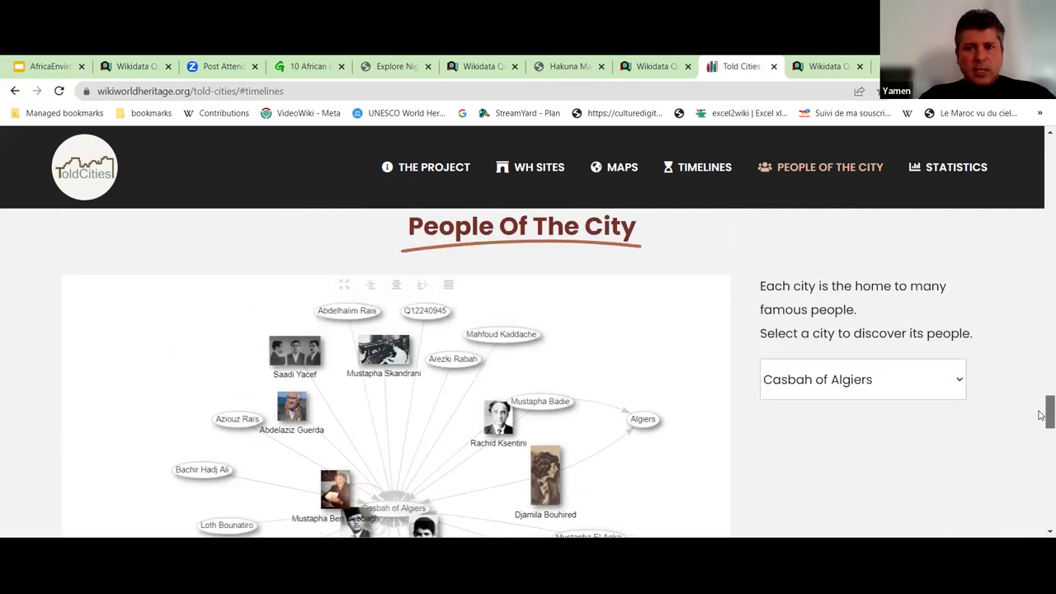
scroll(1032, 348, "up", 20)
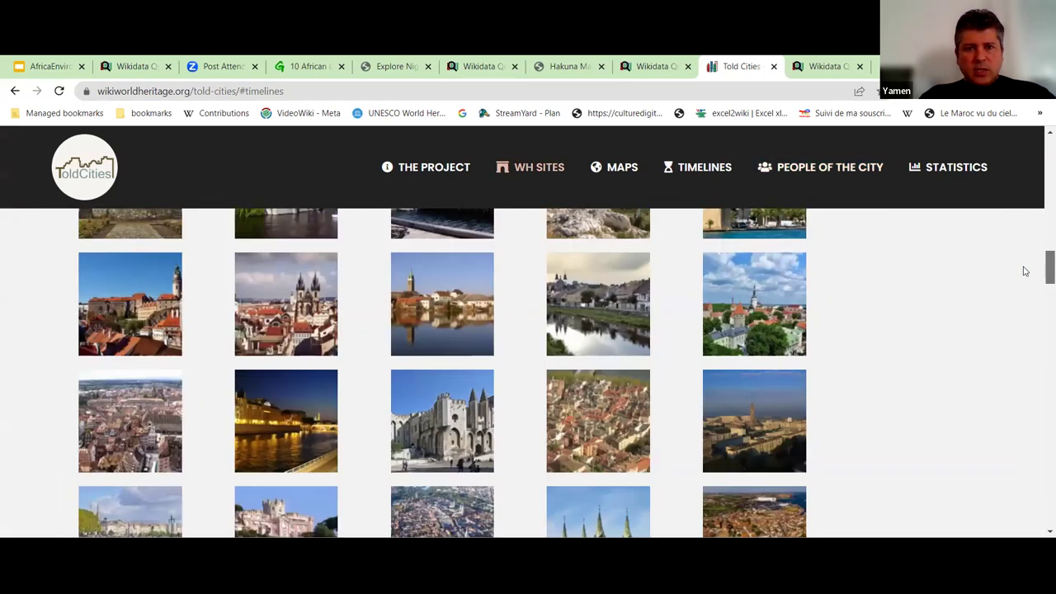
scroll(1003, 161, "up", 10)
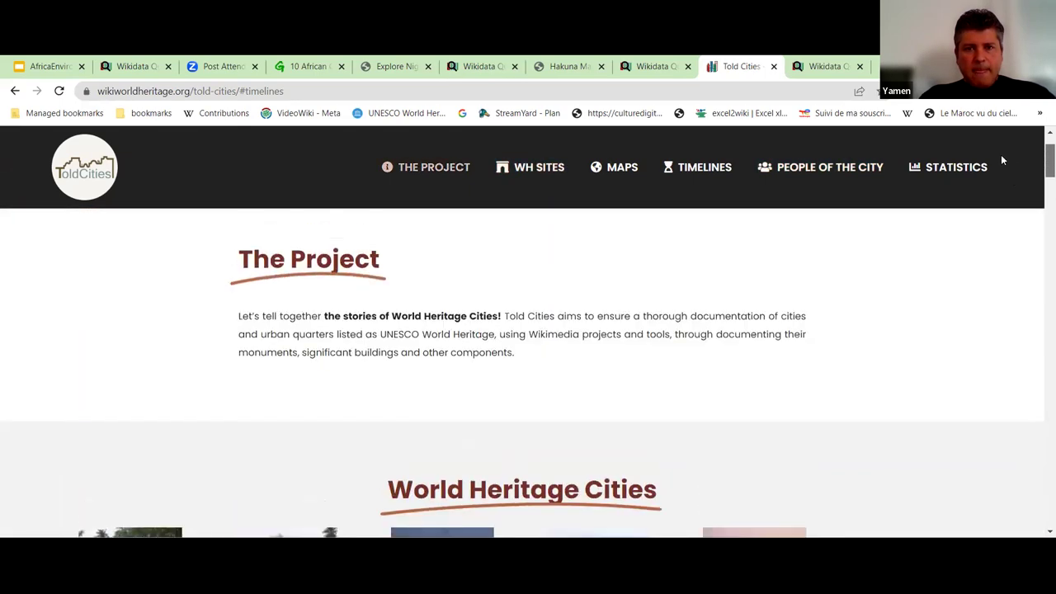
scroll(1007, 182, "down", 5)
scroll(1004, 173, "up", 3)
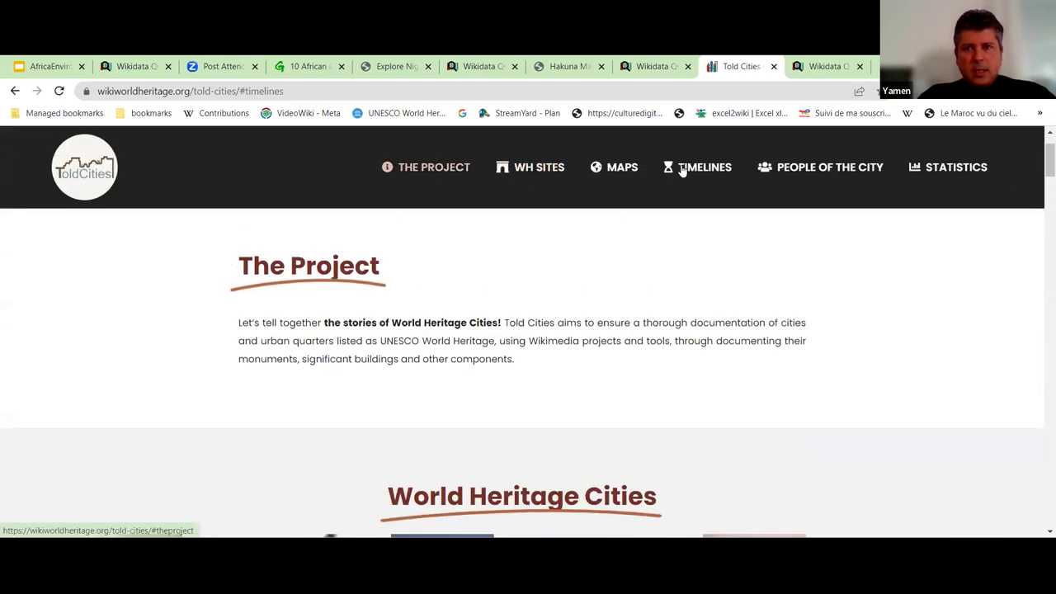
Jump to the Told Cities Statistics section and browse its charts
left_click(956, 167)
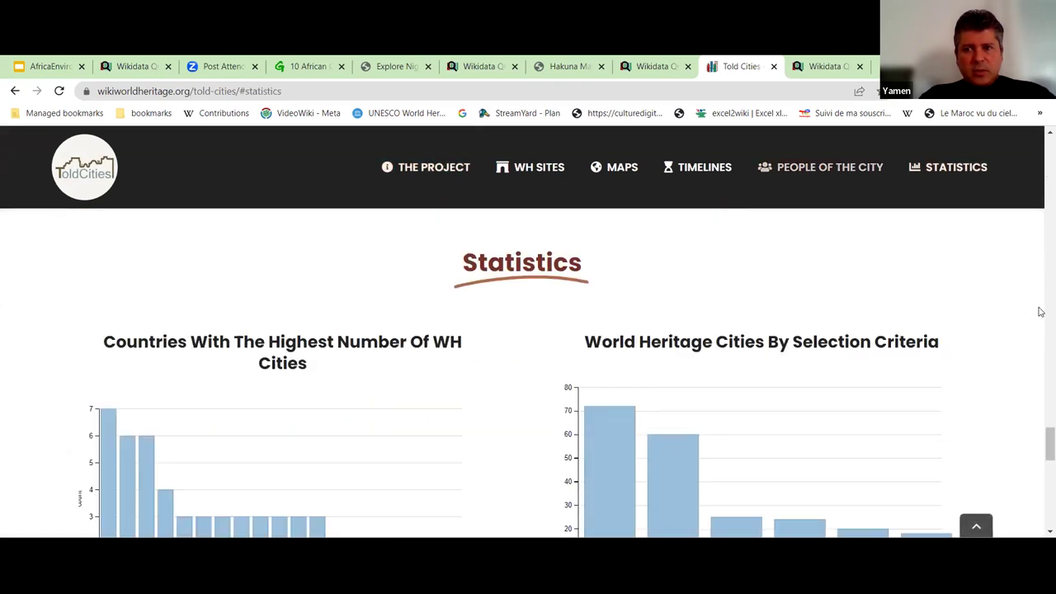
left_click_drag(1044, 436, 1041, 480)
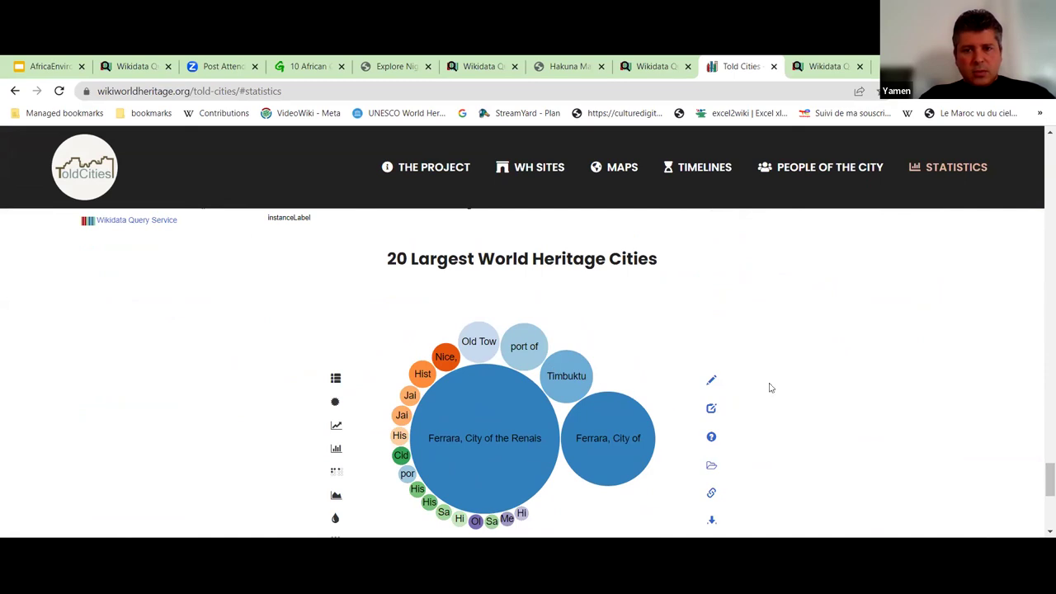
mouse_move(1041, 486)
left_mouse_down()
mouse_move(1041, 503)
mouse_move(1041, 470)
left_mouse_up()
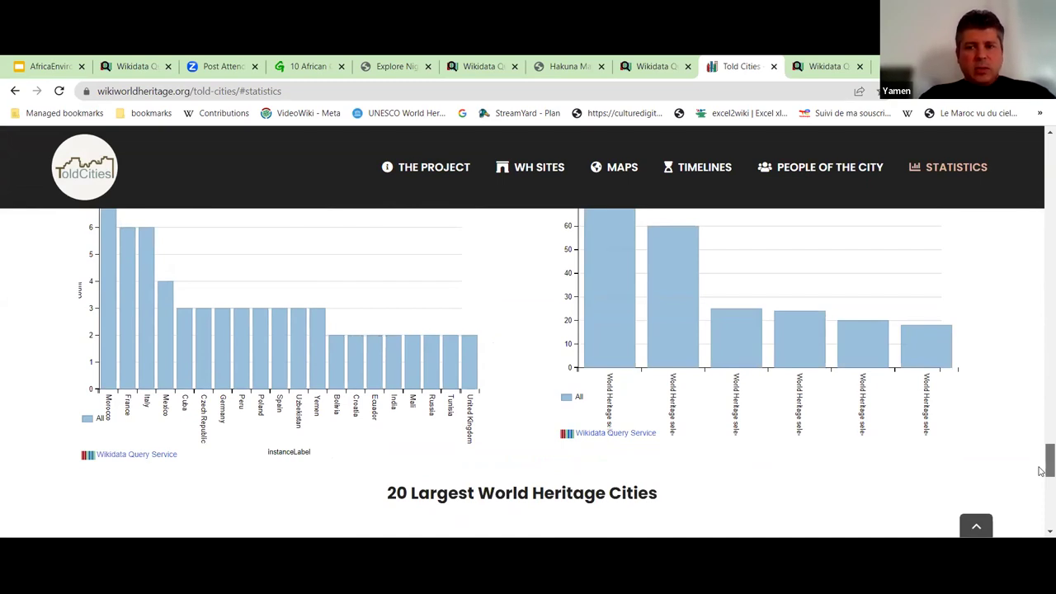
left_click_drag(1041, 466, 1001, 330)
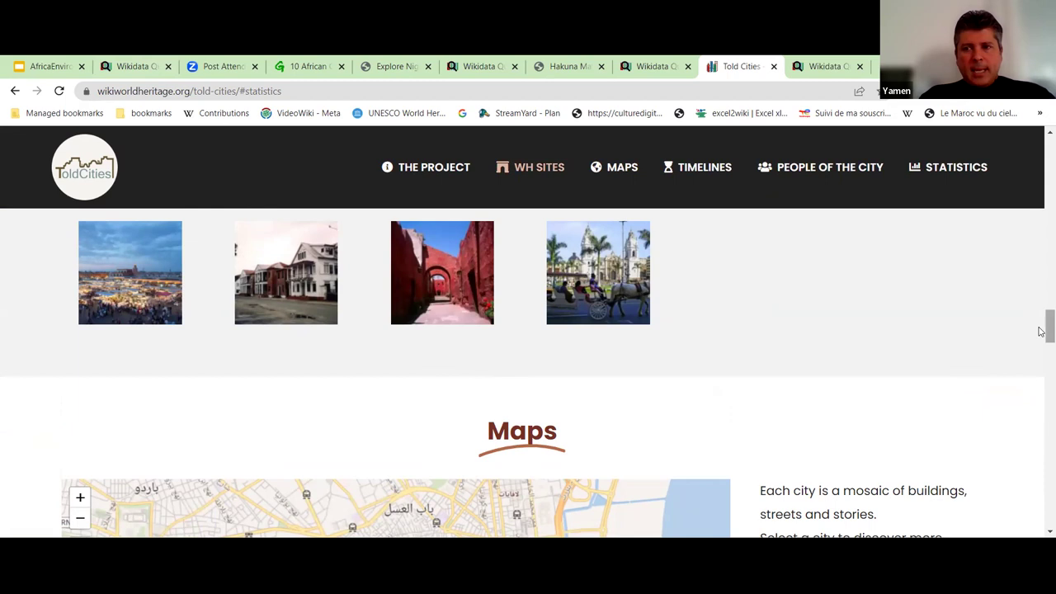
scroll(561, 161, "up", 10)
Return to The Project section and reload Told Cities via Projects > Told Cities
left_click(447, 173)
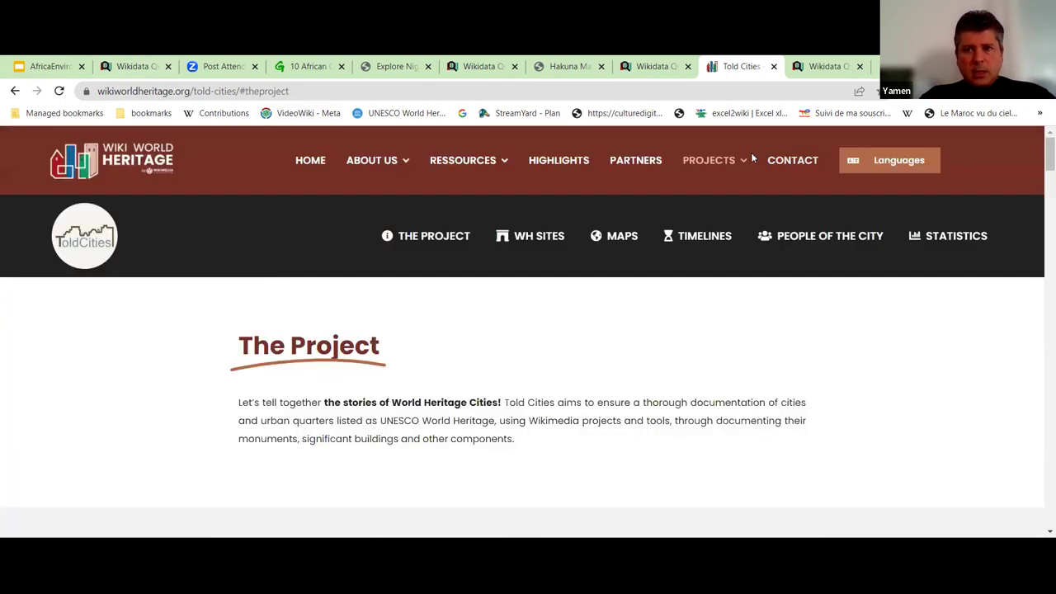
mouse_move(742, 160)
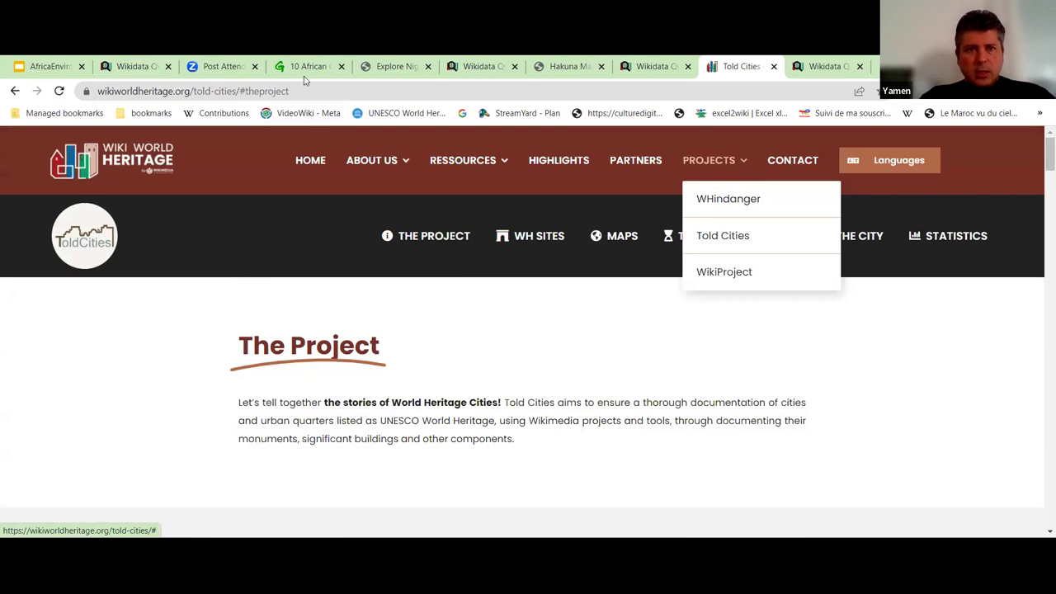
left_click(723, 235)
left_click(242, 91)
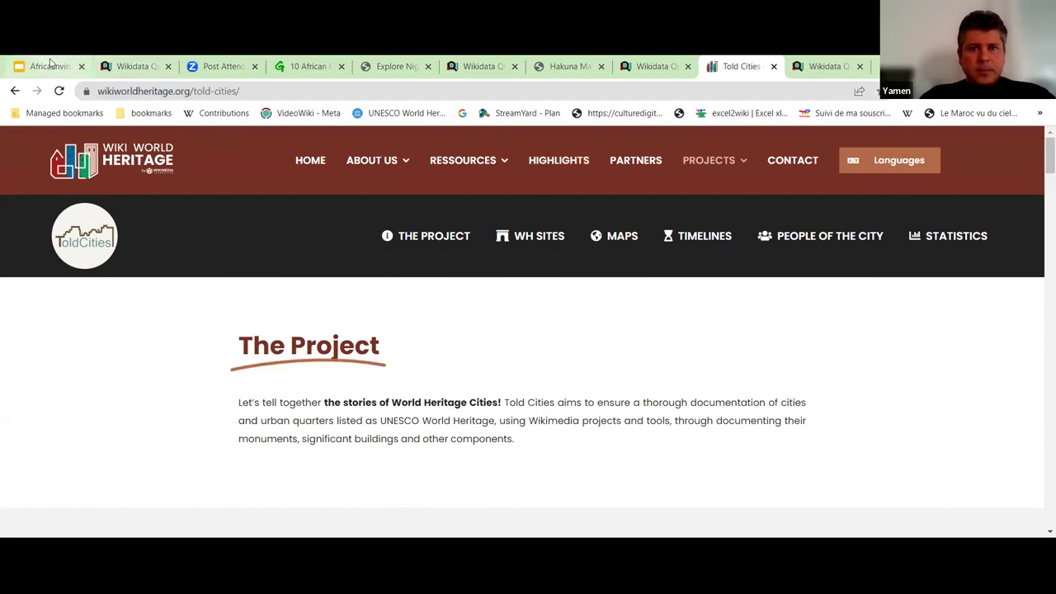
Switch to the AfricaEnvironment WikiFocus deck and present it full screen
key("ctrl+1")
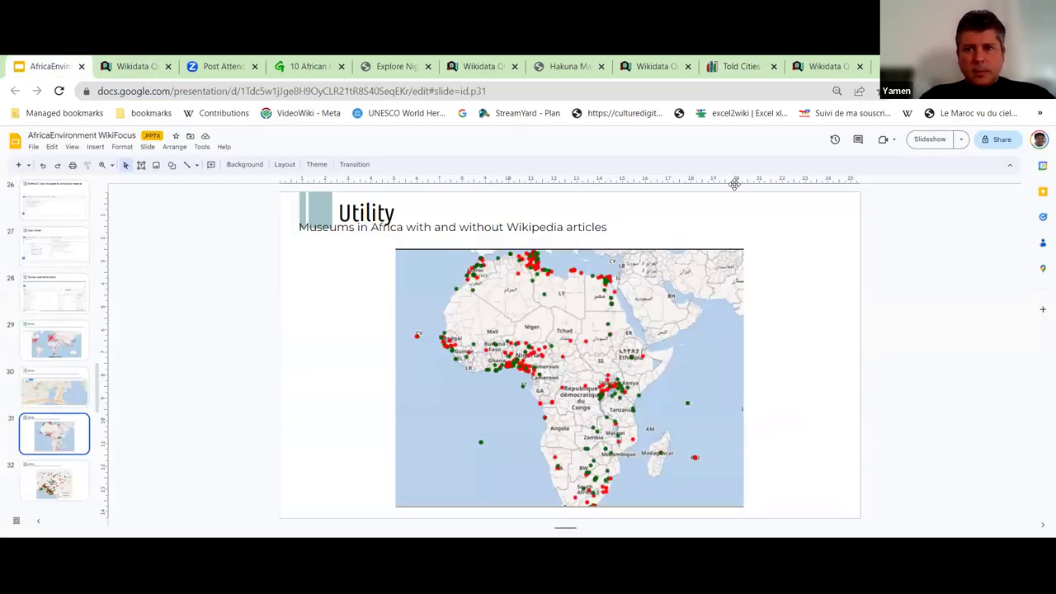
left_click(925, 142)
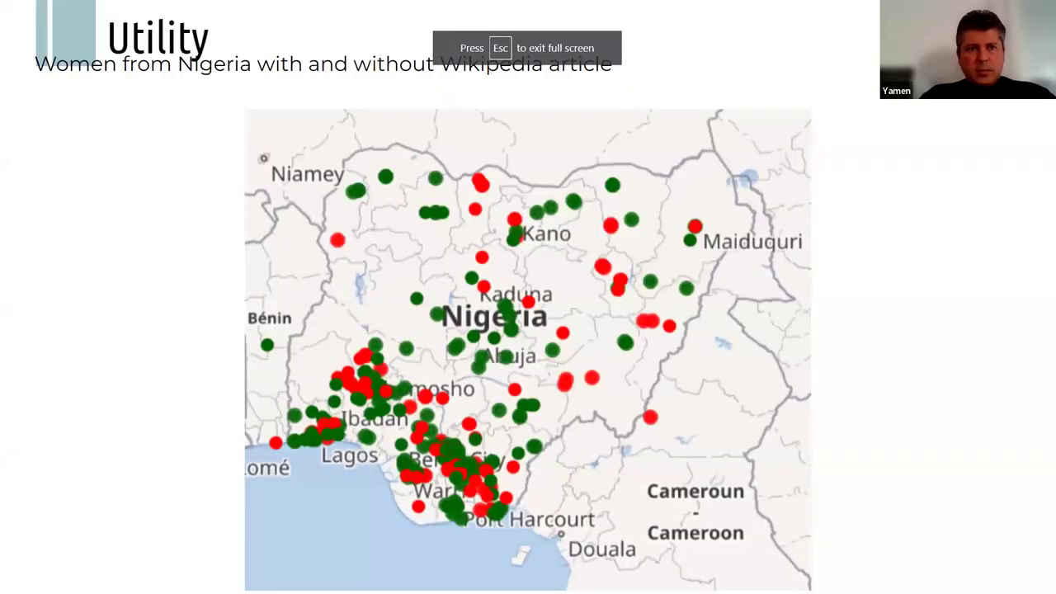
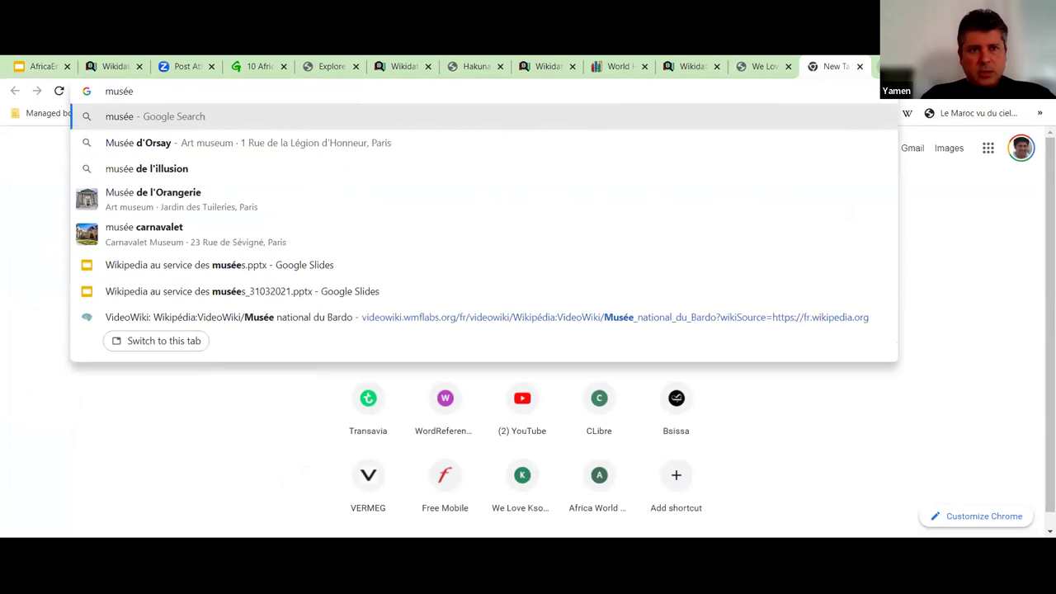
Search Google for 'musée bardo' and open the French Wikipedia result on the Bardo museum
type("bardo")
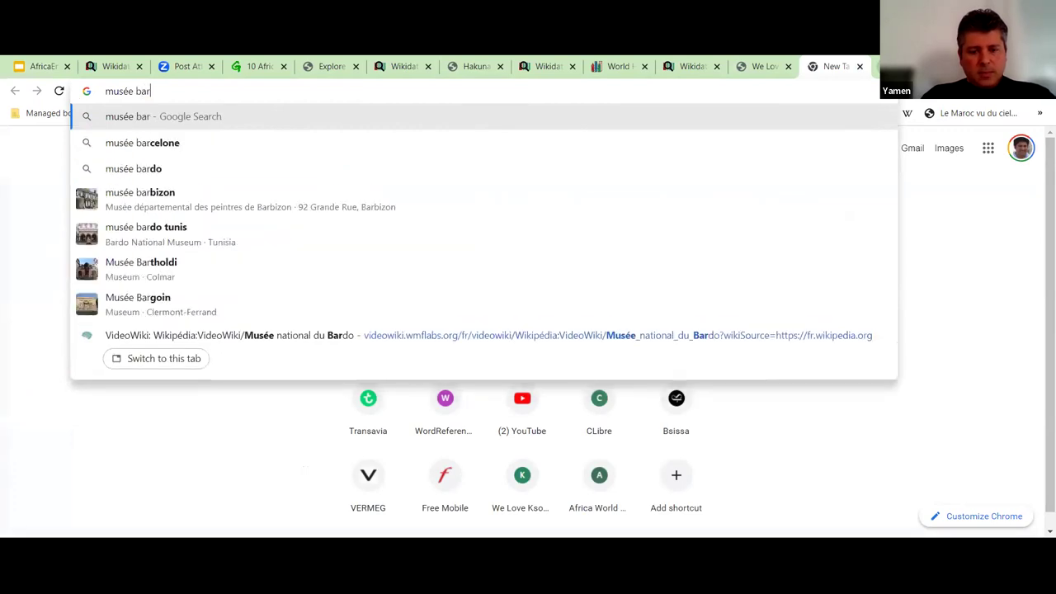
key("Return")
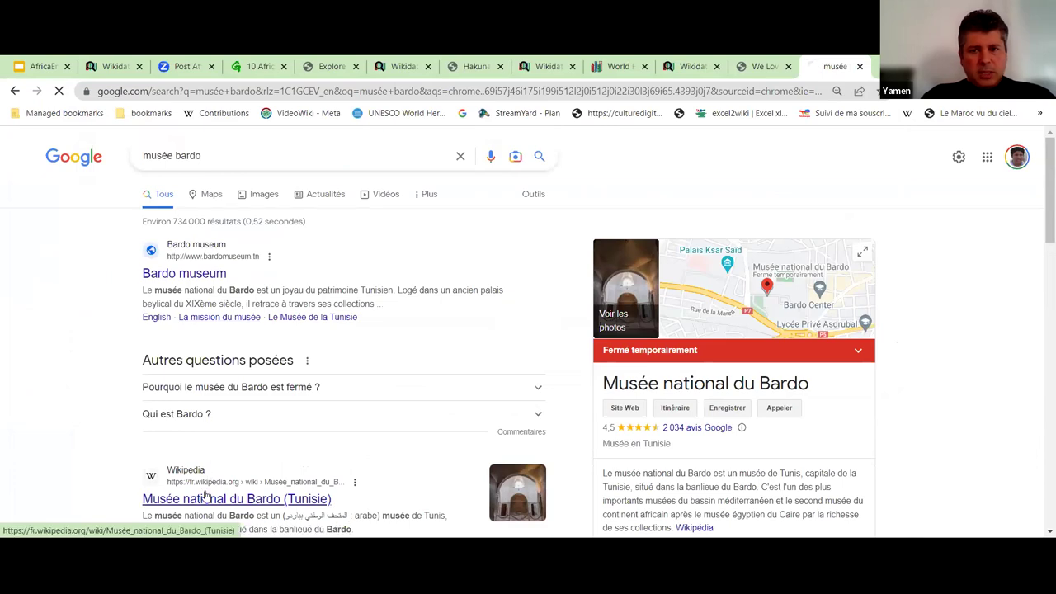
left_click(171, 496)
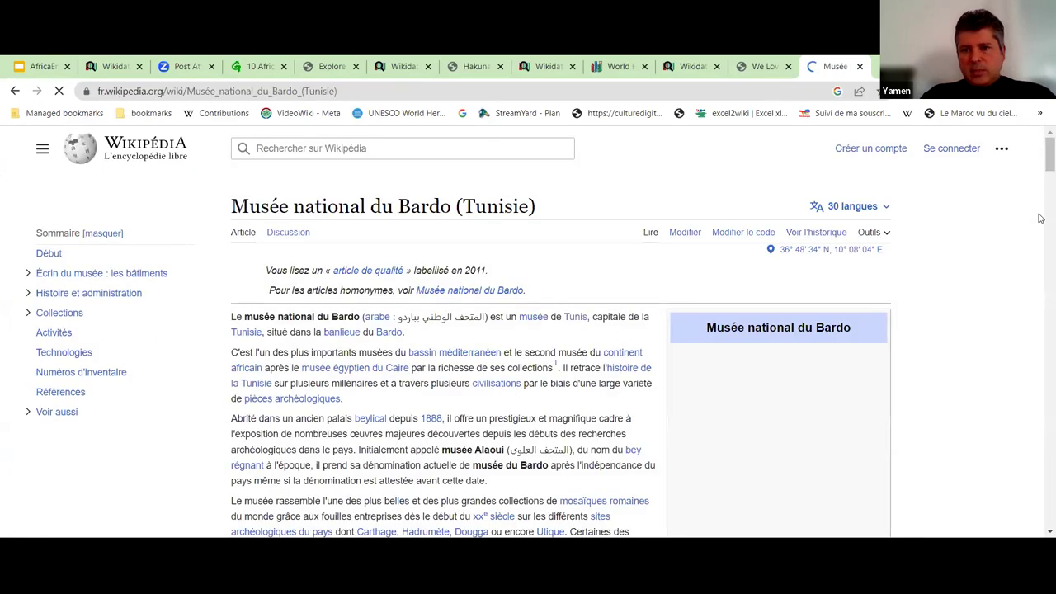
Scroll through the French Bardo article and its infobox with address, coordinates and map
scroll(1039, 197, "down", 15)
scroll(1039, 168, "up", 10)
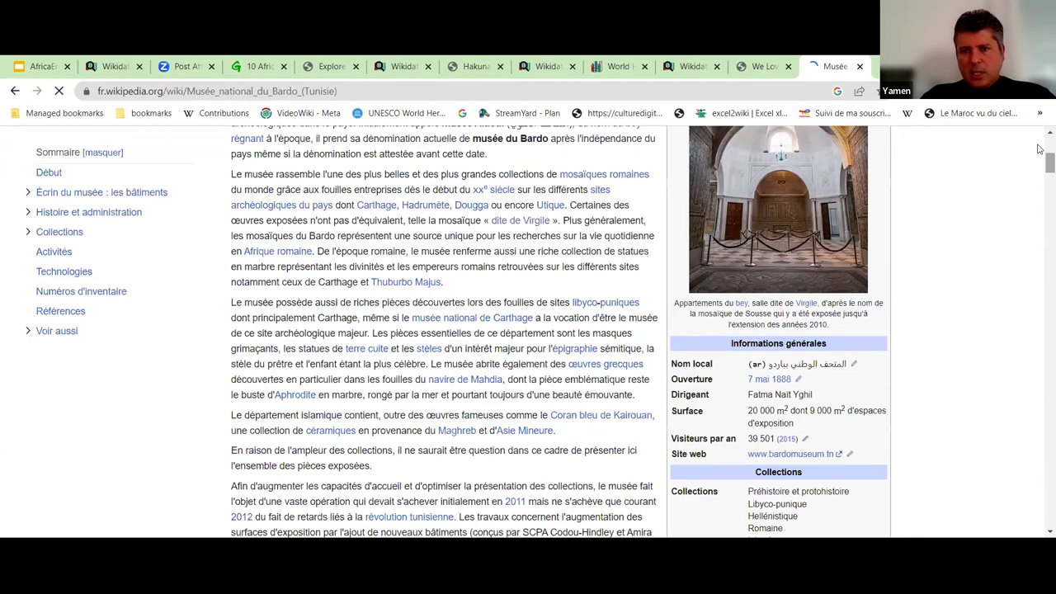
scroll(1038, 162, "up", 1)
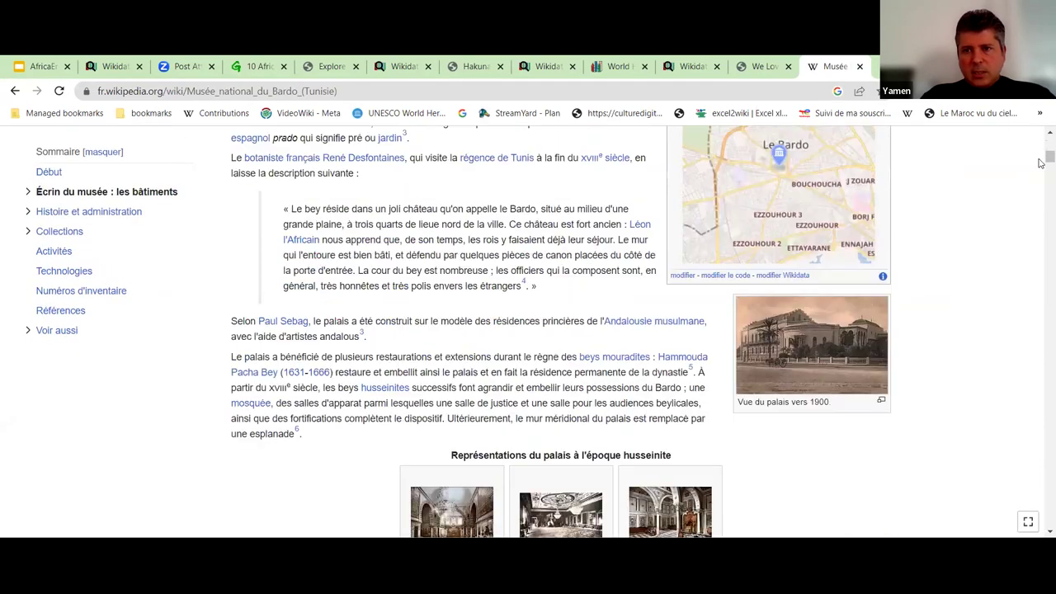
scroll(1041, 157, "up", 4)
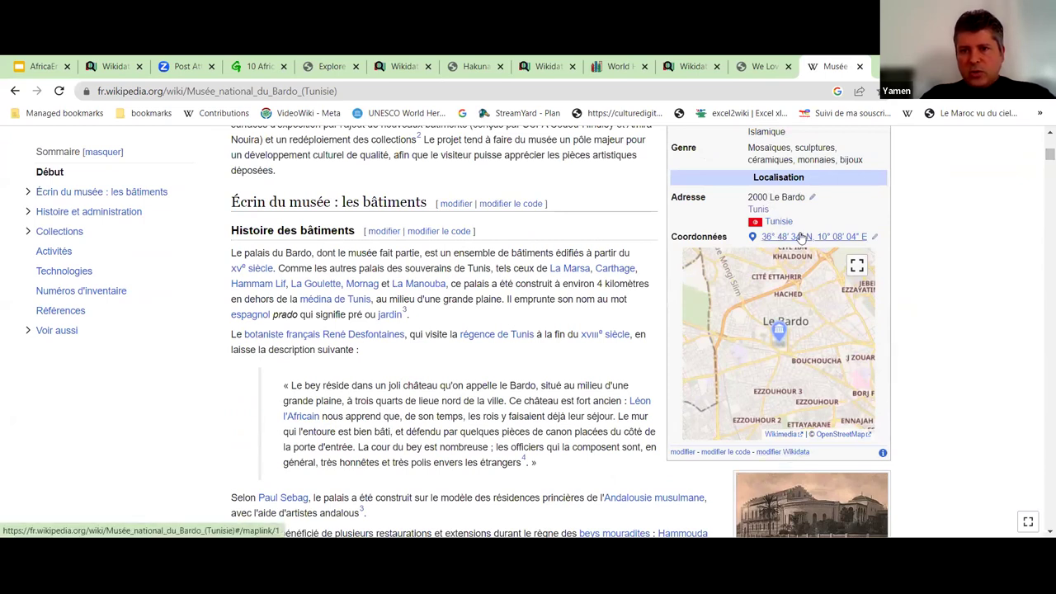
scroll(1041, 136, "up", 3)
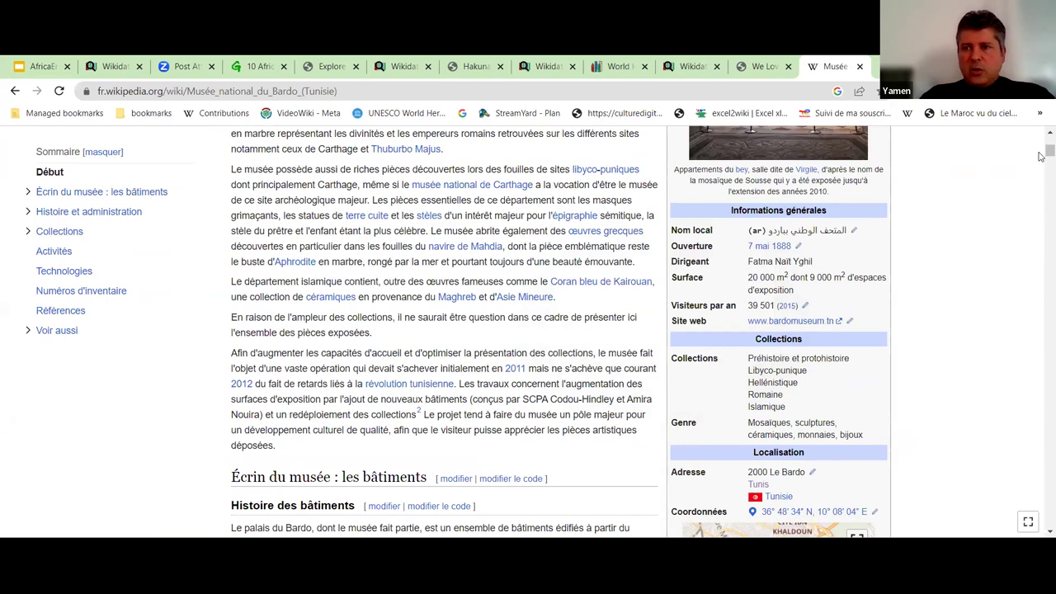
scroll(1041, 157, "down", 2)
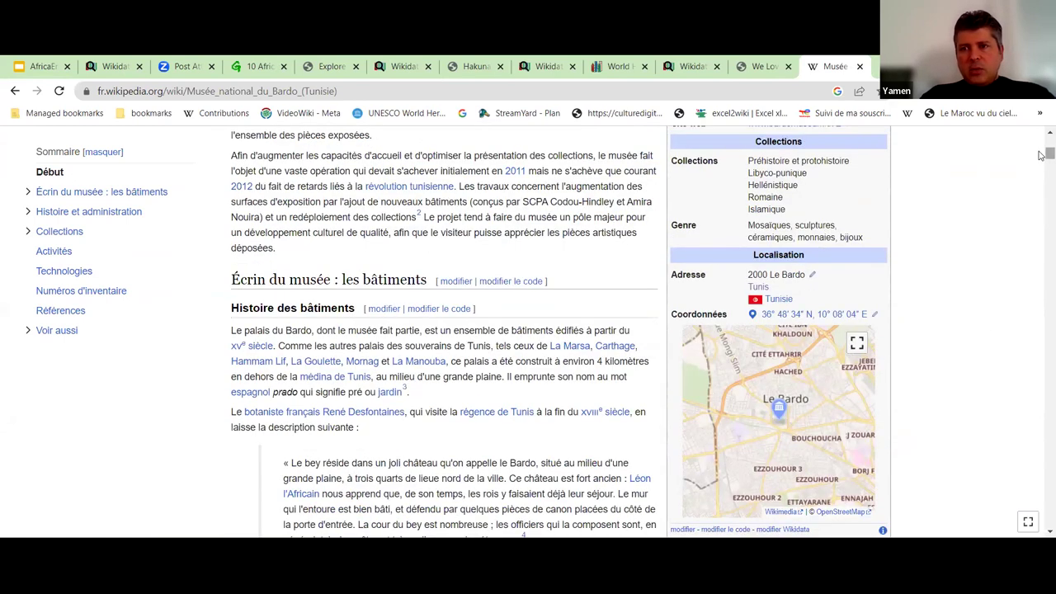
scroll(1040, 157, "down", 1)
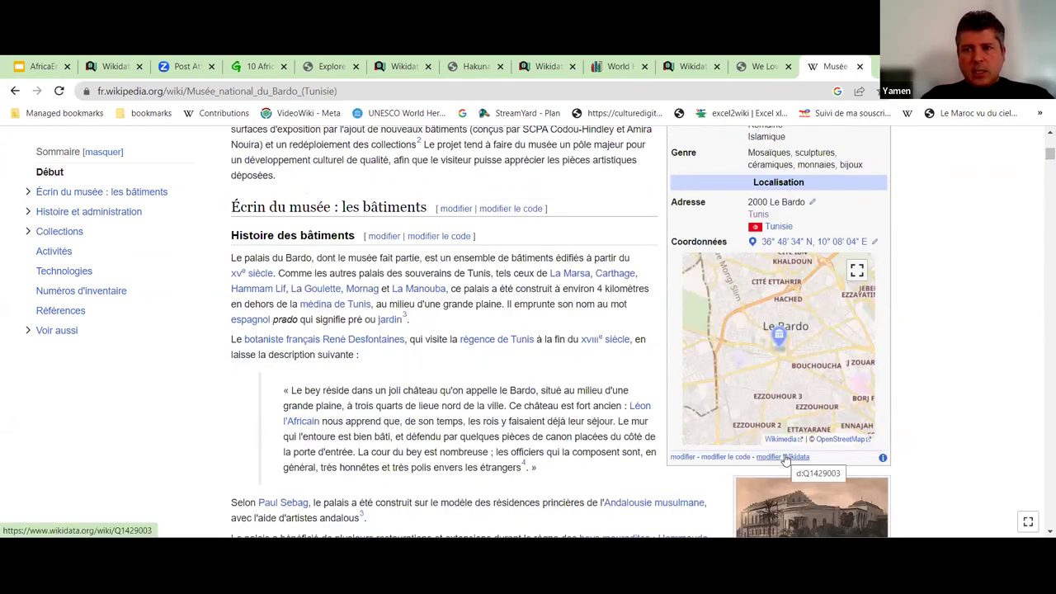
scroll(1040, 156, "up", 8)
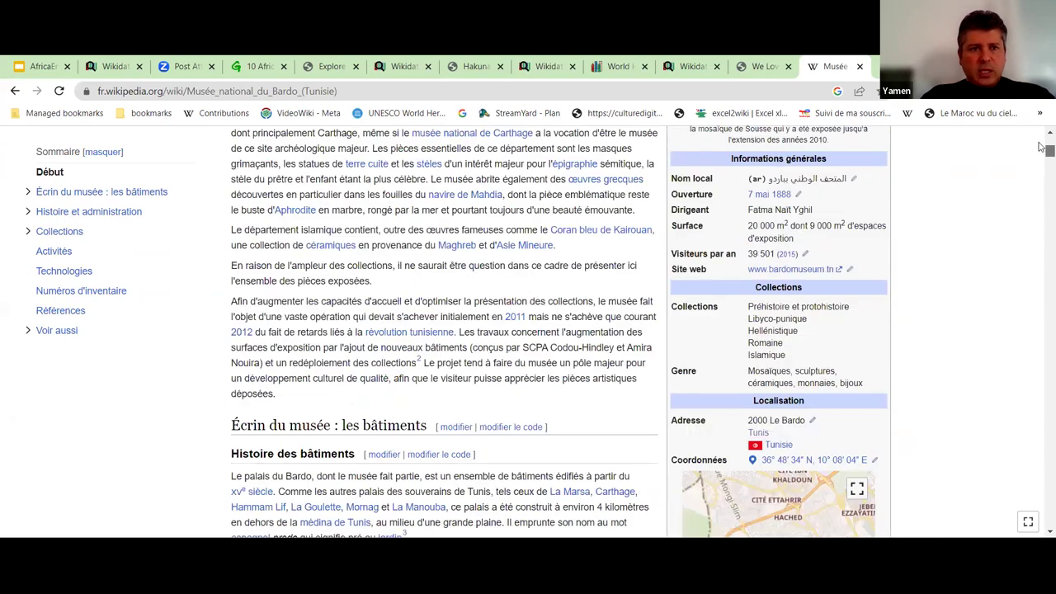
scroll(427, 231, "up", 2)
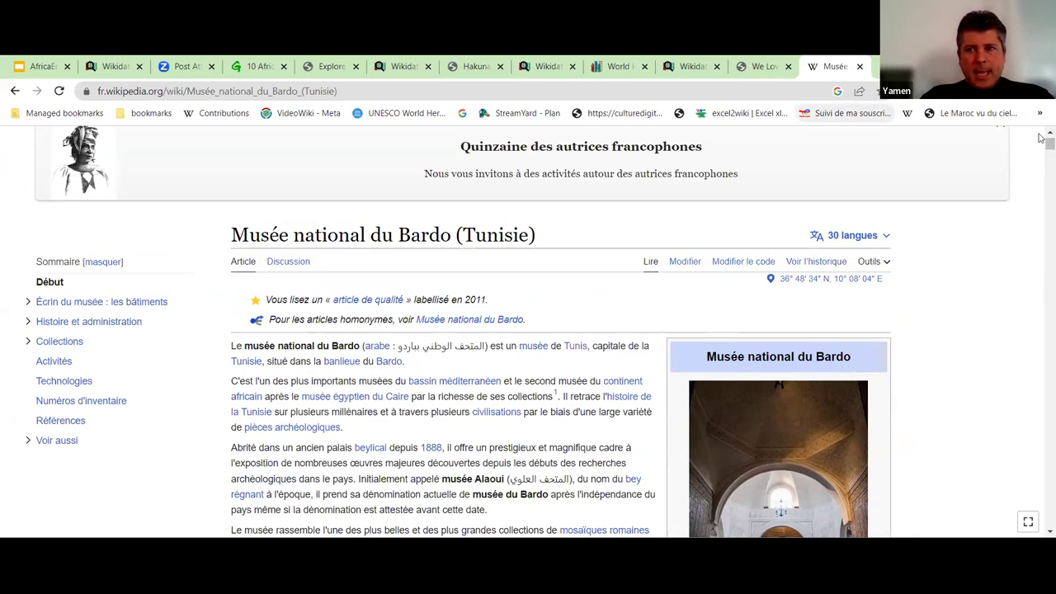
scroll(1041, 151, "up", 1)
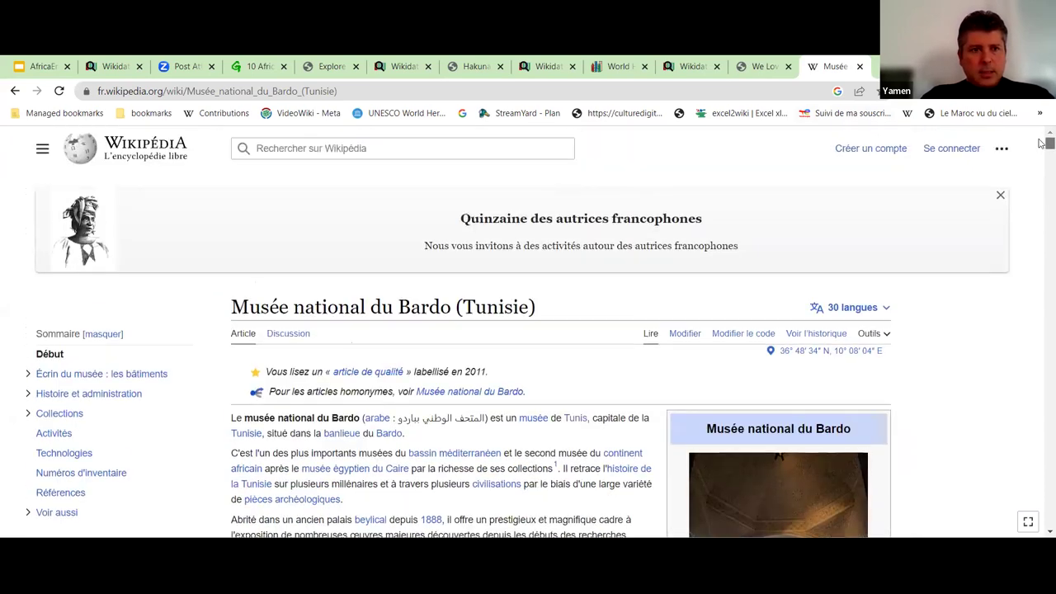
Dock Wikipedia's Menu principal in the sidebar and scroll back to the article's top
left_click(38, 149)
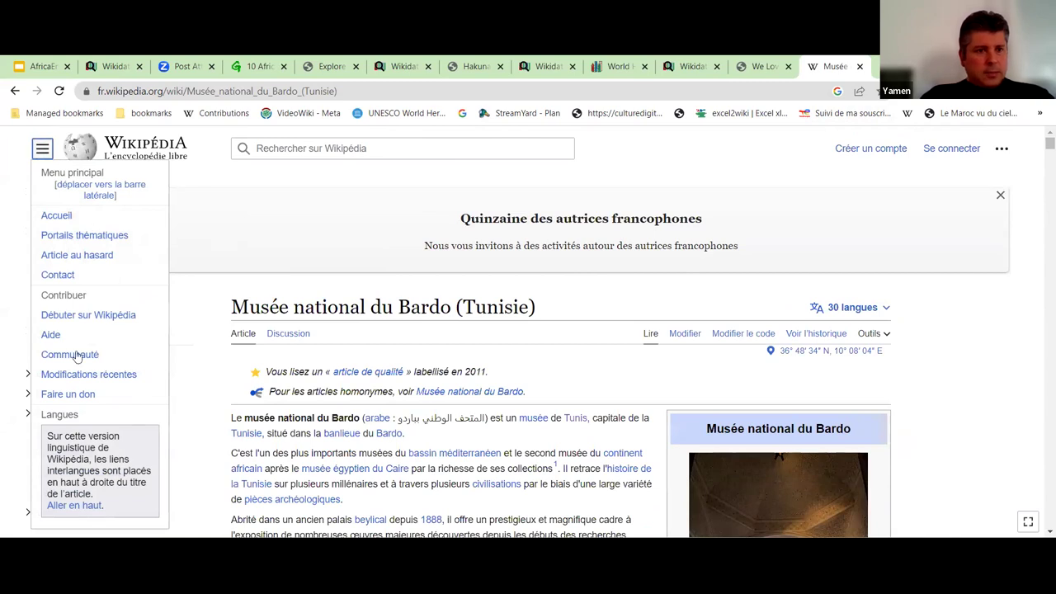
left_click(183, 338)
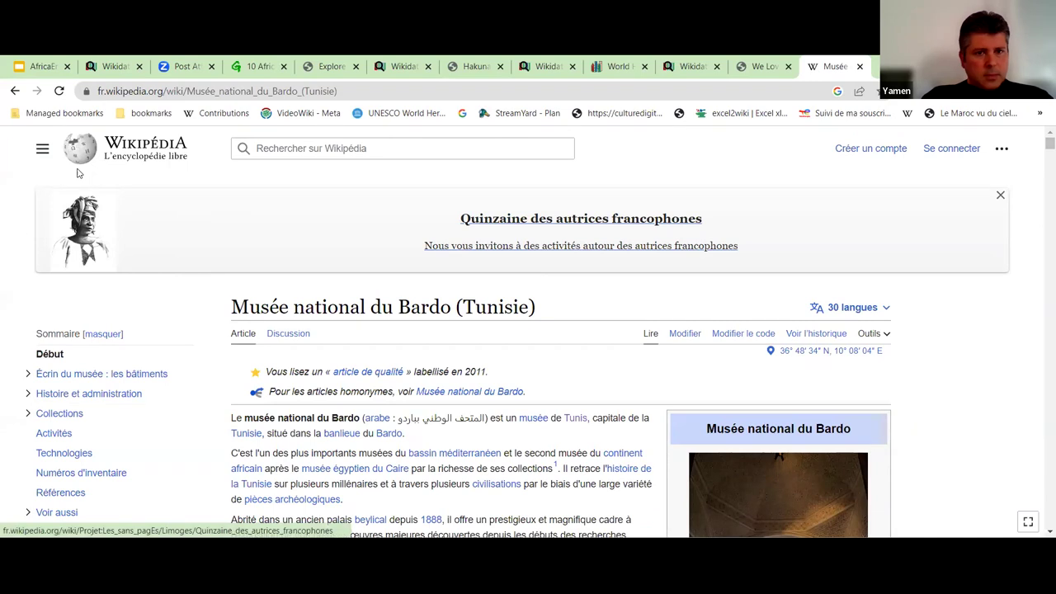
left_click(43, 148)
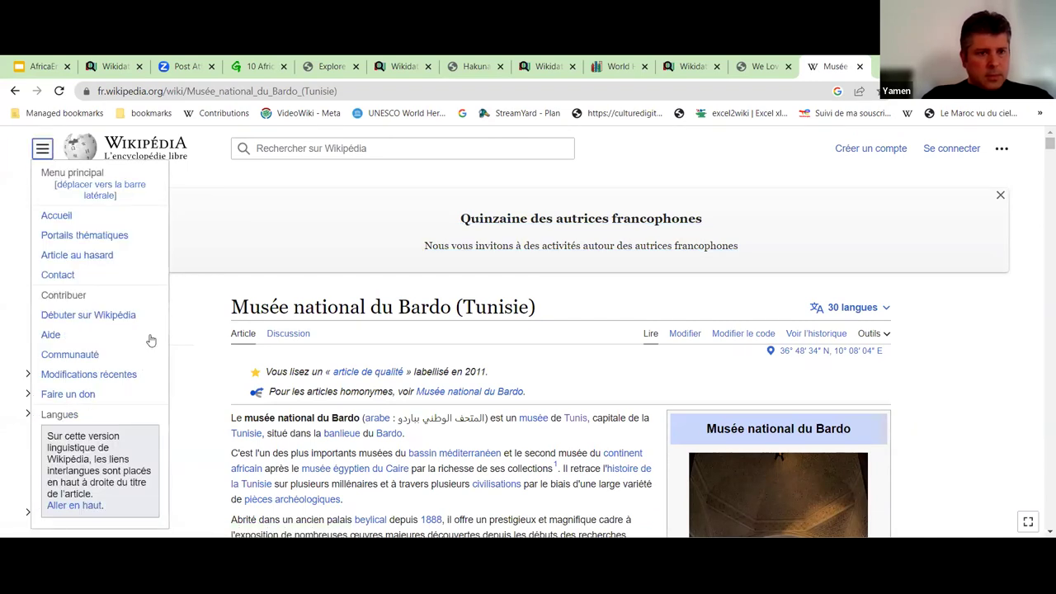
left_click(112, 195)
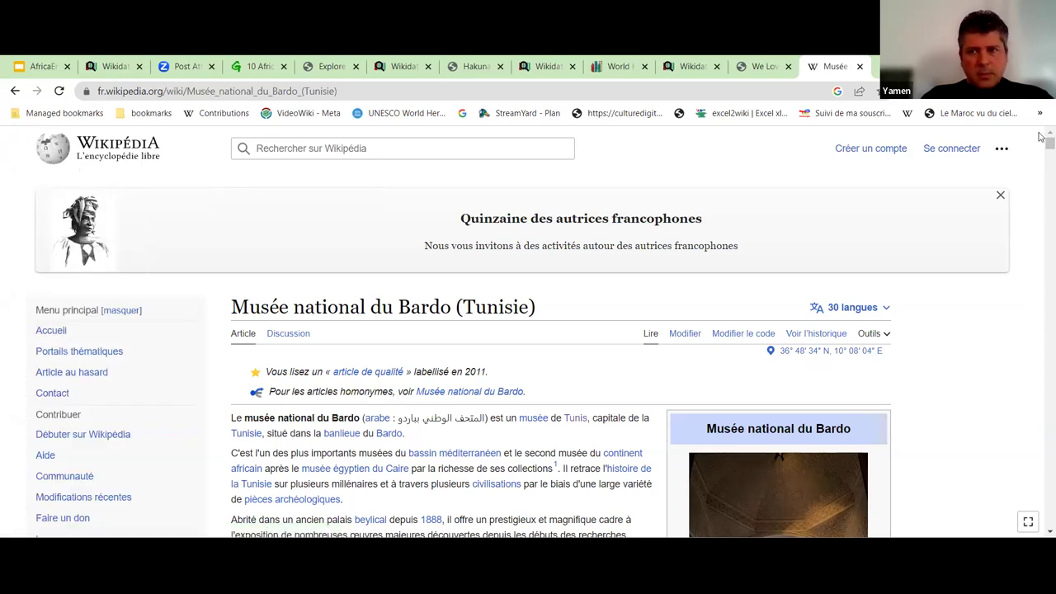
left_click_drag(1041, 147, 1041, 157)
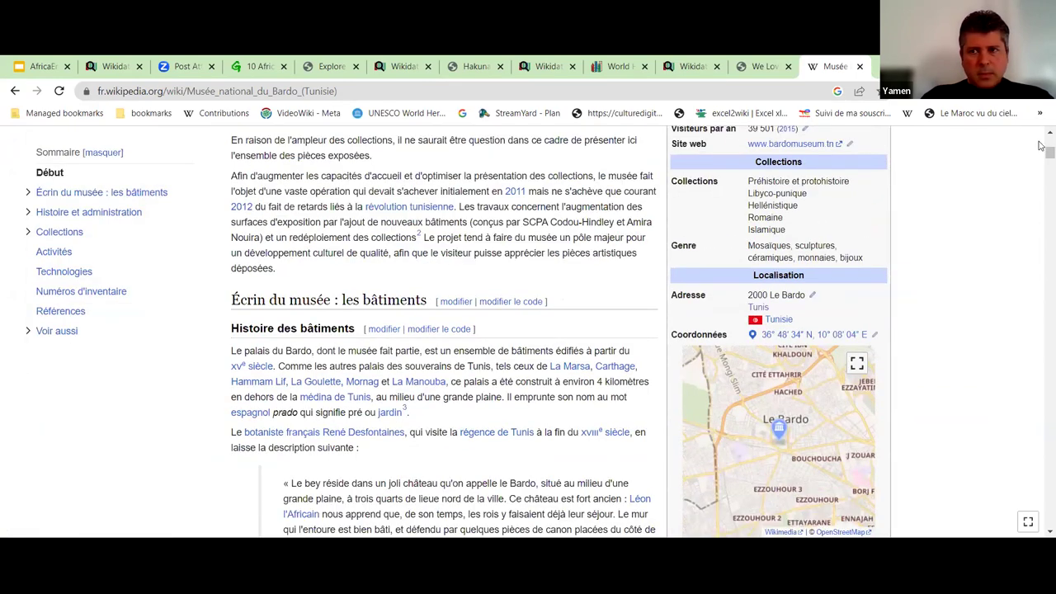
scroll(1041, 138, "up", 3)
scroll(1041, 138, "up", 6)
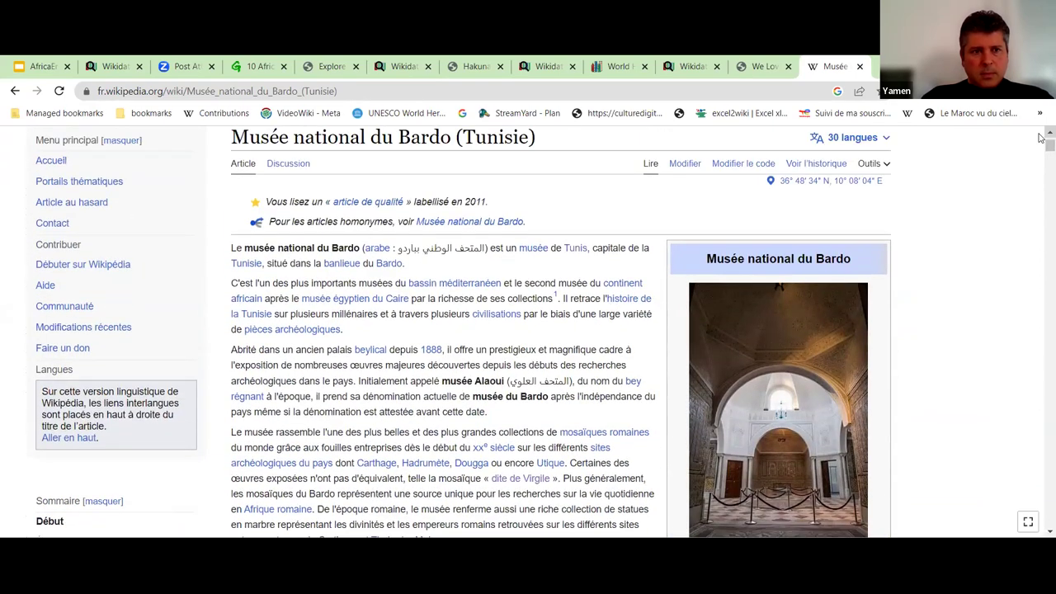
scroll(1041, 138, "up", 1)
scroll(1040, 137, "up", 1)
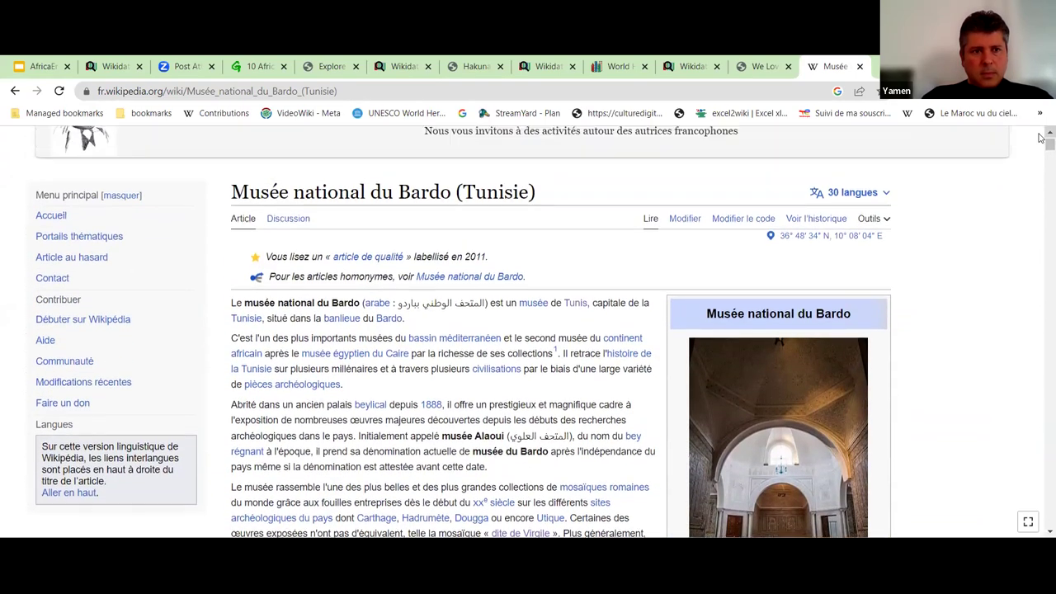
scroll(1041, 138, "up", 2)
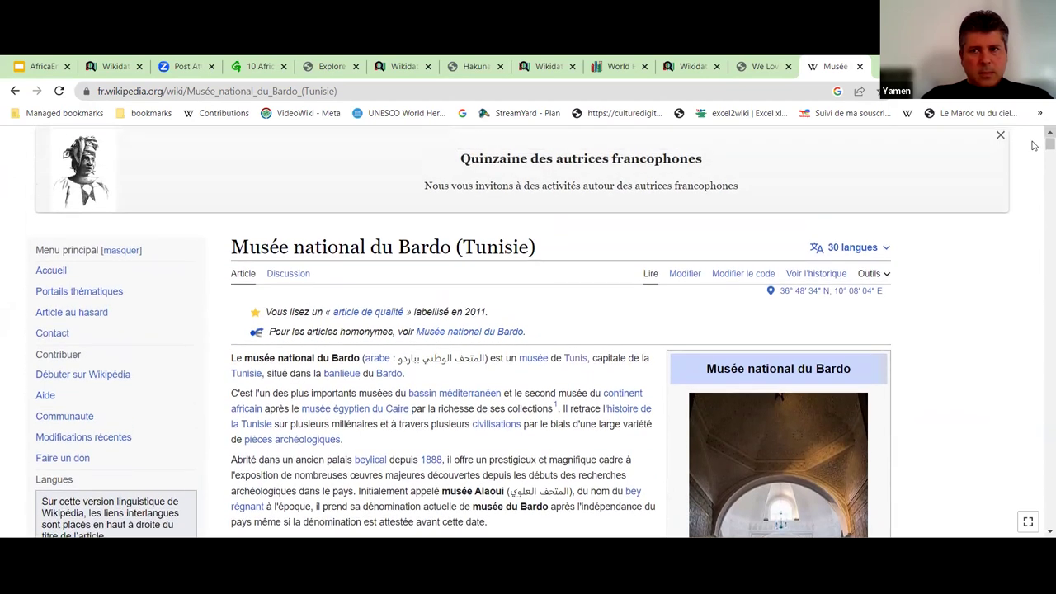
scroll(1041, 138, "up", 2)
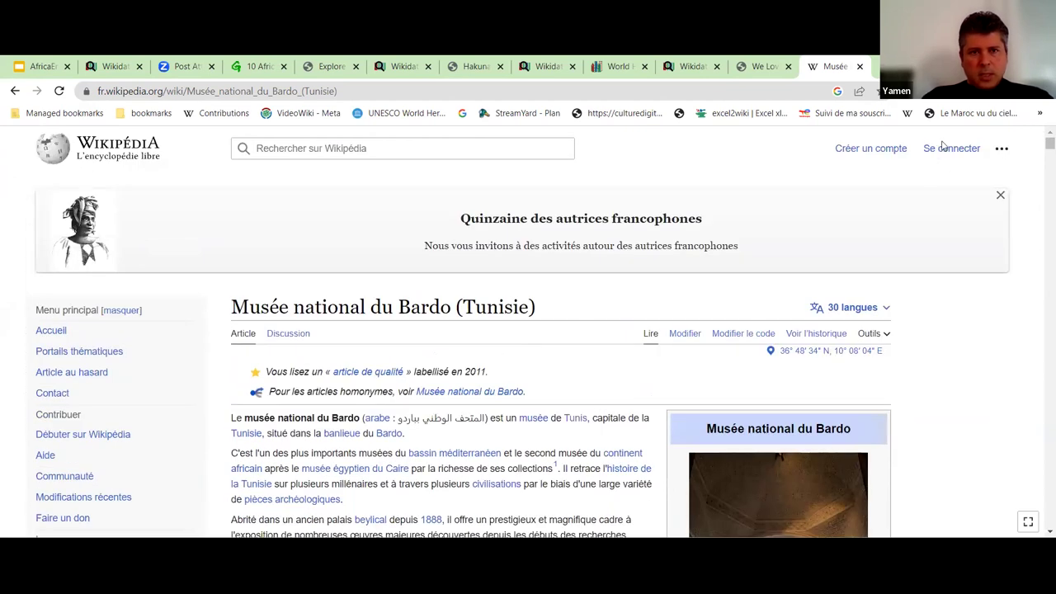
Follow the Wikipedia sign-in link and scroll through the Bardo museum article
left_click(941, 151)
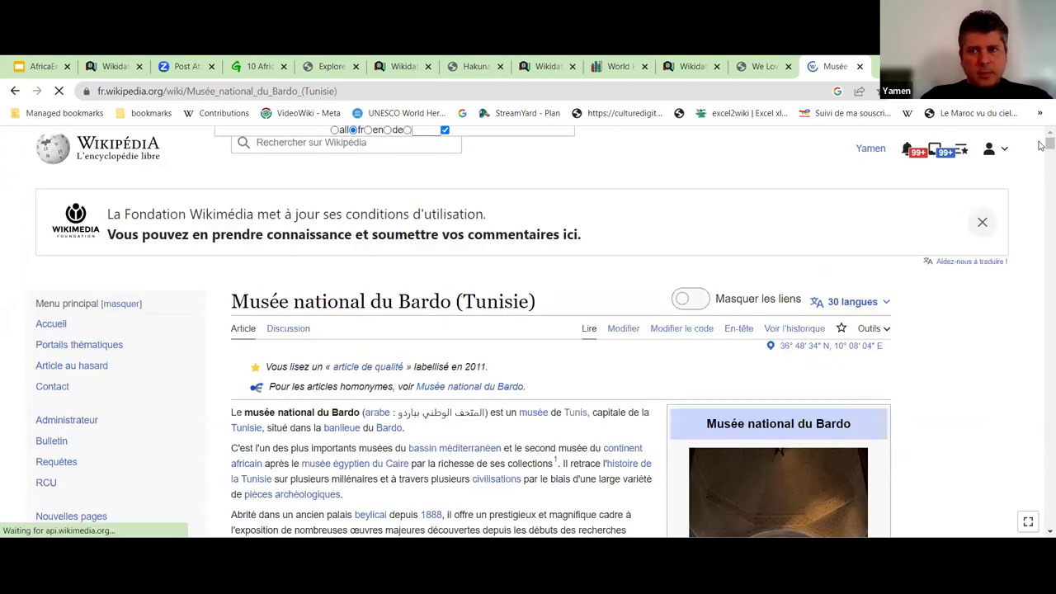
scroll(1041, 146, "down", 5)
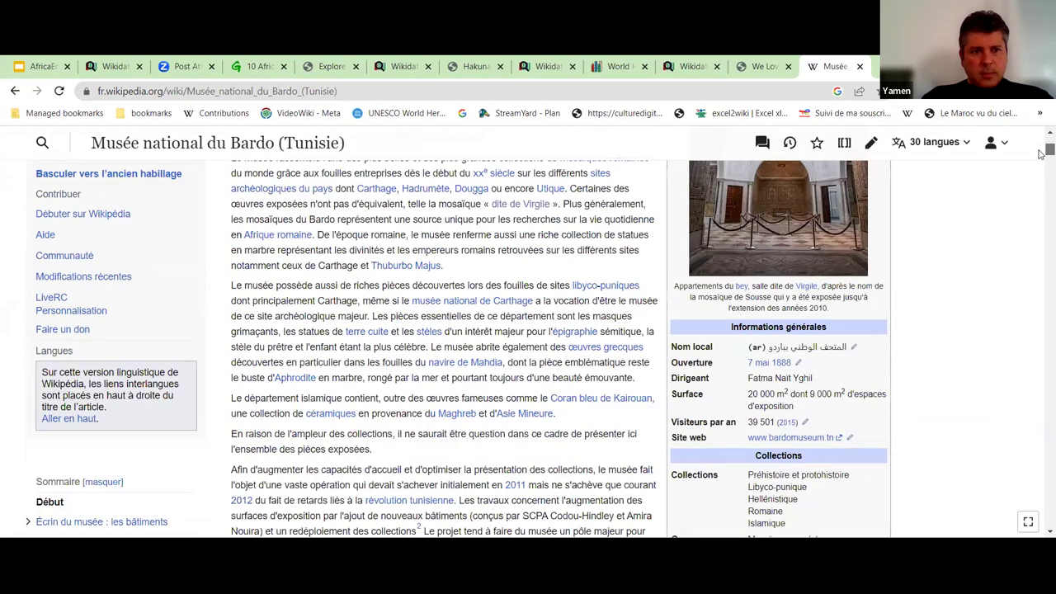
scroll(1040, 148, "up", 2)
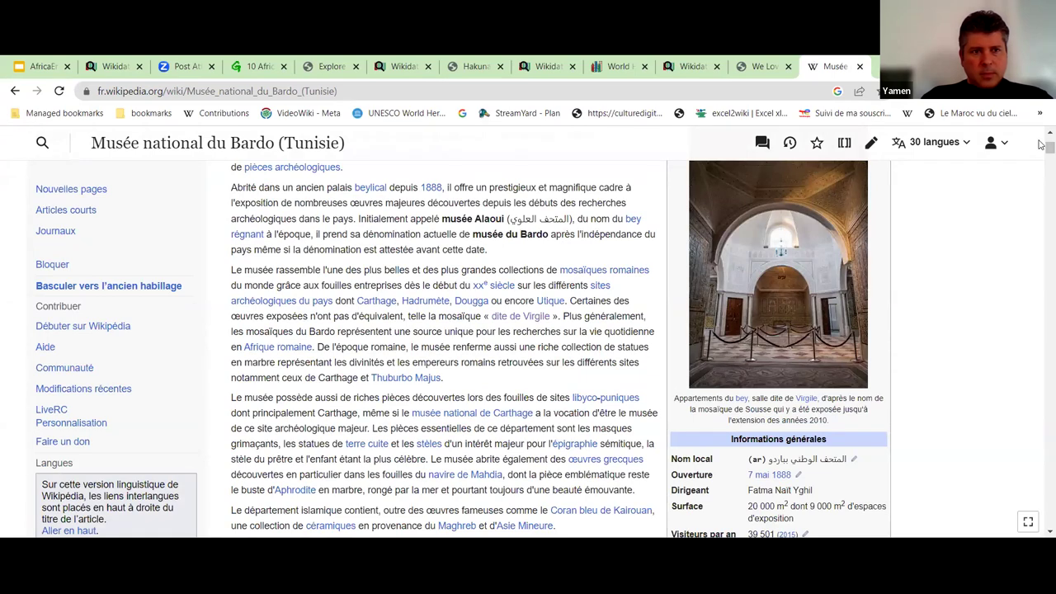
scroll(1040, 144, "up", 1)
scroll(1041, 142, "up", 3)
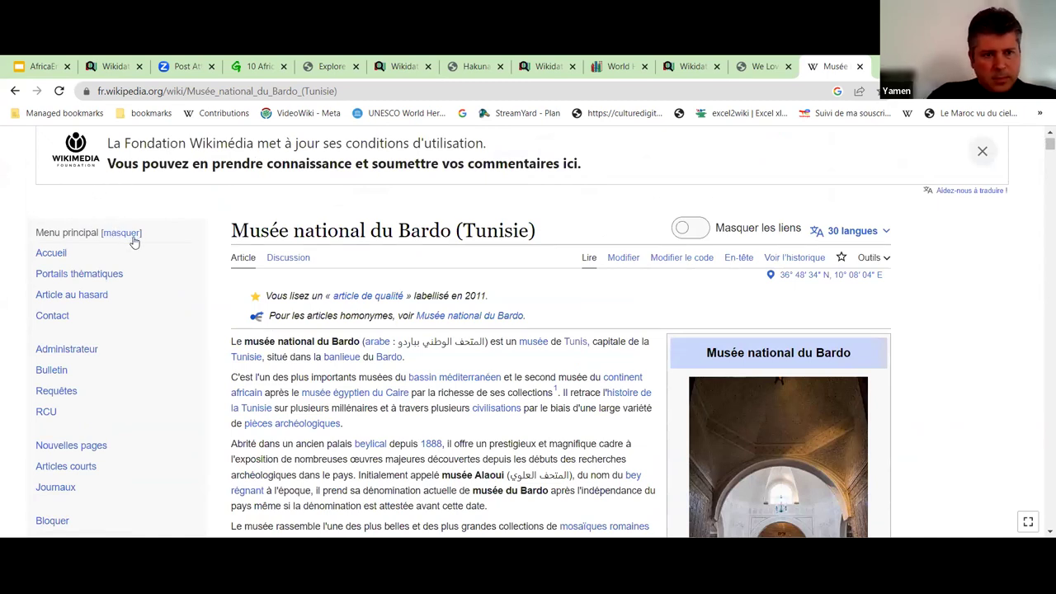
scroll(2, 296, "down", 4)
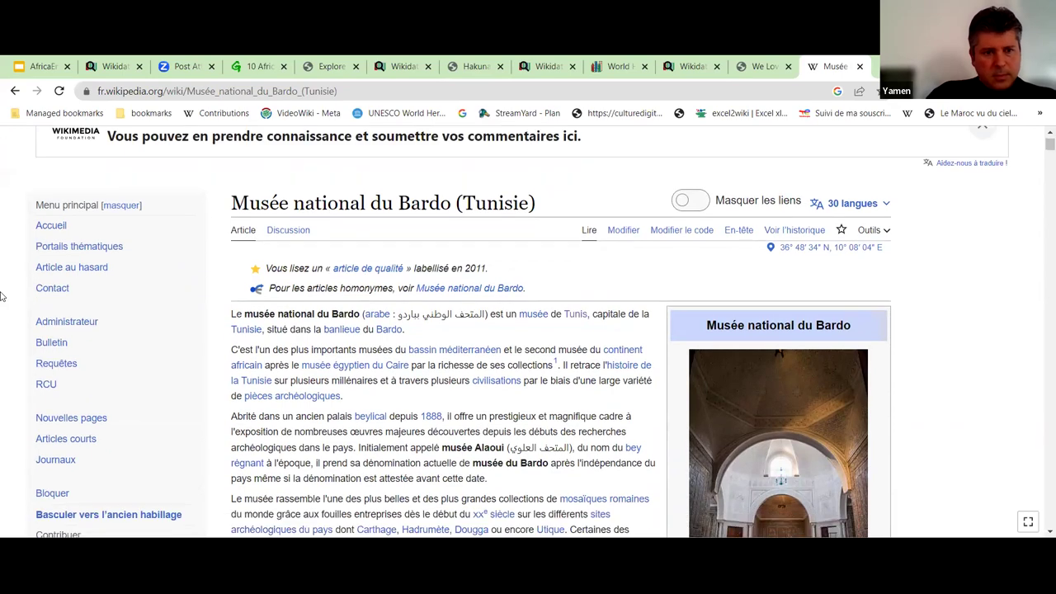
scroll(2, 295, "down", 2)
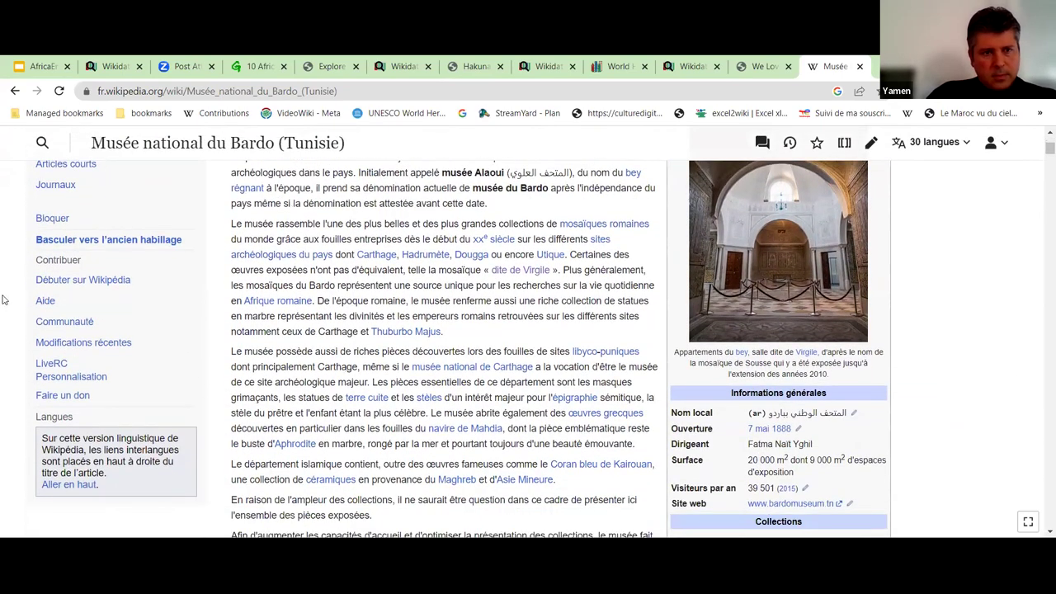
scroll(2, 327, "down", 1)
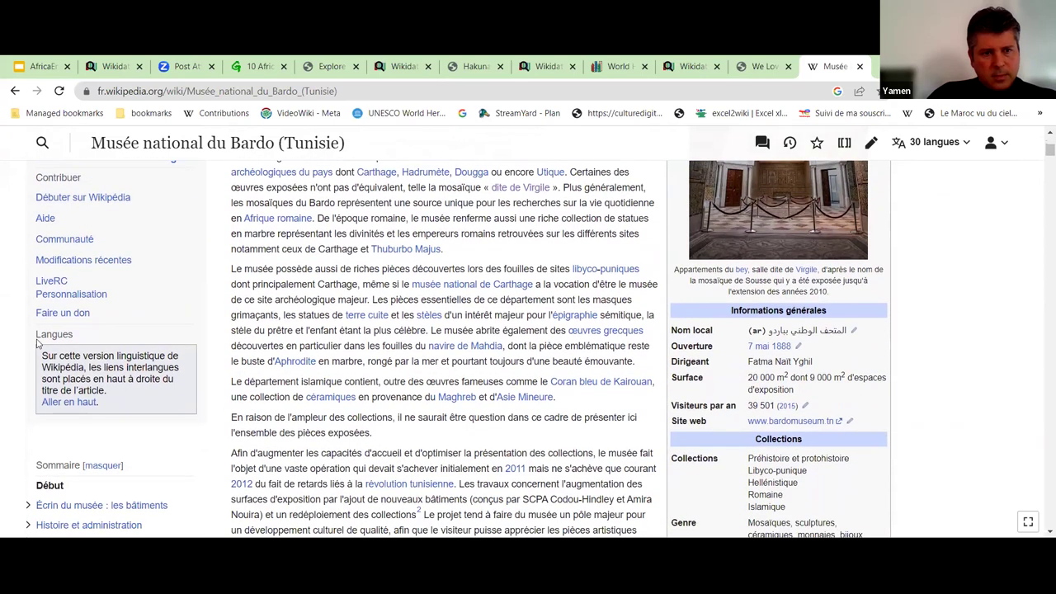
Jump back to the article's top where its 30 language links are offered
left_click(69, 401)
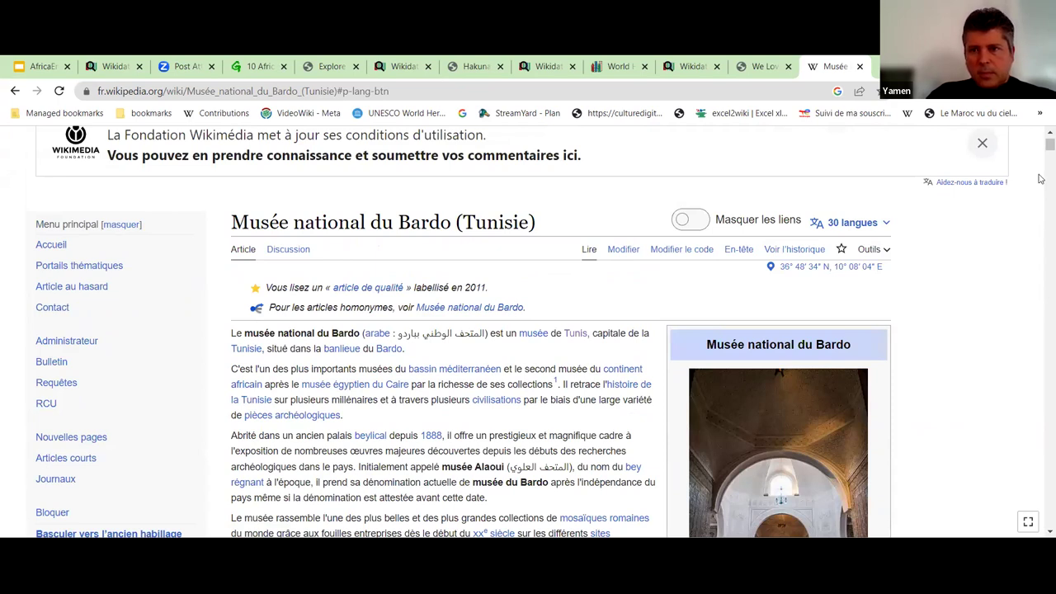
scroll(1040, 149, "up", 1)
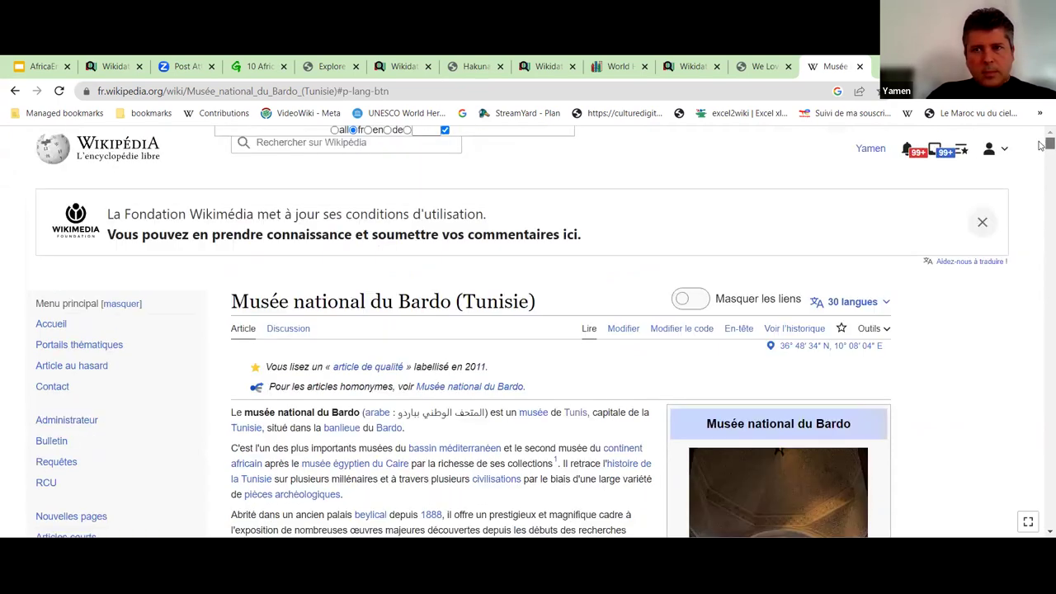
scroll(1041, 149, "down", 3)
scroll(1041, 150, "up", 3)
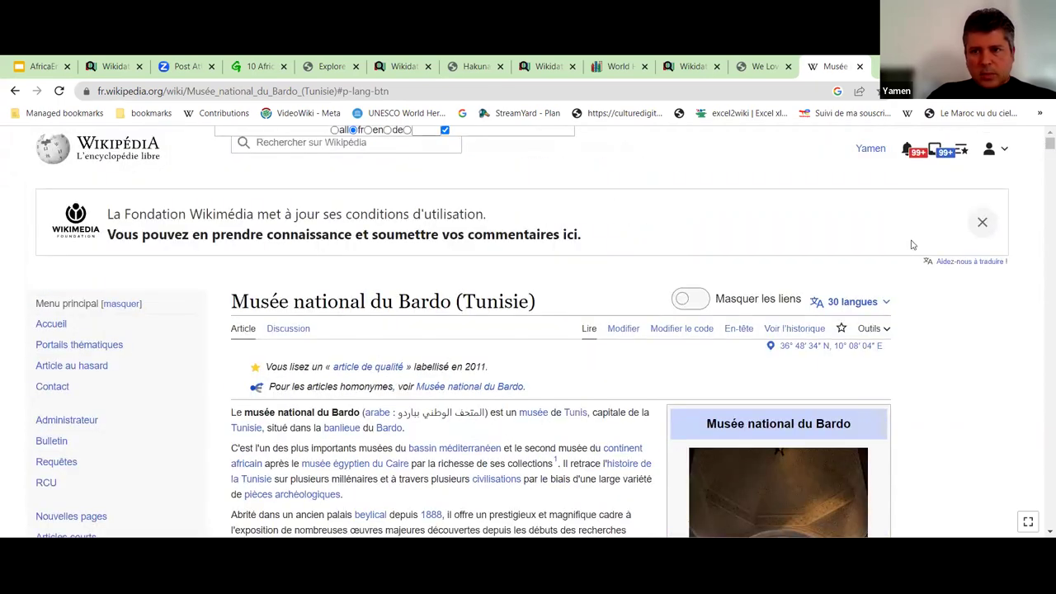
Switch to the English 'Bardo National Museum (Tunis)' article and scroll through it
left_click(858, 298)
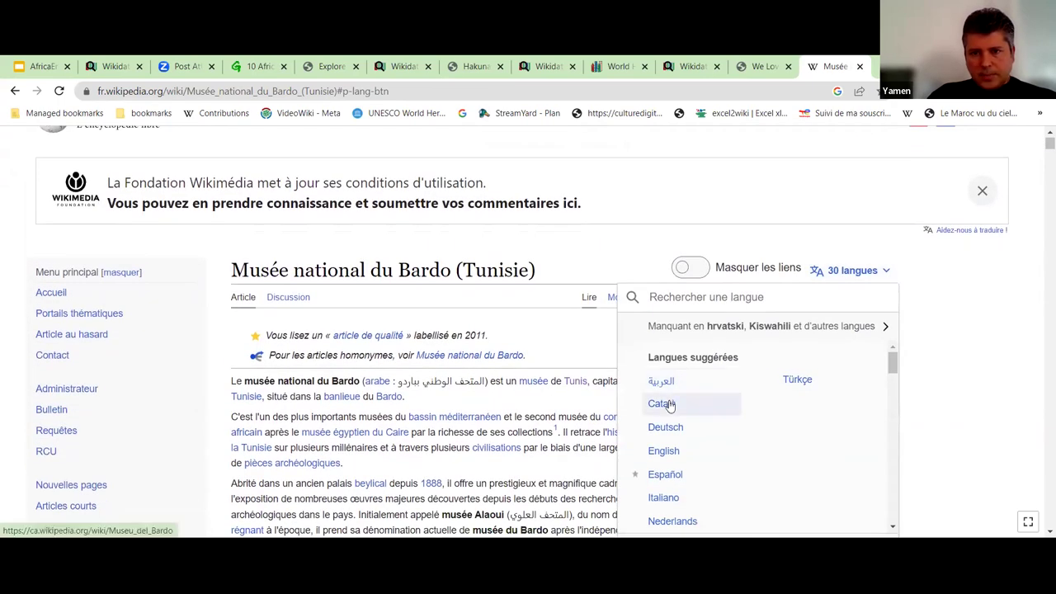
key("Down")
key("Down")
key("Return")
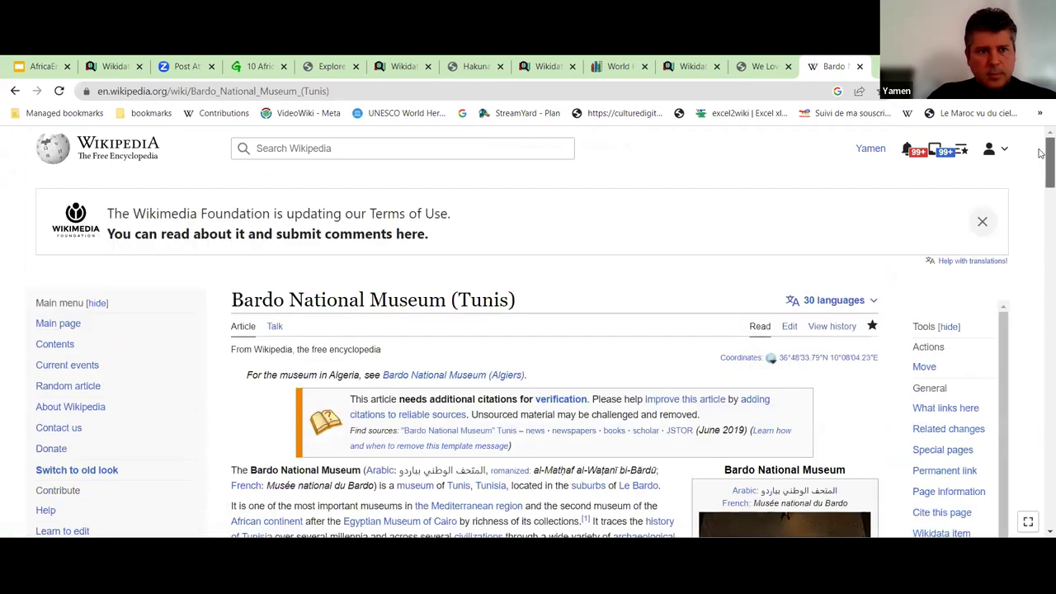
scroll(1041, 159, "down", 2)
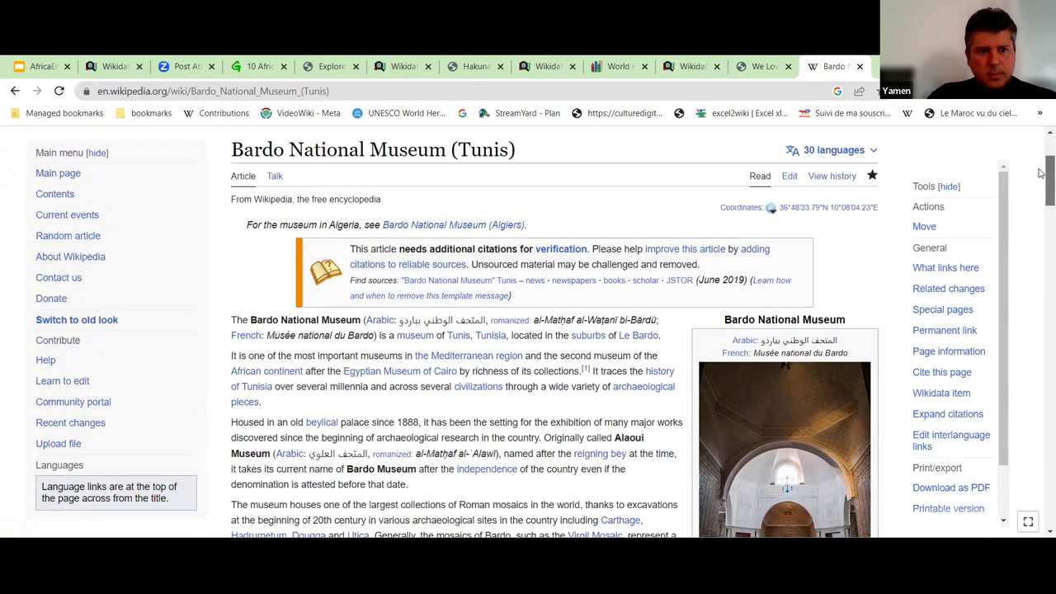
left_click_drag(1041, 188, 1037, 274)
scroll(1031, 191, "up", 1)
scroll(1031, 191, "up", 4)
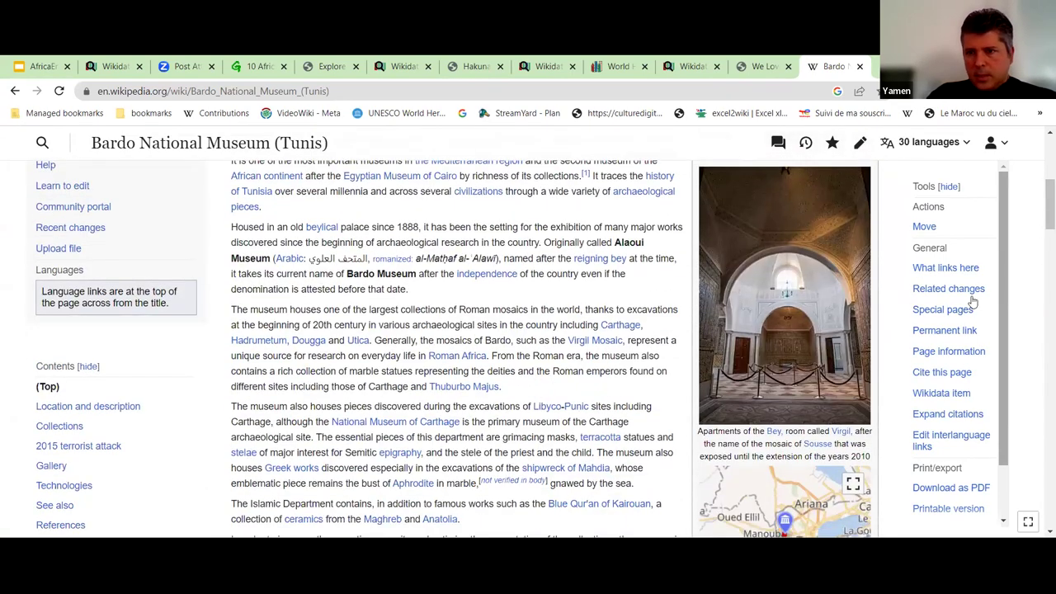
Open Wikidata item Q1429003 for the Bardo National Museum and browse its statements and sitelinks
left_click(938, 395)
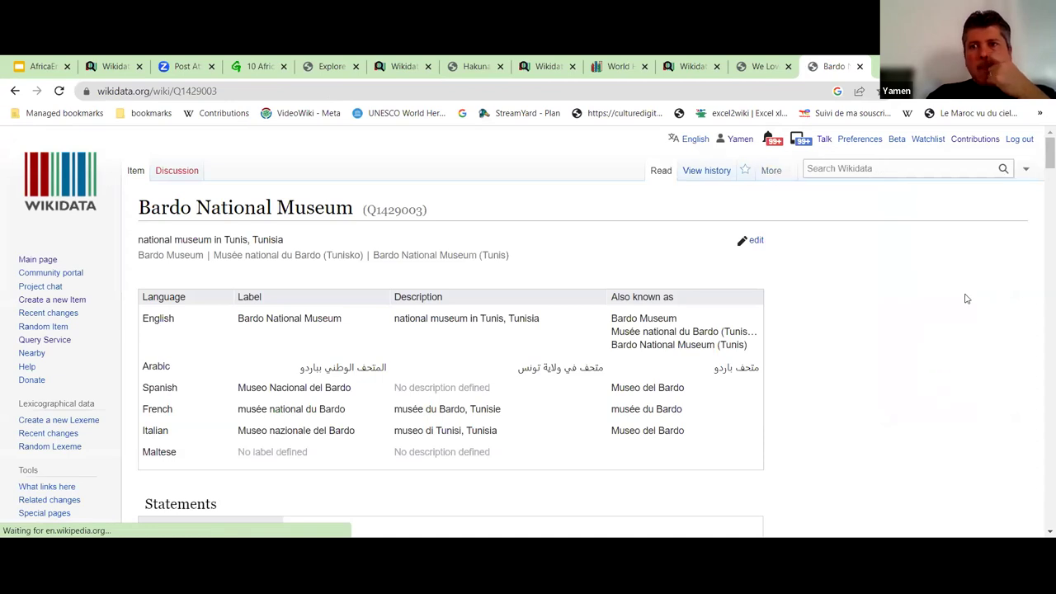
scroll(1041, 193, "down", 7)
scroll(1041, 193, "down", 20)
left_click_drag(1041, 345, 1041, 511)
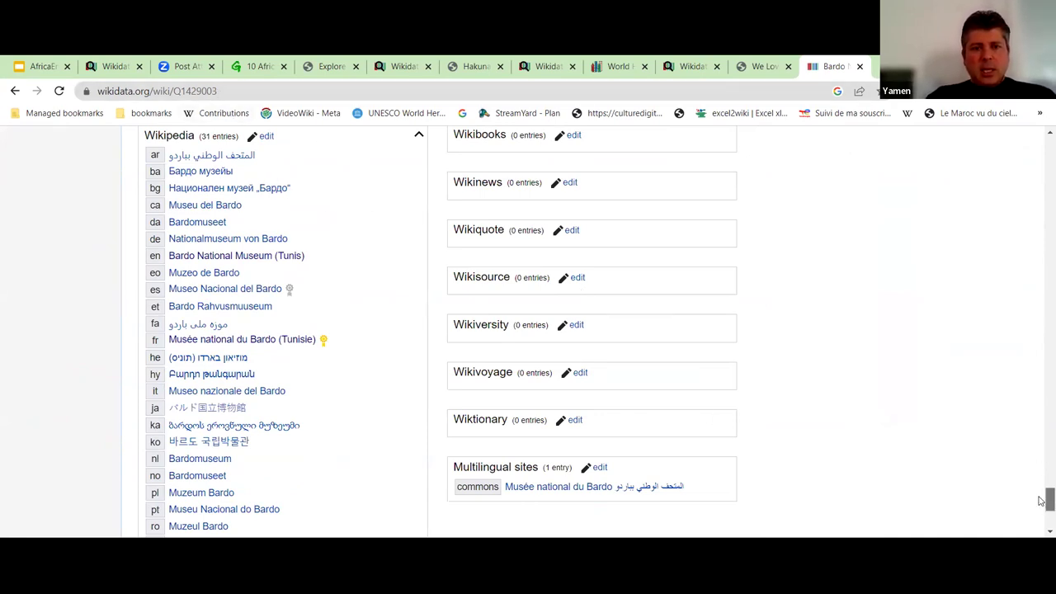
left_click_drag(1041, 498, 1019, 132)
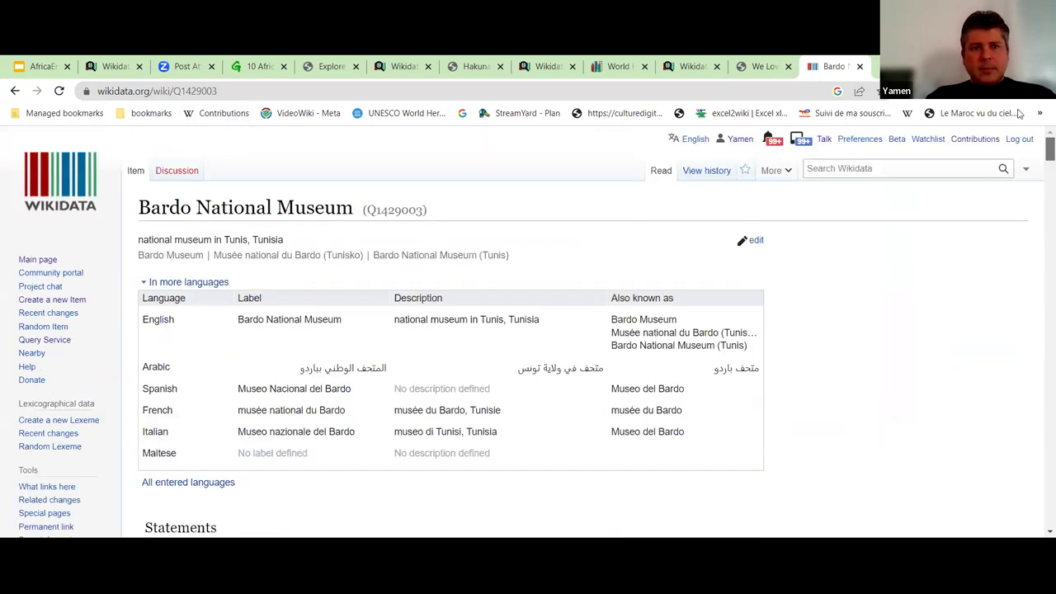
Go to the Wikidata main page, then to the Greenpeace African climate youth activists article
left_click(84, 175)
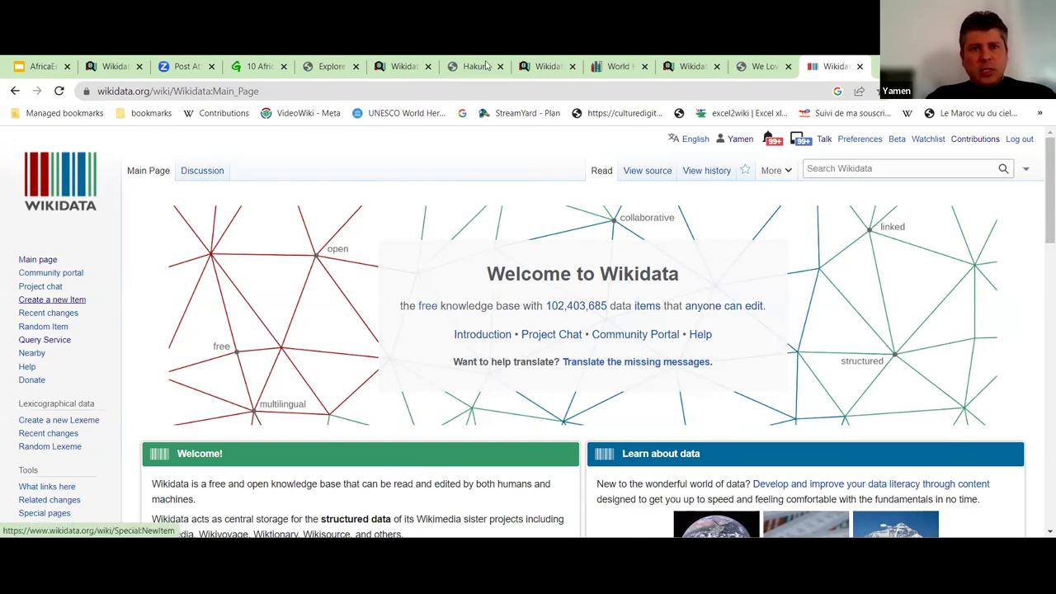
left_click(257, 66)
left_click_drag(1041, 288, 1041, 328)
key("ctrl+l")
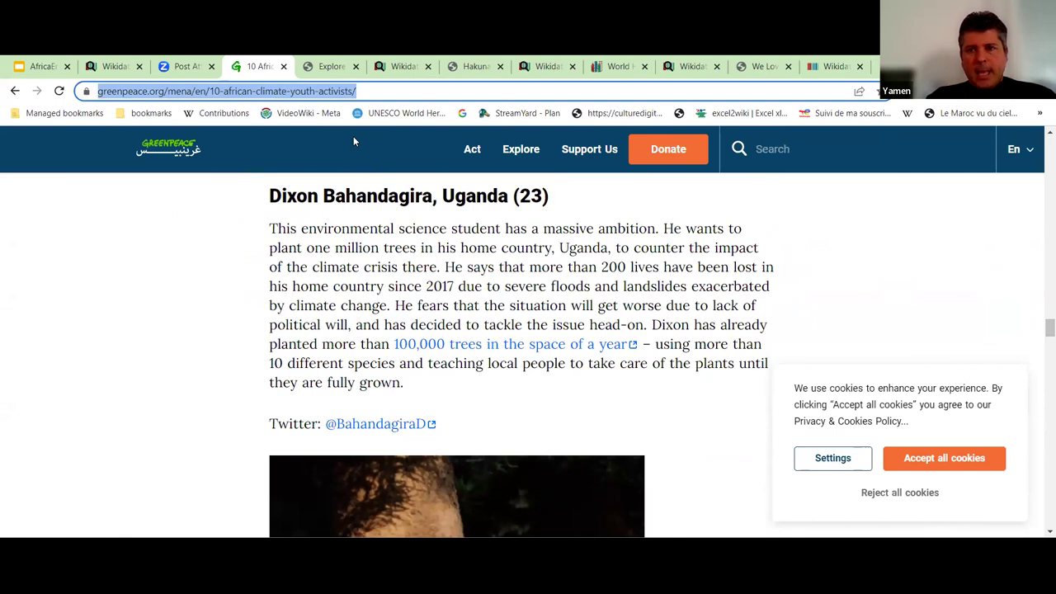
Cycle through the timeline query, Nigerian women map query and Wikidata main page tabs
left_click(352, 138)
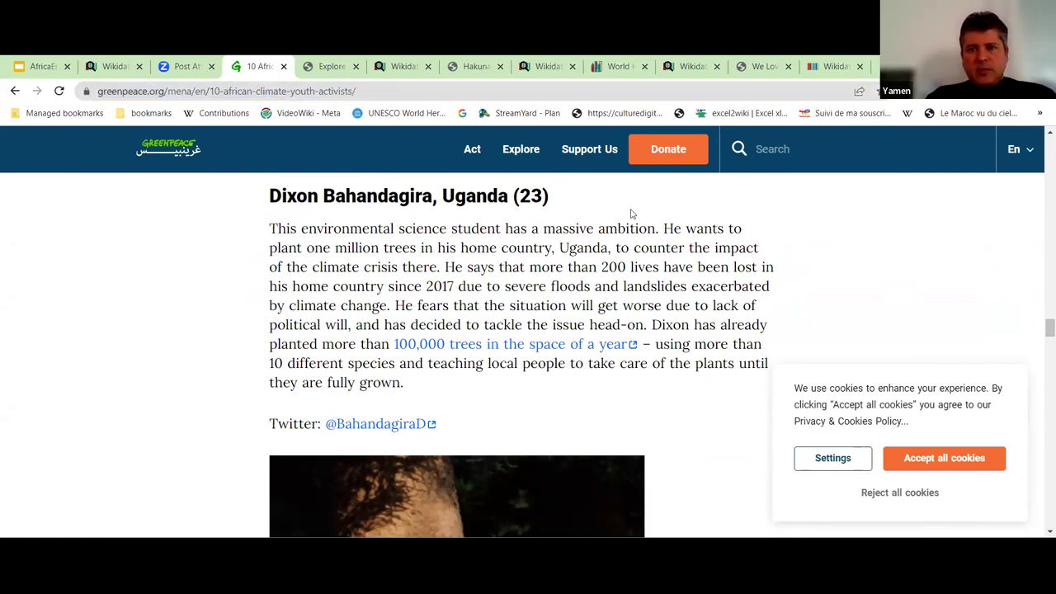
left_click(118, 63)
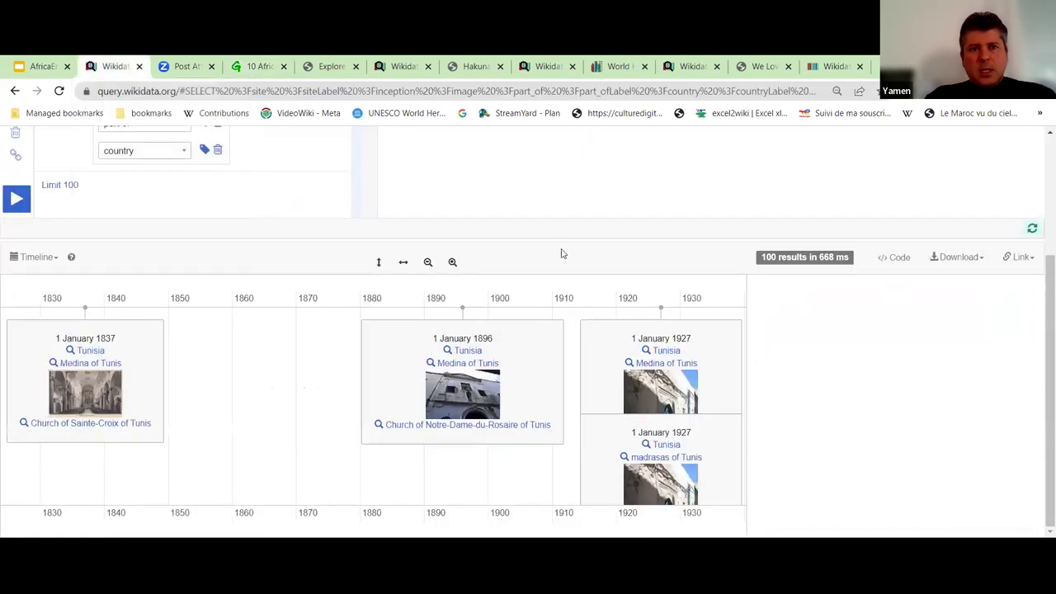
left_click(418, 61)
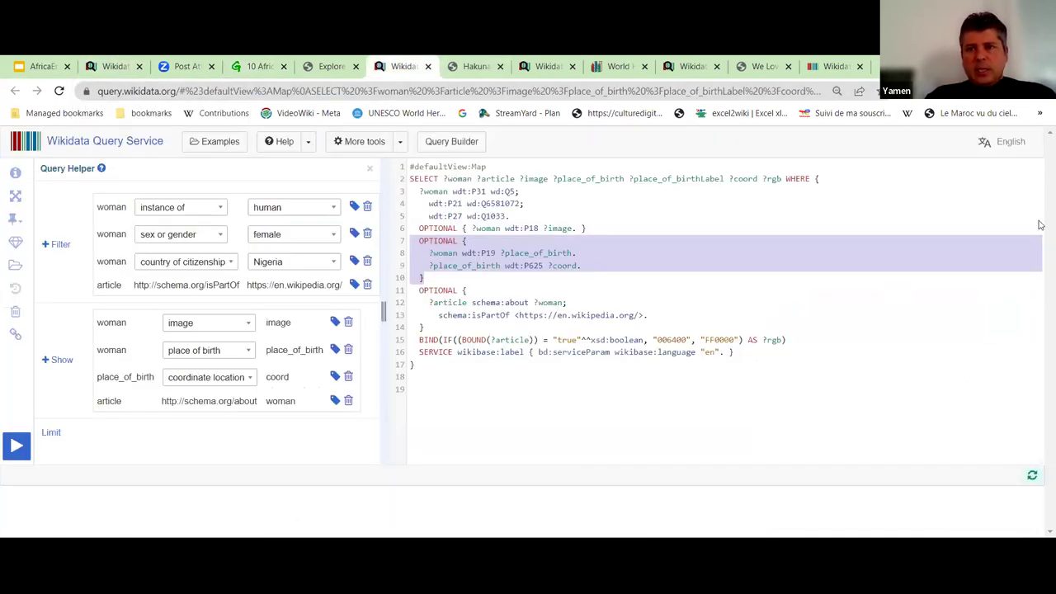
left_click(833, 66)
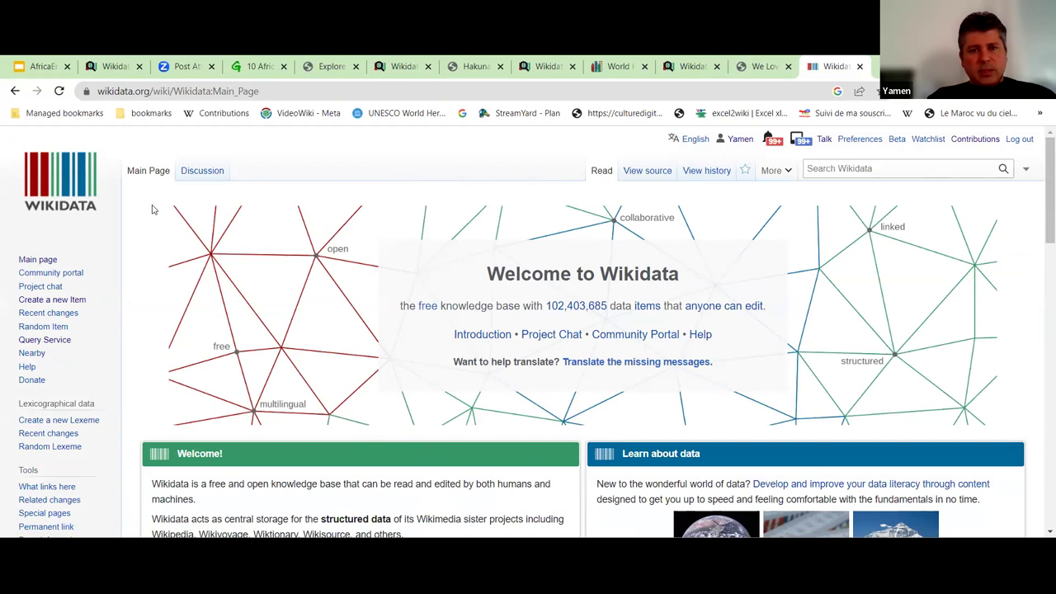
Return to the Medina of Tunis timeline results showing 100 plotted Tunisian sites
left_click(40, 286)
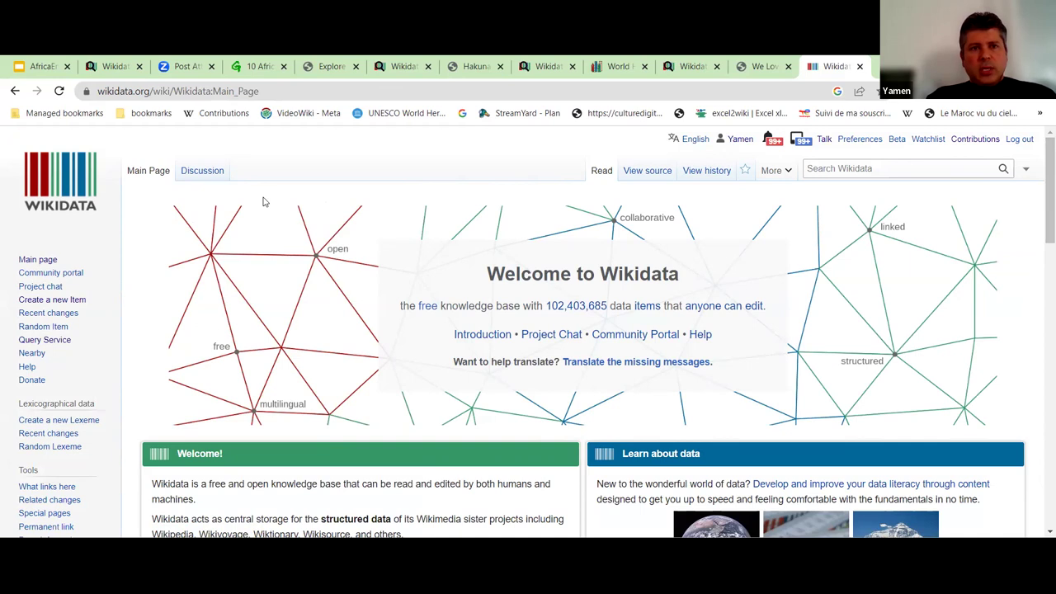
left_click(114, 65)
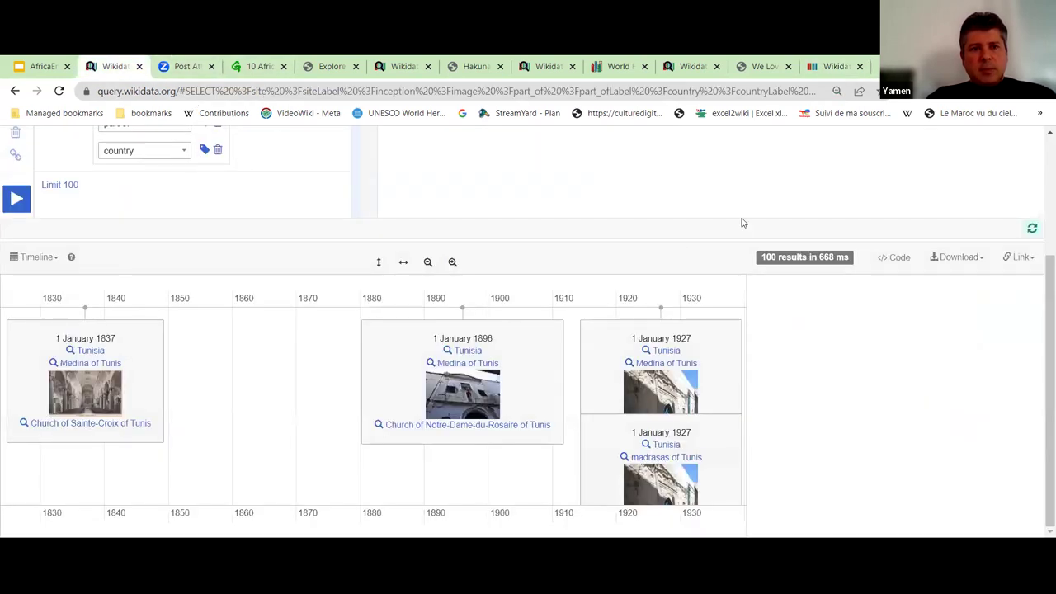
scroll(1039, 327, "up", 3)
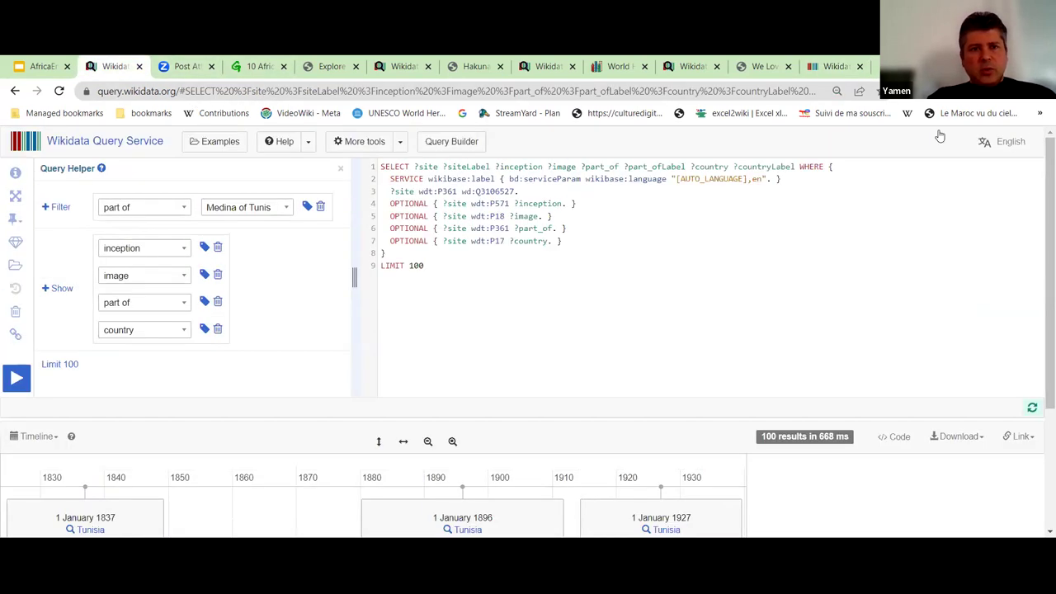
left_click(217, 141)
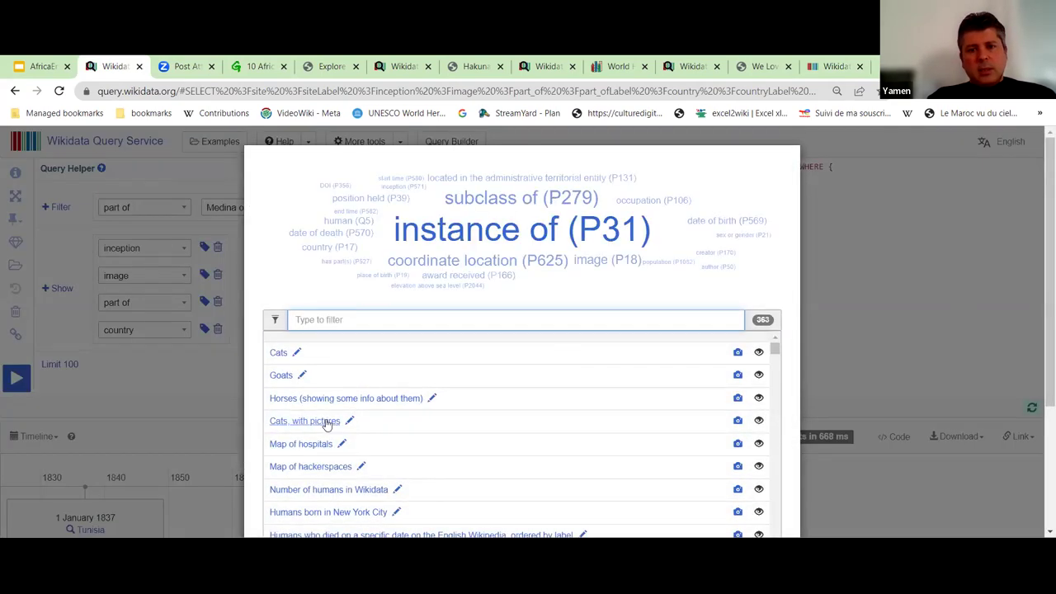
left_click_drag(1039, 224, 1039, 347)
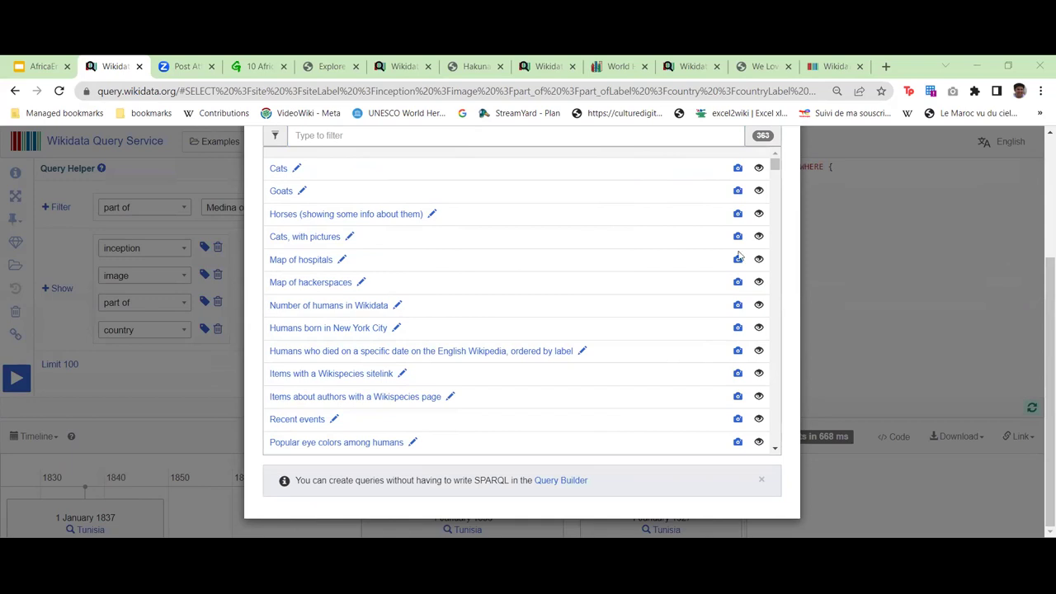
left_click(175, 177)
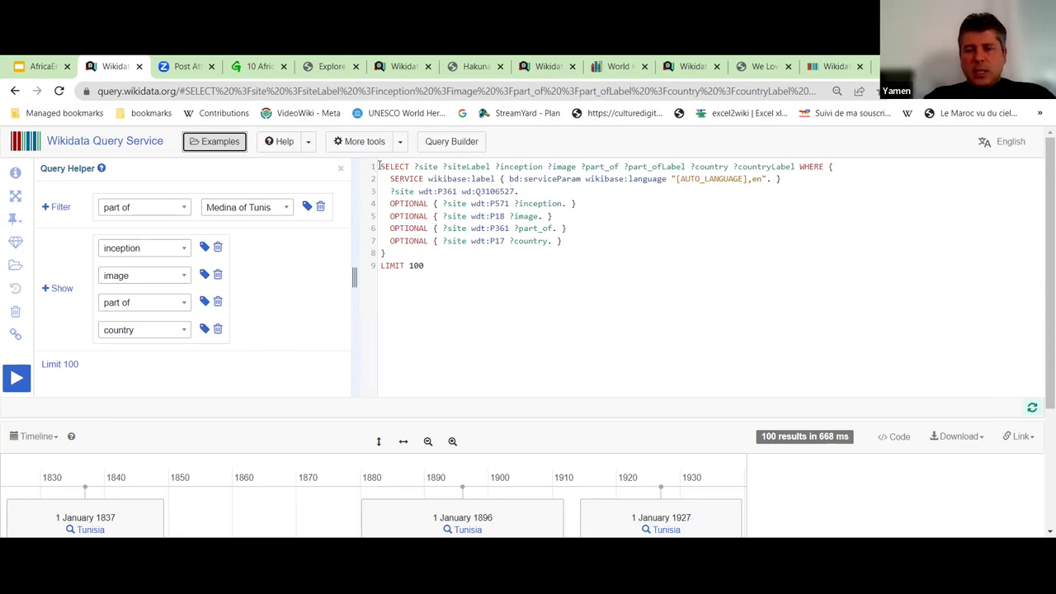
Select query lines 2–6, then view the African museums map query and the slides presentation
left_click_drag(381, 178, 380, 240)
left_click(460, 216)
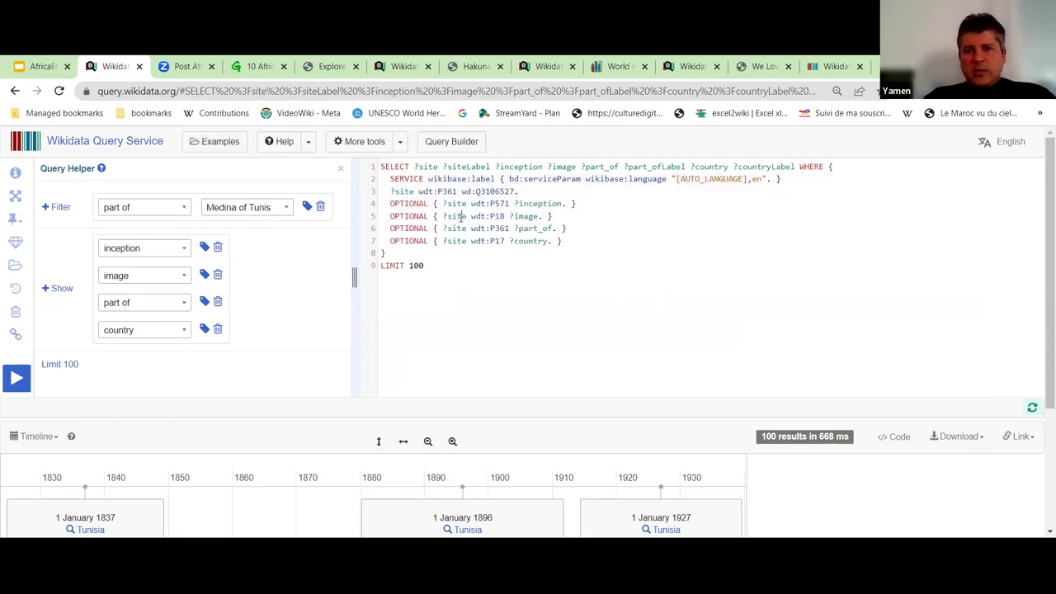
mouse_move(496, 204)
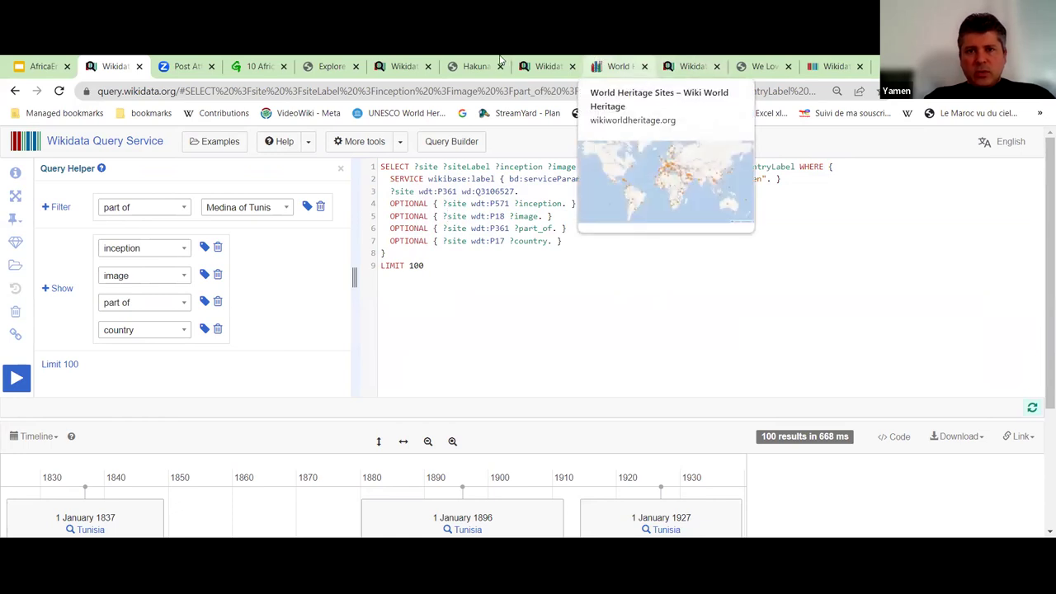
left_click(544, 66)
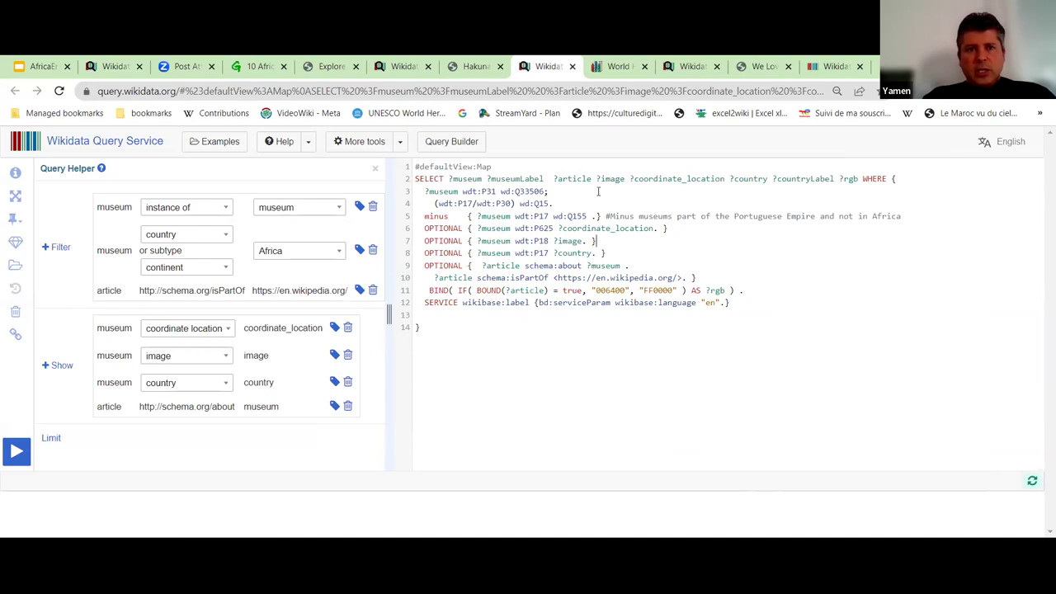
left_click(36, 65)
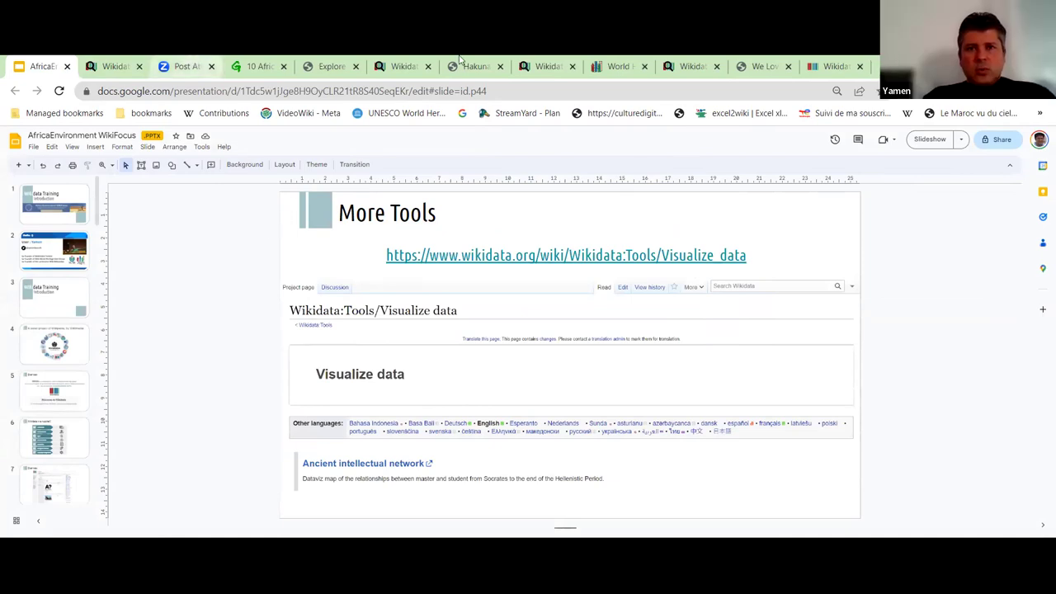
left_click(829, 62)
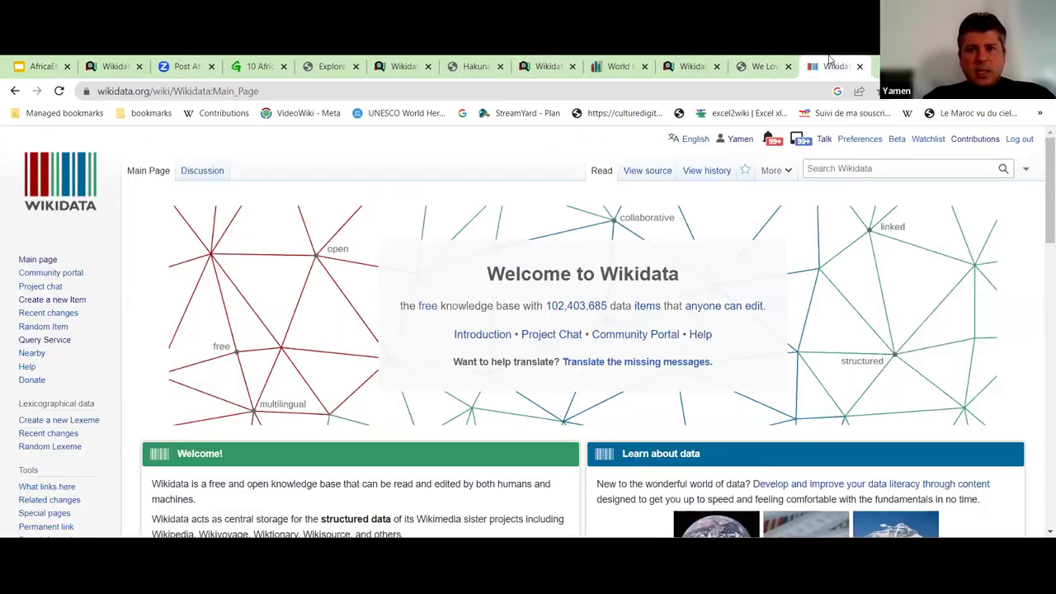
scroll(1040, 305, "down", 5)
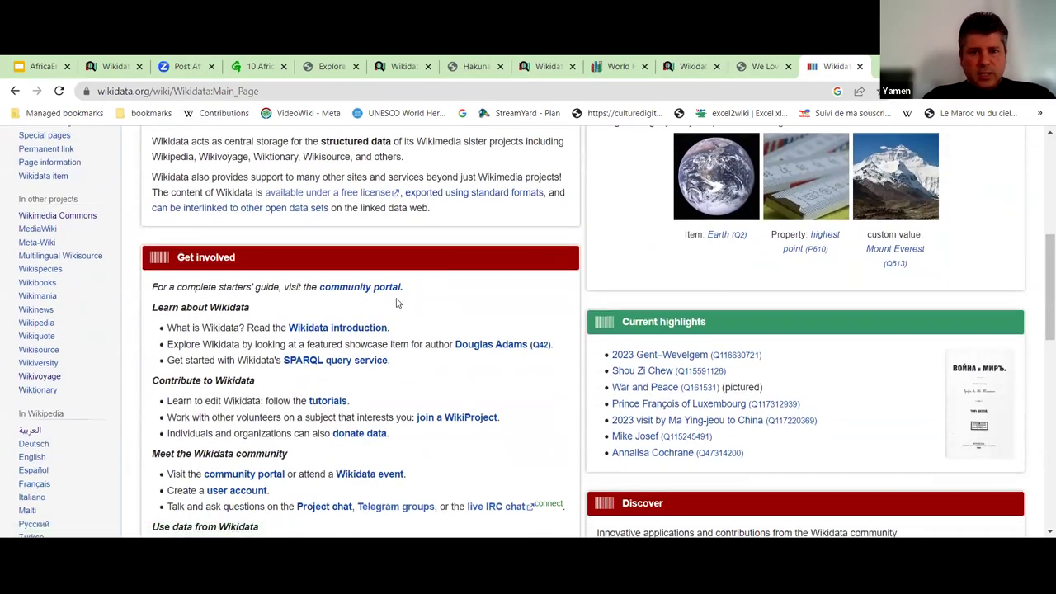
scroll(396, 303, "down", 1)
scroll(397, 303, "down", 1)
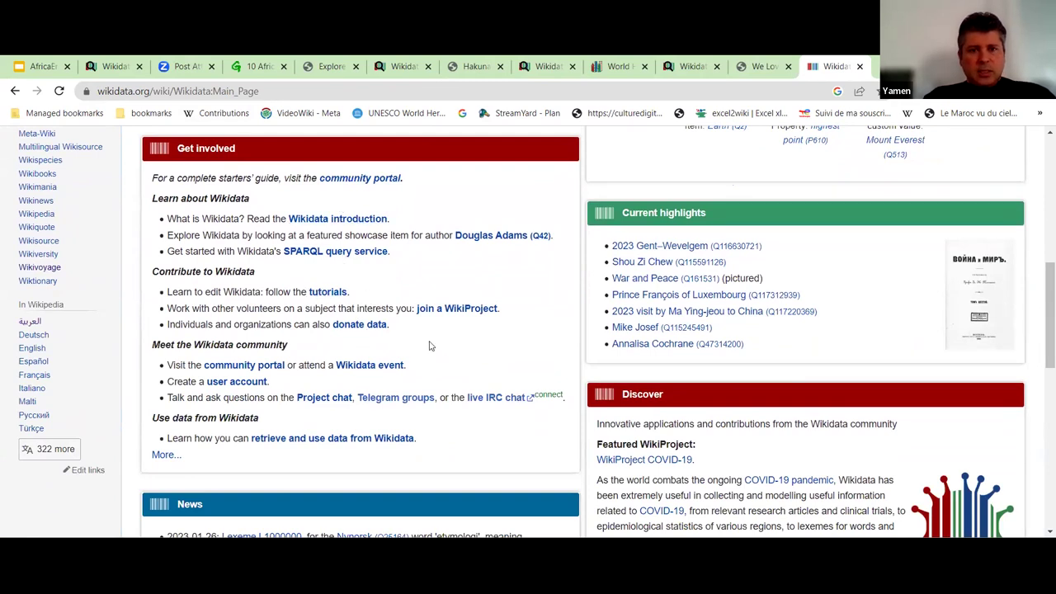
scroll(429, 346, "down", 1)
left_click(428, 345)
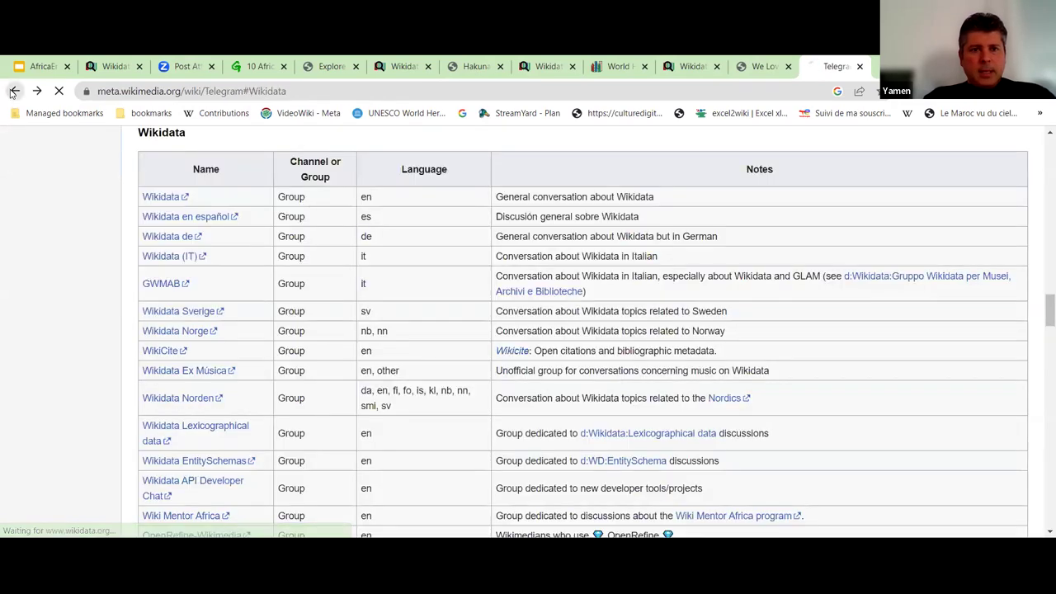
key("alt+Left")
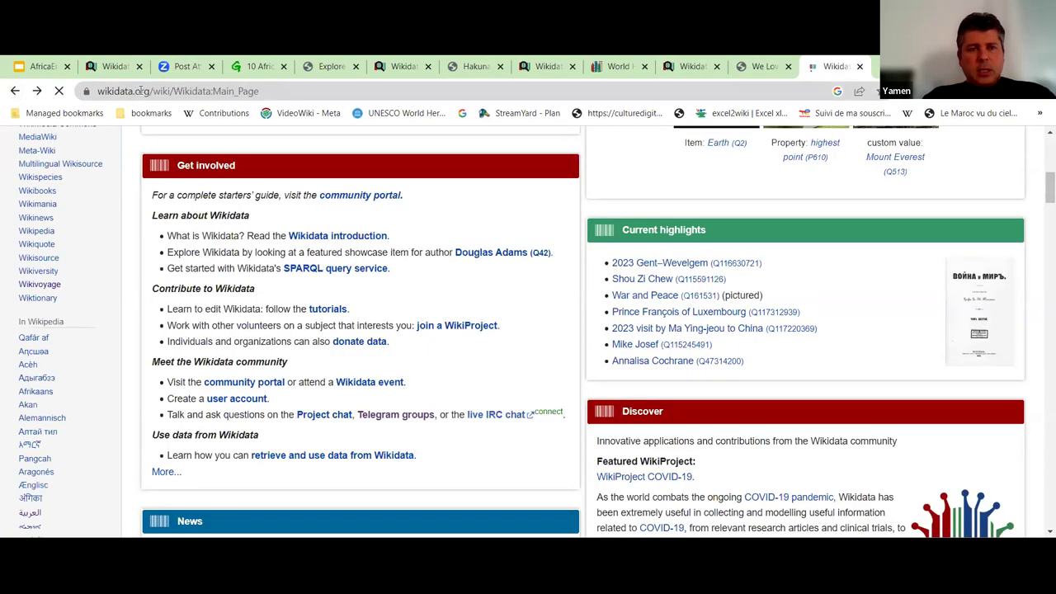
left_click(141, 92)
Search Google for 'Wikidata mooc wikimedia france', open the MOOC Wikidata course page, and copy its address
type("Wiki")
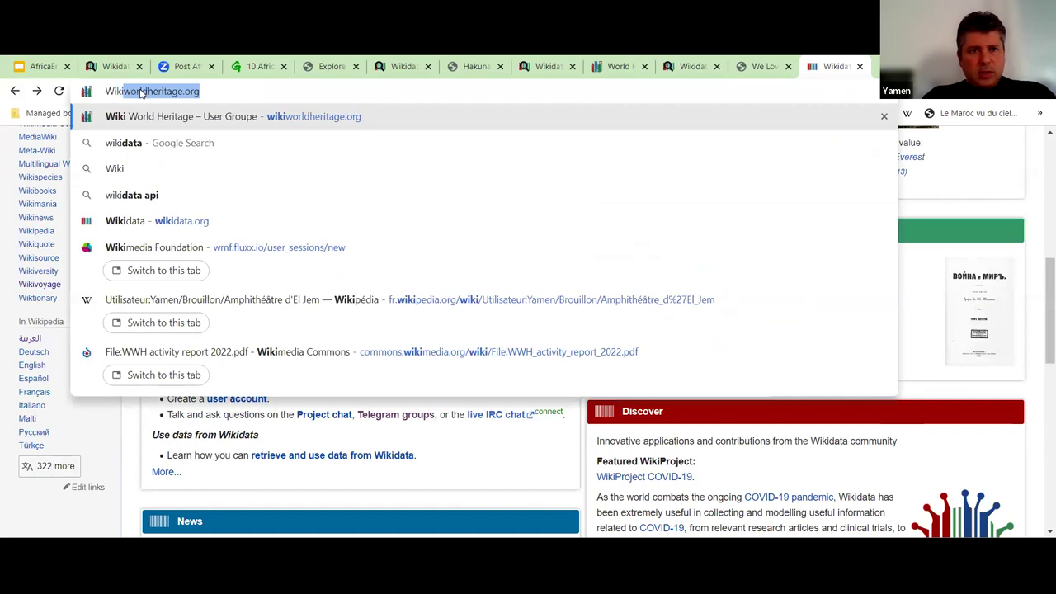
type("data mo")
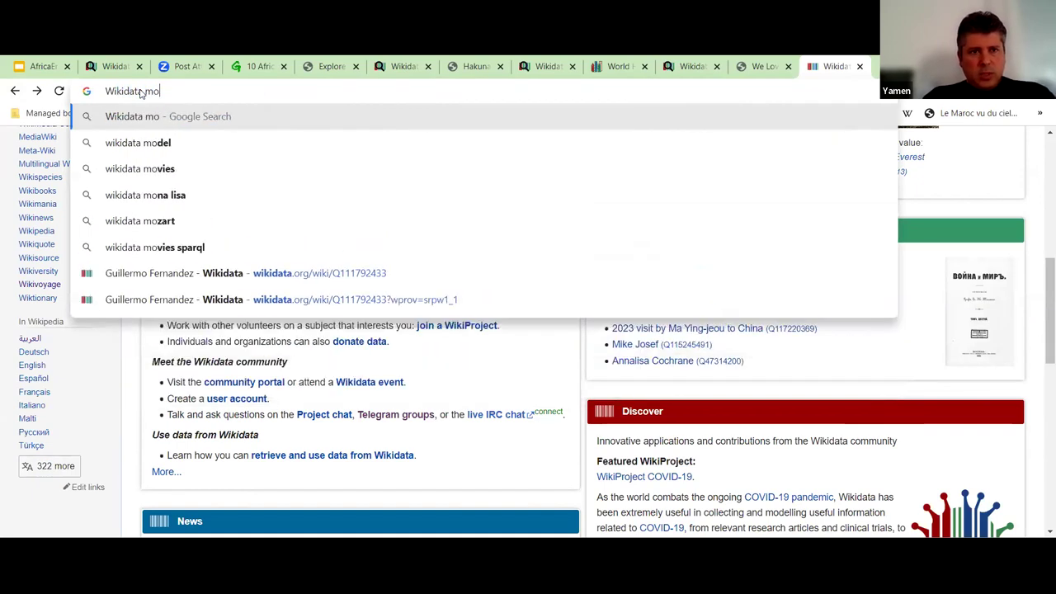
type("oc")
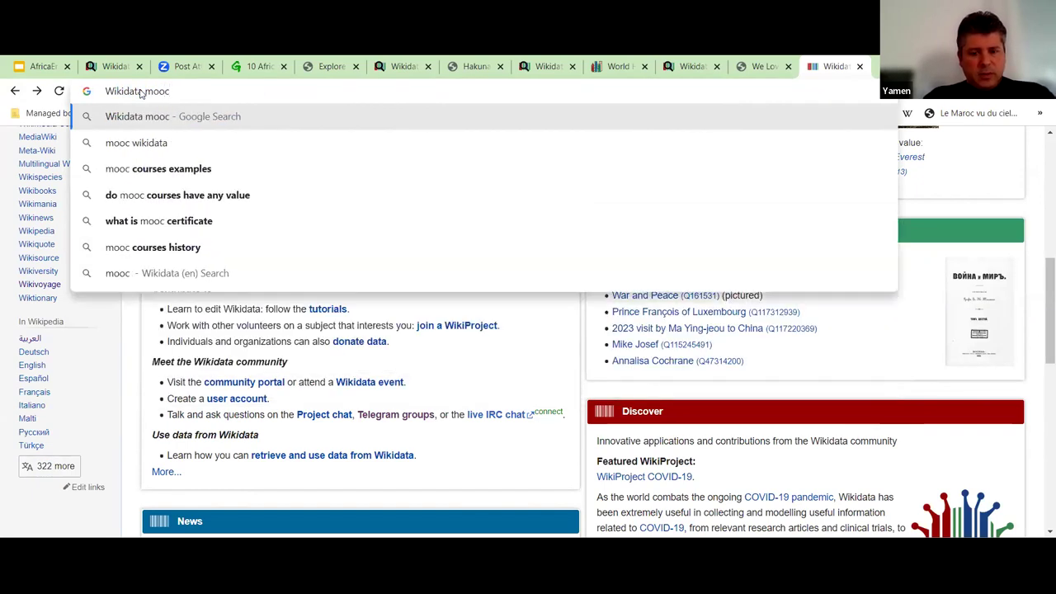
type(" wikimedia fr")
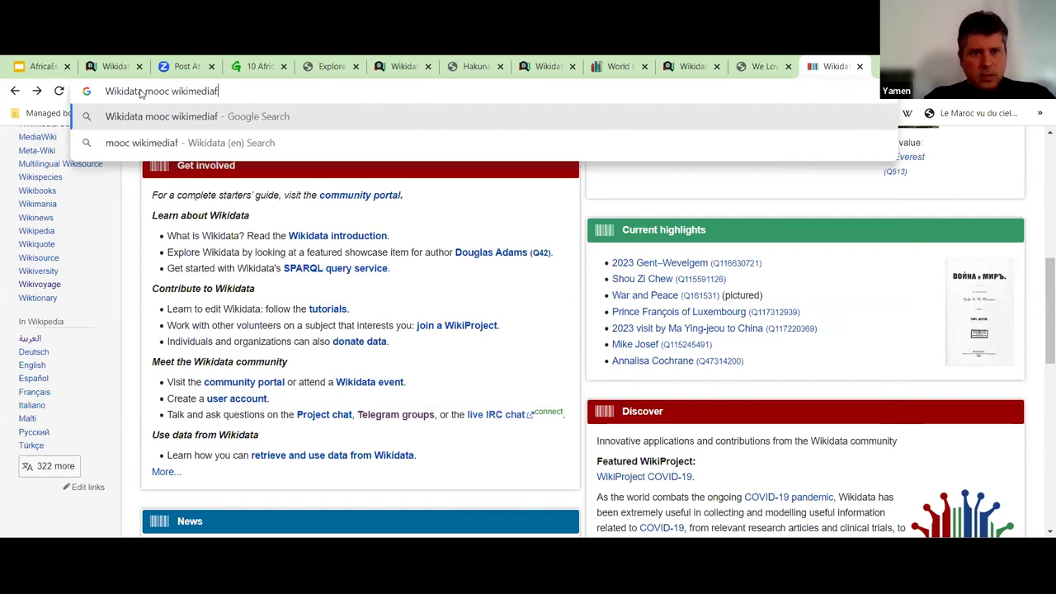
type("ance")
key("Return")
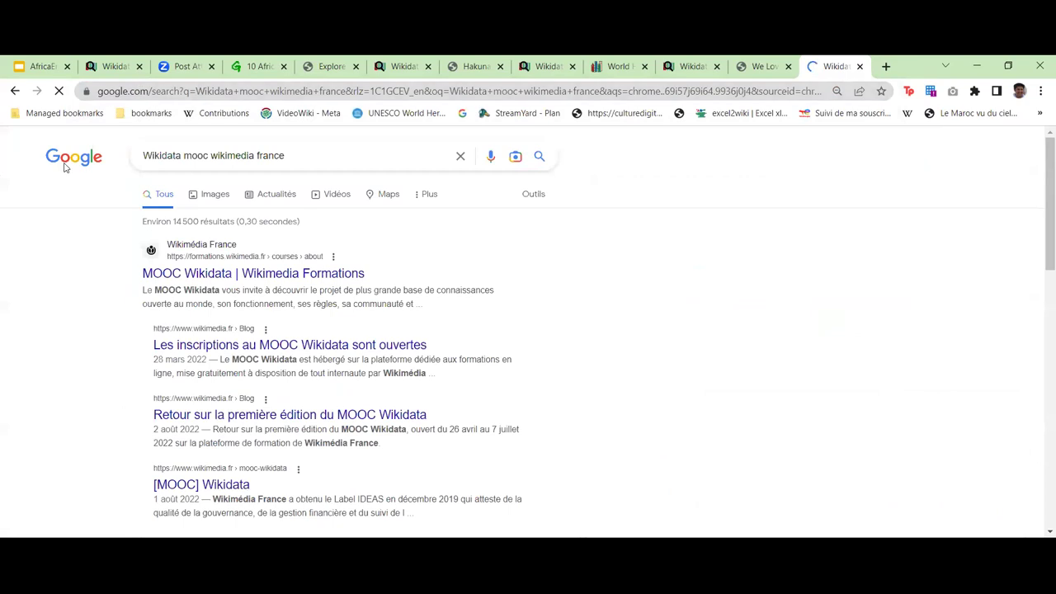
left_click(256, 274)
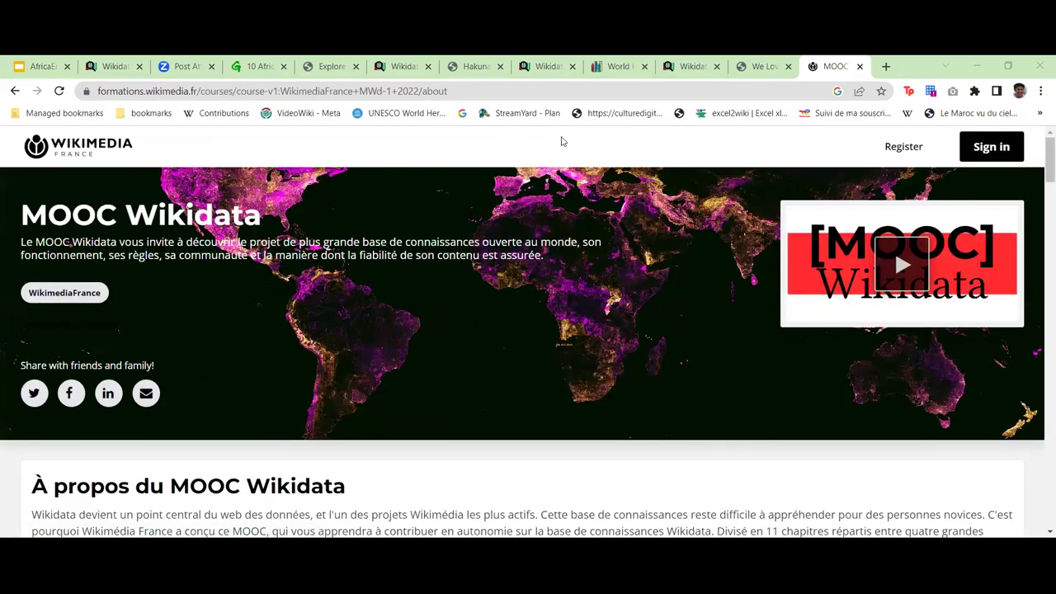
key("ctrl+l")
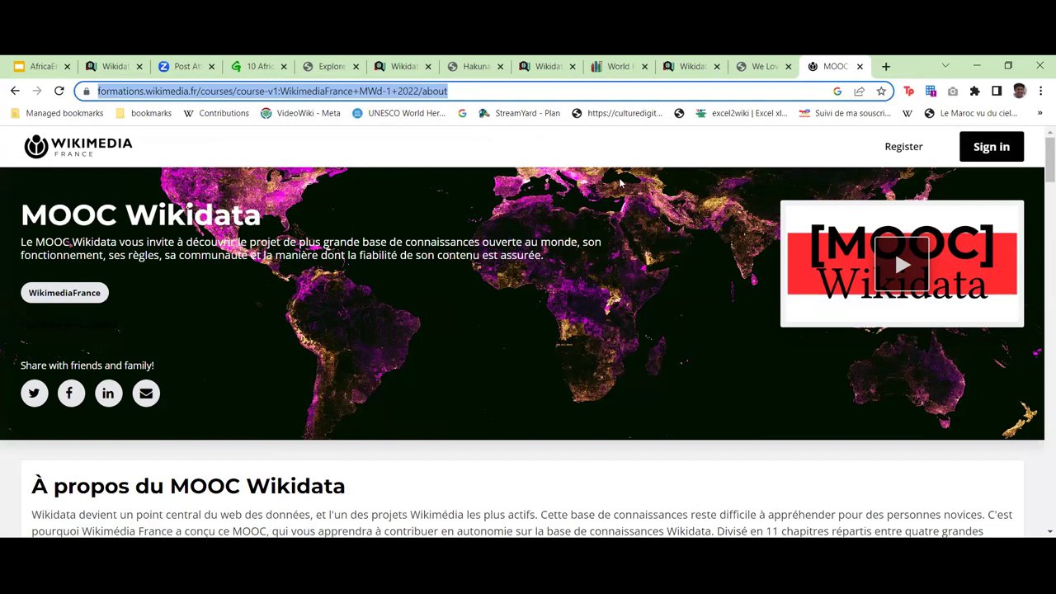
key("alt+Tab")
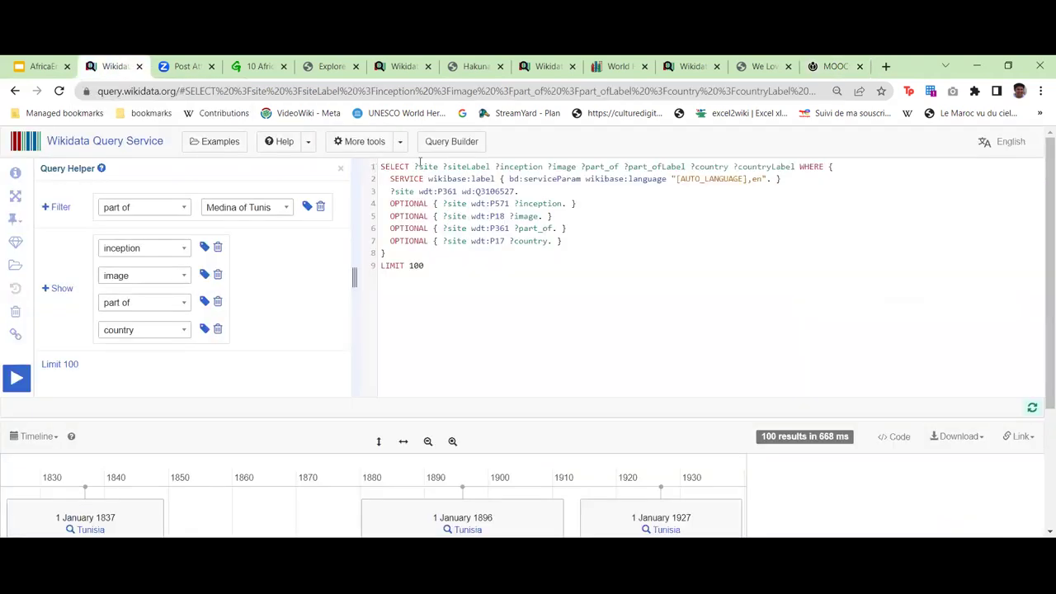
Load wikidata.org in the Timeline query tab and open your Contributions list
left_click(129, 60)
left_click(546, 66)
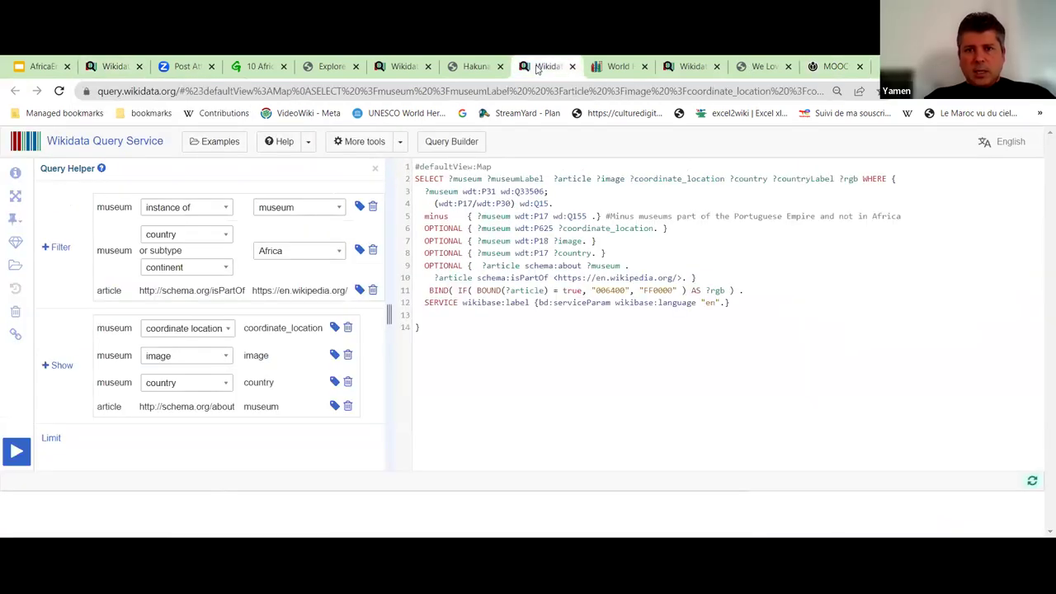
left_click(684, 66)
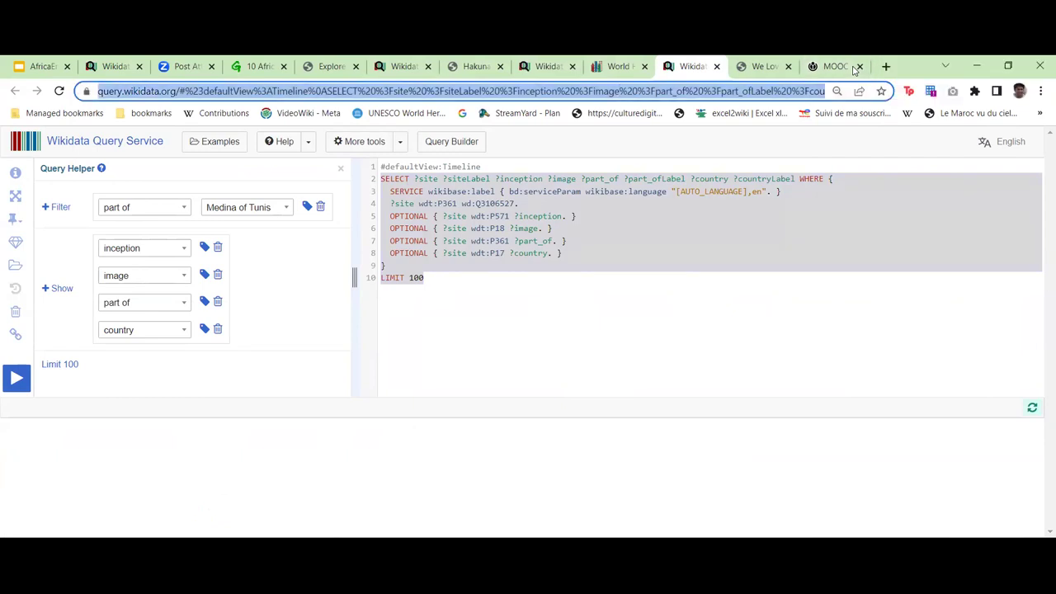
type("Wikid")
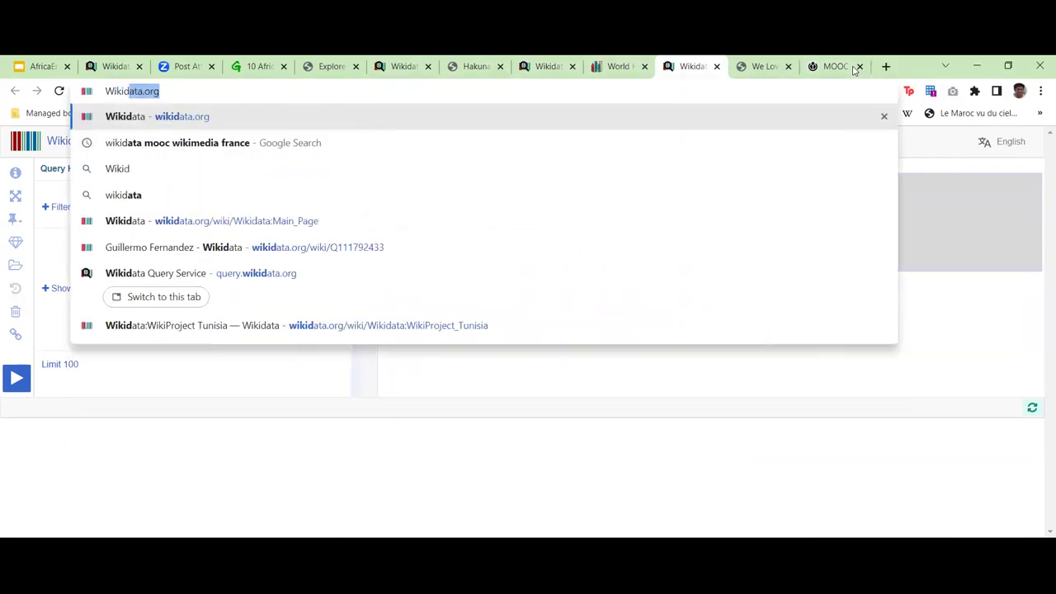
key("Return")
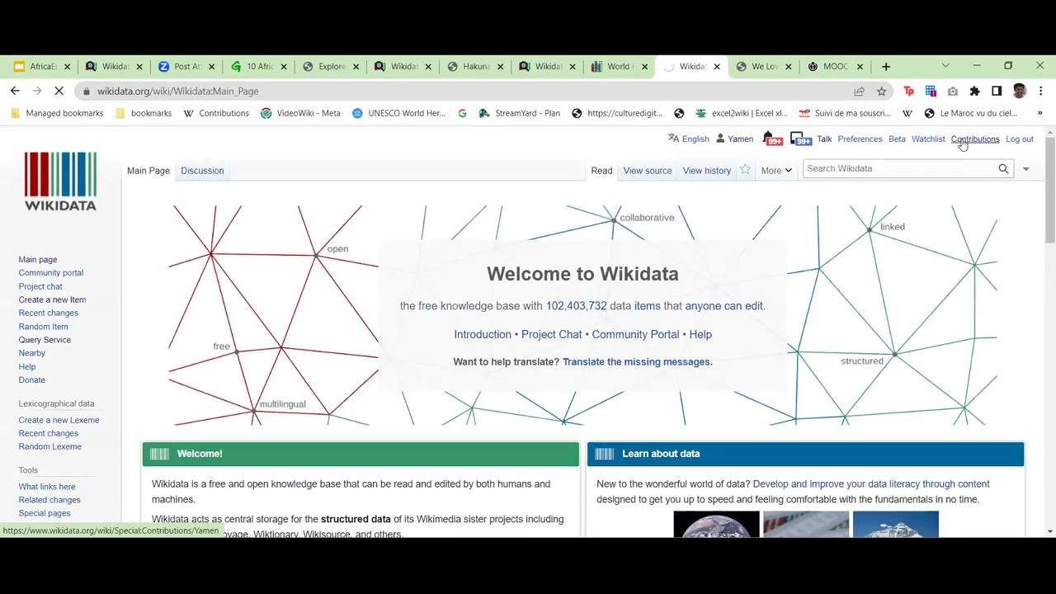
left_click(962, 140)
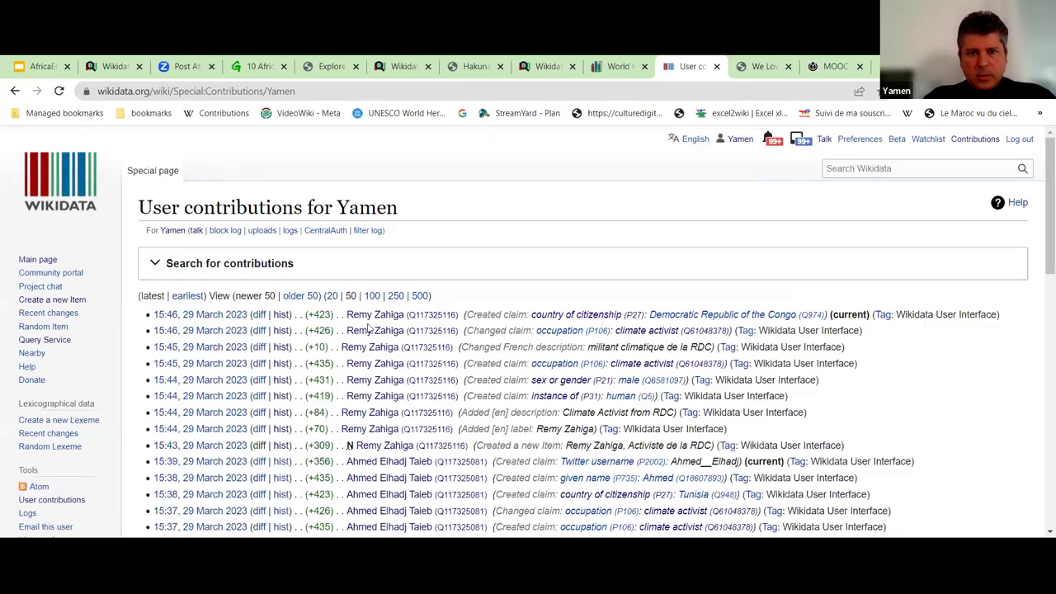
Open the climate activist's item, copy the family name from its title, and switch the interface to French
left_click(389, 463)
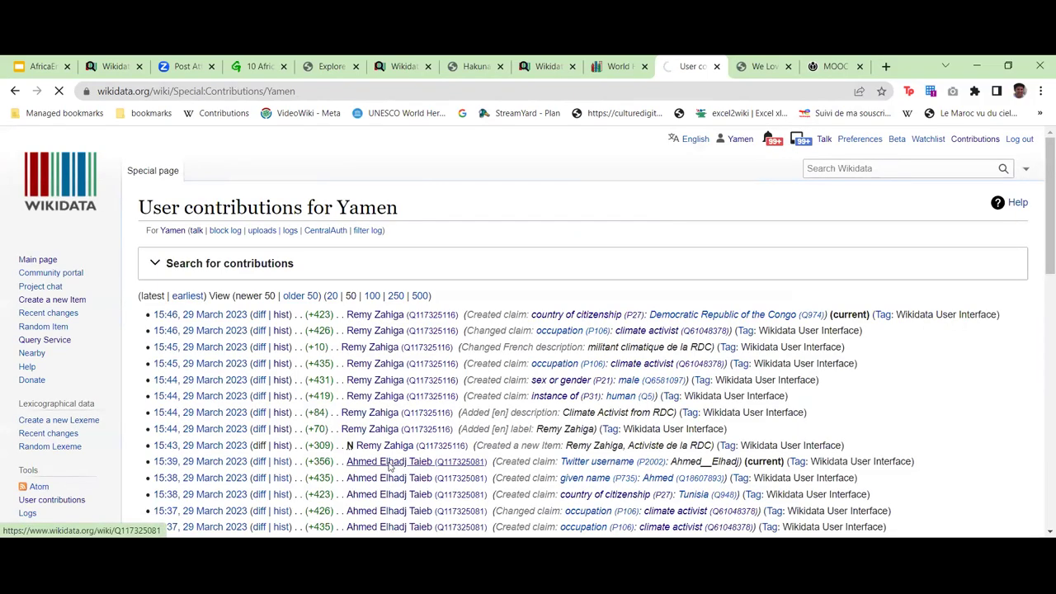
left_click_drag(207, 207, 314, 212)
key("ctrl+c")
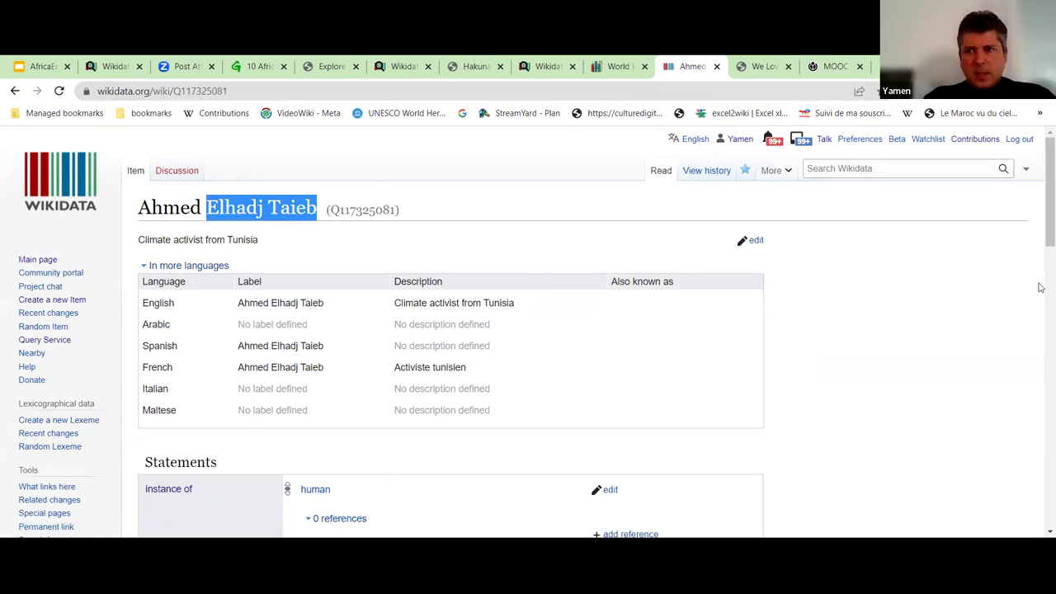
scroll(1040, 287, "down", 8)
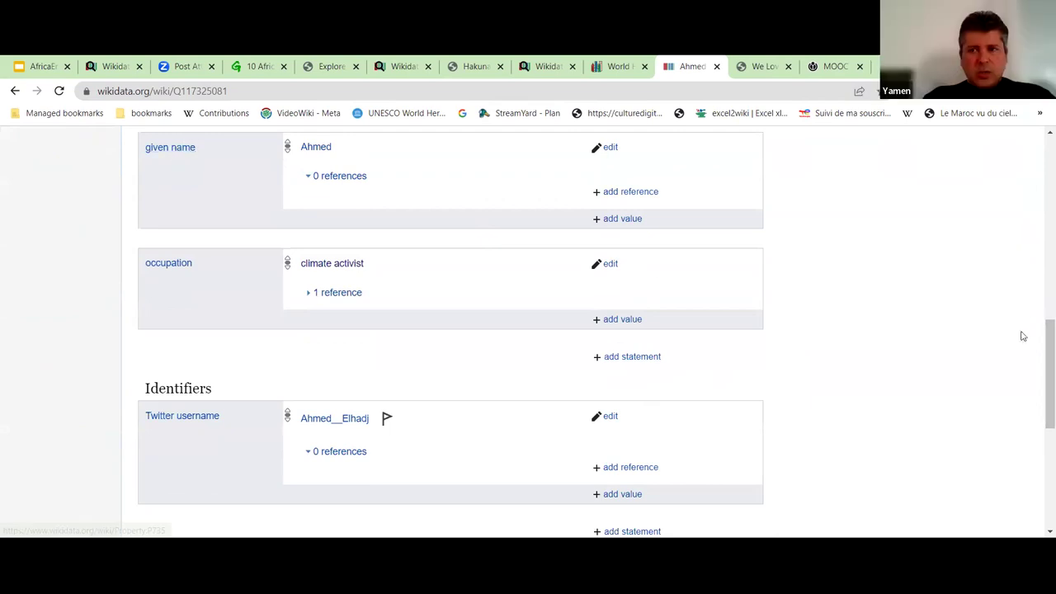
scroll(1045, 366, "up", 10)
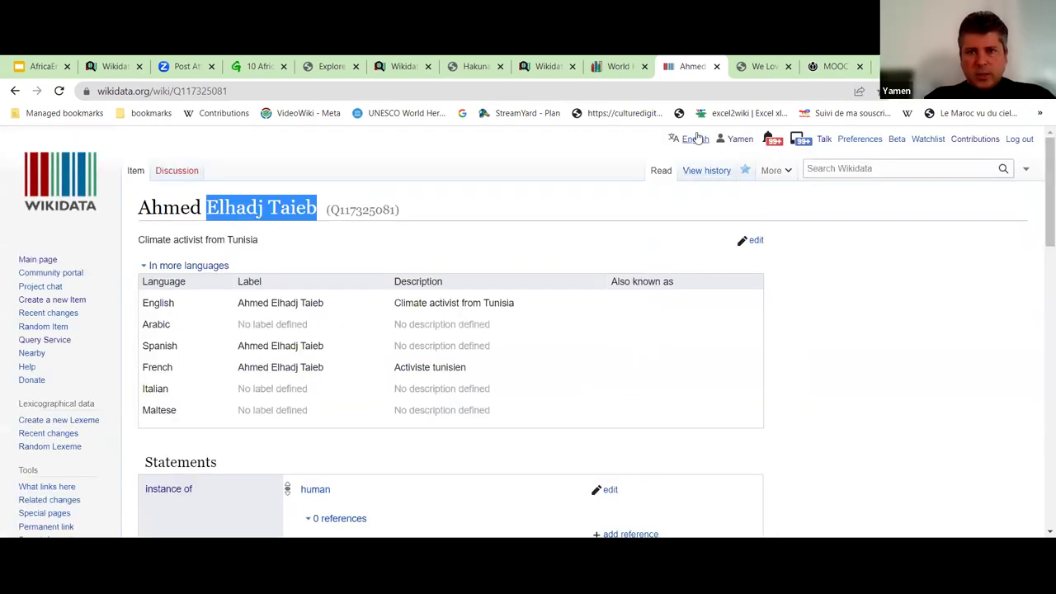
left_click(695, 138)
left_click(891, 292)
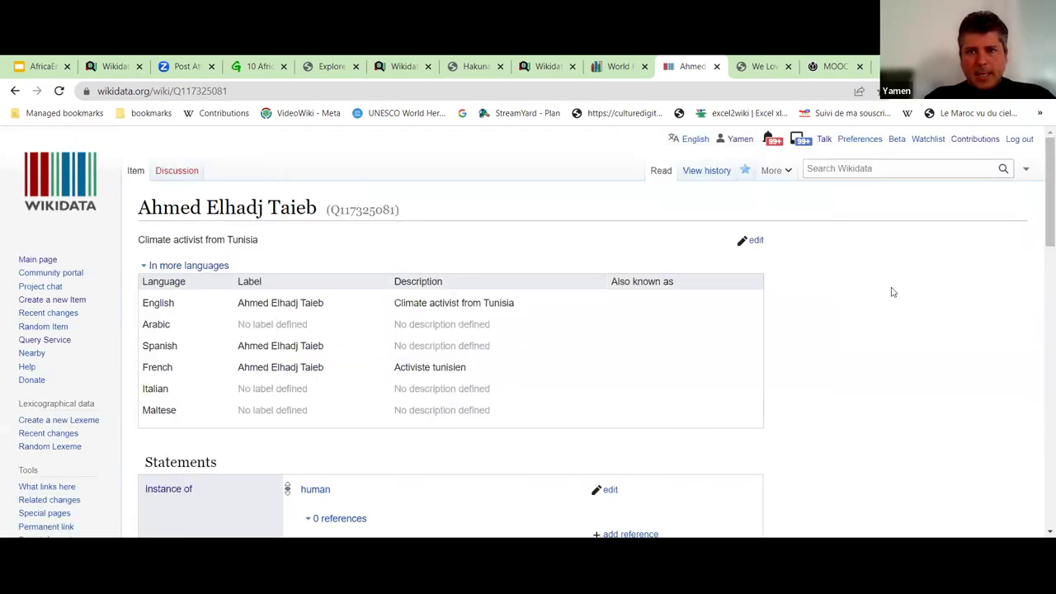
Start a new nom de famille statement and paste the family name as its value
left_click_drag(1039, 270, 1039, 368)
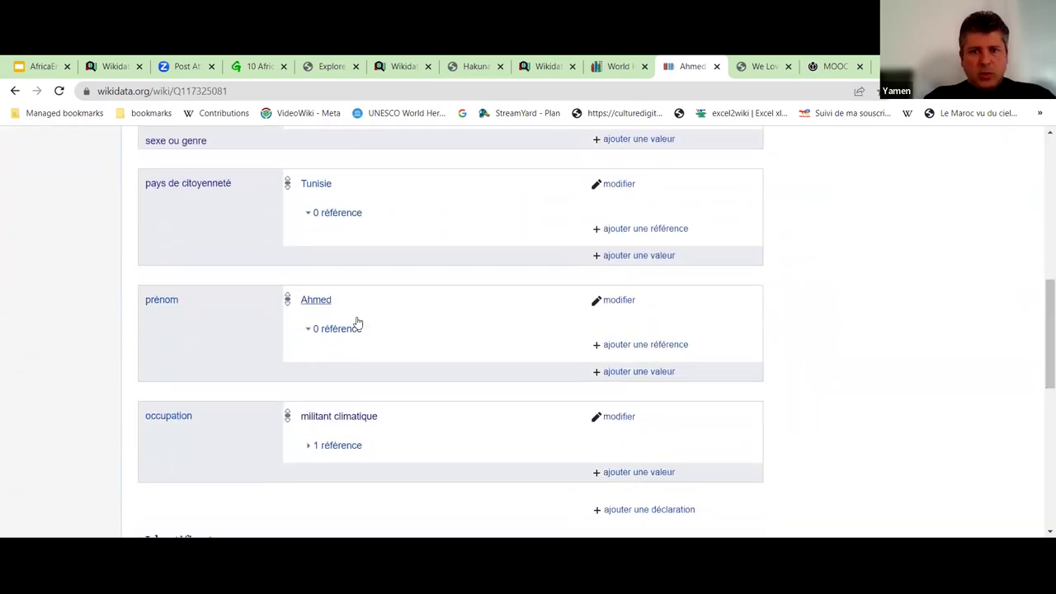
left_click(633, 509)
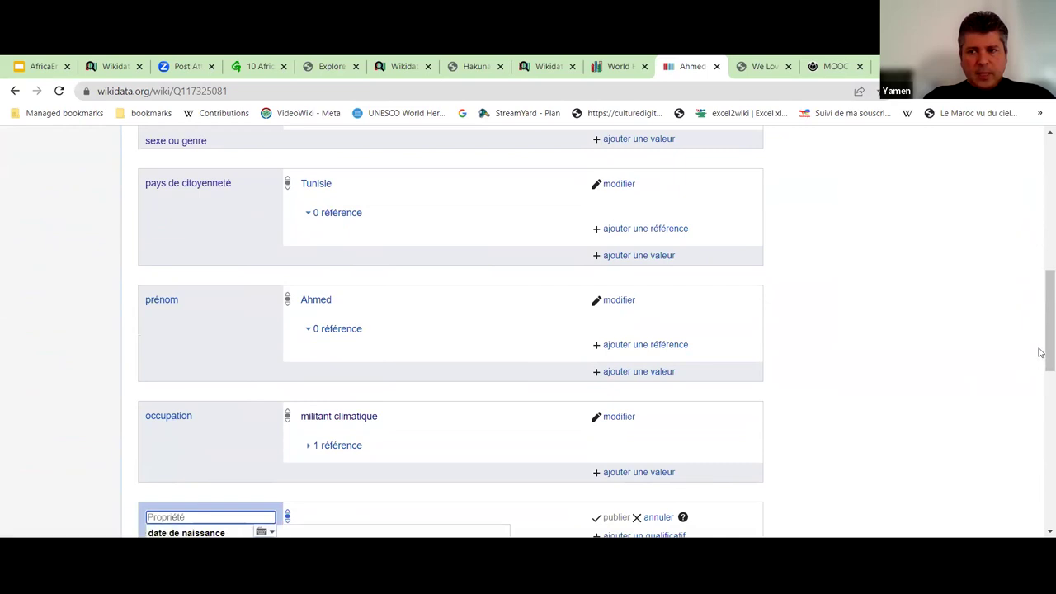
left_click_drag(1039, 353, 1041, 383)
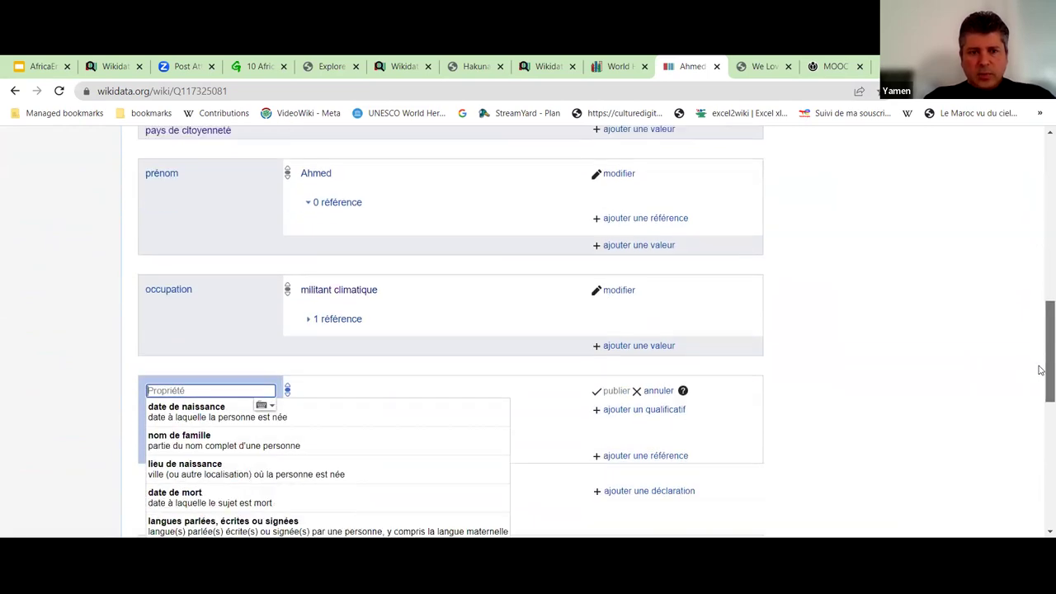
left_click(245, 448)
key("ctrl+v")
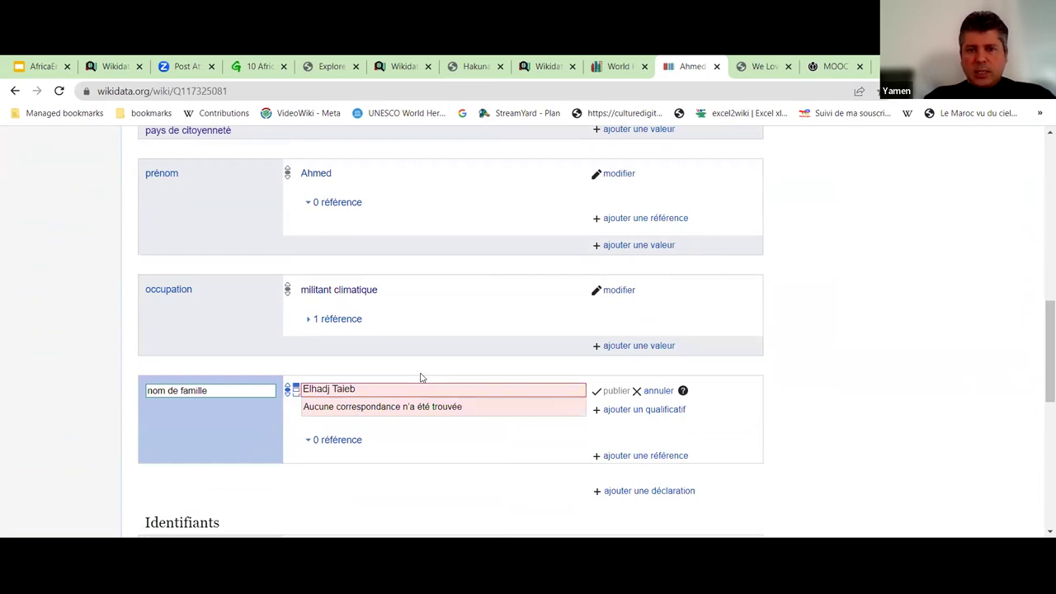
left_click_drag(1044, 365, 1006, 178)
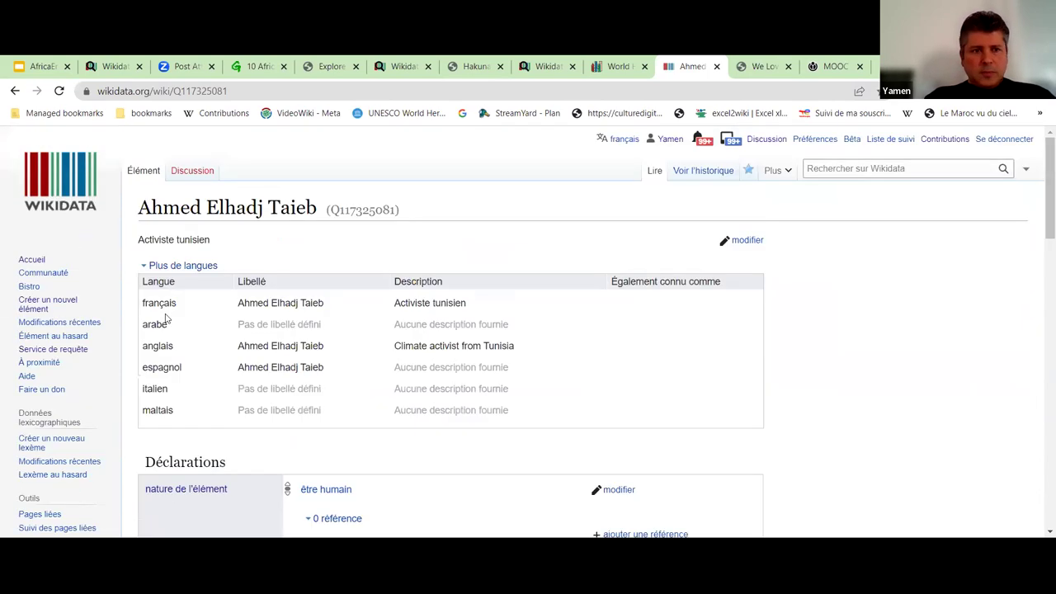
left_click(48, 301)
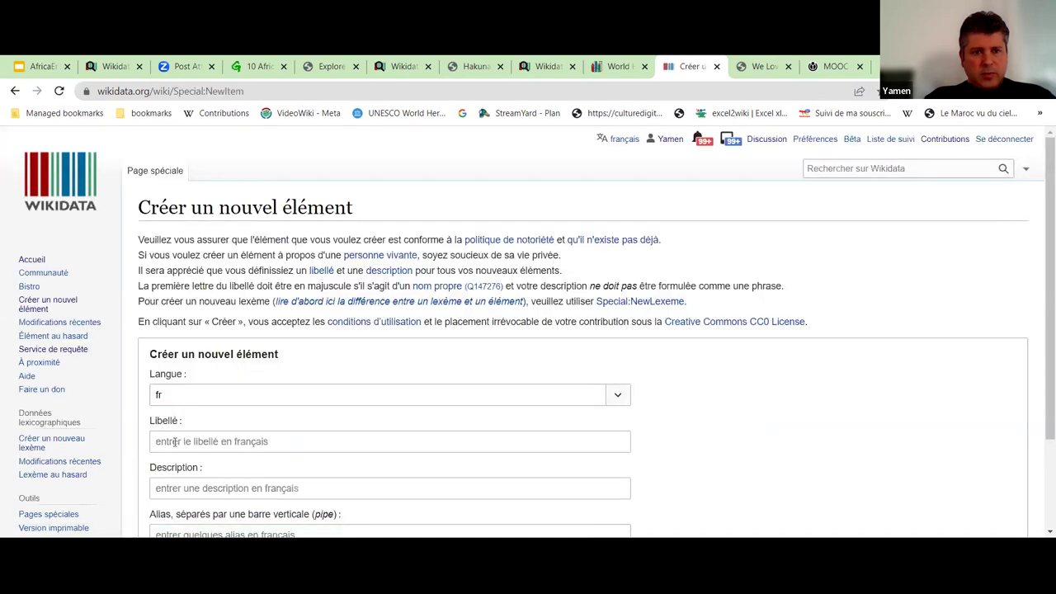
left_click(175, 442)
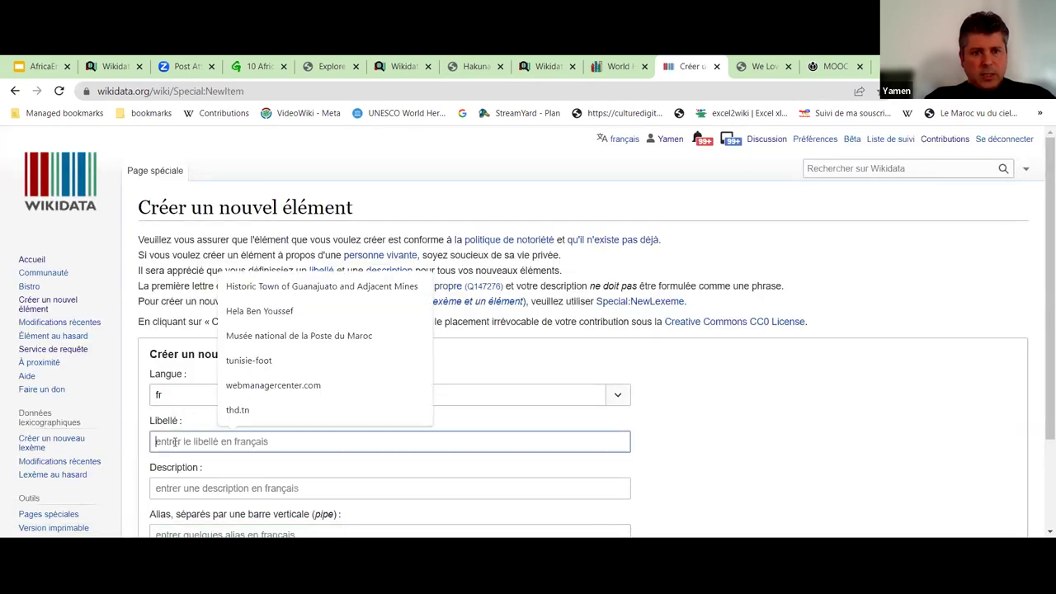
type("Elhadj Taieb")
left_click(729, 414)
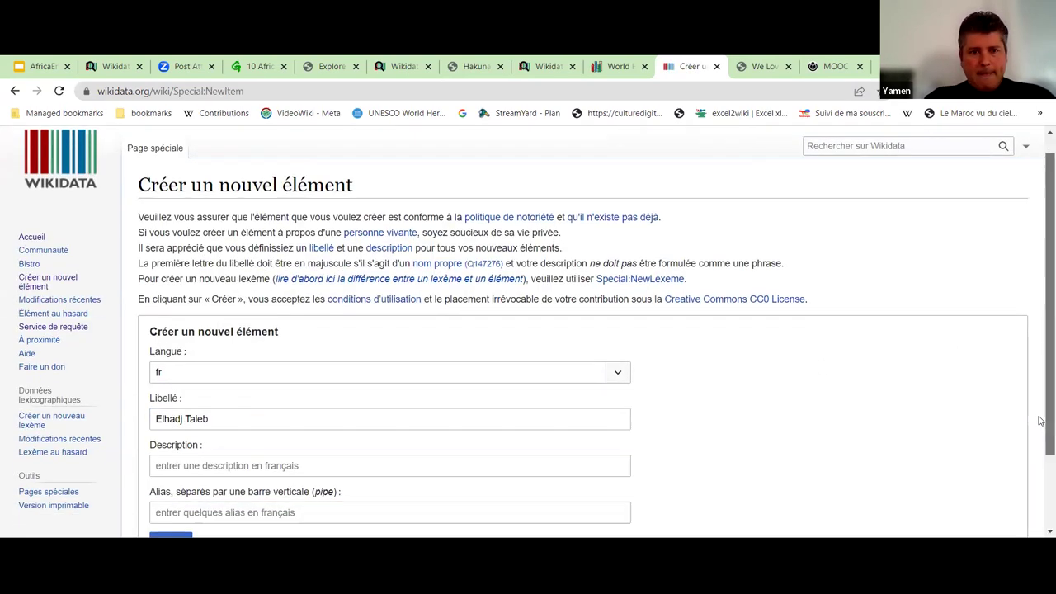
scroll(1036, 420, "down", 2)
Enter the description 'Nom de famille en Tunisie' and try submitting the form twice
left_click(232, 373)
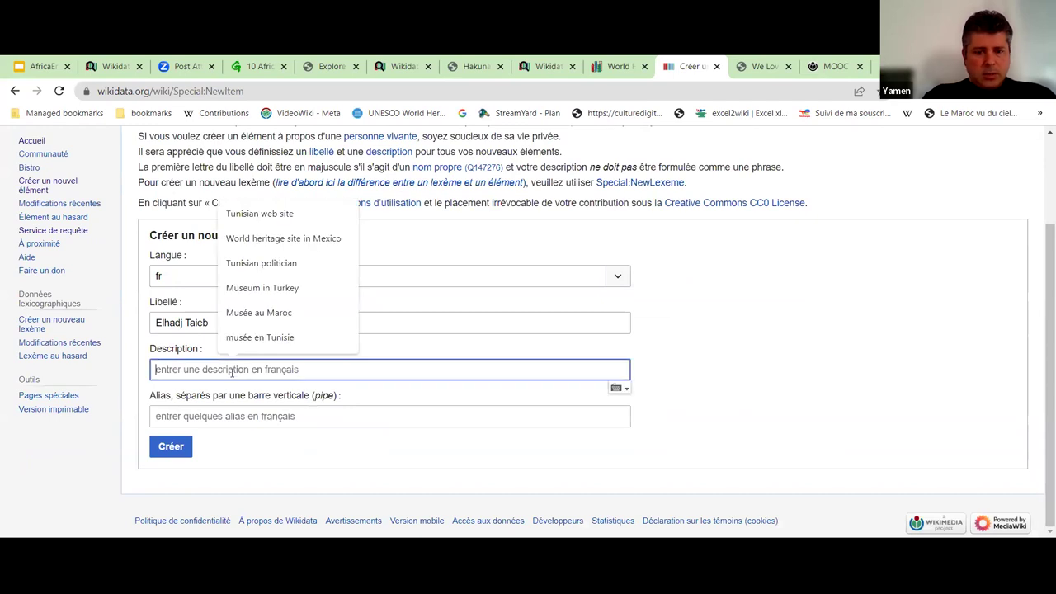
type("Nom")
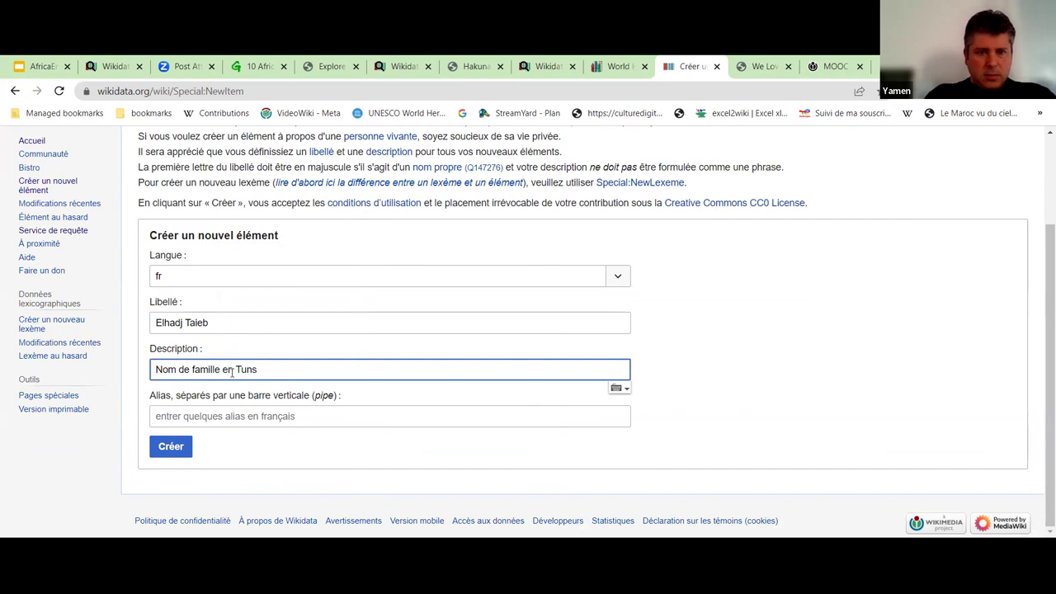
type("de famille en Tunisie")
left_click(170, 447)
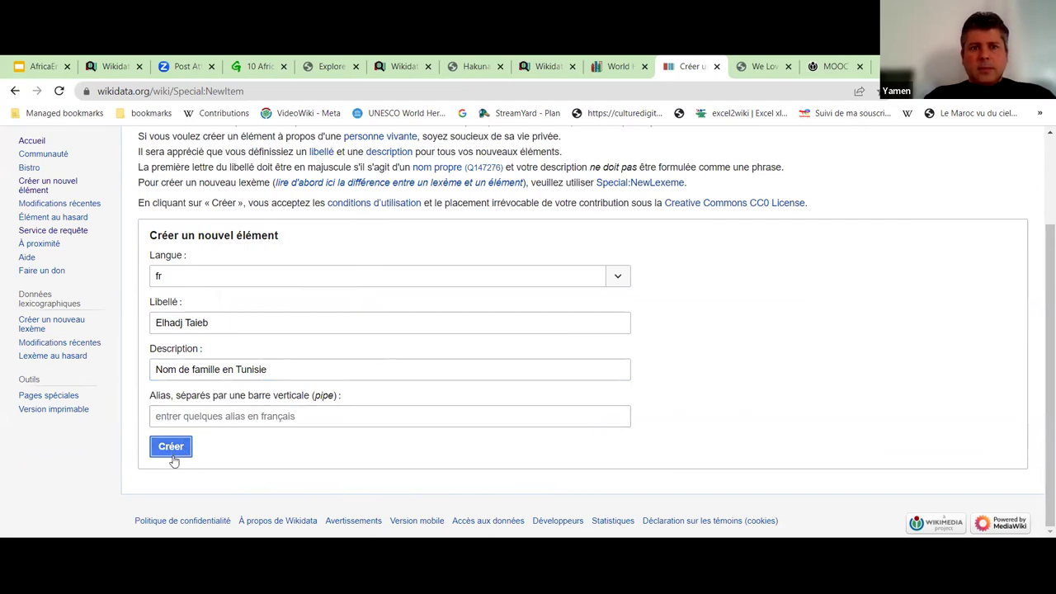
left_click(172, 449)
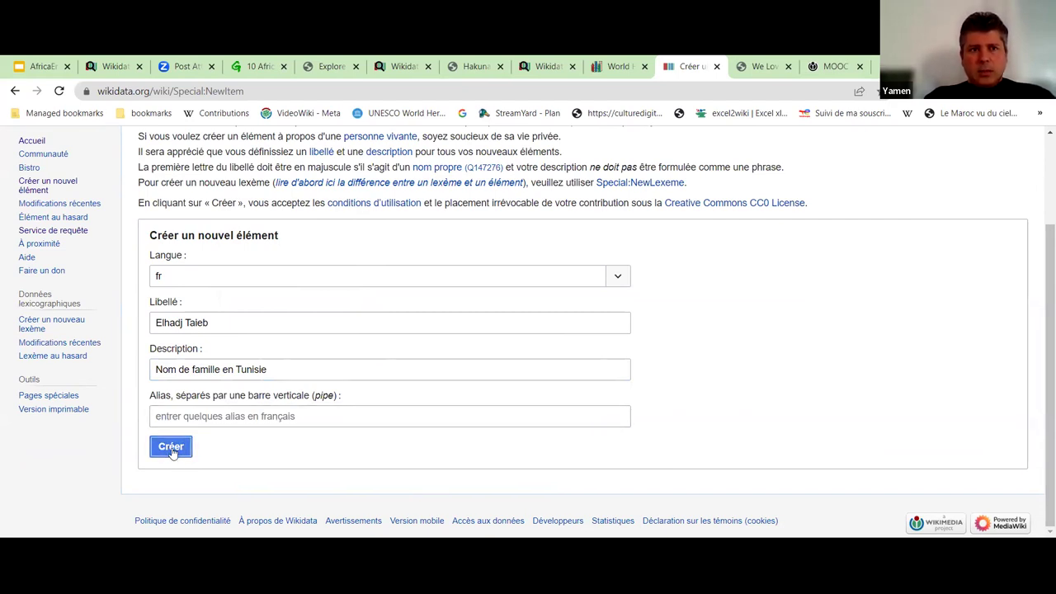
left_click_drag(1041, 319, 1019, 212)
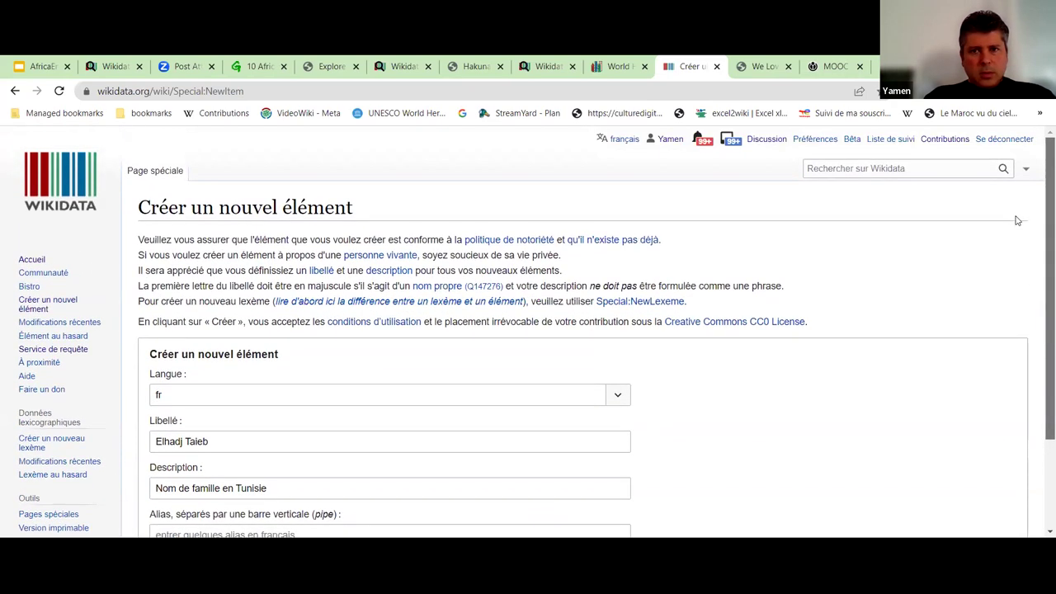
scroll(1017, 220, "down", 3)
left_click(560, 364)
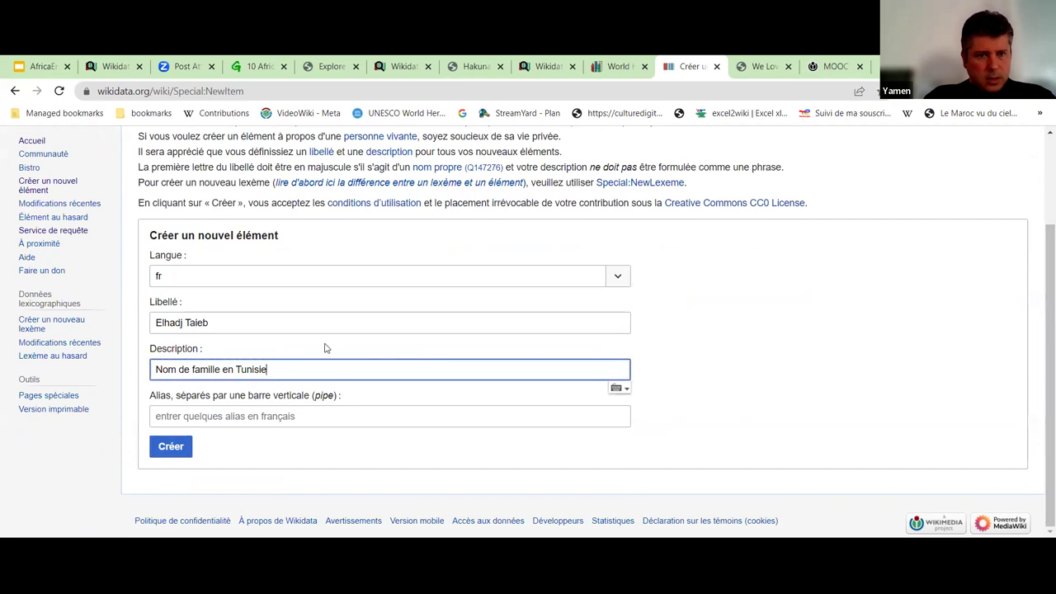
left_click(170, 446)
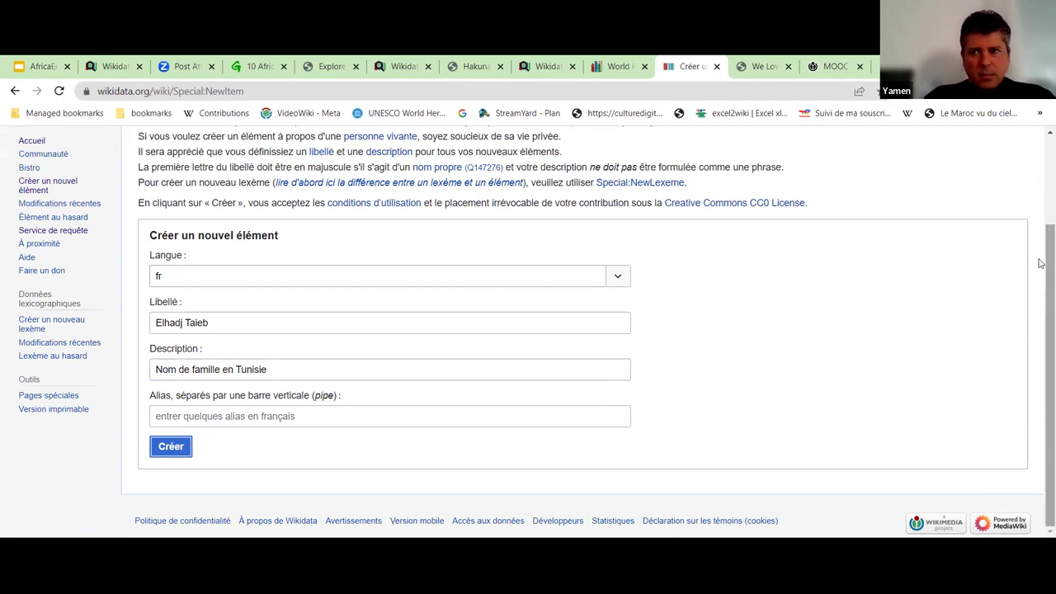
scroll(949, 214, "up", 3)
left_click_drag(220, 438, 105, 429)
key("ctrl+c")
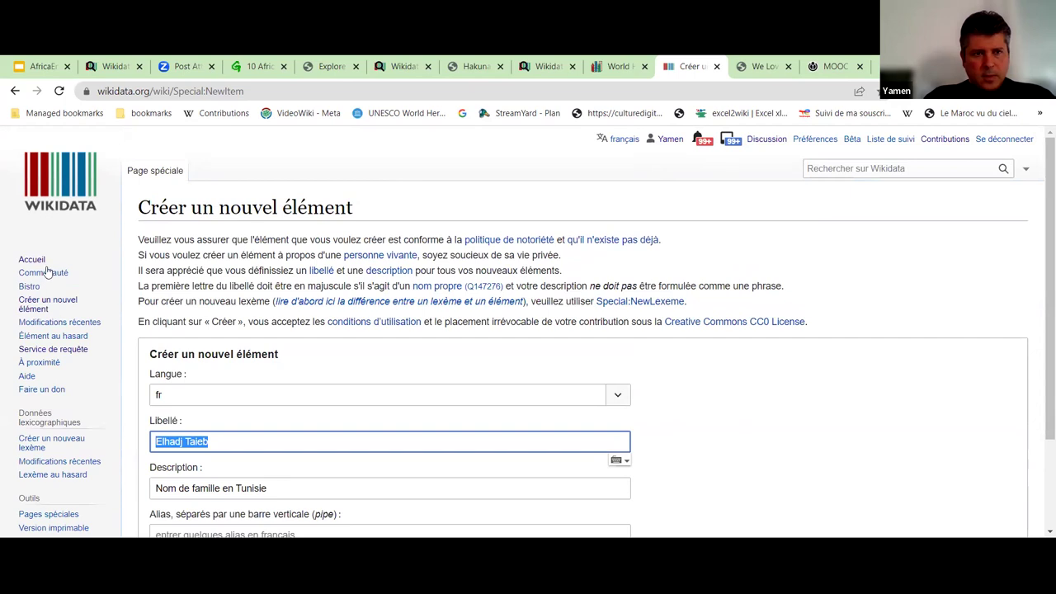
left_click(56, 163)
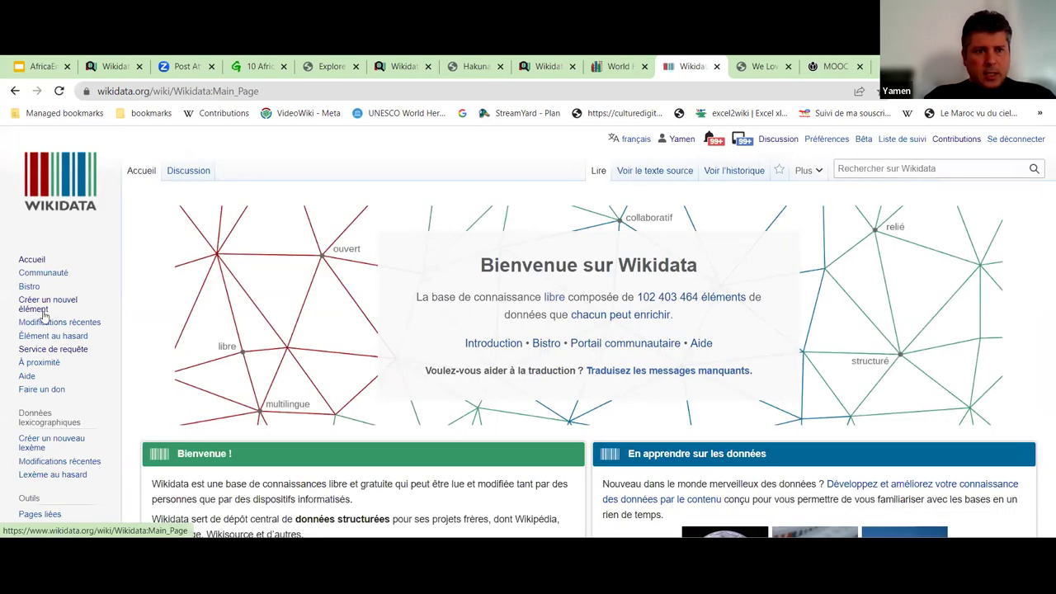
left_click(45, 308)
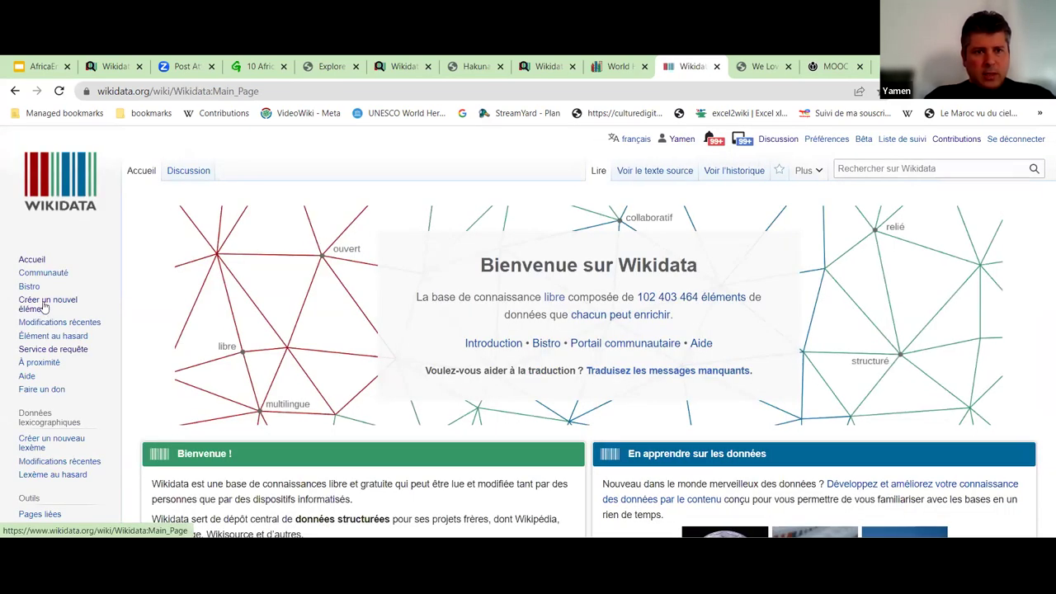
left_click(204, 440)
key("ctrl+v")
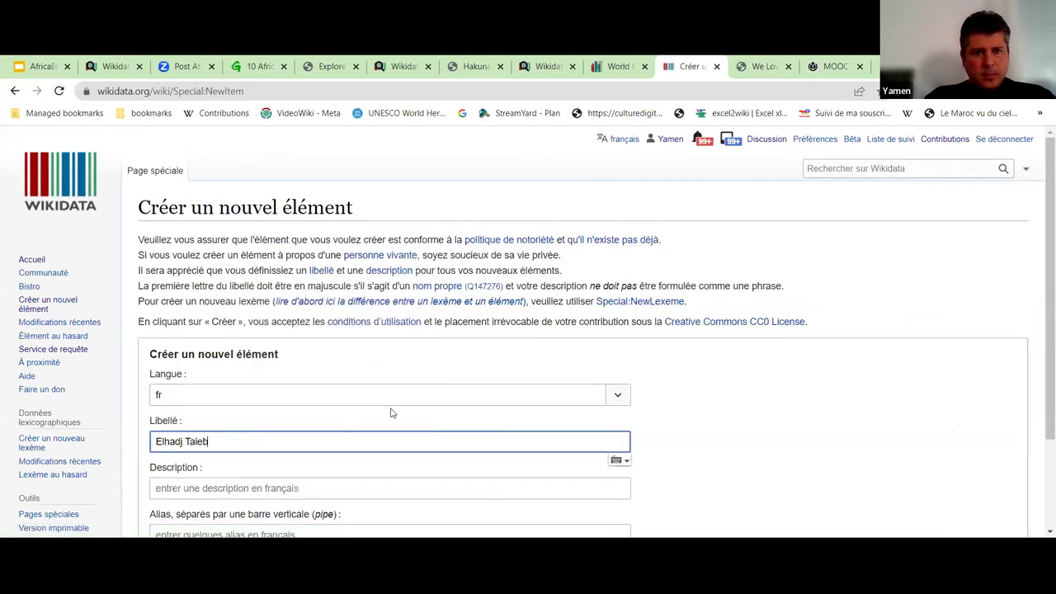
scroll(1039, 358, "down", 2)
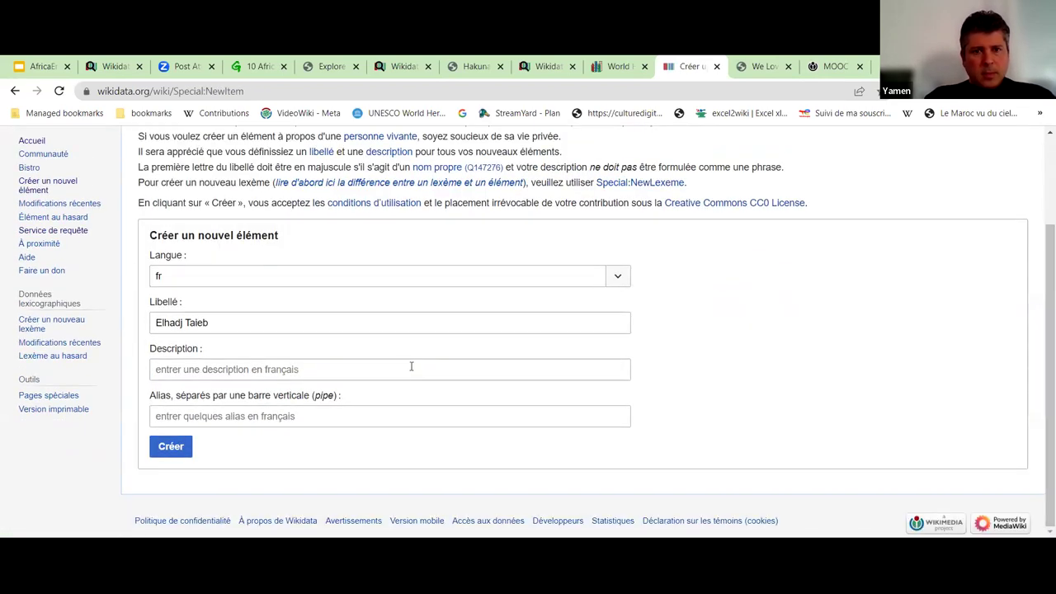
left_click(404, 368)
type("Nom de famille en Tunisie")
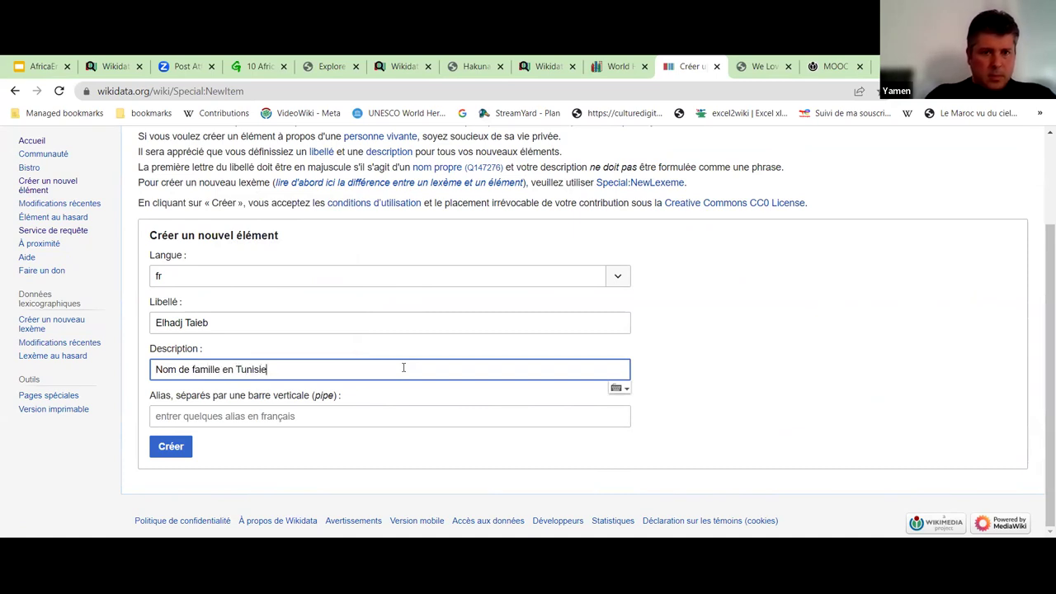
left_click(183, 447)
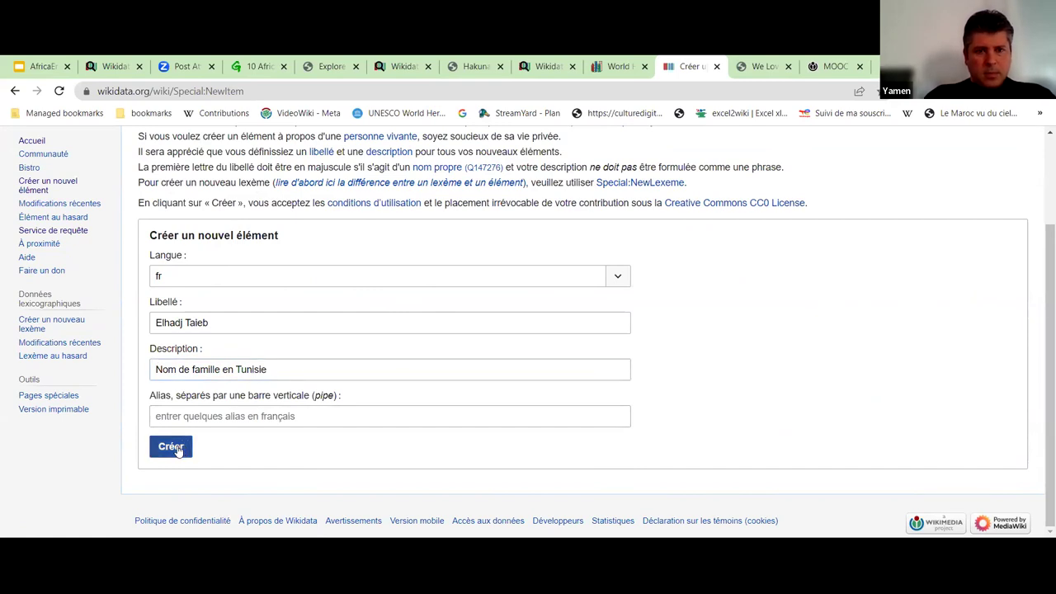
left_click(177, 449)
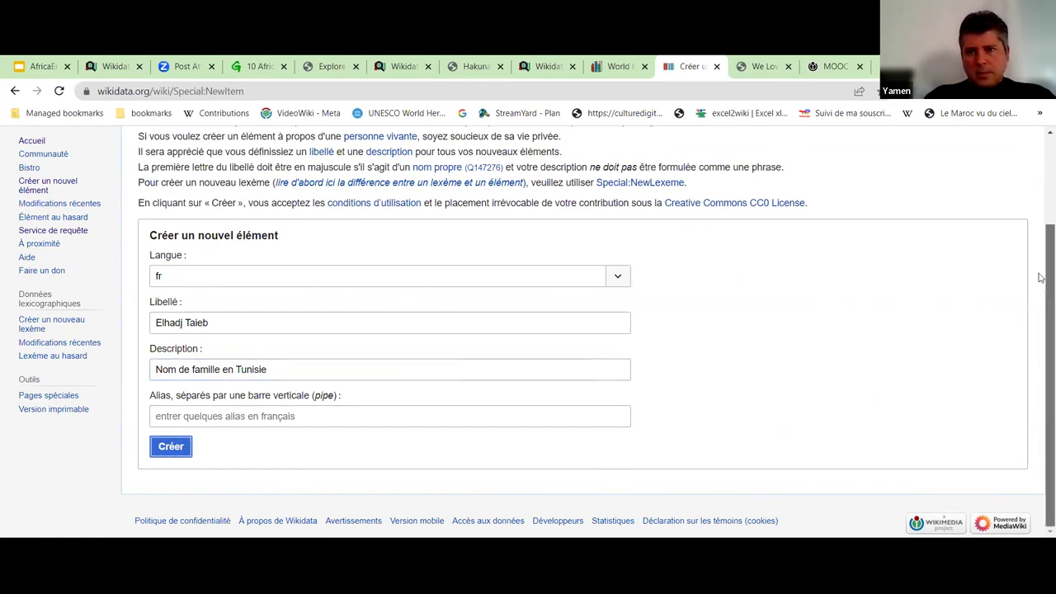
left_click_drag(1041, 278, 1041, 129)
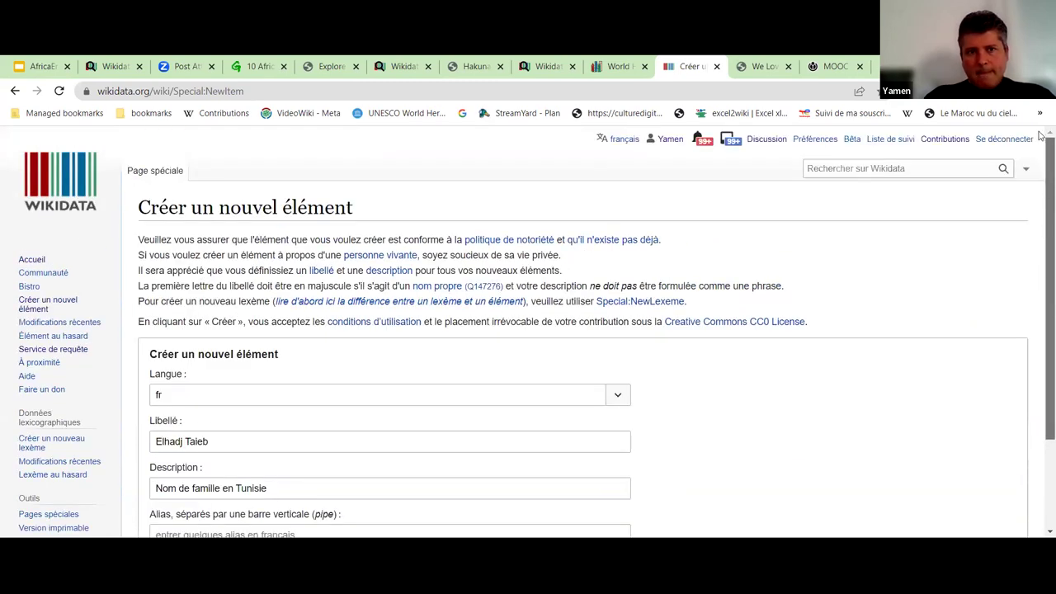
left_click(619, 138)
left_click(479, 228)
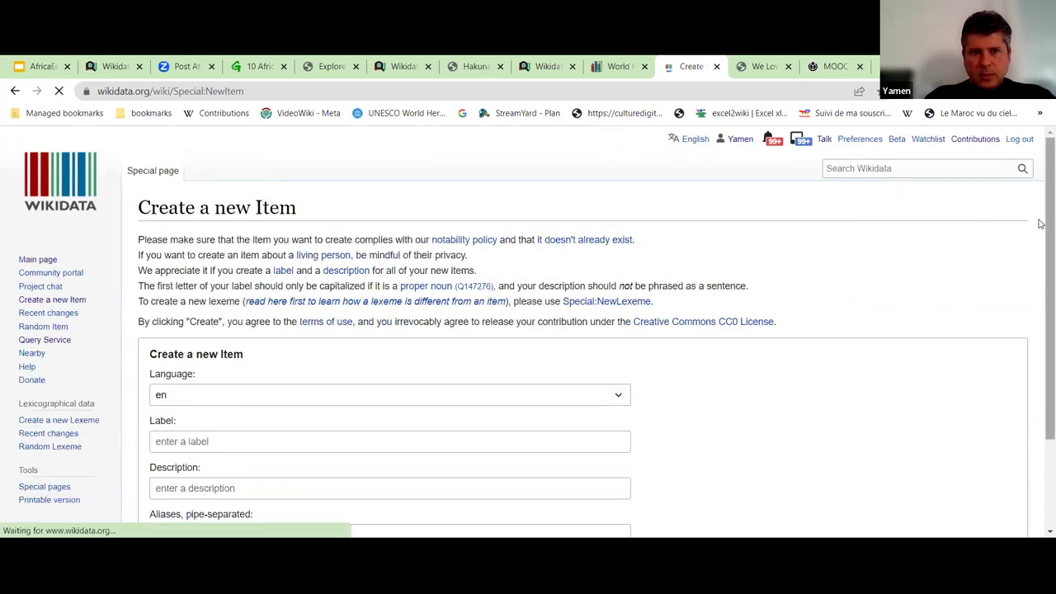
left_click_drag(1039, 231, 1039, 327)
scroll(435, 293, "down", 2)
left_click(283, 327)
key("ctrl+v")
left_click(173, 446)
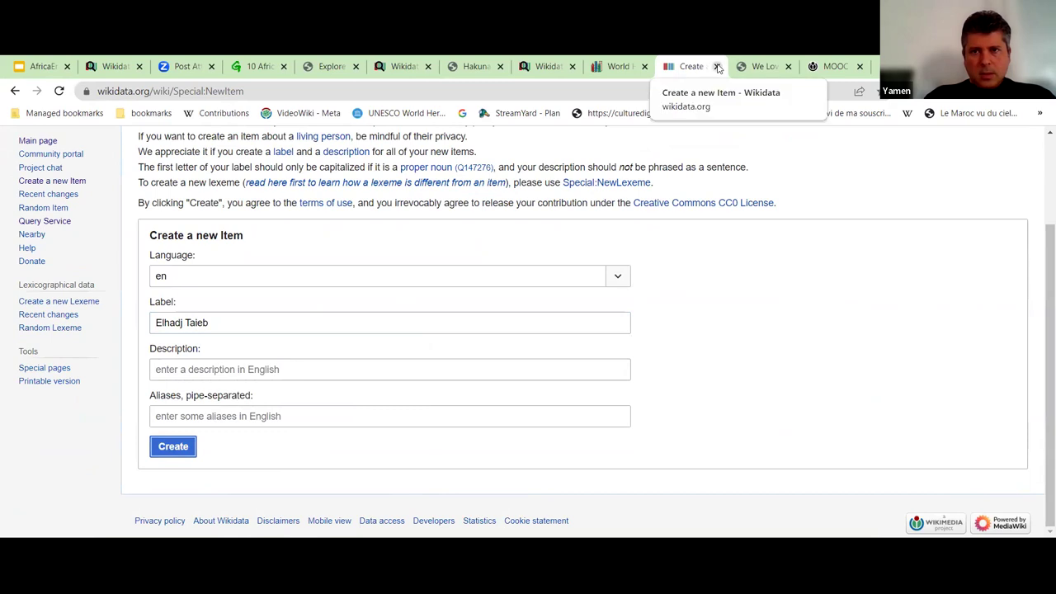
Reopen wikidata.org in a fresh tab and set the new item's language to fr
left_click(716, 65)
left_click(814, 69)
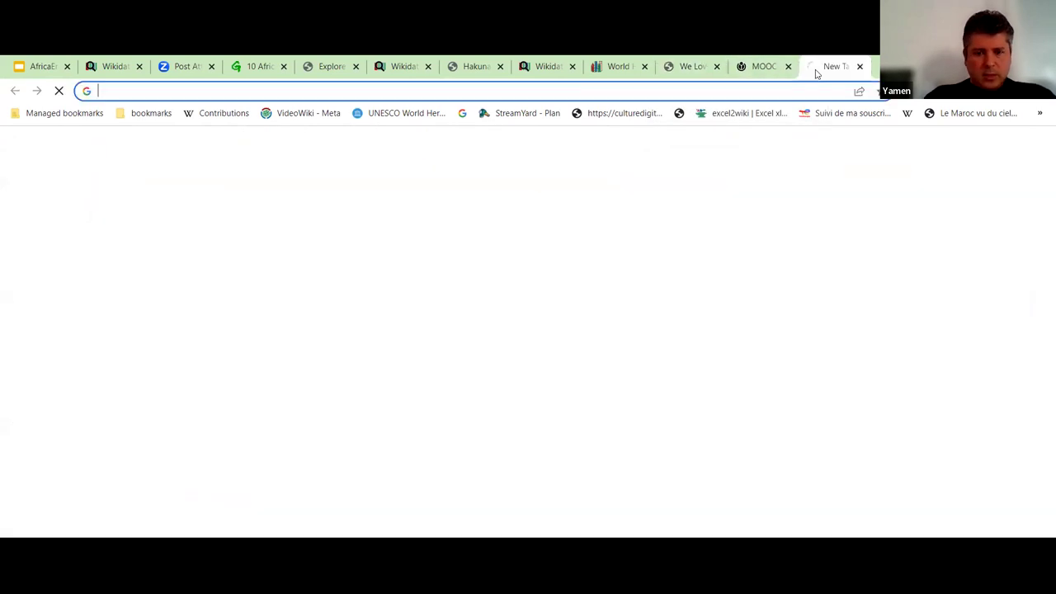
type("wikidata.org")
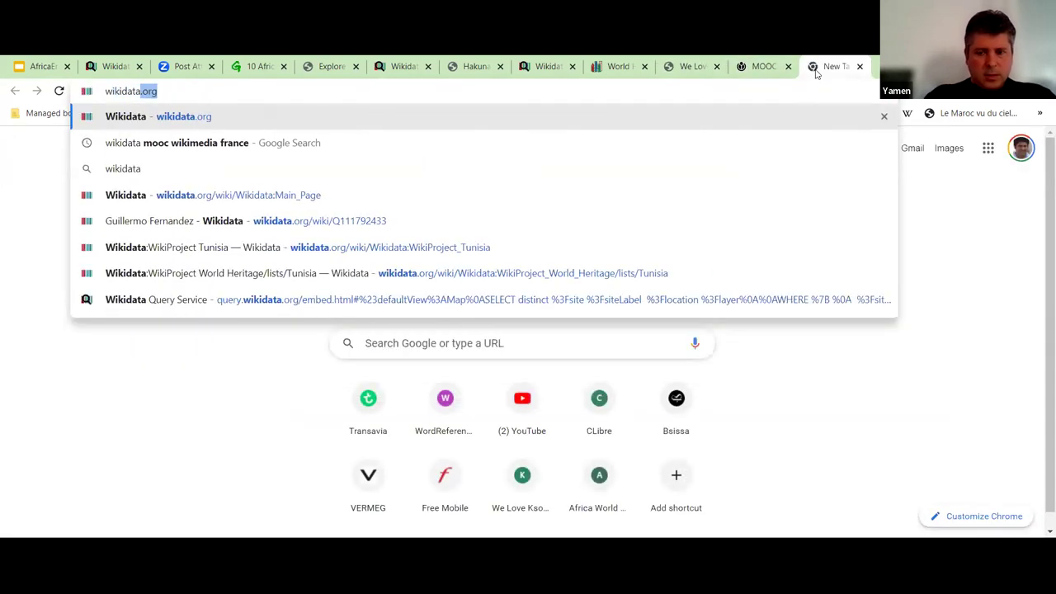
key("Return")
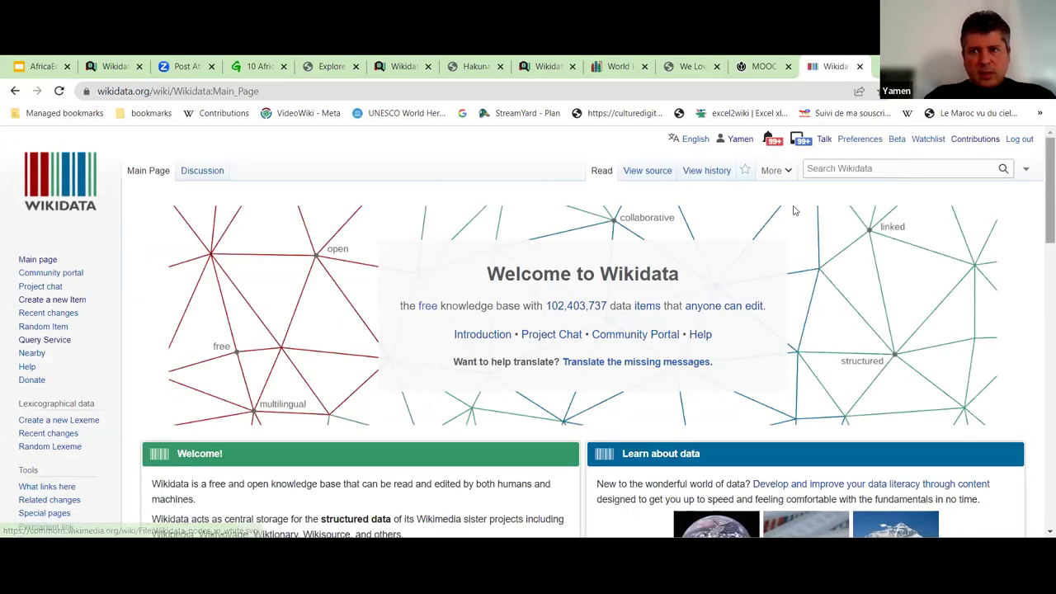
scroll(792, 208, "down", 1)
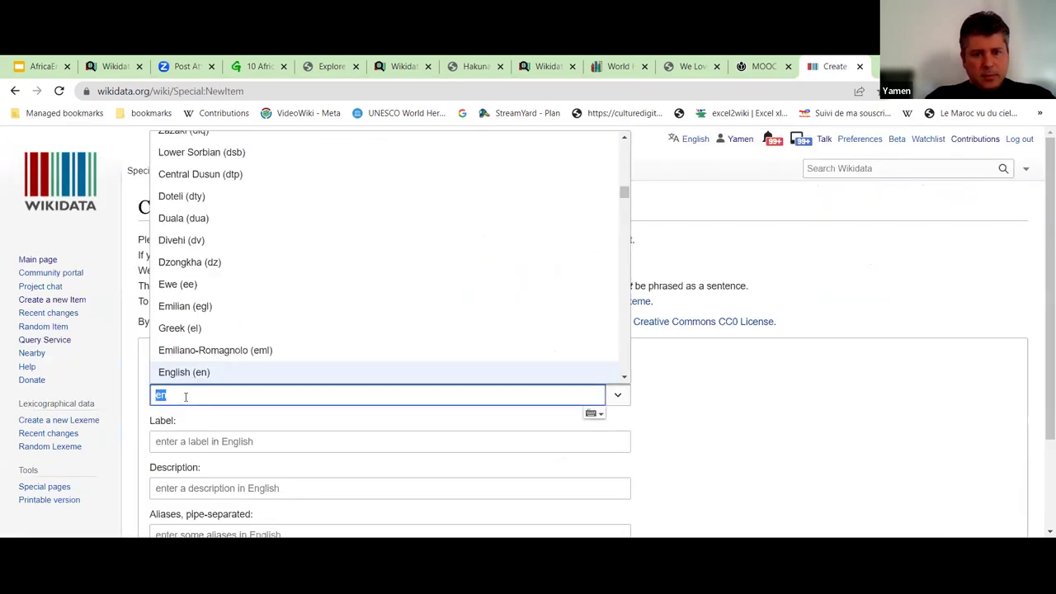
type("fr")
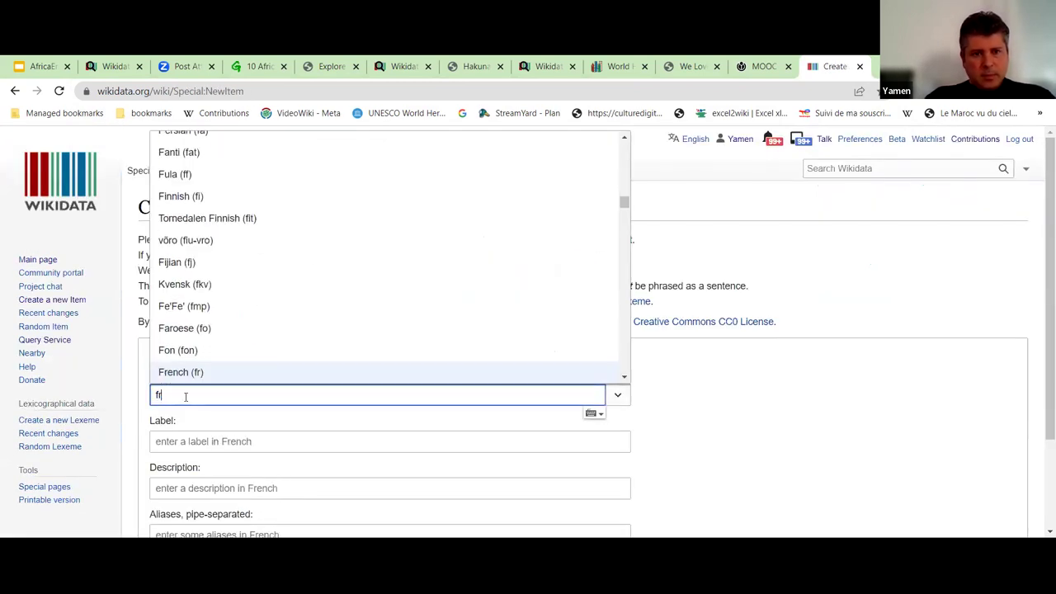
left_click(189, 371)
left_click(191, 442)
key("ctrl+v")
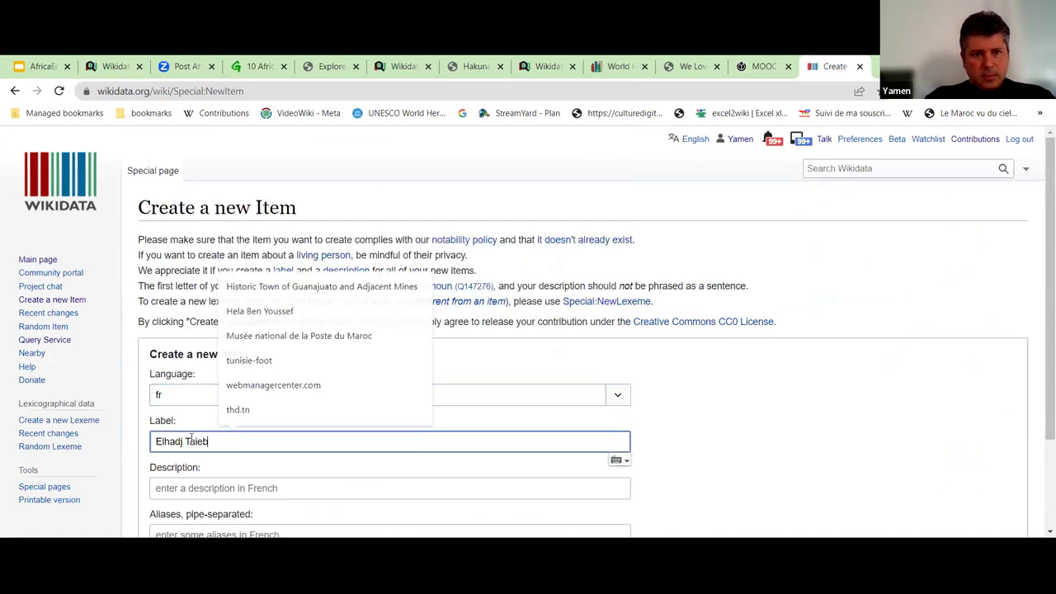
left_click(487, 375)
left_click_drag(1041, 334, 1039, 446)
left_click(1040, 446)
left_click(214, 370)
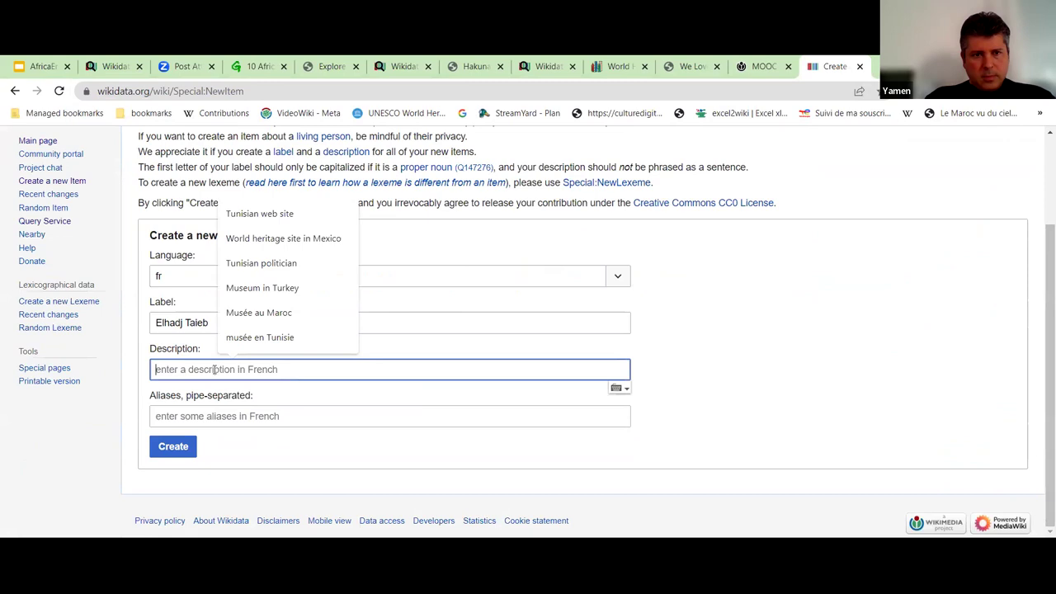
left_click(176, 445)
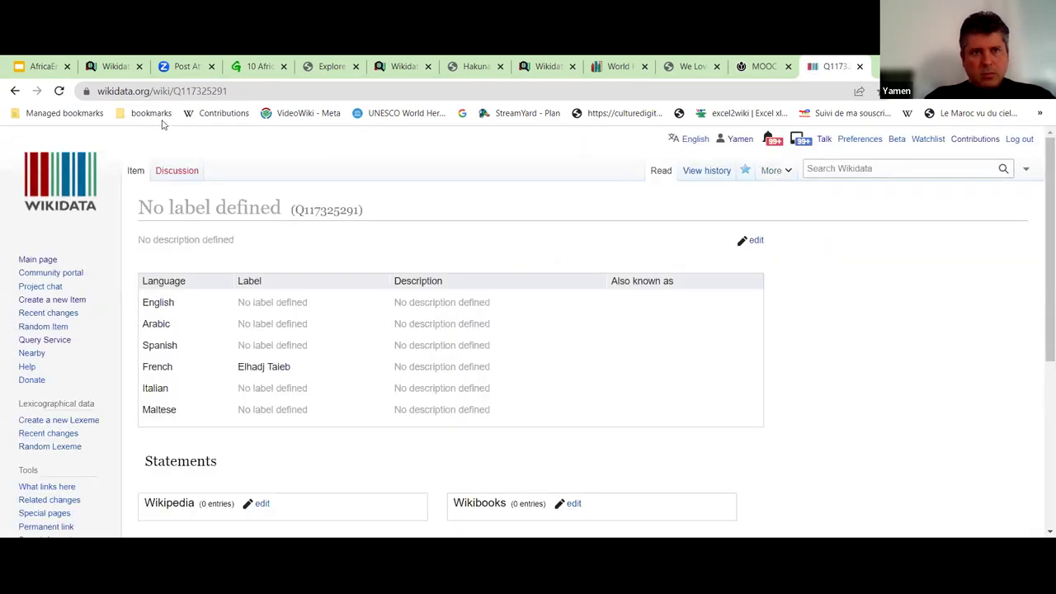
Select the new item's Q-number Q117325291 and switch the interface back to French
left_click_drag(174, 90, 237, 95)
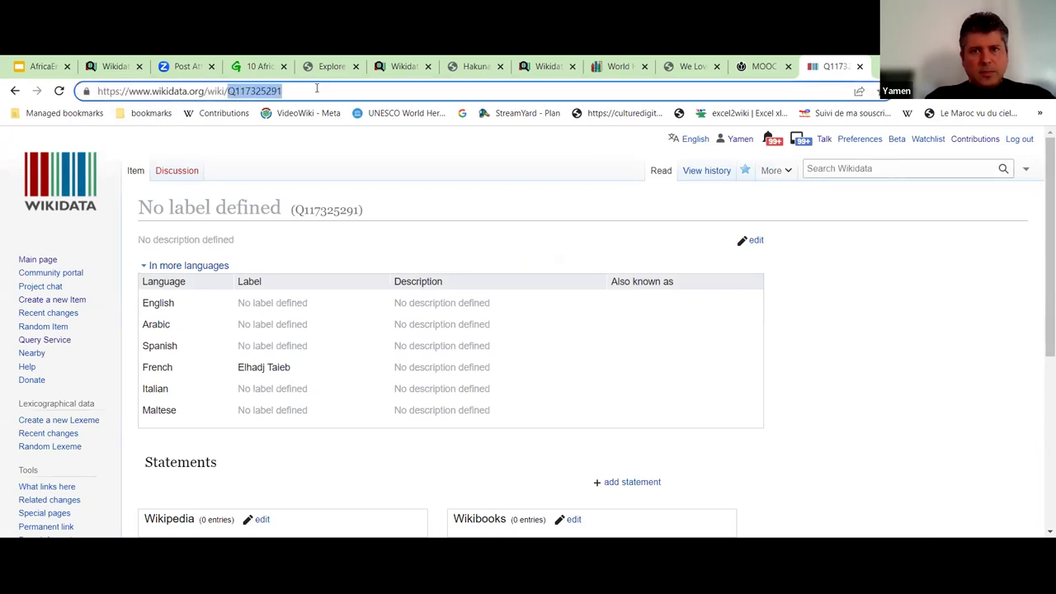
left_click(692, 138)
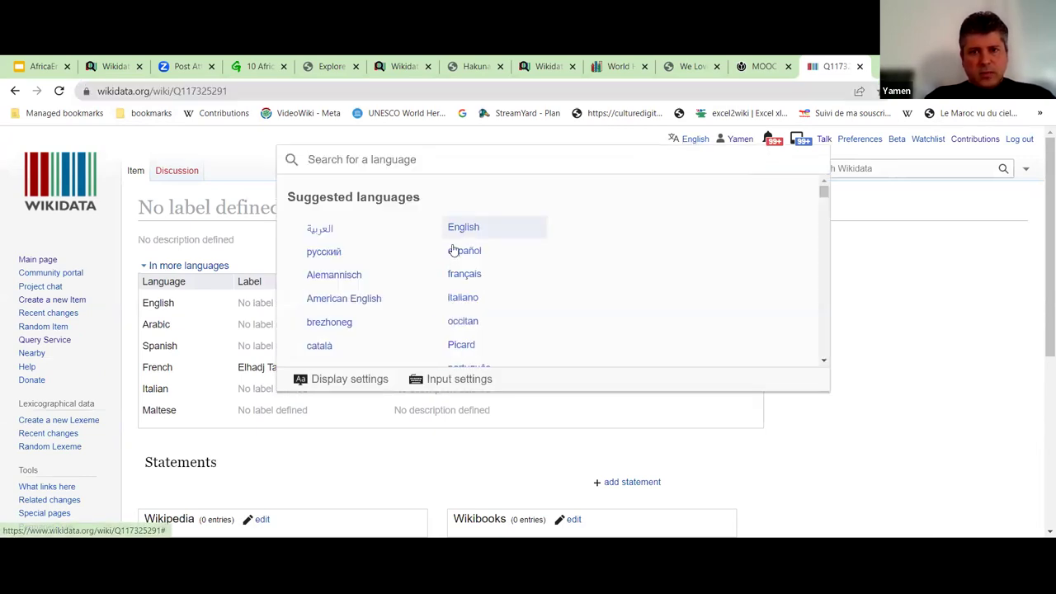
key("Escape")
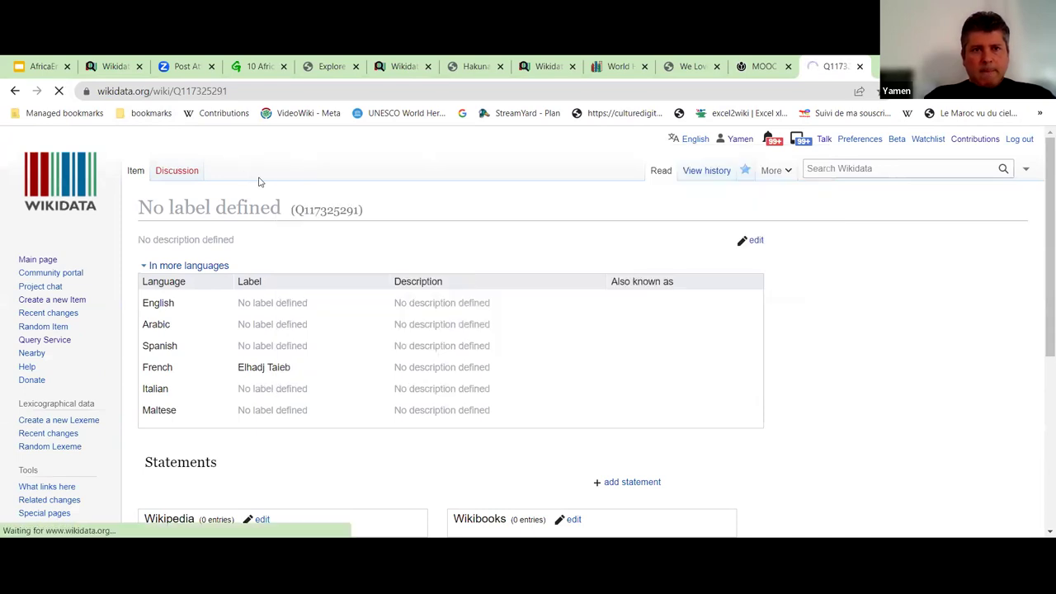
left_click_drag(272, 211, 327, 212)
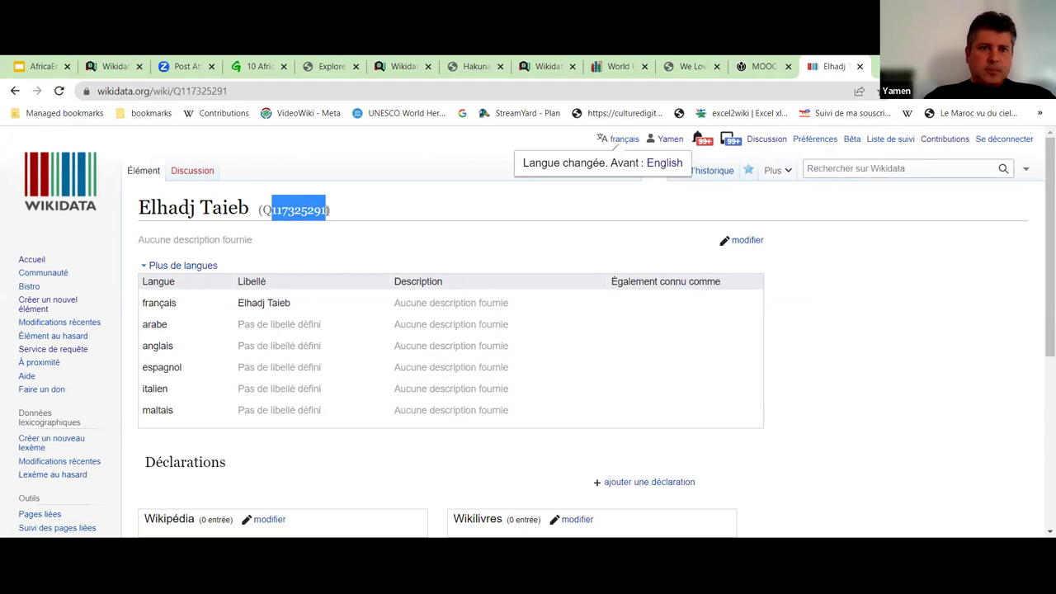
Add French description 'Nom de famille en Tunisie', English label 'Elhadj Taieb' and description 'Family name in Tunisia', then publish
left_click(742, 243)
type("Nom de famille")
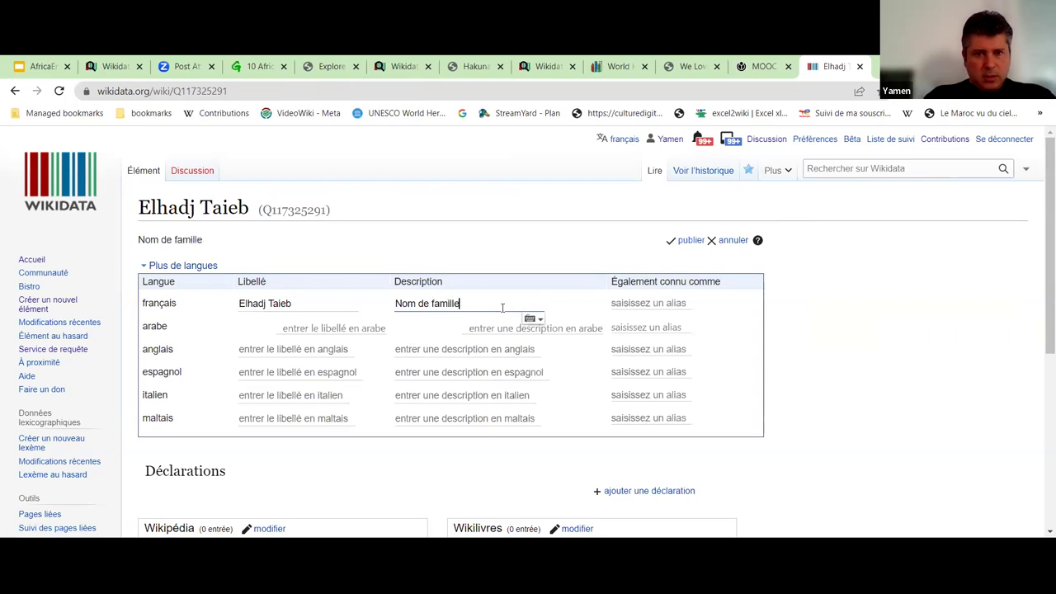
type(" en Tunisie")
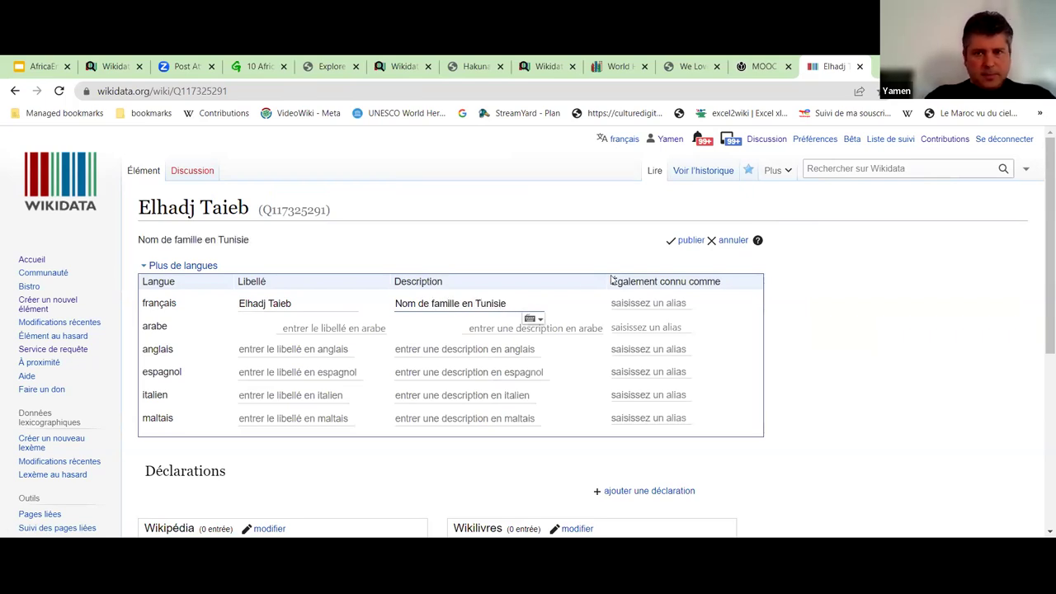
left_click(295, 305)
left_click_drag(294, 305, 208, 311)
key("ctrl+c")
left_click(257, 351)
key("ctrl+v")
left_click(421, 351)
type("Fam")
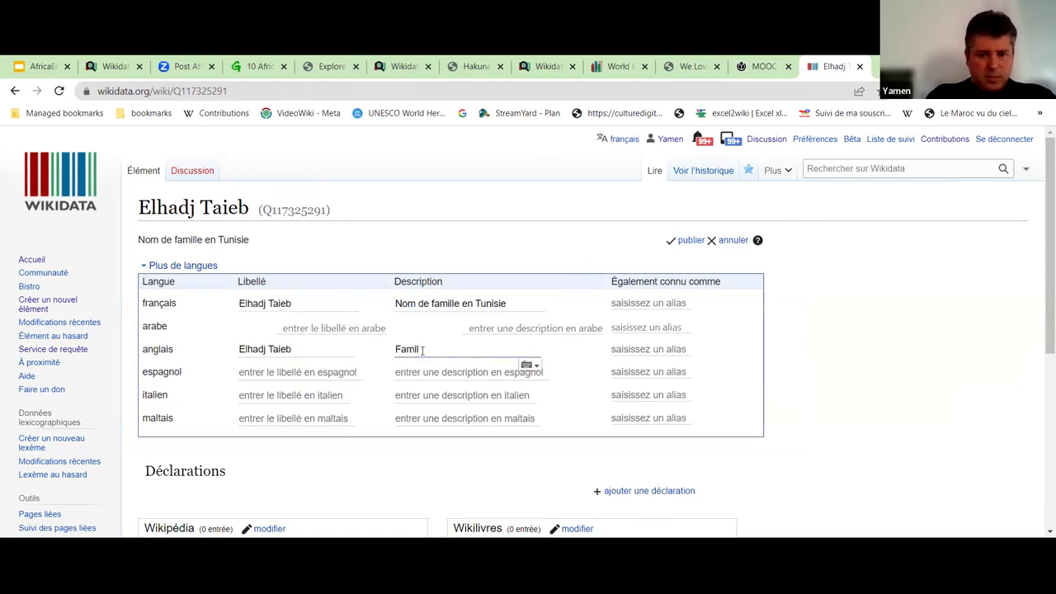
type("ily name in Tunisia")
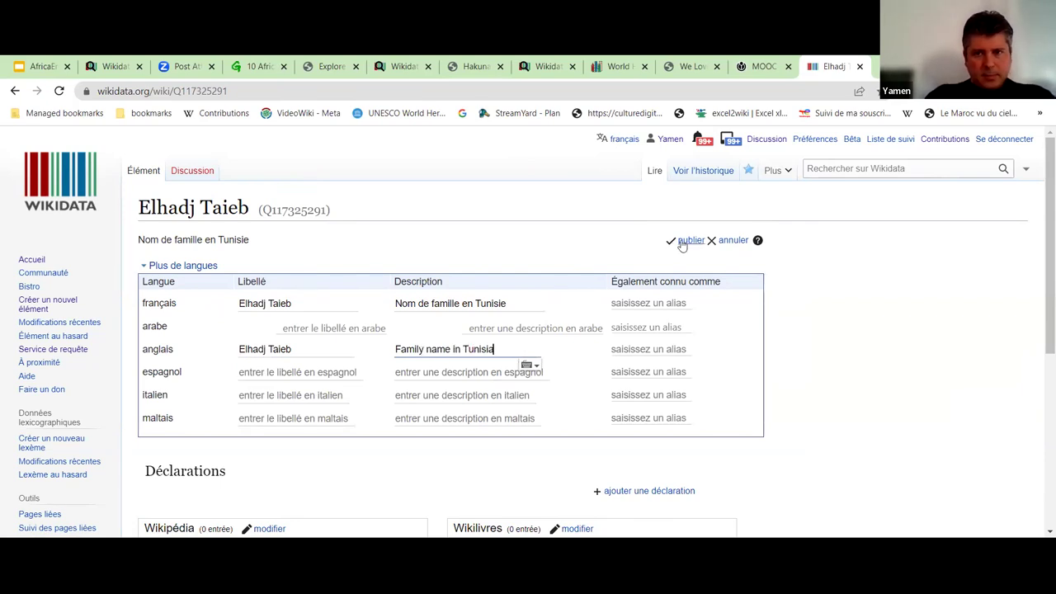
left_click(687, 240)
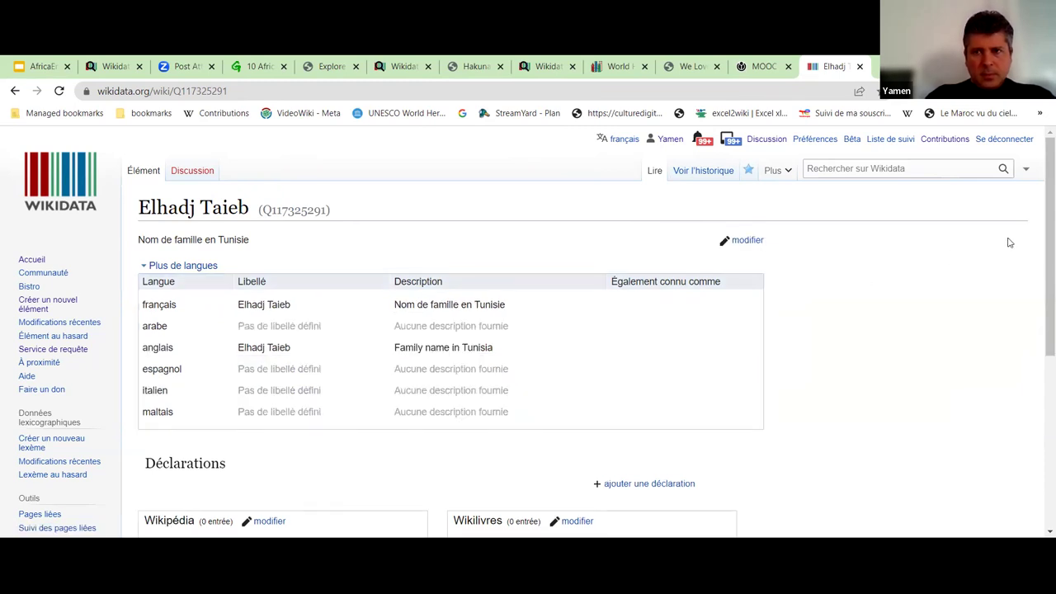
left_click_drag(1039, 238, 1039, 300)
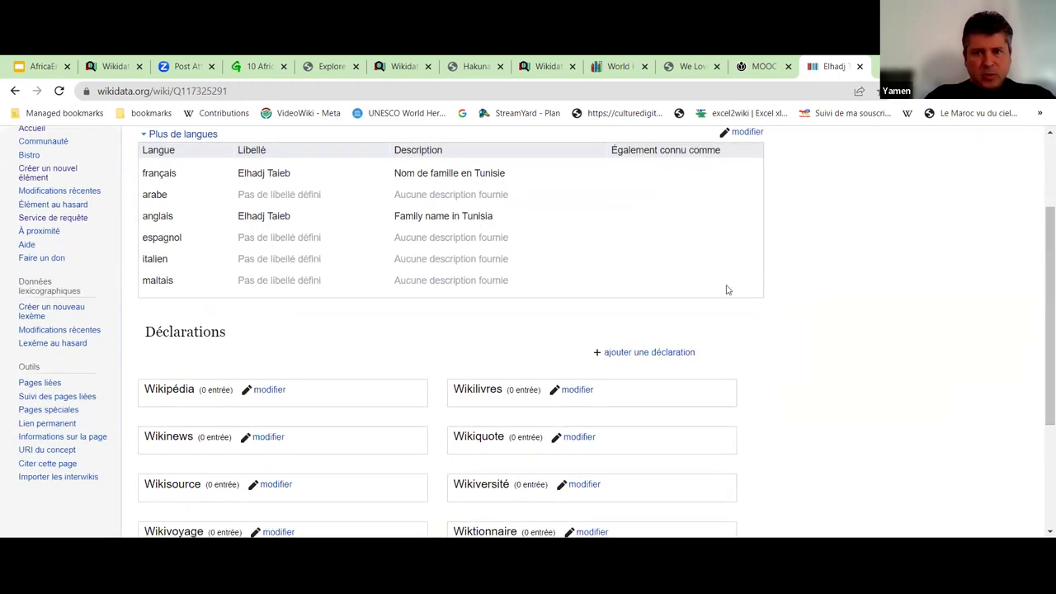
Publish a nature de l'élément statement with the value family name
left_click(653, 353)
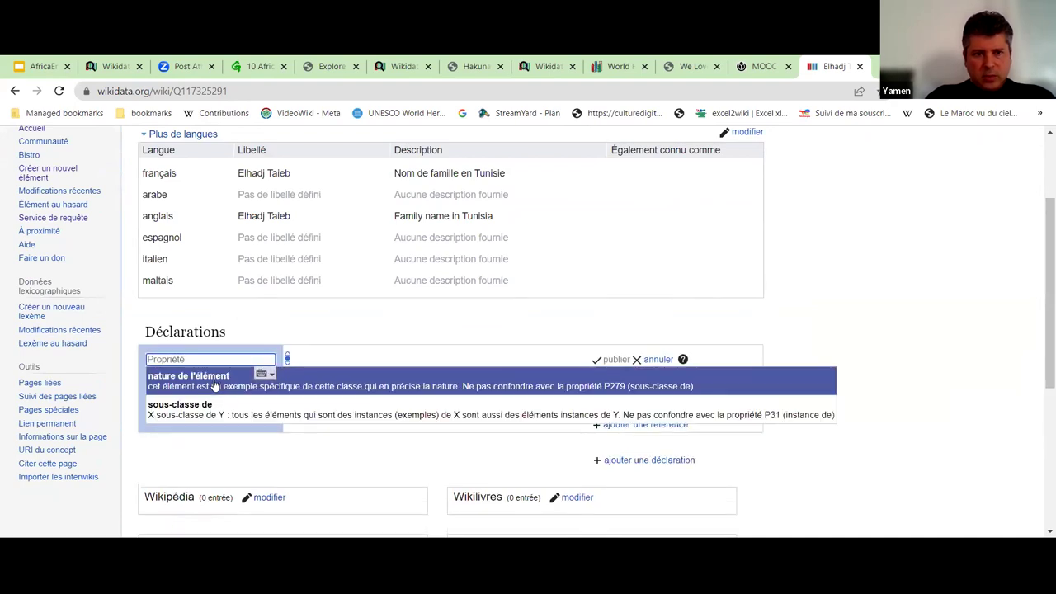
left_click(267, 369)
type("nom")
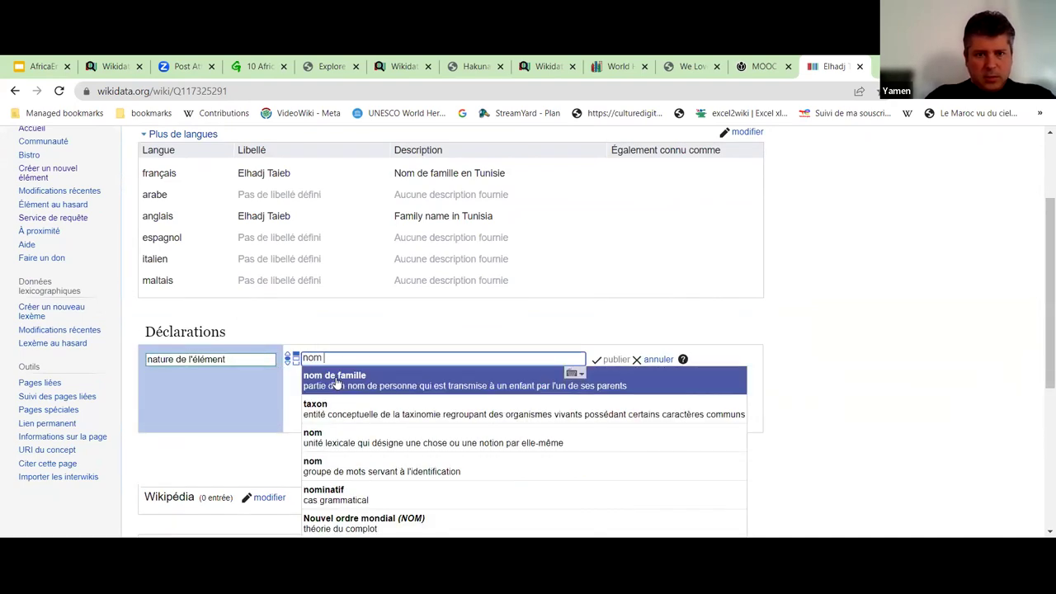
left_click(349, 378)
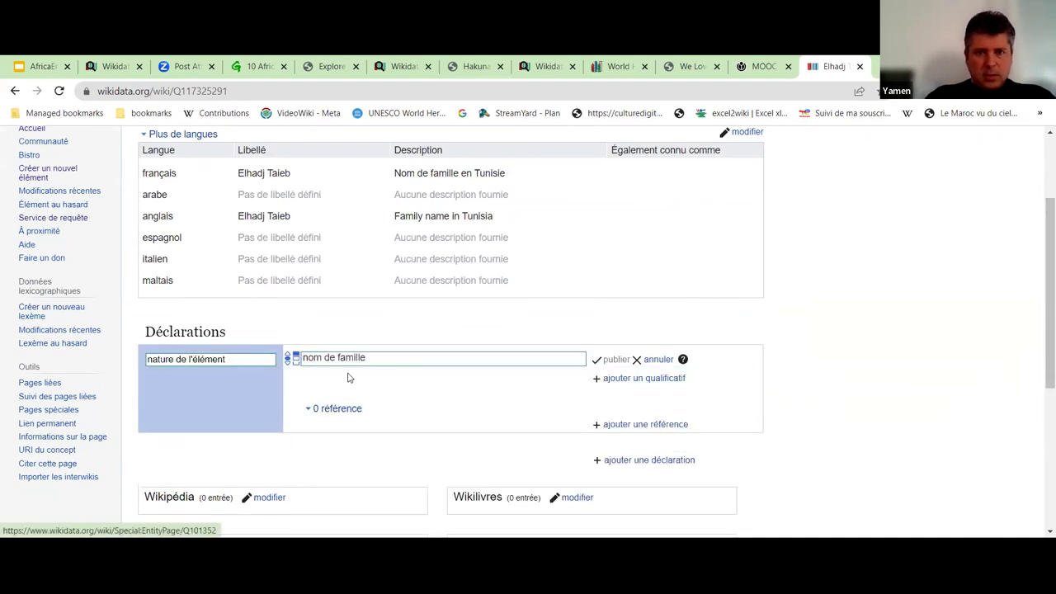
left_click(607, 361)
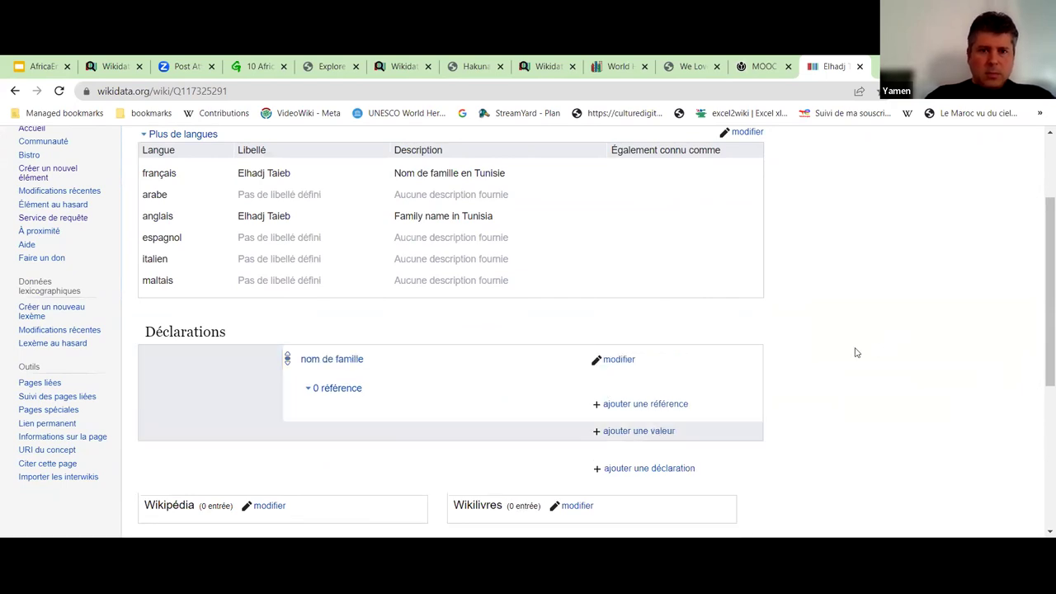
scroll(1039, 346, "up", 3)
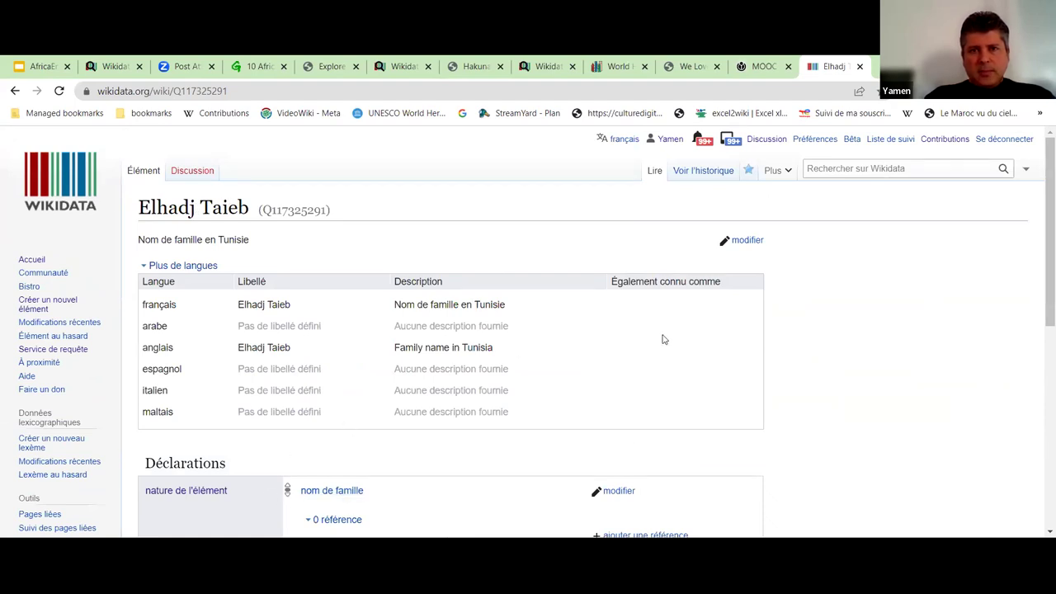
Open the Ahmed Elhadj Taieb item from your contributions list
left_click(944, 139)
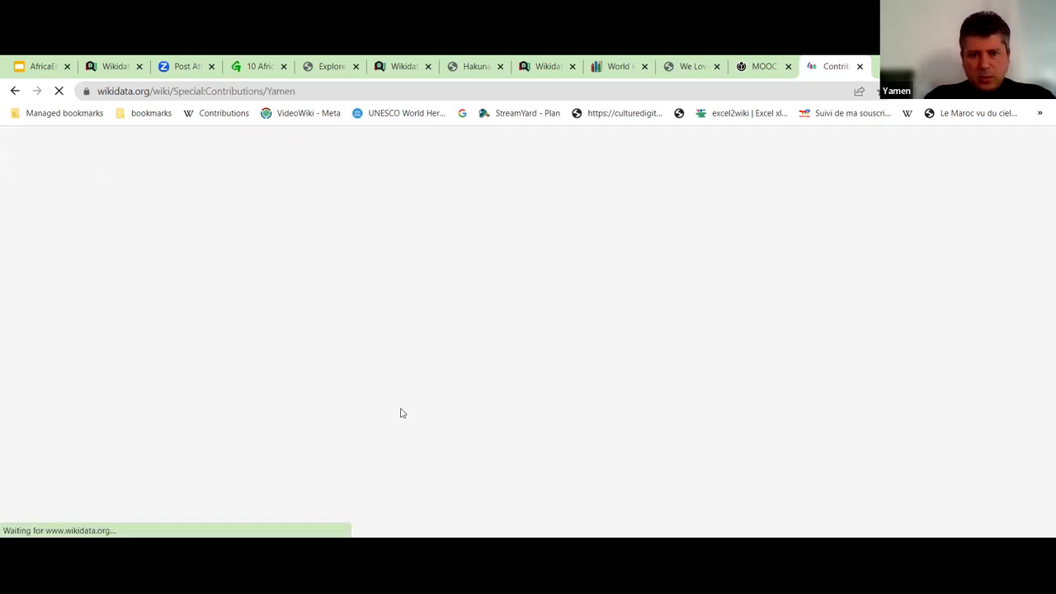
scroll(395, 446, "down", 1)
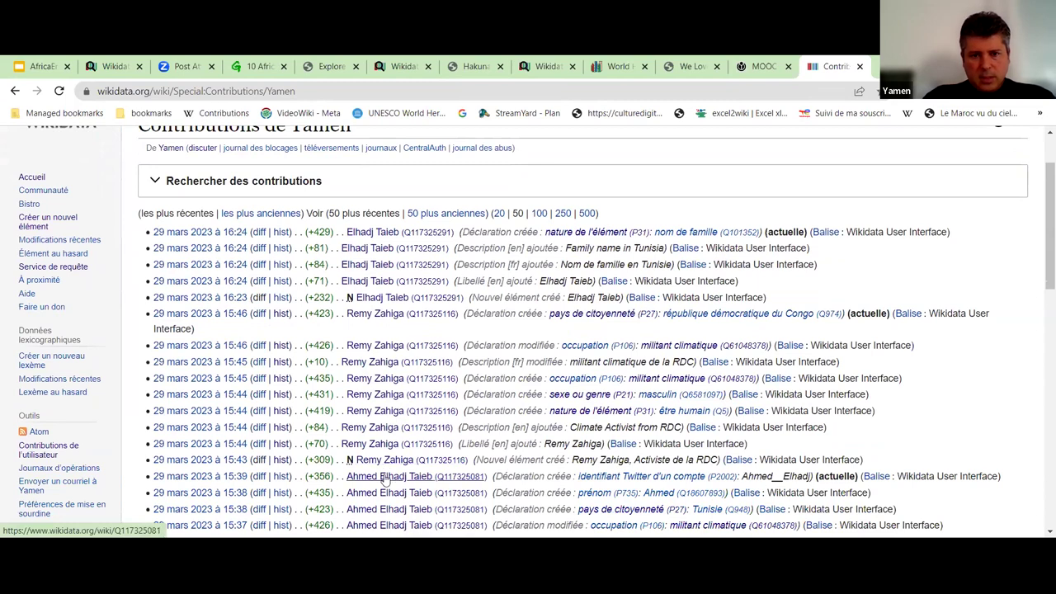
left_click(393, 477)
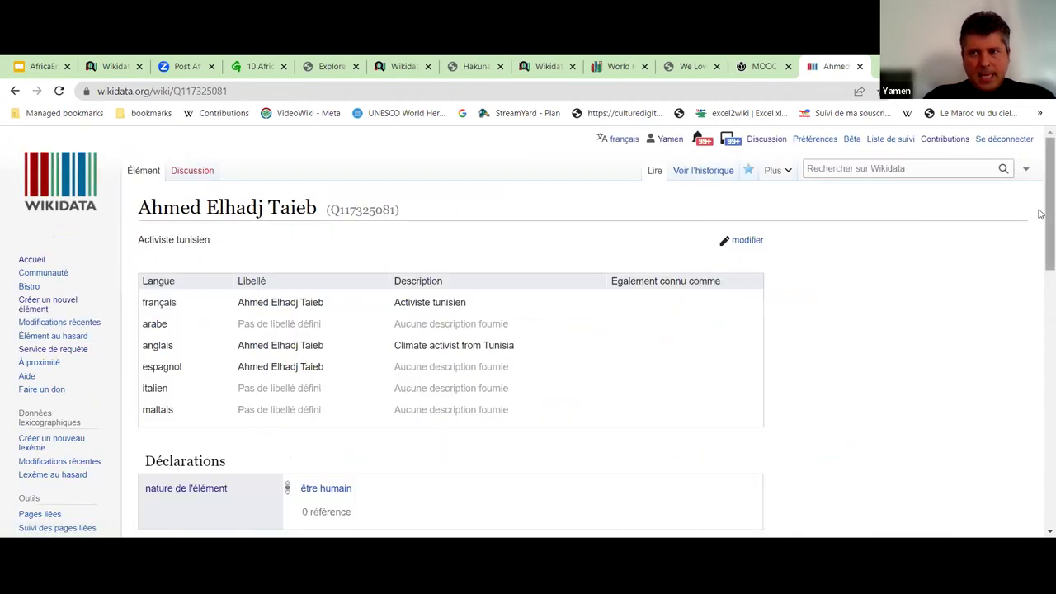
Publish a nom de famille statement pointing to the existing Elhadj Taieb family-name item
scroll(1040, 332, "down", 1)
scroll(1041, 354, "down", 8)
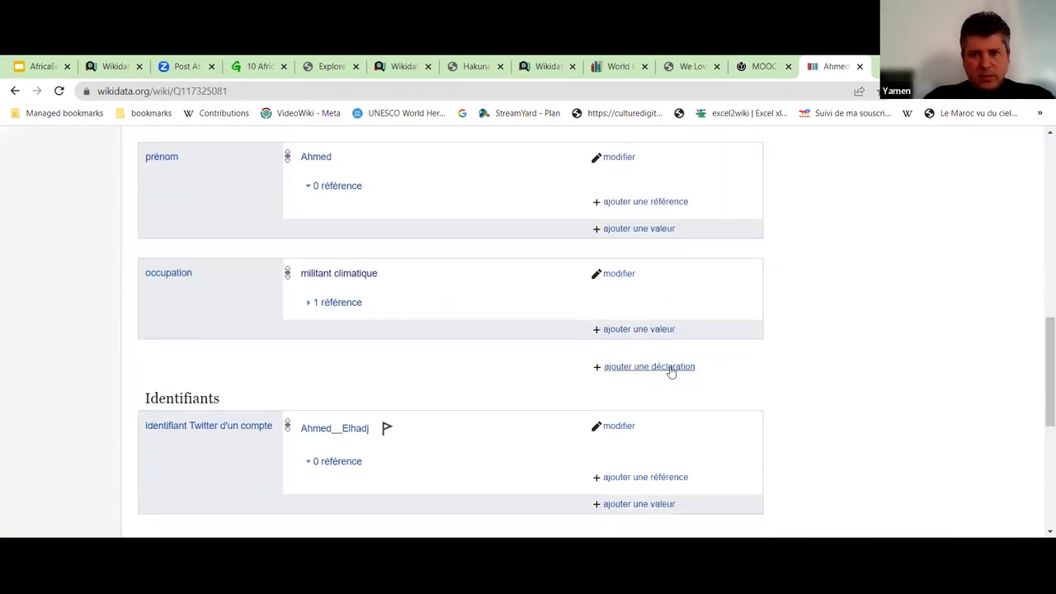
left_click(670, 369)
left_click(197, 426)
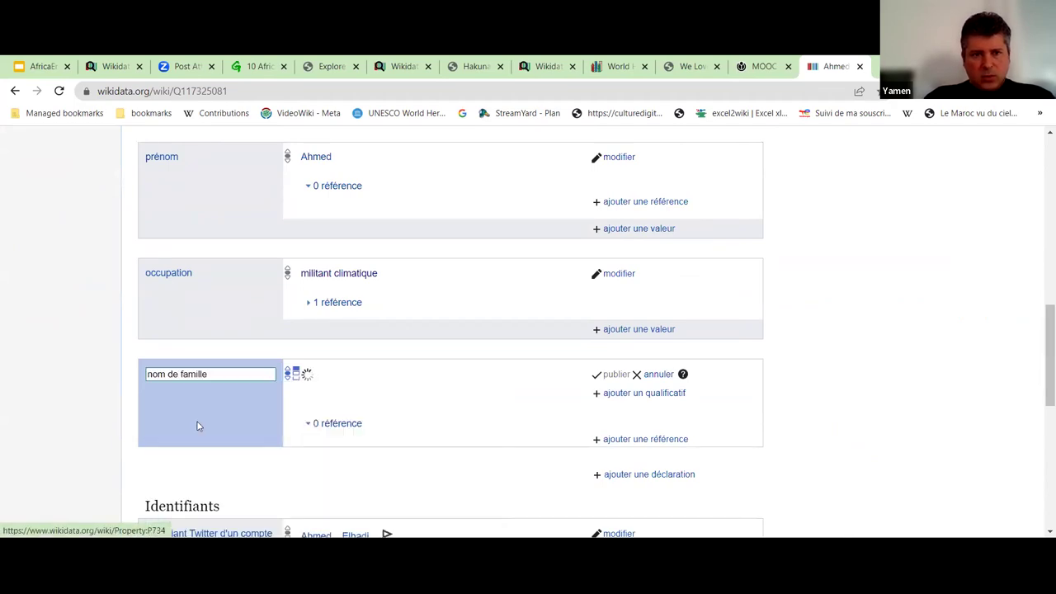
key("ctrl+v")
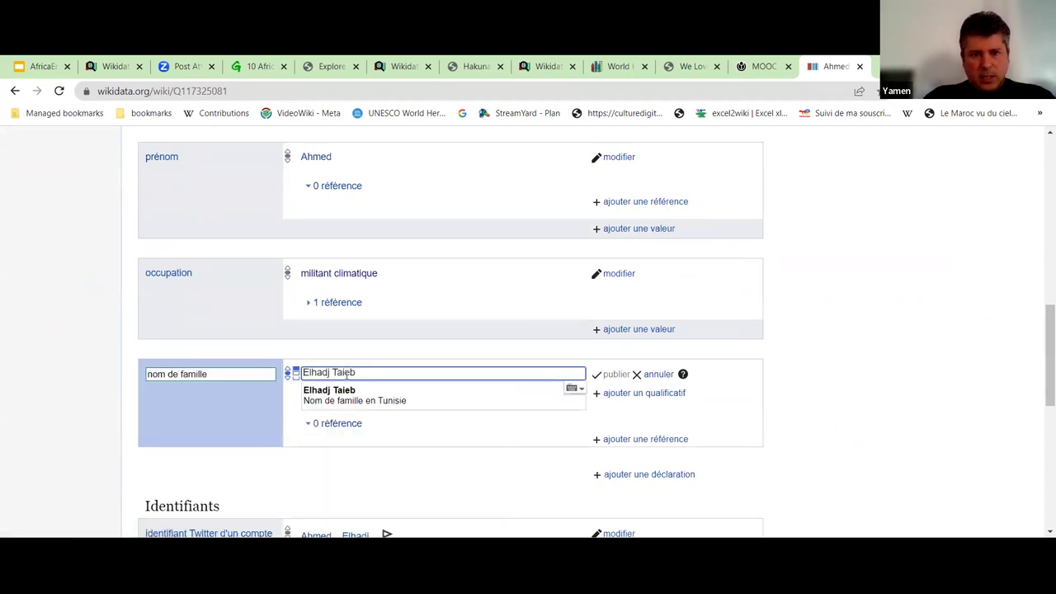
left_click(343, 400)
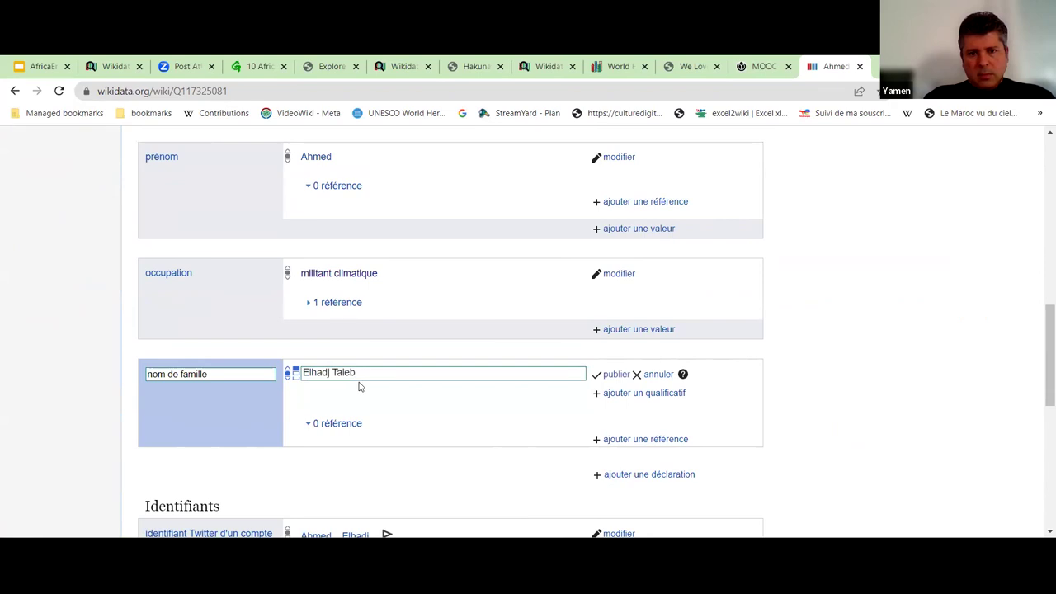
left_click(361, 376)
left_click(610, 374)
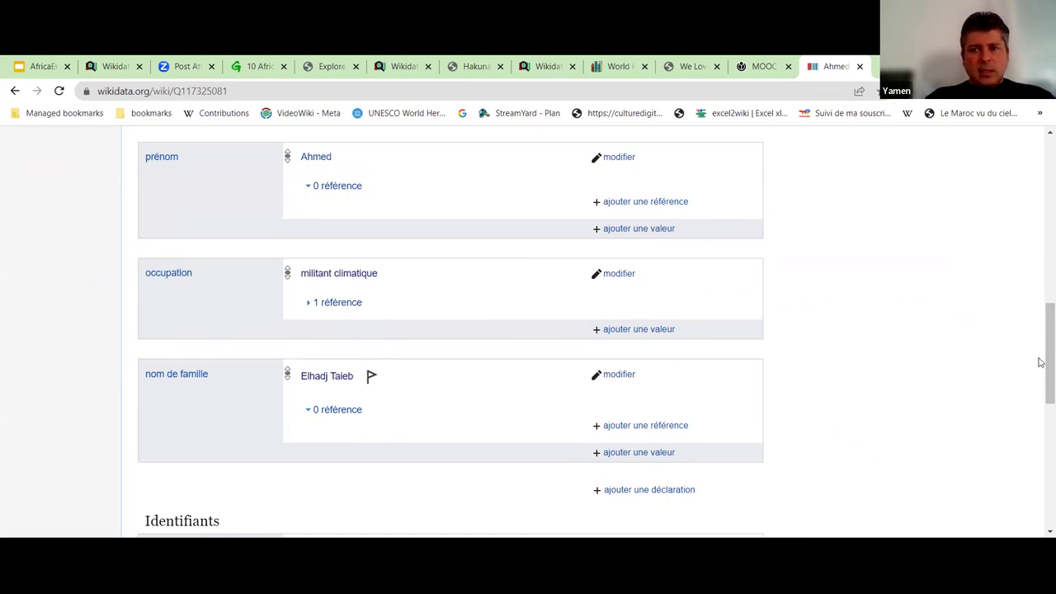
scroll(1039, 363, "up", 2)
scroll(1039, 363, "down", 2)
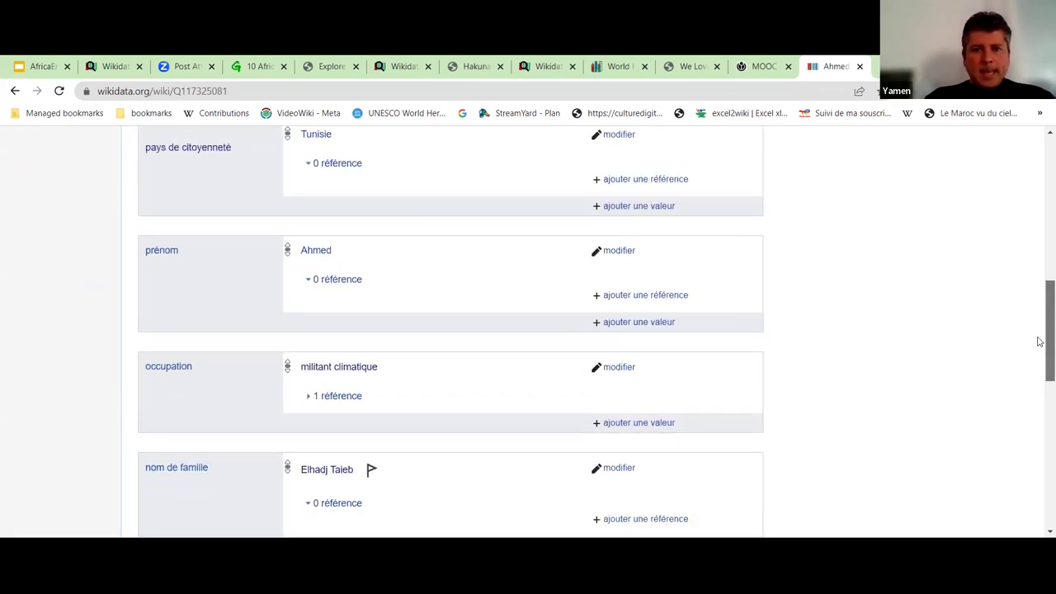
scroll(1039, 363, "down", 1)
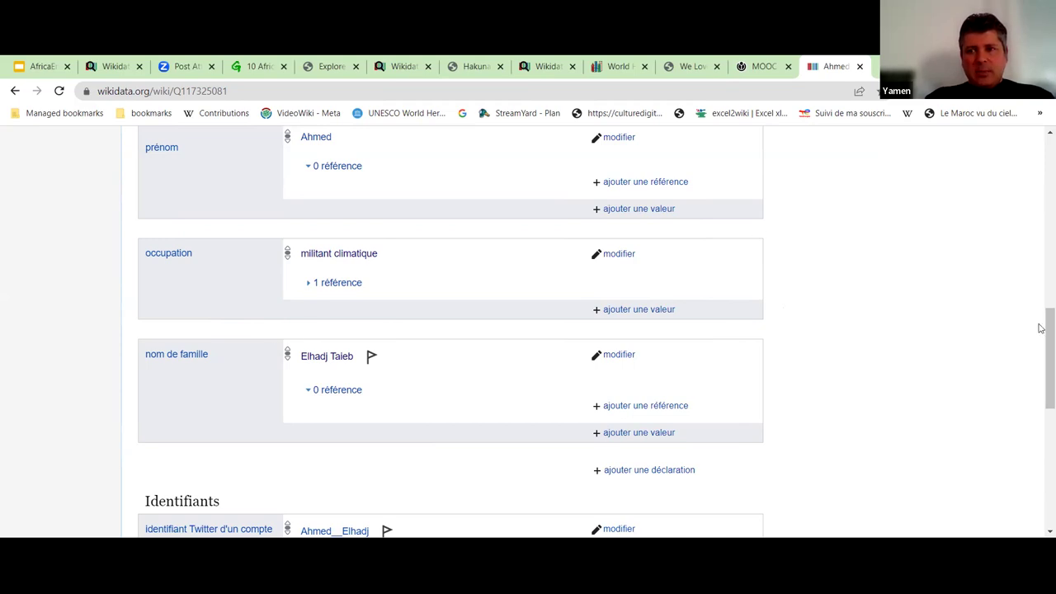
left_click_drag(1040, 322, 1040, 137)
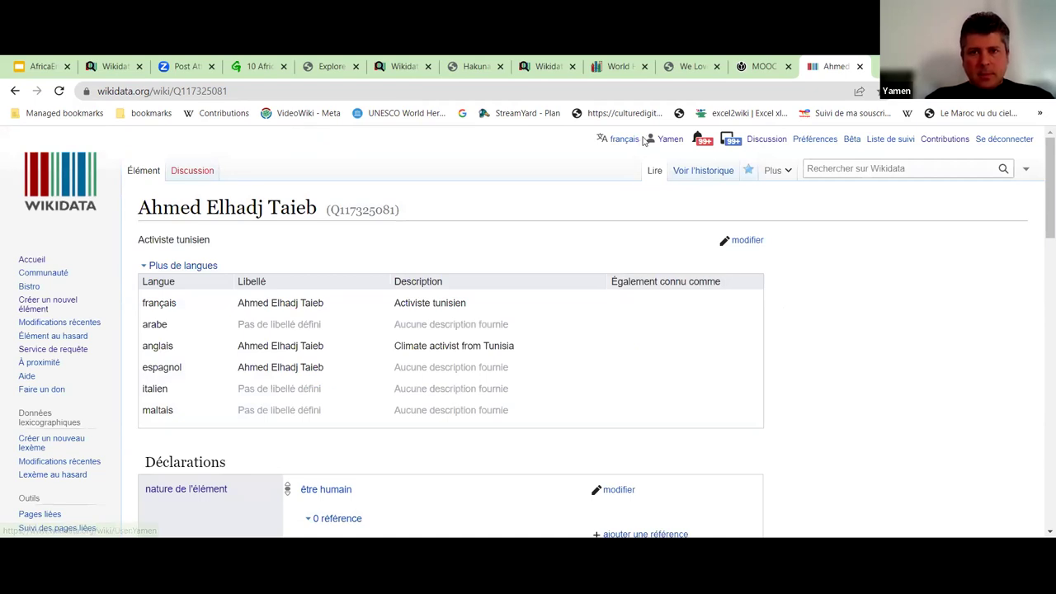
Switch the item's interface language from French to English
left_click(637, 139)
left_click(467, 226)
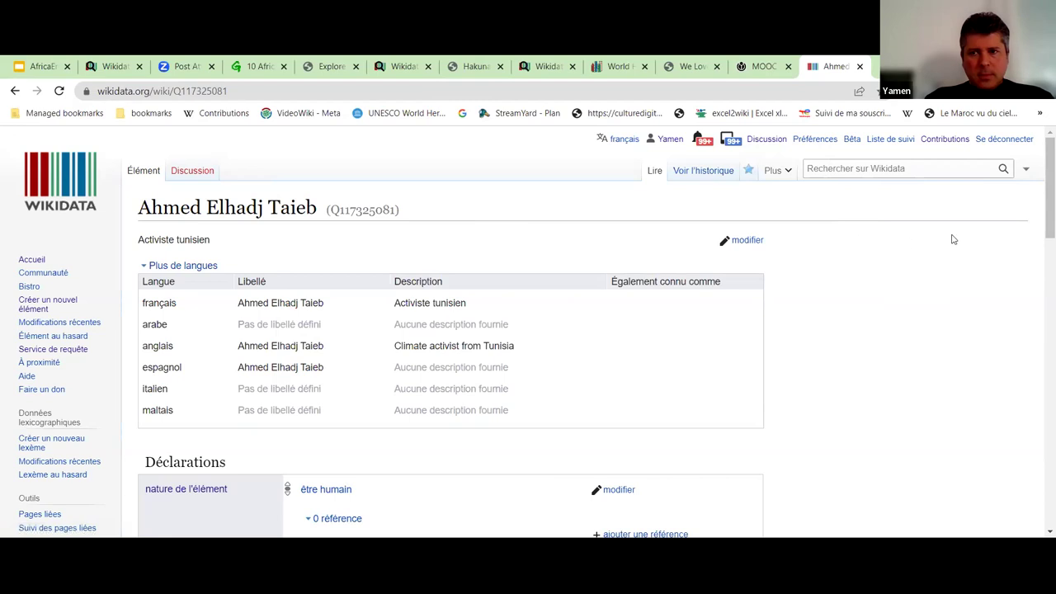
scroll(1038, 354, "down", 5)
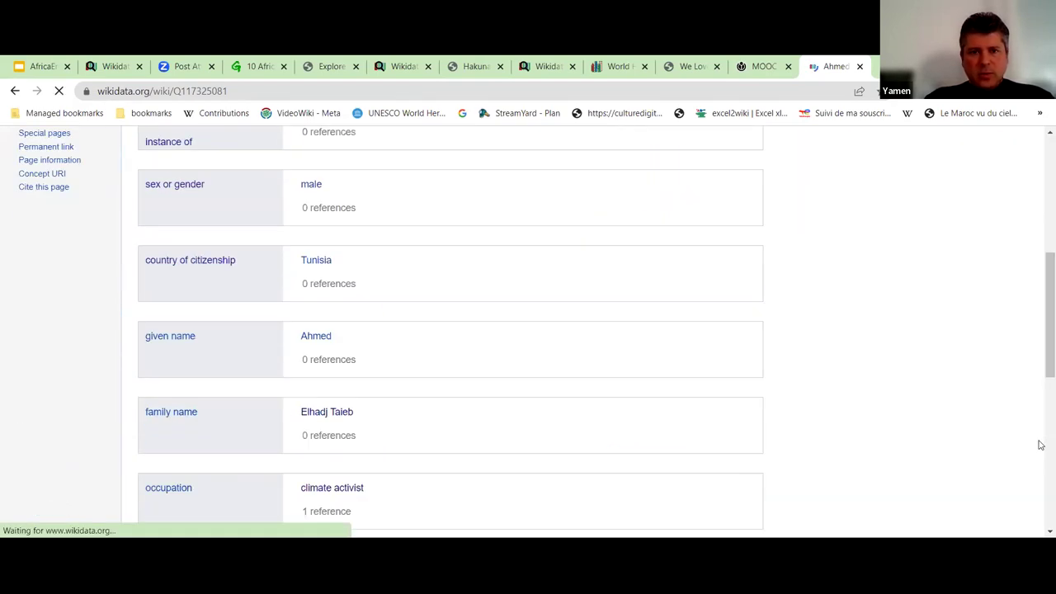
left_click_drag(1039, 333, 1039, 372)
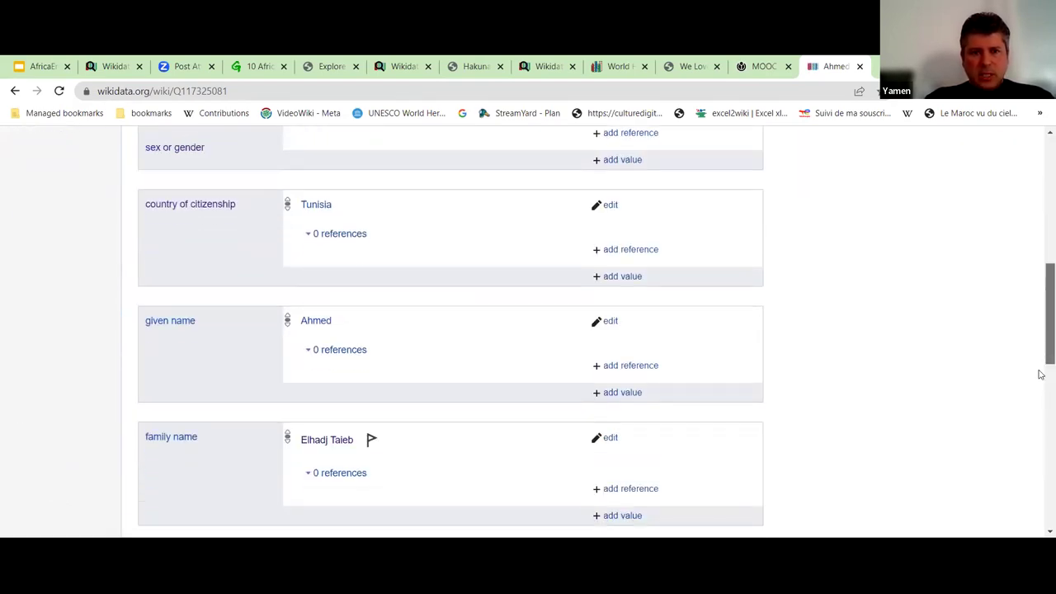
scroll(487, 322, "down", 2)
left_click(608, 295)
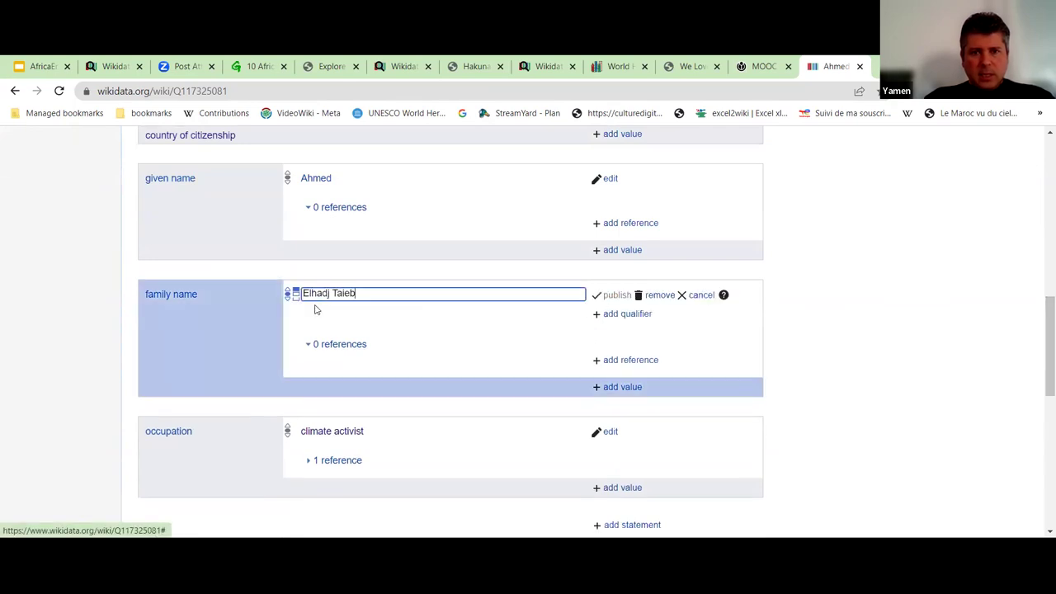
type("eee")
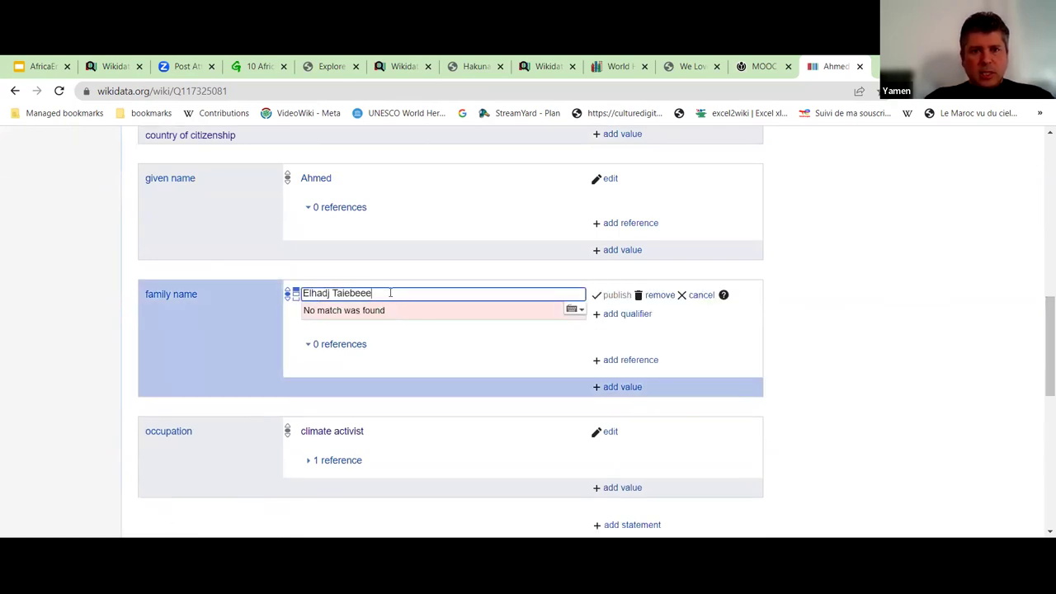
key("ctrl+a")
key("ctrl+c")
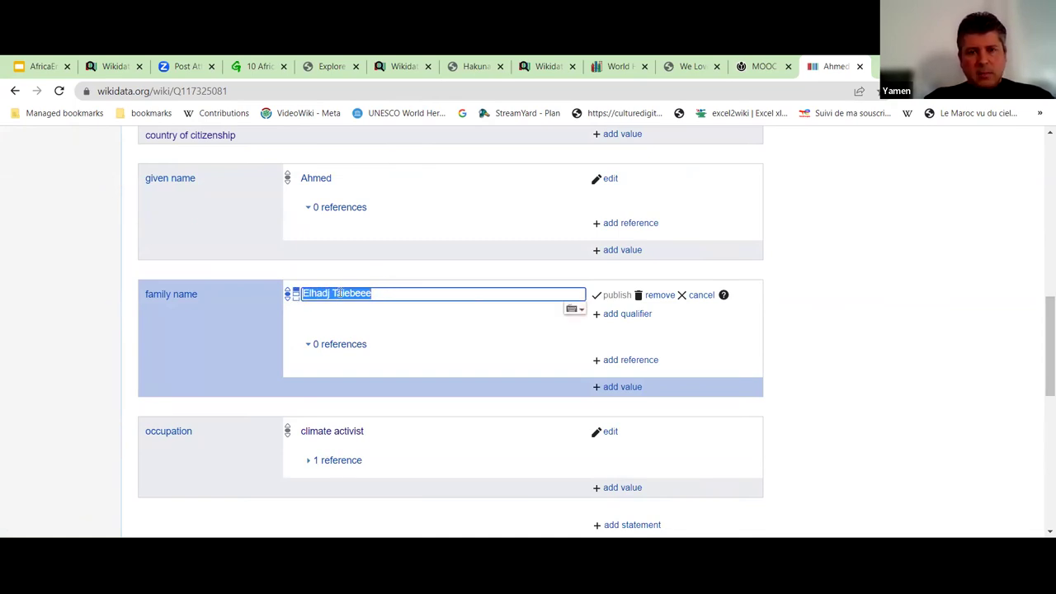
left_click(831, 308)
left_click_drag(1044, 330, 1001, 165)
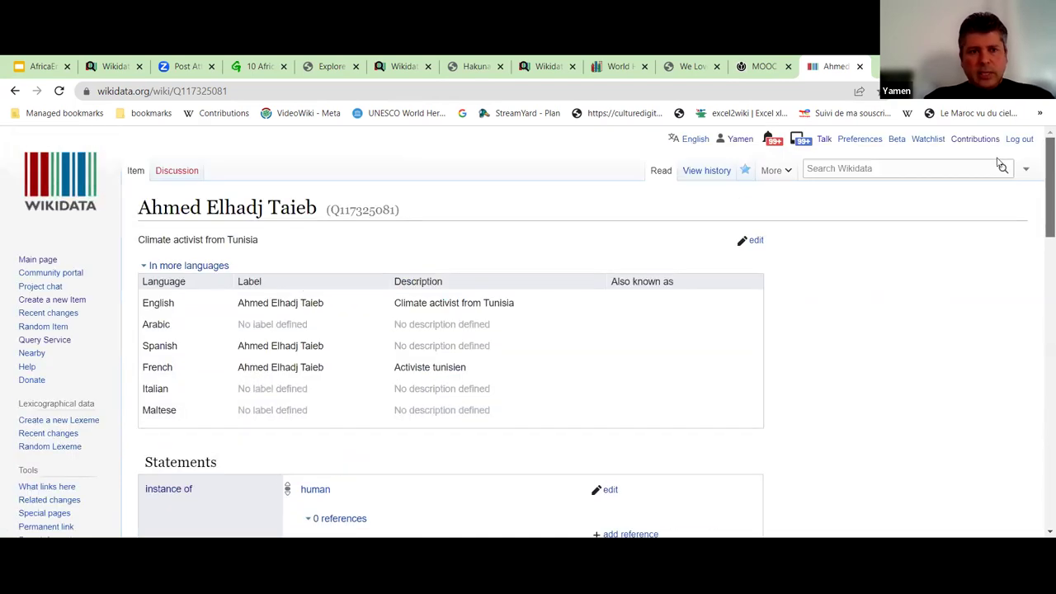
Start a new Wikidata item and paste the copied name as its English label
left_click(74, 300)
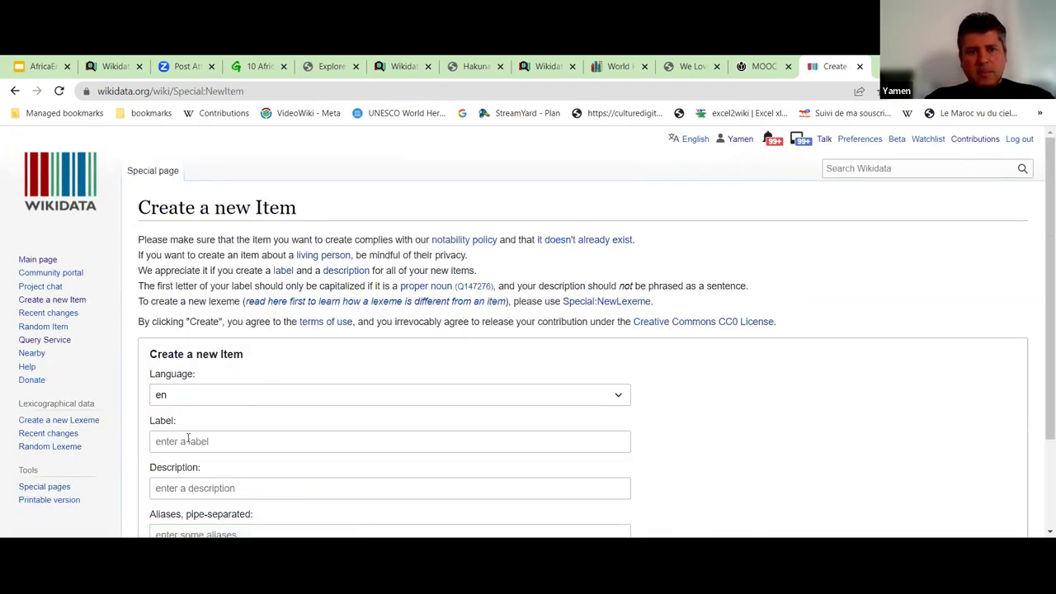
left_click(188, 439)
key("ctrl+v")
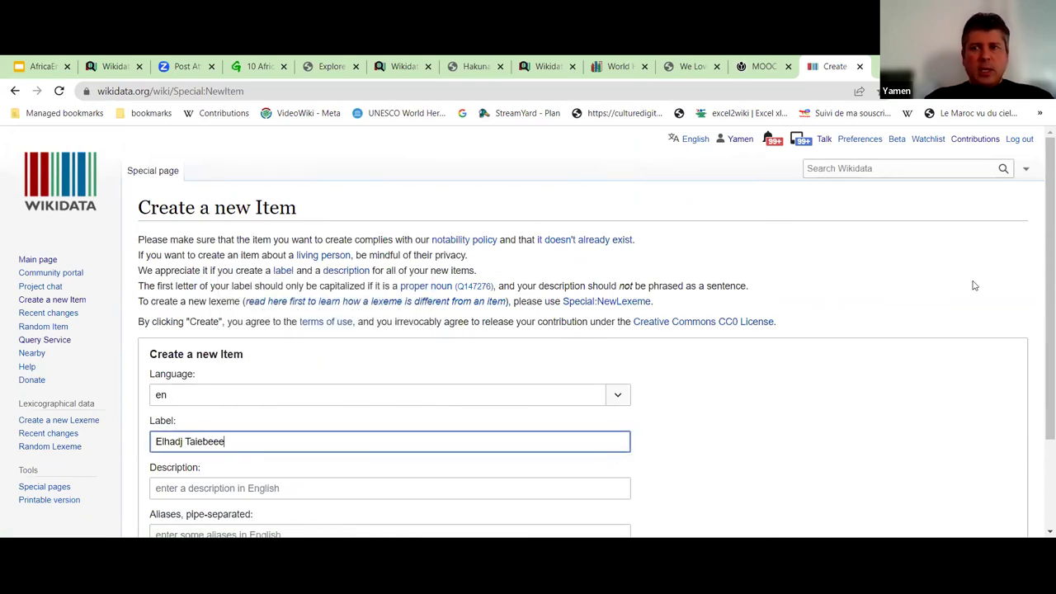
scroll(1041, 293, "down", 1)
scroll(1041, 297, "down", 2)
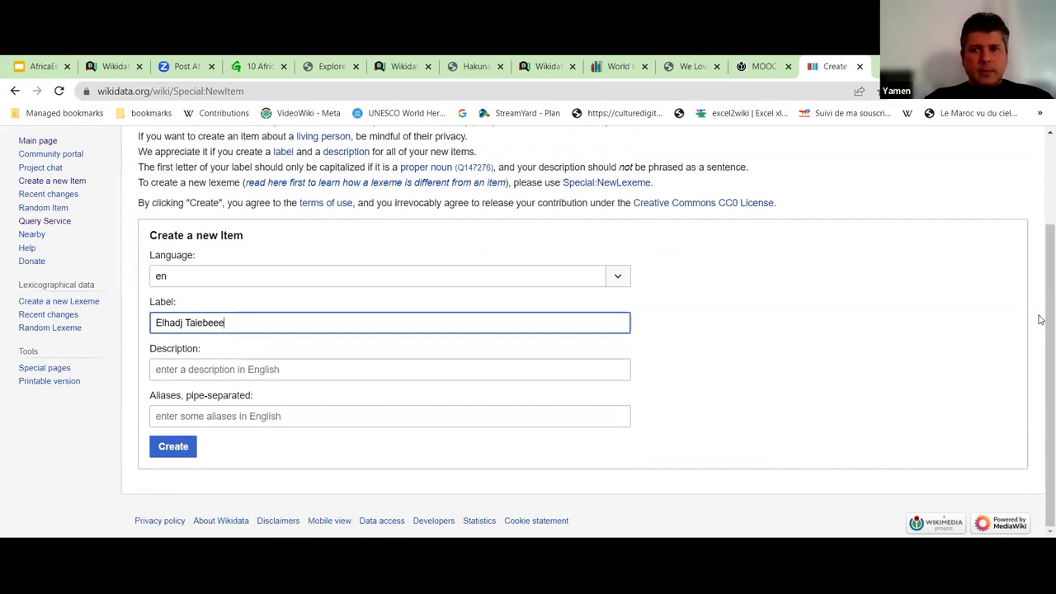
scroll(1041, 310, "up", 3)
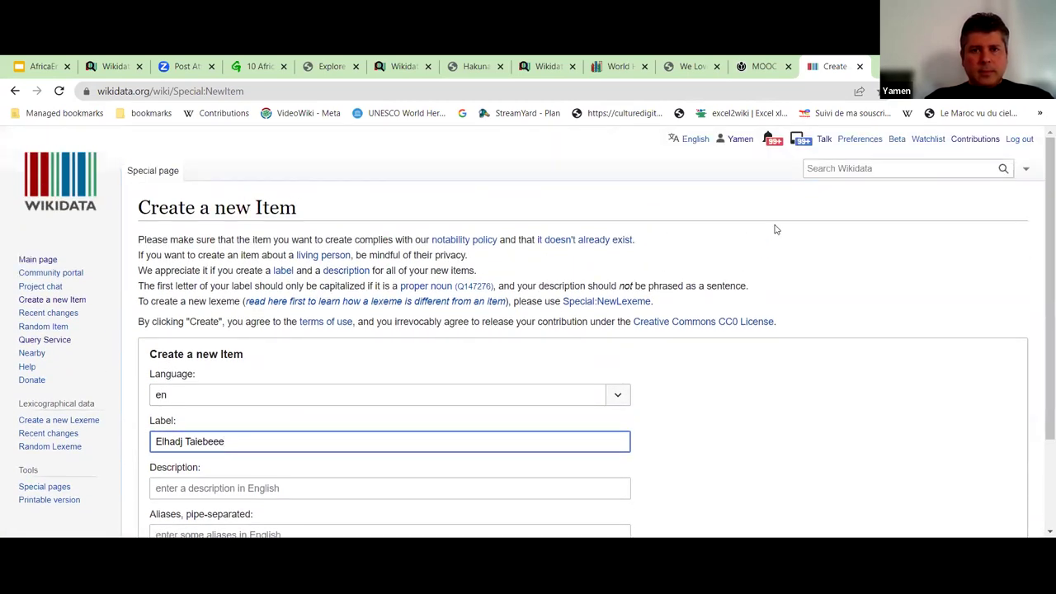
Return to the Wikidata Main Page, abandoning the new-item form
left_click(76, 194)
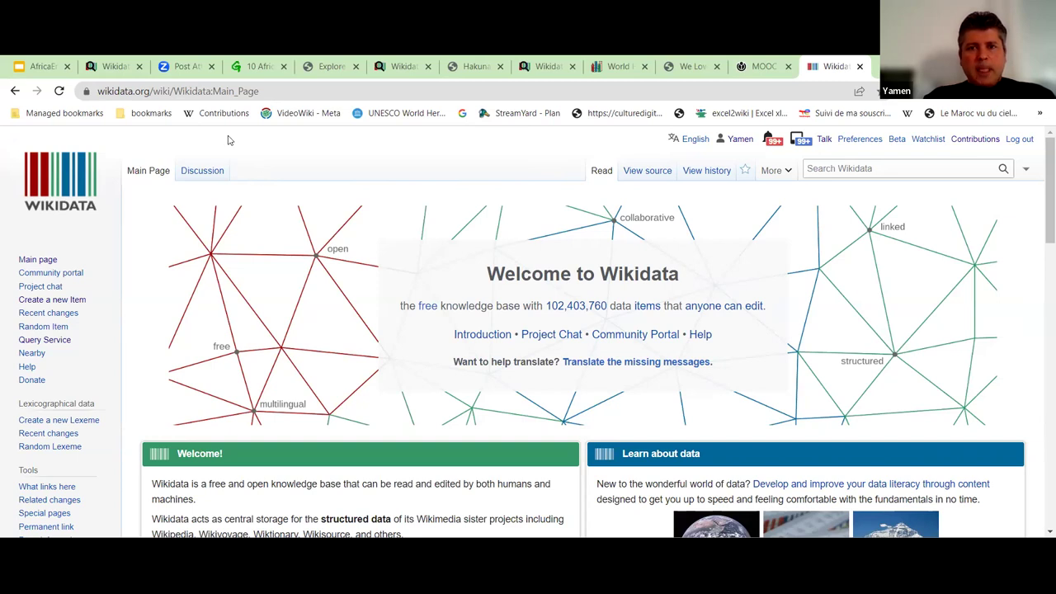
right_click(15, 91)
left_click(82, 127)
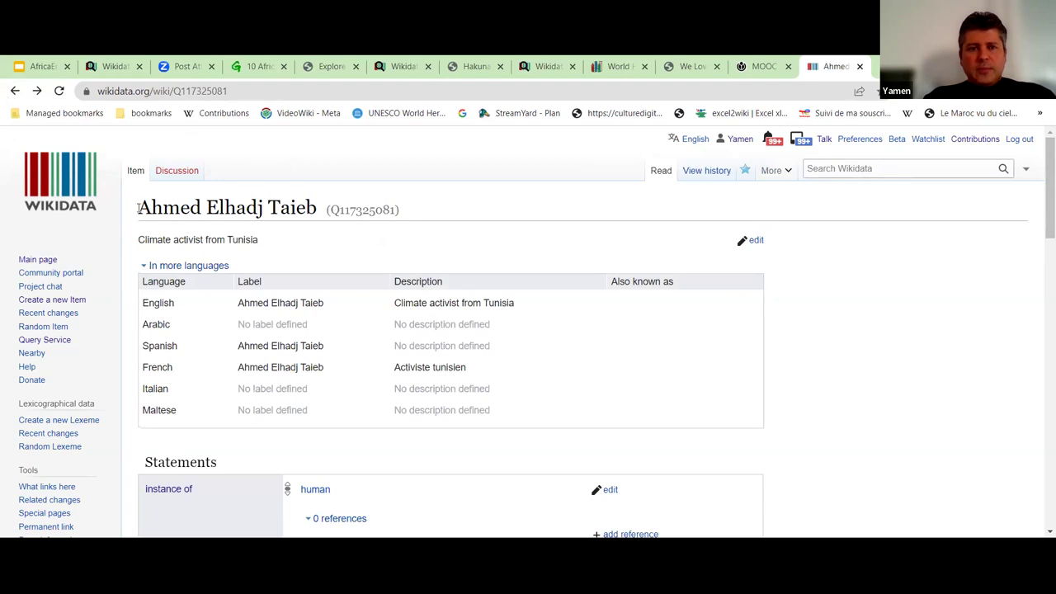
left_click_drag(139, 208, 323, 207)
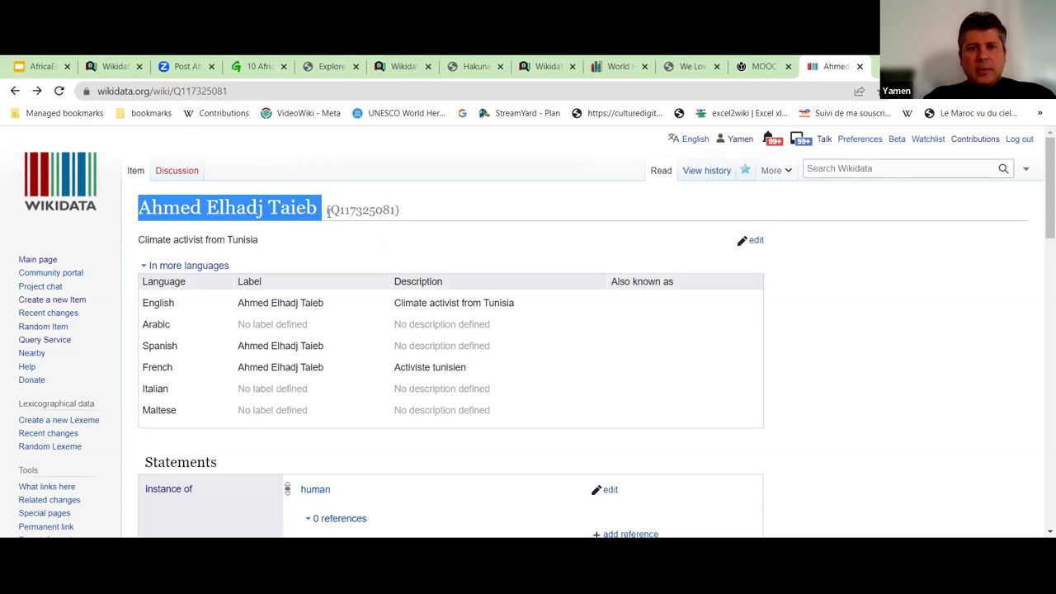
scroll(537, 244, "down", 5)
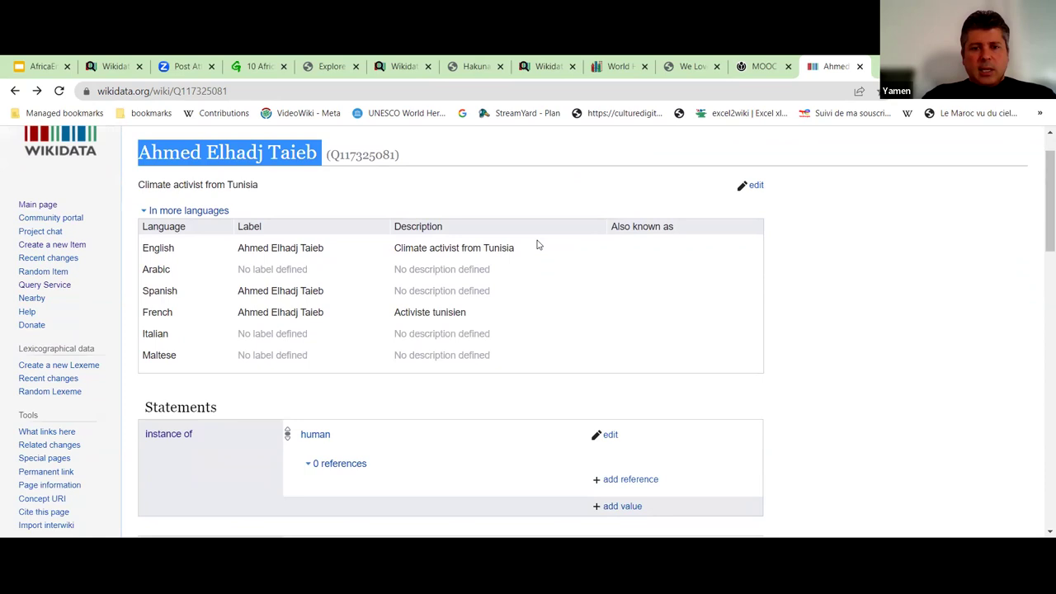
scroll(536, 244, "down", 3)
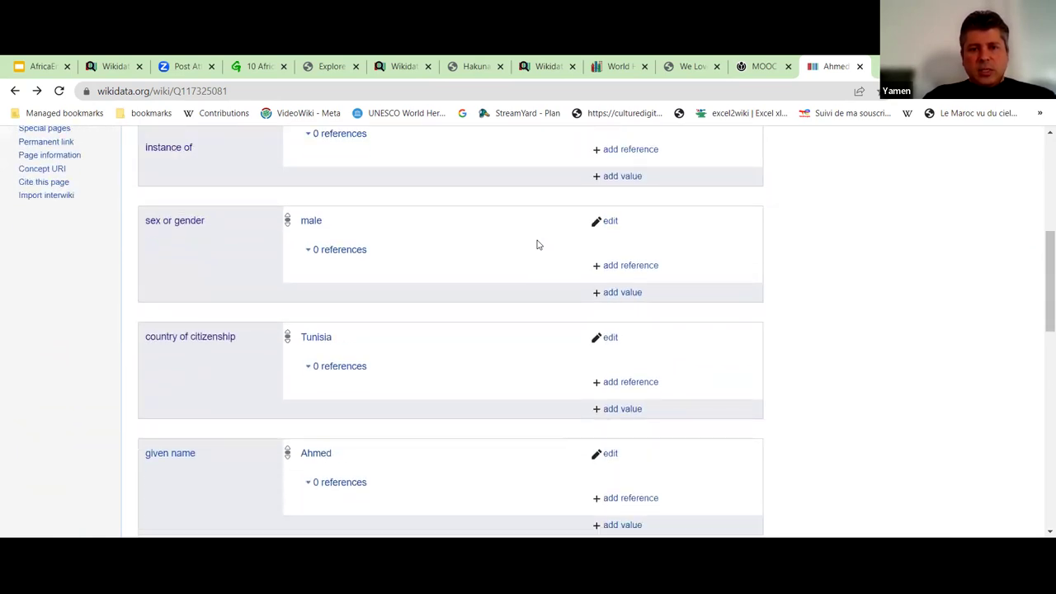
scroll(537, 244, "down", 1)
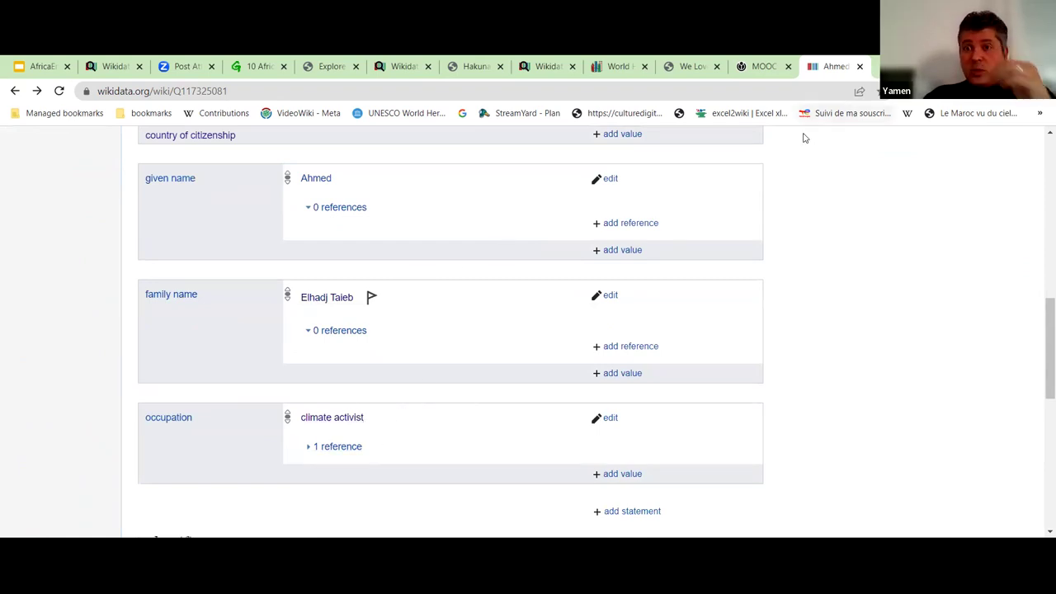
In a new tab, search Google for 'reasonnator'
left_click(881, 66)
type("reasonnator")
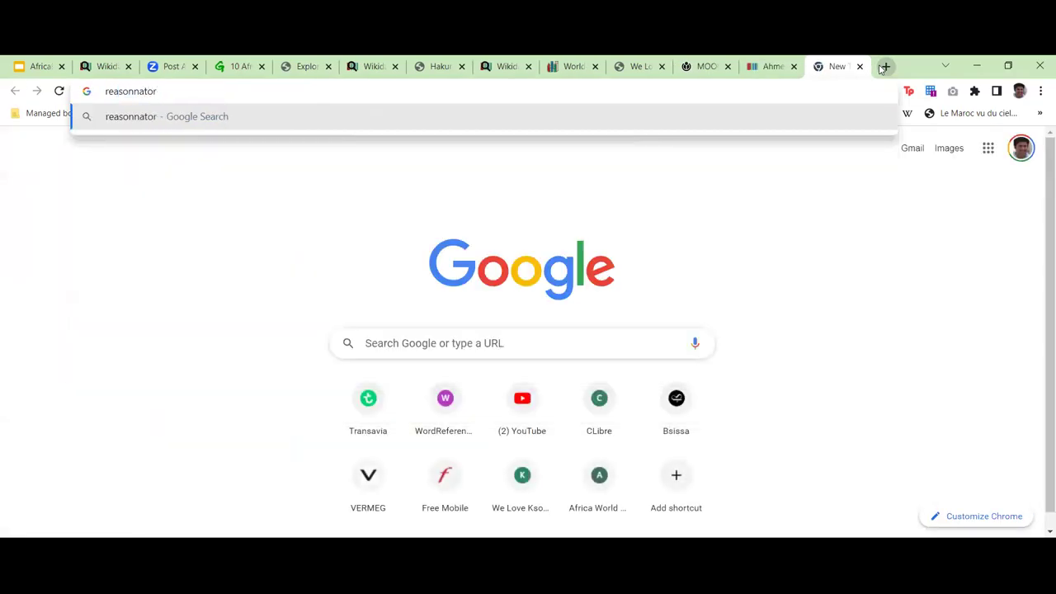
key("Return")
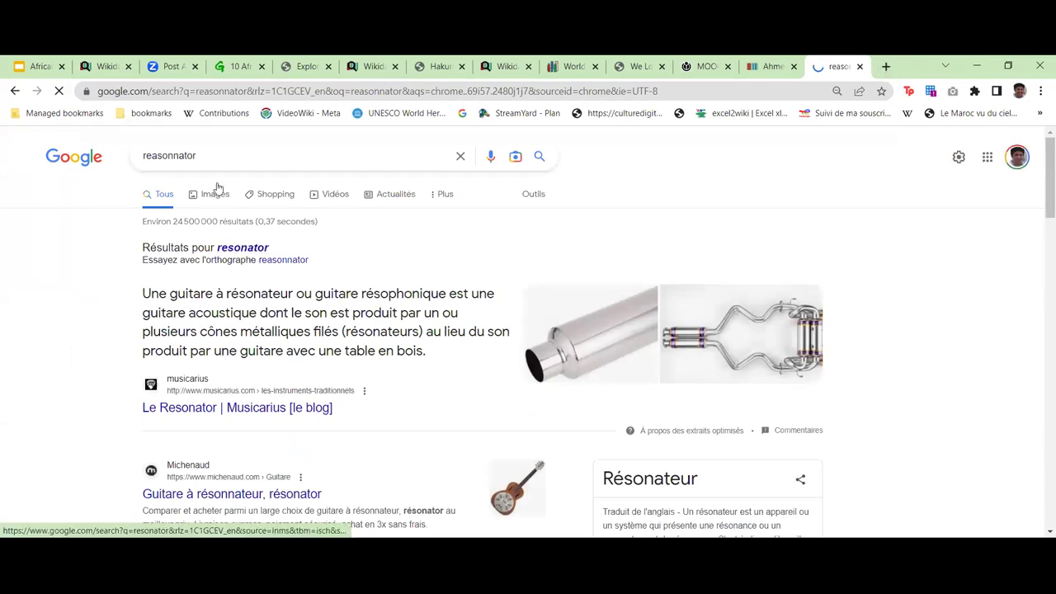
Refine the query with 'wmf tools', correcting the typo and accepting the spelling suggestion
left_click(225, 159)
type("w")
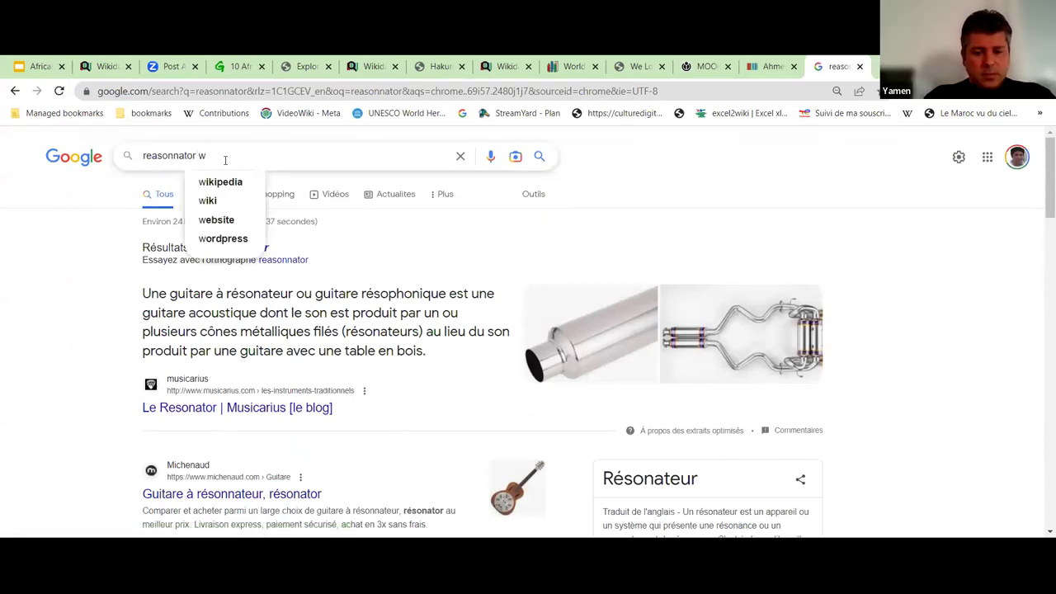
type("mf tols")
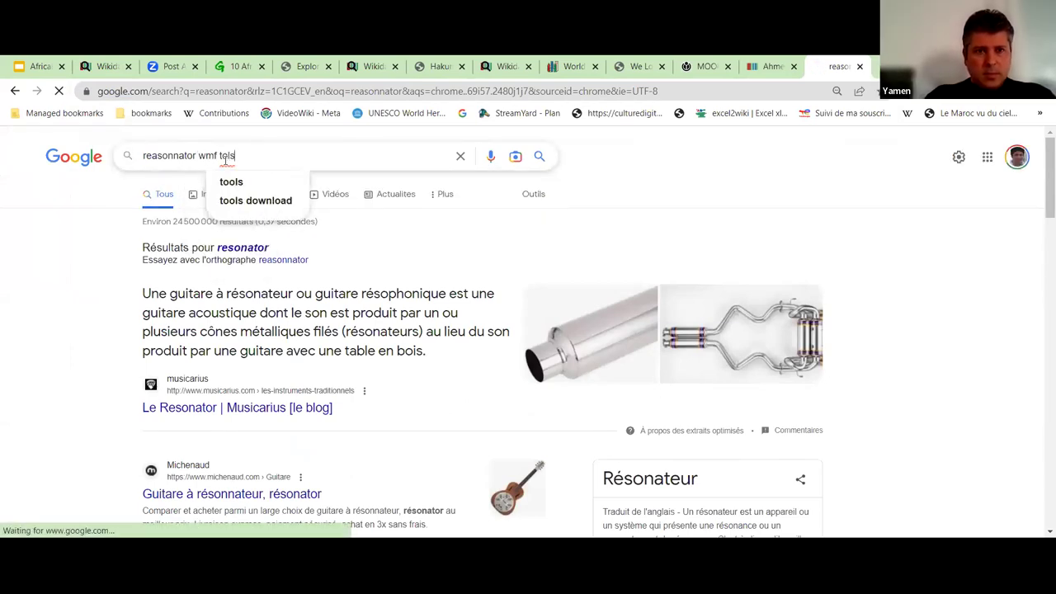
key("Return")
left_click(225, 159)
type("o")
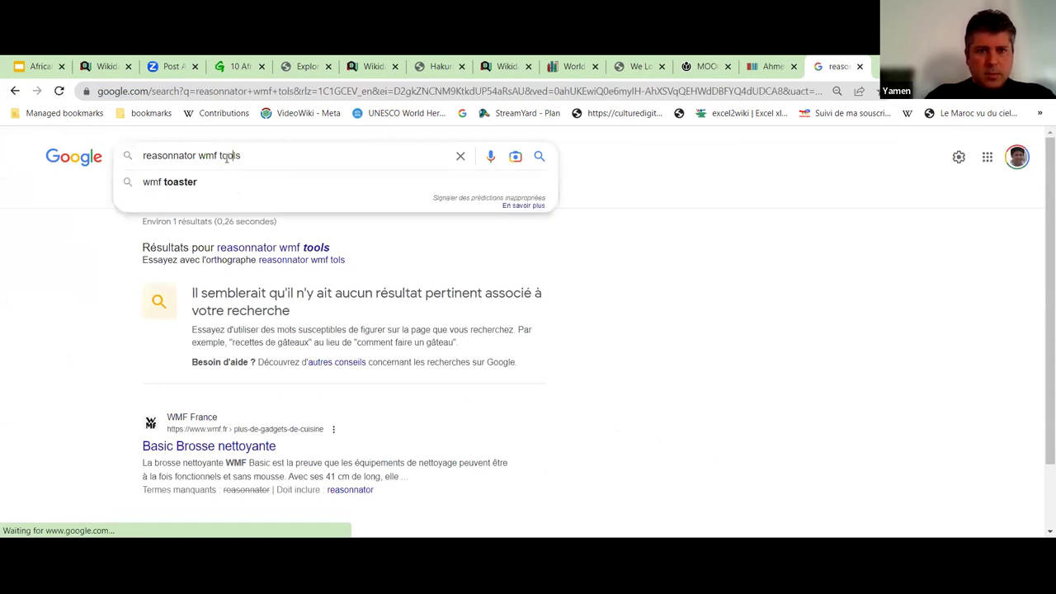
key("Return")
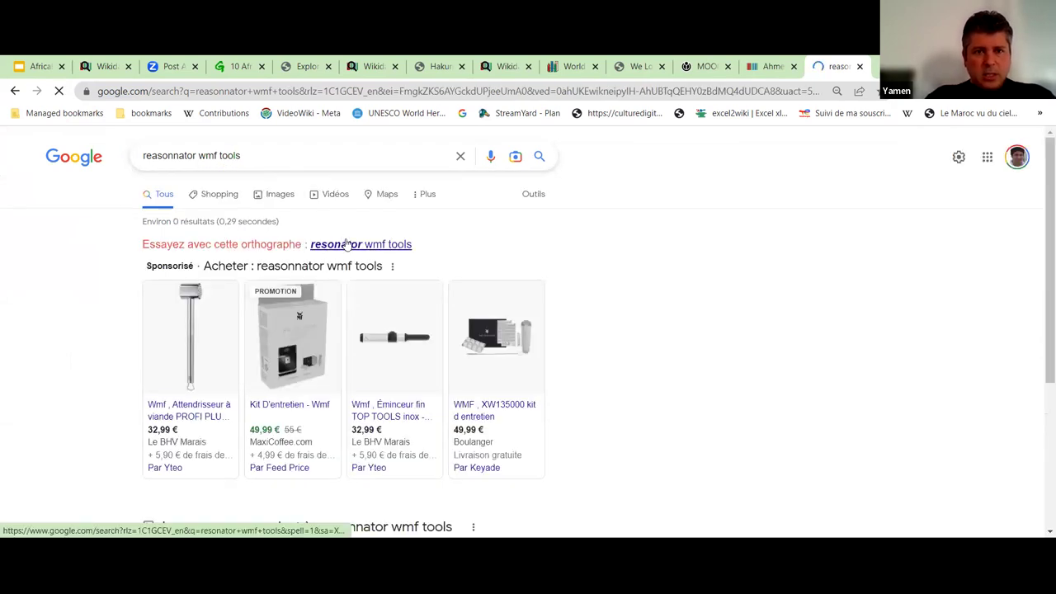
left_click(346, 242)
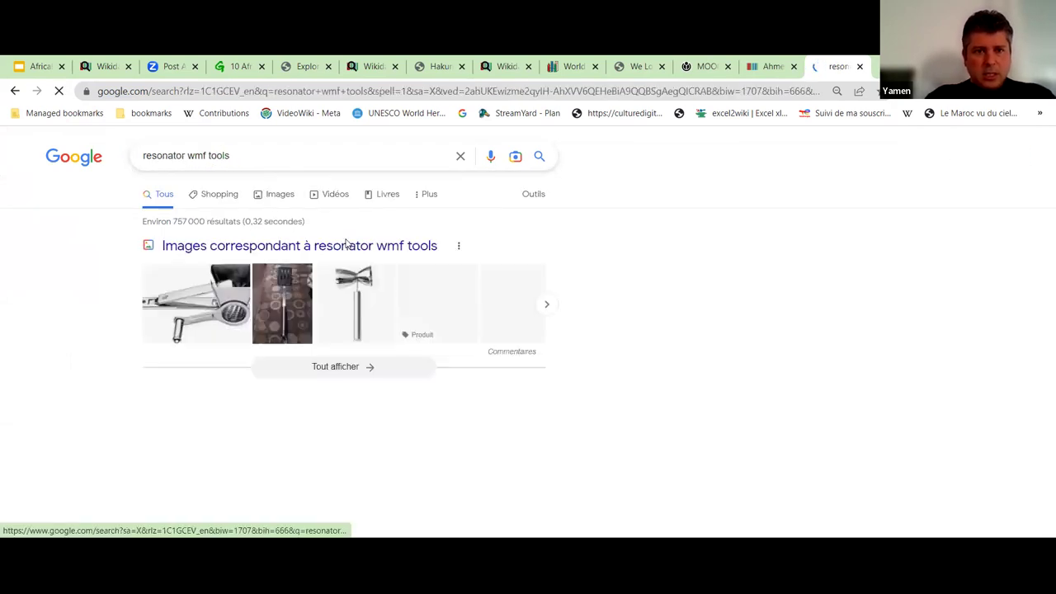
Replace 'wmf tools' with 'wikidata' to search for 'reasonator wikidata'
left_click(157, 154)
type("s")
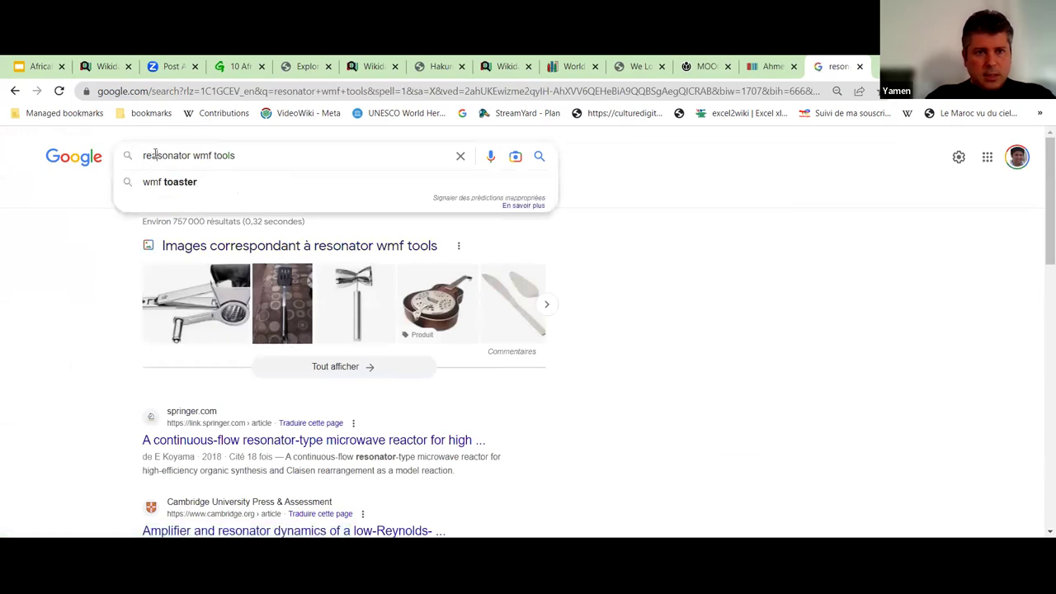
key("Return")
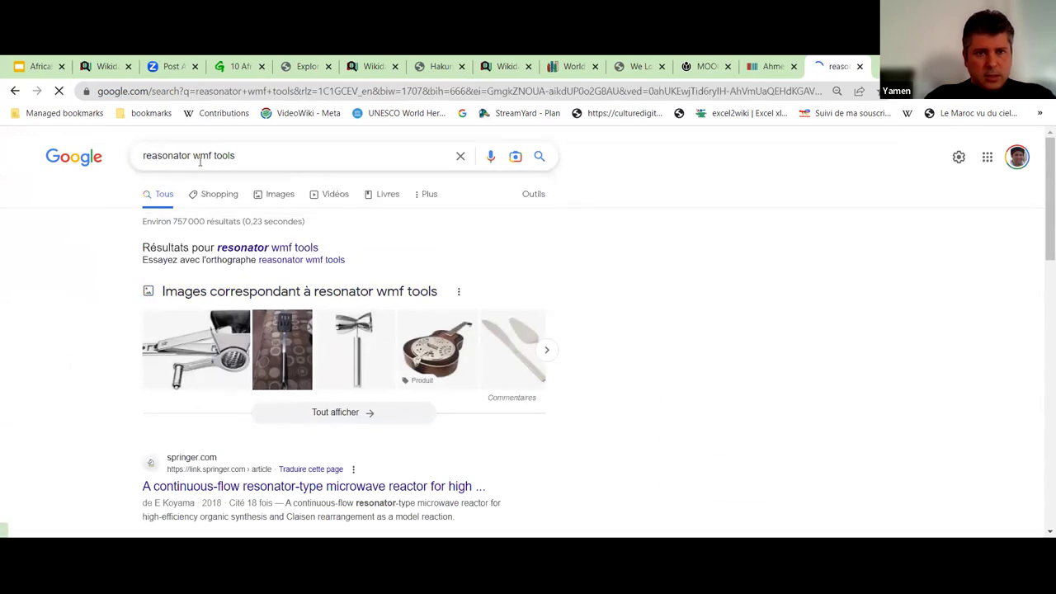
left_click_drag(192, 156, 344, 165)
type("wiki")
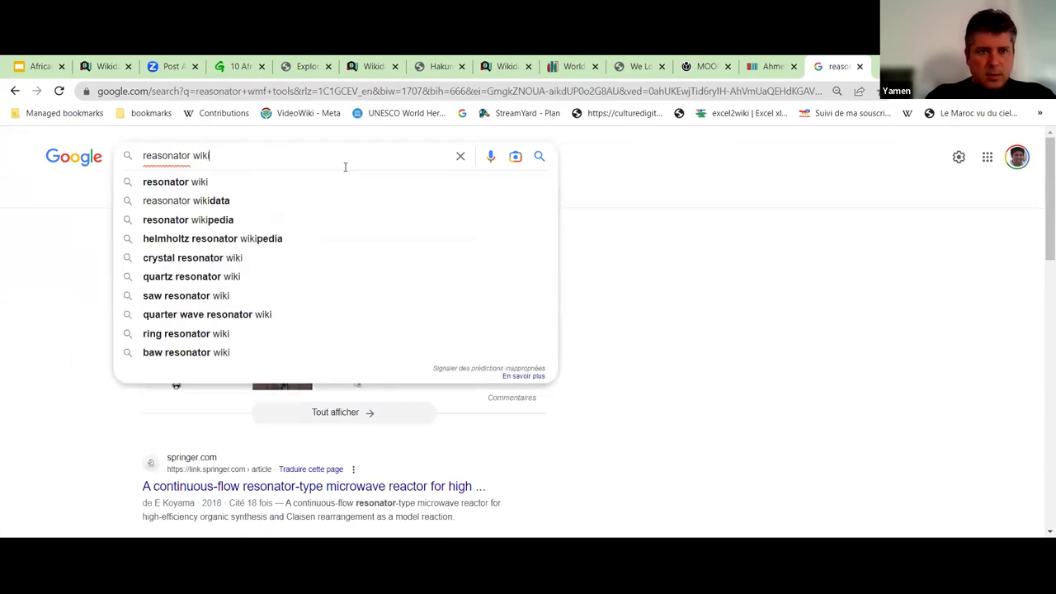
type("data")
key("Return")
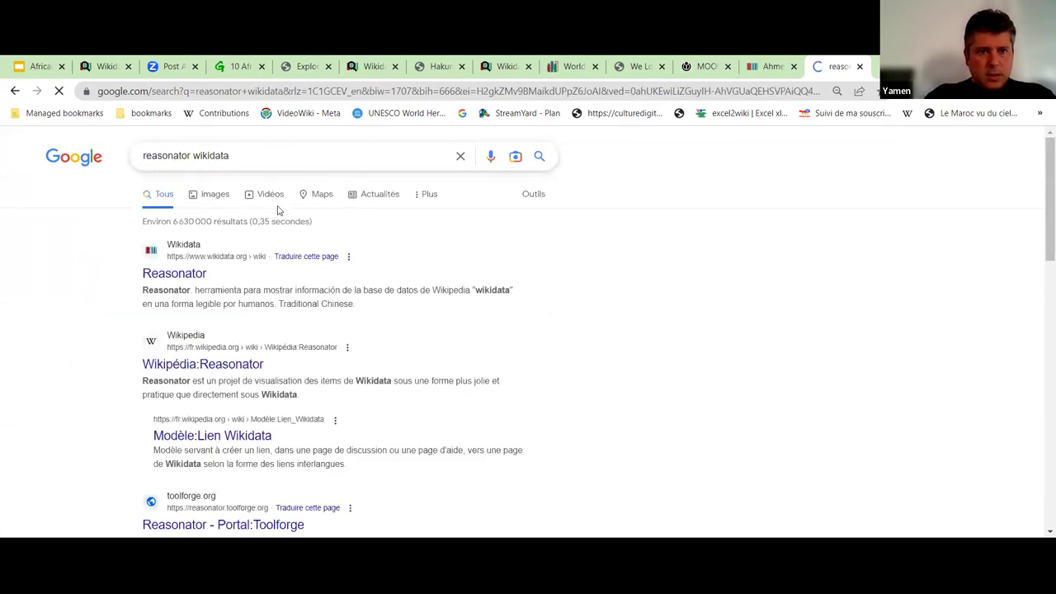
Open the Reasonator Wikidata item Q20155952 and follow its official website link
left_click(175, 281)
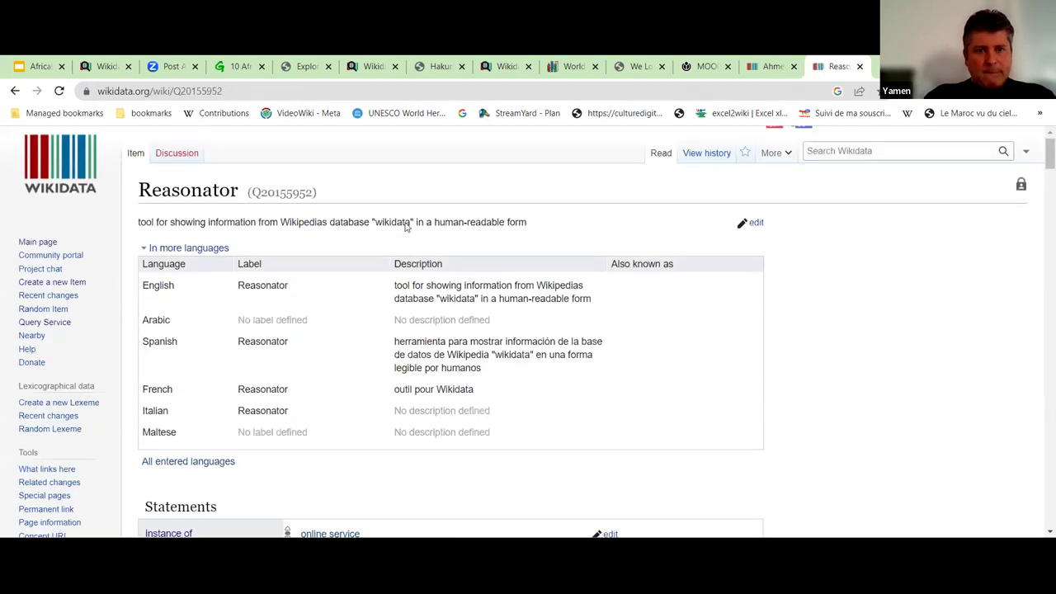
scroll(405, 226, "down", 10)
scroll(405, 227, "down", 8)
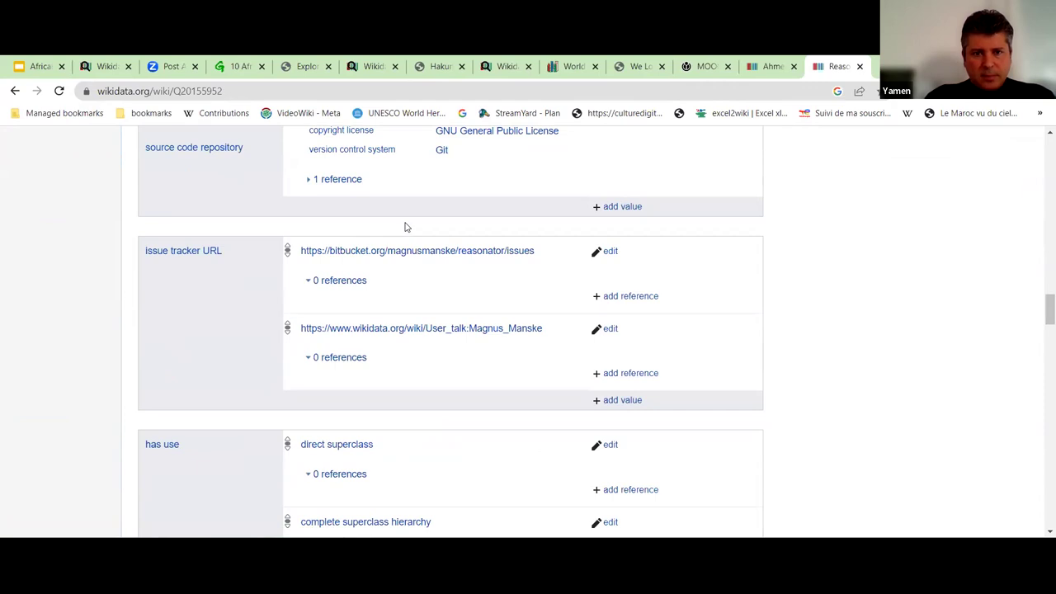
scroll(405, 227, "down", 4)
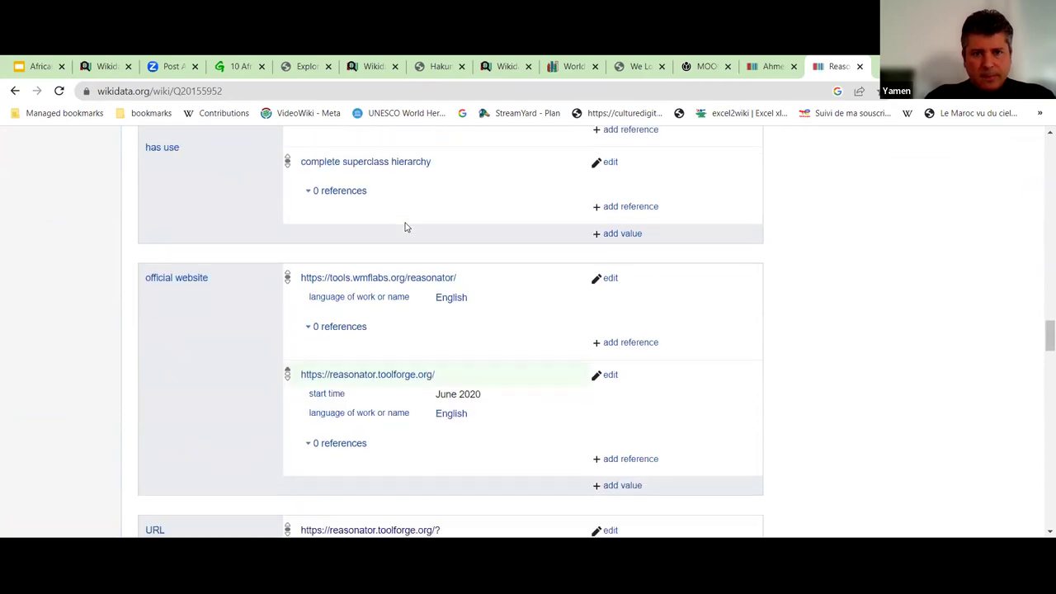
left_click(408, 279)
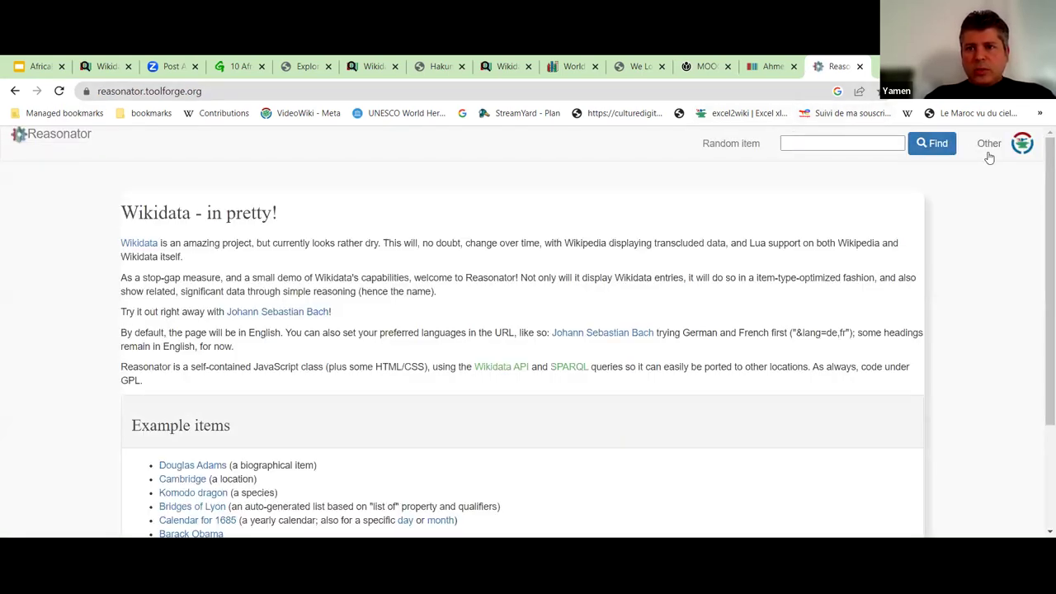
Copy Q-ID Q117325081 from the activist's Wikidata tab, look it up in Reasonator and open it
left_click(837, 142)
left_click(885, 66)
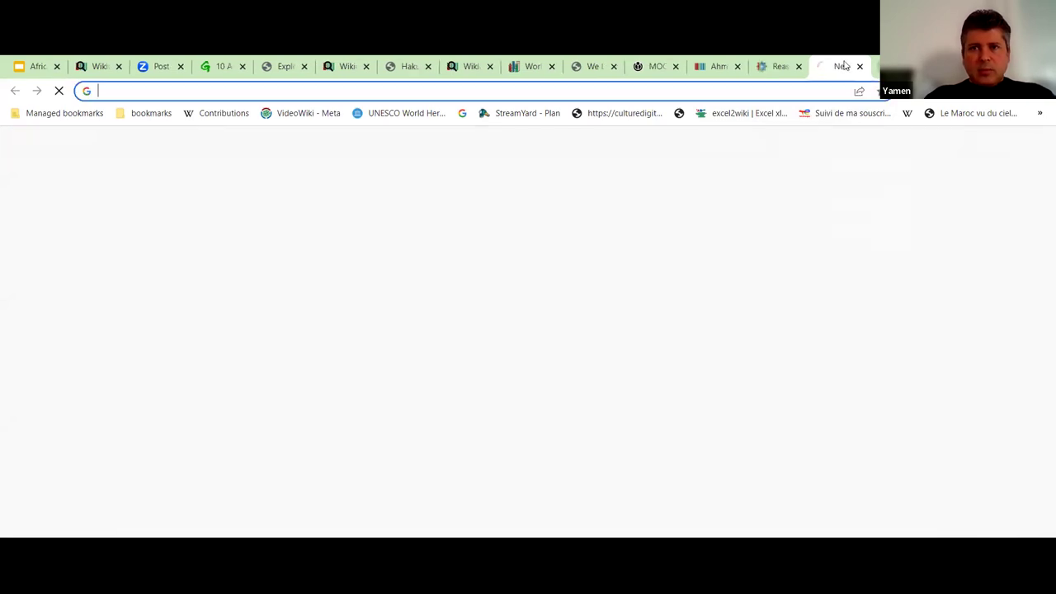
left_click(707, 66)
left_click_drag(1041, 361, 1041, 182)
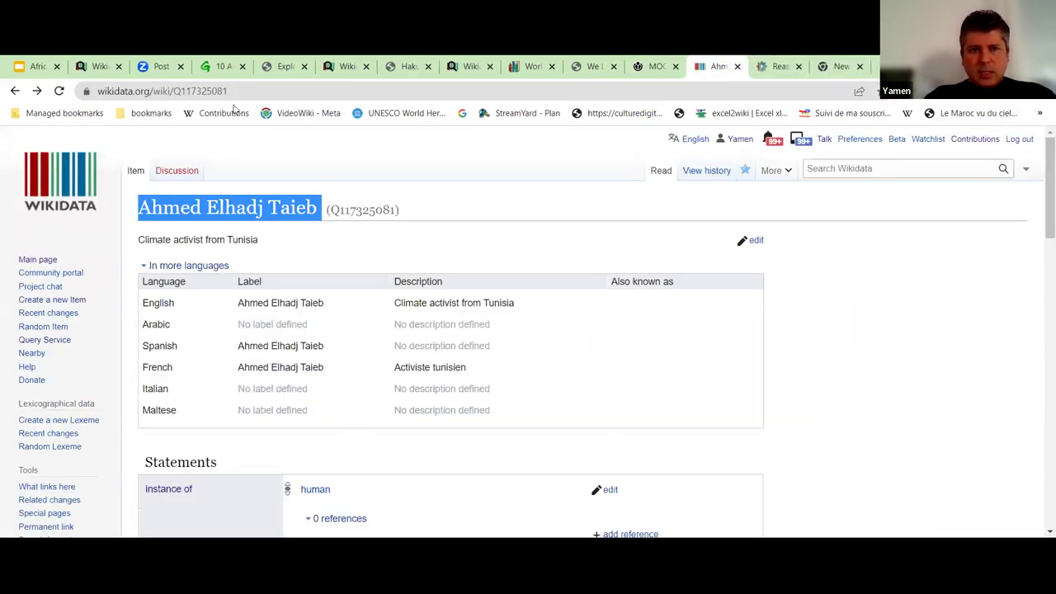
double_click(354, 212)
key("ctrl+c")
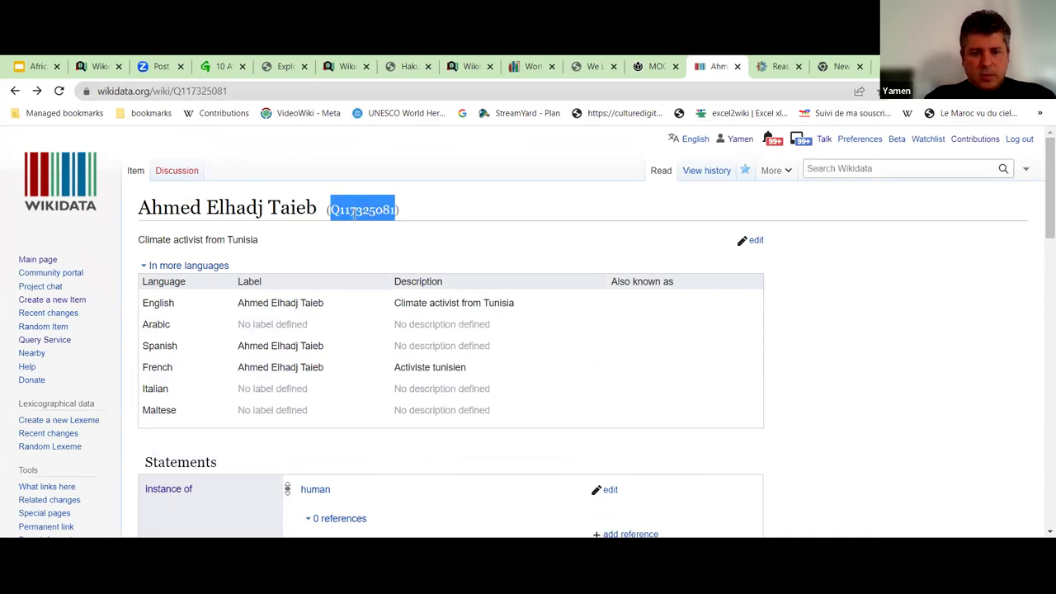
left_click(775, 62)
key("ctrl+v")
left_click(922, 143)
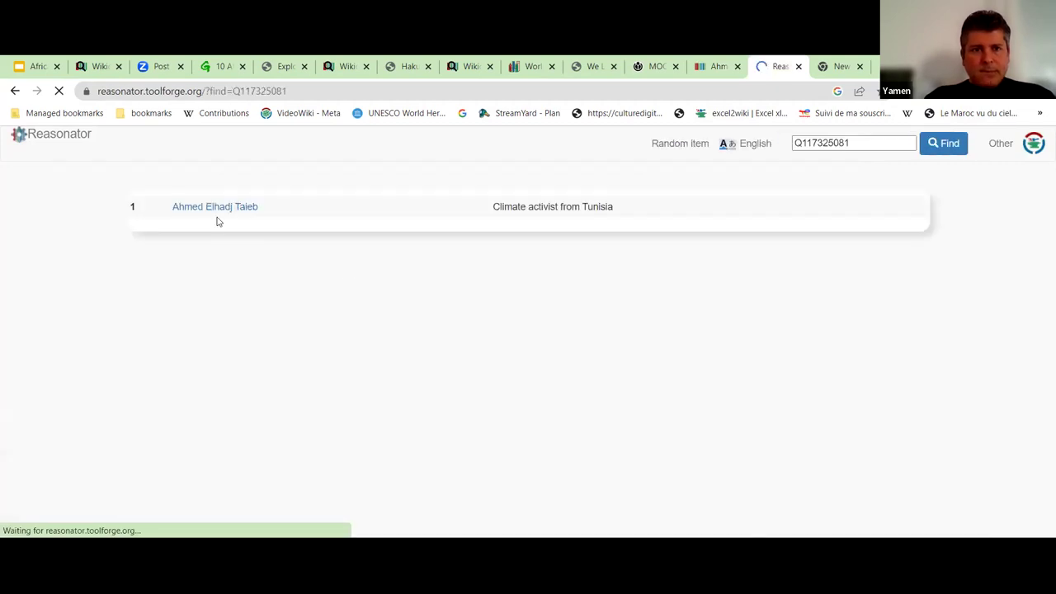
left_click(211, 216)
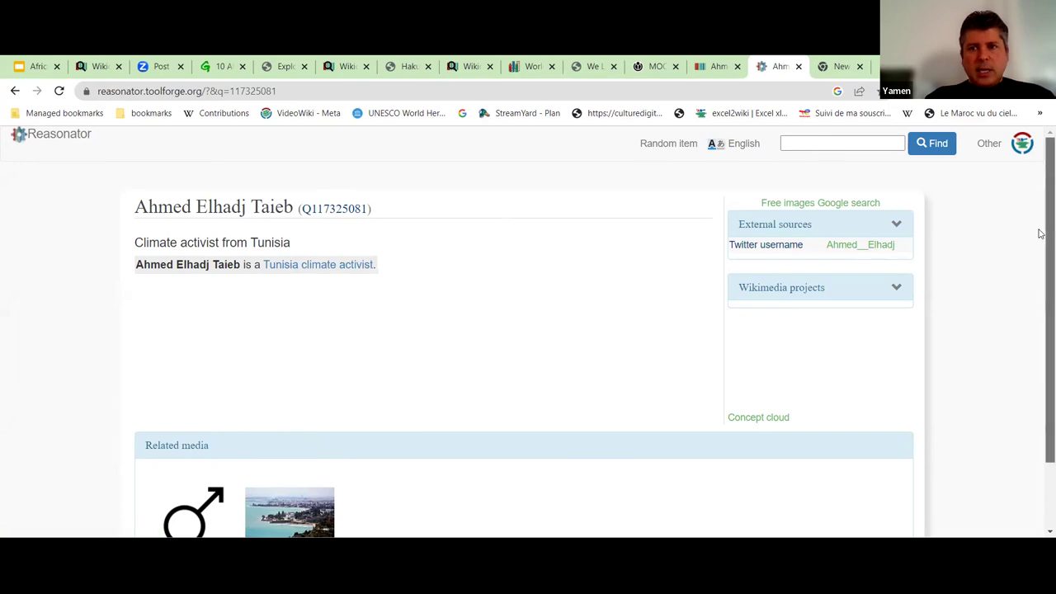
Switch Reasonator's display language from English to français
left_click(741, 144)
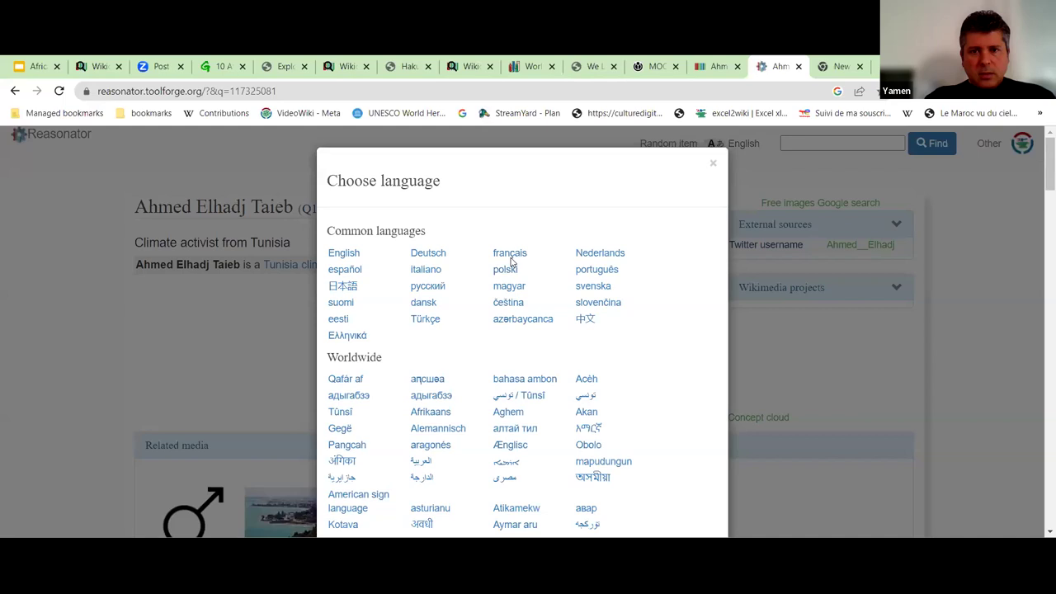
left_click(508, 254)
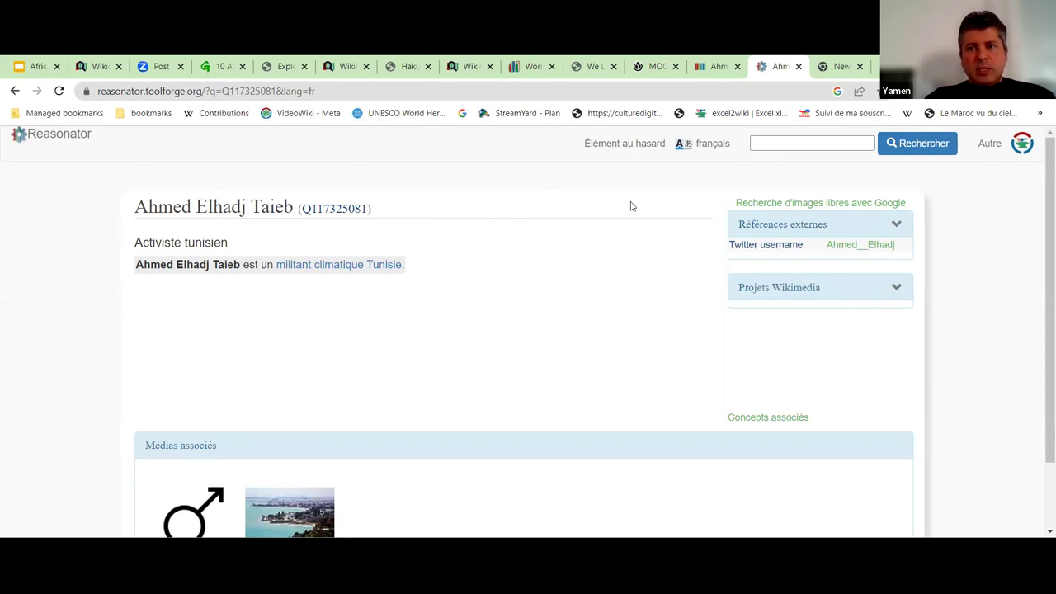
left_click(813, 145)
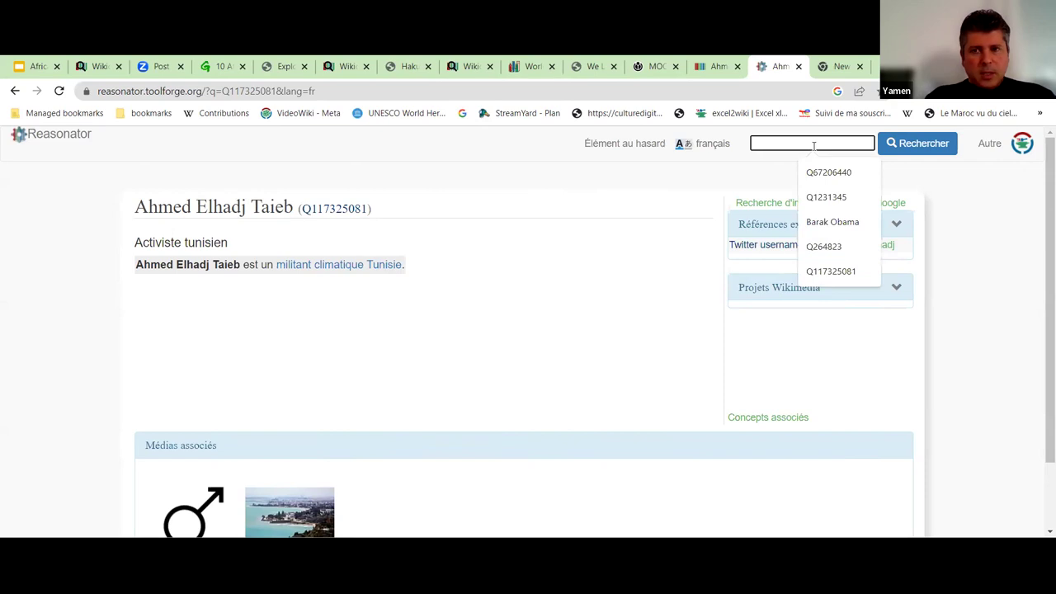
Search Reasonator for the Tunisian politician's name and open item Q643348 from the results
type("H")
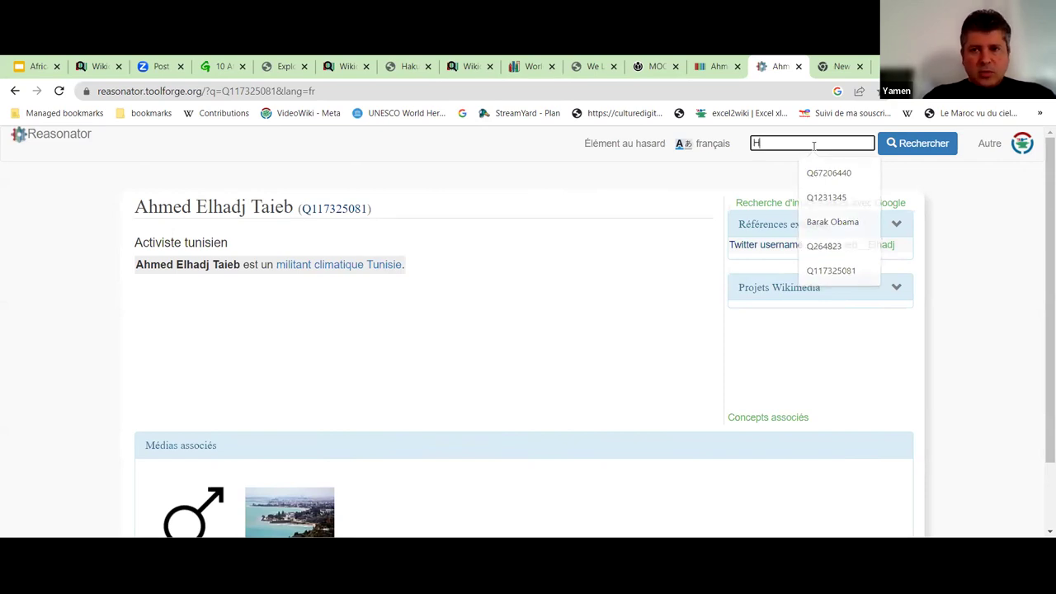
type("abib Bourguiba")
left_click(889, 144)
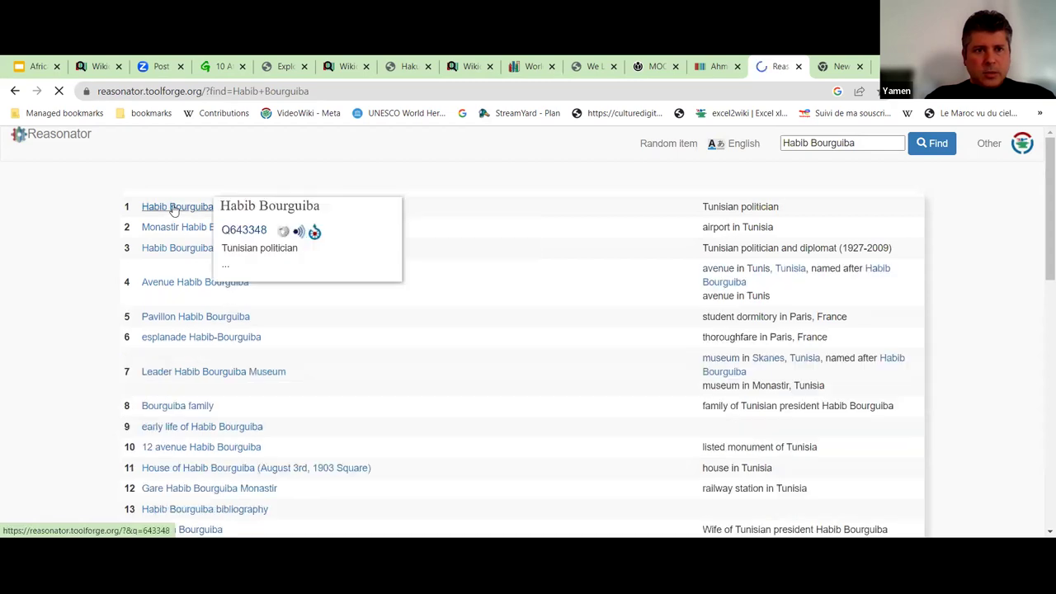
left_click(173, 208)
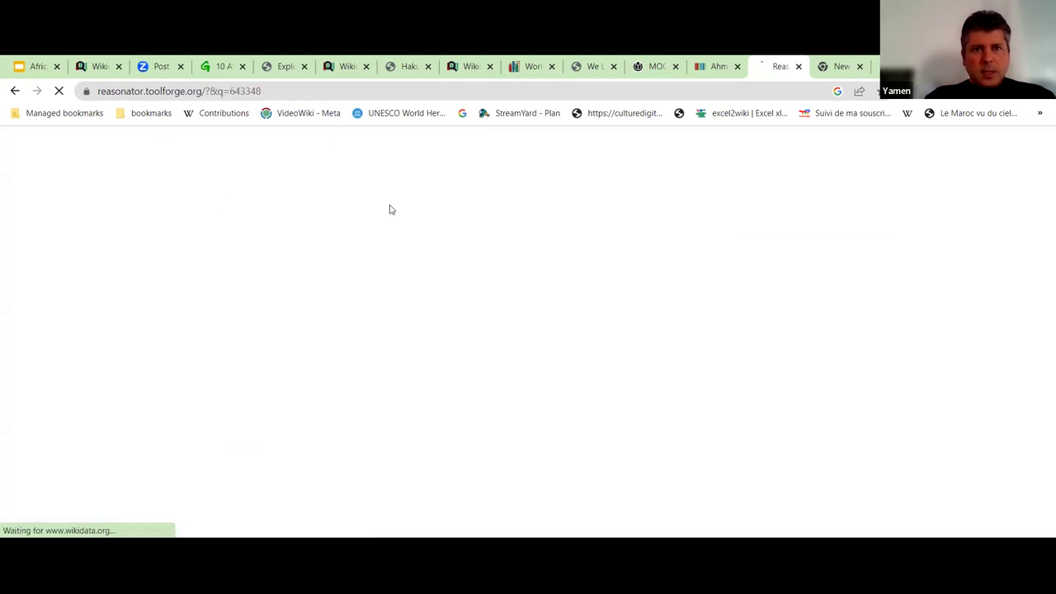